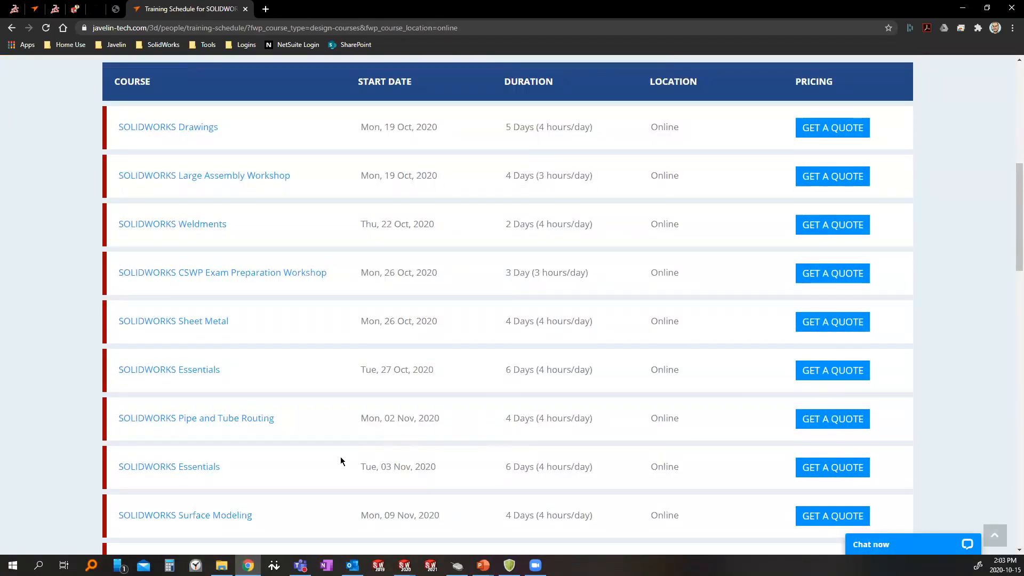
# Examine the online SOLIDWORKS design course schedule, marking the start dates of the Surface Modeling and Mold Design courses
pyautogui.scroll(-3, 341, 456)
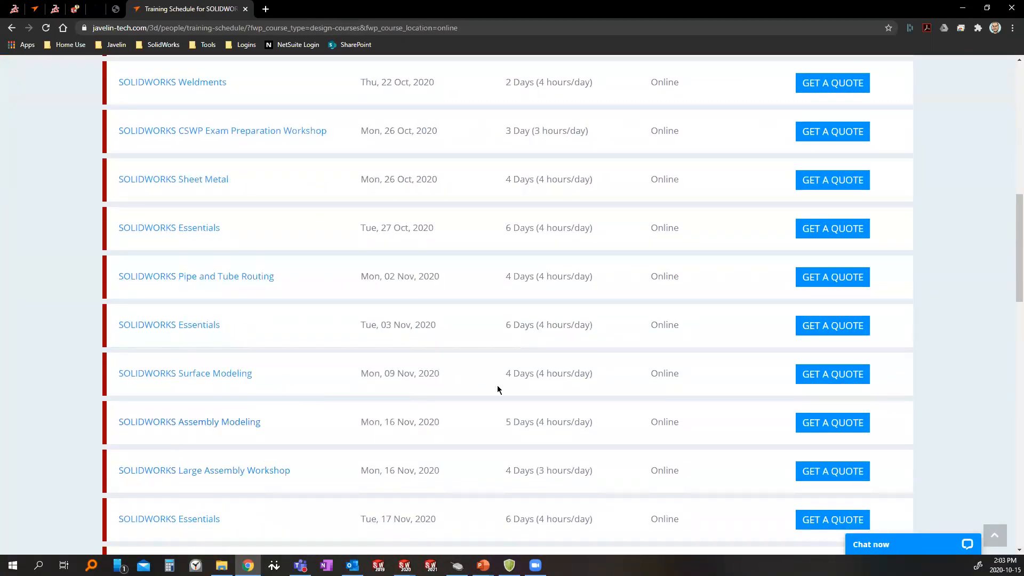
pyautogui.moveTo(439, 376); pyautogui.dragTo(366, 385)
pyautogui.scroll(-4, 425, 462)
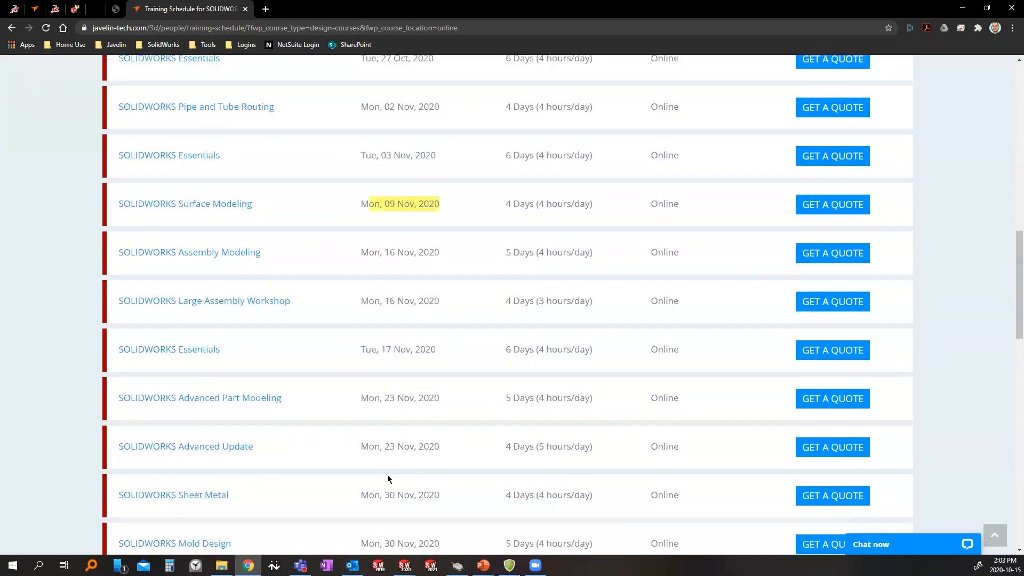
pyautogui.scroll(-2, 378, 480)
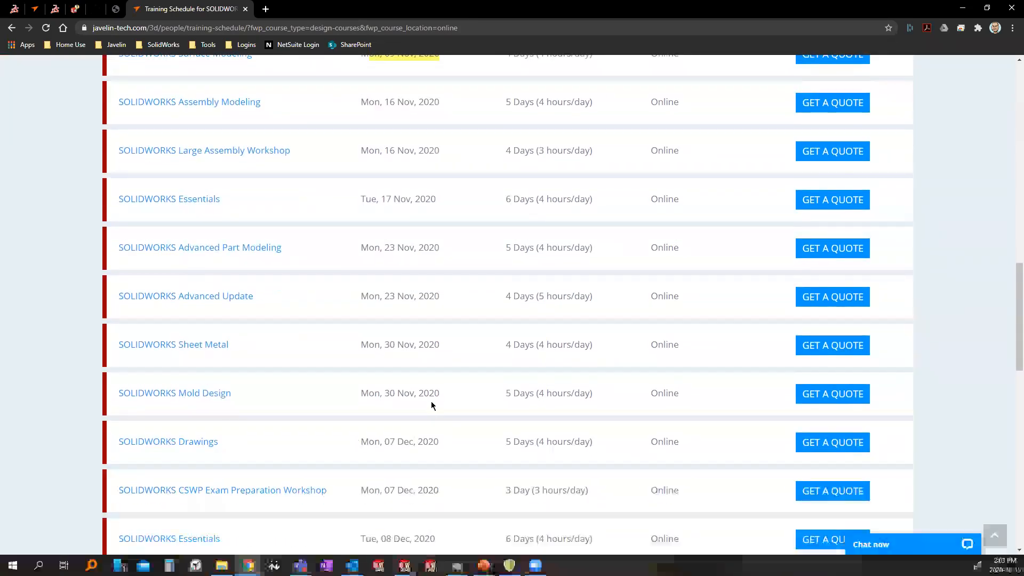
pyautogui.moveTo(434, 393); pyautogui.dragTo(361, 394)
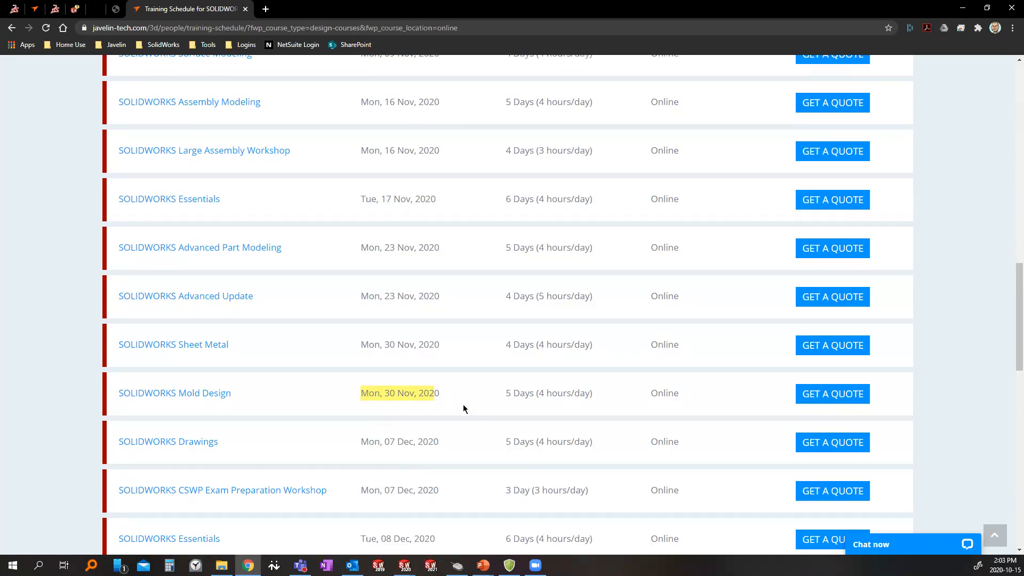
pyautogui.scroll(12, 498, 397)
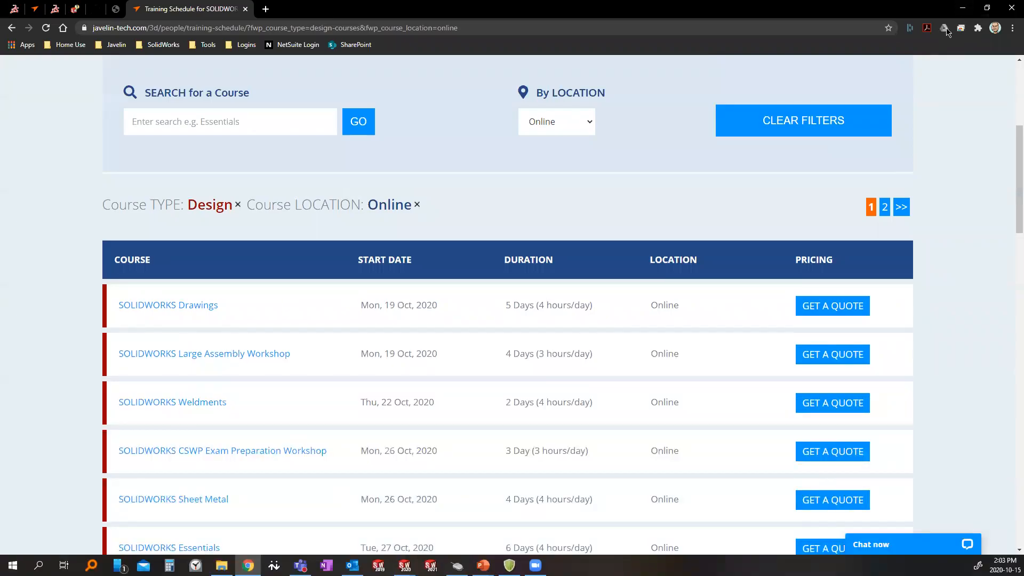
# Leave the web browser and switch, by way of the Locklizard course manual, to the Mixer Rear Housing part in SOLIDWORKS
pyautogui.click(962, 9)
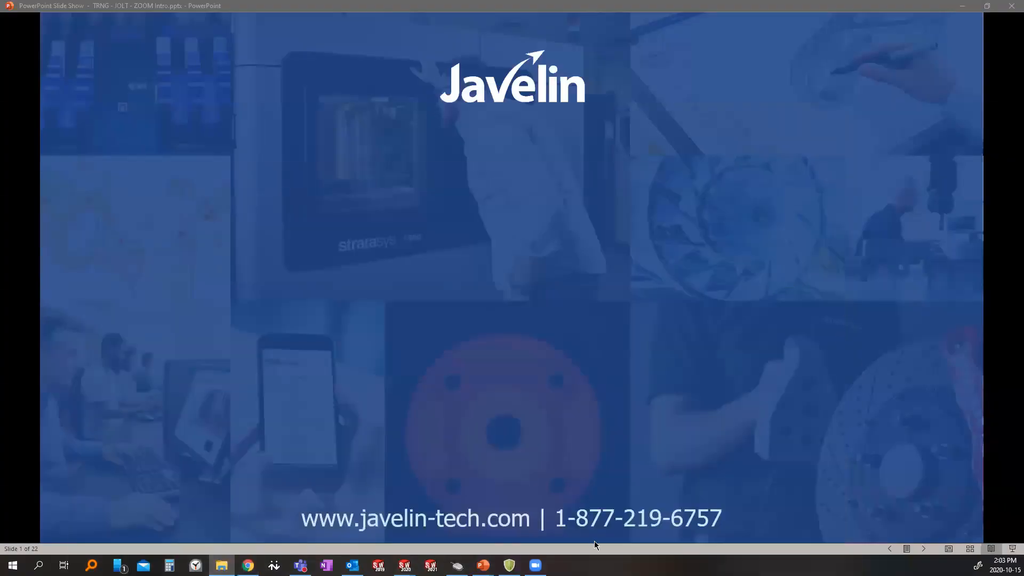
pyautogui.moveTo(510, 565)
pyautogui.click(510, 512)
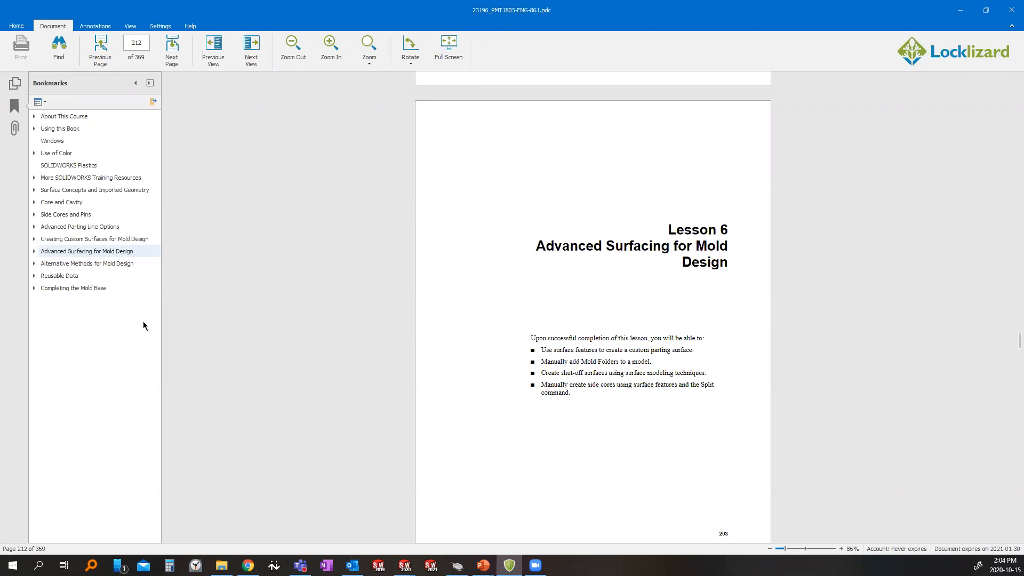
pyautogui.click(405, 565)
pyautogui.click(482, 518)
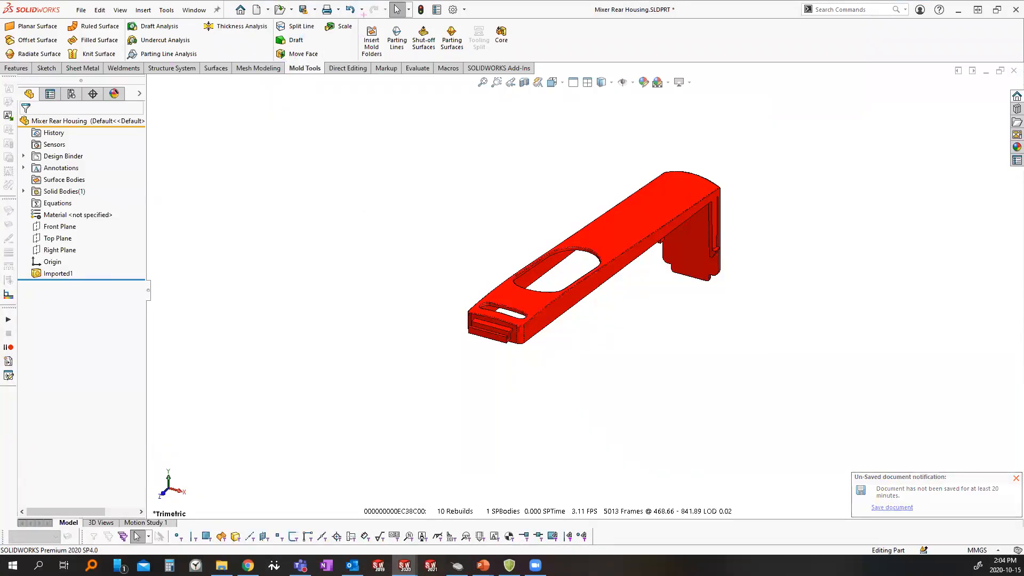
pyautogui.moveTo(532, 17); pyautogui.dragTo(356, 60)
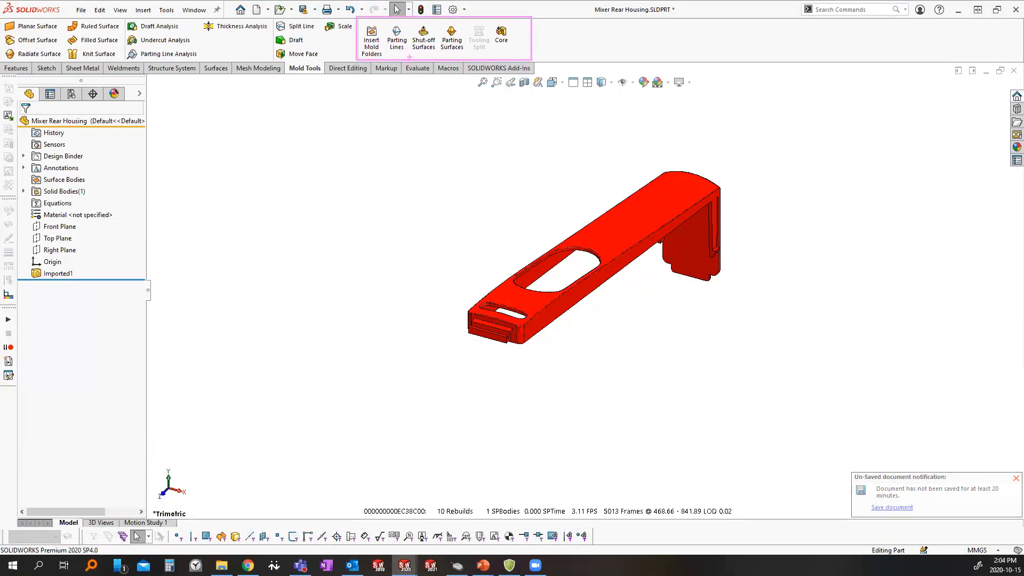
pyautogui.moveTo(408, 57); pyautogui.dragTo(363, 216)
pyautogui.moveTo(392, 52); pyautogui.dragTo(366, 105)
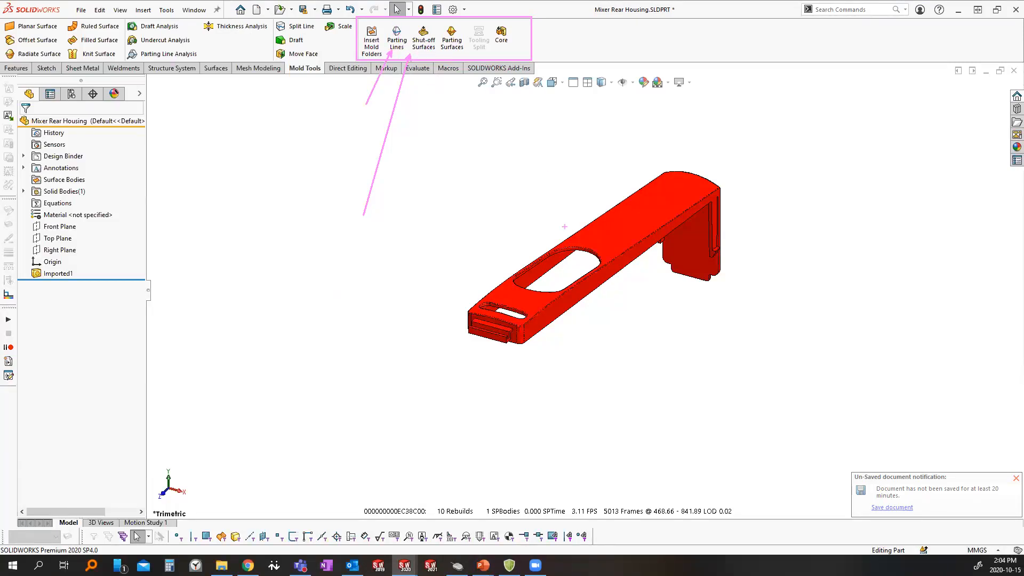
pyautogui.keyDown('ctrl'); pyautogui.keyDown('shift'); pyautogui.moveTo(571, 263); pyautogui.dragTo(526, 130); pyautogui.keyUp('shift'); pyautogui.keyUp('ctrl')
pyautogui.keyDown('ctrl'); pyautogui.keyDown('shift'); pyautogui.moveTo(451, 52); pyautogui.dragTo(435, 126); pyautogui.keyUp('shift'); pyautogui.keyUp('ctrl')
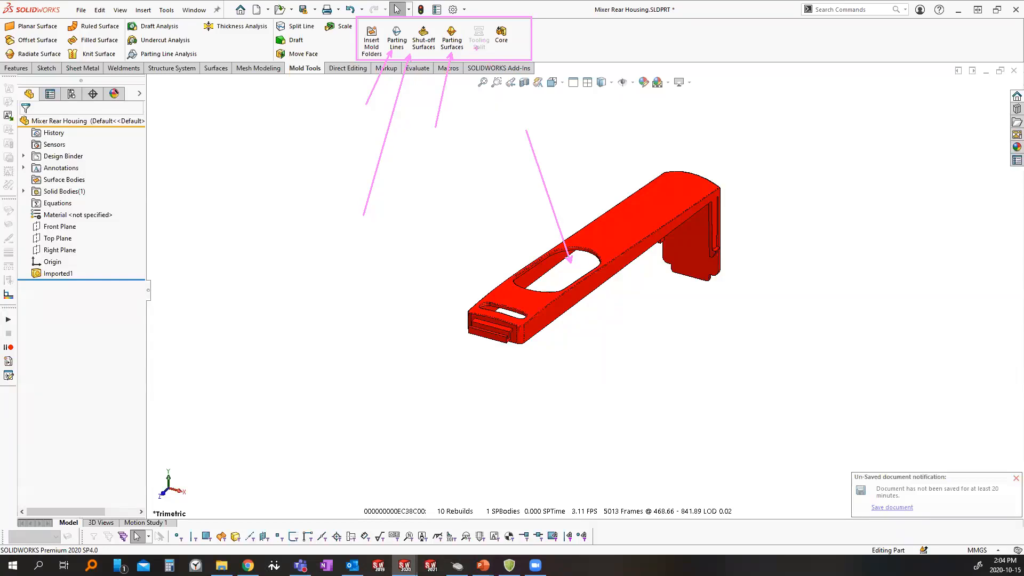
pyautogui.keyDown('ctrl'); pyautogui.keyDown('shift'); pyautogui.moveTo(478, 50); pyautogui.dragTo(459, 134); pyautogui.keyUp('shift'); pyautogui.keyUp('ctrl')
pyautogui.press('Escape')
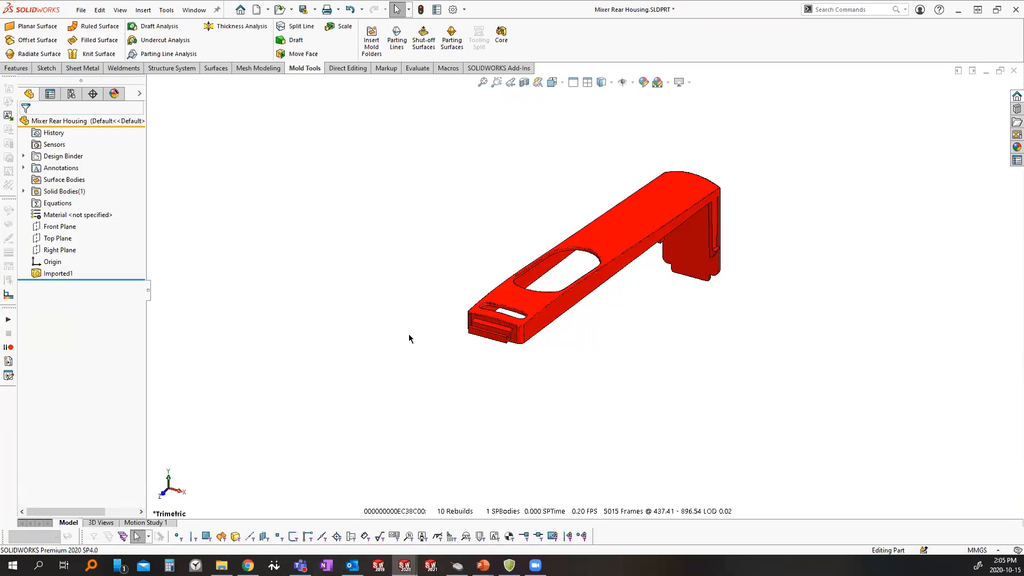
# Look up the hand held mixer components in Lesson 6 of the Locklizard manual and return to SOLIDWORKS
pyautogui.click(510, 566)
pyautogui.click(426, 388)
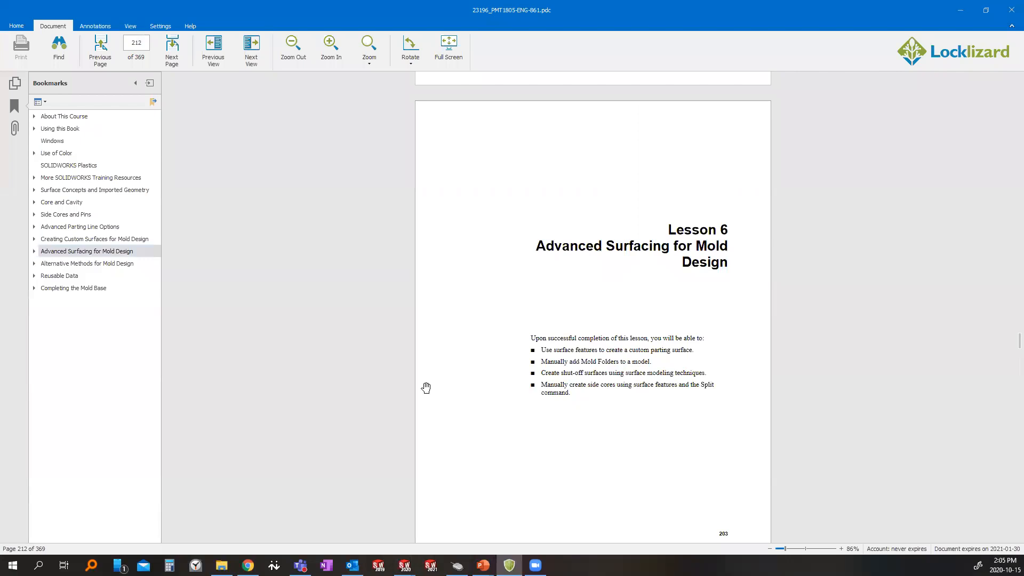
pyautogui.scroll(-5, 426, 388)
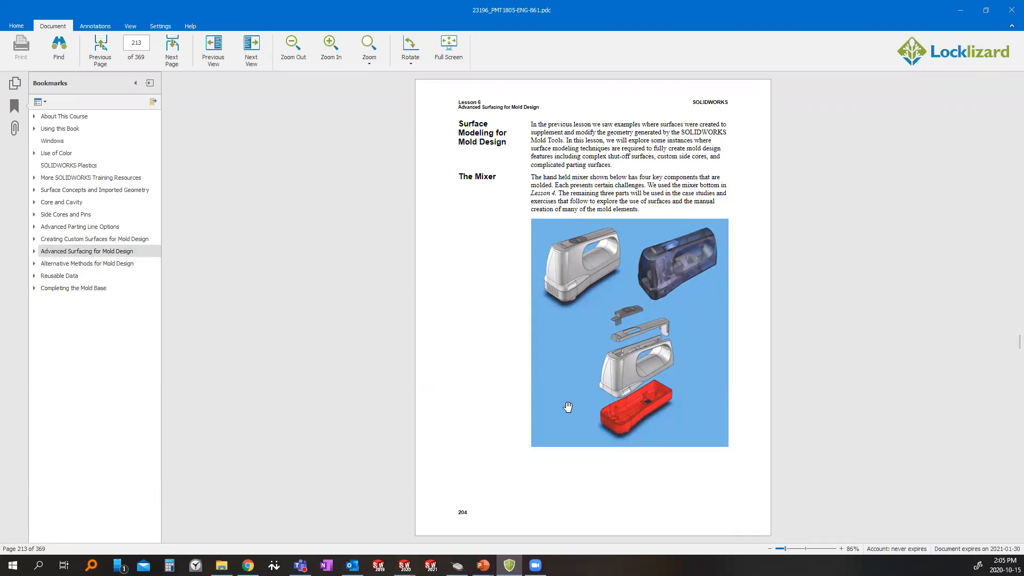
pyautogui.moveTo(659, 322); pyautogui.dragTo(688, 278)
pyautogui.press('Escape')
pyautogui.click(954, 13)
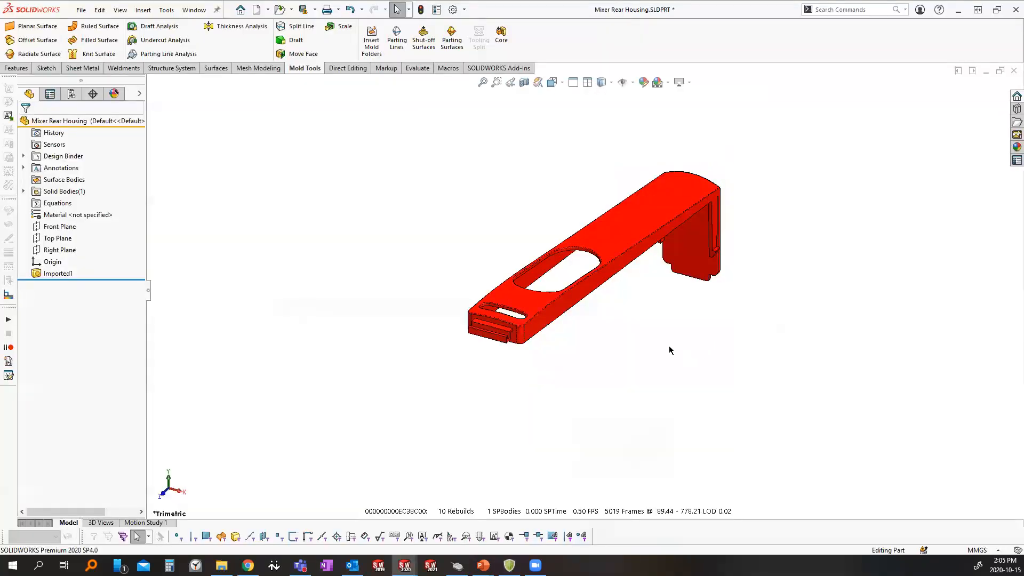
pyautogui.moveTo(585, 290); pyautogui.dragTo(507, 236, button='middle')
pyautogui.hotkey('ctrl', '2')
pyautogui.keyDown('ctrl'); pyautogui.keyDown('shift'); pyautogui.moveTo(398, 56); pyautogui.dragTo(398, 260); pyautogui.keyUp('shift'); pyautogui.keyUp('ctrl')
pyautogui.keyDown('ctrl'); pyautogui.keyDown('shift'); pyautogui.moveTo(424, 55); pyautogui.dragTo(413, 172); pyautogui.keyUp('shift'); pyautogui.keyUp('ctrl')
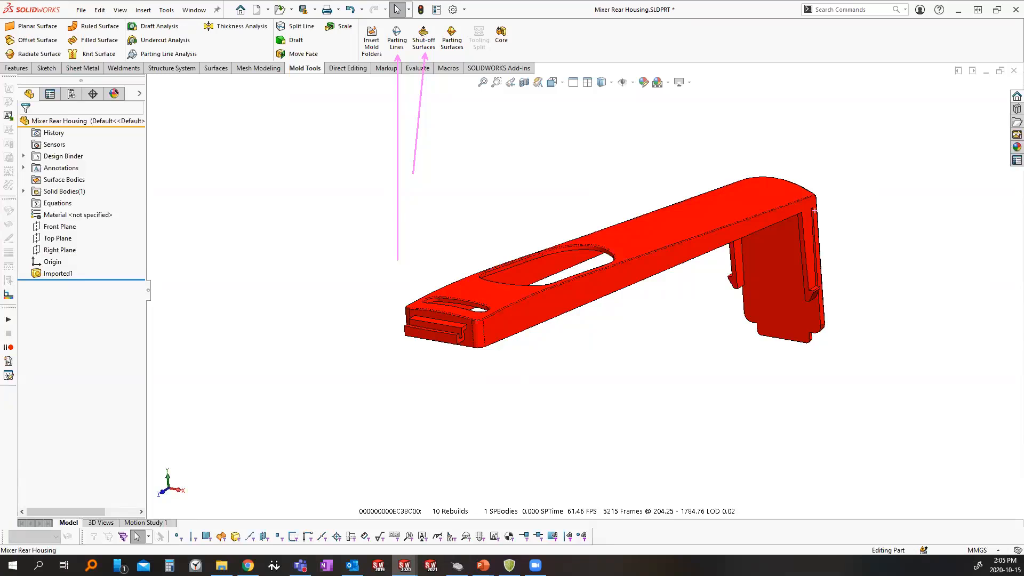
pyautogui.keyDown('ctrl'); pyautogui.keyDown('shift'); pyautogui.moveTo(811, 208); pyautogui.dragTo(755, 150); pyautogui.keyUp('shift'); pyautogui.keyUp('ctrl')
pyautogui.moveTo(506, 334); pyautogui.dragTo(487, 352)
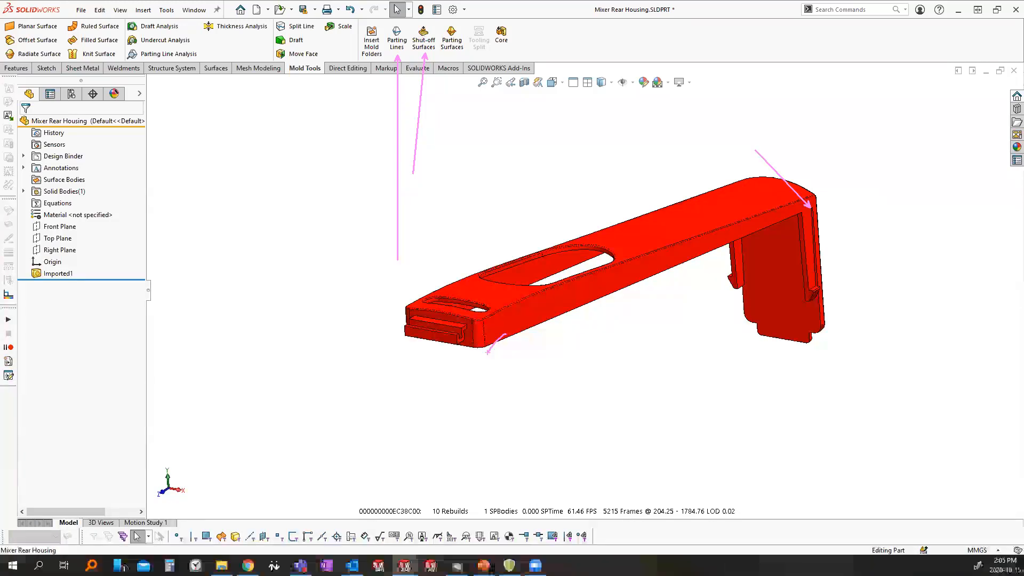
pyautogui.press('Escape')
pyautogui.moveTo(688, 291)
pyautogui.mouseDown(button='middle')
pyautogui.moveTo(711, 285)
pyautogui.moveTo(640, 278)
pyautogui.mouseUp(button='middle')
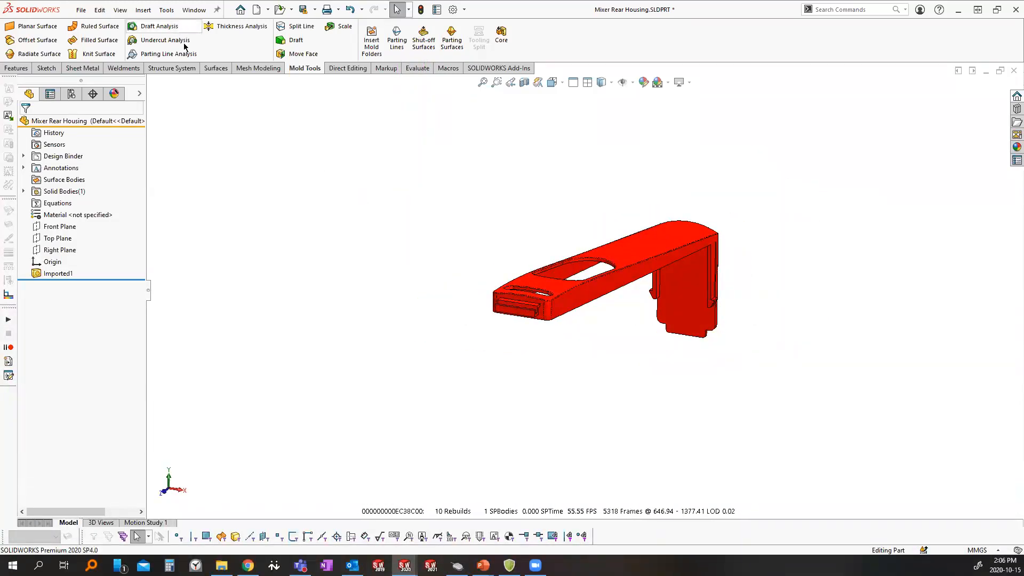
pyautogui.moveTo(115, 15)
pyautogui.mouseDown()
pyautogui.moveTo(275, 86)
pyautogui.moveTo(274, 63)
pyautogui.mouseUp()
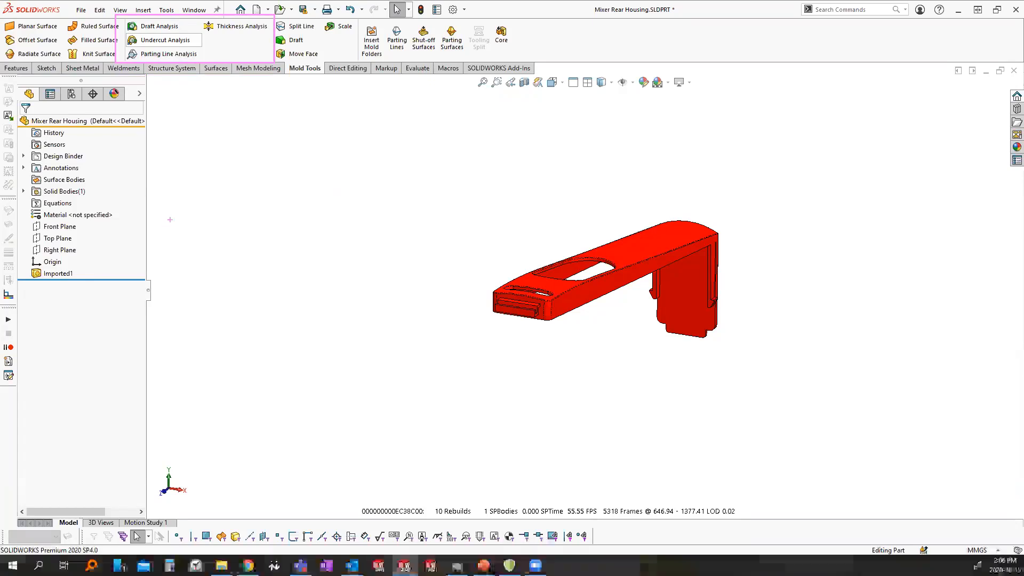
pyautogui.press('Escape')
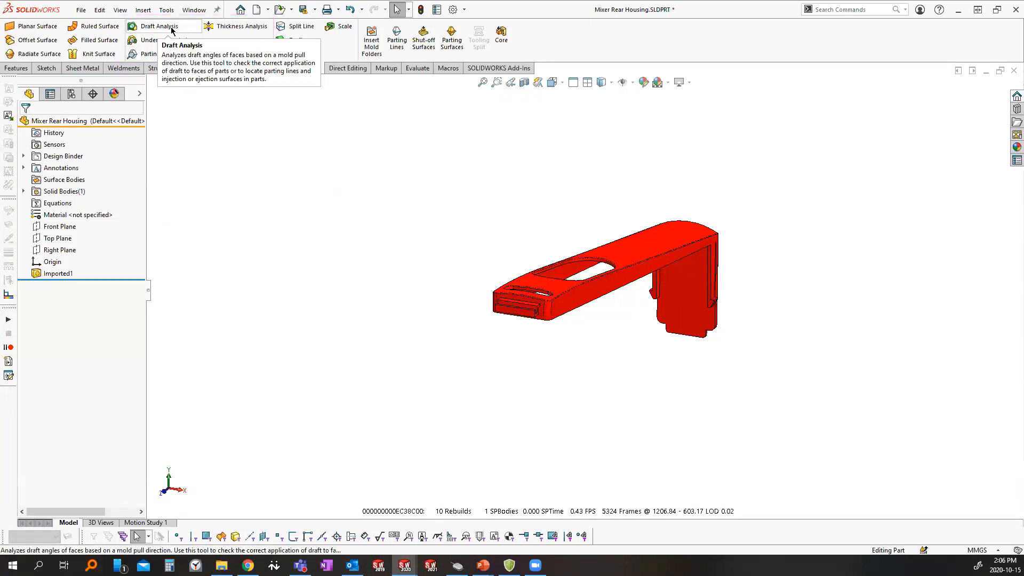
# Run a Draft Analysis on the housing with the narrow end ledge's flat upper face as pull direction and a 1-degree draft angle
pyautogui.click(171, 30)
pyautogui.scroll(-5, 560, 315)
pyautogui.click(486, 287)
pyautogui.scroll(2, 693, 342)
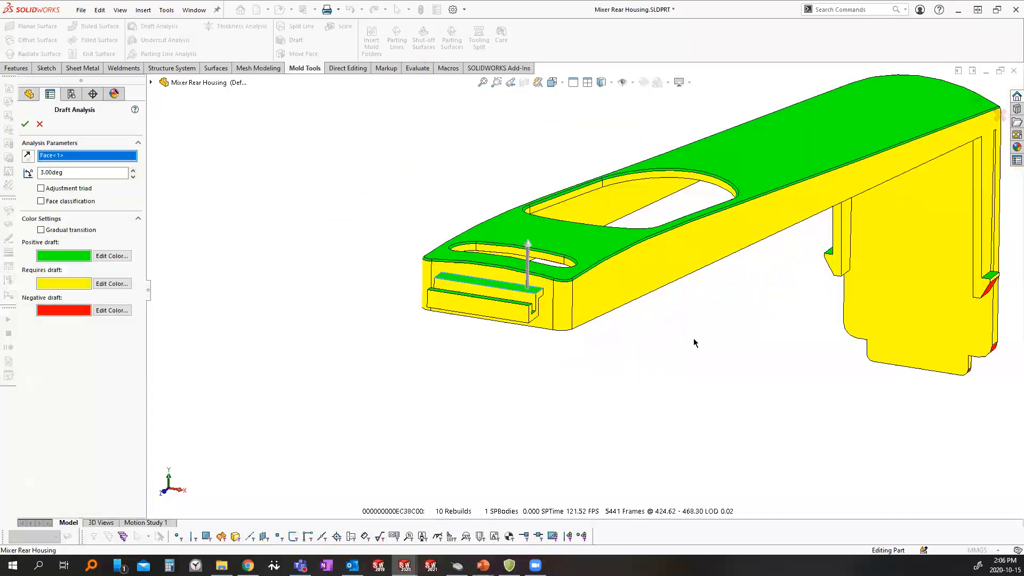
pyautogui.scroll(5, 694, 342)
pyautogui.scroll(-2, 741, 300)
pyautogui.moveTo(654, 271); pyautogui.dragTo(598, 248, button='middle')
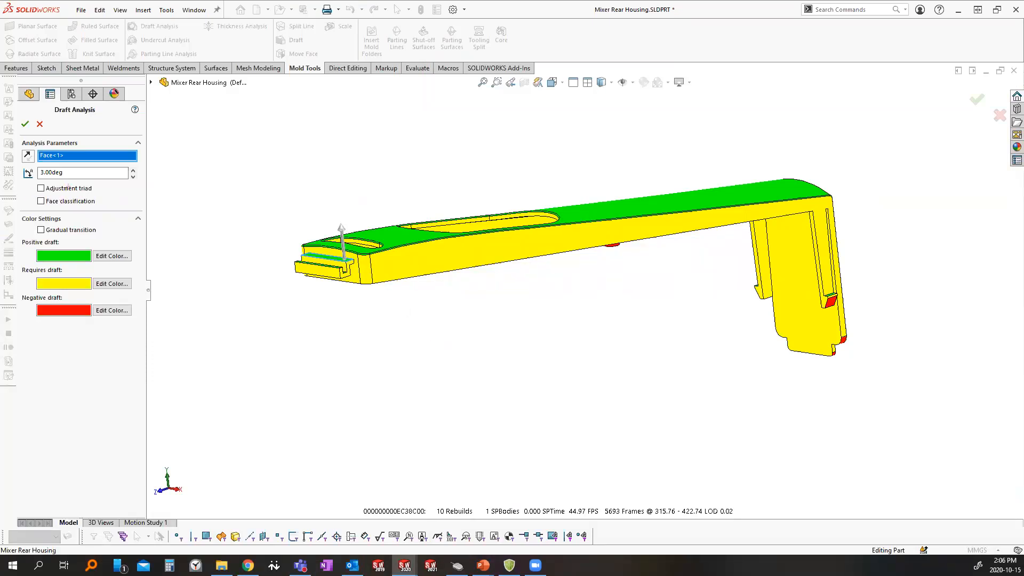
pyautogui.click(62, 172)
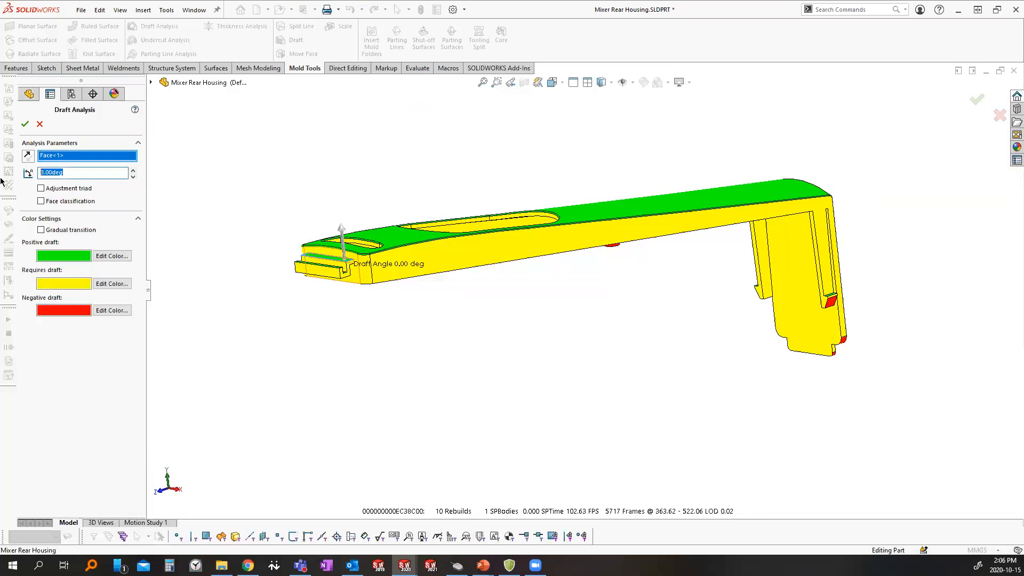
pyautogui.write('1')
pyautogui.press('Return')
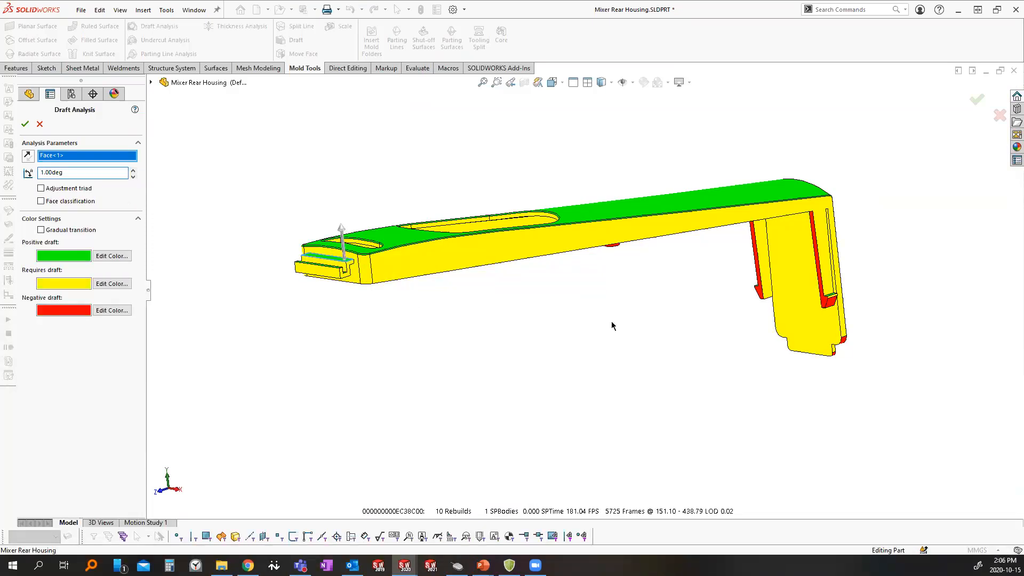
# Examine the draft colours along the housing's side walls and rear clips, and close the analysis without keeping it
pyautogui.moveTo(599, 313); pyautogui.dragTo(487, 338, button='middle')
pyautogui.moveTo(457, 289); pyautogui.dragTo(398, 382)
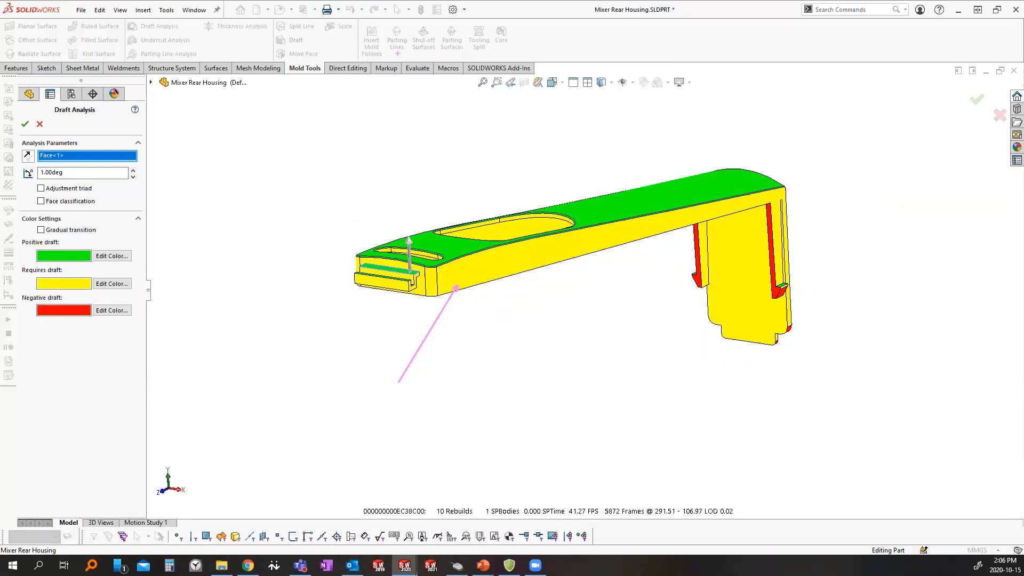
pyautogui.moveTo(395, 51); pyautogui.dragTo(376, 157)
pyautogui.moveTo(802, 193); pyautogui.dragTo(742, 238)
pyautogui.press('Escape')
pyautogui.moveTo(574, 297)
pyautogui.mouseDown(button='middle')
pyautogui.moveTo(459, 309)
pyautogui.moveTo(565, 305)
pyautogui.mouseUp(button='middle')
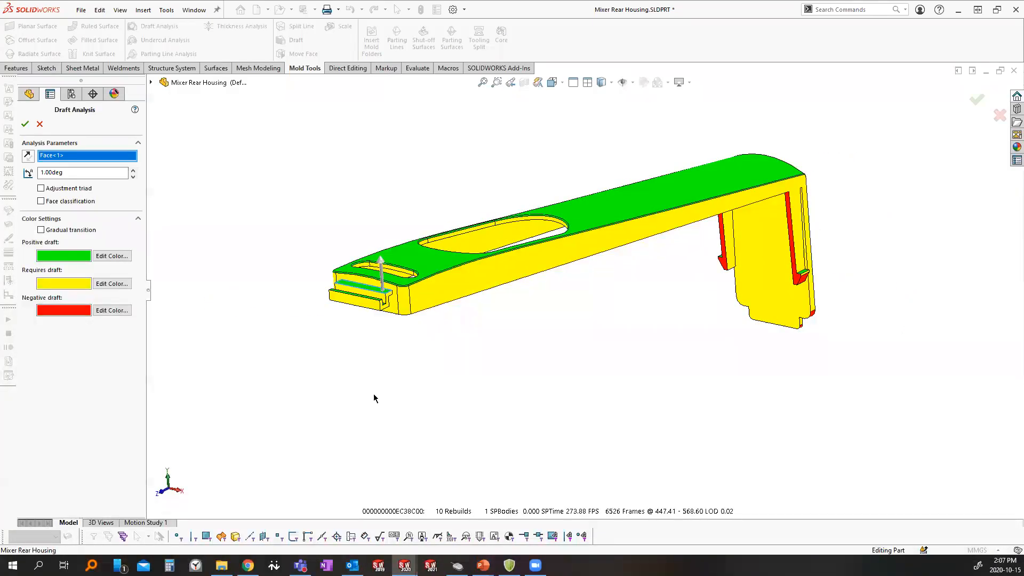
pyautogui.click(41, 125)
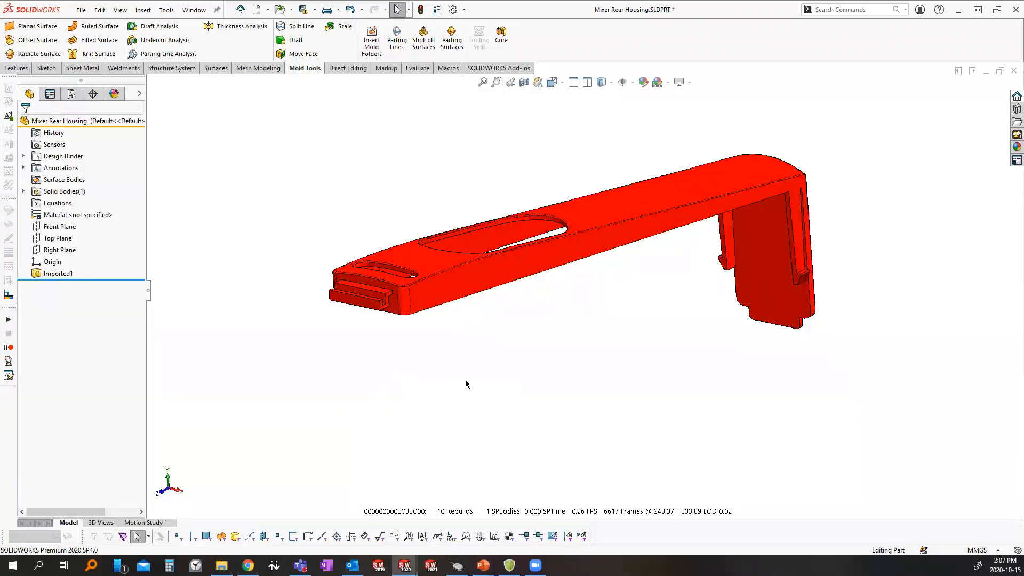
# Start a Parting Line with the end ledge's flat upper face as pull direction and run its draft analysis at 1 degree
pyautogui.scroll(-3, 481, 310)
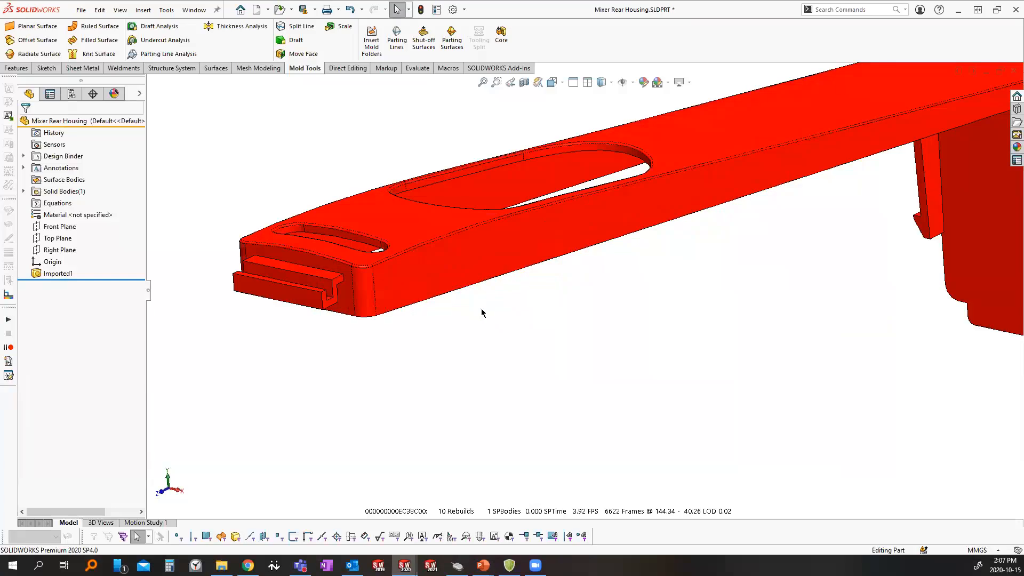
pyautogui.click(396, 46)
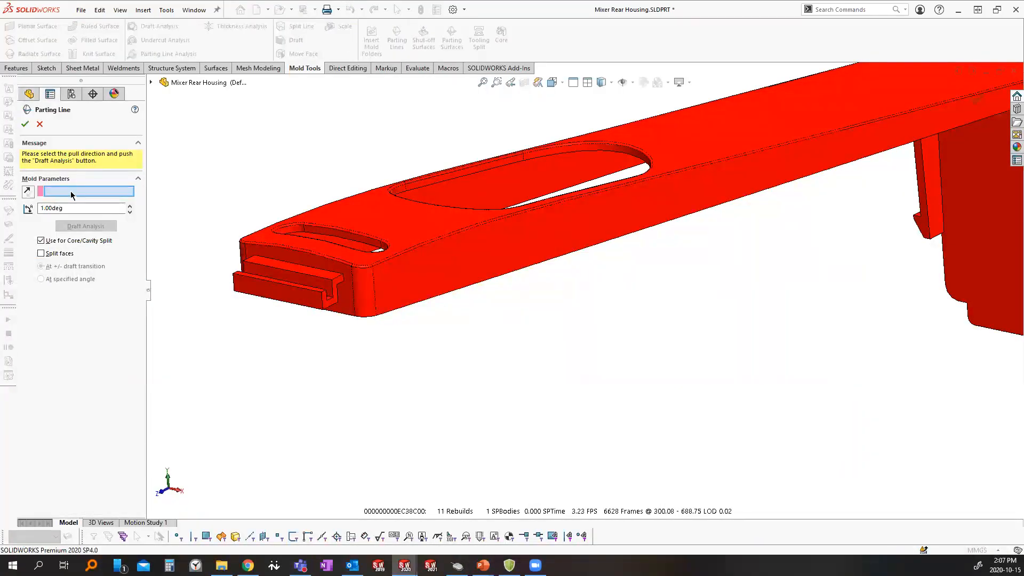
pyautogui.click(323, 267)
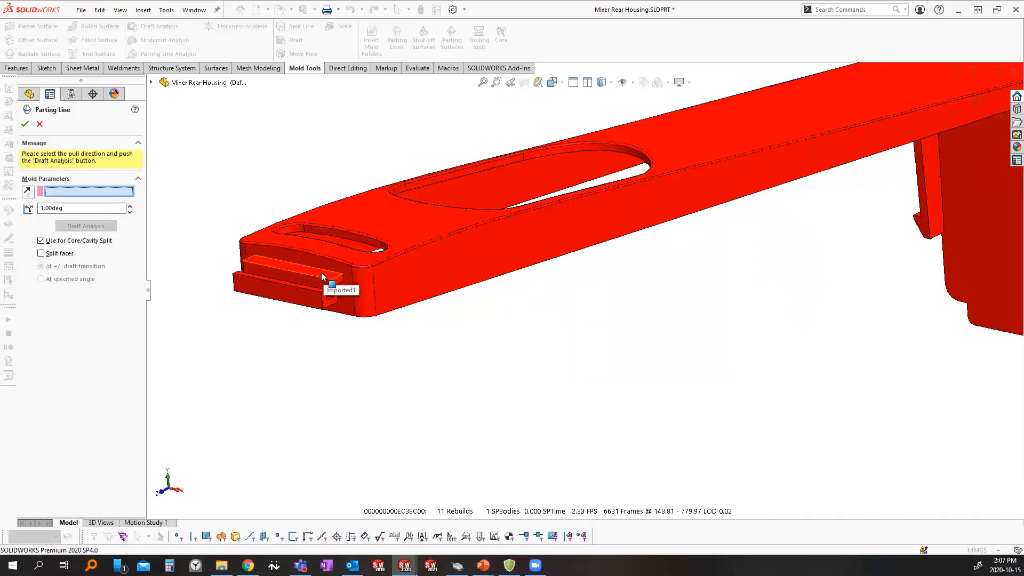
pyautogui.press('f')
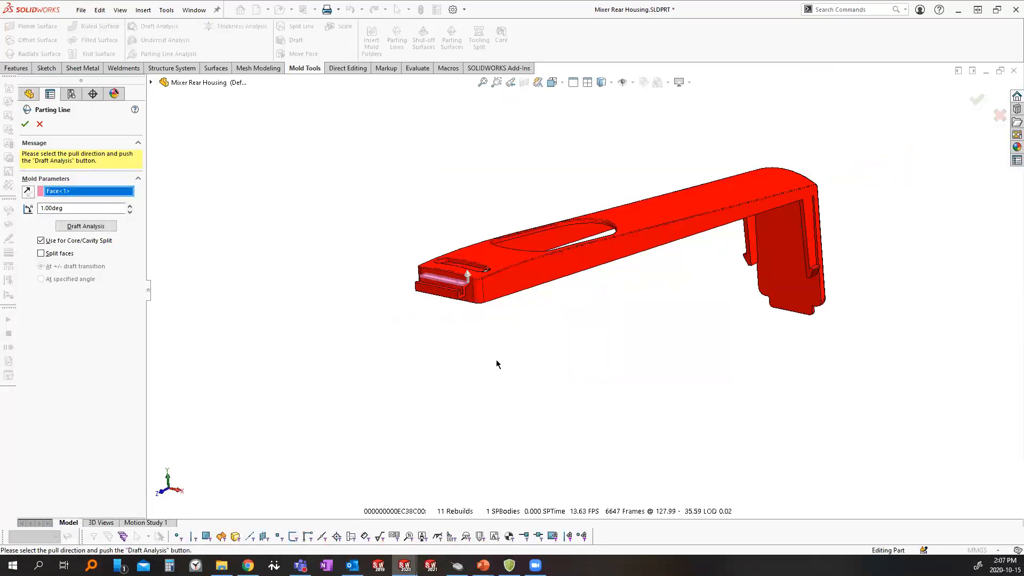
pyautogui.click(61, 208)
pyautogui.click(77, 226)
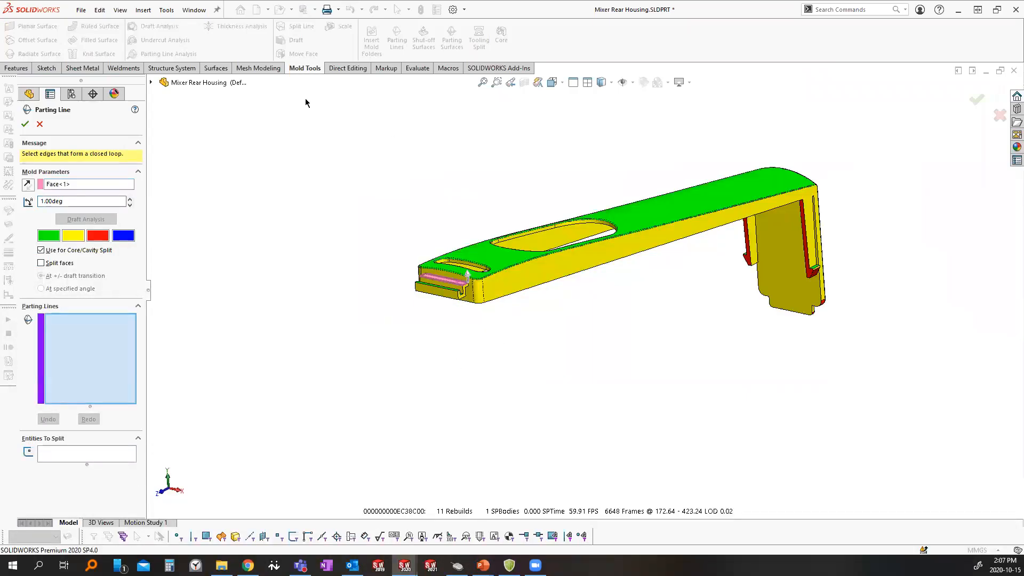
pyautogui.hotkey('ctrl', '2')
pyautogui.keyDown('ctrl'); pyautogui.keyDown('shift'); pyautogui.moveTo(178, 30); pyautogui.dragTo(240, 180); pyautogui.keyUp('shift'); pyautogui.keyUp('ctrl')
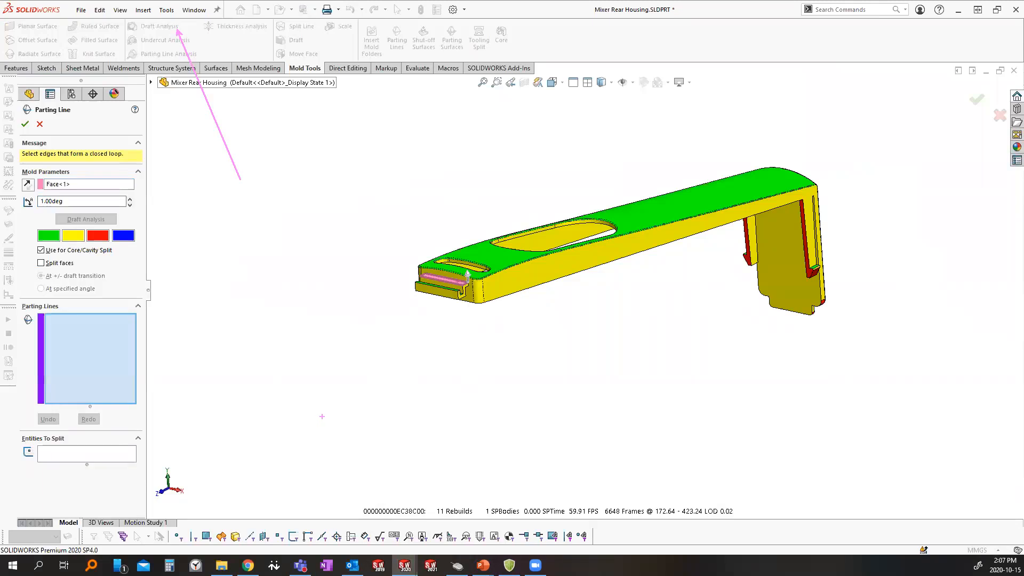
pyautogui.press('Escape')
pyautogui.hotkey('ctrl', '2')
pyautogui.moveTo(124, 294)
pyautogui.mouseDown()
pyautogui.moveTo(78, 288)
pyautogui.moveTo(15, 349)
pyautogui.moveTo(139, 352)
pyautogui.moveTo(92, 296)
pyautogui.mouseUp()
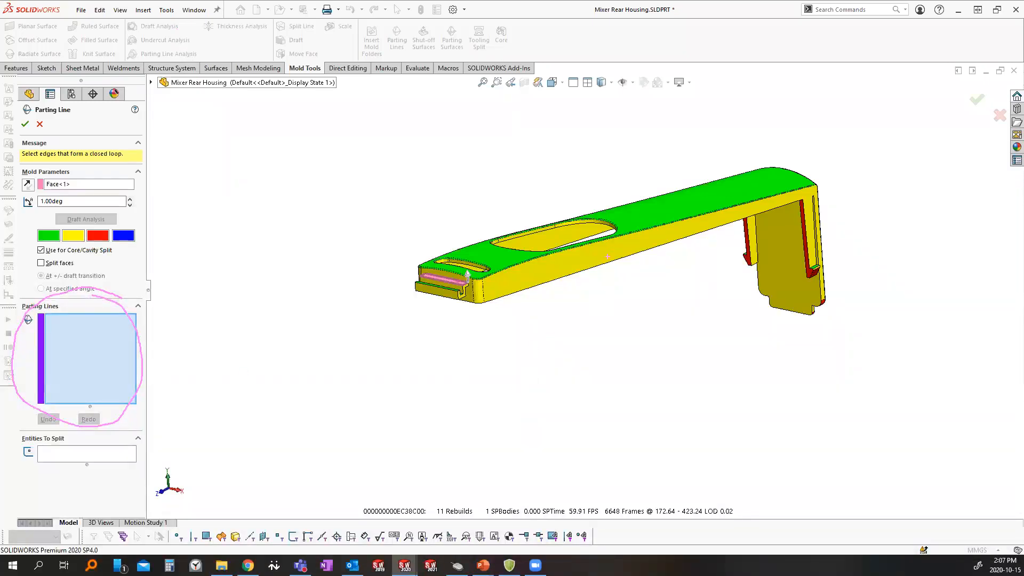
pyautogui.moveTo(605, 266); pyautogui.dragTo(582, 293)
pyautogui.press('Escape')
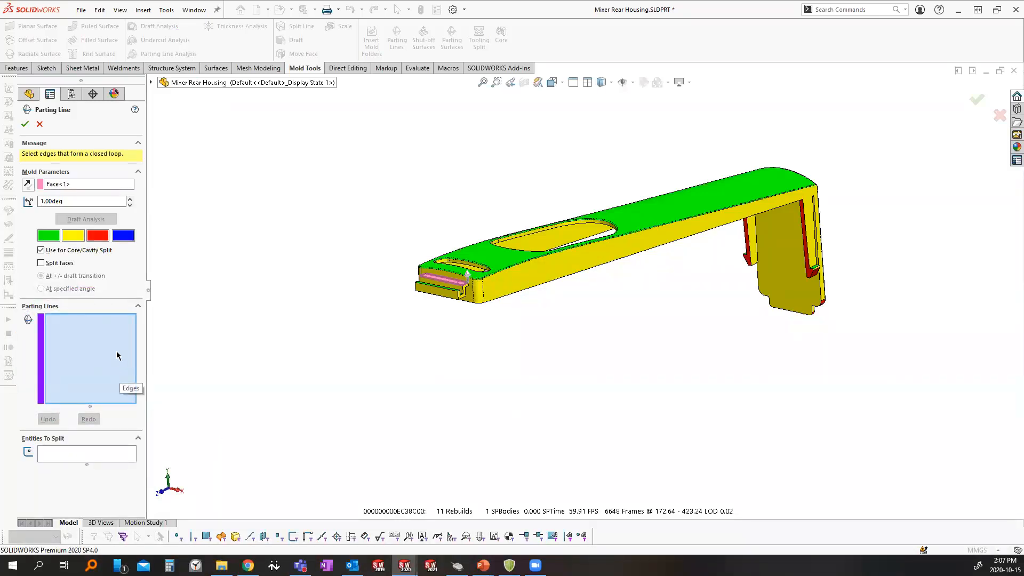
# Add the housing's long lower side edge and the adjoining lower corner edge at the narrow end to the parting line
pyautogui.click(119, 381)
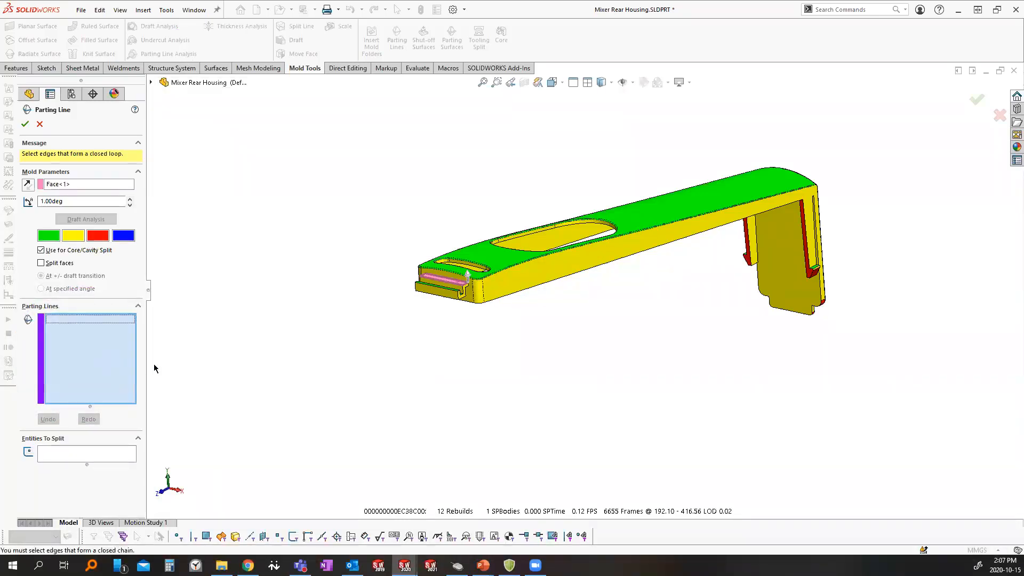
pyautogui.click(490, 301)
pyautogui.scroll(-5, 480, 310)
pyautogui.scroll(-2, 454, 319)
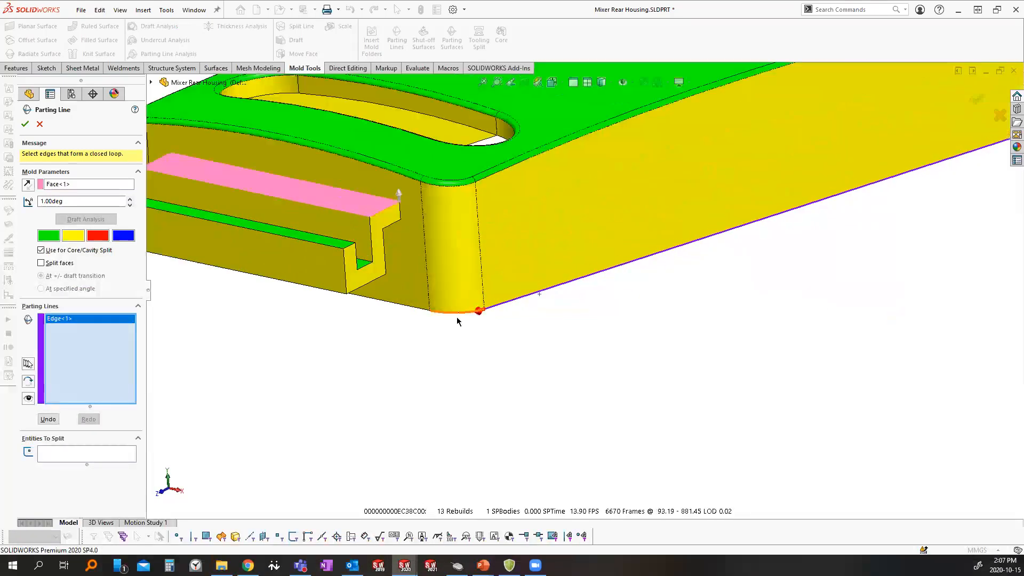
pyautogui.click(447, 312)
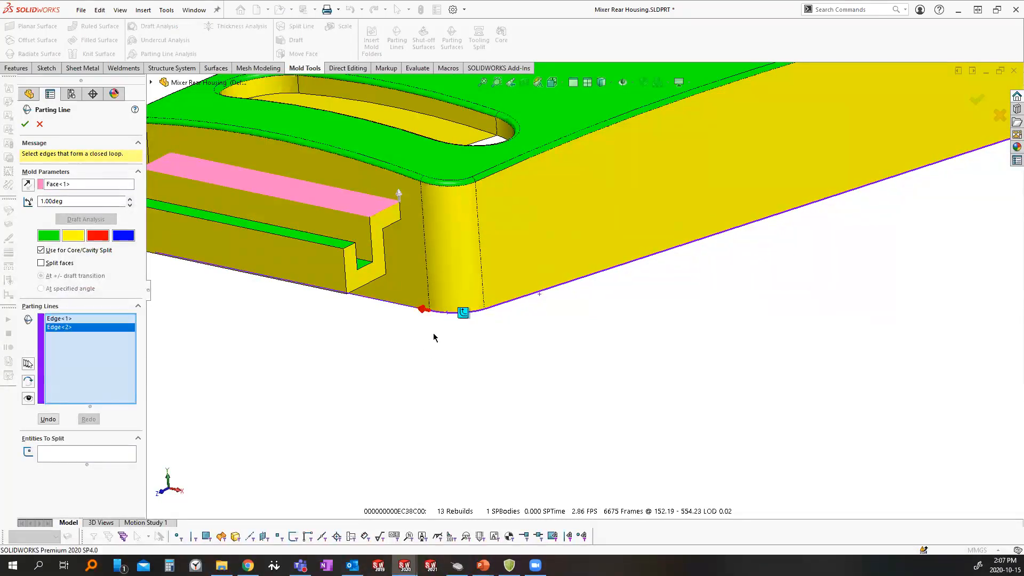
pyautogui.scroll(4, 435, 335)
pyautogui.moveTo(439, 338); pyautogui.dragTo(449, 212, button='middle')
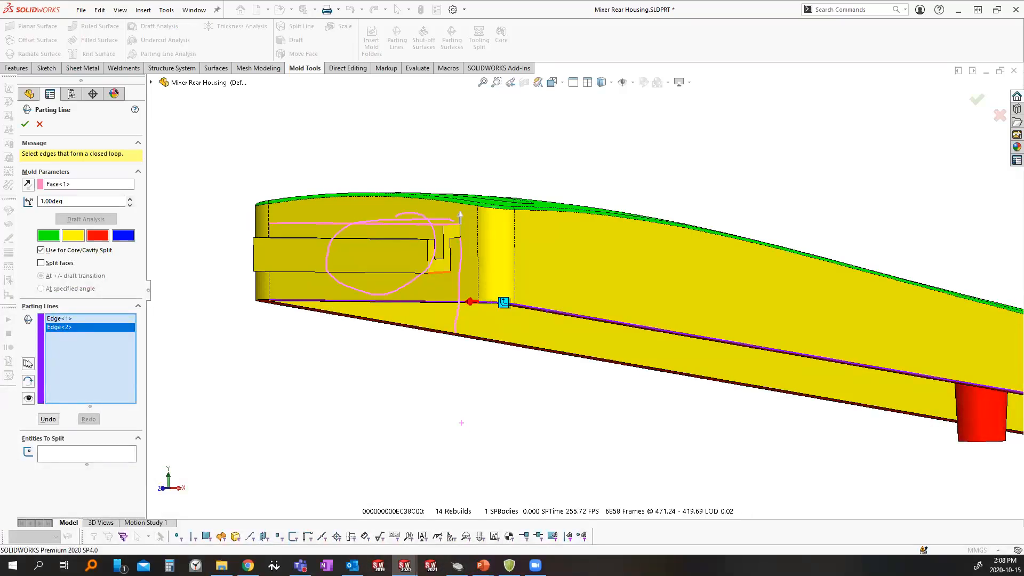
pyautogui.press('Escape')
pyautogui.moveTo(537, 286); pyautogui.dragTo(528, 328, button='middle')
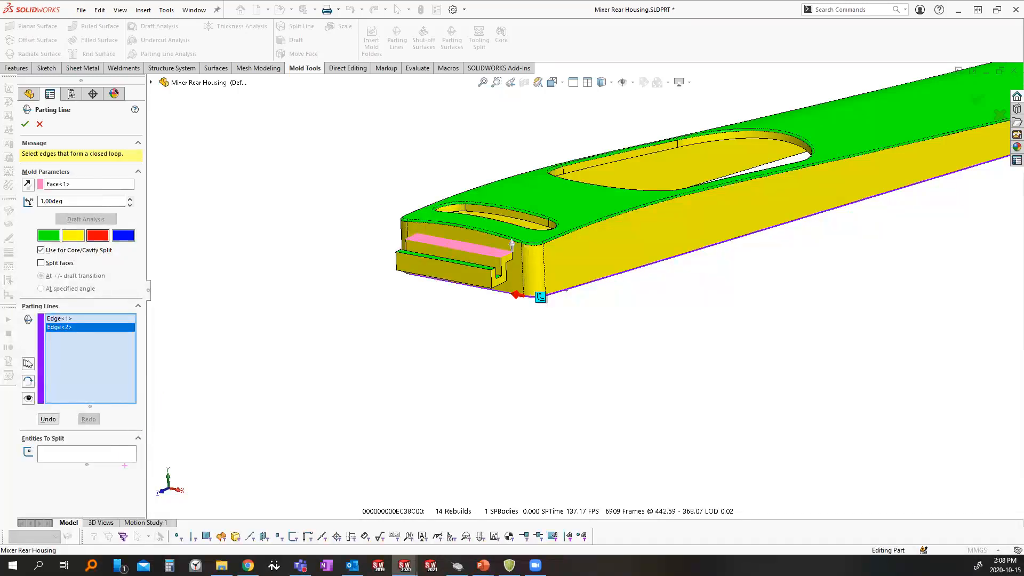
pyautogui.moveTo(107, 449); pyautogui.dragTo(288, 384)
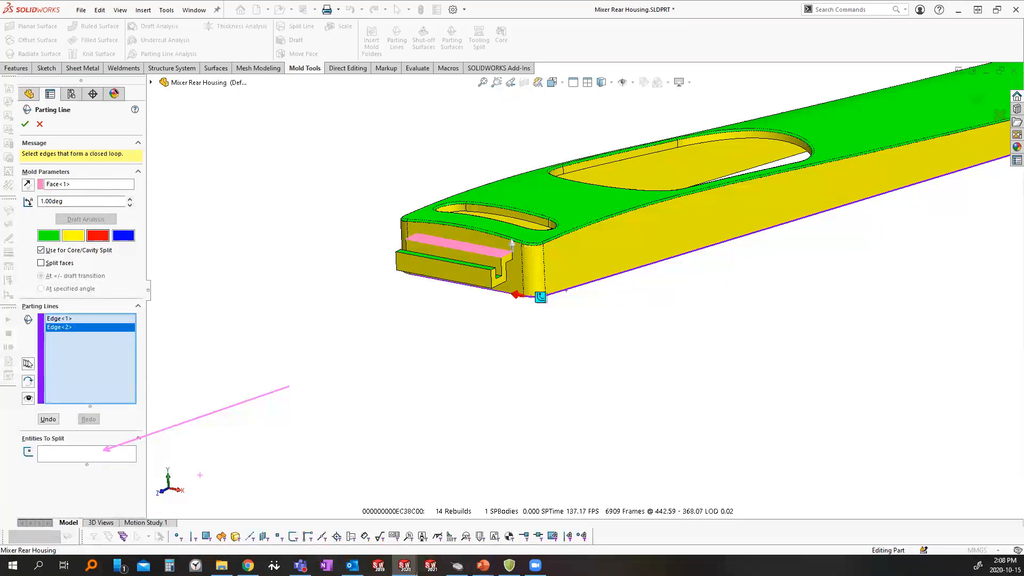
# Try to split the face on the end of the ledge between its lower rear and upper front vertices, and cancel the Parting Line
pyautogui.click(64, 453)
pyautogui.scroll(-5, 533, 297)
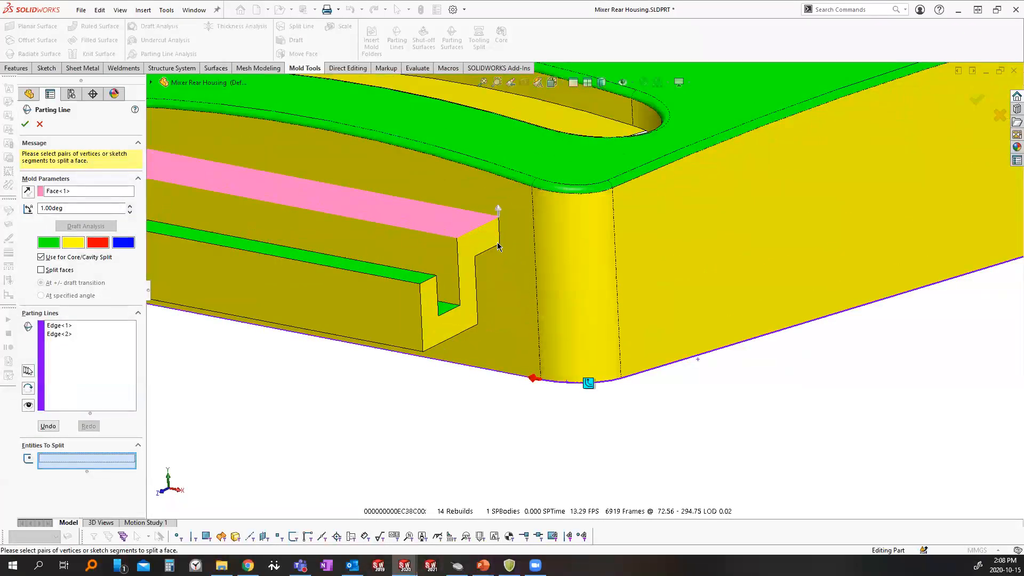
pyautogui.click(500, 244)
pyautogui.click(457, 238)
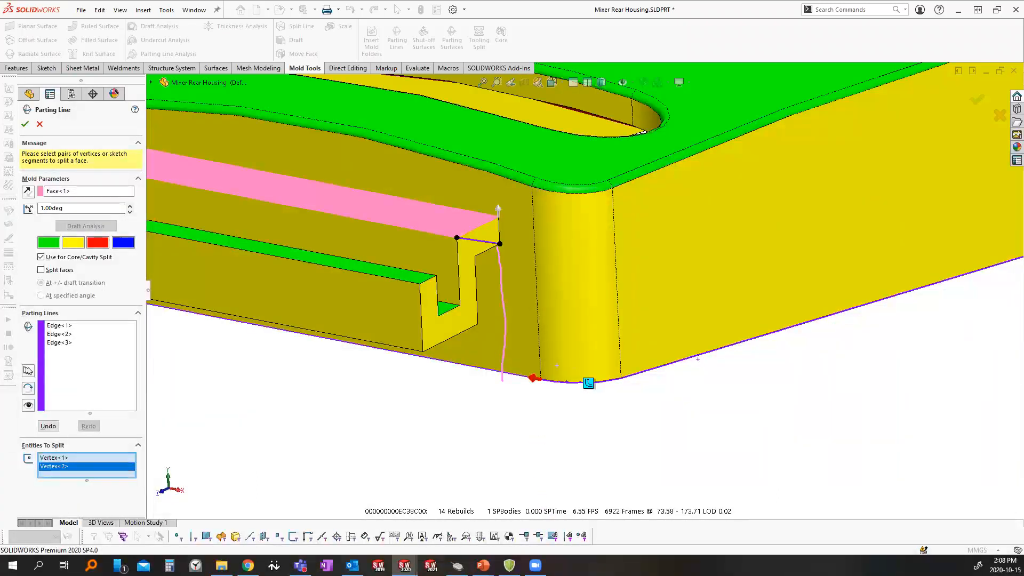
pyautogui.moveTo(501, 366)
pyautogui.mouseDown()
pyautogui.moveTo(498, 391)
pyautogui.moveTo(516, 372)
pyautogui.mouseUp()
pyautogui.press('Escape')
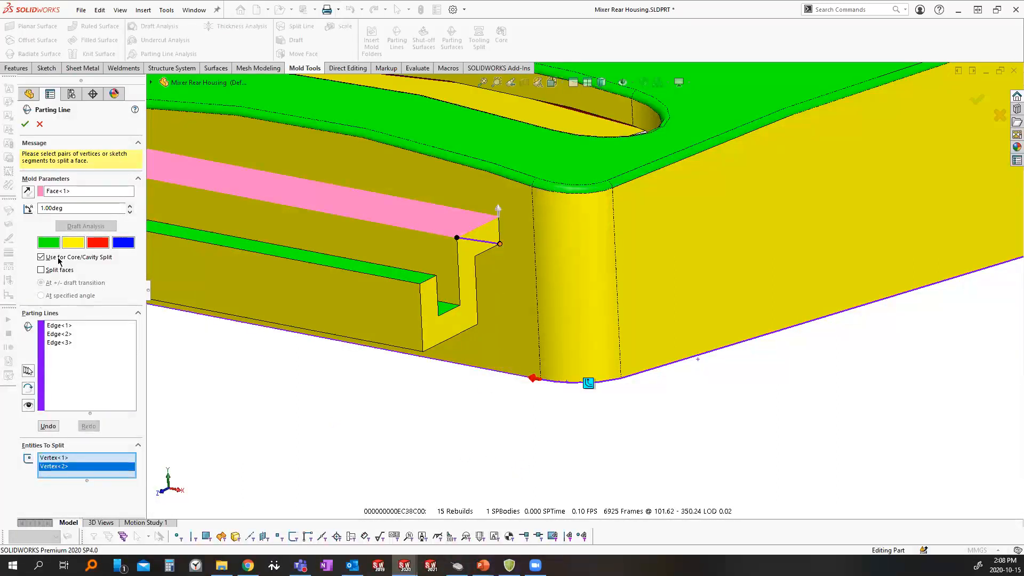
pyautogui.click(40, 125)
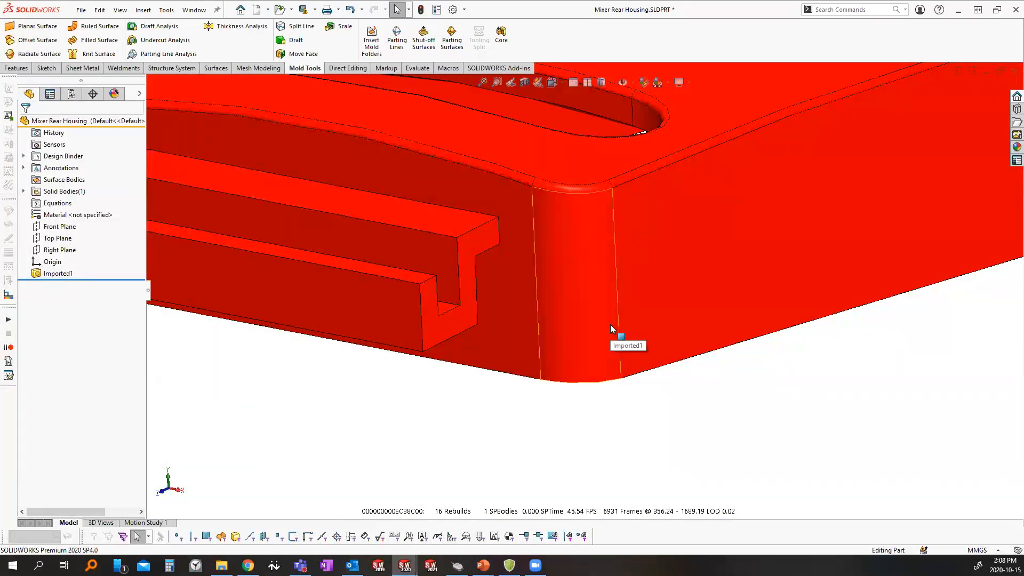
pyautogui.scroll(5, 735, 299)
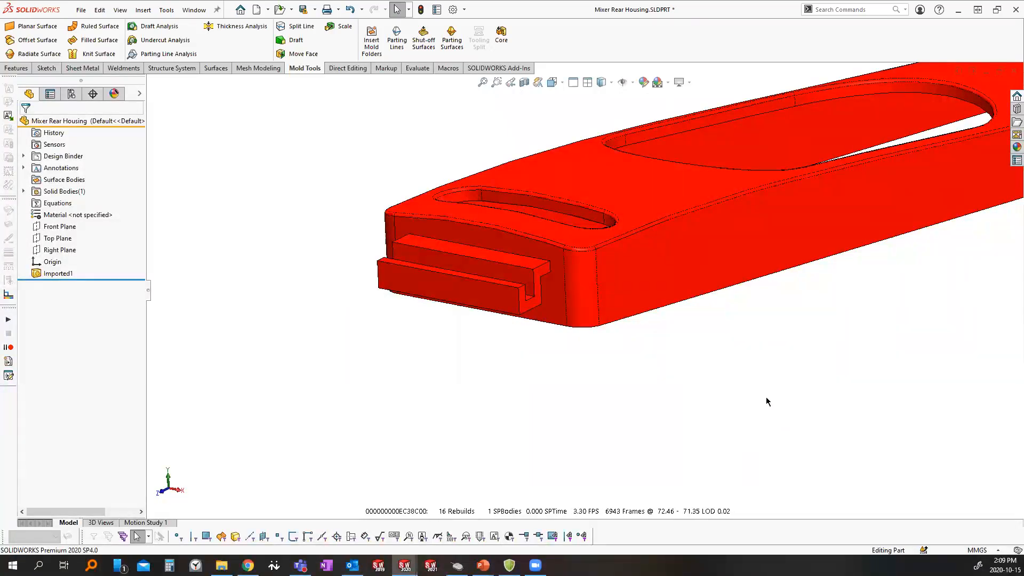
pyautogui.scroll(-2, 570, 313)
pyautogui.click(551, 288)
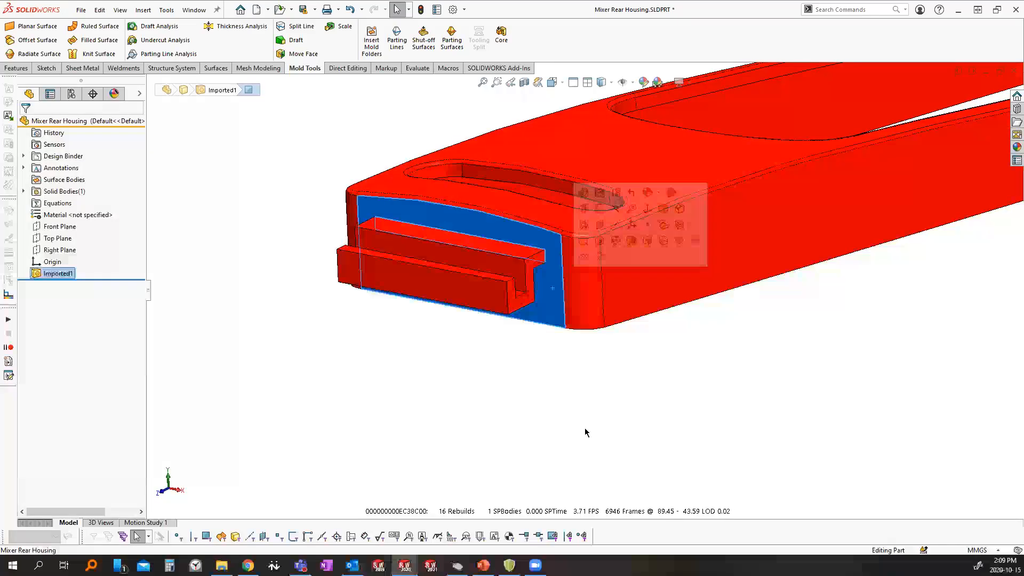
pyautogui.click(559, 387)
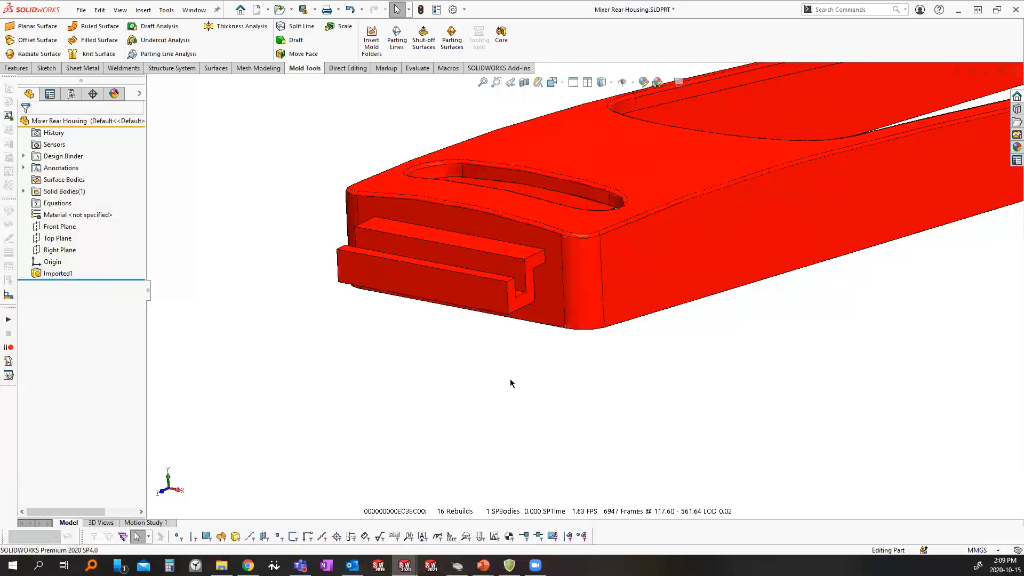
pyautogui.click(39, 70)
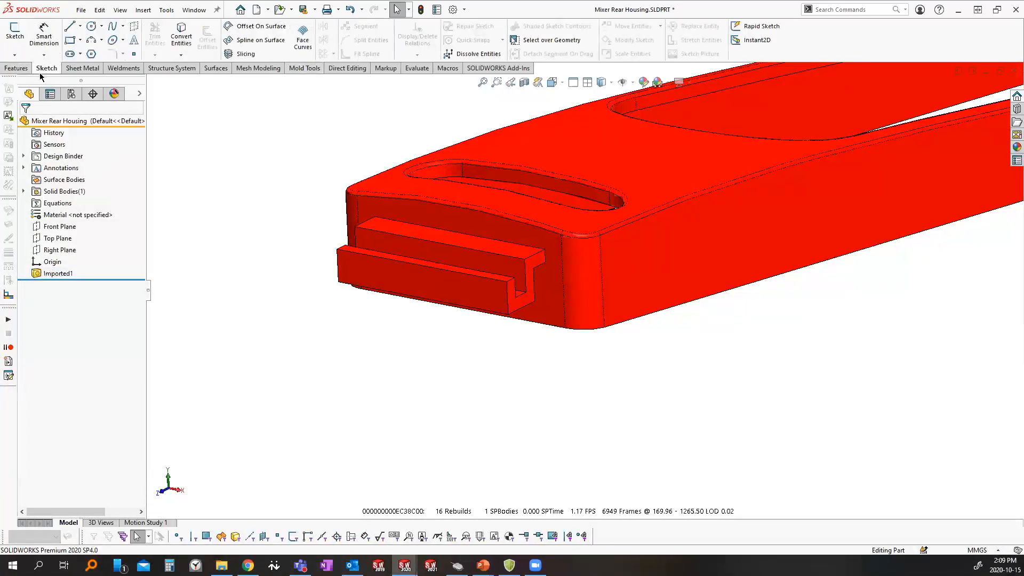
pyautogui.click(17, 69)
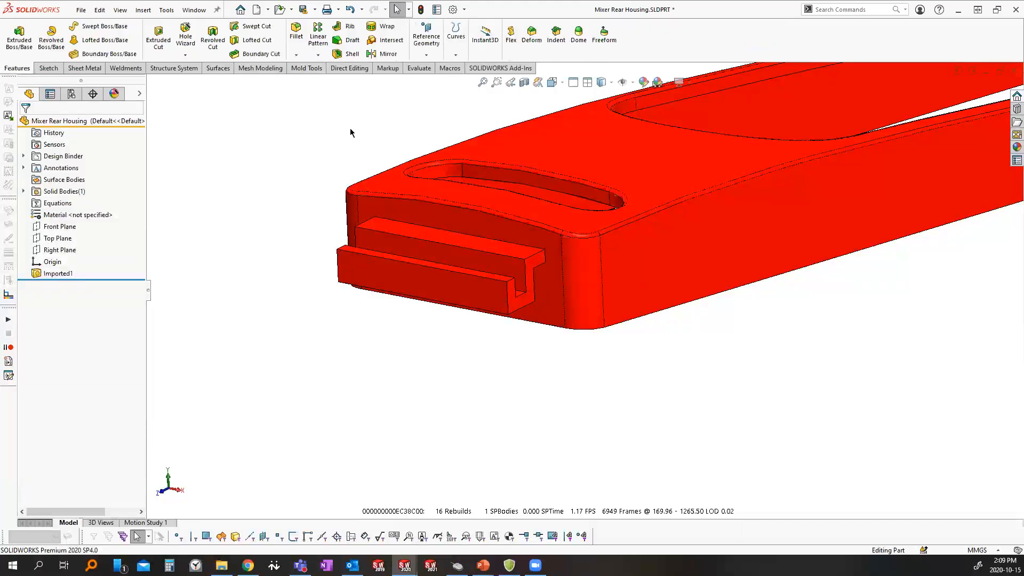
pyautogui.click(457, 34)
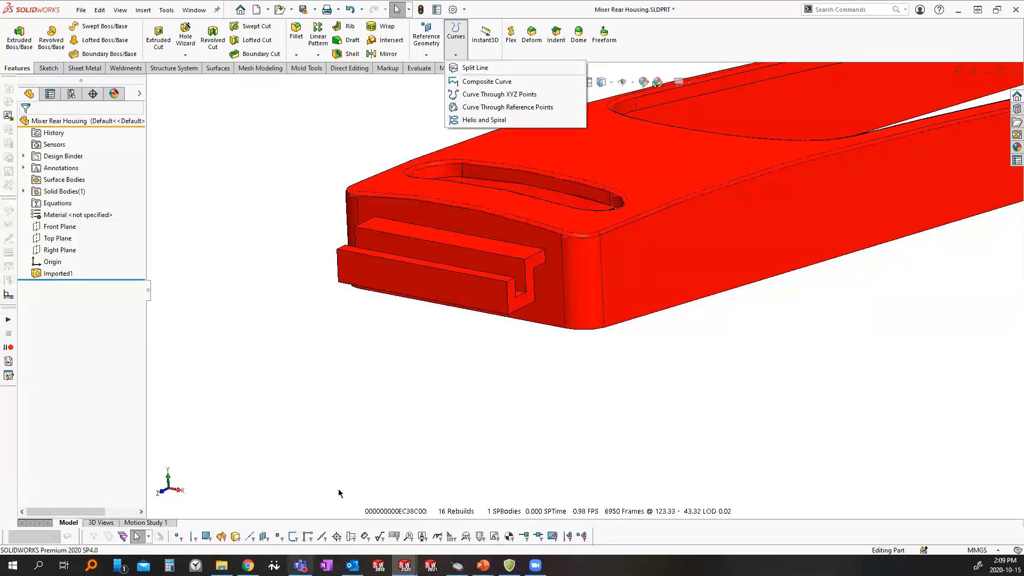
pyautogui.click(348, 424)
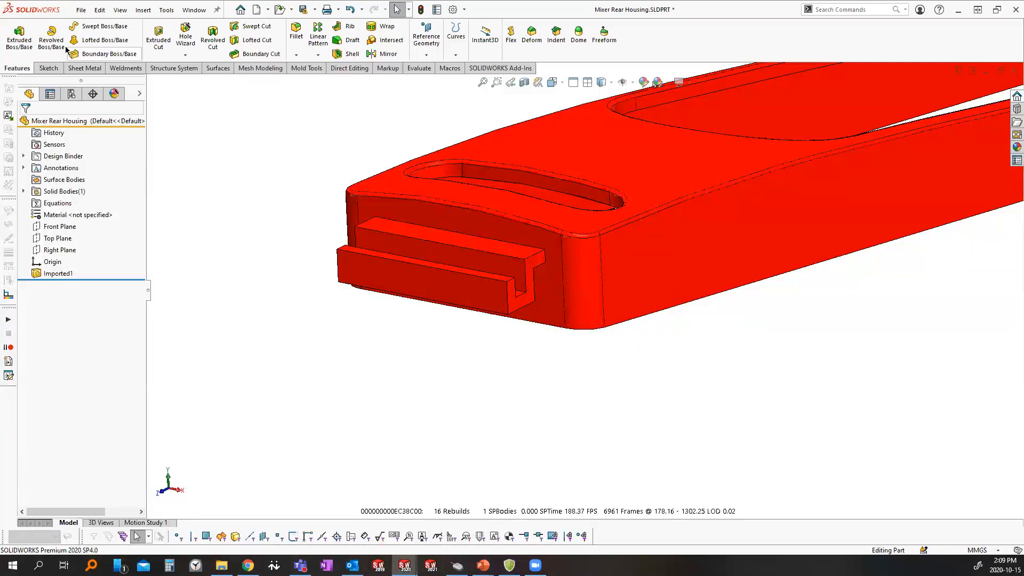
# Start a 3D sketch and draw a line about 4.75 mm long from the ledge's lower rear vertex straight down to the end wall's lower edge
pyautogui.click(48, 71)
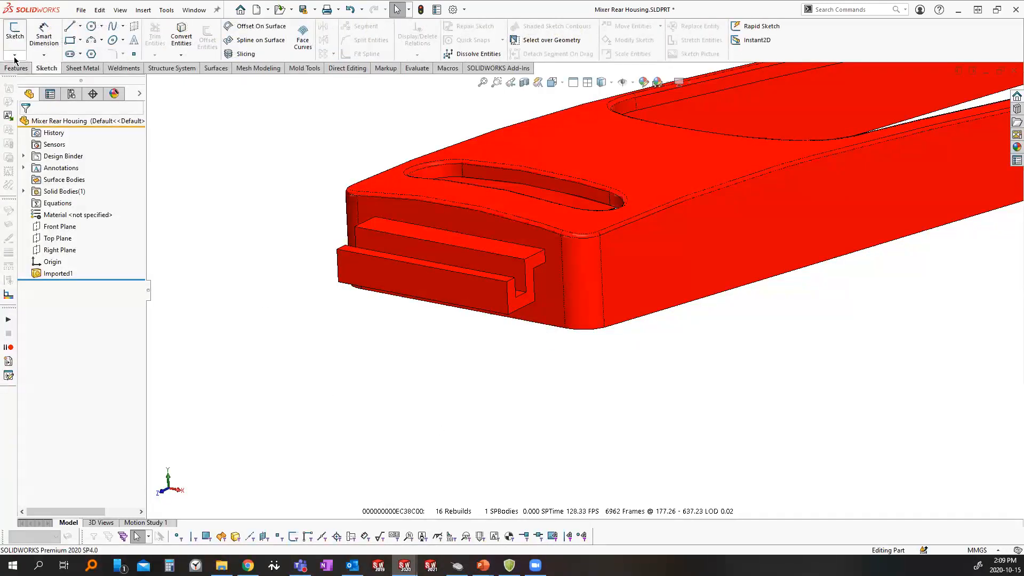
pyautogui.click(15, 56)
pyautogui.click(26, 80)
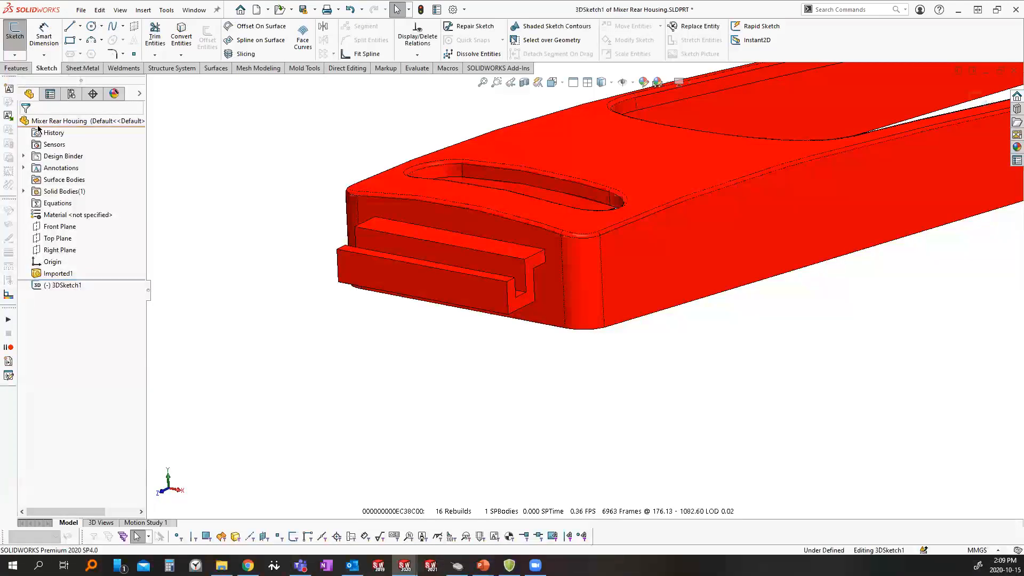
pyautogui.click(71, 25)
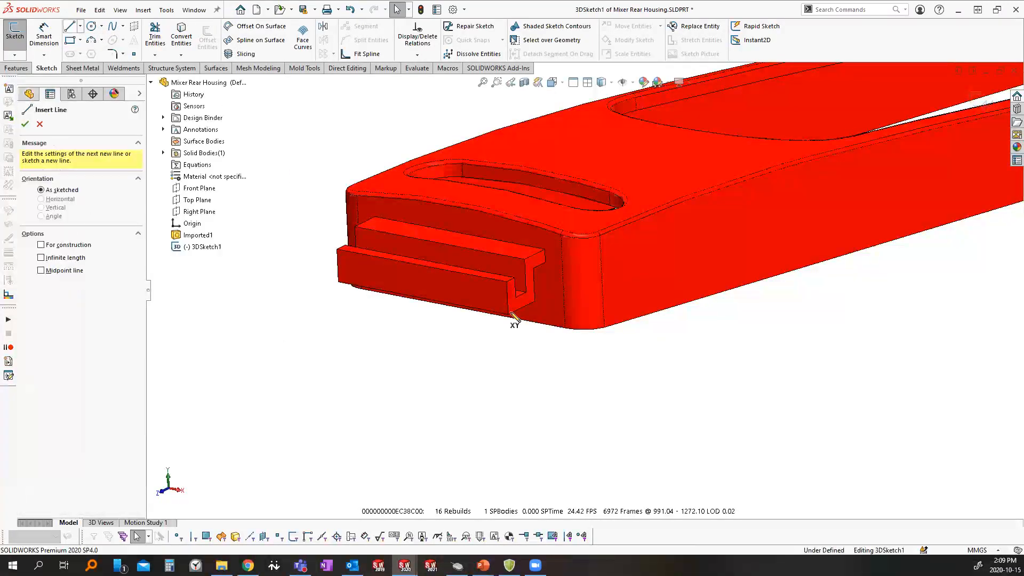
pyautogui.click(547, 265)
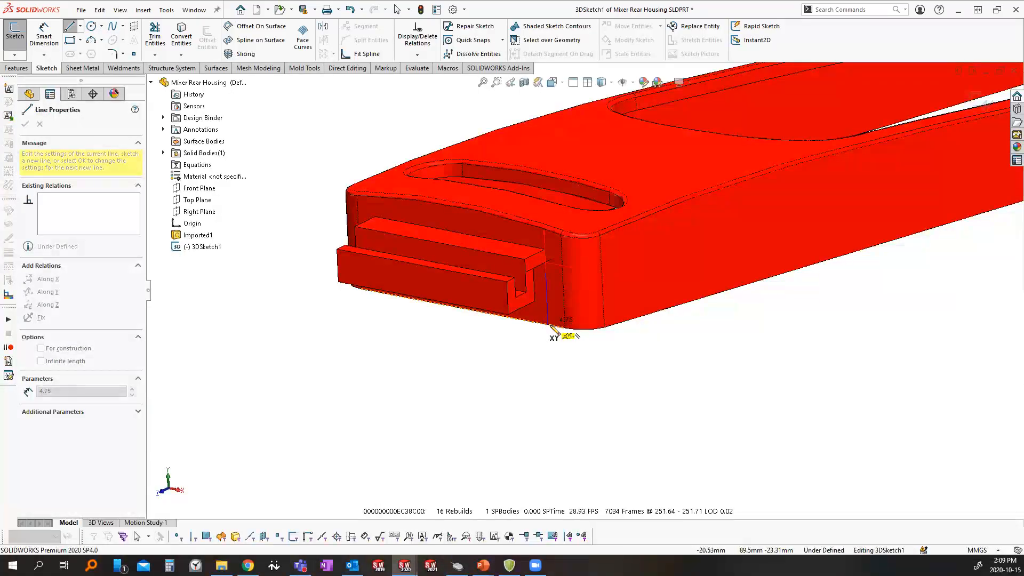
pyautogui.click(548, 326)
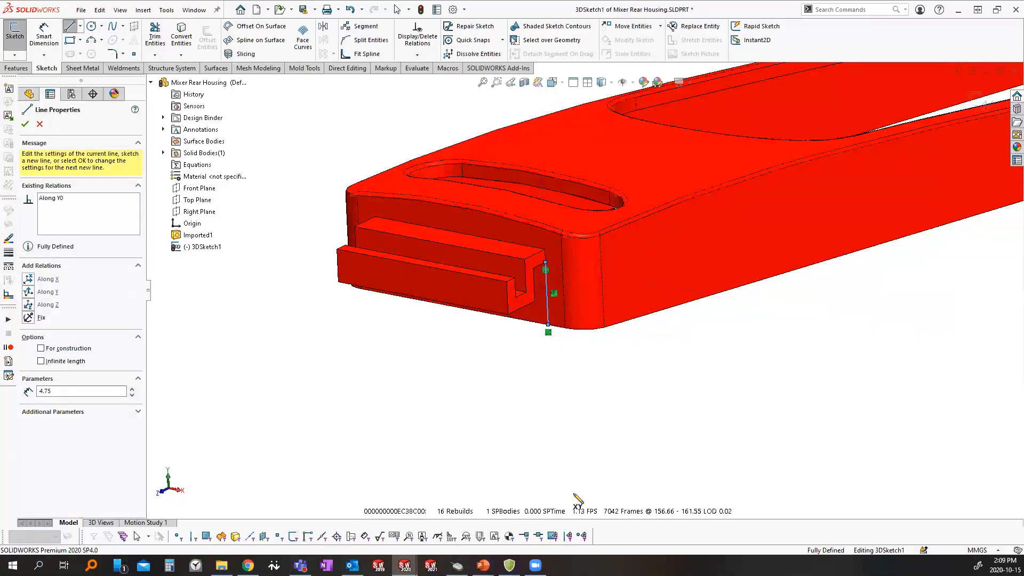
pyautogui.press('Escape')
# Draw a matching line about 4.75 mm long from the ledge's opposite end down to the lower edge, and exit the 3D sketch
pyautogui.moveTo(569, 380); pyautogui.dragTo(599, 399, button='middle')
pyautogui.moveTo(637, 389); pyautogui.dragTo(583, 386, button='right')
pyautogui.scroll(-4, 520, 335)
pyautogui.click(506, 312)
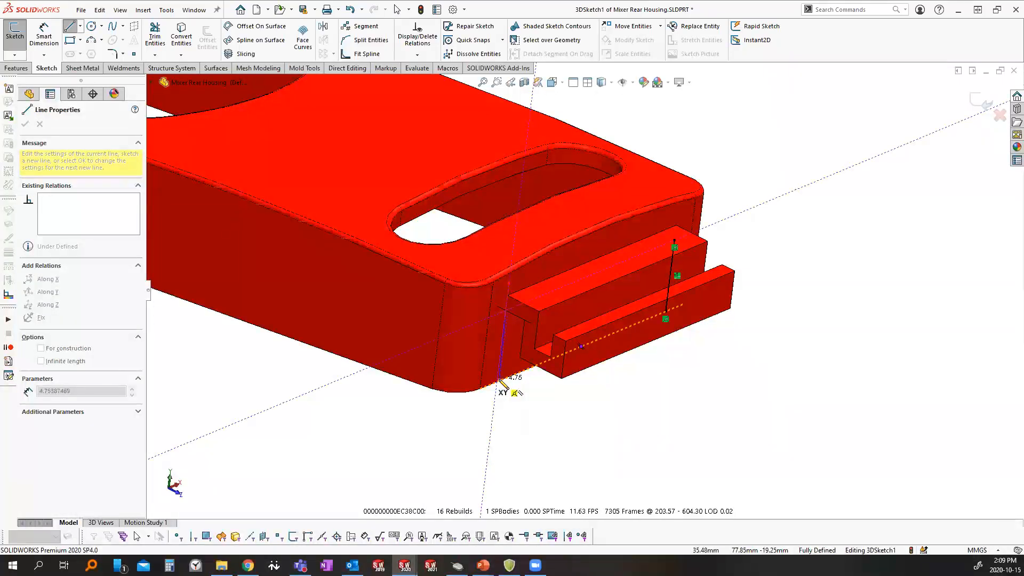
pyautogui.click(497, 381)
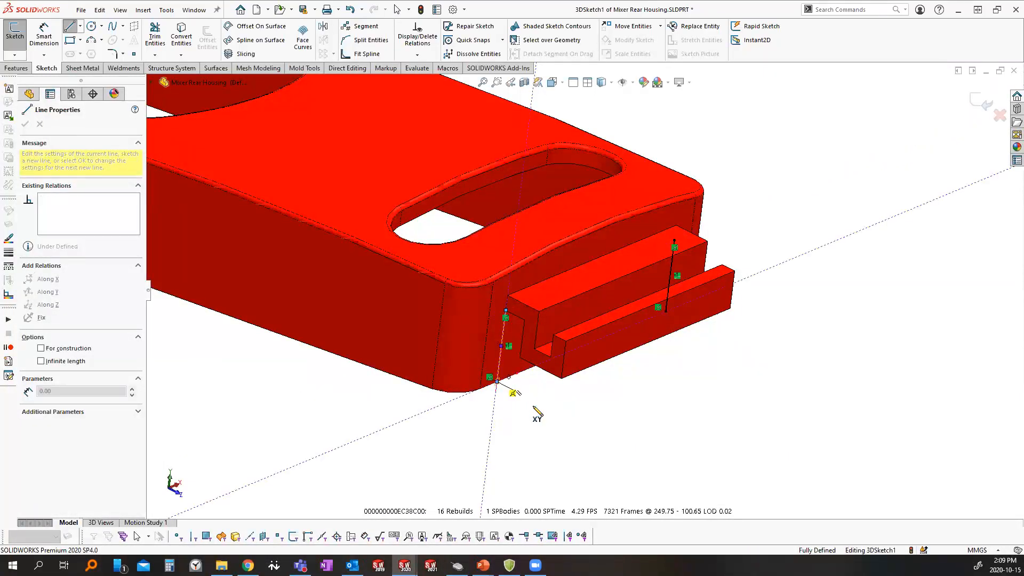
pyautogui.press('Escape')
pyautogui.hotkey('ctrl', '1')
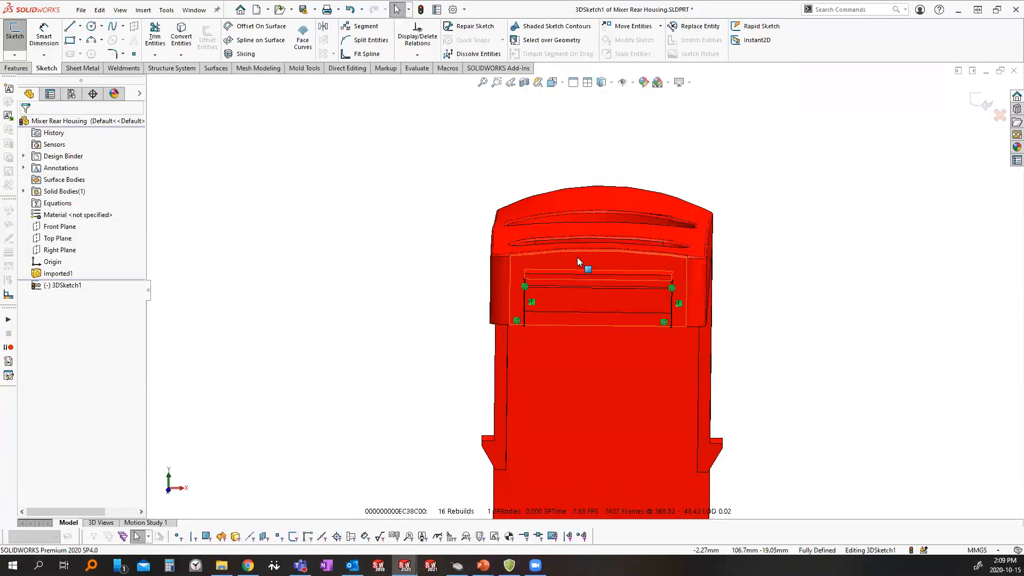
pyautogui.moveTo(590, 262)
pyautogui.mouseDown(button='middle')
pyautogui.moveTo(572, 289)
pyautogui.moveTo(640, 331)
pyautogui.mouseUp(button='middle')
pyautogui.scroll(-3, 635, 317)
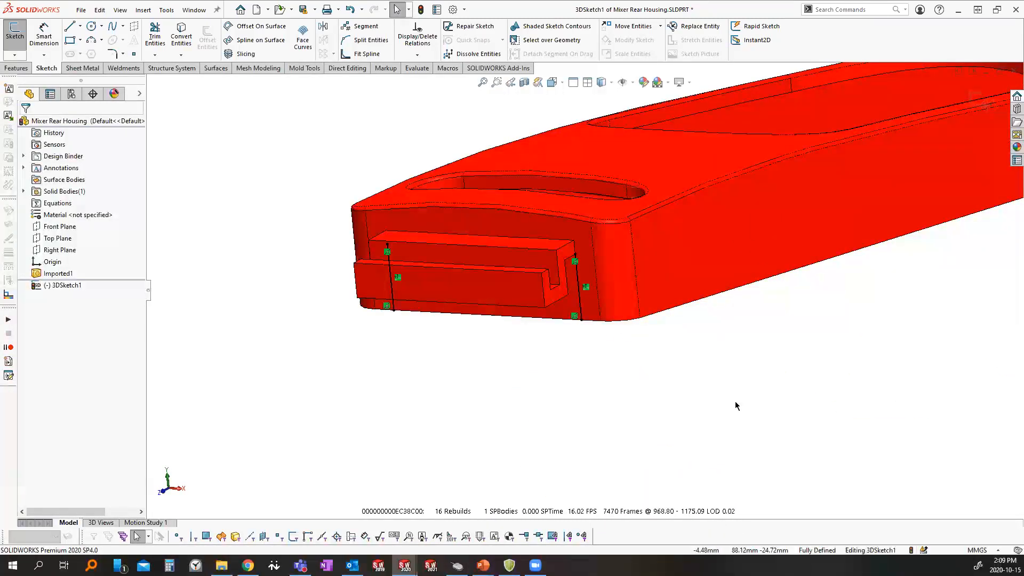
pyautogui.click(961, 71)
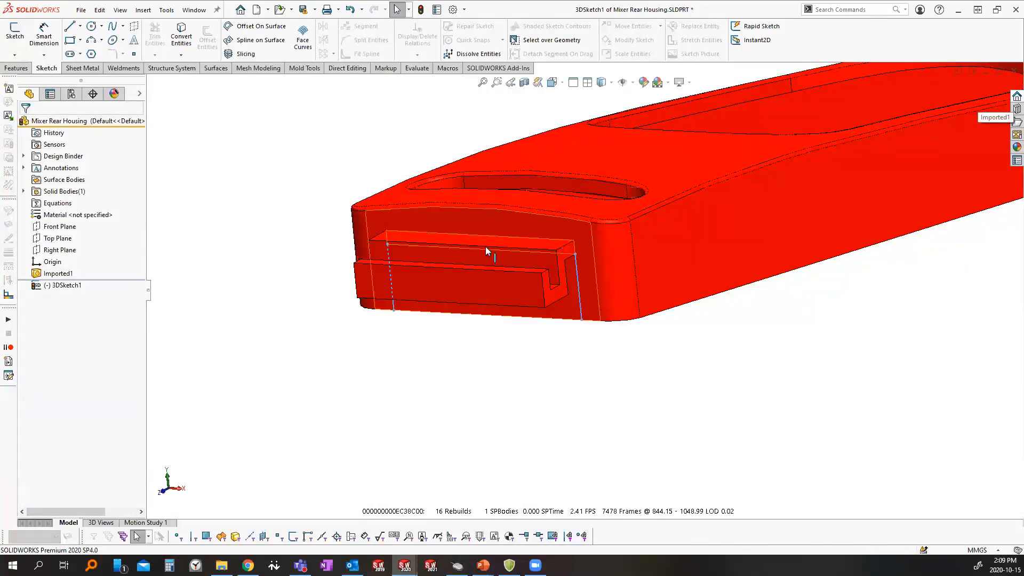
pyautogui.click(16, 67)
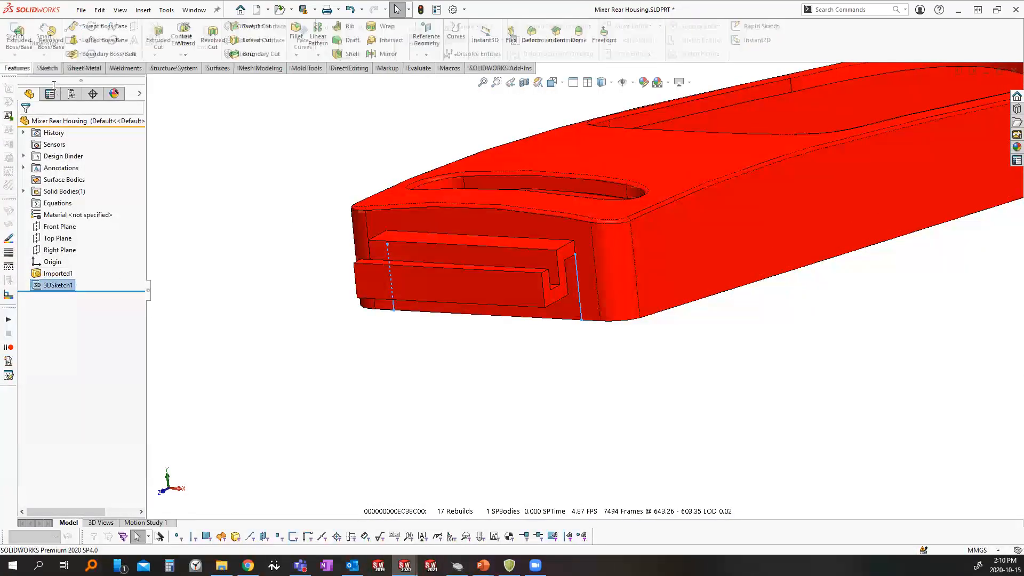
pyautogui.click(452, 41)
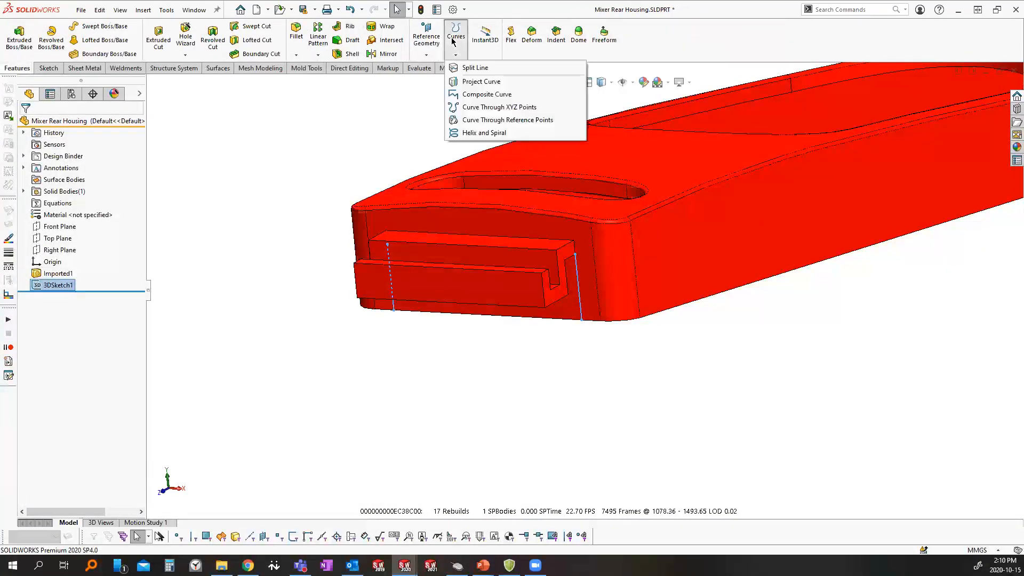
pyautogui.click(506, 69)
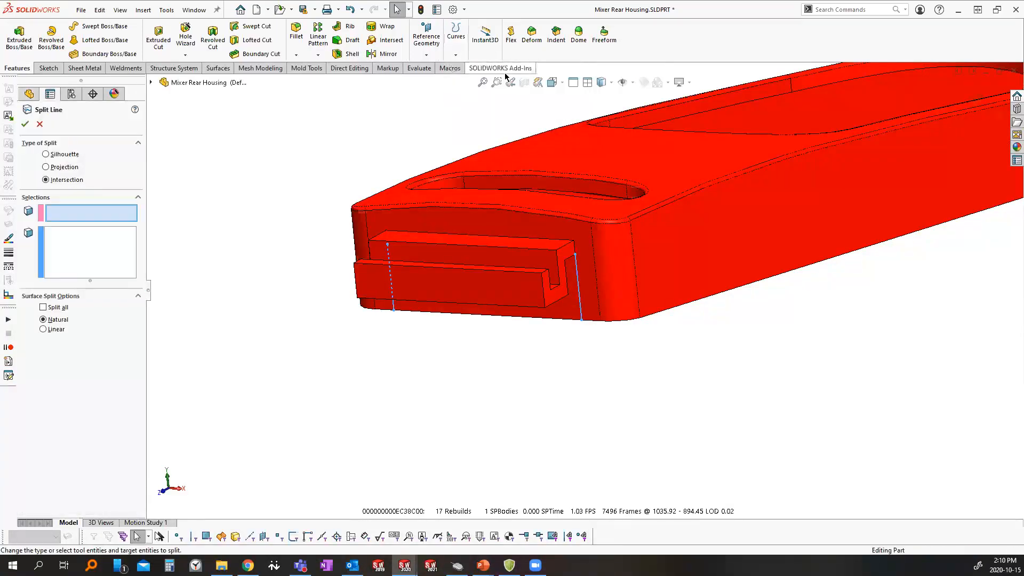
pyautogui.click(63, 168)
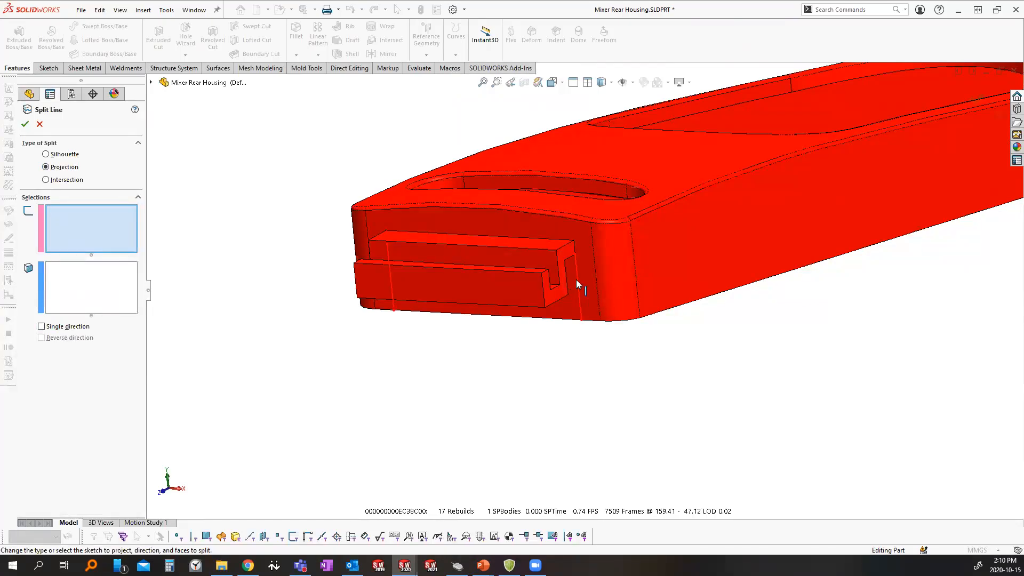
pyautogui.click(152, 83)
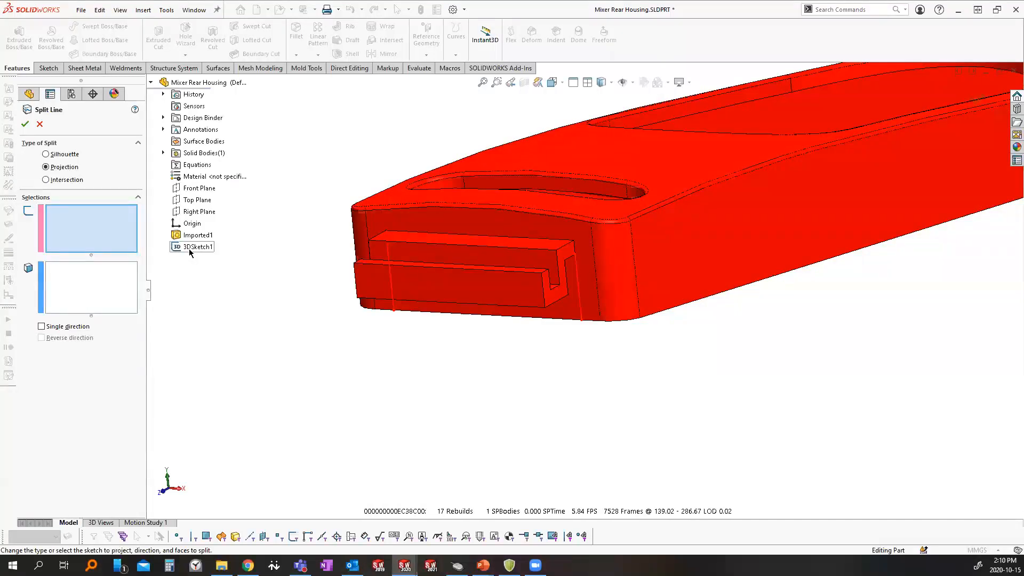
pyautogui.click(87, 228)
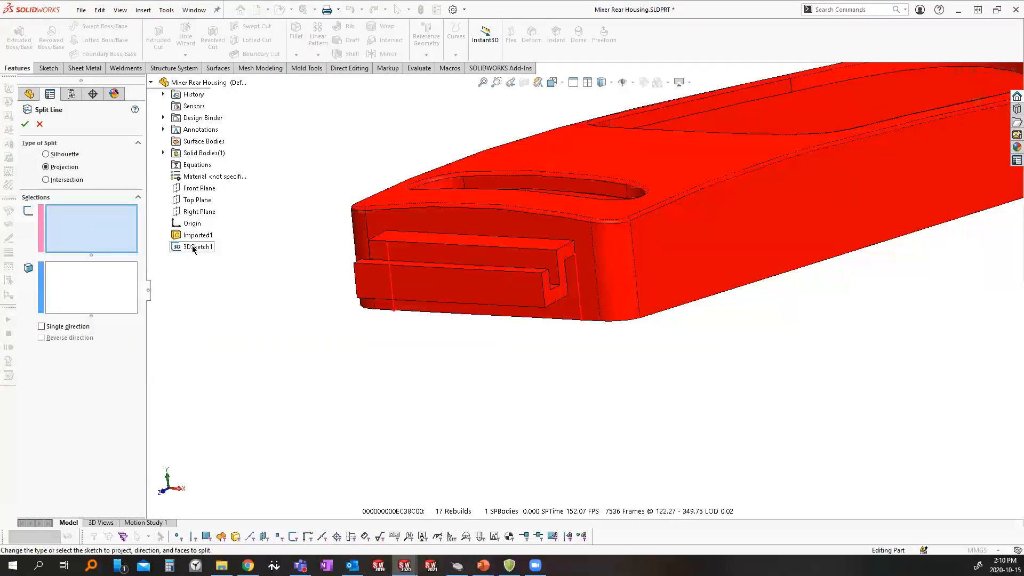
pyautogui.click(37, 125)
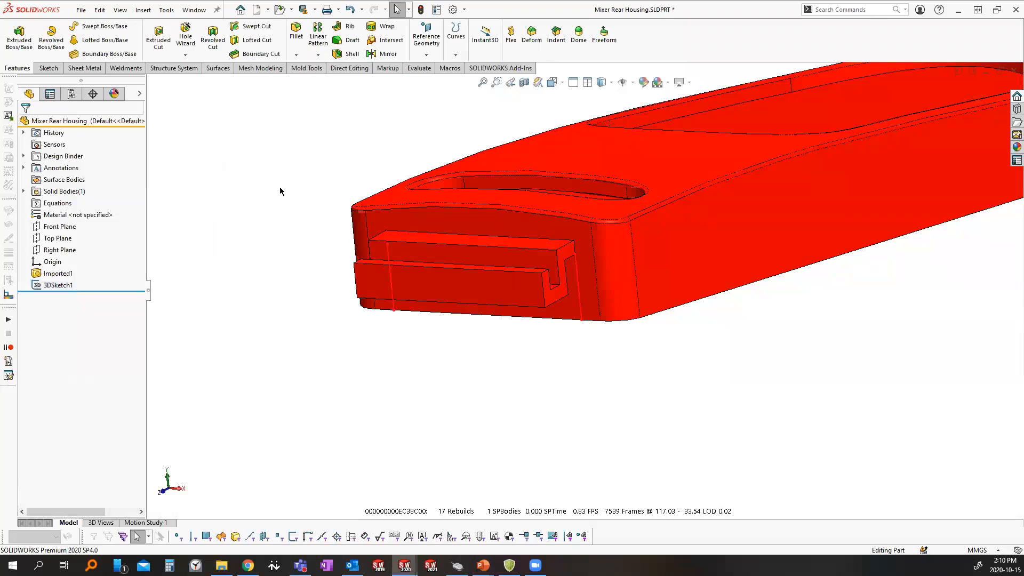
# Try to split the narrow end wall's face with the 3D sketch using a Projection split line, and cancel the Split Line
pyautogui.click(468, 53)
pyautogui.click(474, 68)
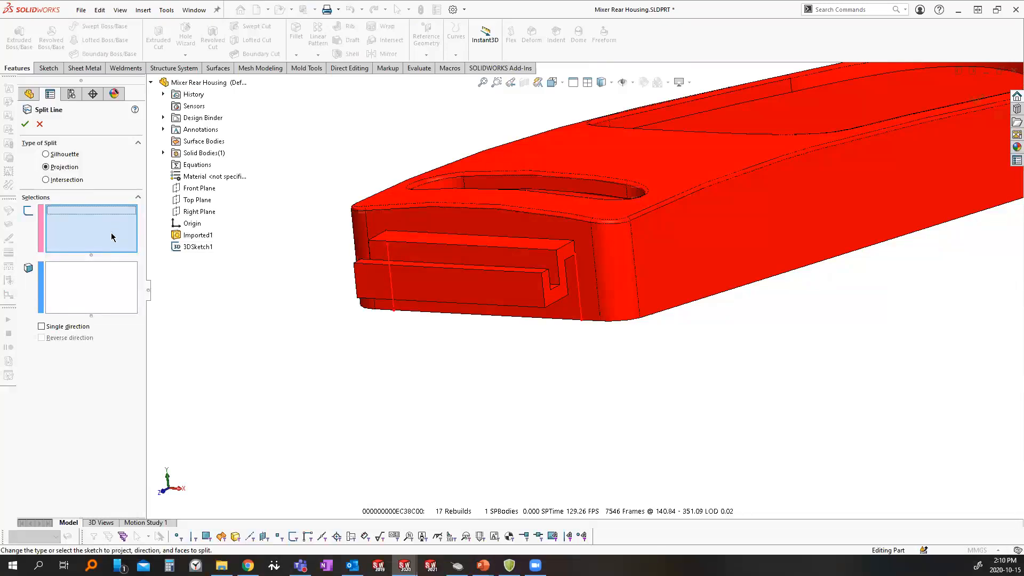
pyautogui.press('Escape')
pyautogui.click(70, 286)
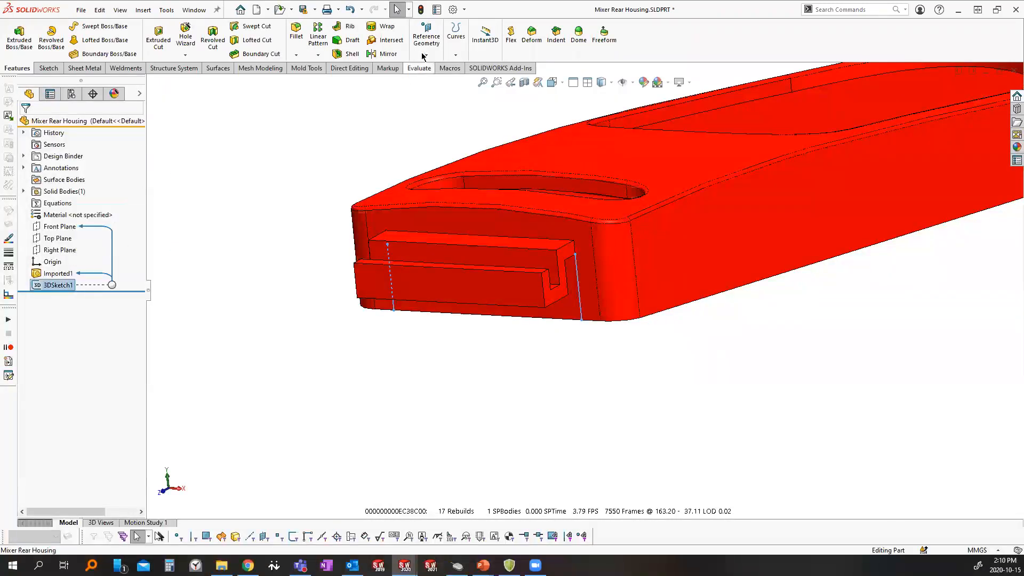
pyautogui.click(456, 33)
pyautogui.click(474, 67)
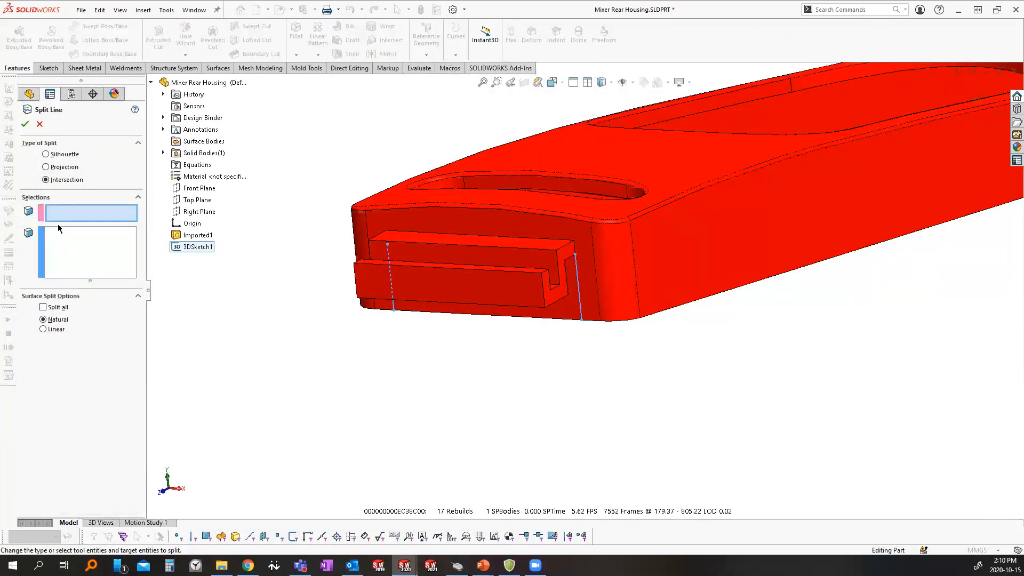
pyautogui.click(64, 167)
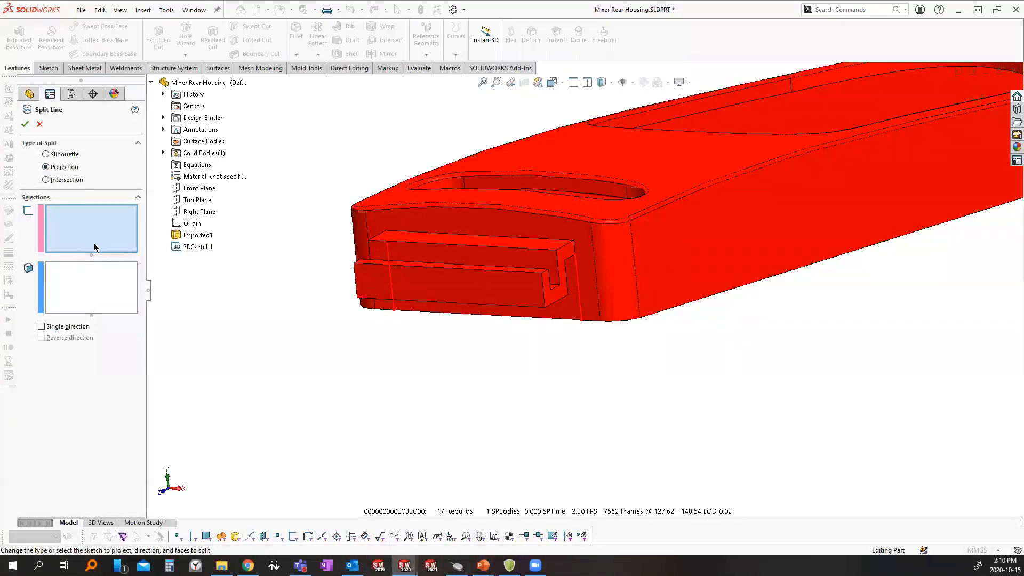
pyautogui.click(91, 288)
pyautogui.click(499, 219)
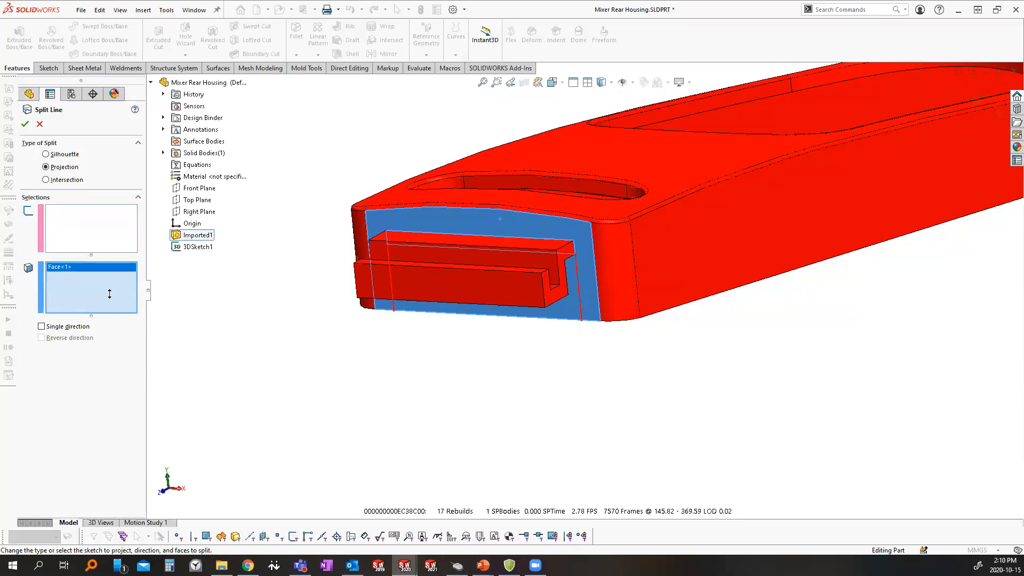
pyautogui.click(101, 235)
pyautogui.click(193, 248)
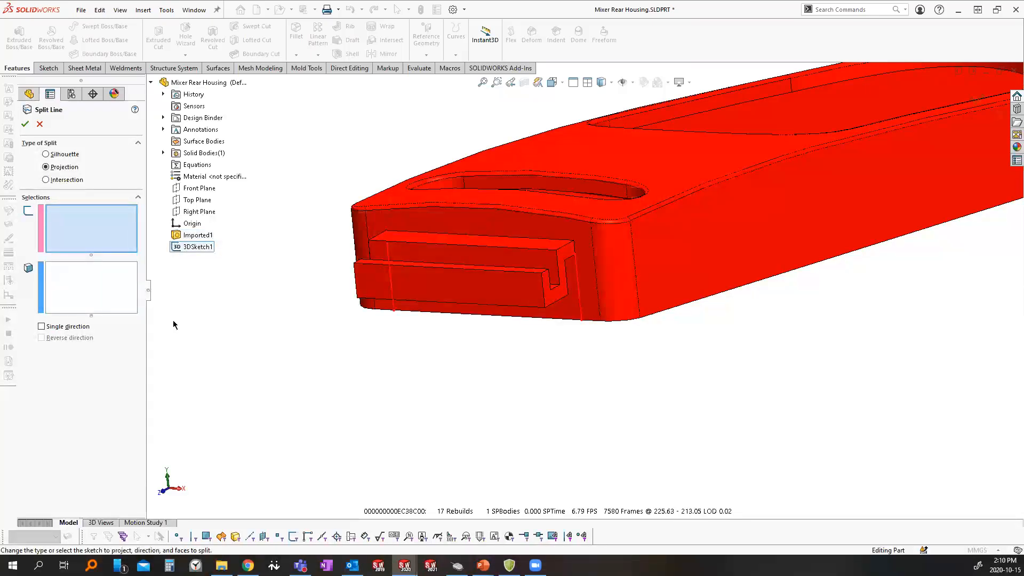
pyautogui.click(70, 180)
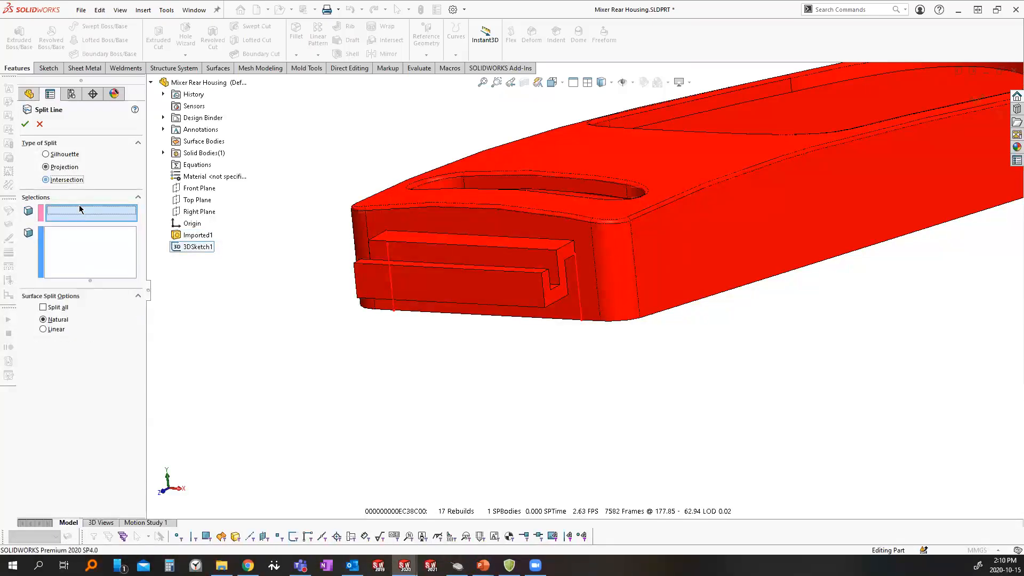
pyautogui.click(63, 168)
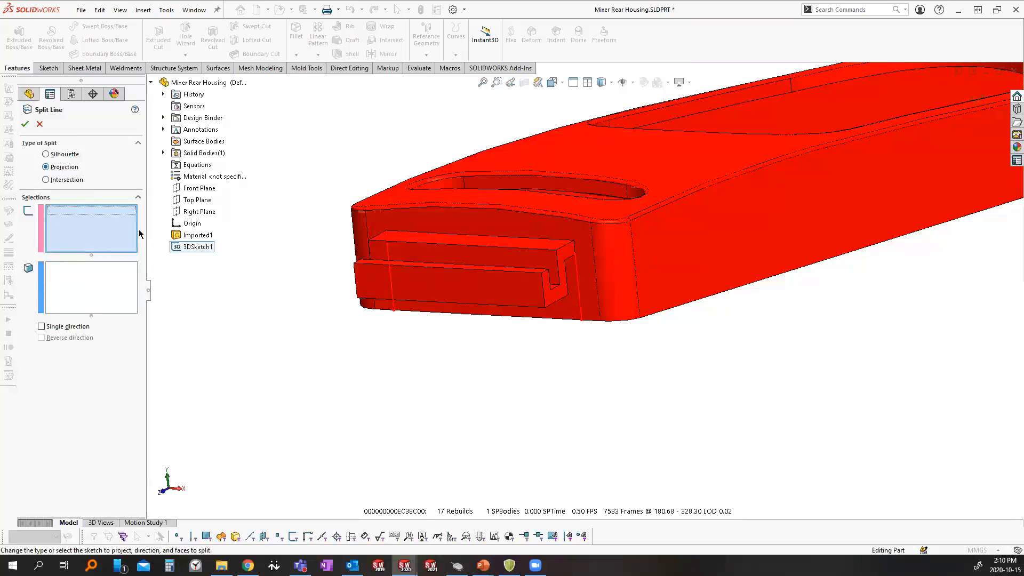
pyautogui.press('Escape')
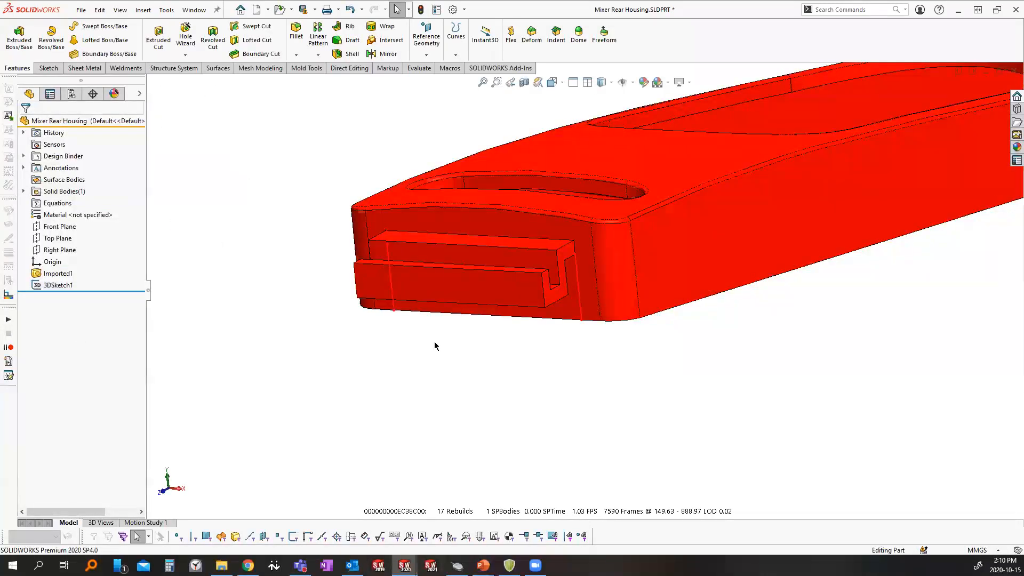
# Retry the Split Line with the 3D sketch preselected, cancelling it, and delete the 3D sketch
pyautogui.click(53, 285)
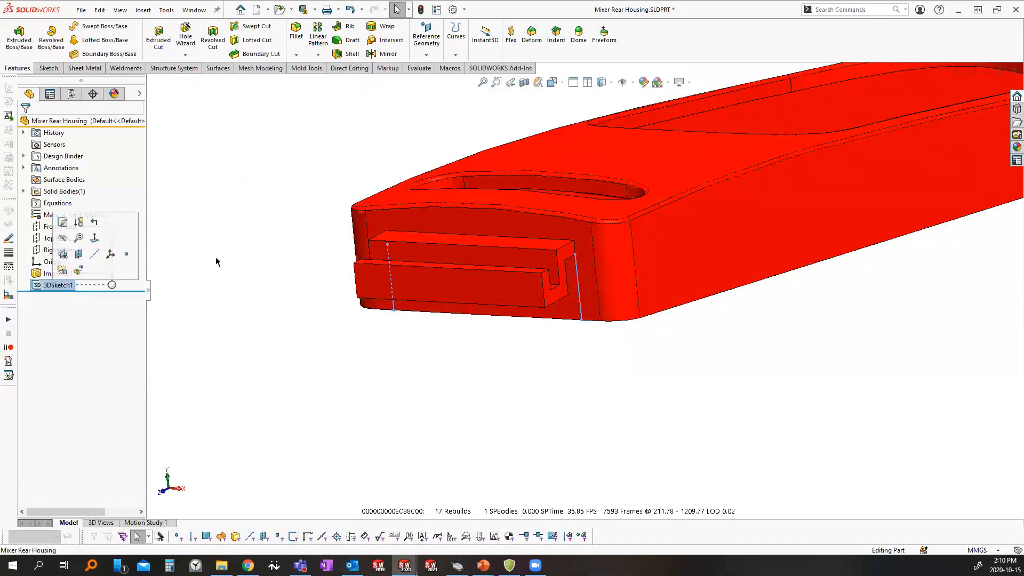
pyautogui.click(455, 55)
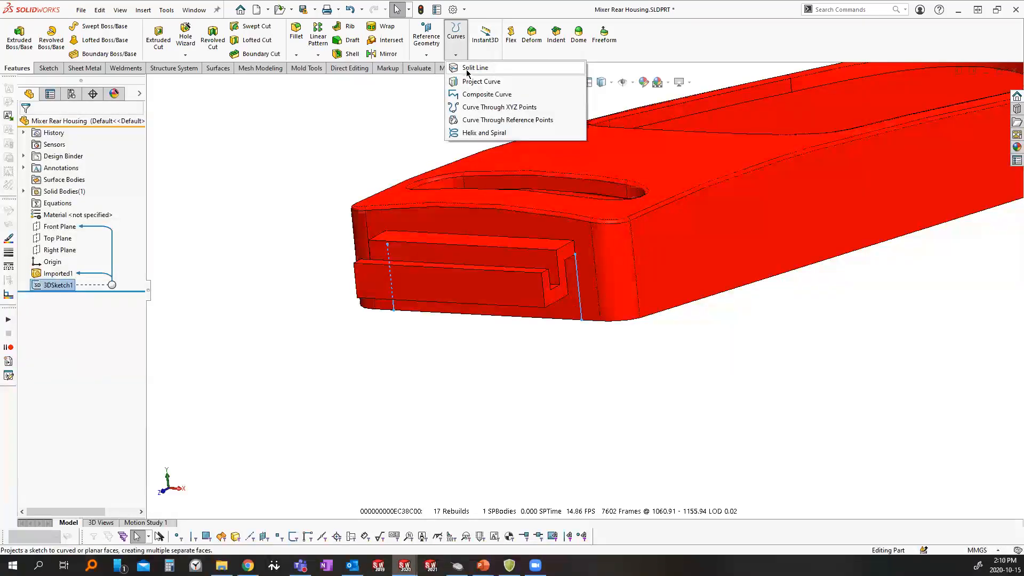
pyautogui.click(475, 68)
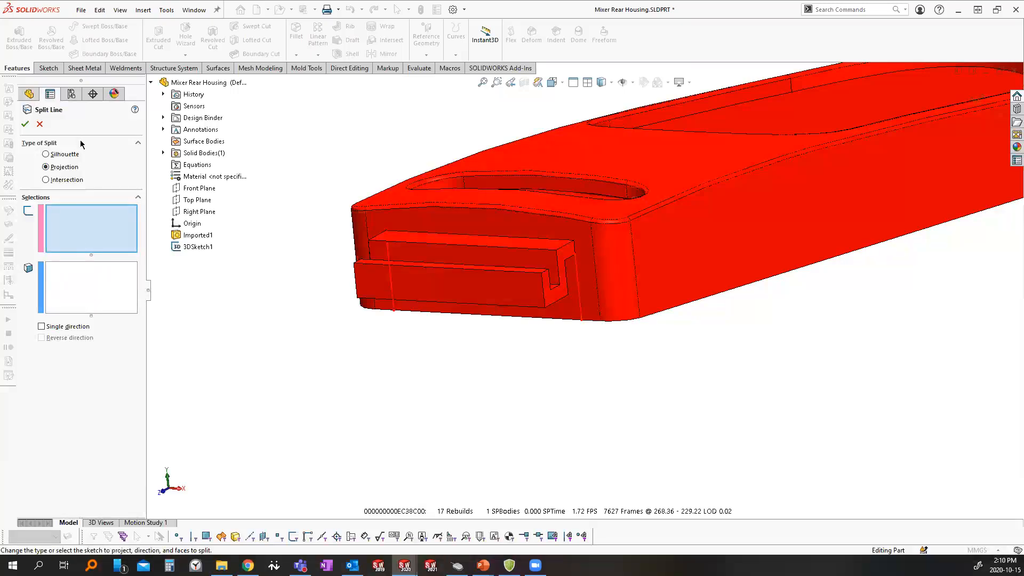
pyautogui.click(39, 125)
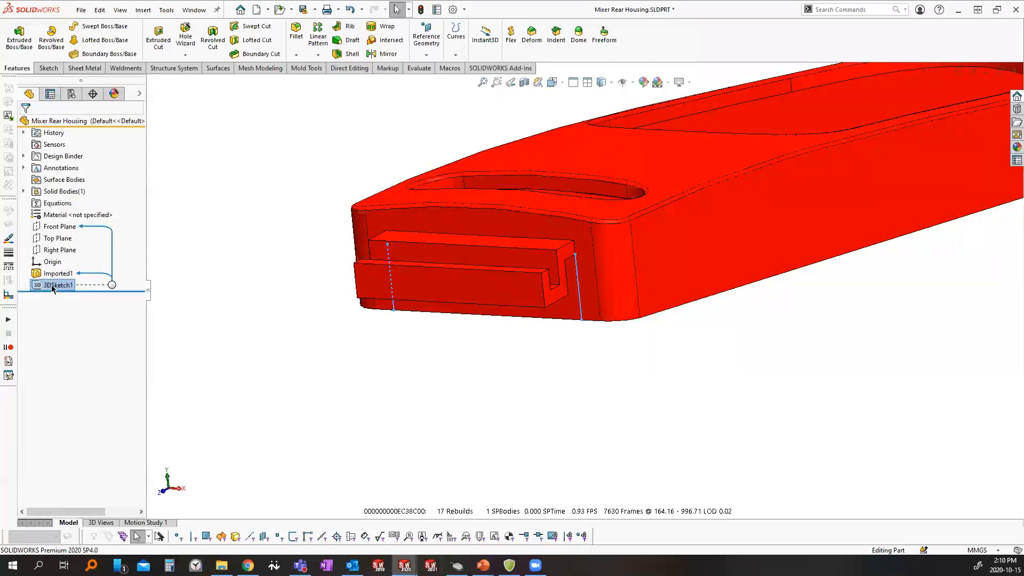
pyautogui.press('Delete')
pyautogui.press('Return')
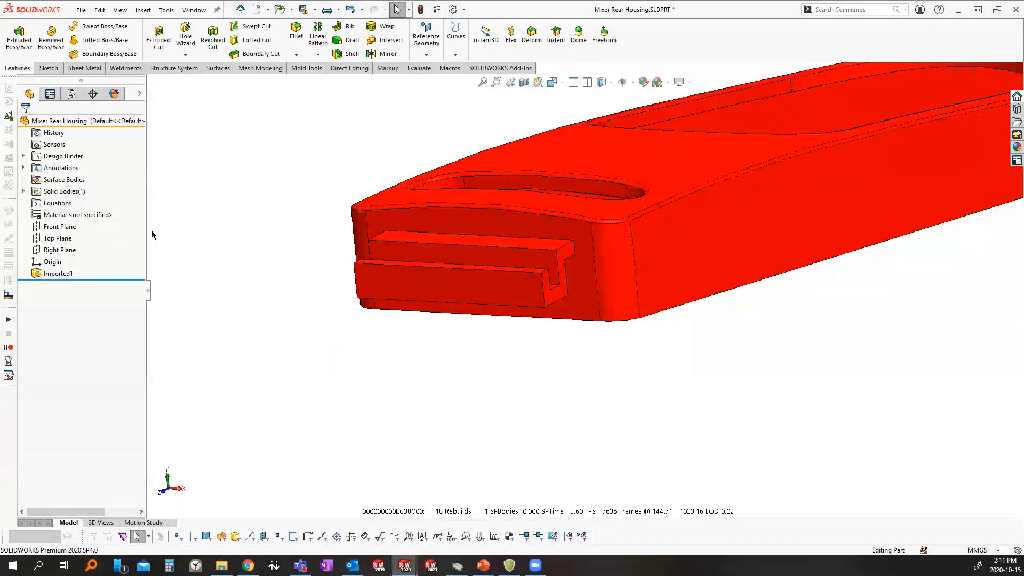
# Start a 2D sketch on the narrow end wall's face and draw a line from the ledge's lower rear vertex down to the wall's lower edge
pyautogui.click(554, 227)
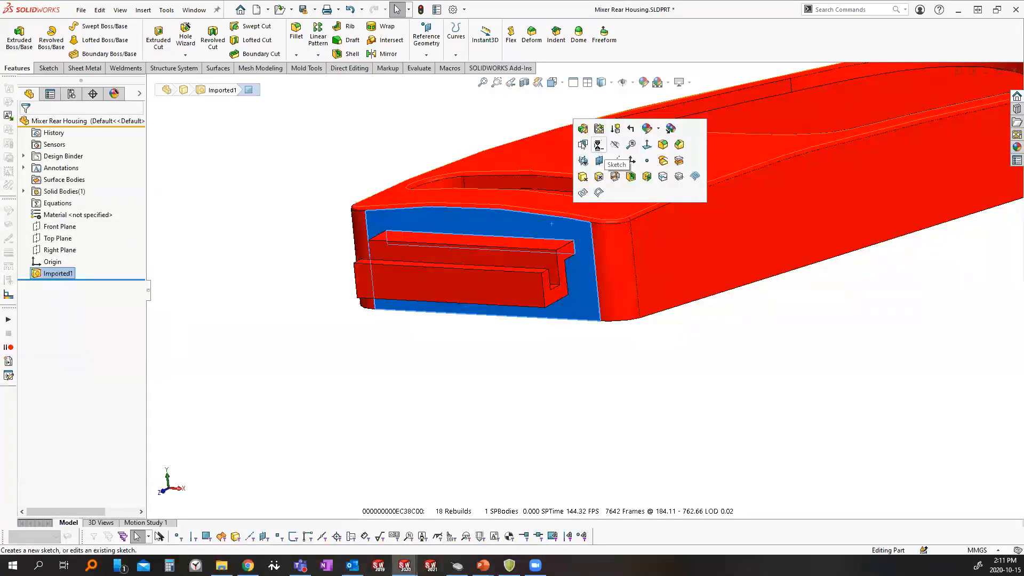
pyautogui.click(597, 145)
pyautogui.moveTo(545, 196)
pyautogui.mouseDown(button='middle')
pyautogui.moveTo(505, 273)
pyautogui.moveTo(522, 361)
pyautogui.mouseUp(button='middle')
pyautogui.scroll(-5, 597, 366)
pyautogui.moveTo(617, 373); pyautogui.dragTo(572, 274, button='right')
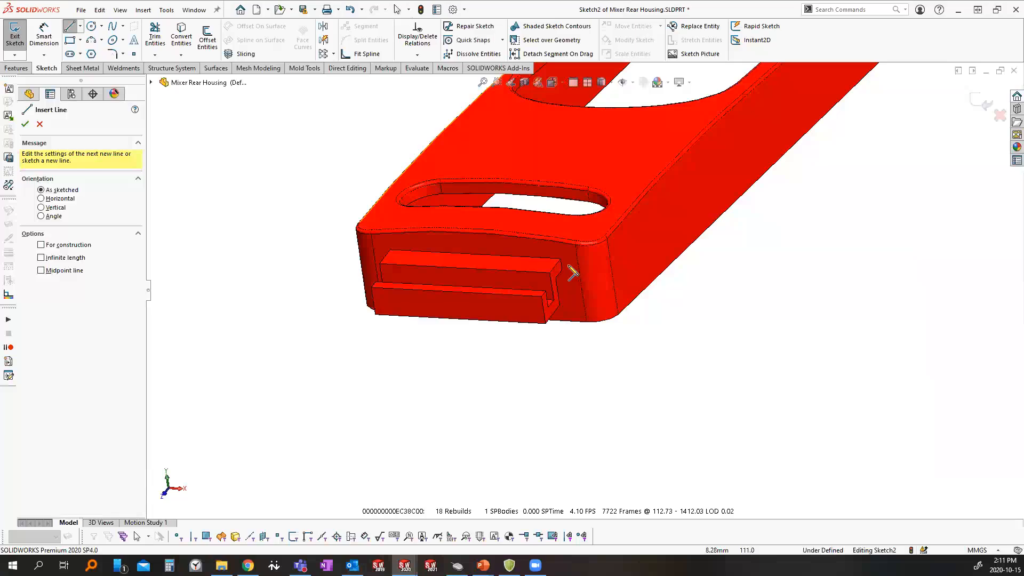
pyautogui.click(562, 268)
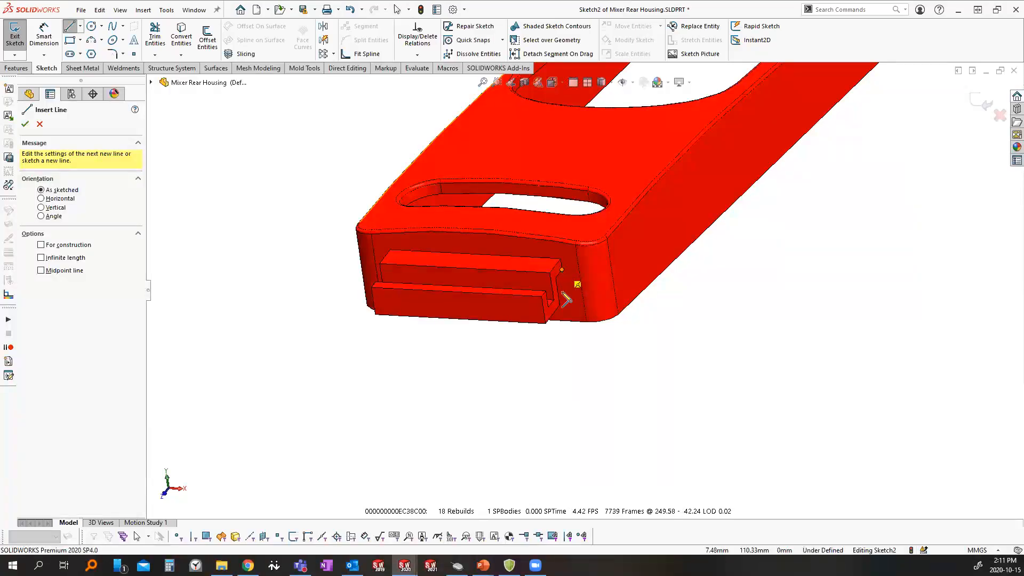
pyautogui.click(570, 322)
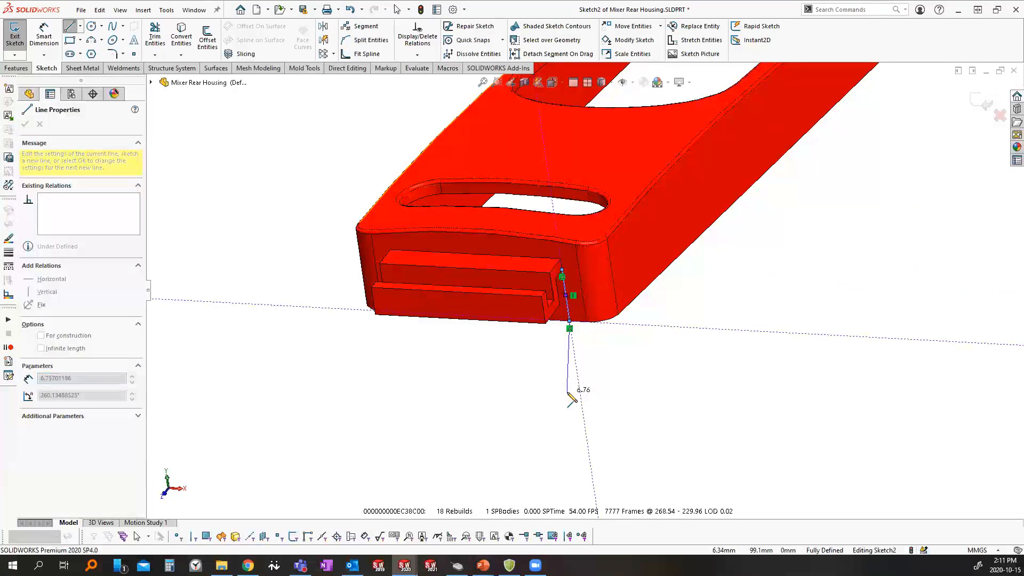
pyautogui.doubleClick(567, 393)
# Draw a matching line about 4.5 mm long from the ledge's opposite end down to the lower edge, and exit the sketch
pyautogui.moveTo(516, 357); pyautogui.dragTo(560, 346, button='middle')
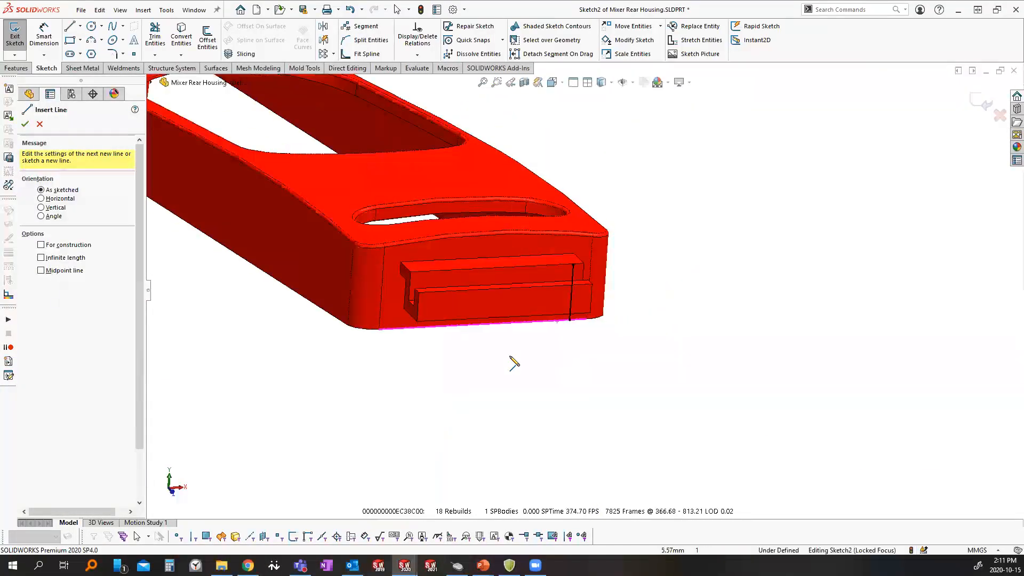
pyautogui.click(401, 276)
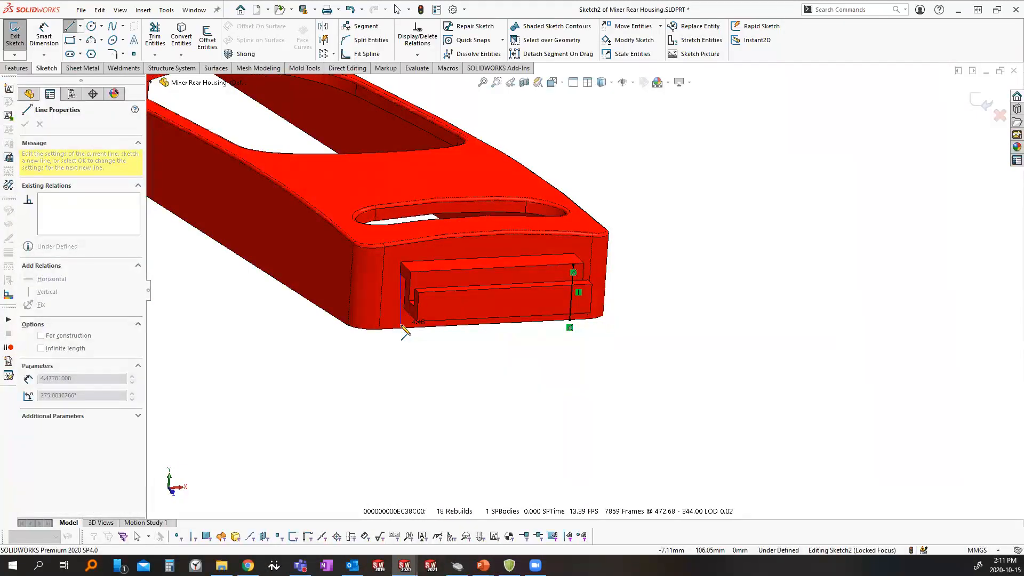
pyautogui.click(398, 327)
pyautogui.press('Escape')
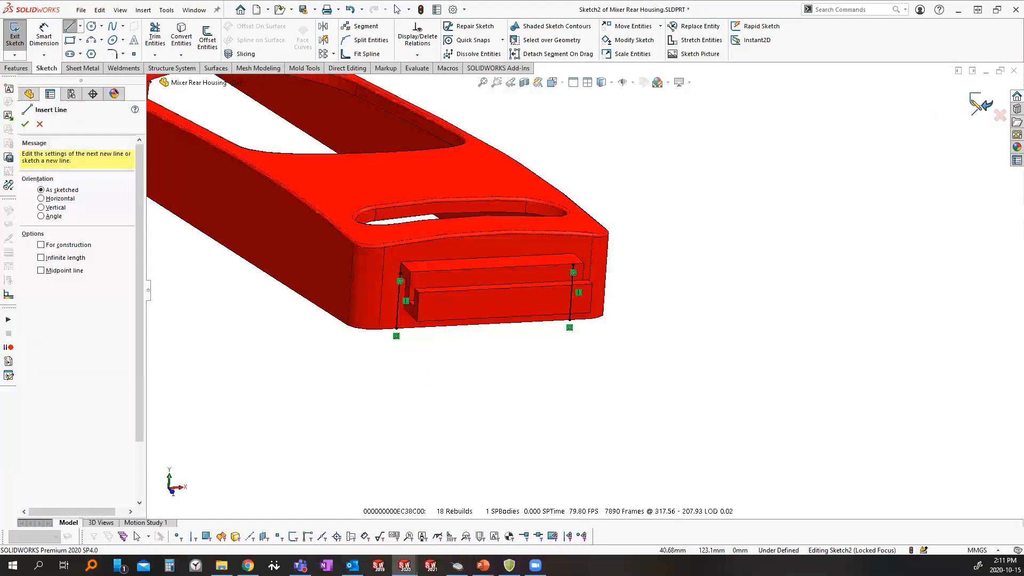
pyautogui.click(982, 102)
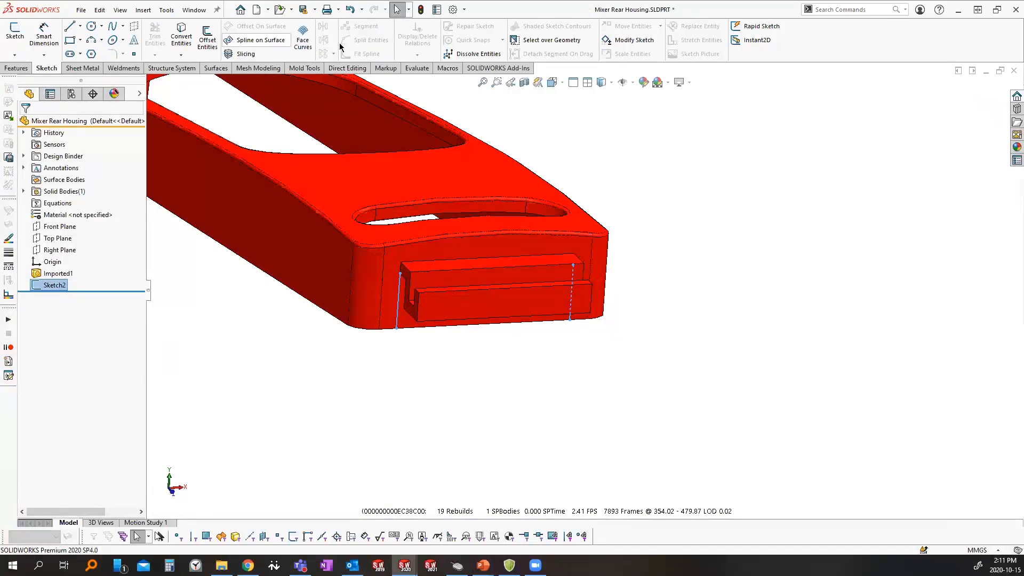
# Create a Projection split line on the narrow end wall's face from the two-line sketch, and check the resulting edge beside the ledge
pyautogui.click(456, 36)
pyautogui.click(478, 70)
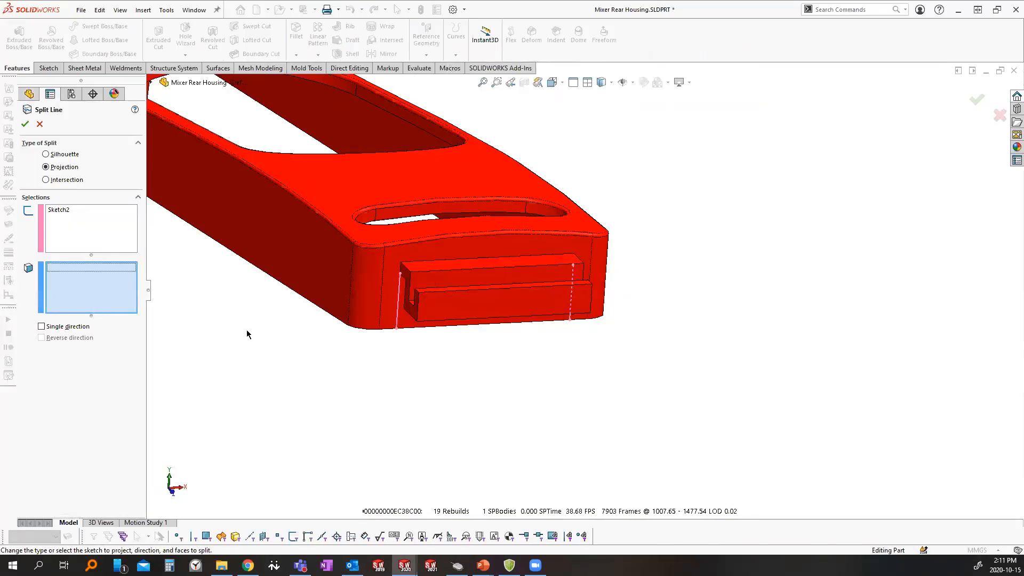
pyautogui.click(393, 258)
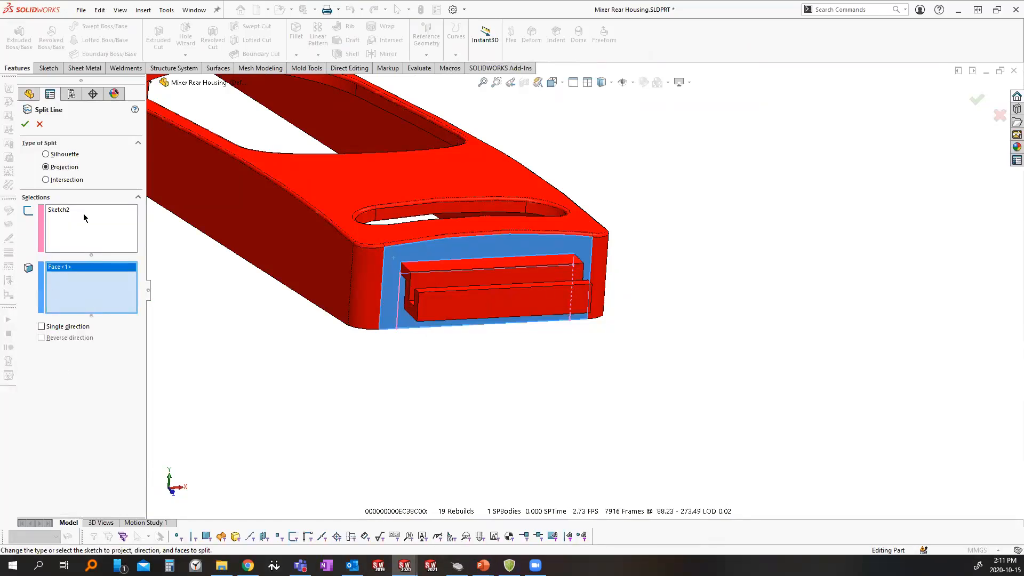
pyautogui.click(25, 123)
pyautogui.moveTo(636, 273); pyautogui.dragTo(564, 304, button='middle')
pyautogui.scroll(-5, 569, 297)
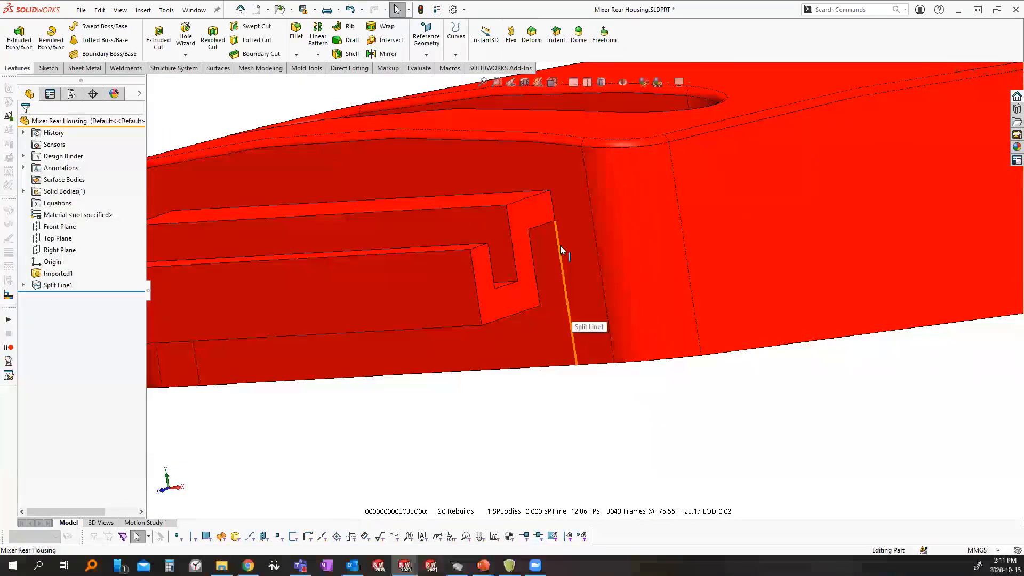
pyautogui.click(560, 245)
pyautogui.click(598, 459)
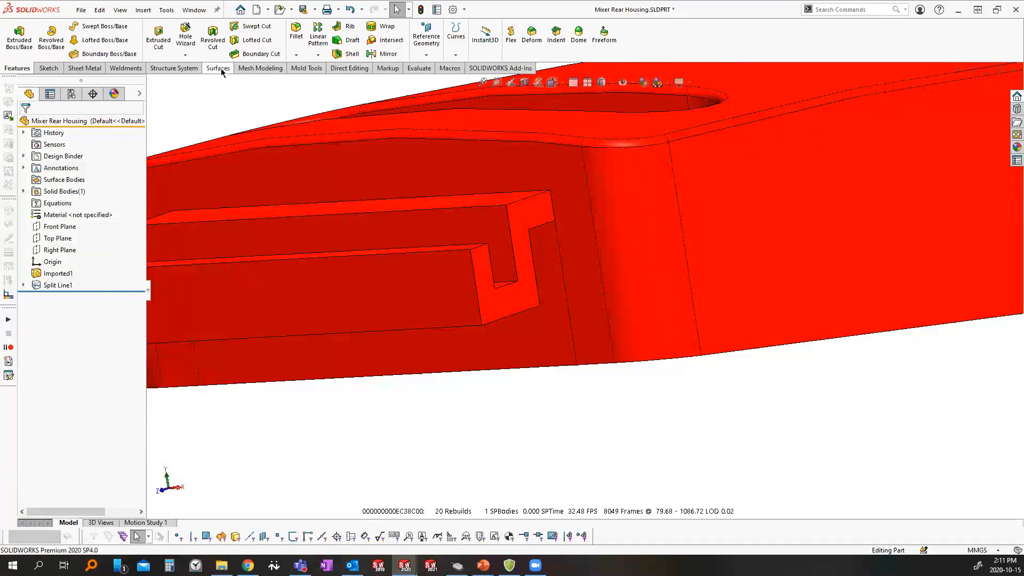
# Start a Parting Line with the ledge's top face as pull direction and run the draft analysis at 1.00deg
pyautogui.click(307, 70)
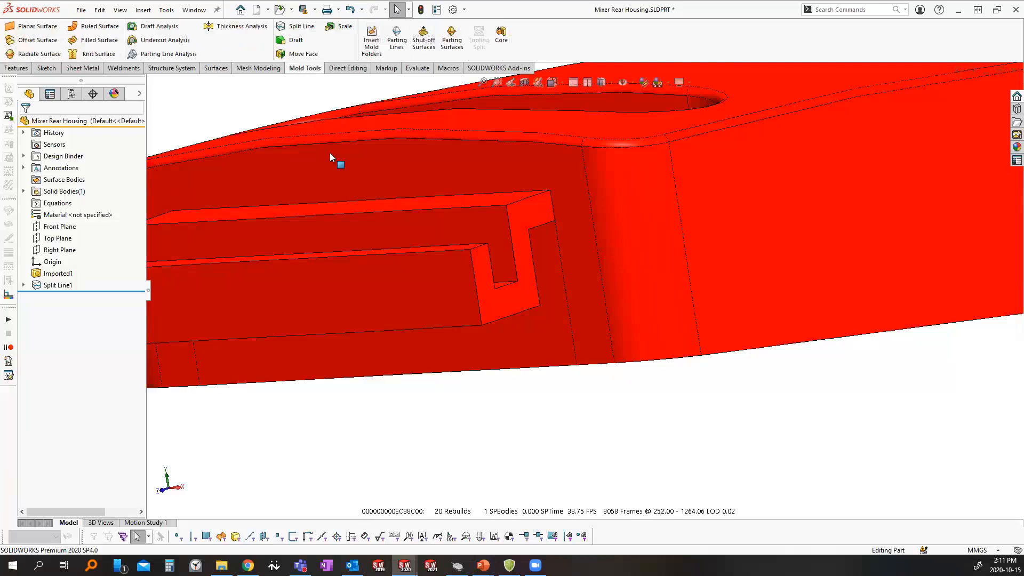
pyautogui.click(398, 35)
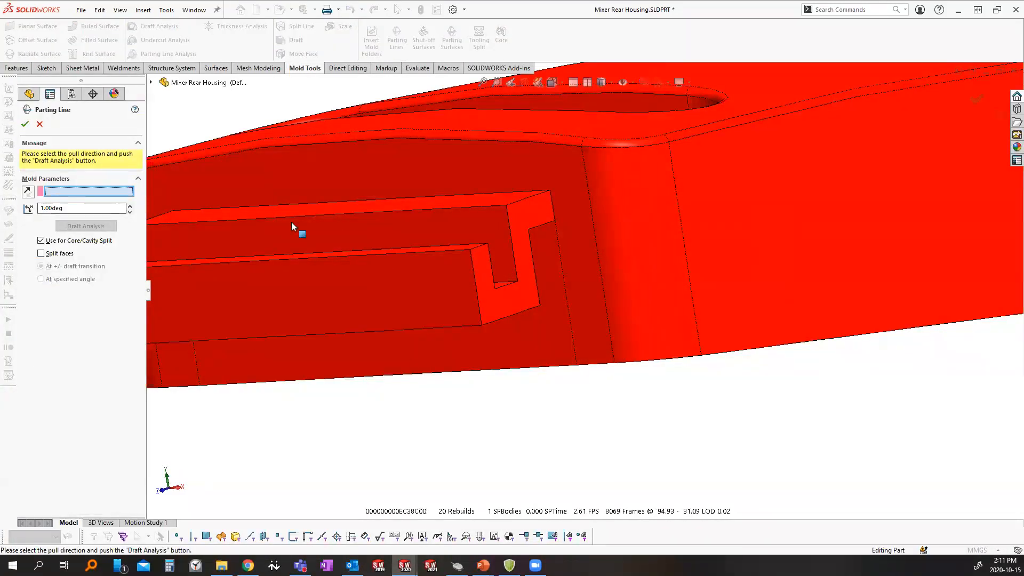
pyautogui.scroll(5, 297, 229)
pyautogui.moveTo(510, 237); pyautogui.dragTo(459, 250, button='middle')
pyautogui.click(500, 251)
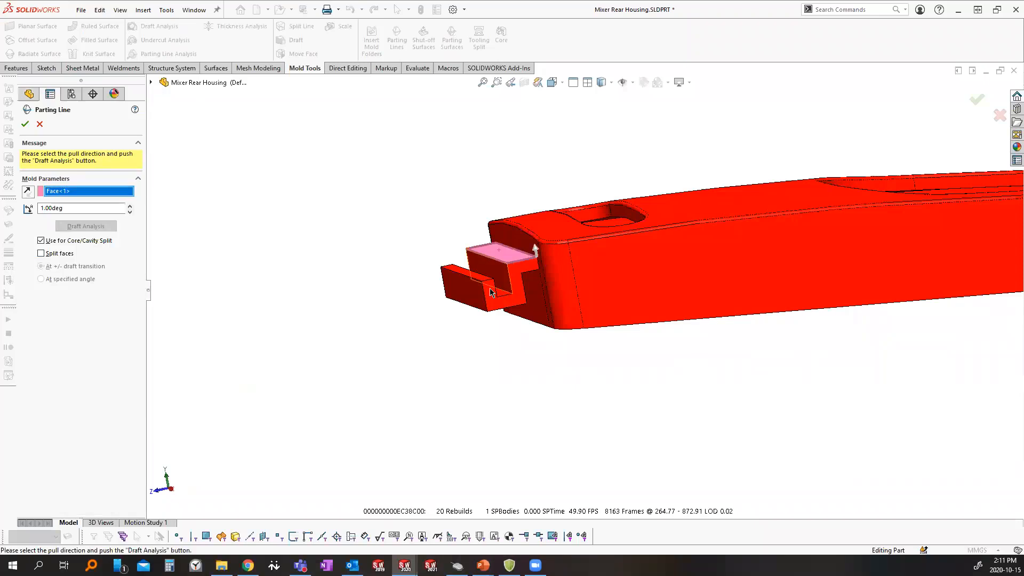
pyautogui.click(84, 226)
pyautogui.click(109, 353)
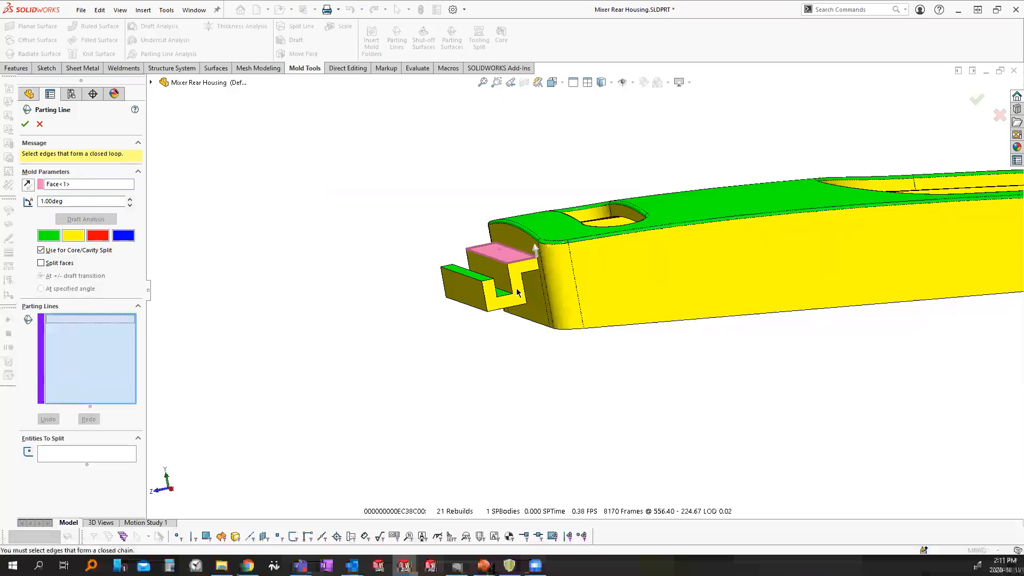
# Start the parting line at the split edge beside the ledge and extend it along the lower side edge to the tall end's snap clip
pyautogui.scroll(-5, 547, 294)
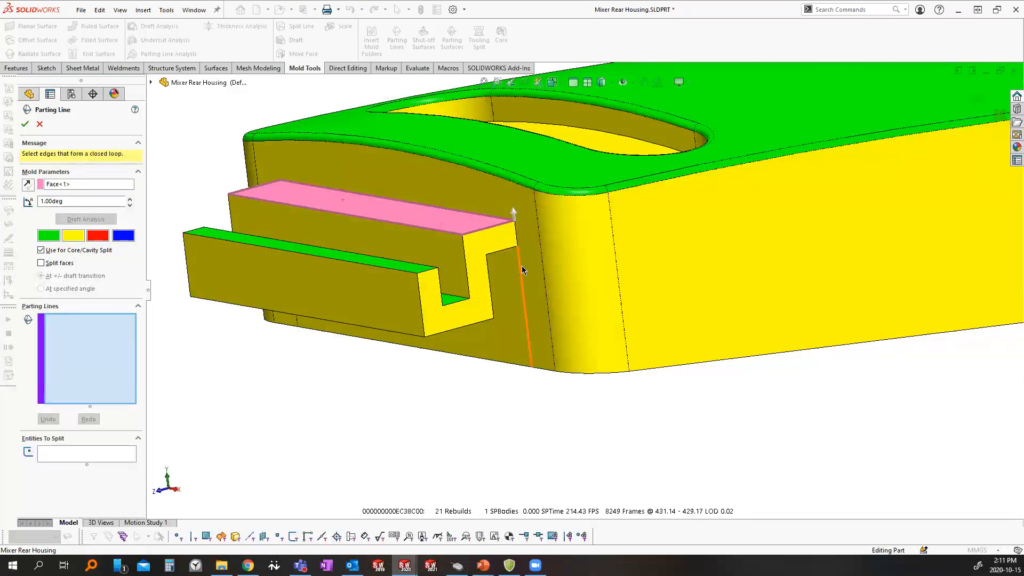
pyautogui.click(518, 266)
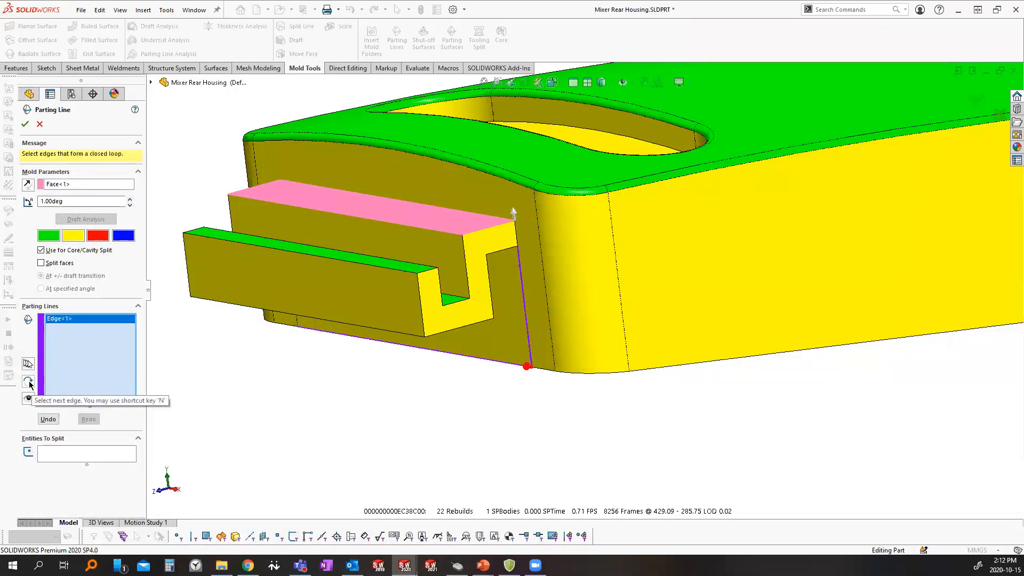
pyautogui.moveTo(563, 382); pyautogui.dragTo(543, 347, button='middle')
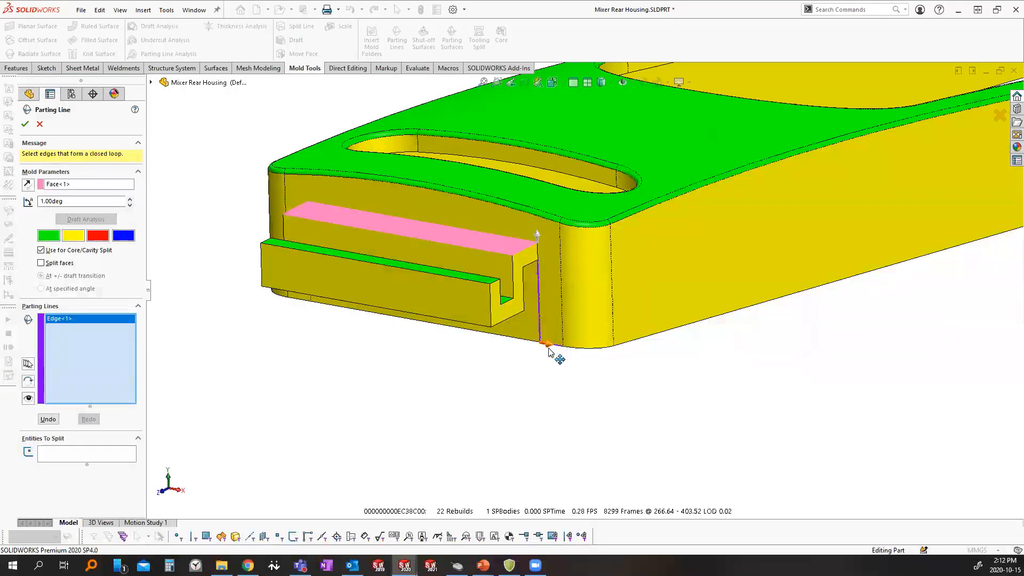
pyautogui.press('y')
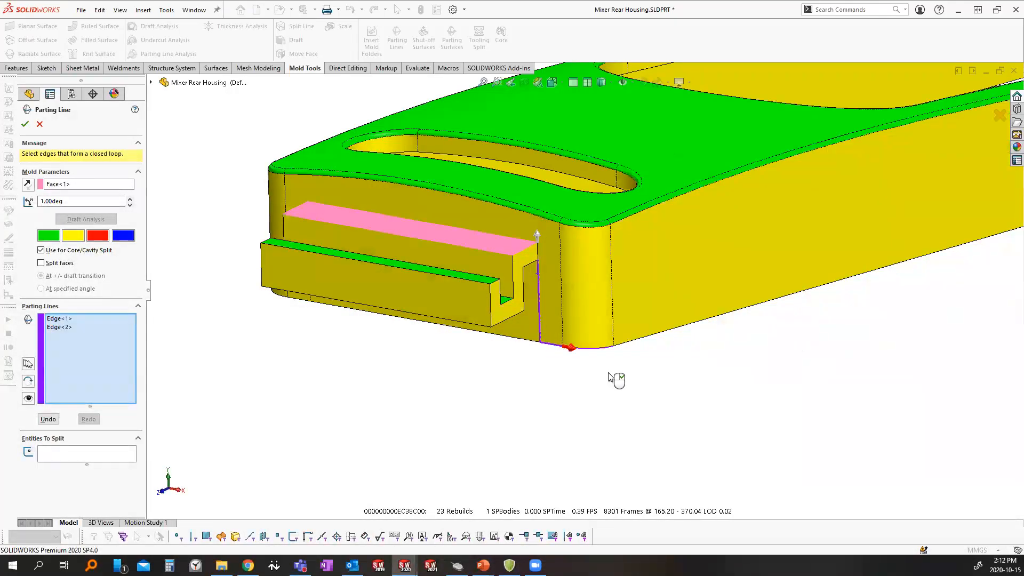
pyautogui.press('y')
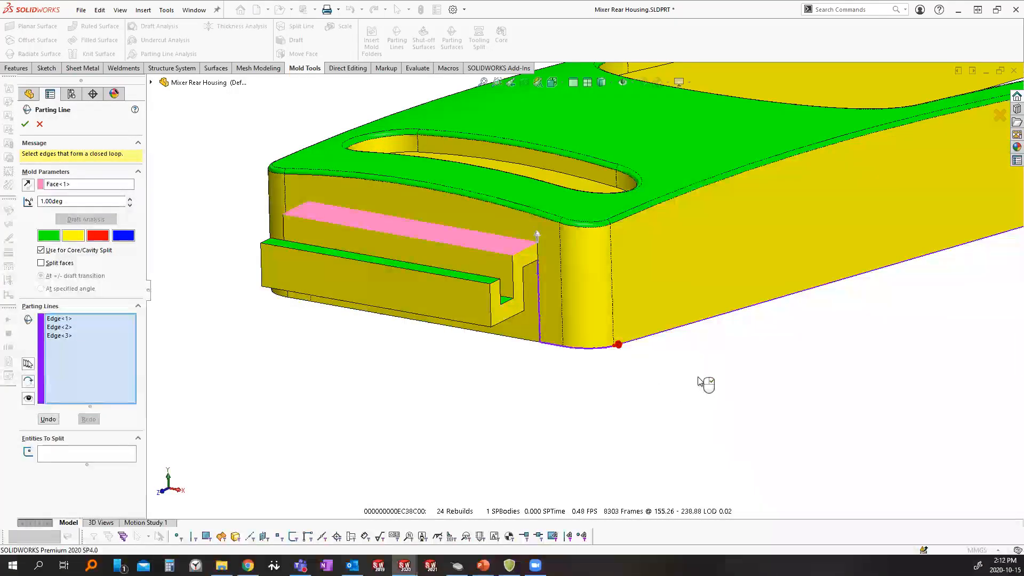
pyautogui.scroll(5, 832, 344)
pyautogui.moveTo(839, 343); pyautogui.dragTo(814, 284, button='middle')
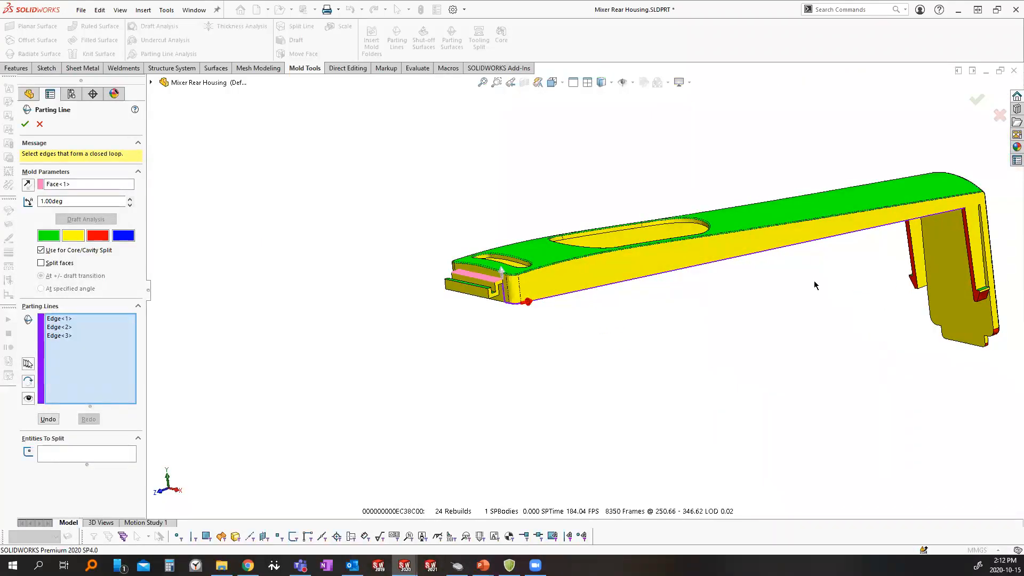
pyautogui.press('y')
# Continue the parting line down the snap clip's arm, around its hook and through the adjacent slot to the tall end wall's side edge
pyautogui.scroll(-5, 944, 267)
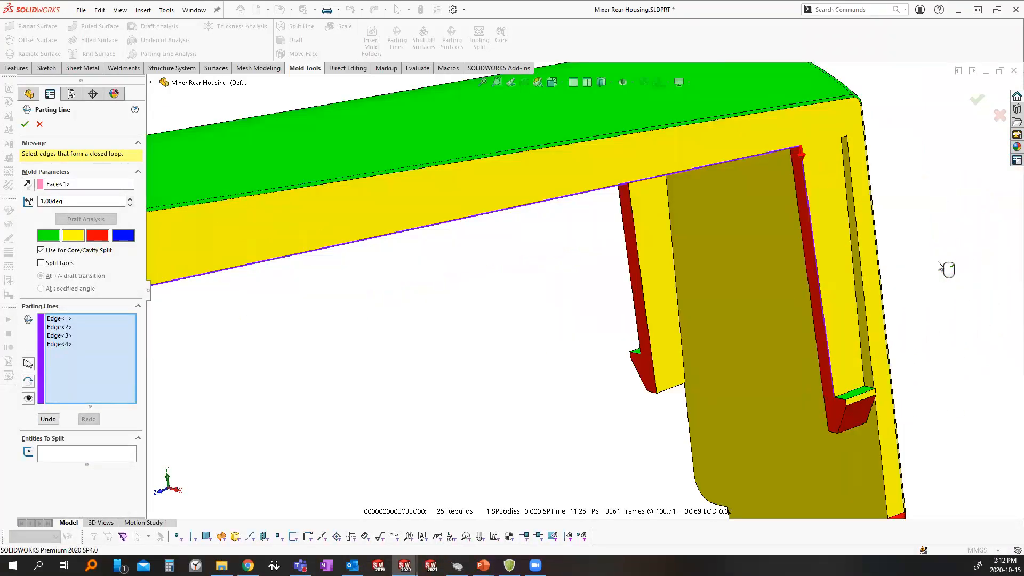
pyautogui.press('y')
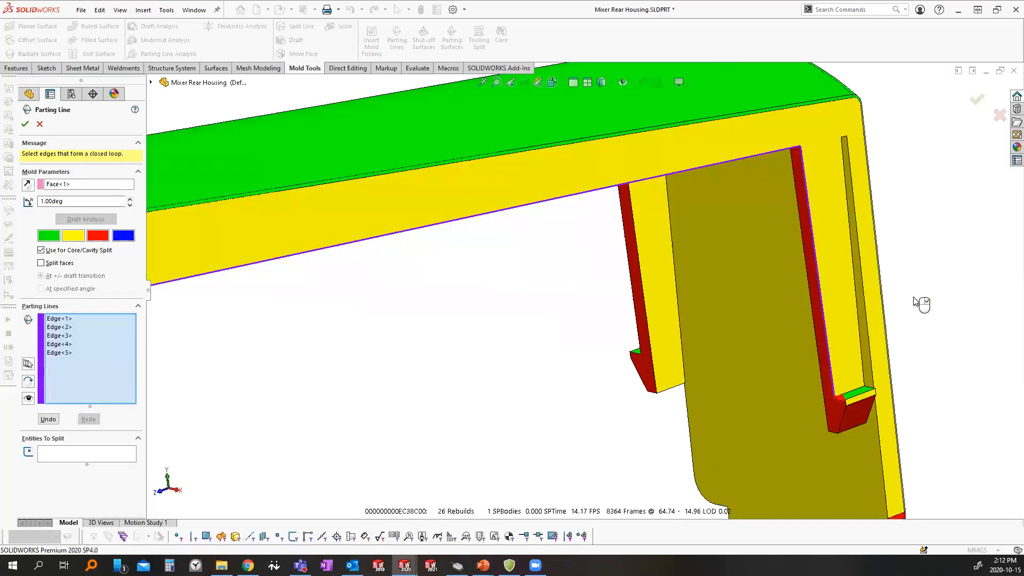
pyautogui.press('y')
pyautogui.press('y')
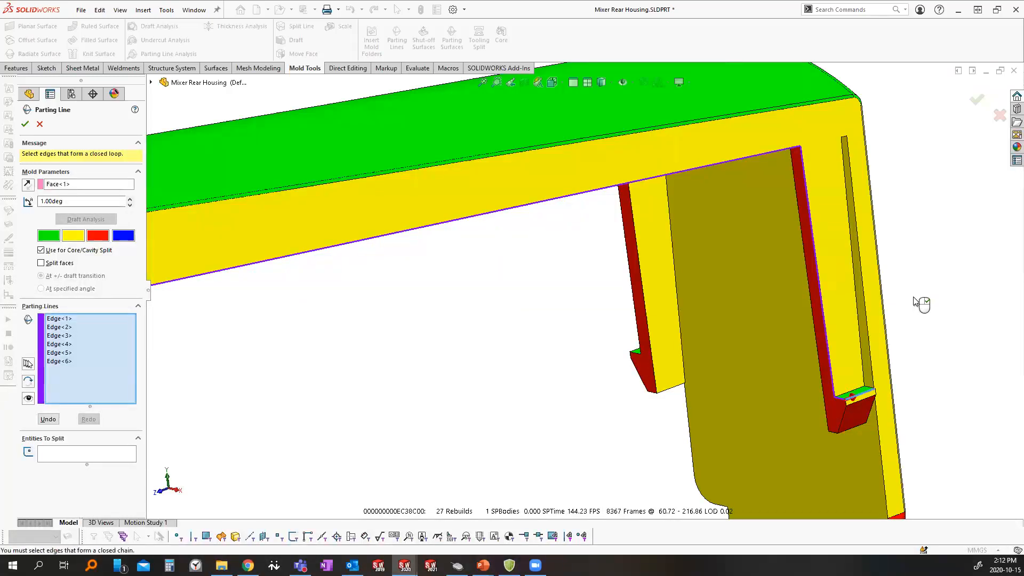
pyautogui.press('y')
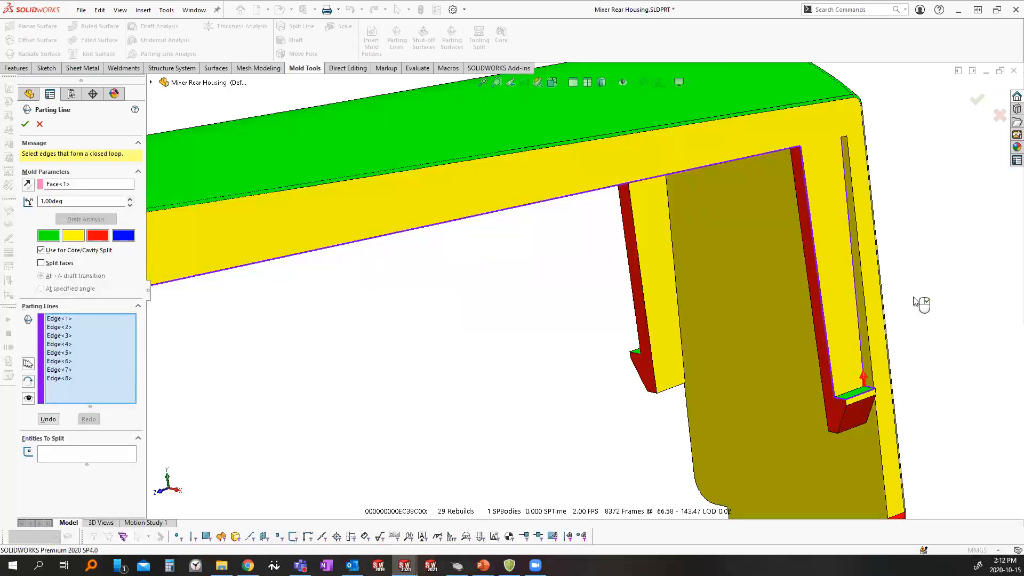
pyautogui.press('y')
pyautogui.press('y')
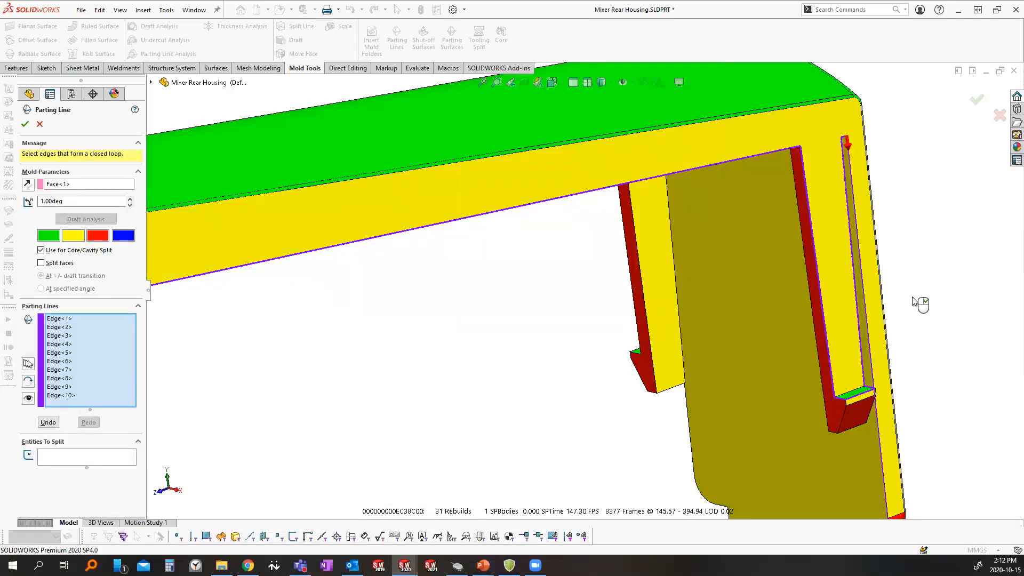
pyautogui.press('y')
# Carry the parting line around the tall end wall's rounded lower end to its opposite side
pyautogui.moveTo(912, 399); pyautogui.dragTo(591, 352, button='middle')
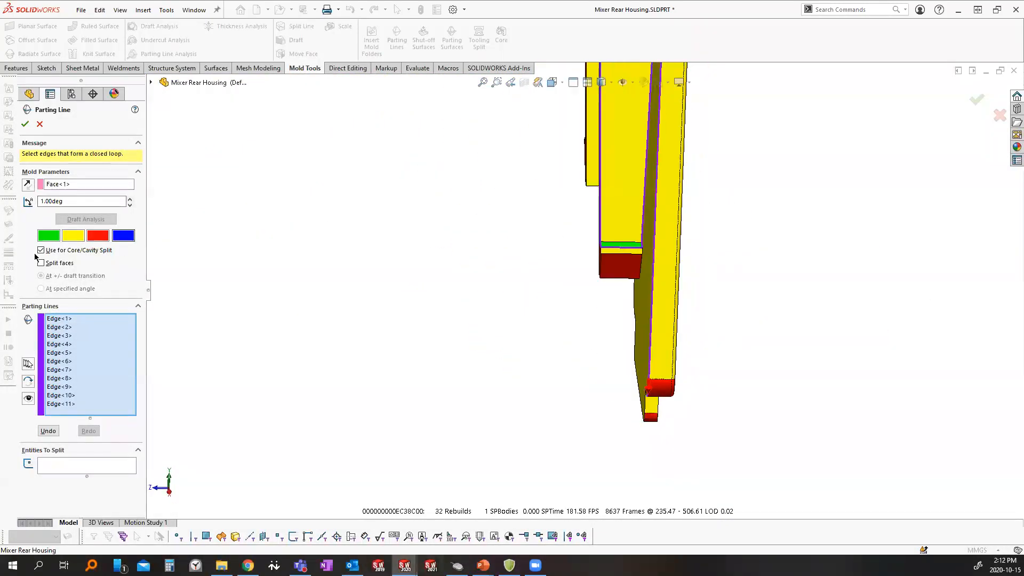
pyautogui.moveTo(661, 364); pyautogui.dragTo(649, 415, button='middle')
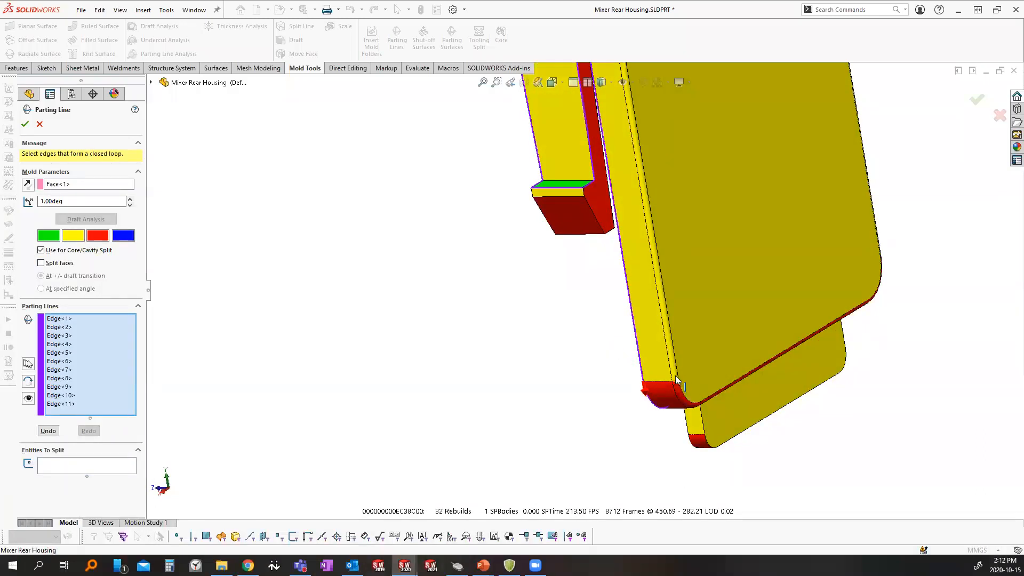
pyautogui.moveTo(676, 380); pyautogui.dragTo(757, 441, button='middle')
pyautogui.press('y')
pyautogui.press('y')
pyautogui.press('y')
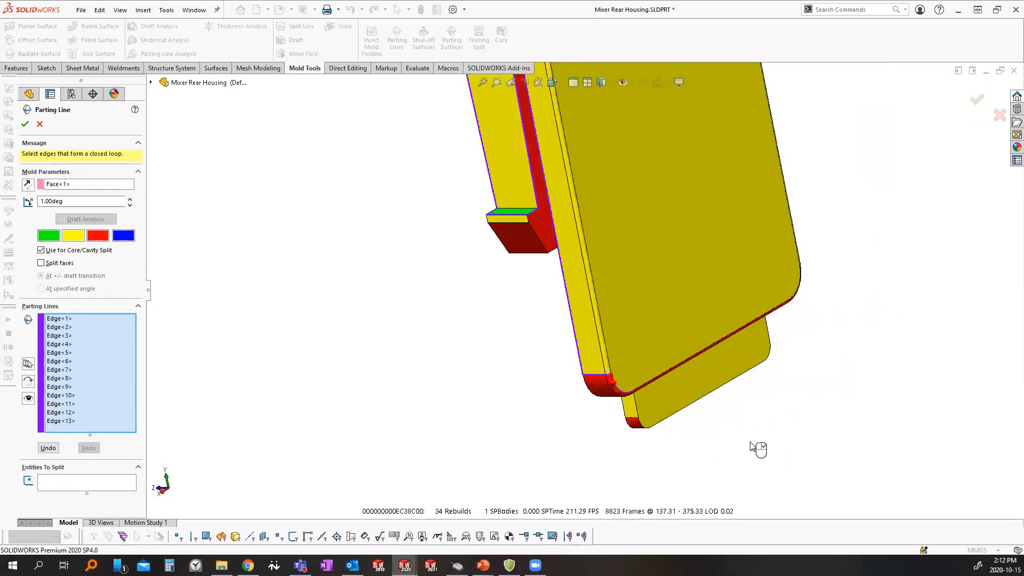
pyautogui.press('y')
pyautogui.moveTo(722, 338); pyautogui.dragTo(661, 359, button='middle')
pyautogui.press('y')
pyautogui.press('y')
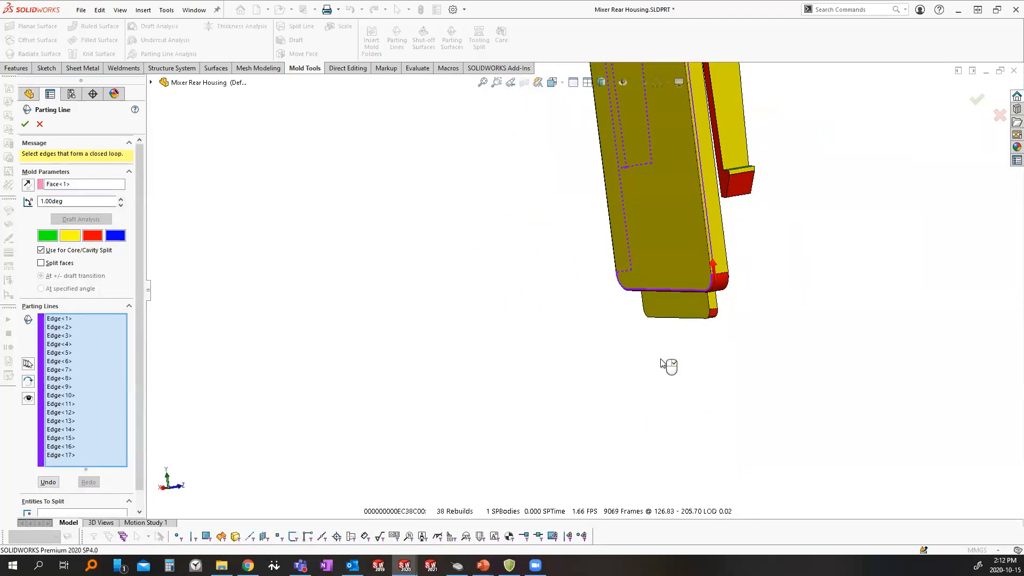
pyautogui.press('y')
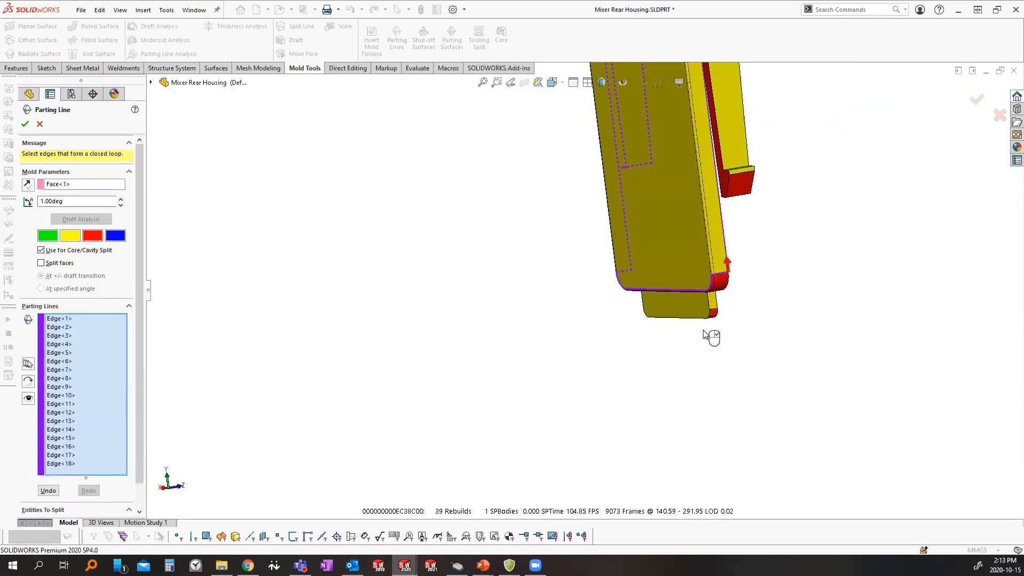
# Continue the parting line through the opposite slot and around the second snap clip's arm and hook
pyautogui.press('y')
pyautogui.scroll(4, 693, 148)
pyautogui.scroll(-4, 671, 148)
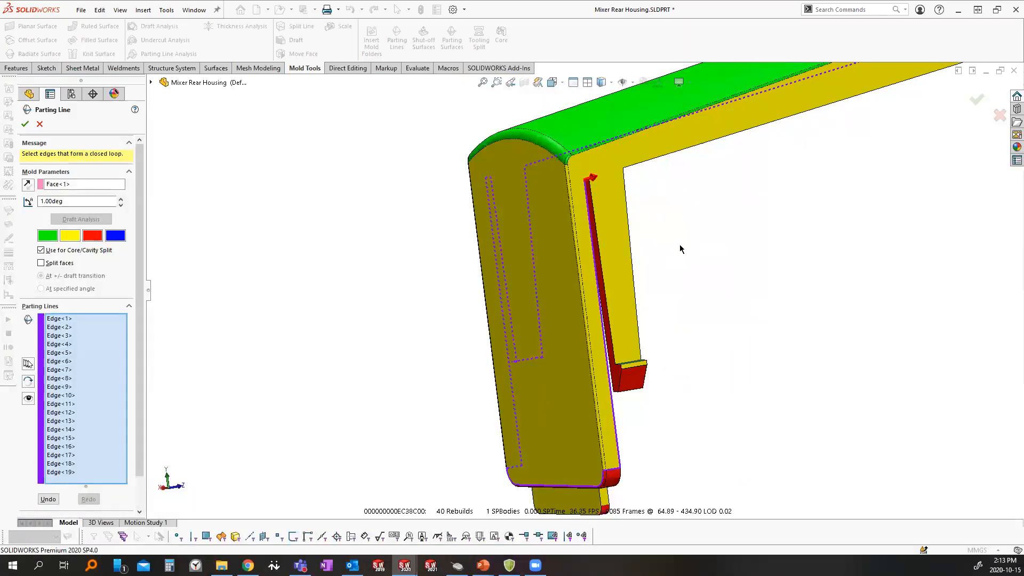
pyautogui.press('y')
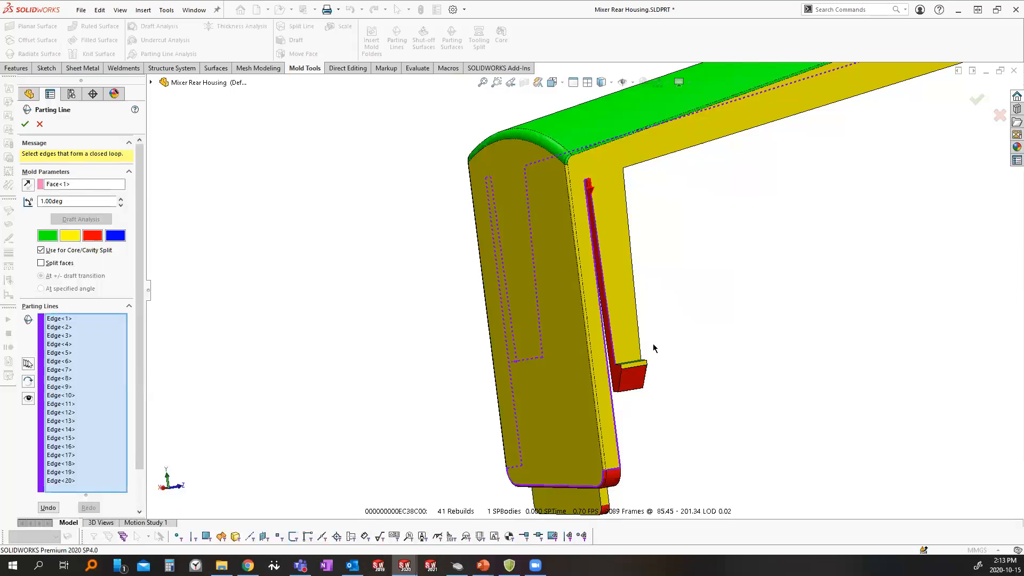
pyautogui.press('y')
pyautogui.scroll(-5, 670, 366)
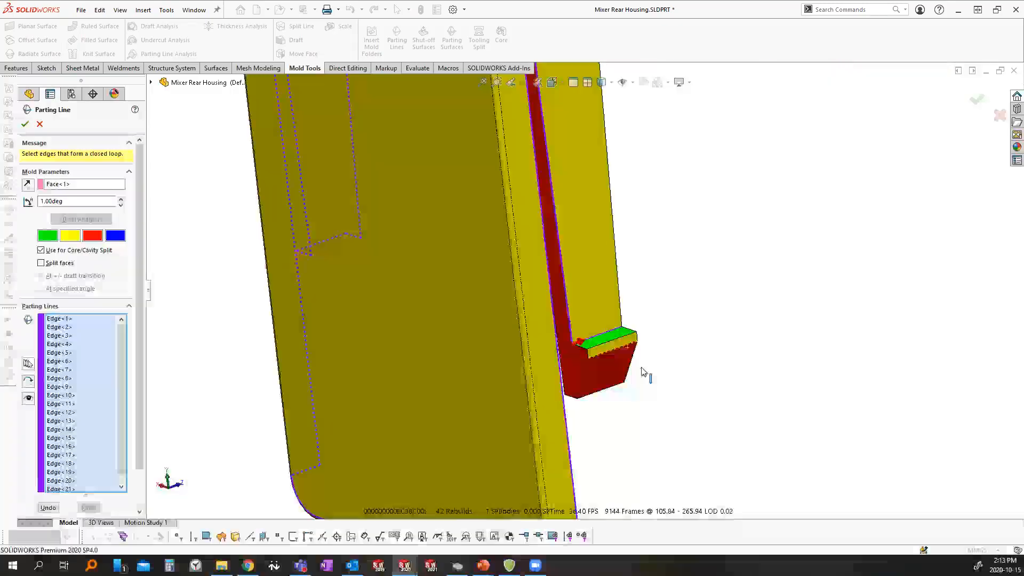
pyautogui.press('y')
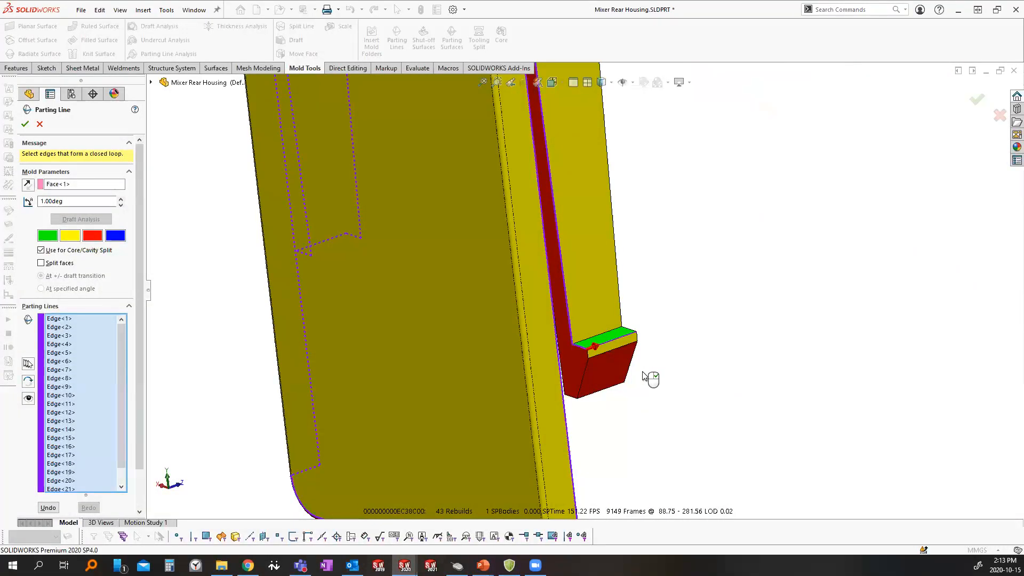
pyautogui.press('y')
pyautogui.press('y')
pyautogui.press('y')
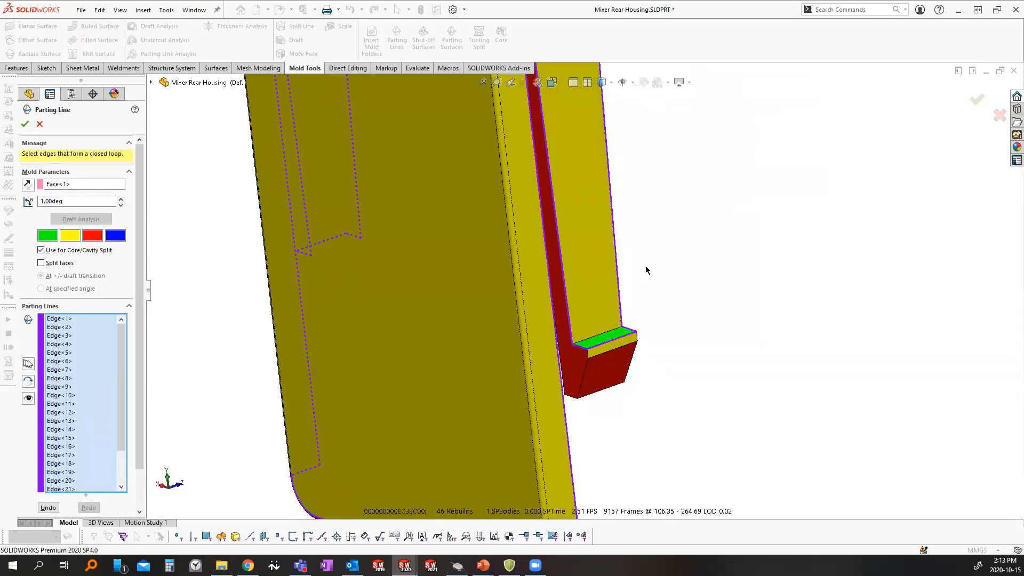
# Extend the parting line along the opposite lower side edge, up the second split edge and around the ledge's end profile
pyautogui.scroll(10, 646, 269)
pyautogui.press('y')
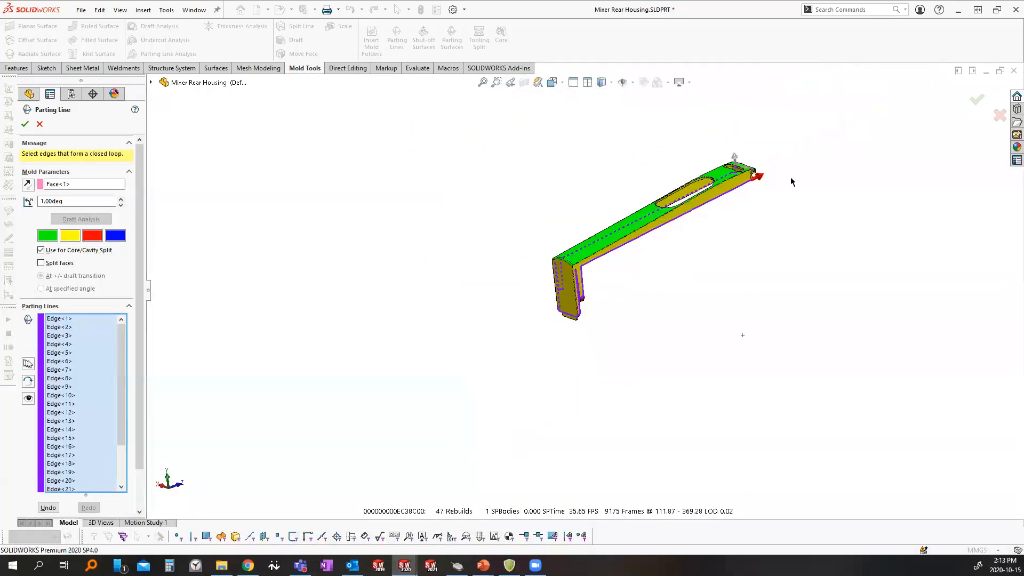
pyautogui.scroll(-4, 791, 177)
pyautogui.moveTo(758, 245); pyautogui.dragTo(644, 248, button='middle')
pyautogui.scroll(-5, 646, 244)
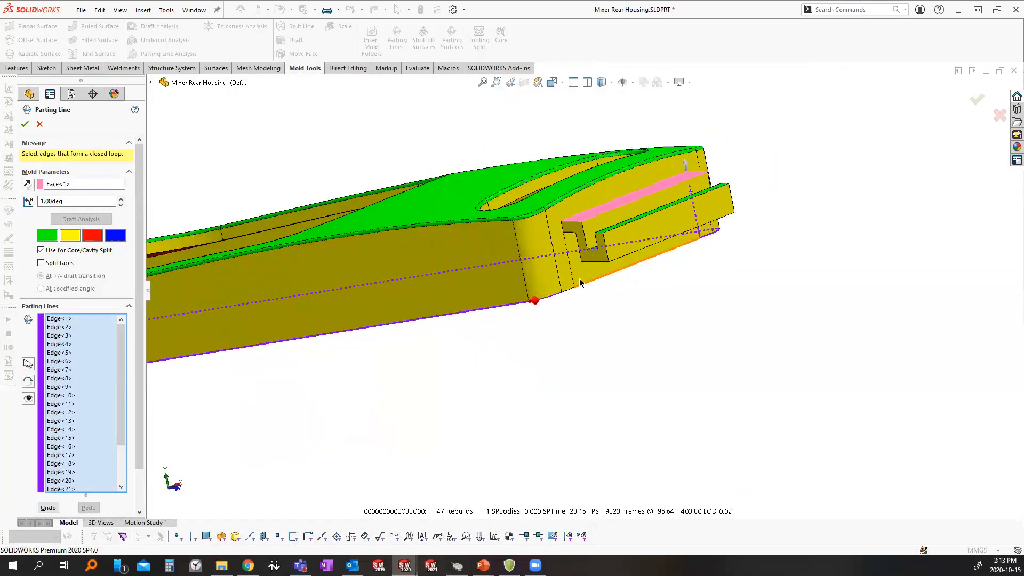
pyautogui.scroll(-2, 580, 279)
pyautogui.press('y')
pyautogui.press('y')
pyautogui.press('y')
pyautogui.press('y')
pyautogui.press('y')
pyautogui.press('y')
# Close the parting line loop along the ledge's lower front edge and its remaining end profile, and accept the feature
pyautogui.scroll(5, 674, 299)
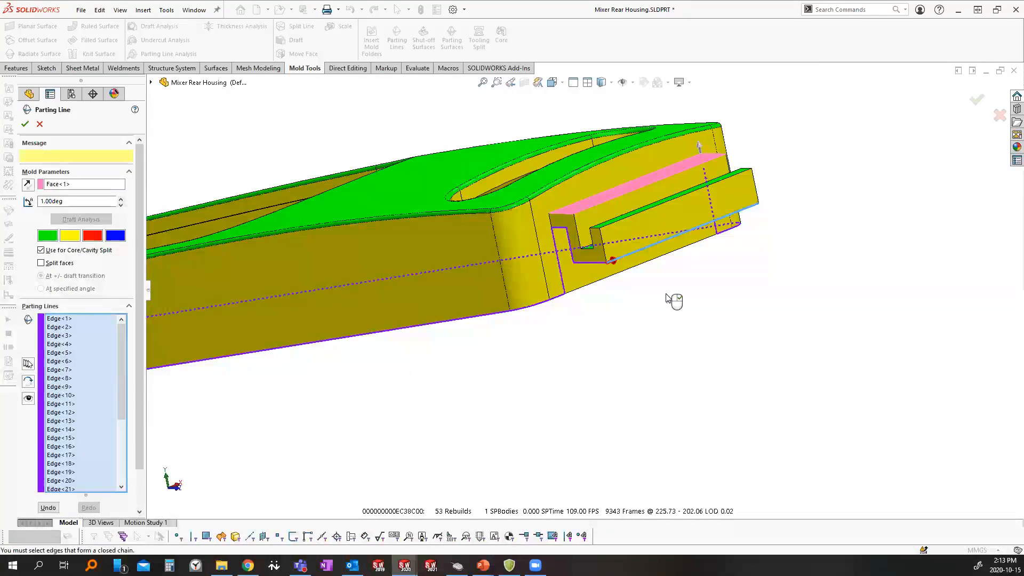
pyautogui.moveTo(683, 299); pyautogui.dragTo(493, 320, button='middle')
pyautogui.scroll(-2, 413, 326)
pyautogui.moveTo(414, 326); pyautogui.dragTo(375, 385, button='middle')
pyautogui.scroll(2, 375, 385)
pyautogui.scroll(-4, 375, 383)
pyautogui.scroll(-2, 389, 369)
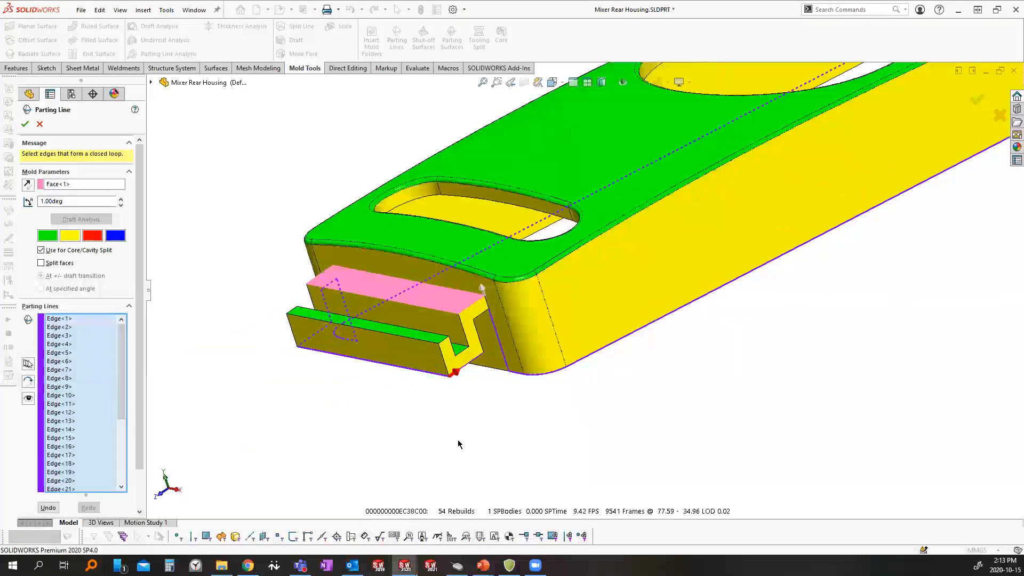
pyautogui.press('y')
pyautogui.press('n')
pyautogui.press('y')
pyautogui.scroll(5, 535, 387)
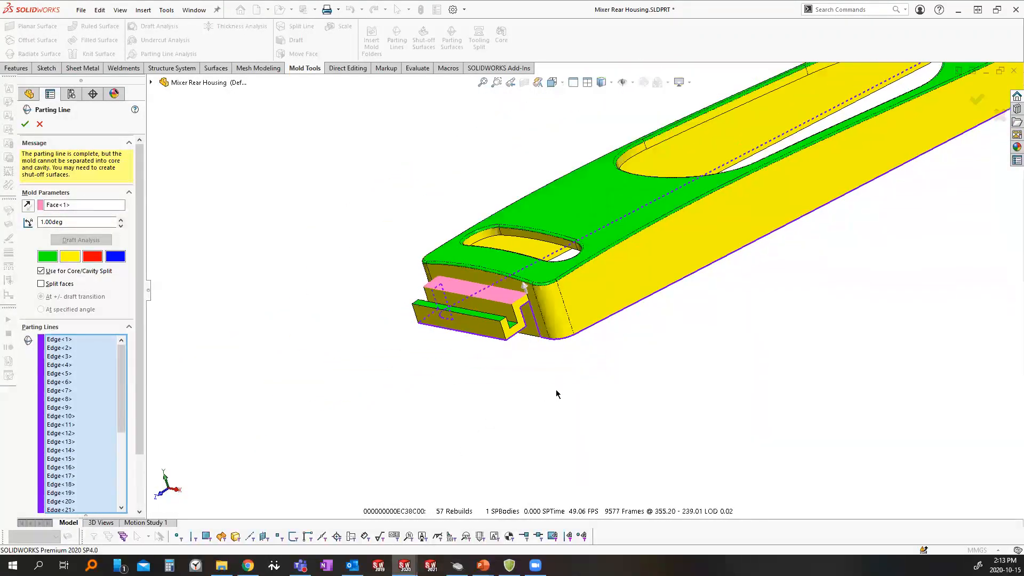
pyautogui.scroll(2, 614, 357)
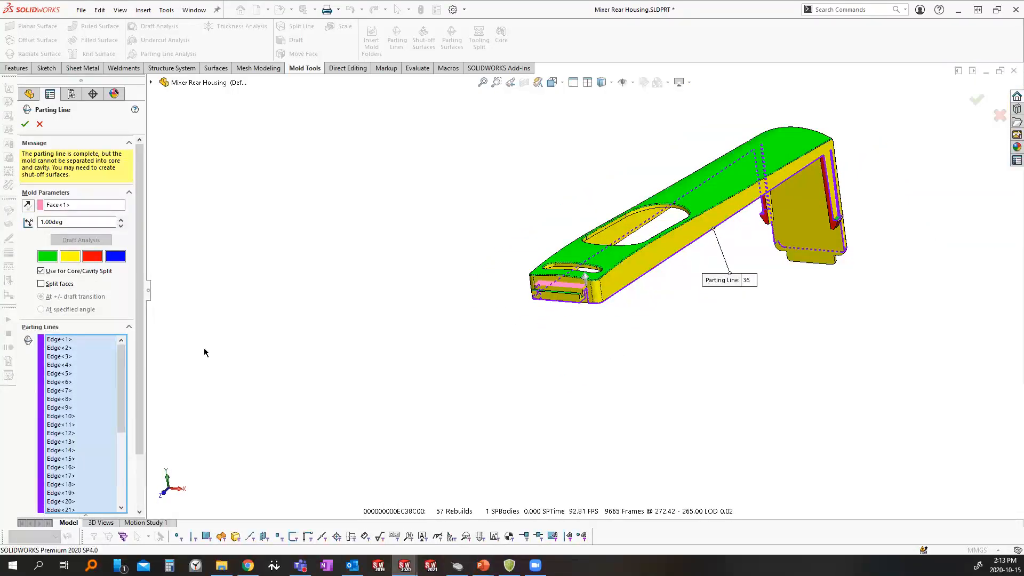
pyautogui.moveTo(141, 302); pyautogui.dragTo(155, 464)
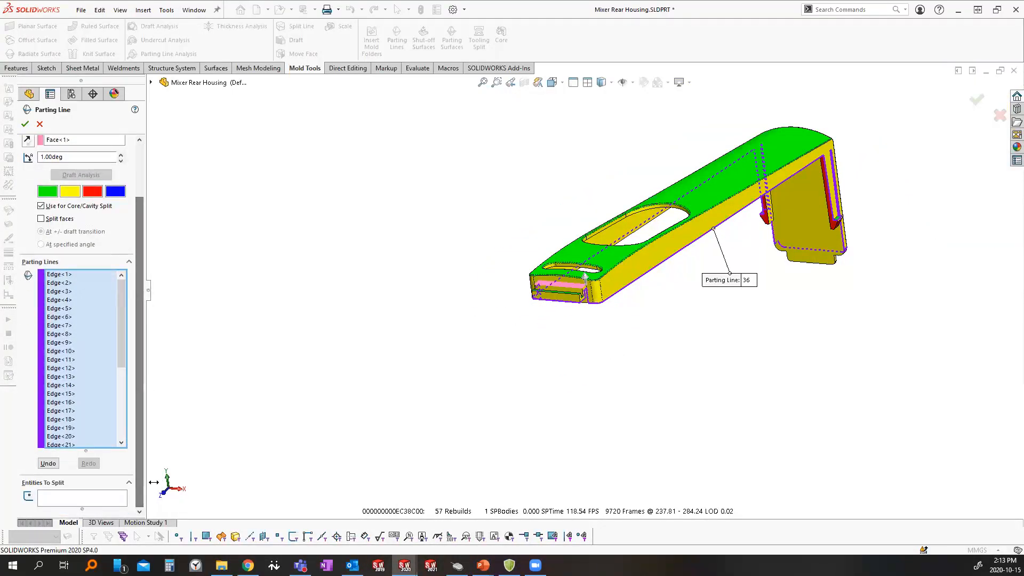
pyautogui.click(25, 124)
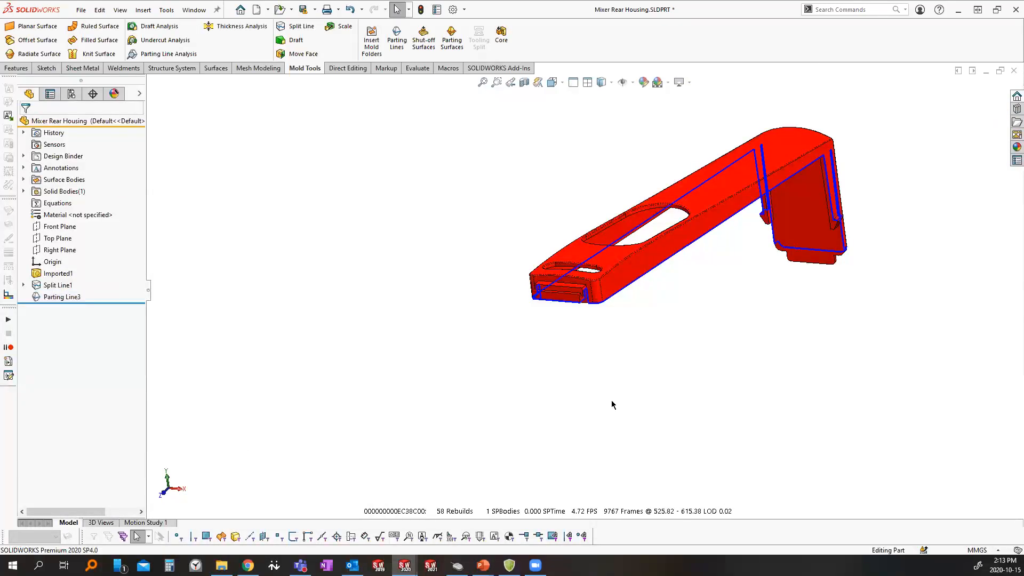
pyautogui.moveTo(823, 222); pyautogui.dragTo(700, 373, button='middle')
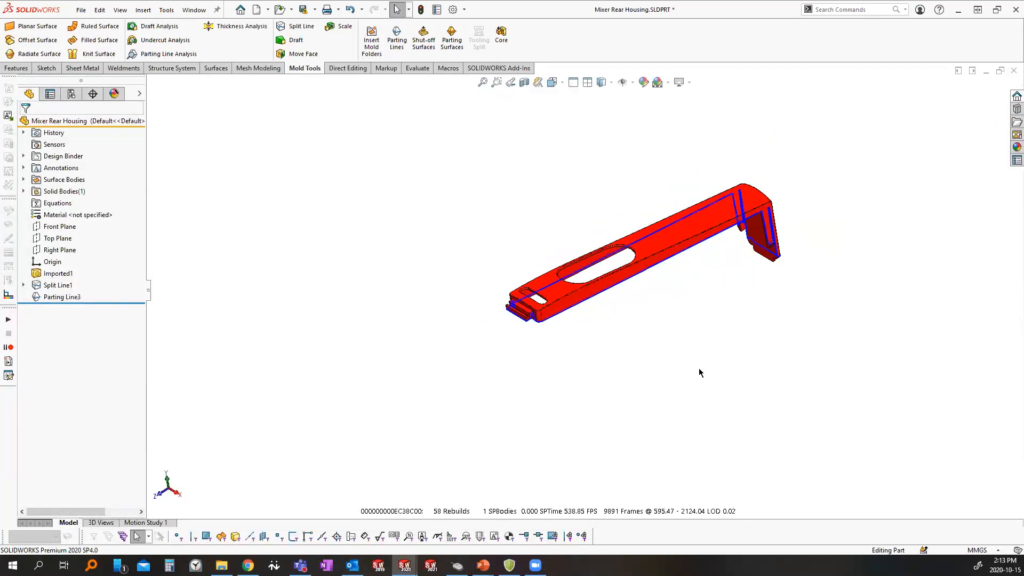
pyautogui.scroll(-5, 496, 339)
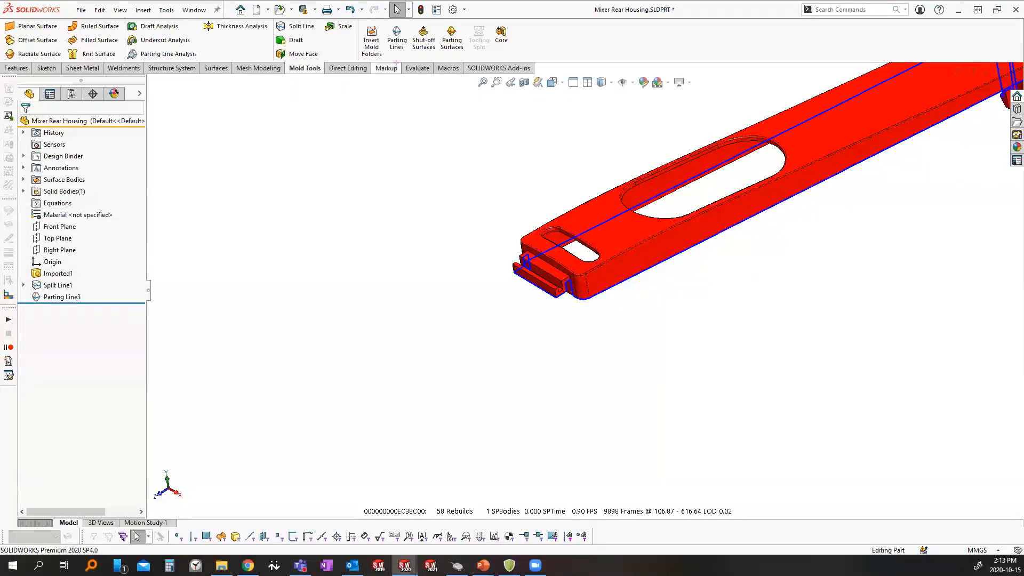
pyautogui.moveTo(391, 48); pyautogui.dragTo(360, 192)
pyautogui.moveTo(422, 53); pyautogui.dragTo(396, 157)
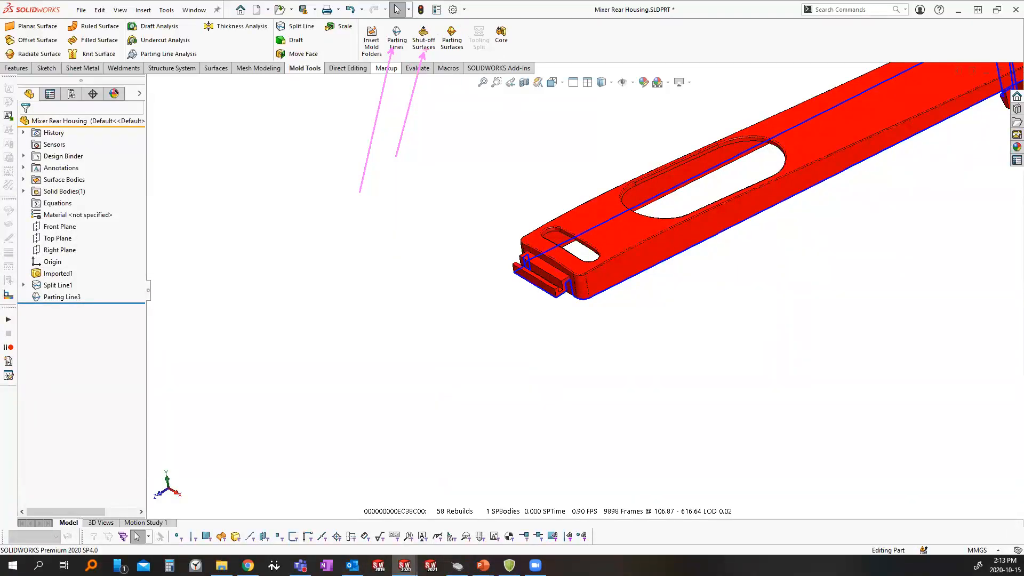
pyautogui.moveTo(695, 185); pyautogui.dragTo(624, 113)
pyautogui.press('Escape')
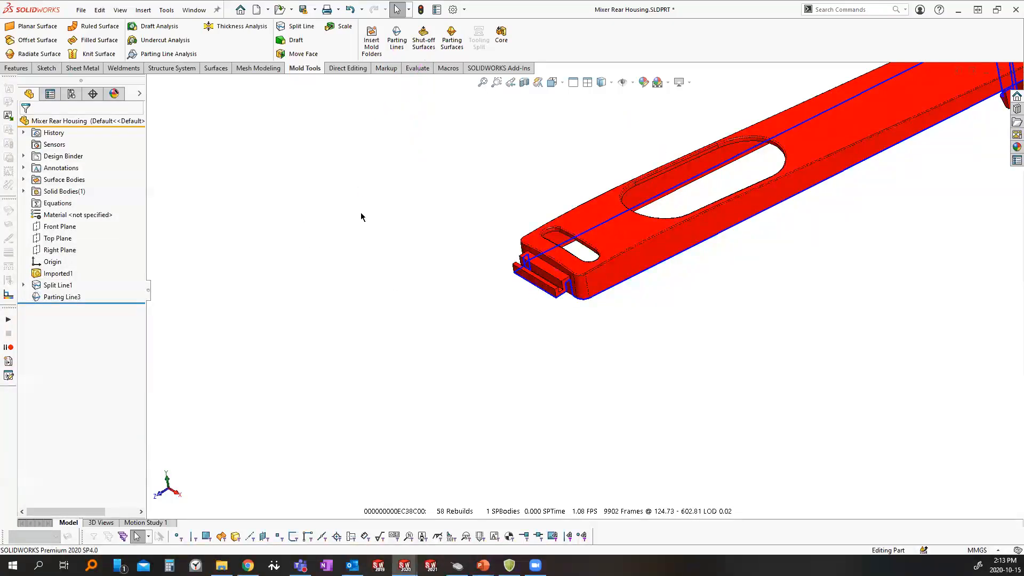
# Start a shut-off surface and select the tangent edge loop around the large oval opening
pyautogui.click(424, 37)
pyautogui.click(70, 246)
pyautogui.scroll(3, 631, 306)
pyautogui.scroll(-5, 674, 169)
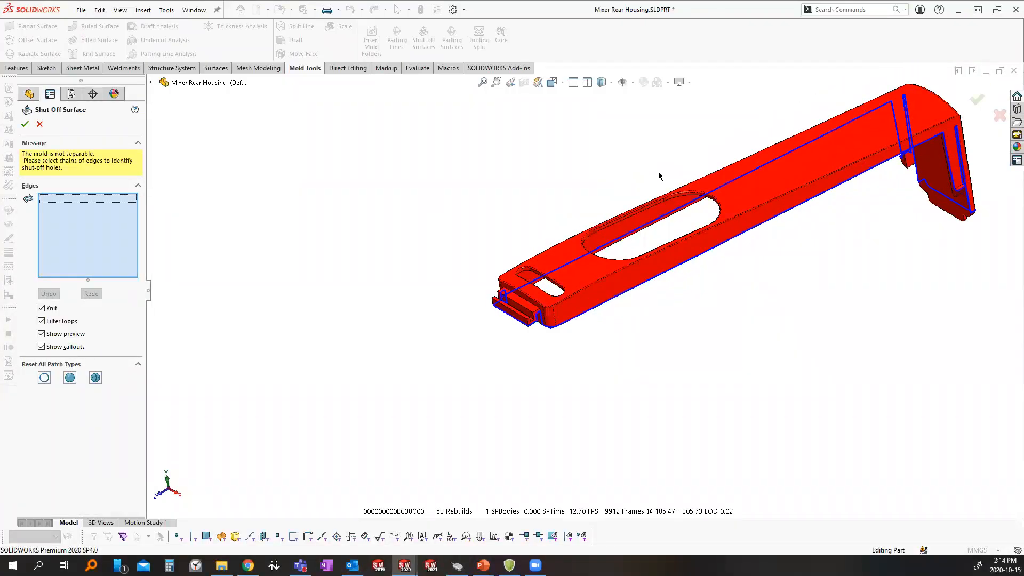
pyautogui.rightClick(603, 246)
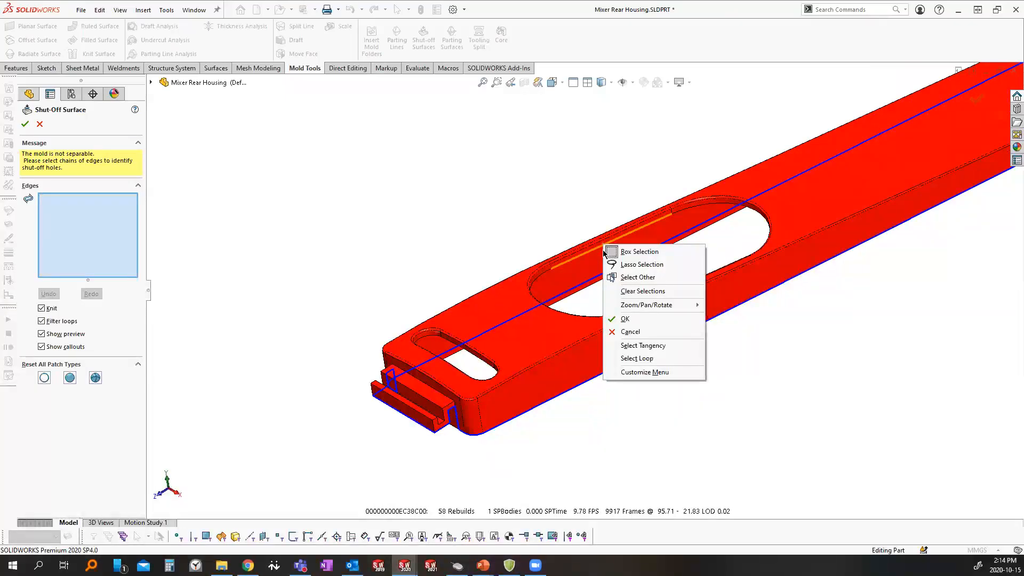
pyautogui.click(672, 345)
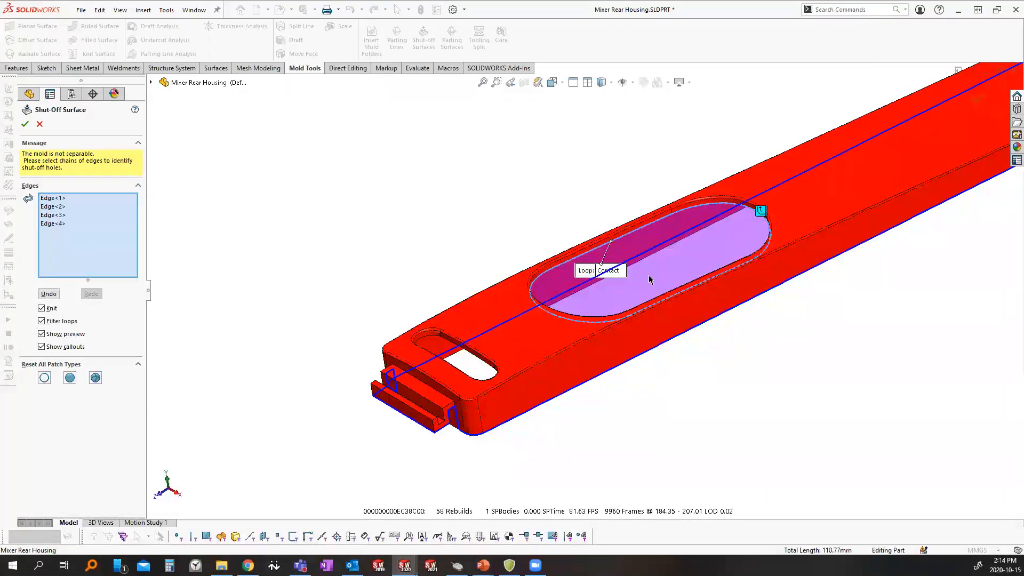
# Add the small slot's tangent edge loop to the shut-off surface and move both loop callouts clear of the openings
pyautogui.rightClick(425, 339)
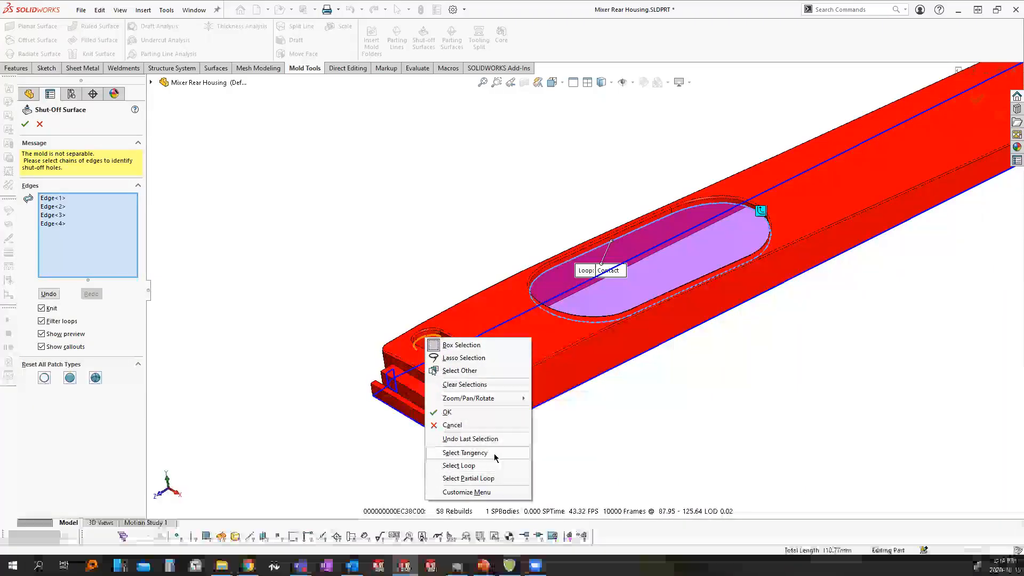
pyautogui.click(465, 452)
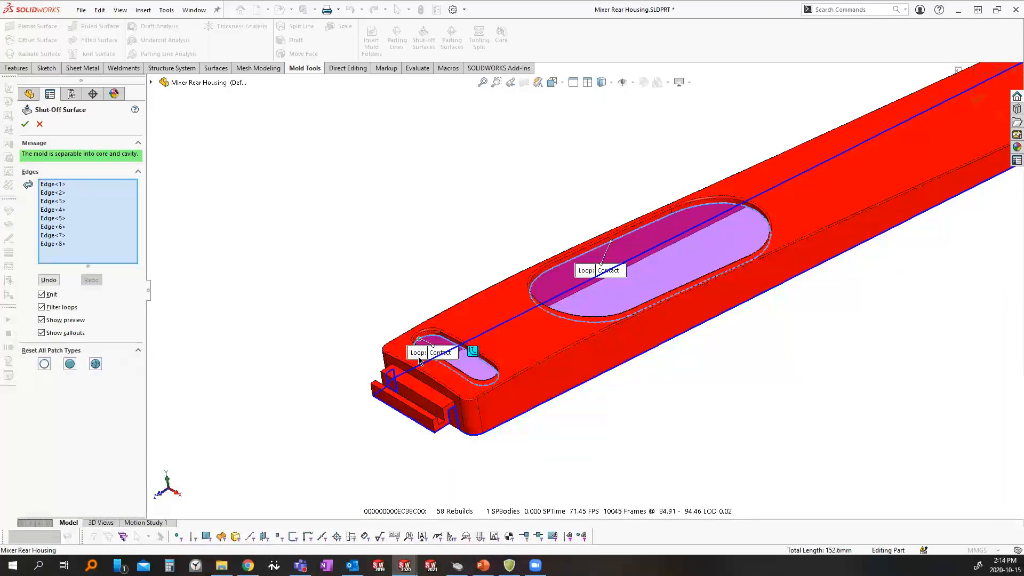
pyautogui.moveTo(419, 360); pyautogui.dragTo(330, 243)
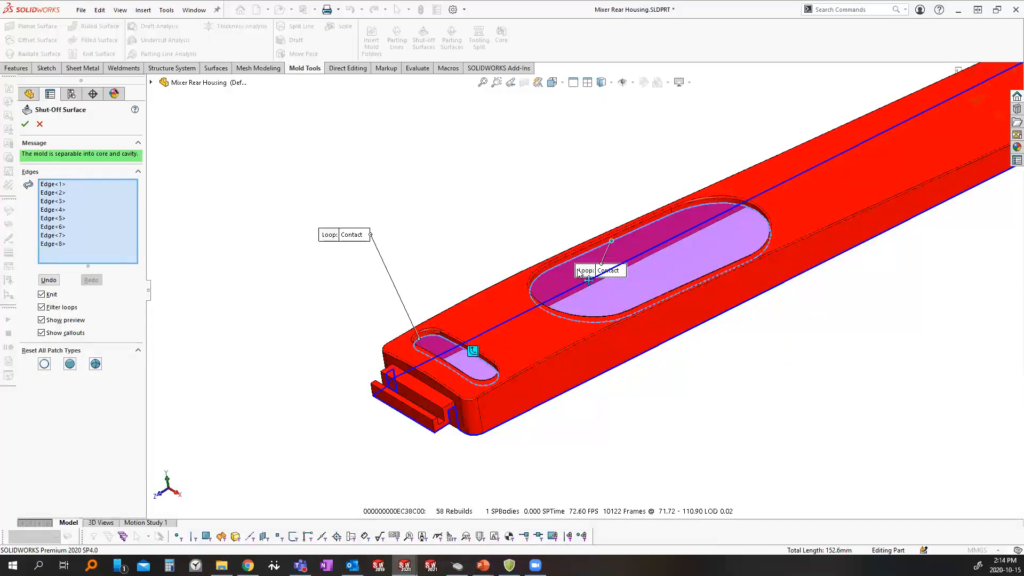
pyautogui.moveTo(580, 274); pyautogui.dragTo(507, 179)
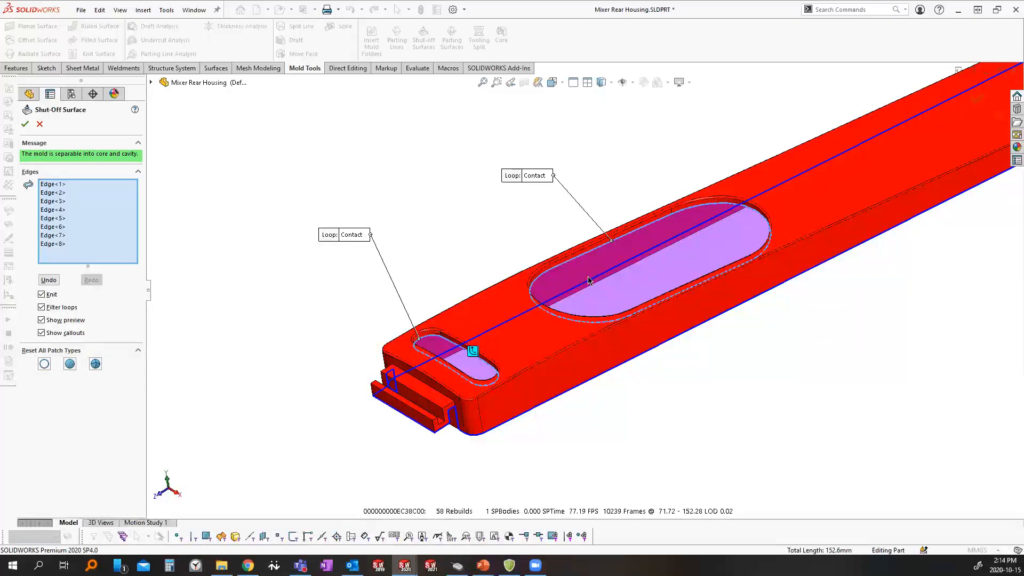
# Try the Tangent, Contact and No Fill patch types on both shut-off loops
pyautogui.click(96, 364)
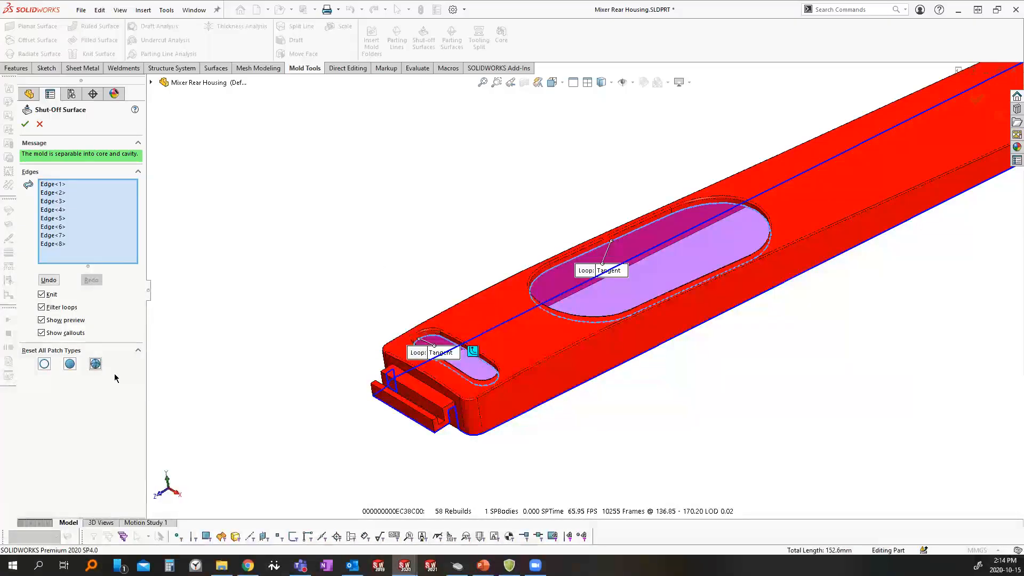
pyautogui.scroll(-5, 661, 226)
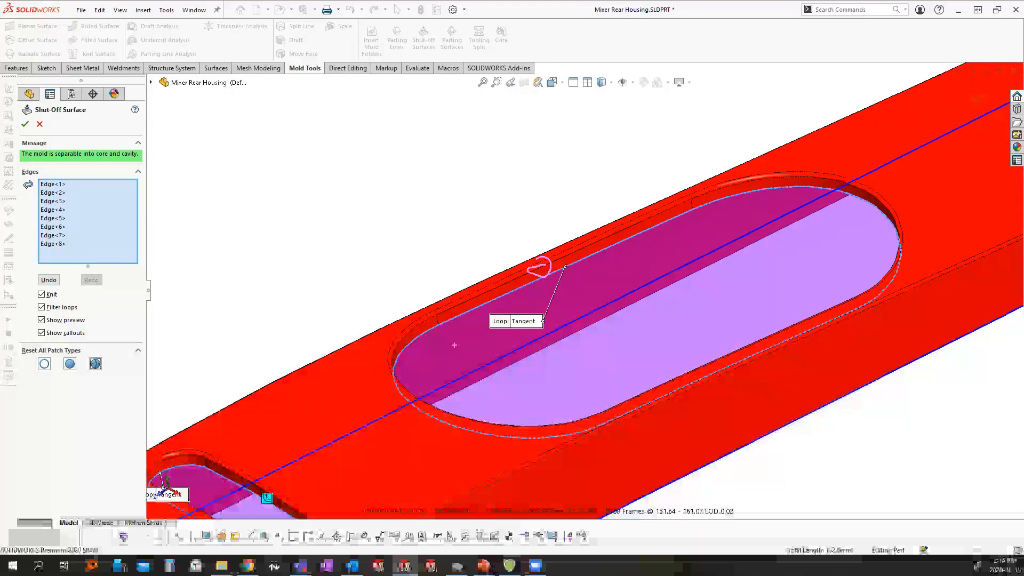
pyautogui.moveTo(436, 329); pyautogui.dragTo(506, 346)
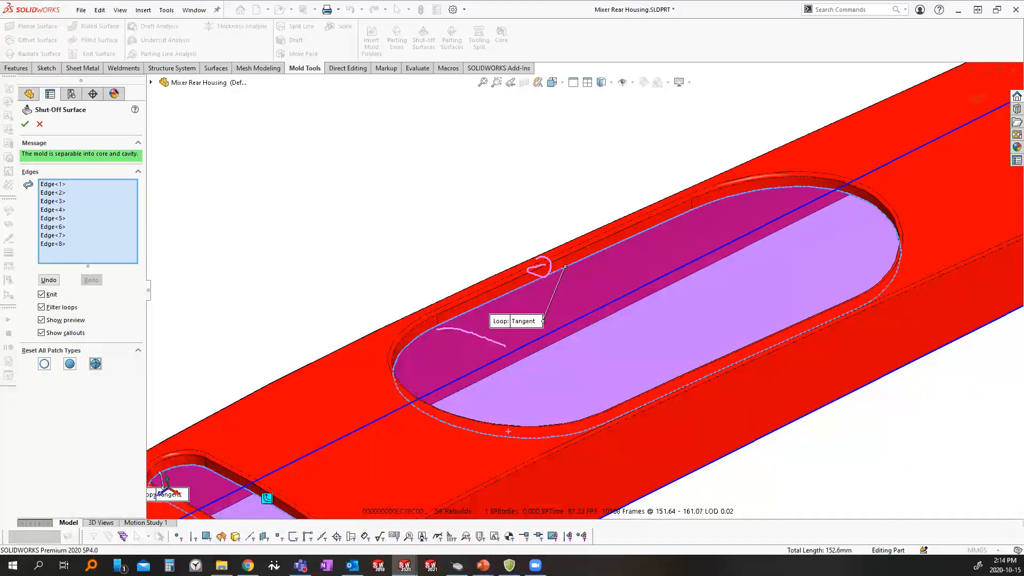
pyautogui.scroll(5, 562, 282)
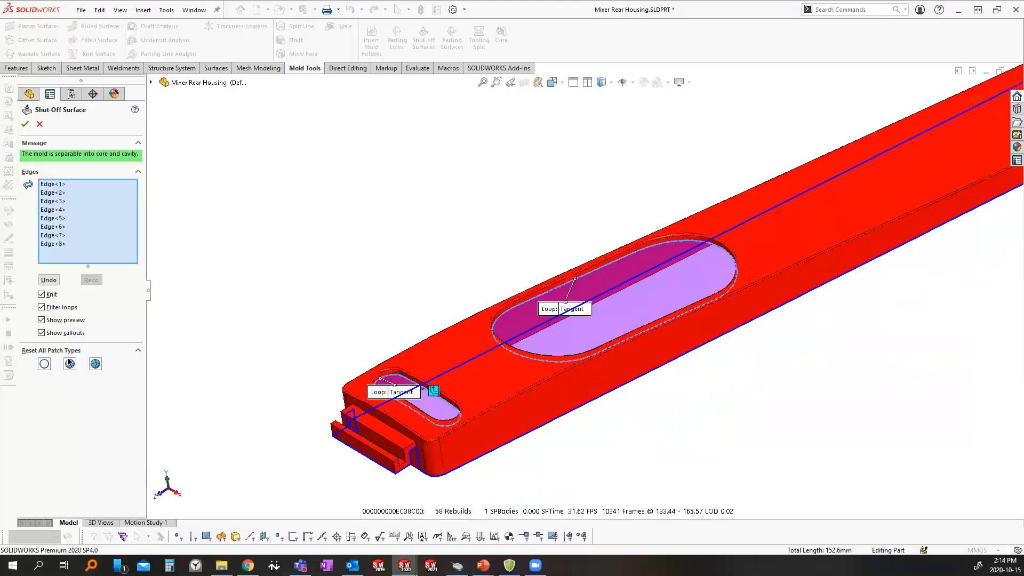
pyautogui.click(70, 364)
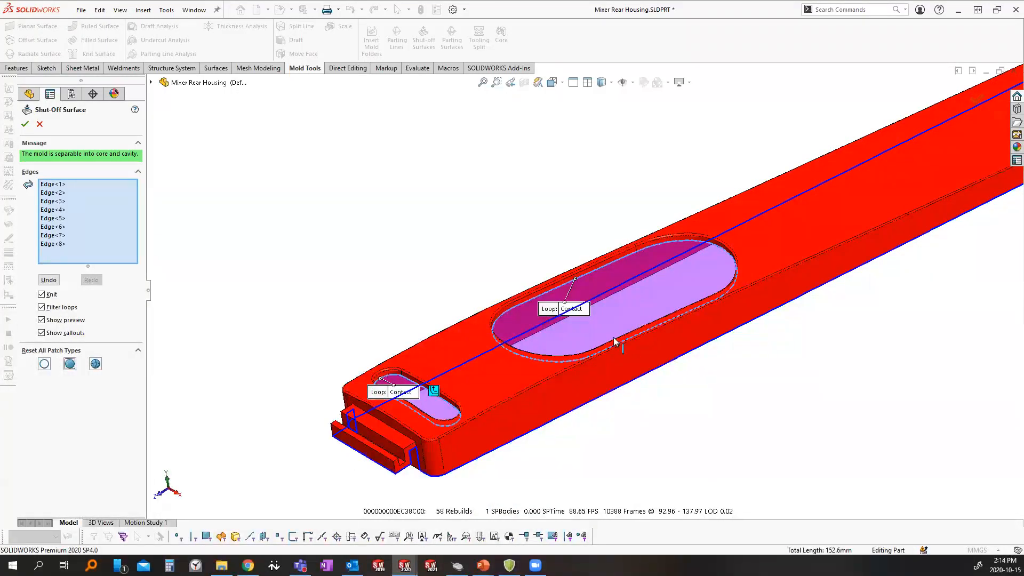
pyautogui.click(45, 365)
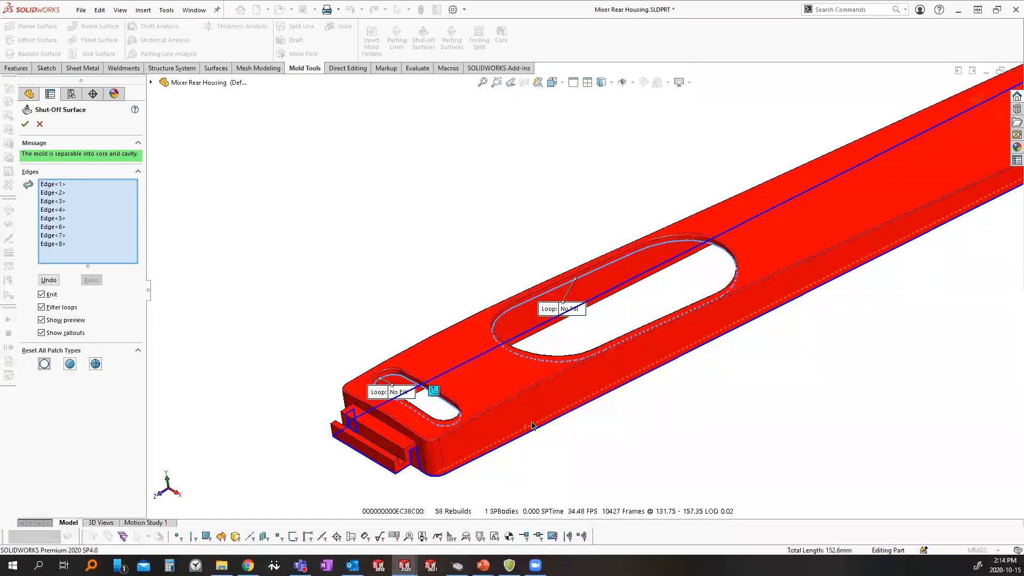
pyautogui.moveTo(552, 312); pyautogui.dragTo(477, 210)
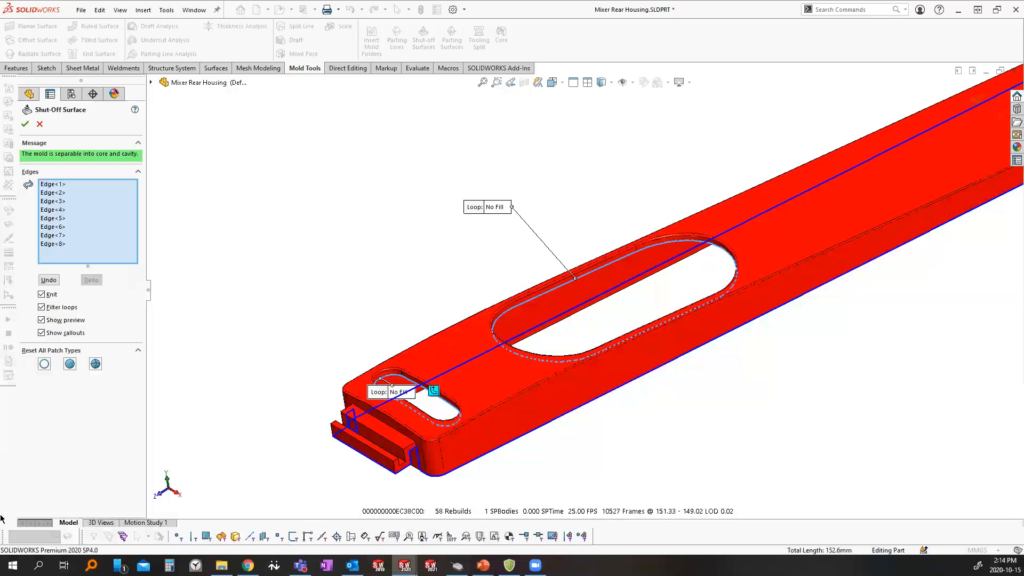
# Set all shut-off patches to Tangent and accept the feature
pyautogui.click(95, 365)
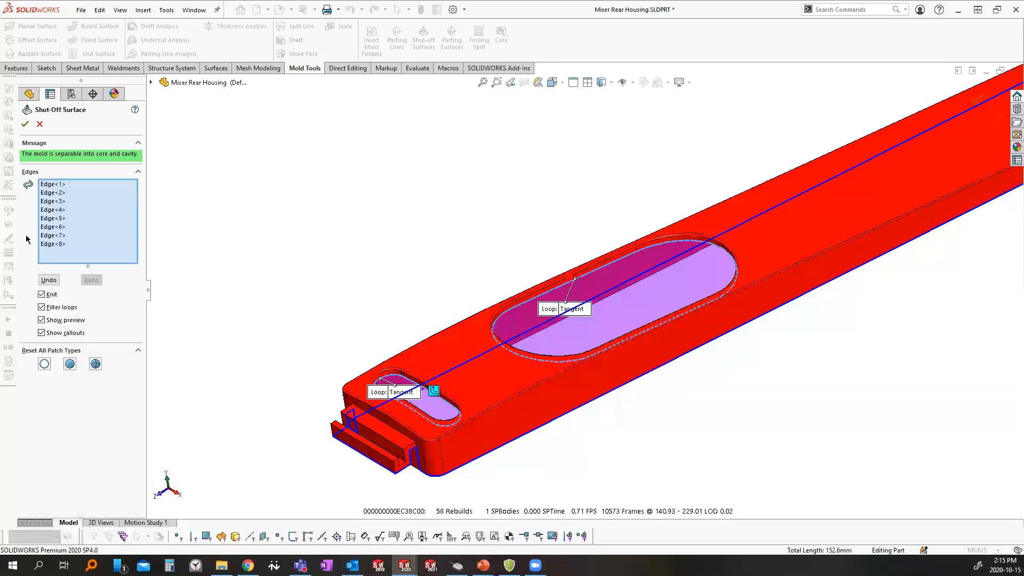
pyautogui.click(25, 125)
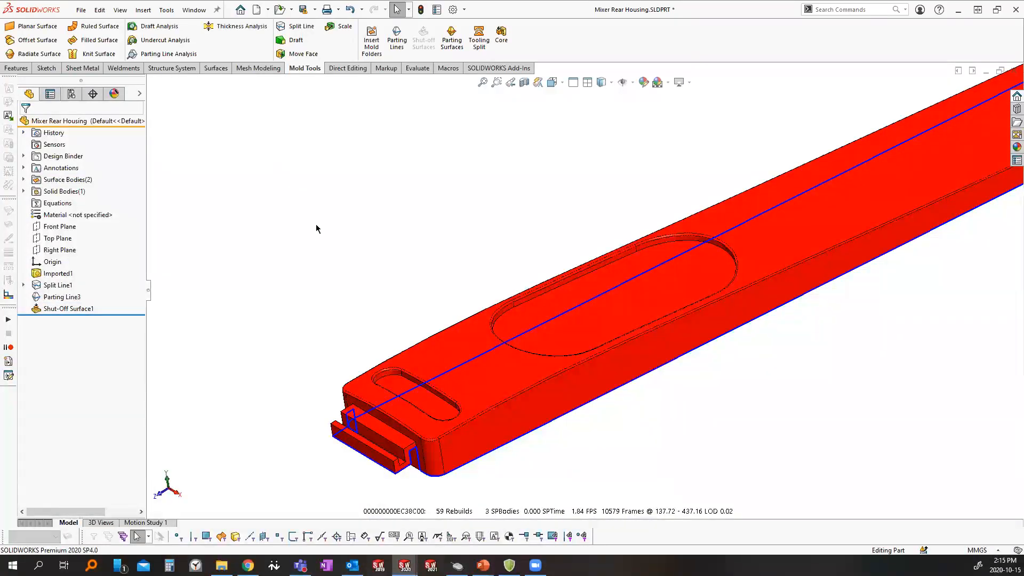
pyautogui.click(64, 309)
pyautogui.click(252, 286)
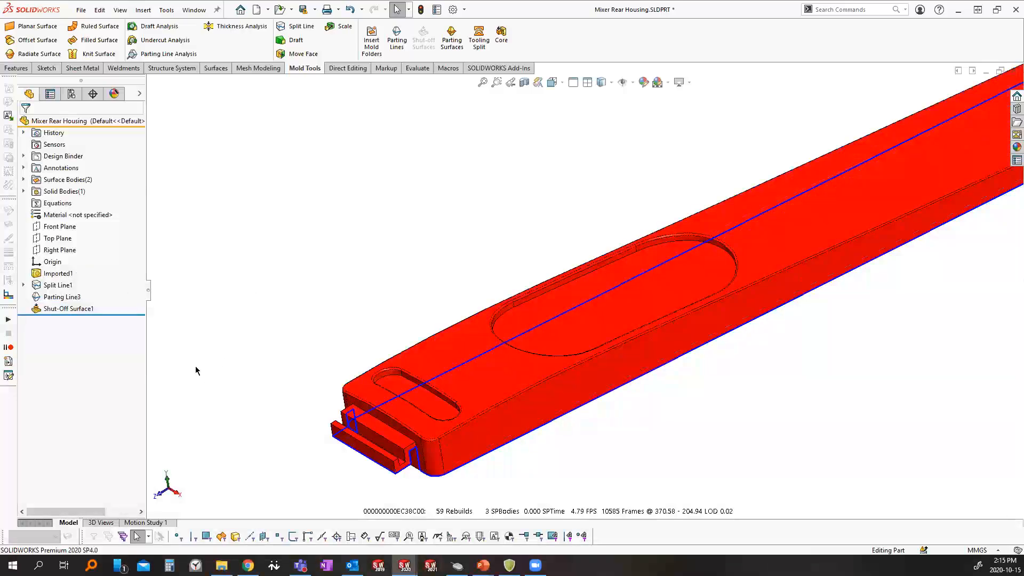
# Expand the surface bodies and examine the cavity and core surface bodies against the housing's side faces
pyautogui.click(24, 179)
pyautogui.click(55, 191)
pyautogui.click(68, 202)
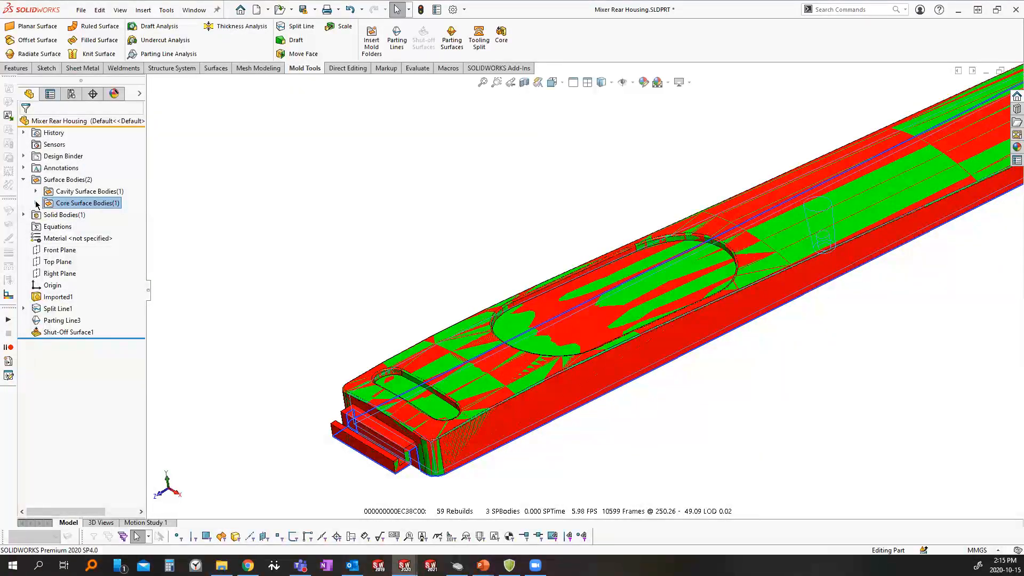
pyautogui.click(249, 315)
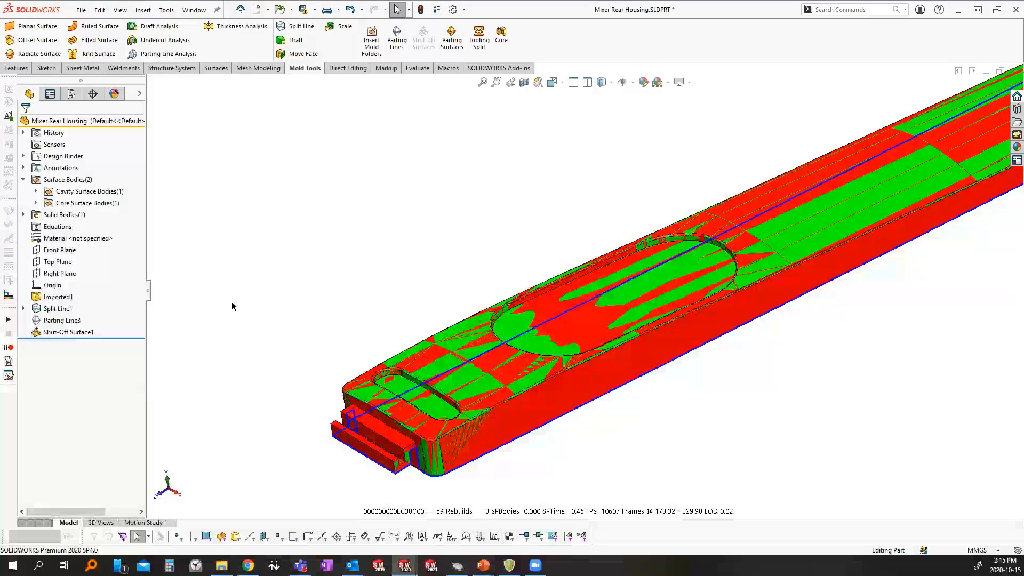
pyautogui.click(563, 399)
pyautogui.moveTo(563, 397); pyautogui.dragTo(535, 32, button='middle')
pyautogui.keyDown('ctrl'); pyautogui.click(559, 398); pyautogui.keyUp('ctrl')
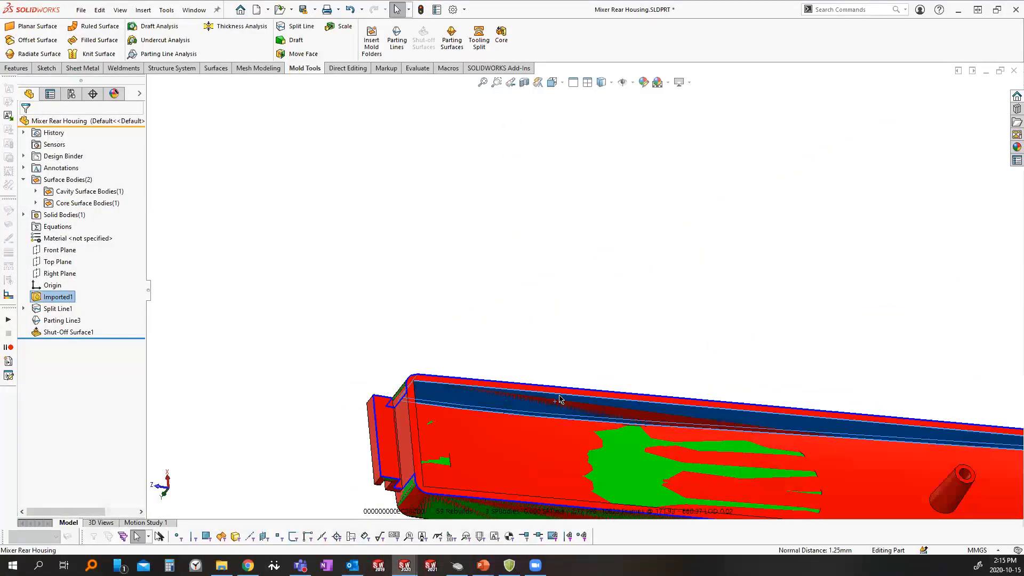
pyautogui.moveTo(556, 224); pyautogui.dragTo(665, 444, button='middle')
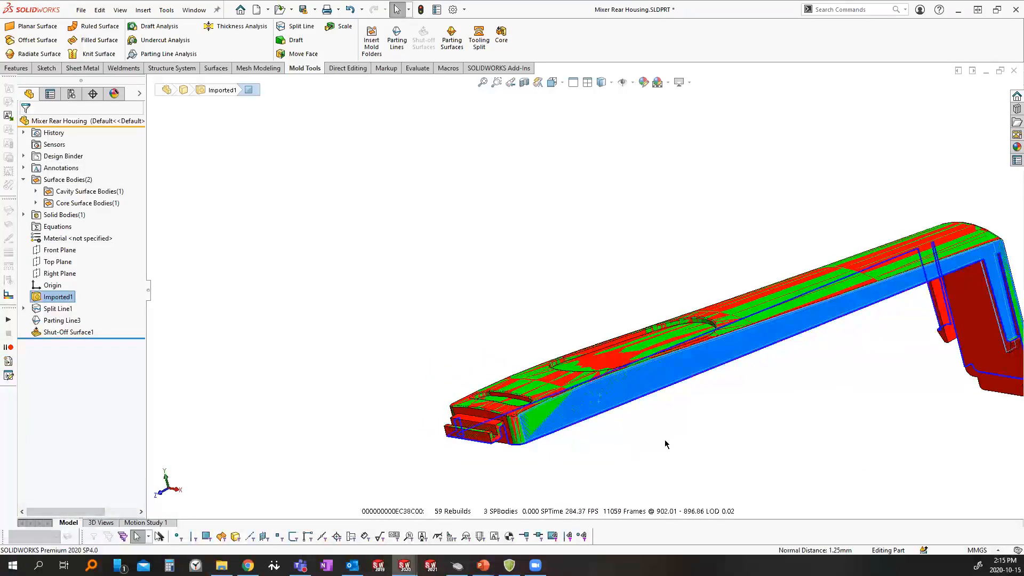
pyautogui.click(97, 193)
pyautogui.click(95, 204)
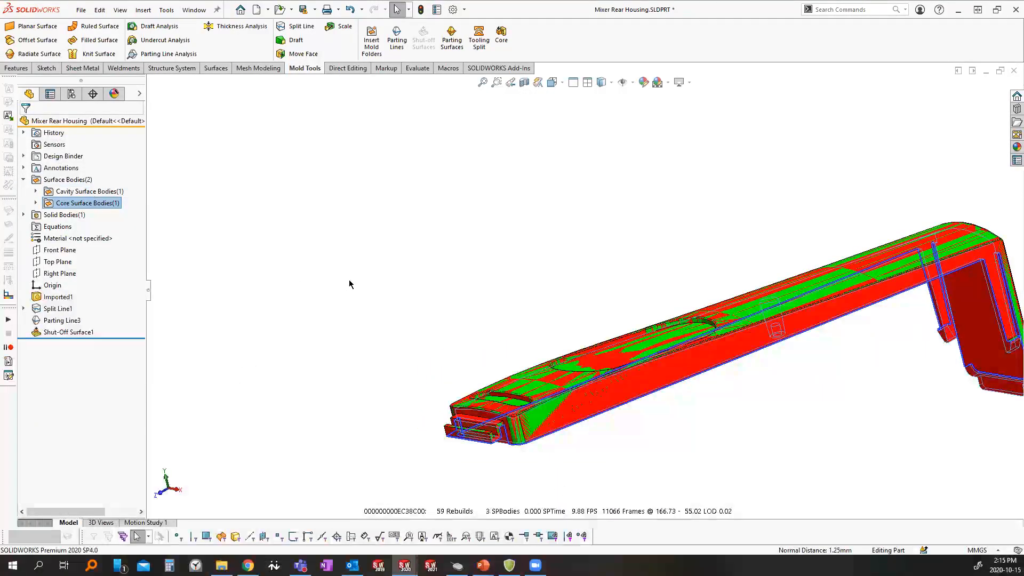
# Examine the overlapping core and cavity surface colours around the housing's upper face and its closed openings
pyautogui.click(415, 308)
pyautogui.scroll(-6, 562, 460)
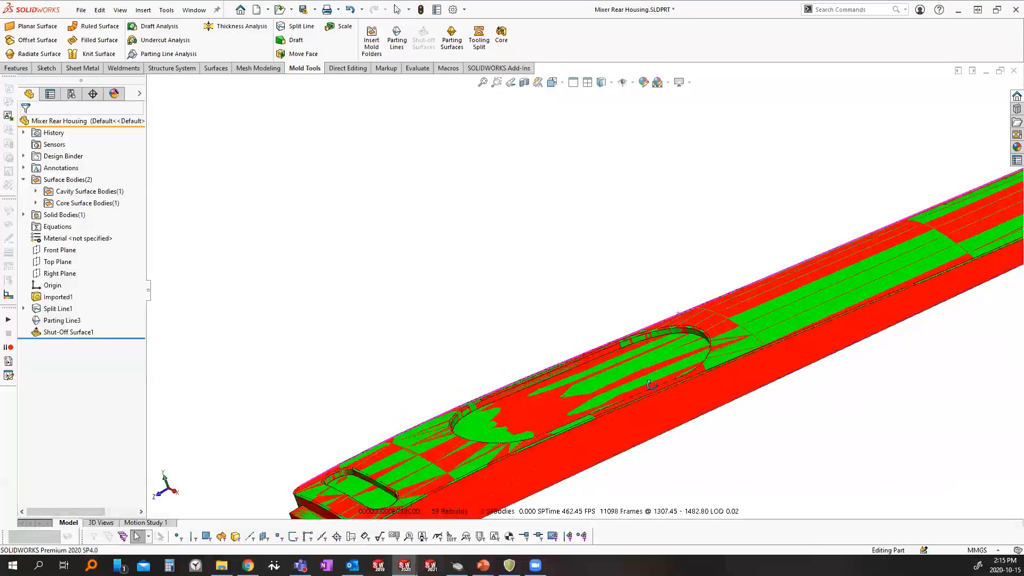
pyautogui.moveTo(571, 407); pyautogui.dragTo(539, 434)
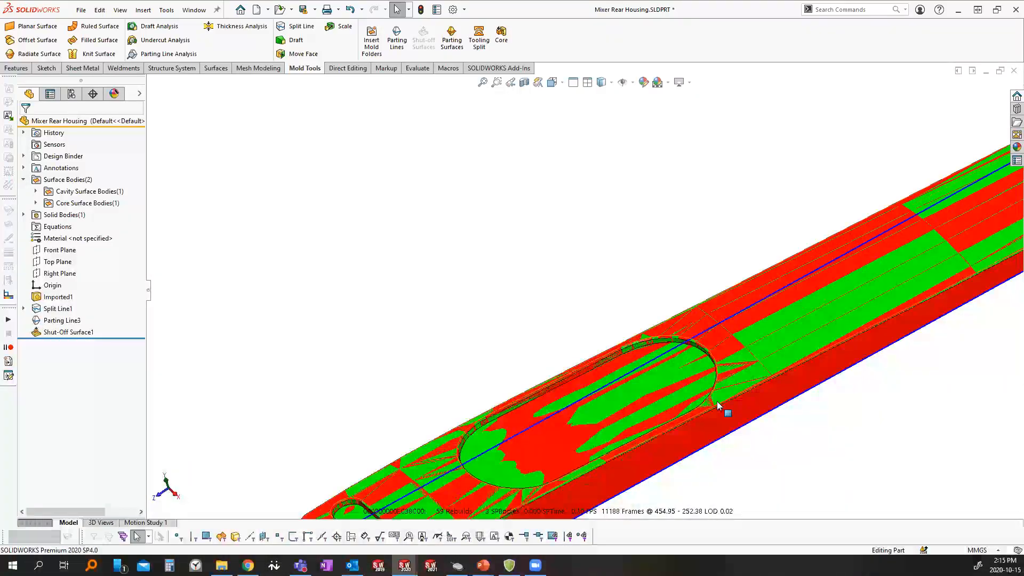
pyautogui.scroll(5, 695, 403)
pyautogui.moveTo(656, 373); pyautogui.dragTo(573, 344, button='middle')
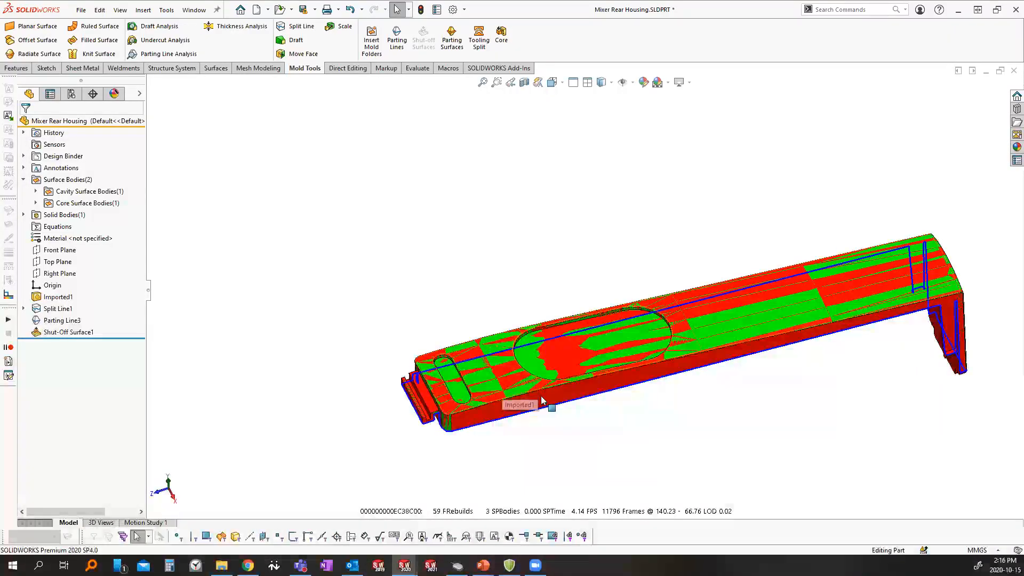
pyautogui.scroll(-2, 521, 399)
pyautogui.scroll(-2, 521, 399)
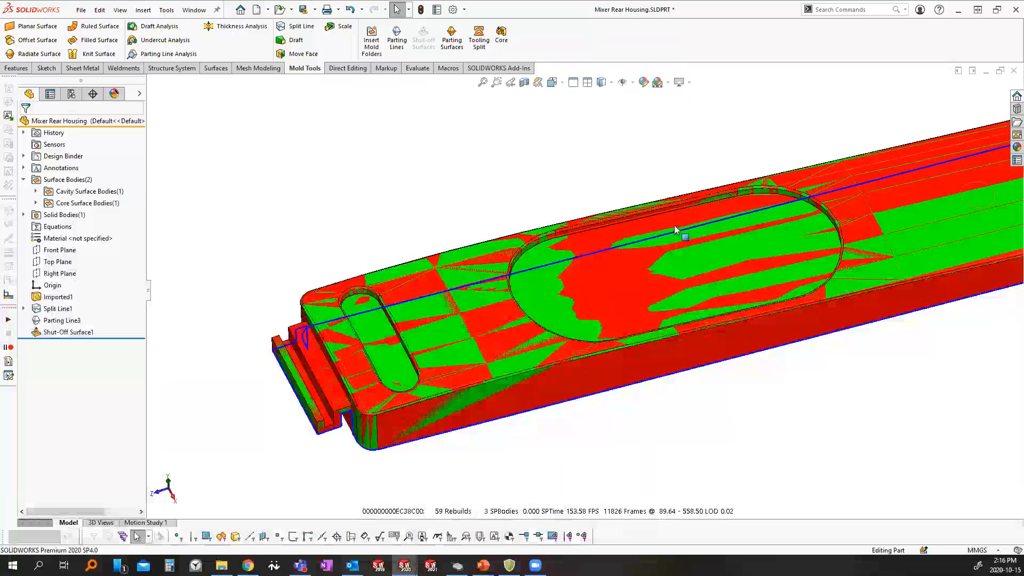
pyautogui.scroll(2, 587, 240)
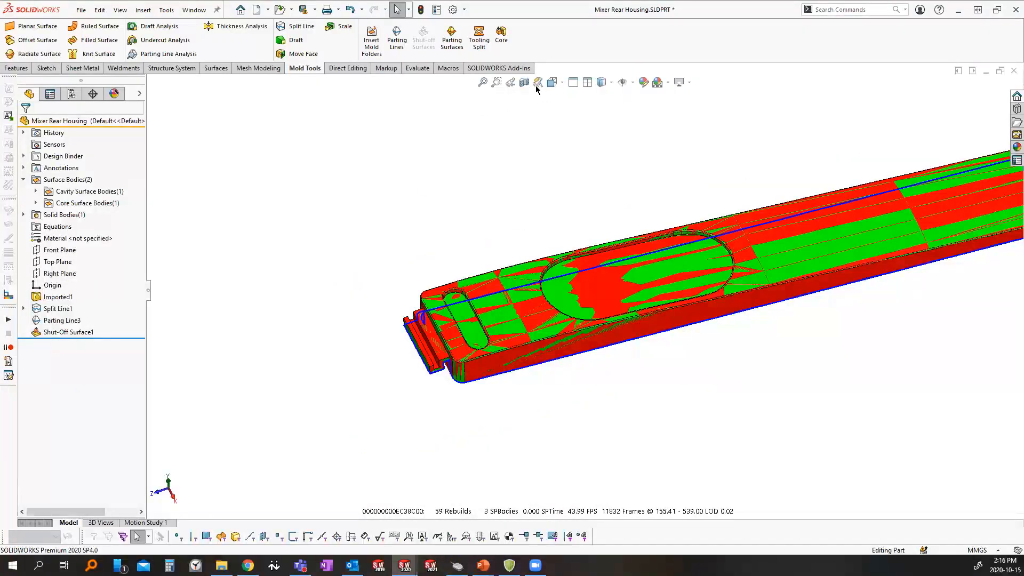
# Hide all reference item types, including the parting line display, in the graphics view
pyautogui.click(633, 82)
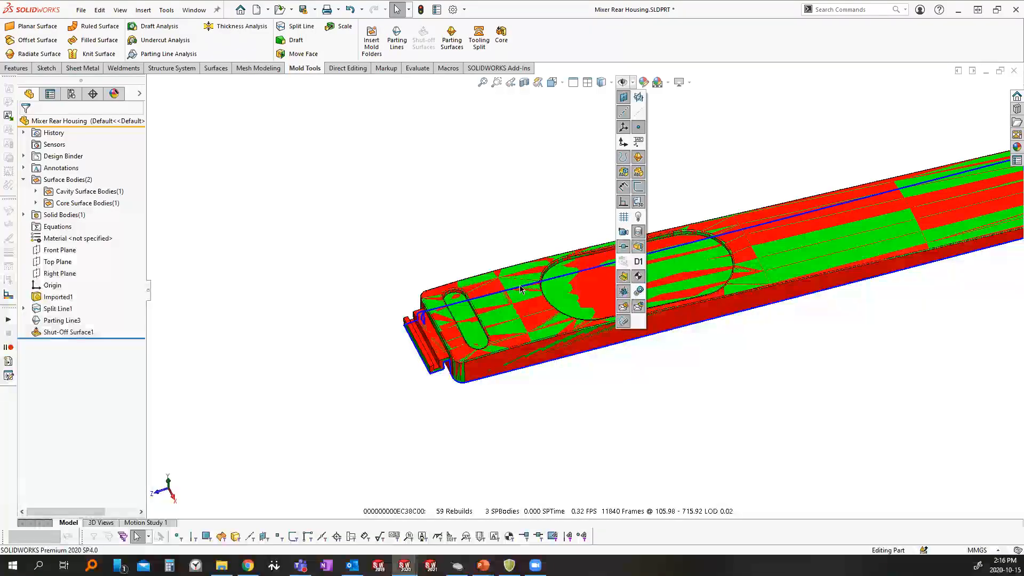
pyautogui.click(585, 141)
pyautogui.click(620, 85)
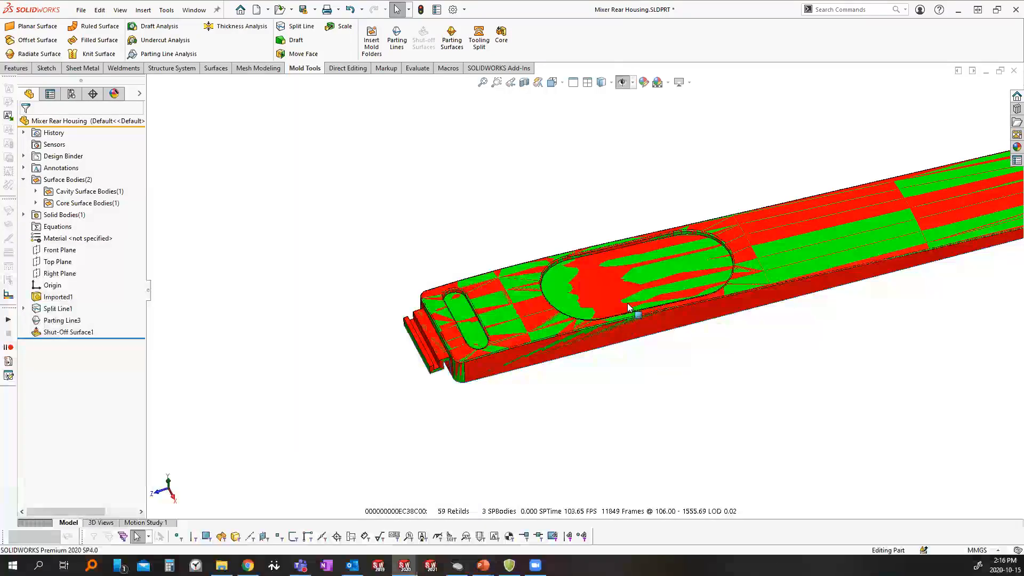
pyautogui.scroll(3, 579, 372)
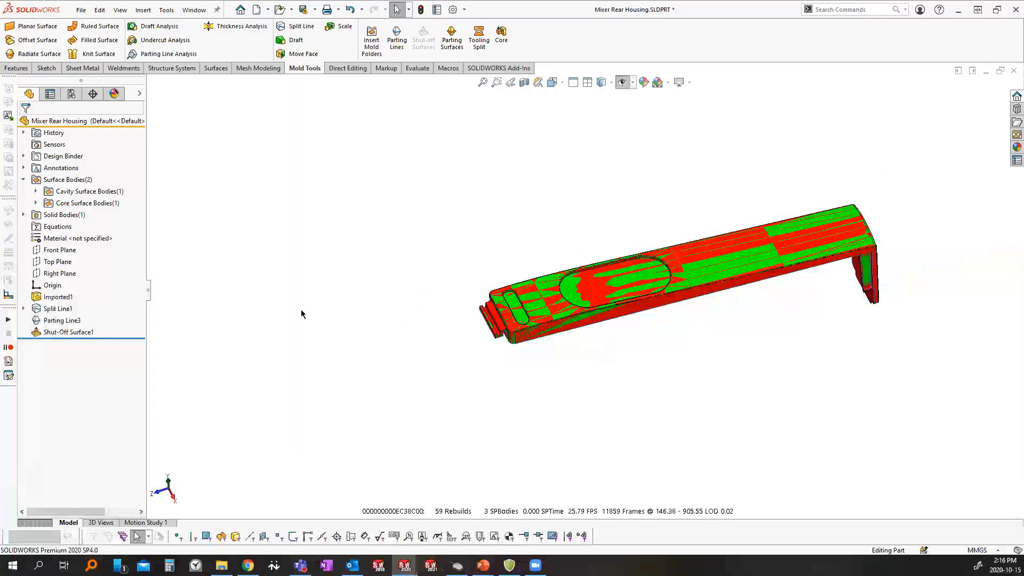
# Isolate the Parting Line3 solid body to inspect the housing by itself, and exit the isolated view
pyautogui.click(24, 215)
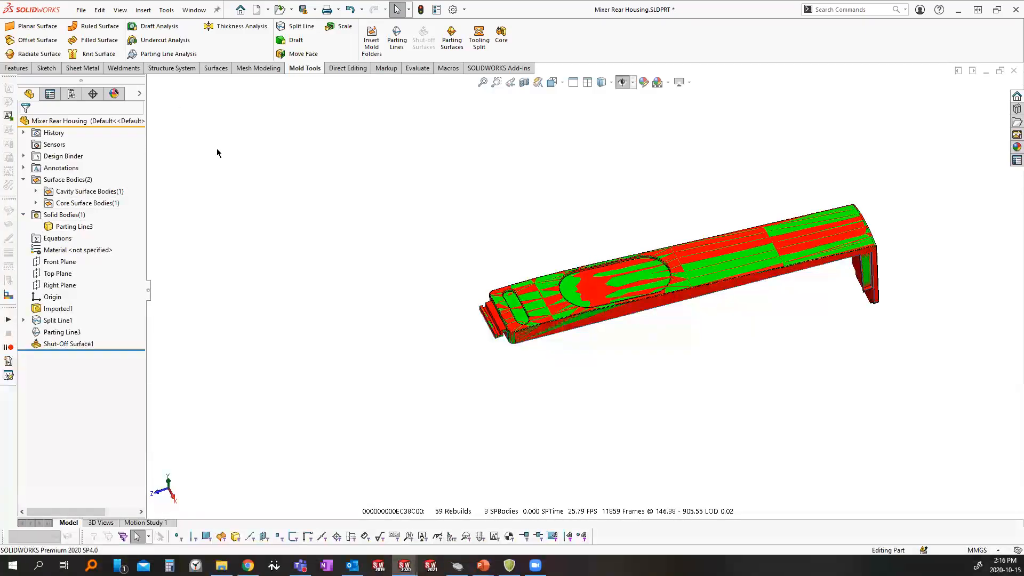
pyautogui.rightClick(77, 231)
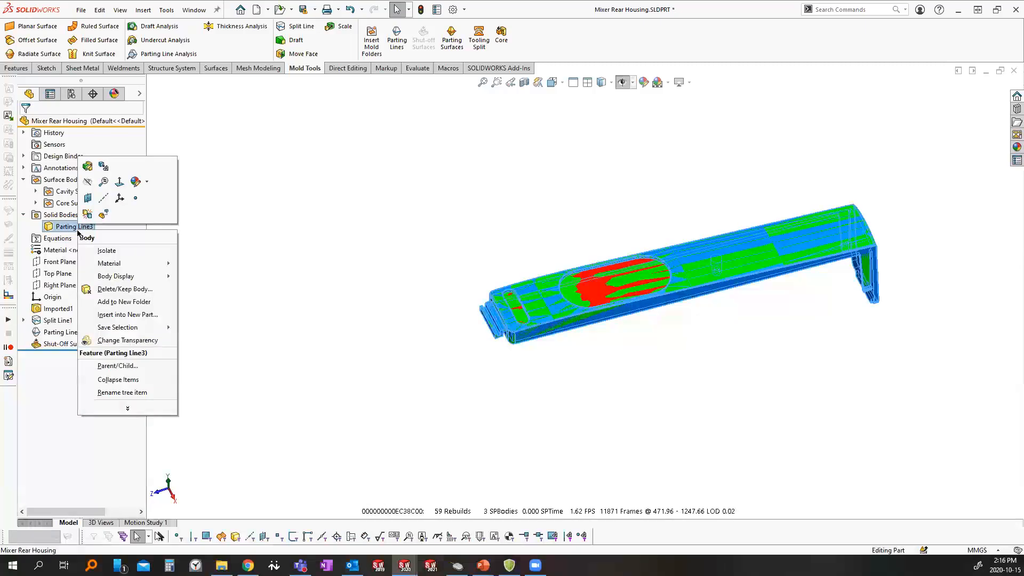
pyautogui.click(107, 251)
pyautogui.moveTo(523, 364); pyautogui.dragTo(758, 184, button='middle')
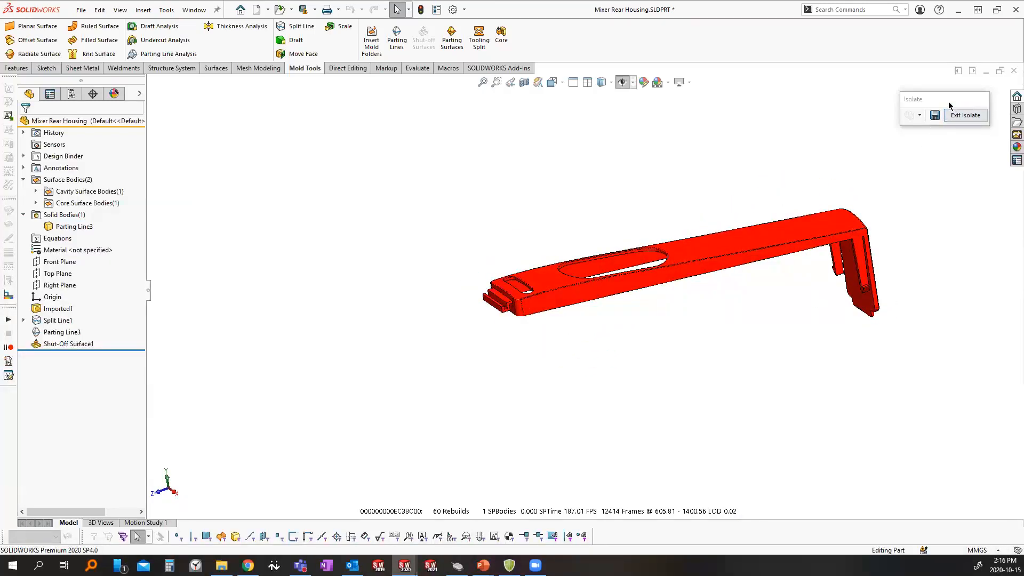
pyautogui.moveTo(949, 102); pyautogui.dragTo(862, 100)
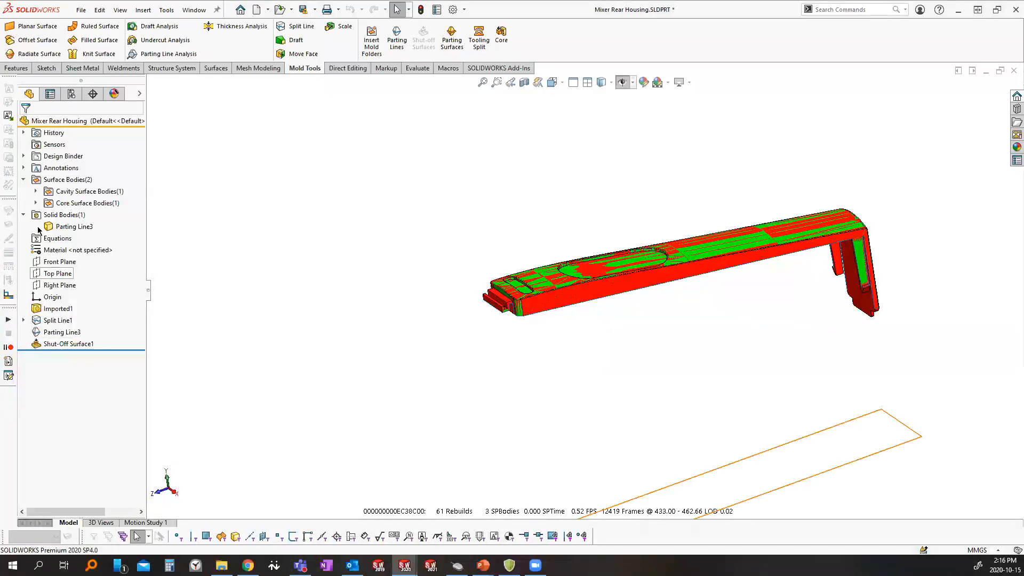
# Isolate the cavity and core shut-off surface bodies together, examine the housing's upper face and openings, and exit the isolated view
pyautogui.click(36, 191)
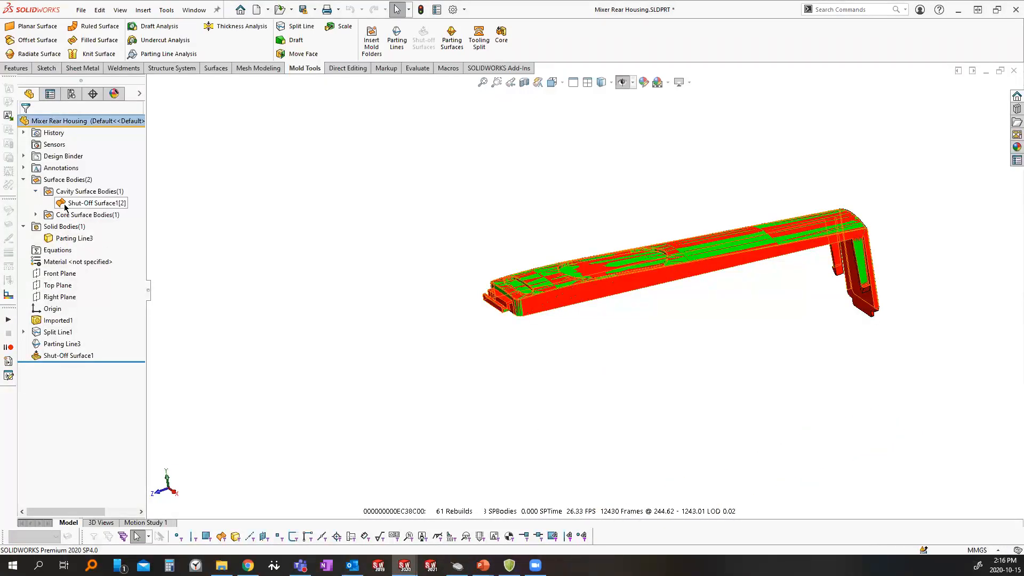
pyautogui.click(36, 215)
pyautogui.click(90, 204)
pyautogui.keyDown('ctrl'); pyautogui.click(96, 226); pyautogui.keyUp('ctrl')
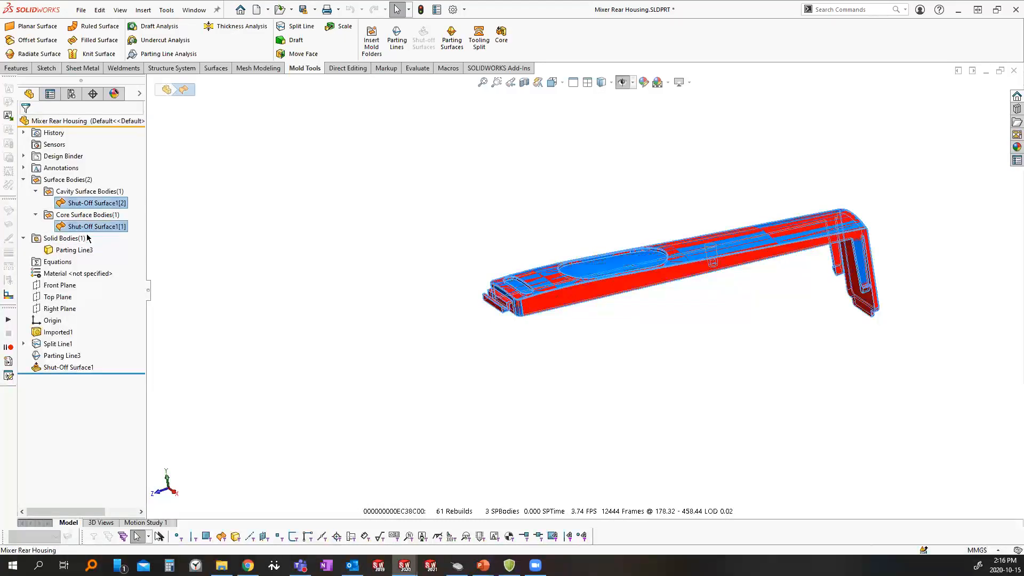
pyautogui.rightClick(118, 228)
pyautogui.click(145, 248)
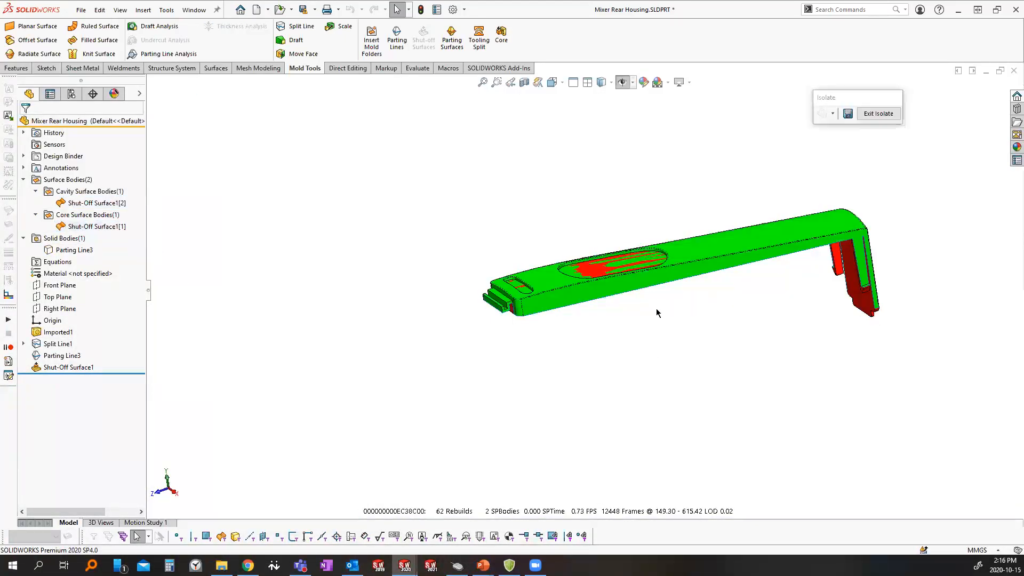
pyautogui.scroll(-5, 642, 283)
pyautogui.moveTo(636, 48); pyautogui.dragTo(629, 335, button='middle')
pyautogui.scroll(5, 873, 236)
pyautogui.scroll(-1, 873, 235)
pyautogui.press('Escape')
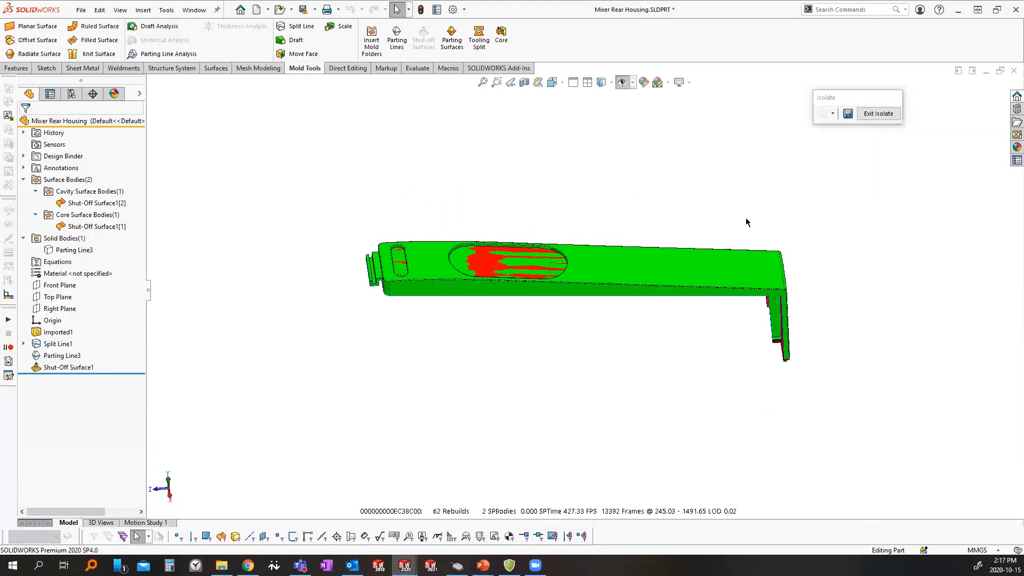
pyautogui.click(894, 114)
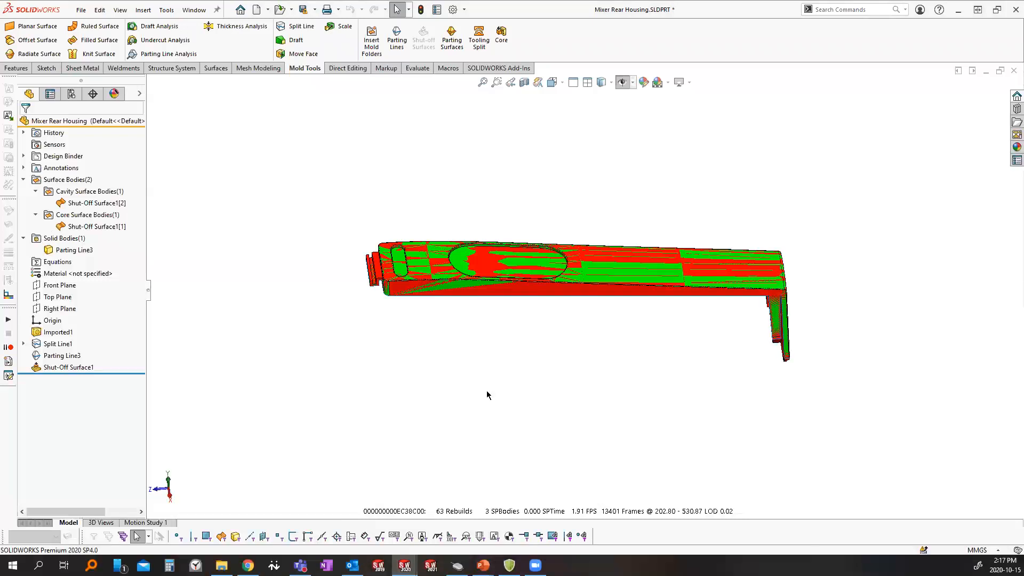
# Isolate both shut-off surface bodies again and examine them from the housing's side
pyautogui.click(91, 204)
pyautogui.keyDown('ctrl'); pyautogui.click(97, 227); pyautogui.keyUp('ctrl')
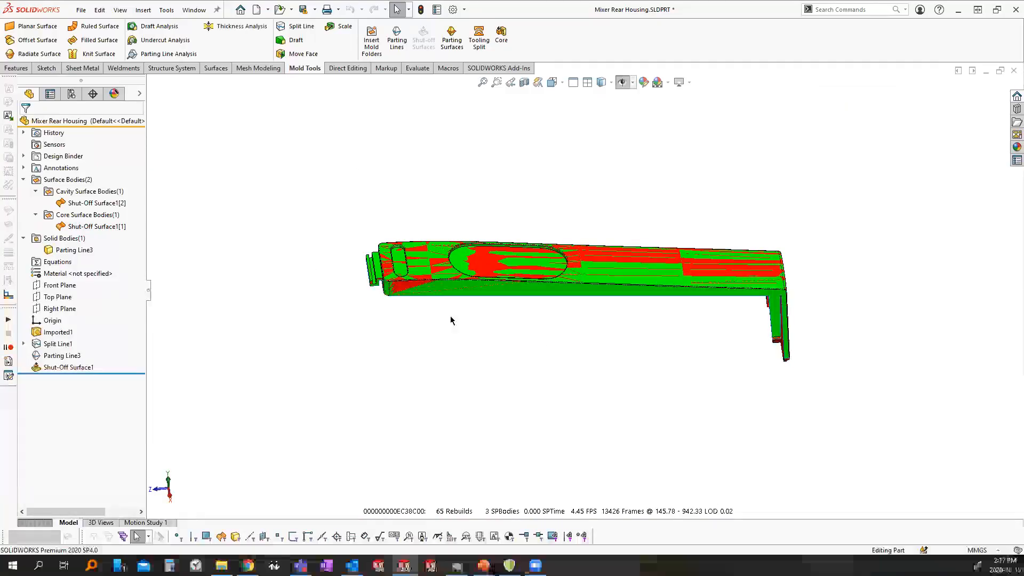
pyautogui.moveTo(533, 306); pyautogui.dragTo(490, 311, button='middle')
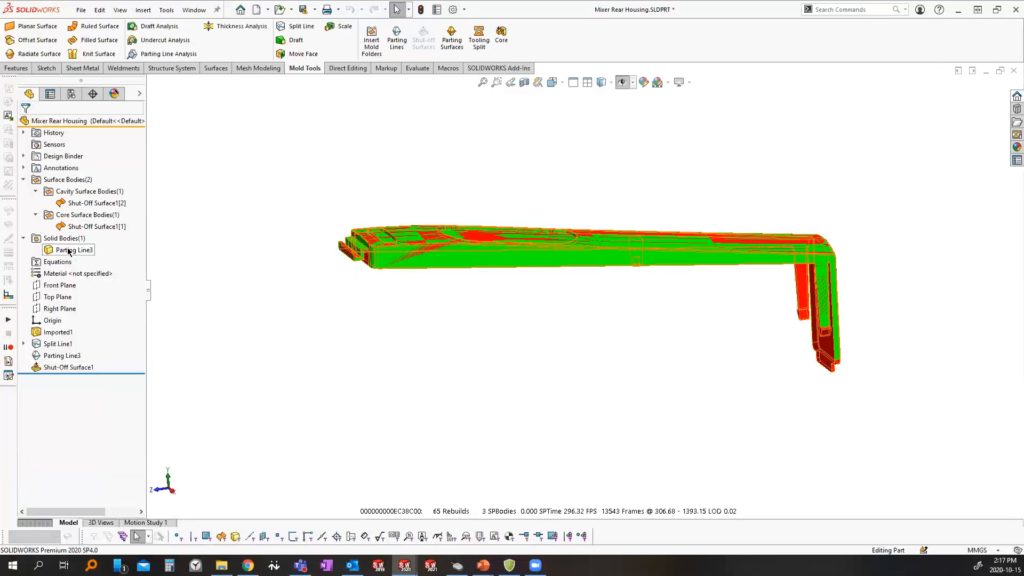
pyautogui.click(91, 204)
pyautogui.keyDown('ctrl'); pyautogui.click(84, 227); pyautogui.keyUp('ctrl')
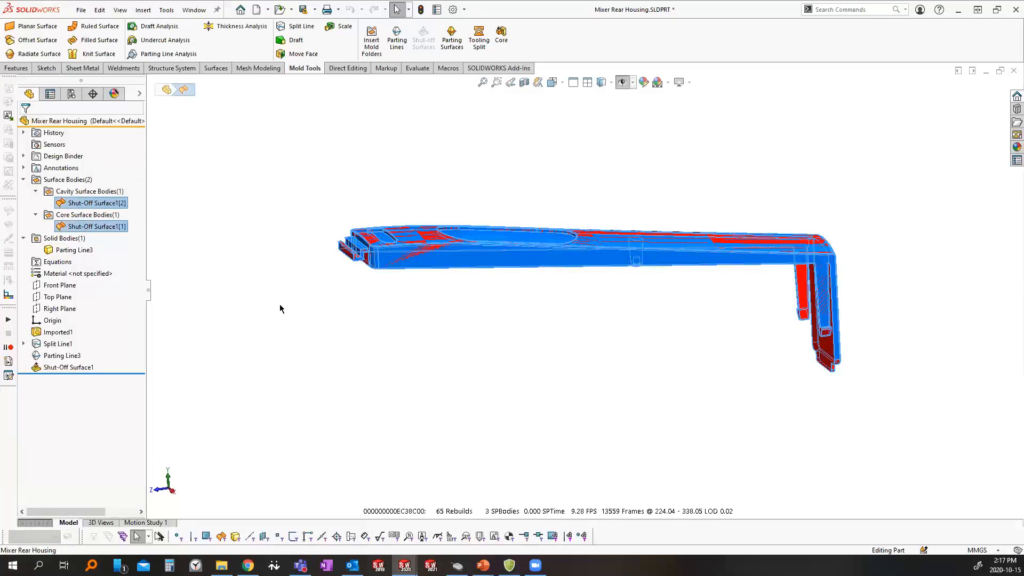
pyautogui.moveTo(527, 148); pyautogui.dragTo(480, 169, button='middle')
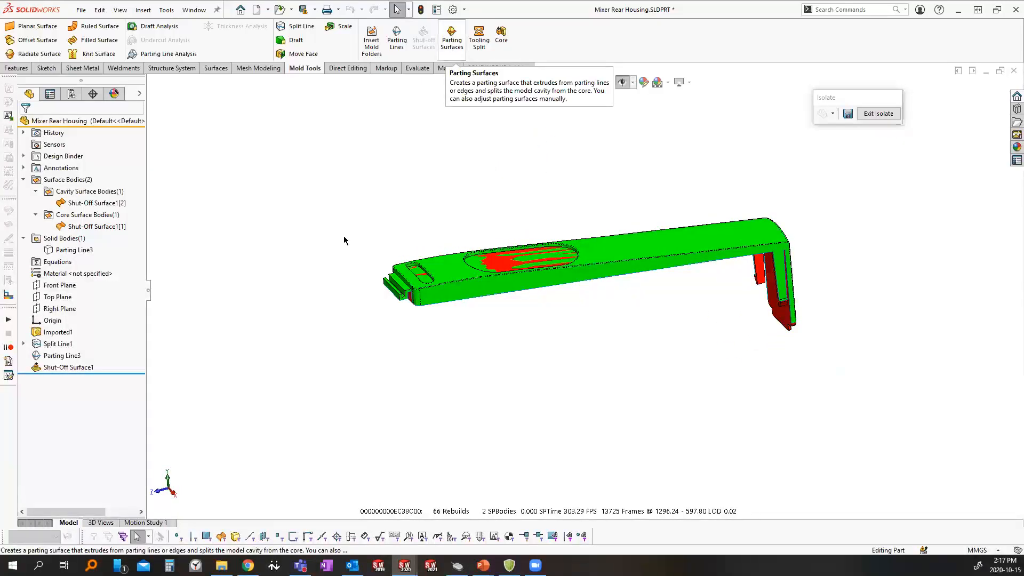
# Isolate the Parting Line3 solid body and start a Parting Surface perpendicular to pull from Parting Line3
pyautogui.click(74, 250)
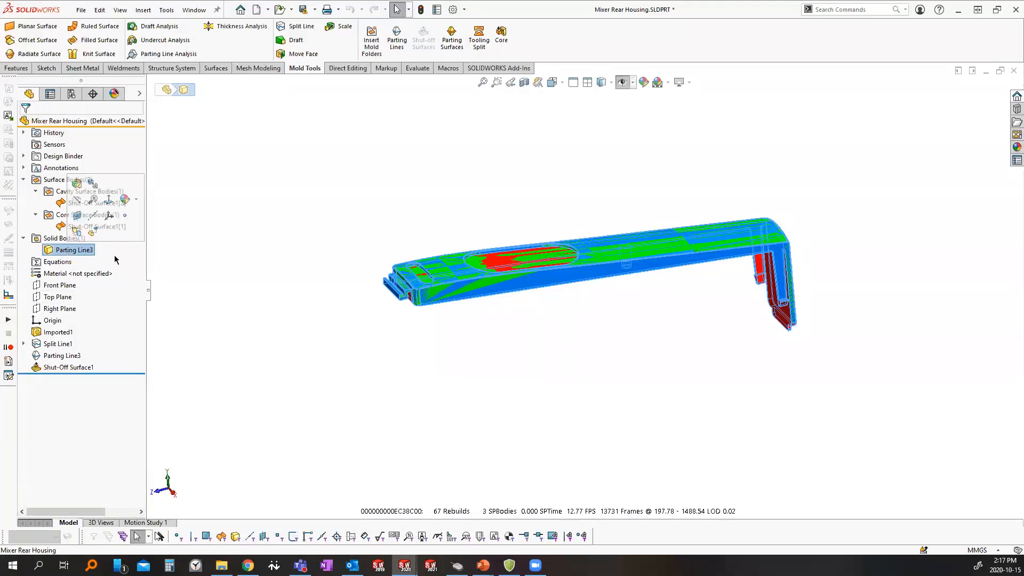
pyautogui.click(452, 38)
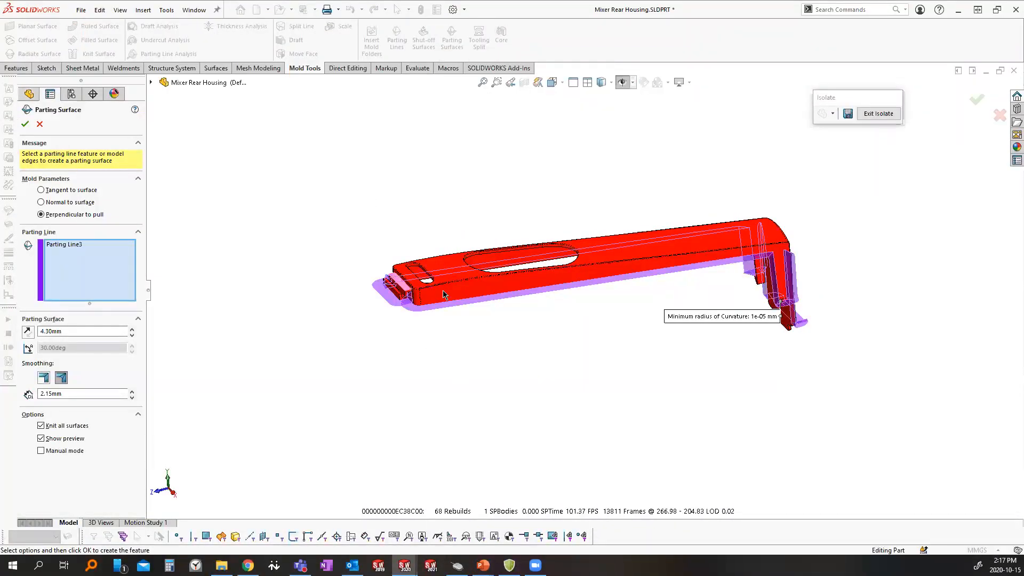
pyautogui.scroll(-3, 446, 297)
pyautogui.scroll(-2, 447, 296)
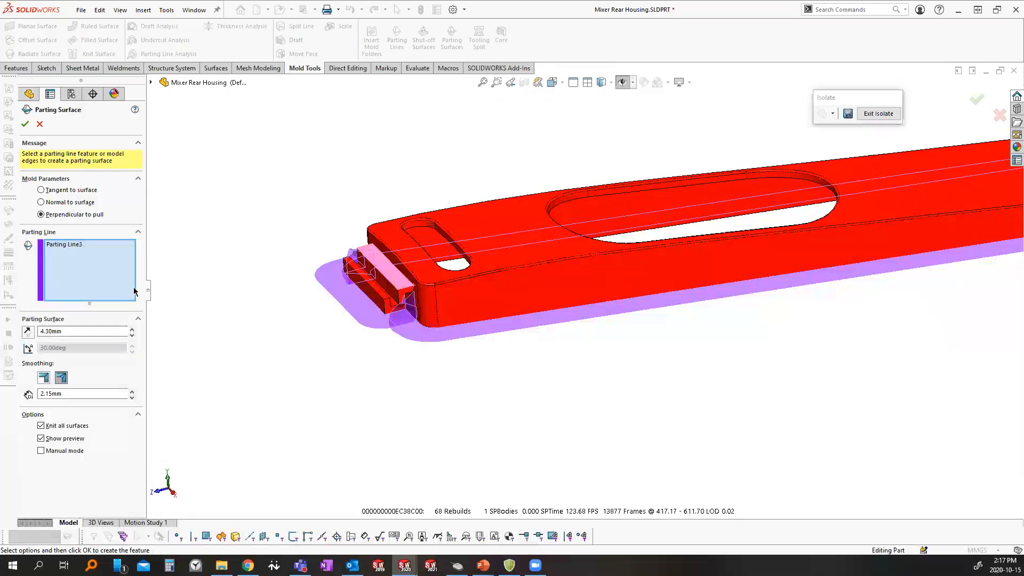
pyautogui.click(76, 246)
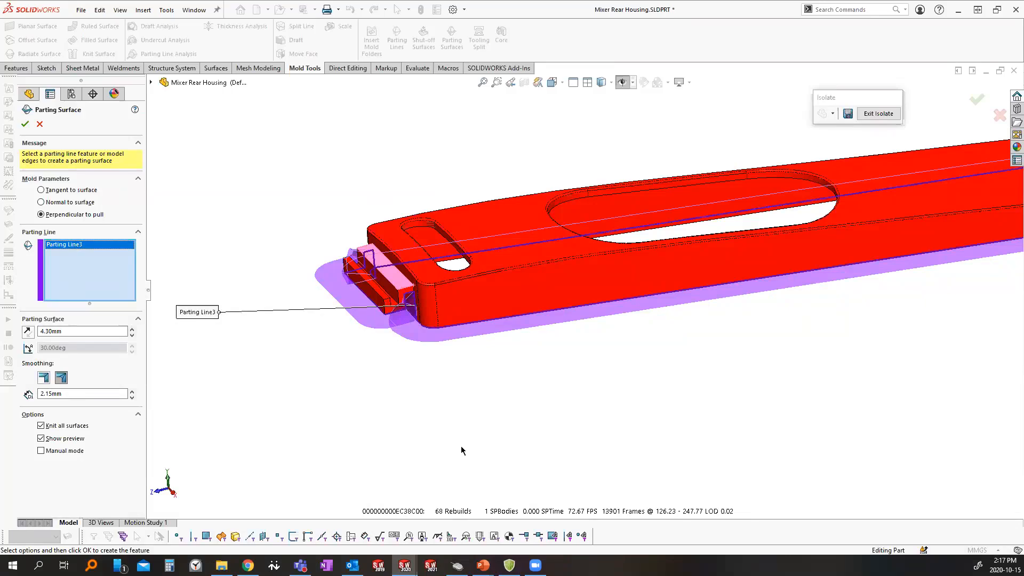
# Examine the parting surface preview where it wraps around the stepped tab at the housing's narrow end
pyautogui.scroll(-1, 472, 317)
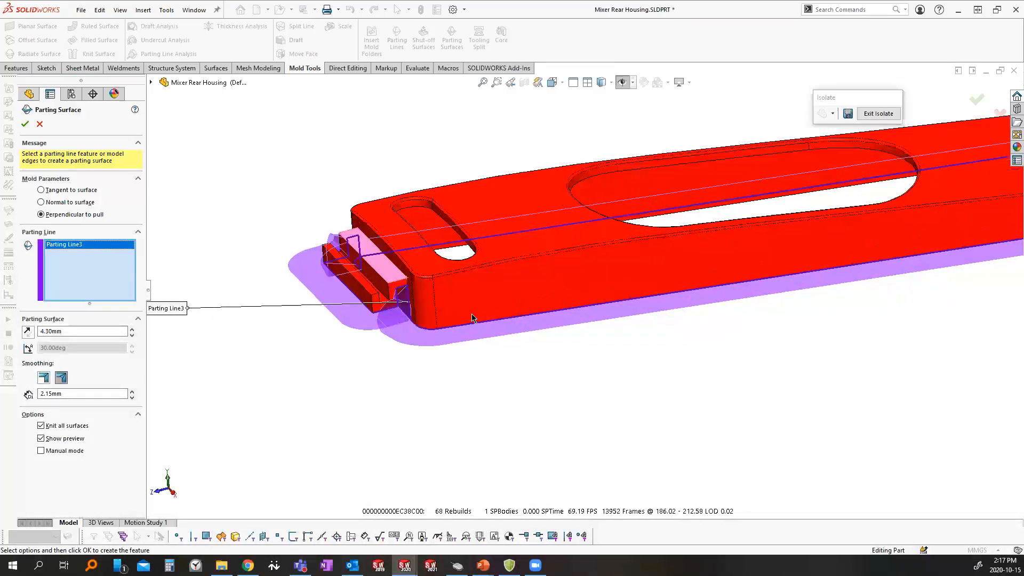
pyautogui.scroll(-3, 480, 316)
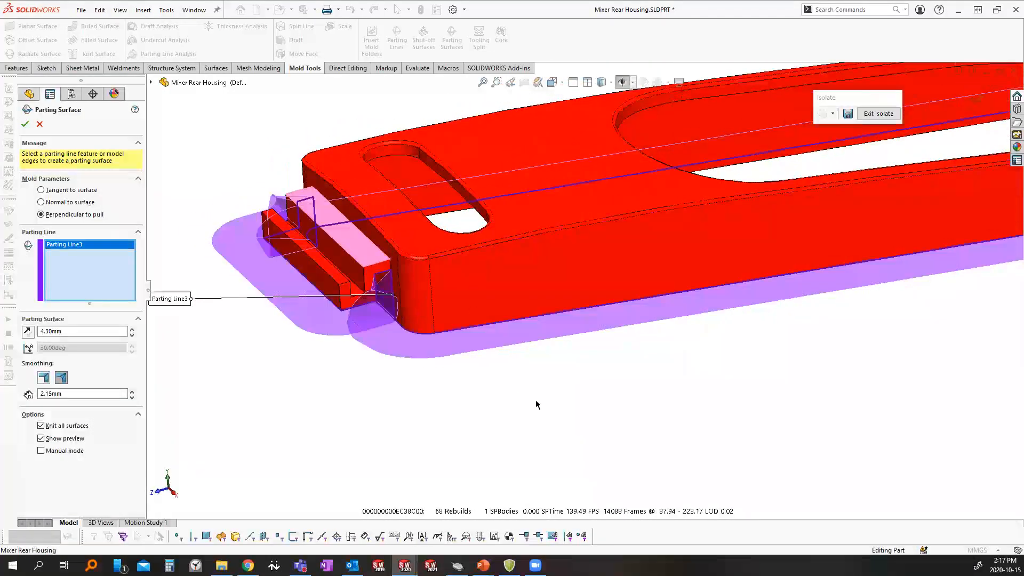
pyautogui.scroll(-3, 424, 325)
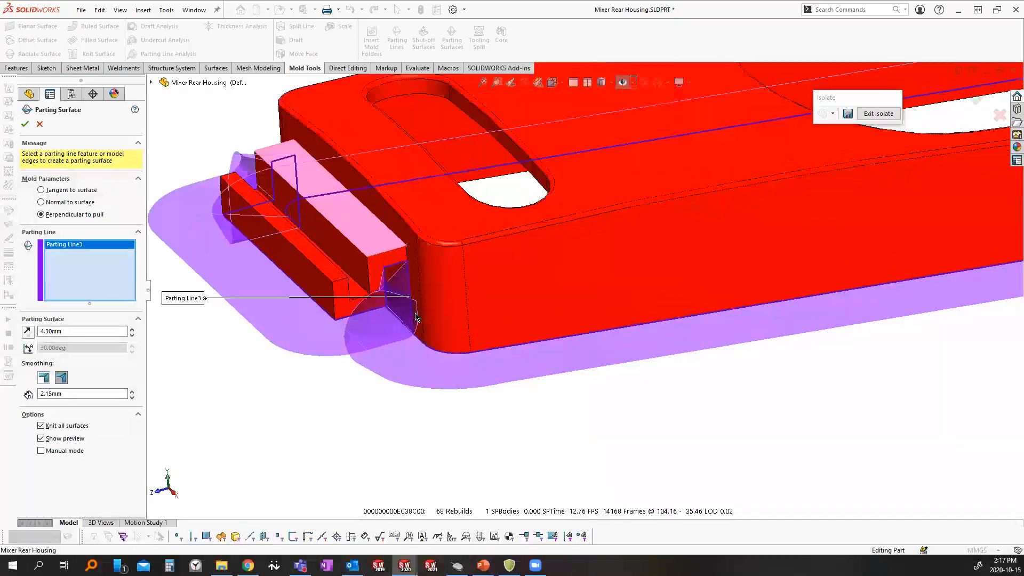
pyautogui.moveTo(424, 326)
pyautogui.mouseDown(button='middle')
pyautogui.moveTo(432, 291)
pyautogui.moveTo(370, 286)
pyautogui.moveTo(496, 310)
pyautogui.moveTo(447, 288)
pyautogui.moveTo(435, 315)
pyautogui.mouseUp(button='middle')
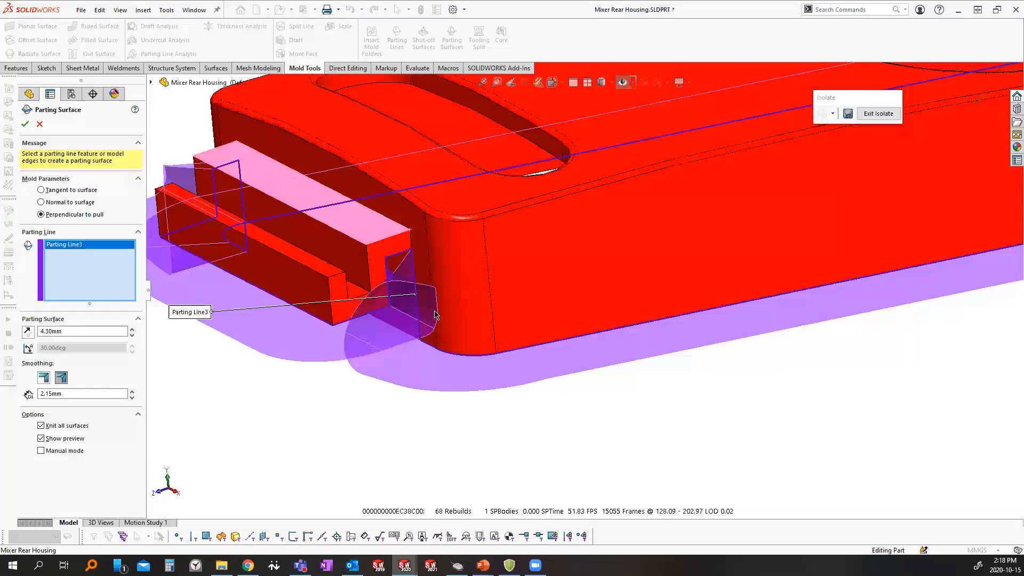
pyautogui.scroll(-1, 434, 322)
pyautogui.scroll(3, 443, 343)
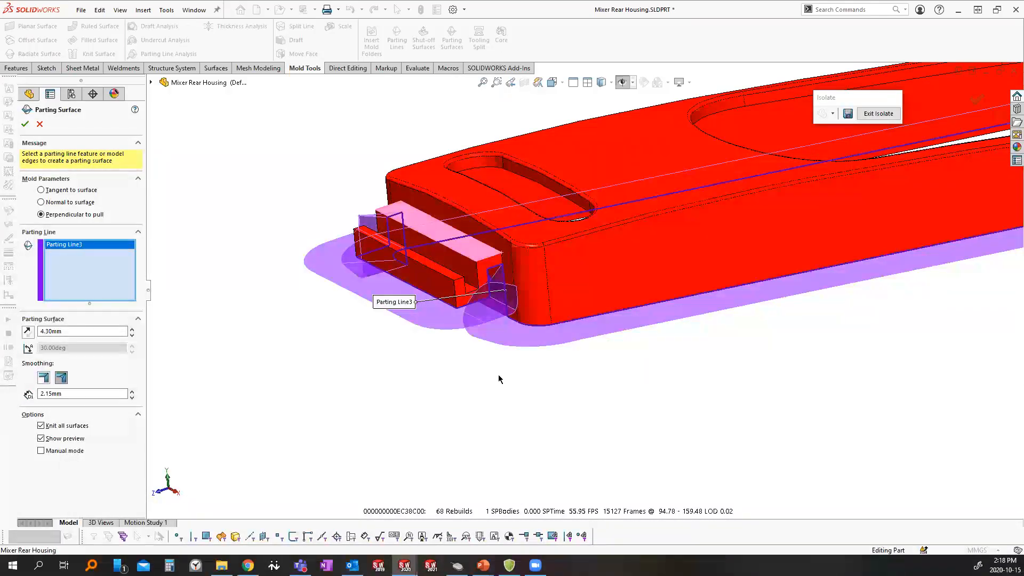
pyautogui.moveTo(693, 302); pyautogui.dragTo(586, 471)
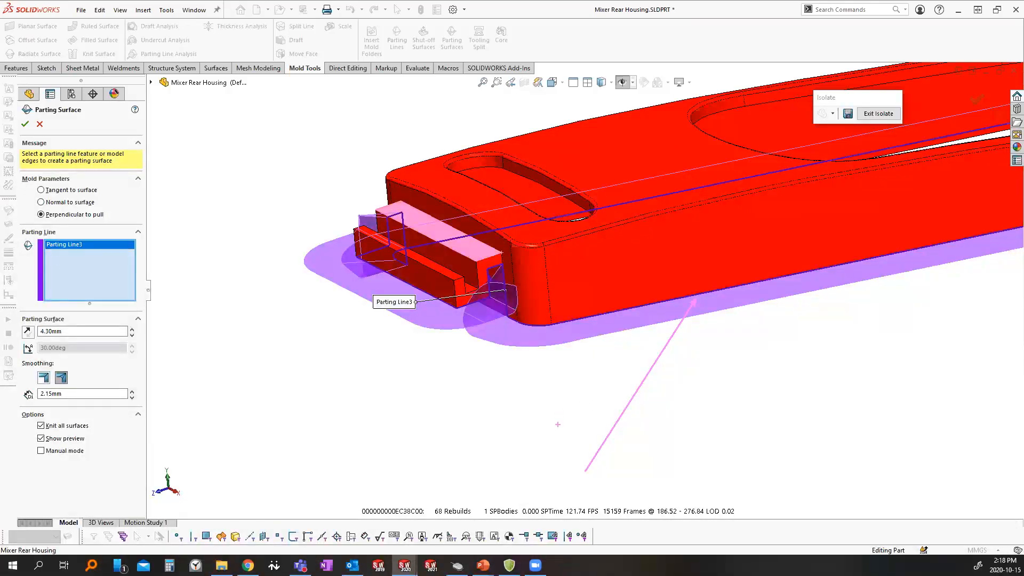
pyautogui.press('Escape')
pyautogui.scroll(7, 853, 305)
pyautogui.scroll(-8, 852, 265)
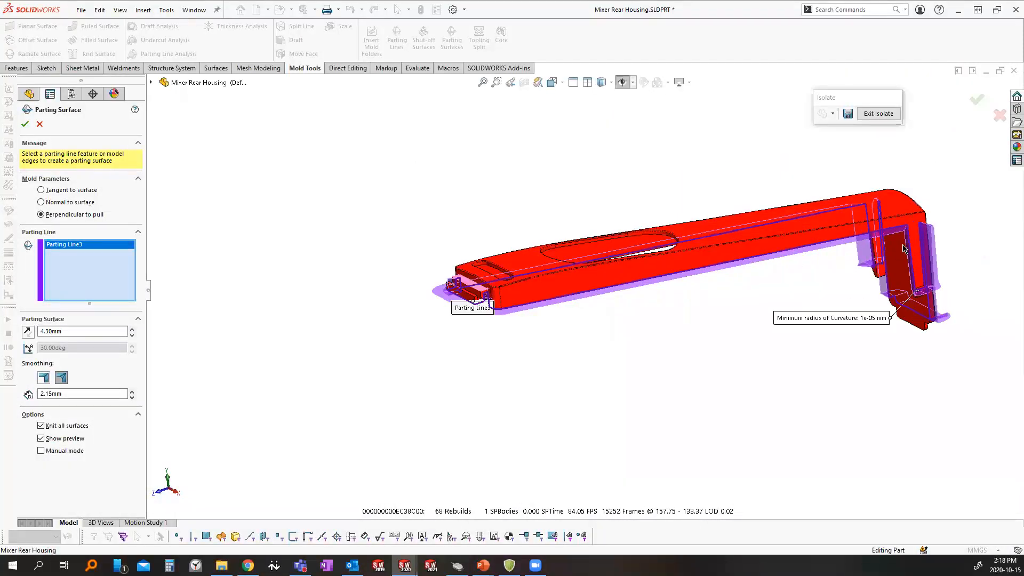
# Examine the parting surface preview along the housing's downward leg and at the stepped tab, and cancel the Parting Surface
pyautogui.scroll(-6, 839, 232)
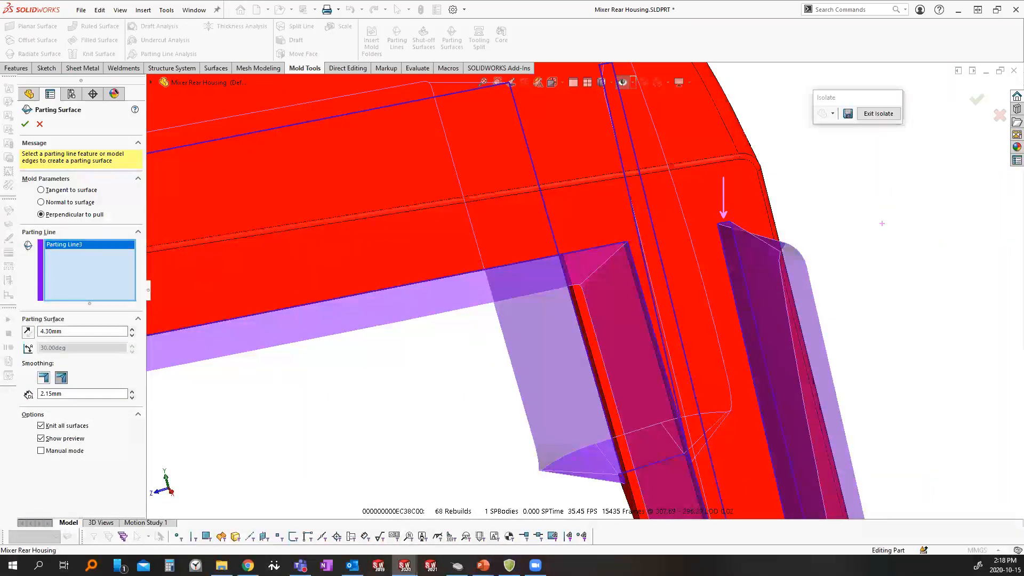
pyautogui.scroll(5, 688, 389)
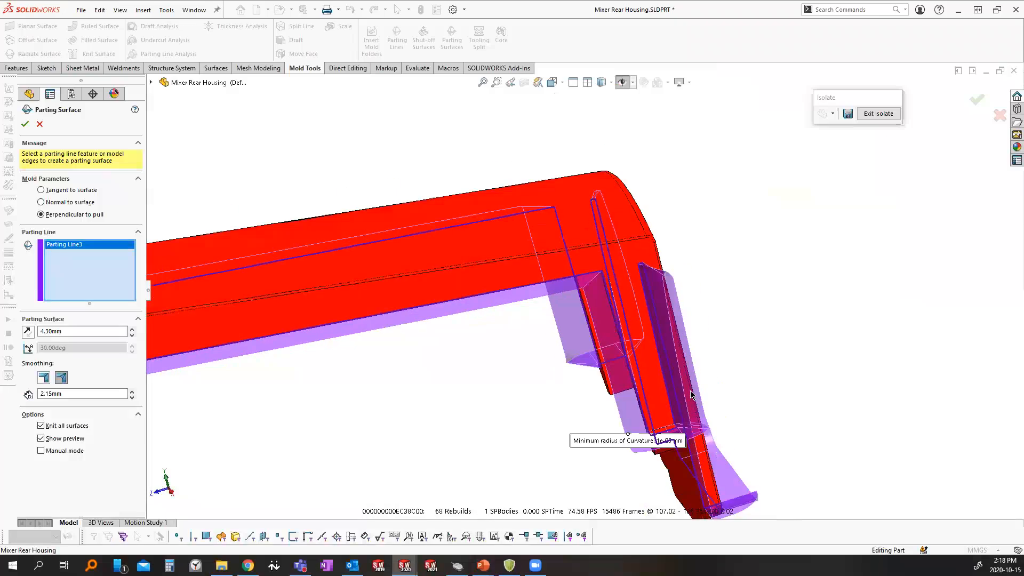
pyautogui.moveTo(688, 390); pyautogui.dragTo(484, 378, button='middle')
pyautogui.scroll(-5, 455, 347)
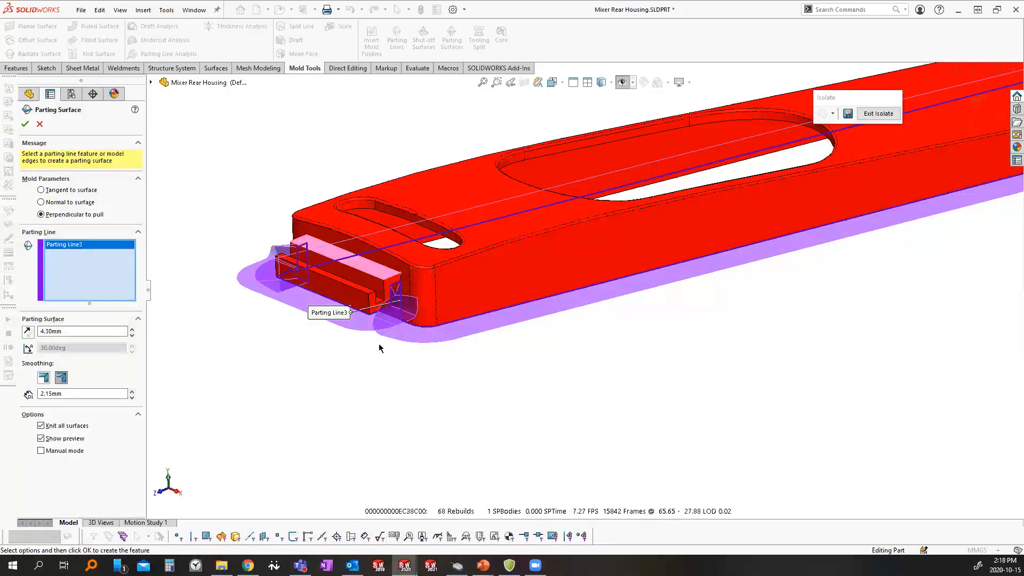
pyautogui.click(41, 126)
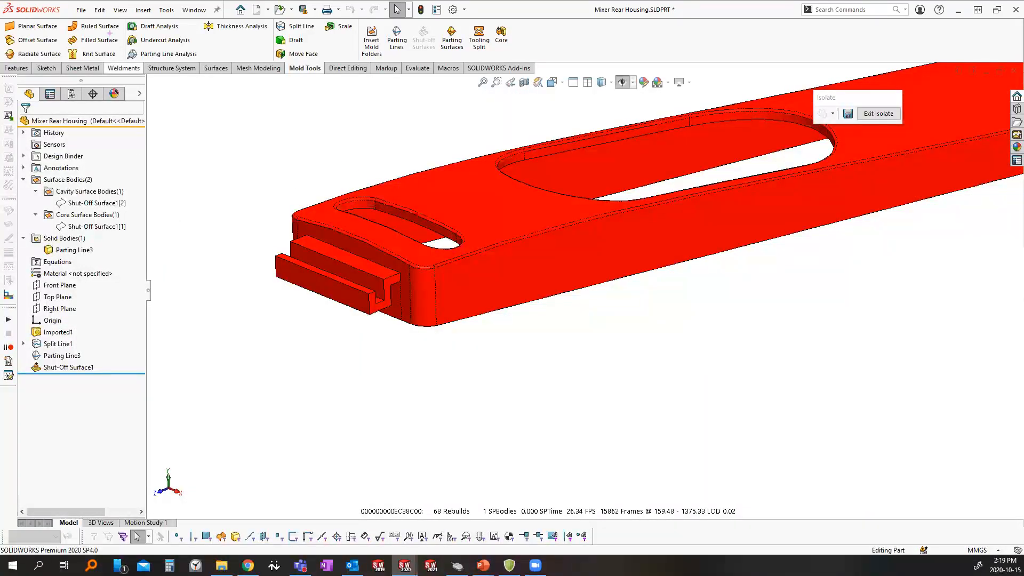
# Set up a Ruled Surface perpendicular to vector, using the tab's upper face as reference and three lower edges around the corner and long side
pyautogui.moveTo(112, 33); pyautogui.dragTo(200, 211)
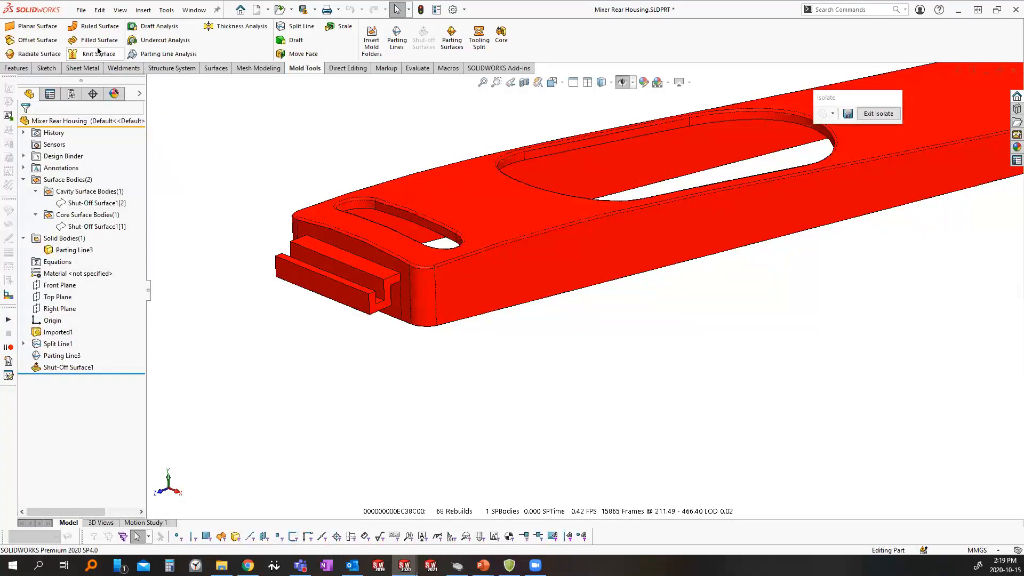
pyautogui.click(85, 28)
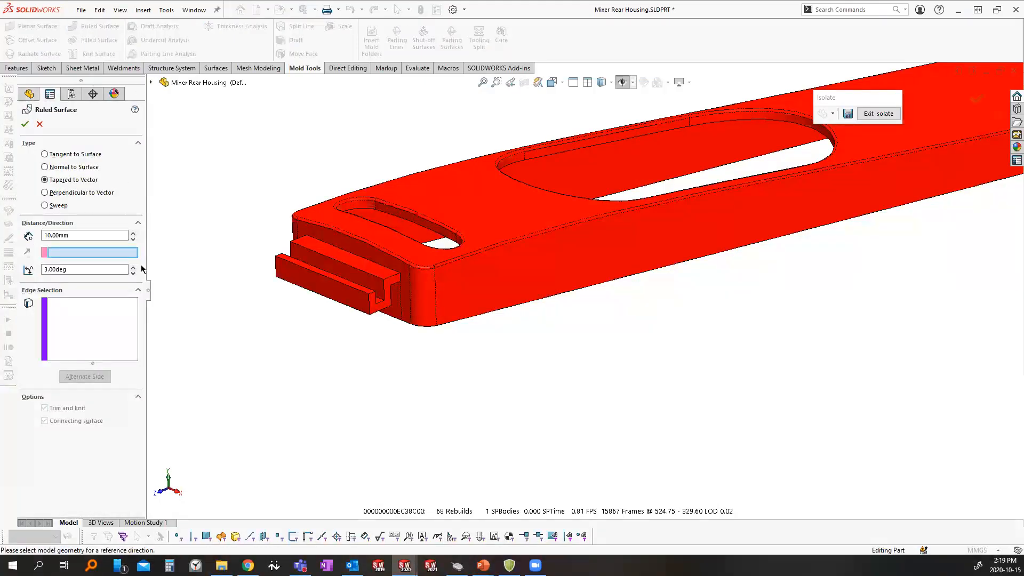
pyautogui.click(53, 194)
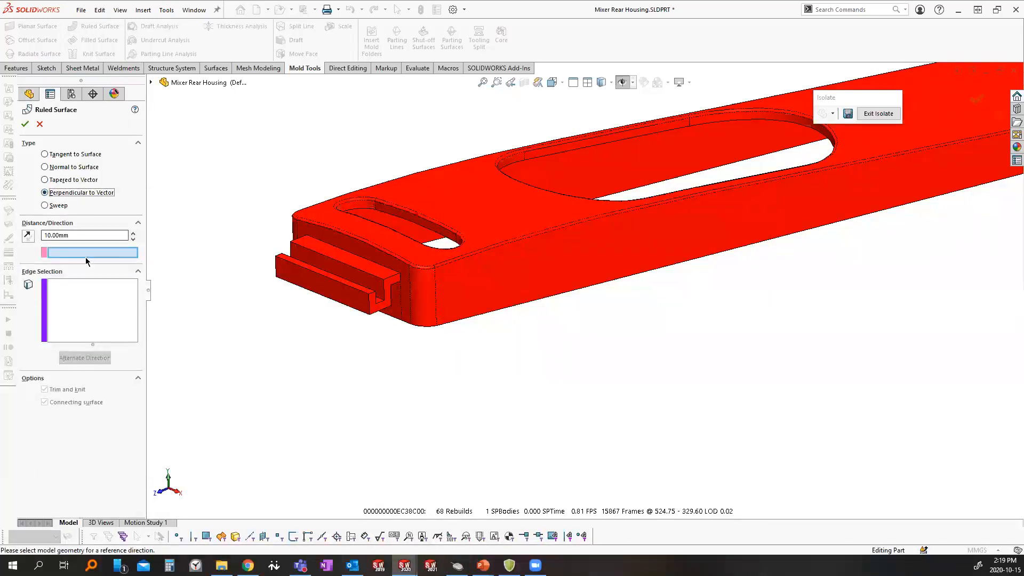
pyautogui.click(365, 260)
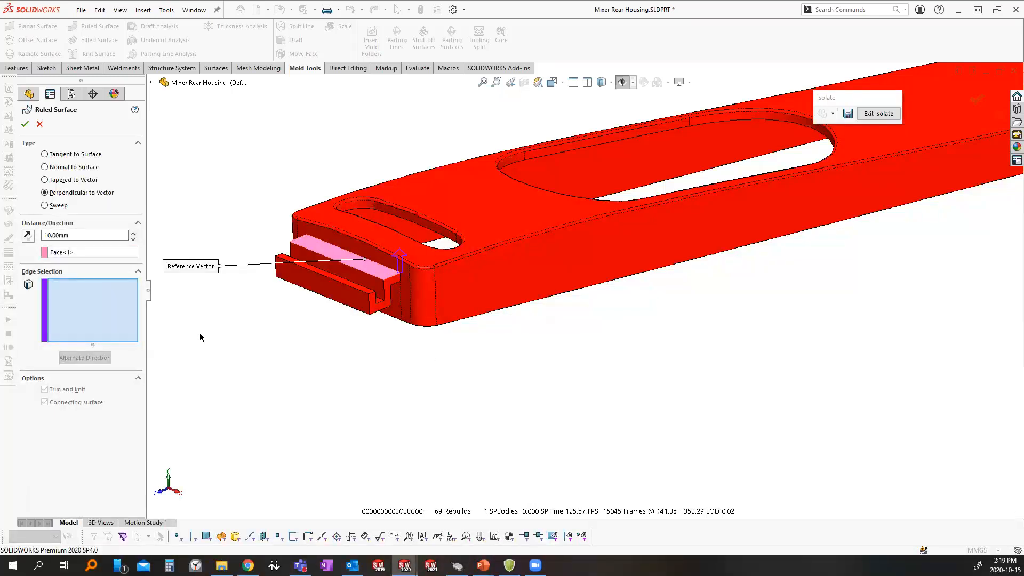
pyautogui.click(104, 328)
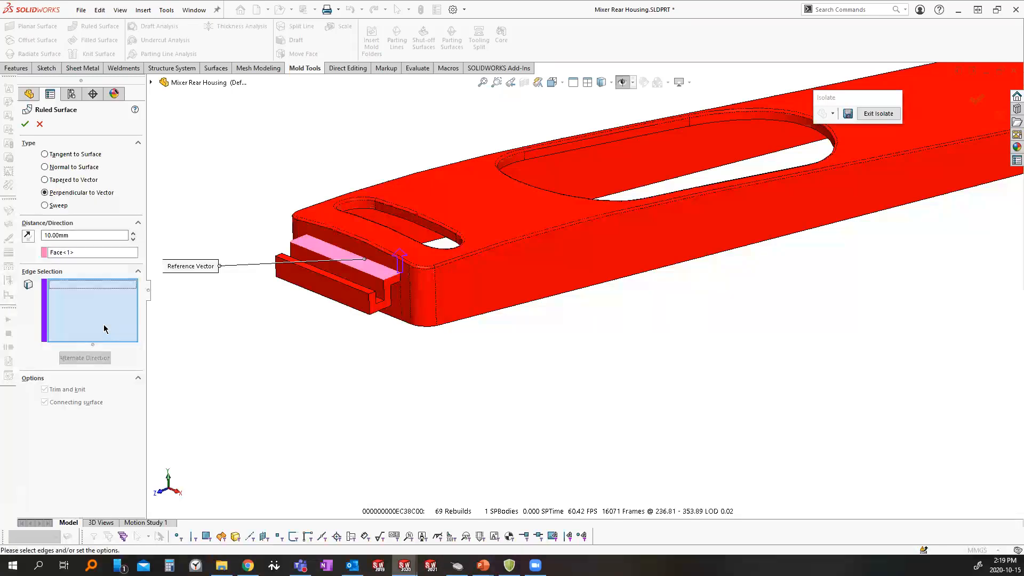
pyautogui.click(407, 325)
pyautogui.click(426, 326)
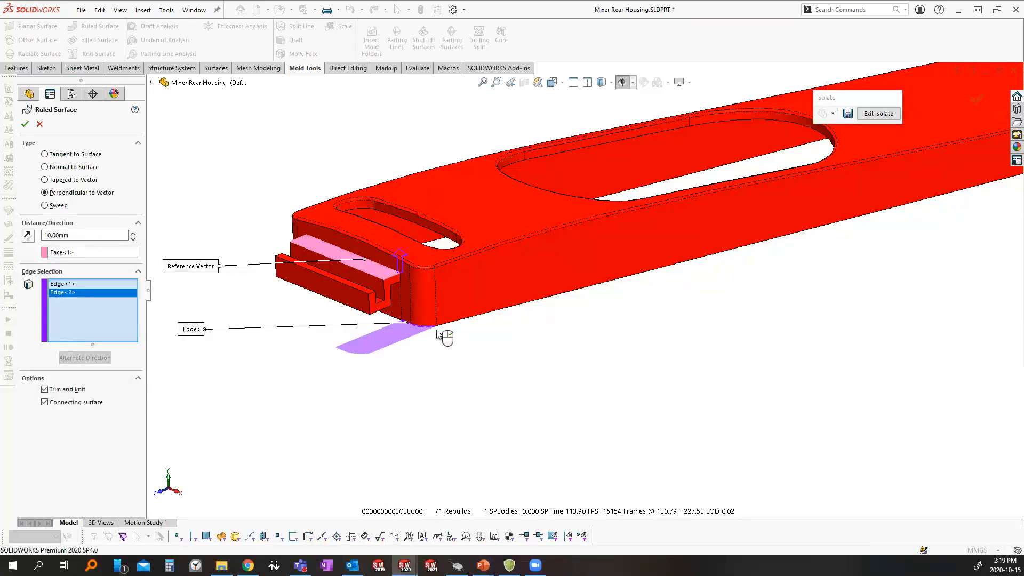
pyautogui.click(451, 329)
# Set the ruled surface's distance to 25 mm
pyautogui.scroll(5, 609, 311)
pyautogui.moveTo(691, 273); pyautogui.dragTo(707, 245, button='middle')
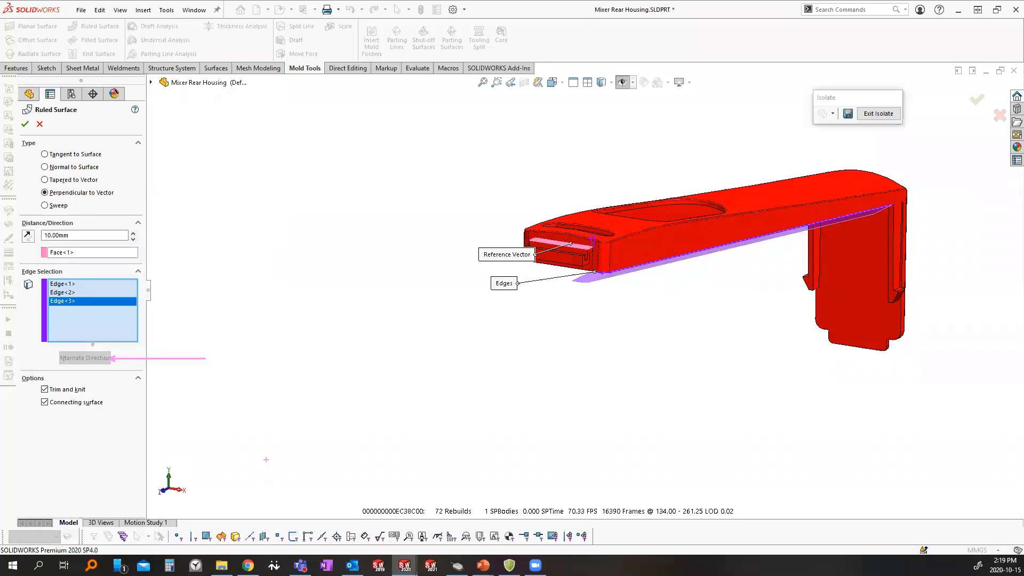
pyautogui.press('Escape')
pyautogui.moveTo(73, 236); pyautogui.dragTo(9, 223)
pyautogui.write('25')
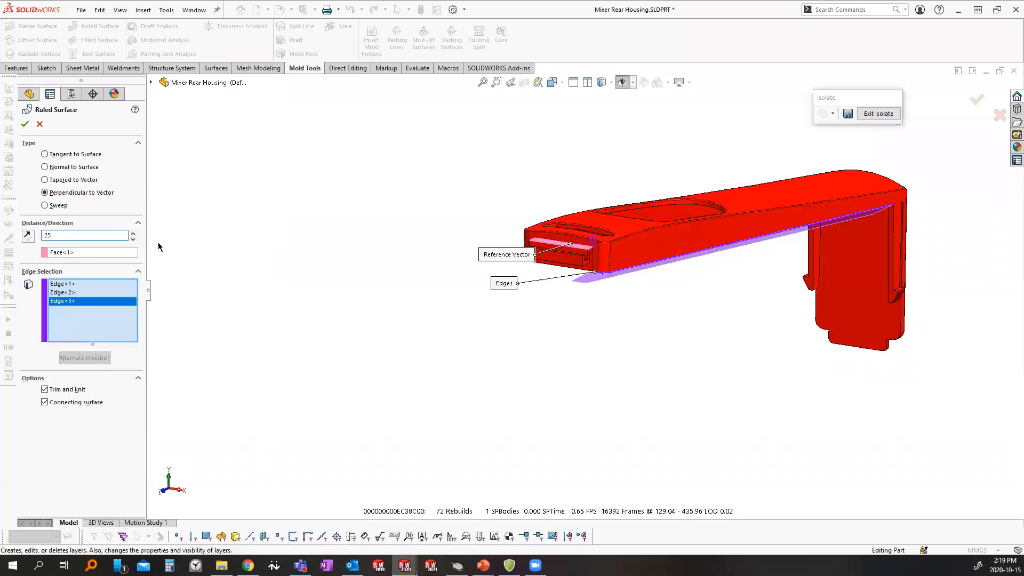
pyautogui.press('Return')
# Alternate the ruled surface's direction for all three selected edges so it extends outward from the housing
pyautogui.moveTo(732, 209); pyautogui.dragTo(757, 241, button='middle')
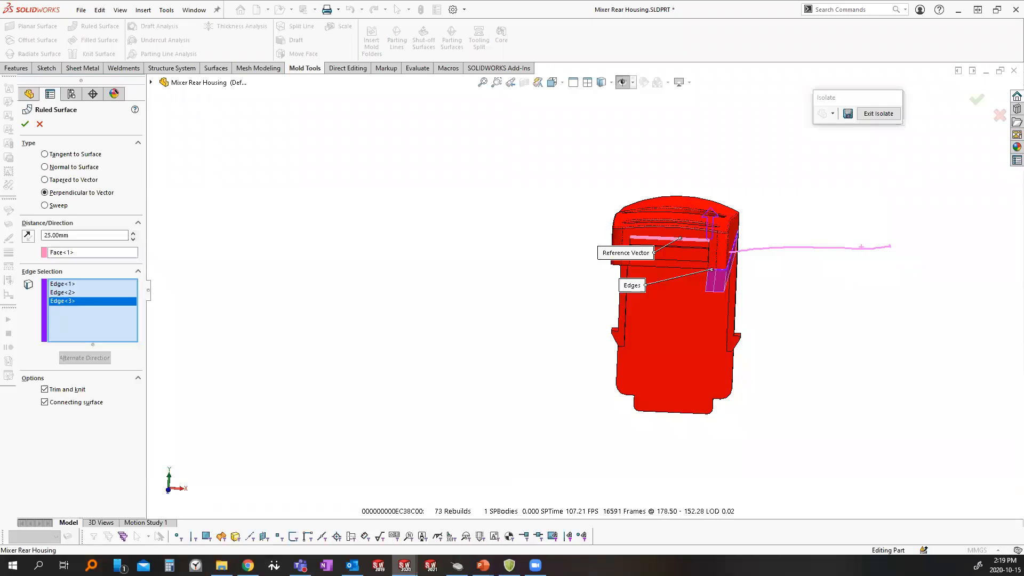
pyautogui.keyDown('shift'); pyautogui.click(65, 286); pyautogui.keyUp('shift')
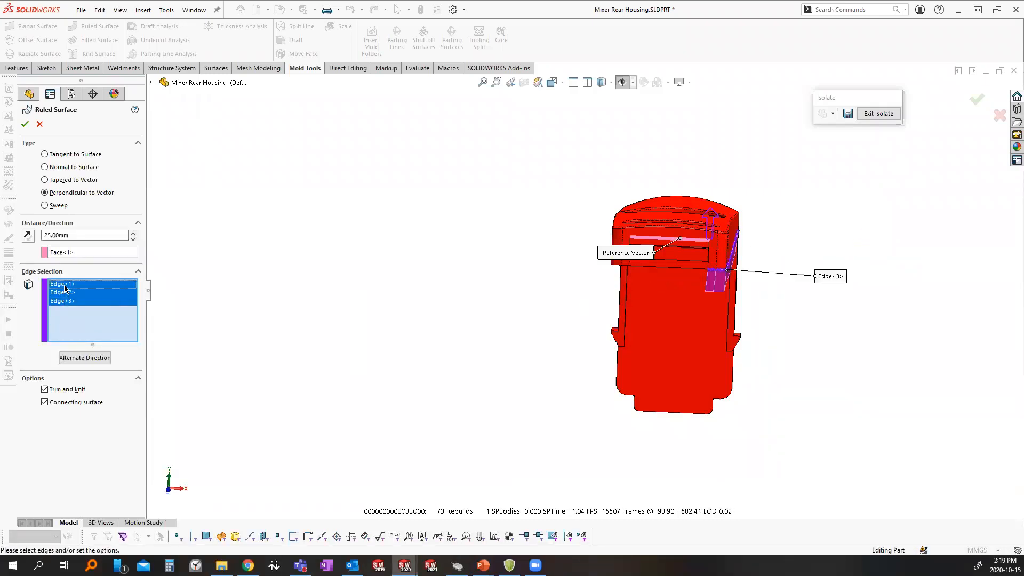
pyautogui.click(86, 359)
pyautogui.moveTo(682, 298); pyautogui.dragTo(706, 419, button='middle')
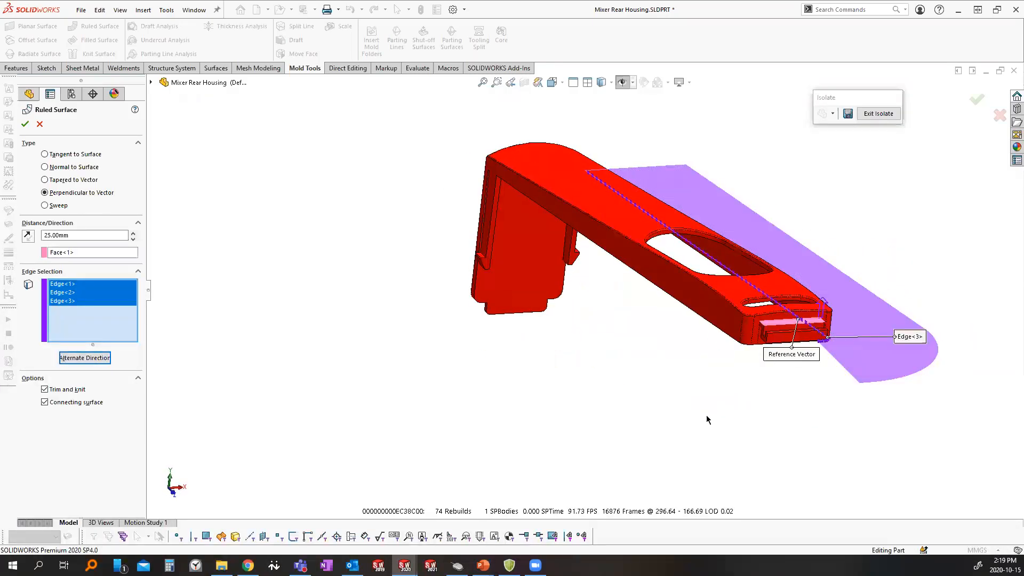
# Add the three lower edges around the opposite end corner and along the opposite long side to the ruled surface
pyautogui.scroll(-5, 744, 352)
pyautogui.scroll(-2, 744, 352)
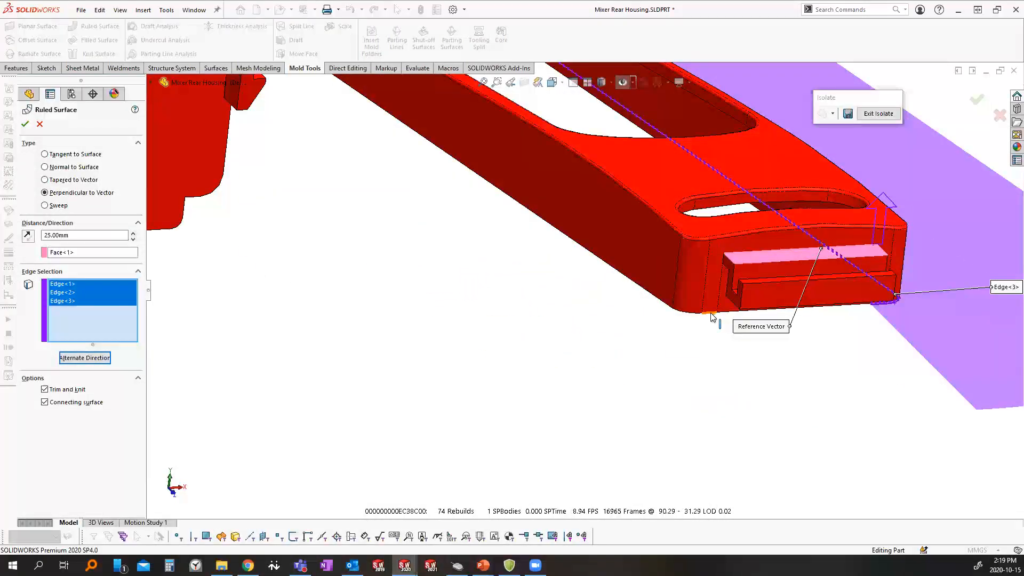
pyautogui.click(696, 313)
pyautogui.click(686, 318)
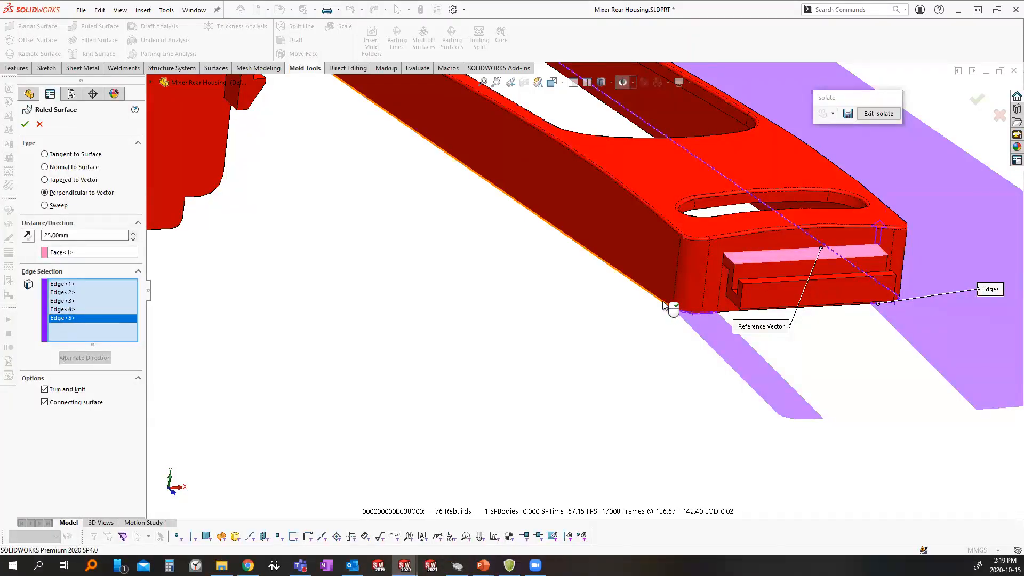
pyautogui.click(671, 306)
pyautogui.scroll(3, 617, 360)
pyautogui.scroll(1, 611, 356)
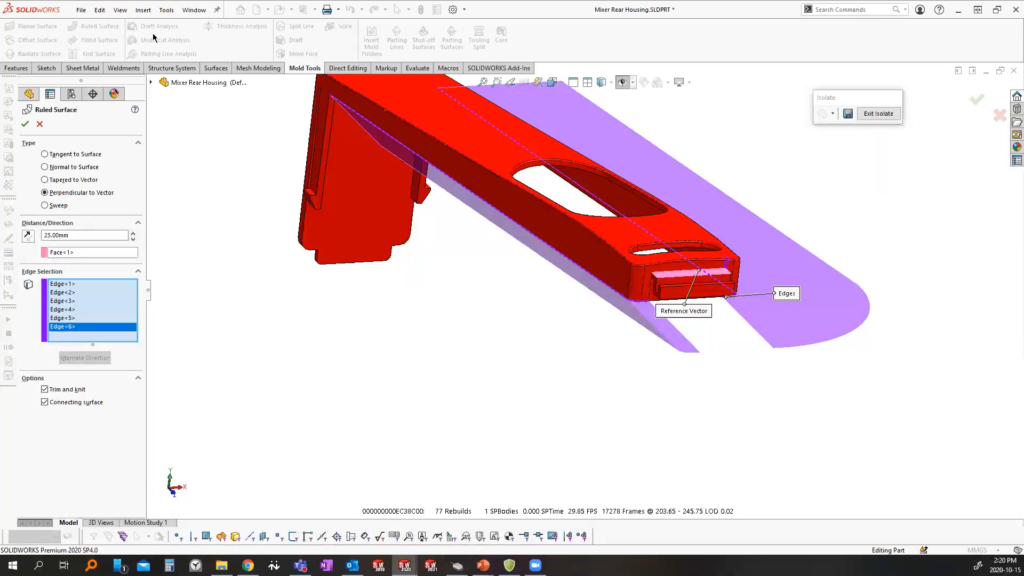
# Alternate the ruled surface's direction for the three opposite-side edges, Edge<4> to Edge<6>, so it extends outward from the housing
pyautogui.click(151, 82)
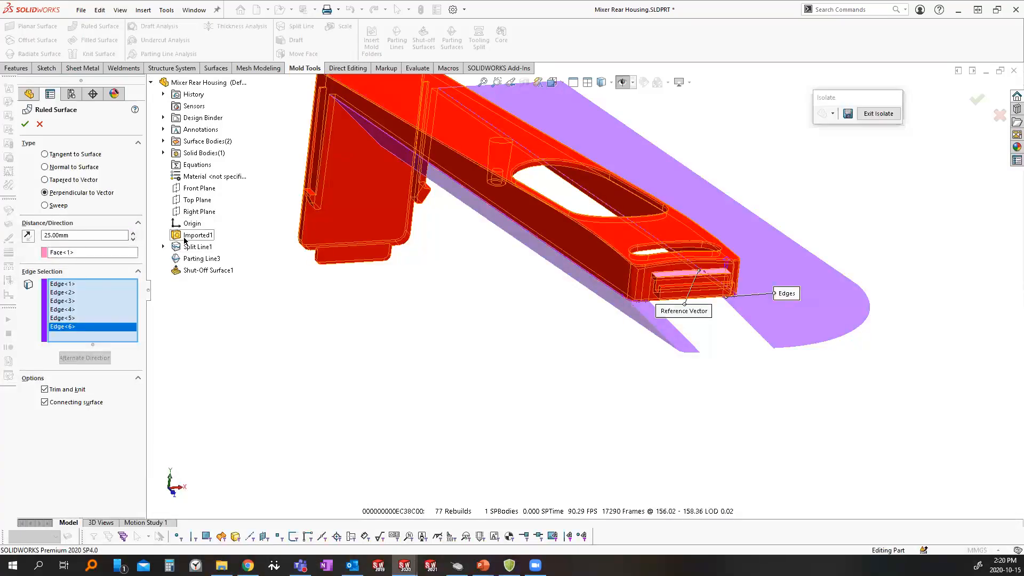
pyautogui.click(151, 83)
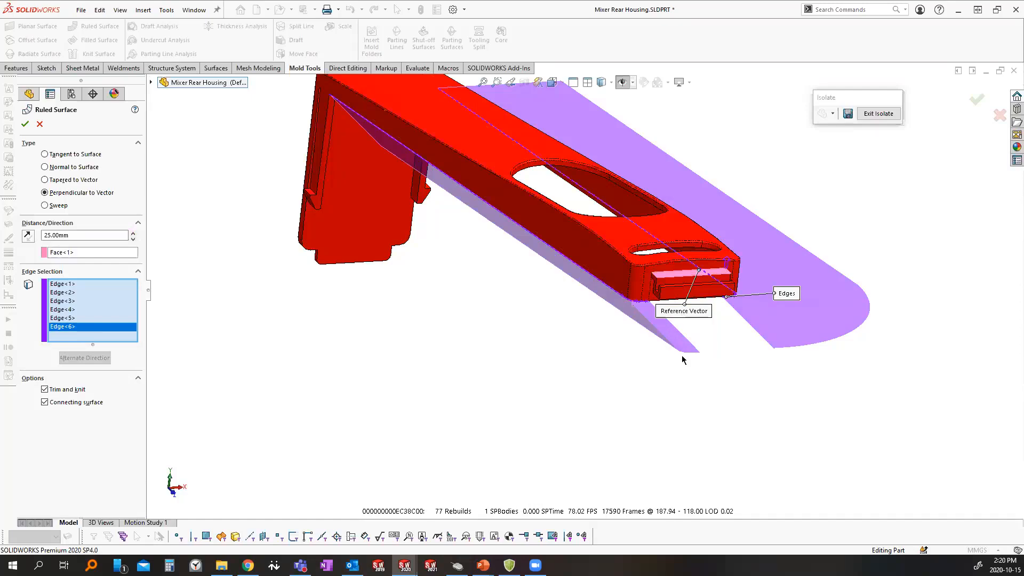
pyautogui.scroll(-2, 691, 355)
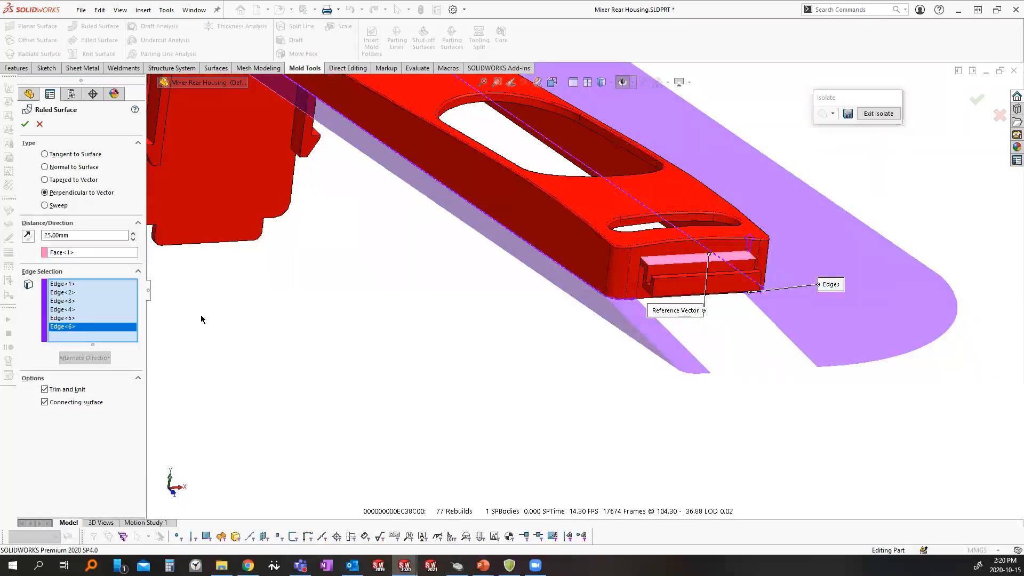
pyautogui.keyDown('shift'); pyautogui.click(68, 312); pyautogui.keyUp('shift')
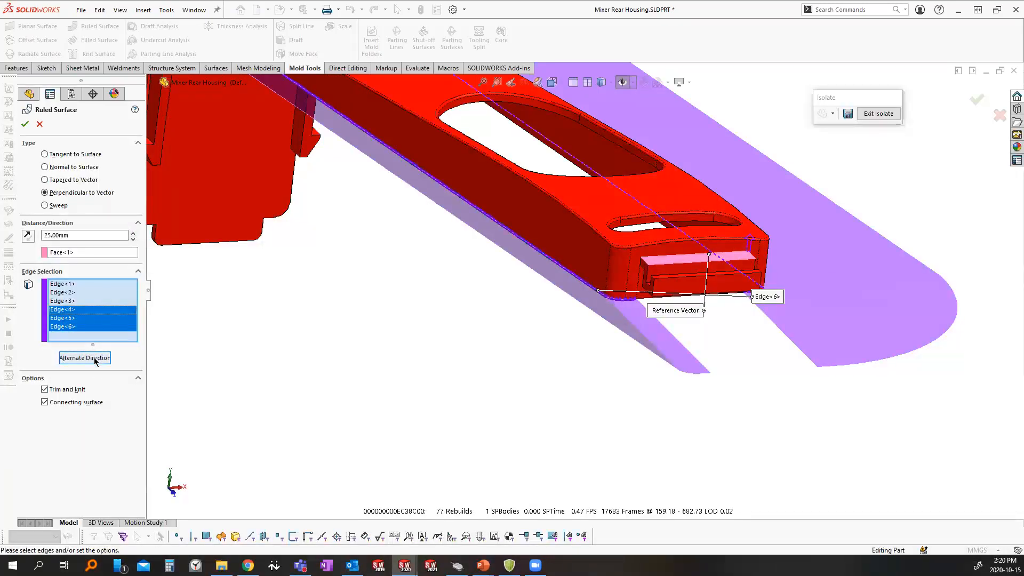
pyautogui.click(95, 359)
pyautogui.moveTo(265, 377); pyautogui.dragTo(613, 256, button='middle')
pyautogui.click(72, 337)
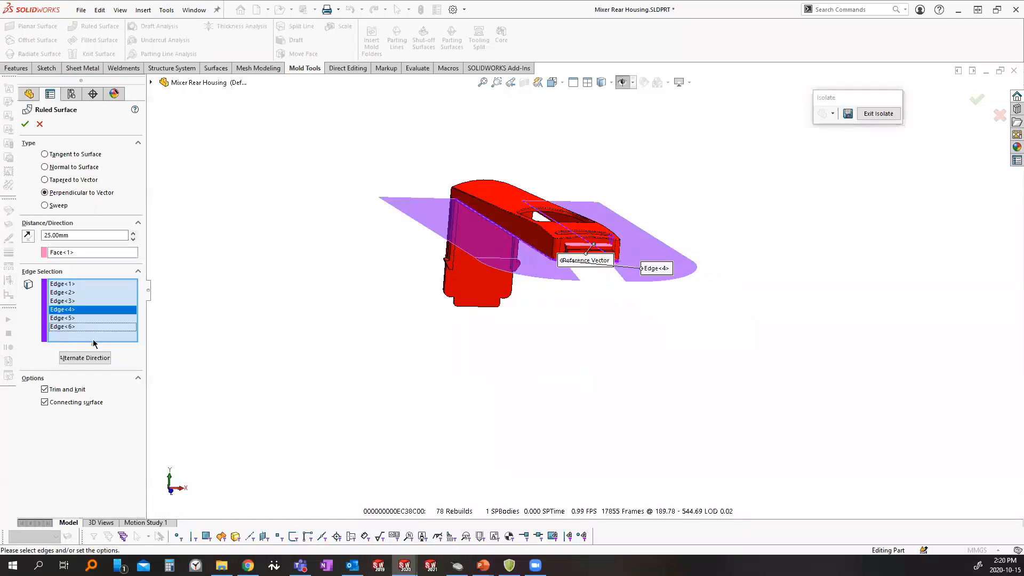
# Add the tab's lower front edge to the ruled surface and alternate its direction so it extends outward
pyautogui.scroll(-8, 601, 252)
pyautogui.moveTo(523, 320); pyautogui.dragTo(625, 318, button='middle')
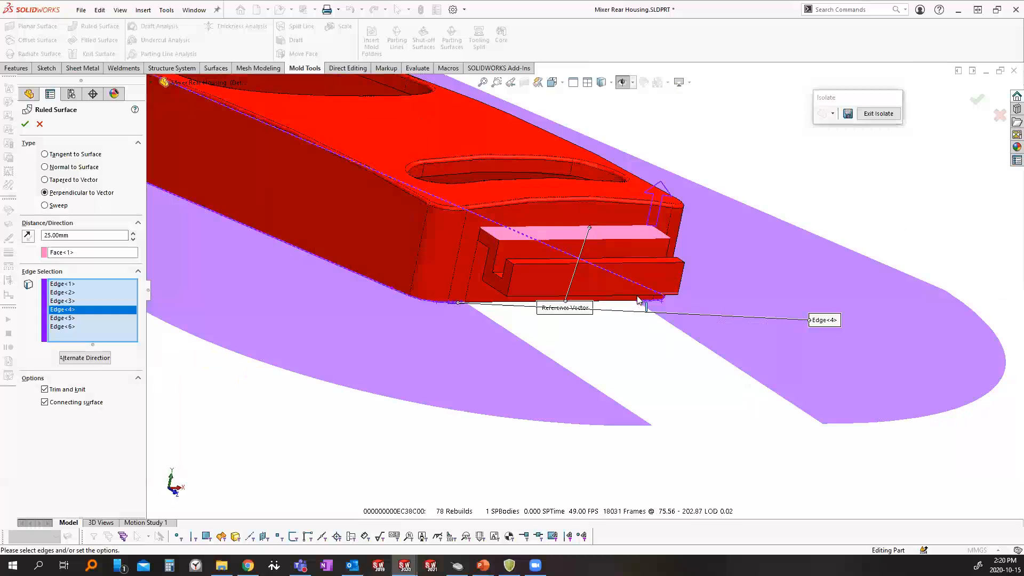
pyautogui.click(635, 297)
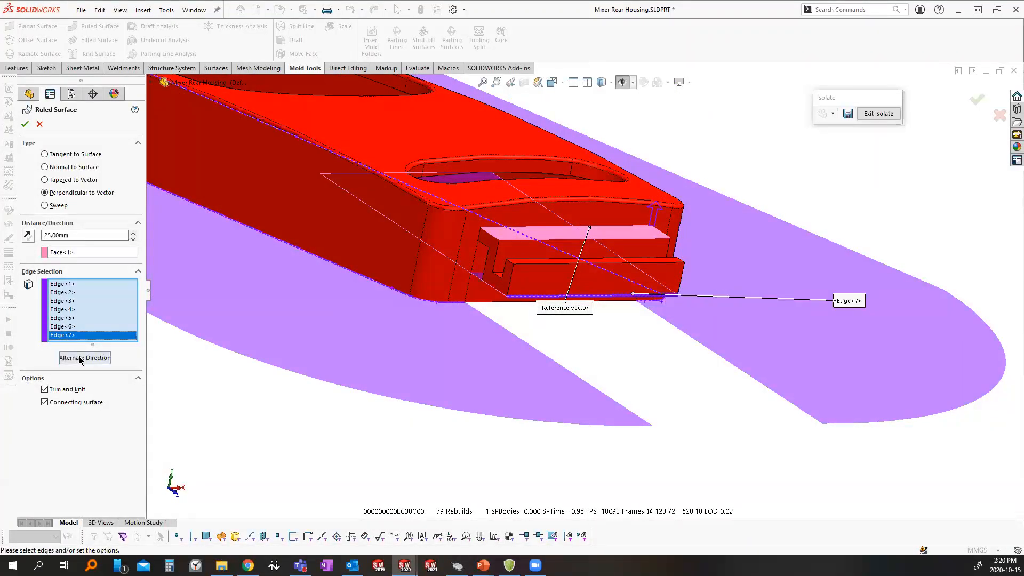
pyautogui.click(85, 358)
# Add the snap arm's outer edge, its hook edge and its slot-side edge to the ruled surface, alternating direction for the slot-side edge
pyautogui.moveTo(555, 356); pyautogui.dragTo(518, 302, button='middle')
pyautogui.scroll(10, 517, 301)
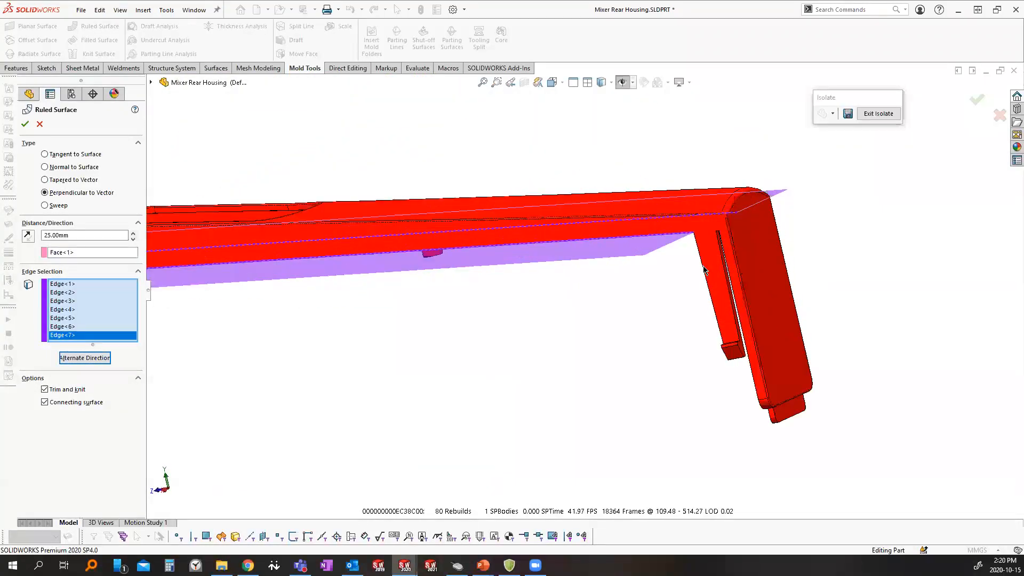
pyautogui.click(654, 261)
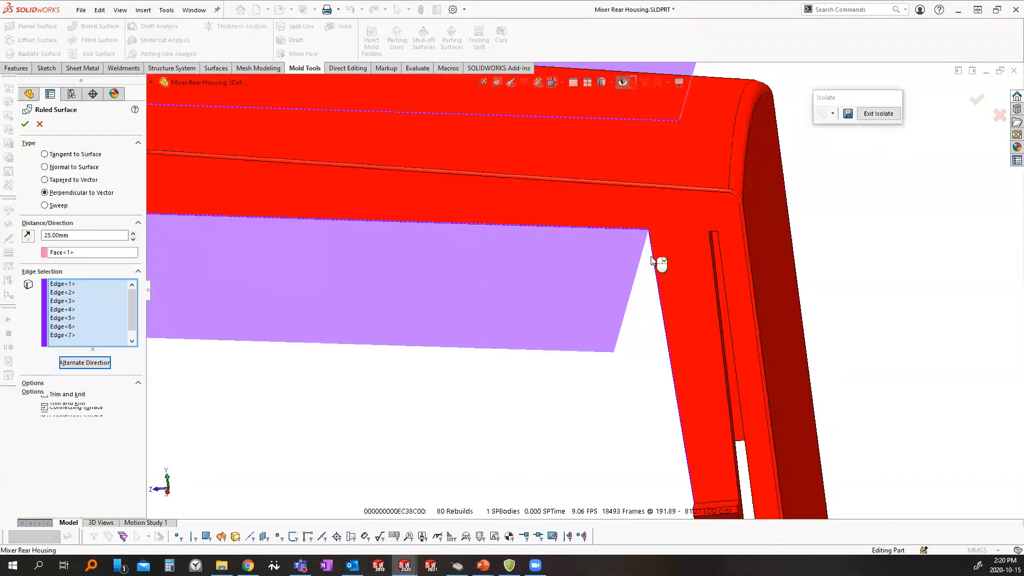
pyautogui.scroll(5, 688, 421)
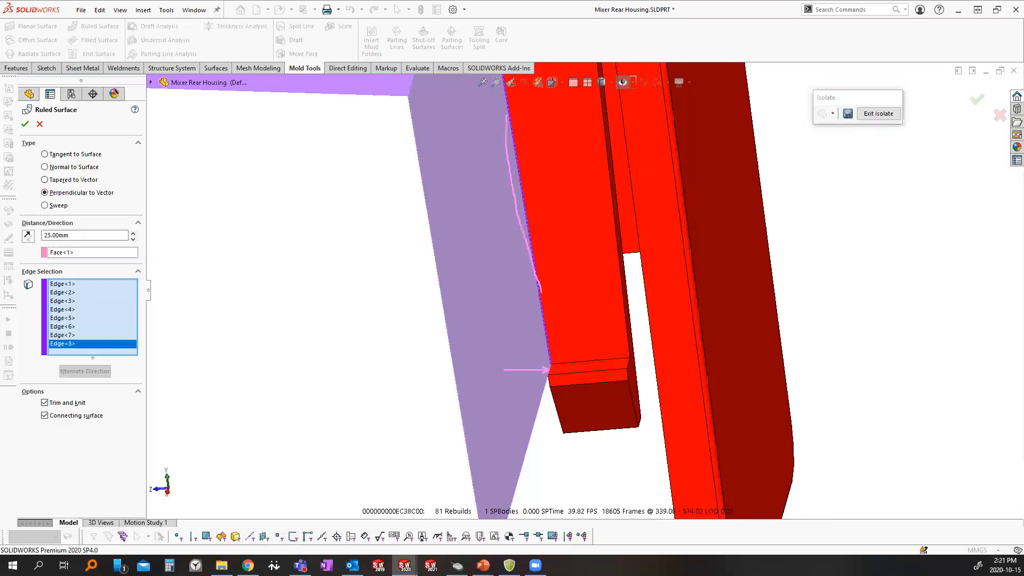
pyautogui.moveTo(476, 277); pyautogui.dragTo(519, 315)
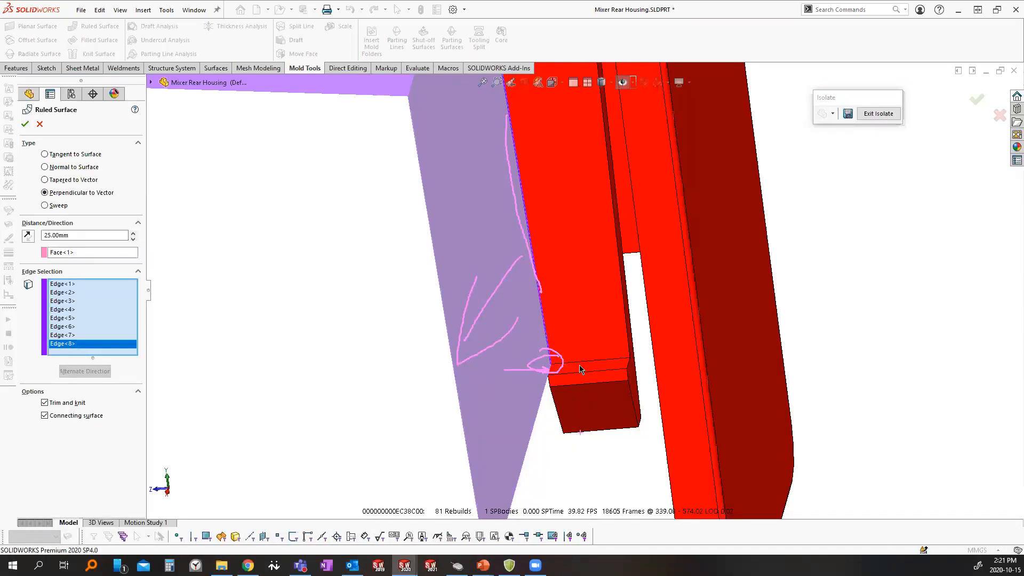
pyautogui.click(579, 372)
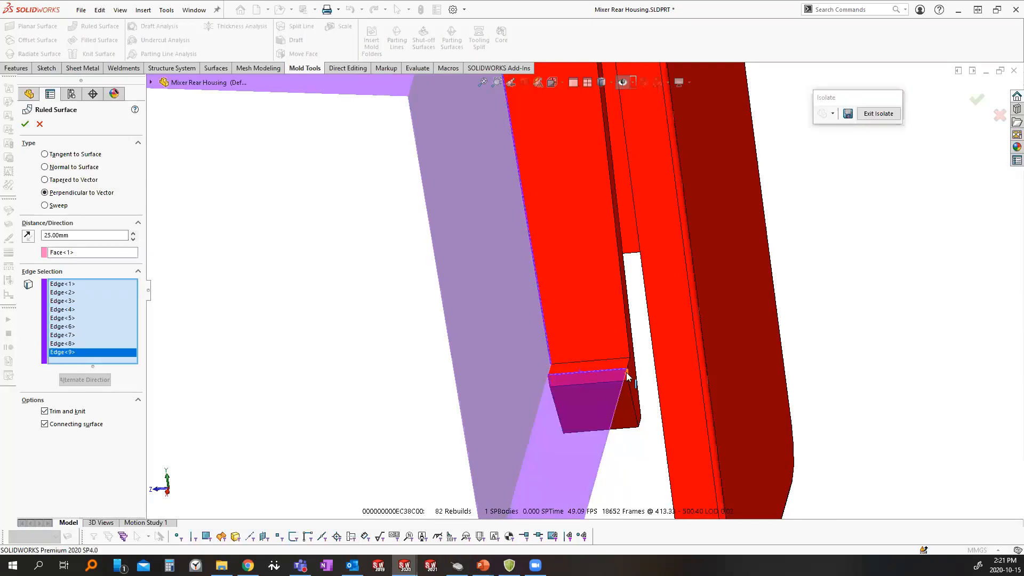
pyautogui.click(628, 341)
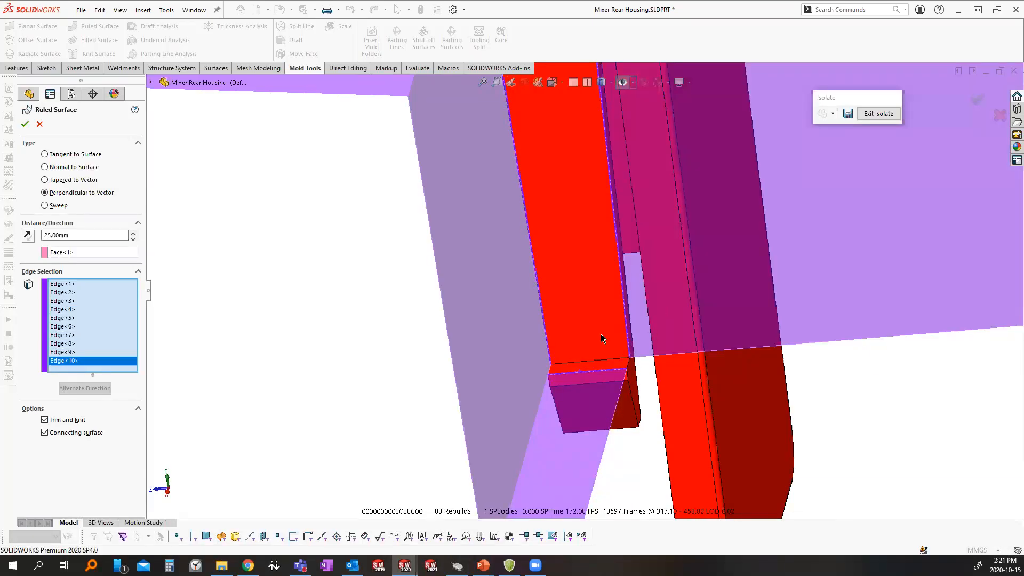
pyautogui.click(78, 388)
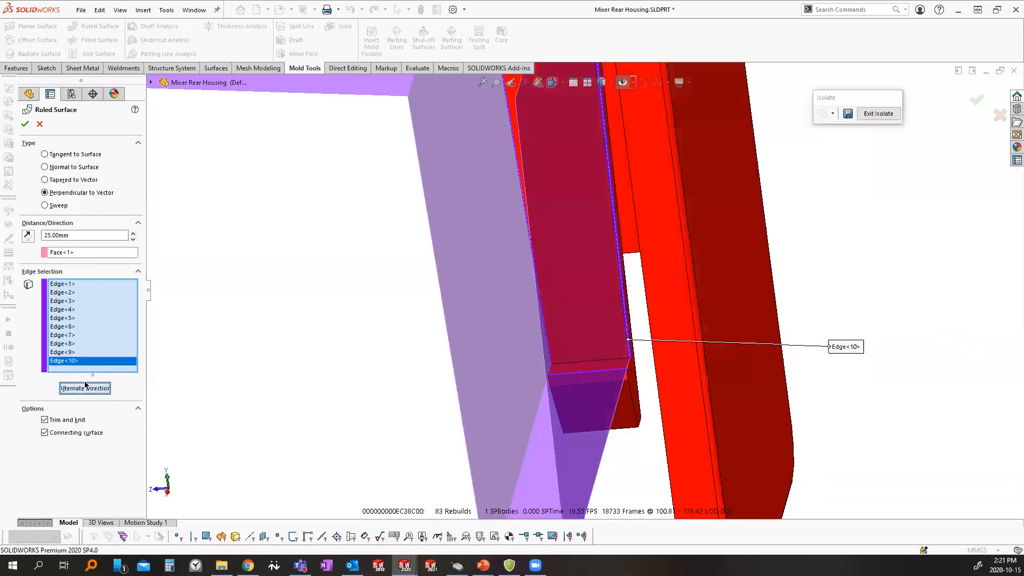
# Add the slot's short top edge and its opposite long edge to the ruled surface, alternating the direction for each
pyautogui.scroll(6, 569, 219)
pyautogui.scroll(-8, 594, 155)
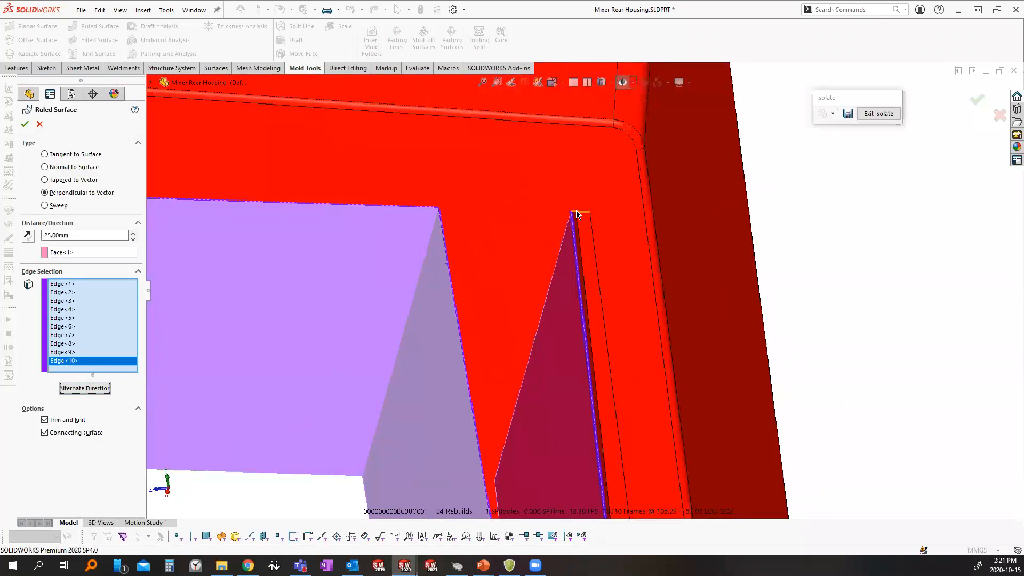
pyautogui.scroll(-6, 577, 220)
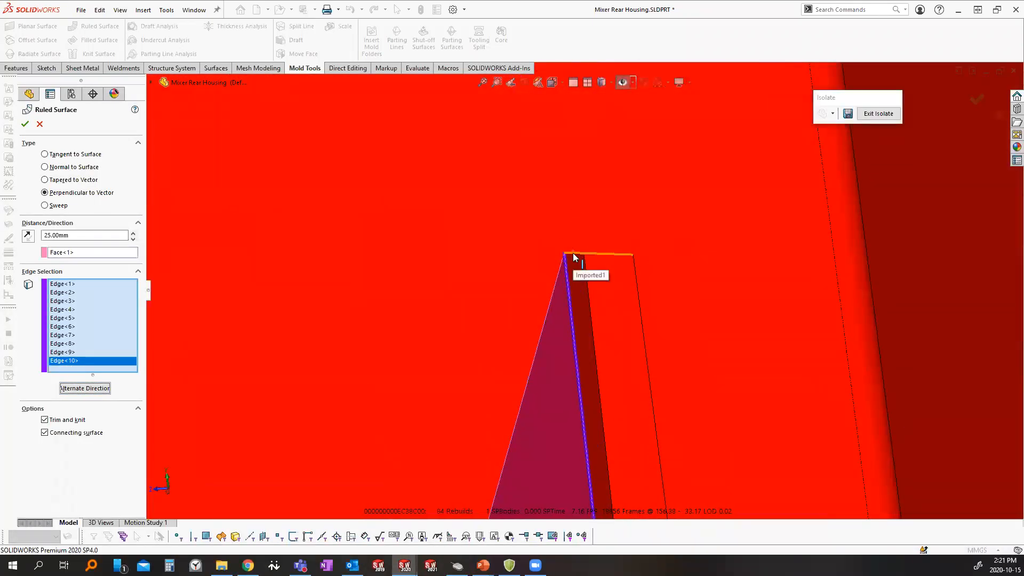
pyautogui.click(574, 256)
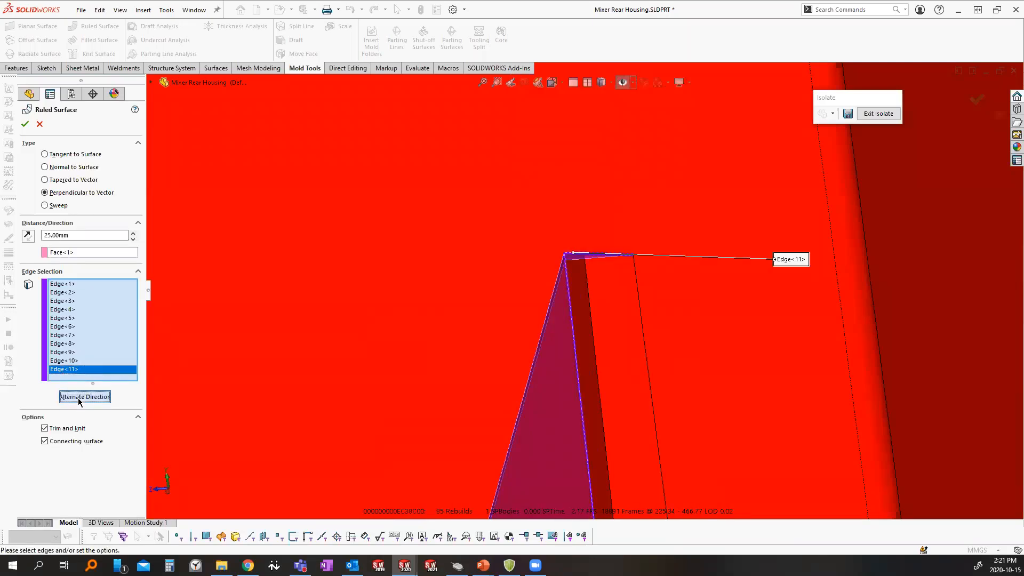
pyautogui.click(80, 397)
pyautogui.click(637, 285)
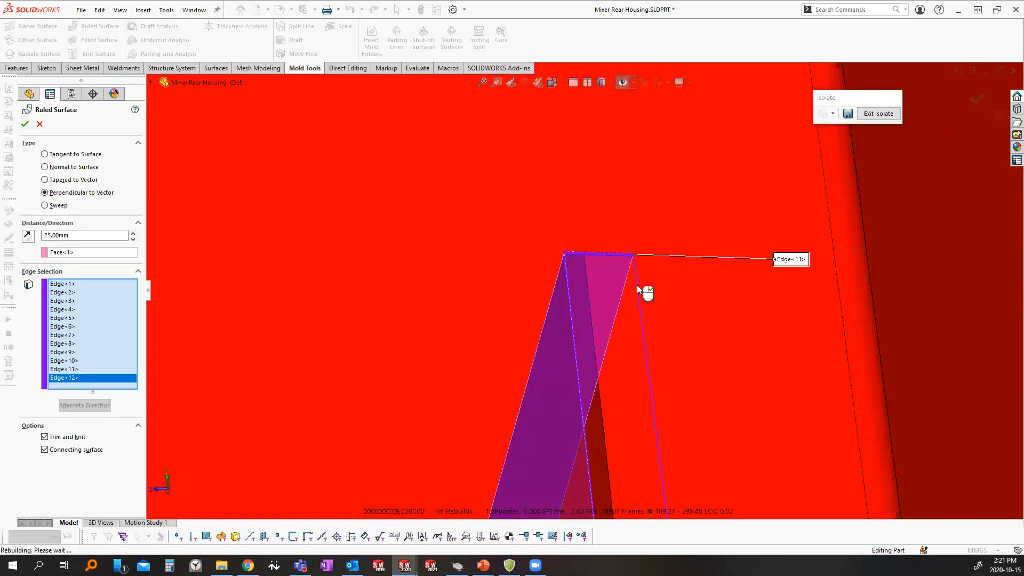
pyautogui.scroll(3, 450, 403)
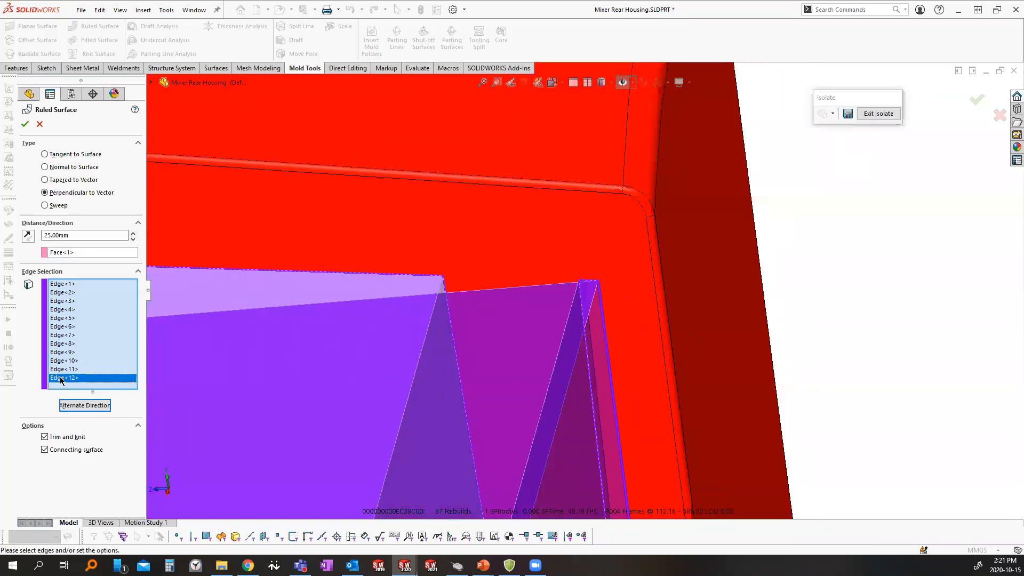
pyautogui.click(83, 405)
# Add the short edges at the lower end of the leg's side wall, the rounded corner and the leg's bottom edge to the ruled surface
pyautogui.scroll(3, 598, 404)
pyautogui.moveTo(597, 404); pyautogui.dragTo(581, 299, button='middle')
pyautogui.click(581, 295)
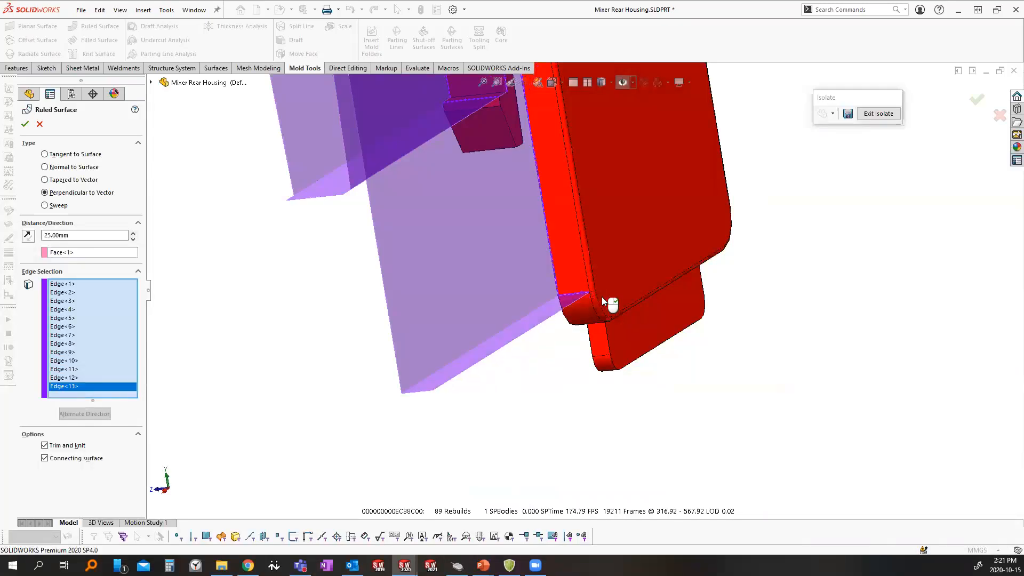
pyautogui.scroll(-3, 602, 297)
pyautogui.click(571, 284)
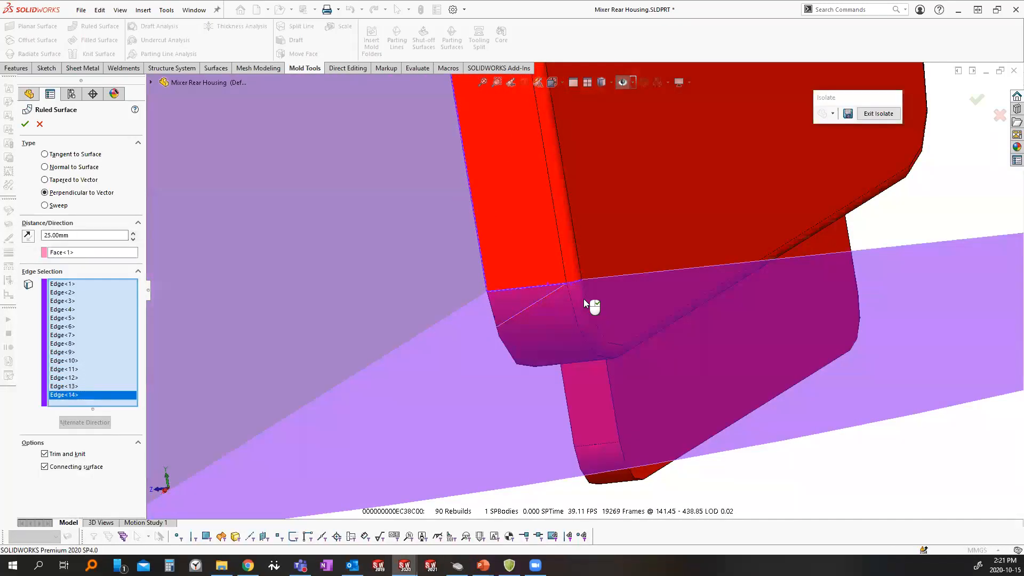
pyautogui.click(587, 298)
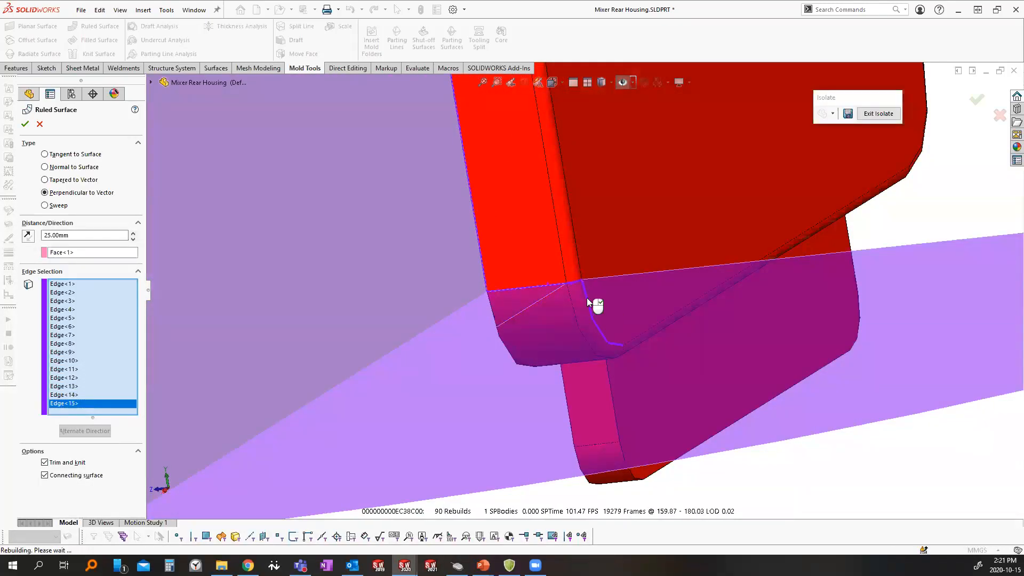
pyautogui.click(633, 336)
# Add the leg's opposite rounded corner and the short edges across that side wall's lower end to the ruled surface
pyautogui.scroll(3, 586, 297)
pyautogui.moveTo(731, 256); pyautogui.dragTo(533, 260, button='middle')
pyautogui.click(679, 245)
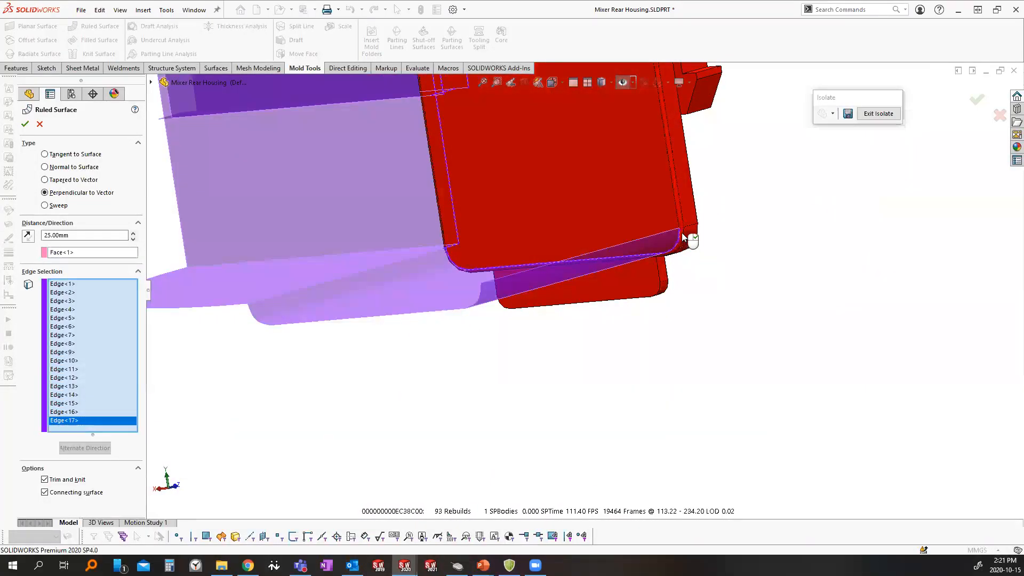
pyautogui.scroll(-3, 683, 242)
pyautogui.click(665, 233)
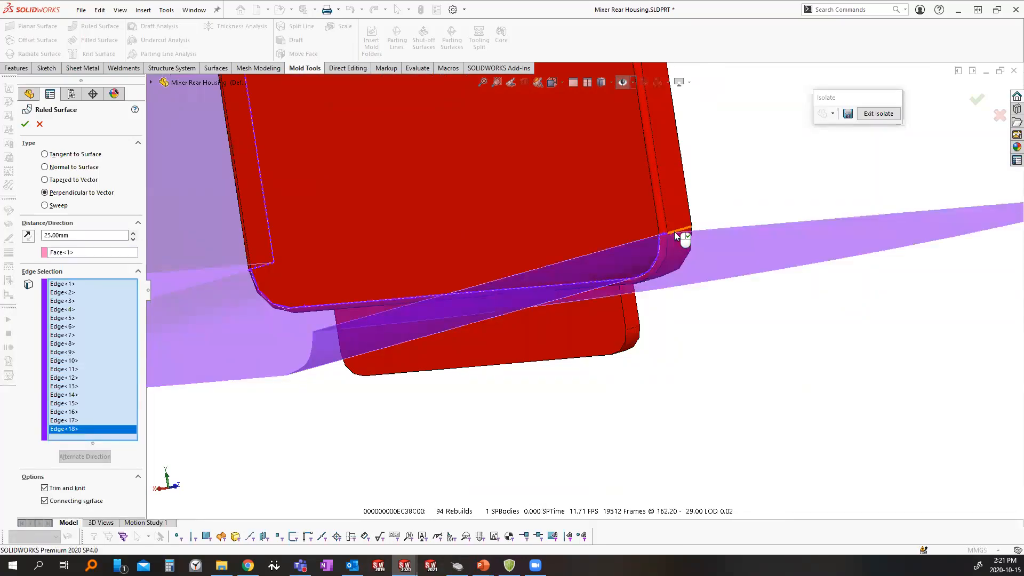
pyautogui.click(675, 233)
# Add the long slot-side edge of the leg's opposite wall and that slot's short top edge to the ruled surface
pyautogui.moveTo(709, 231); pyautogui.dragTo(550, 184, button='middle')
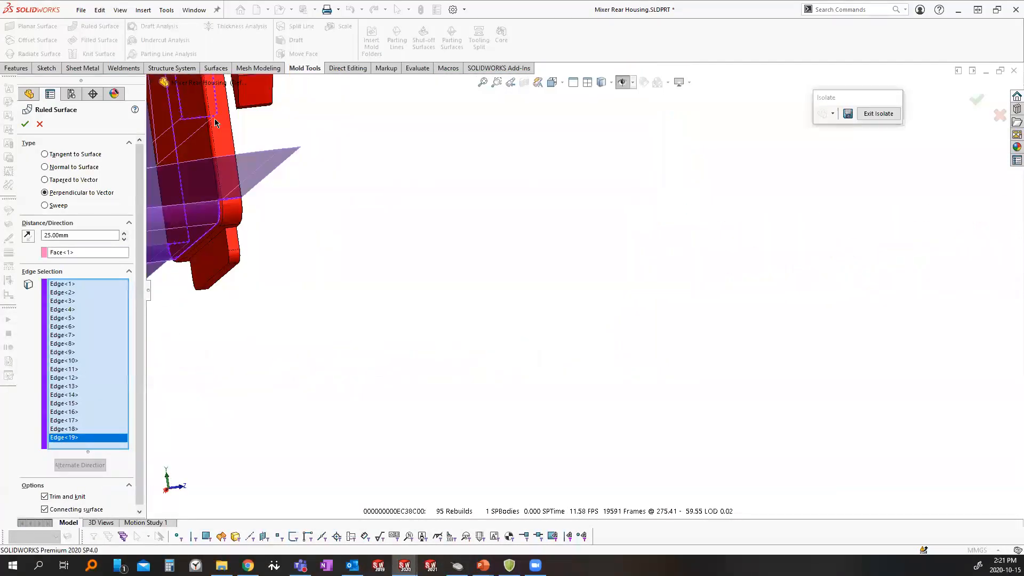
pyautogui.scroll(4, 224, 125)
pyautogui.moveTo(249, 135); pyautogui.dragTo(352, 224, button='middle')
pyautogui.scroll(-5, 352, 227)
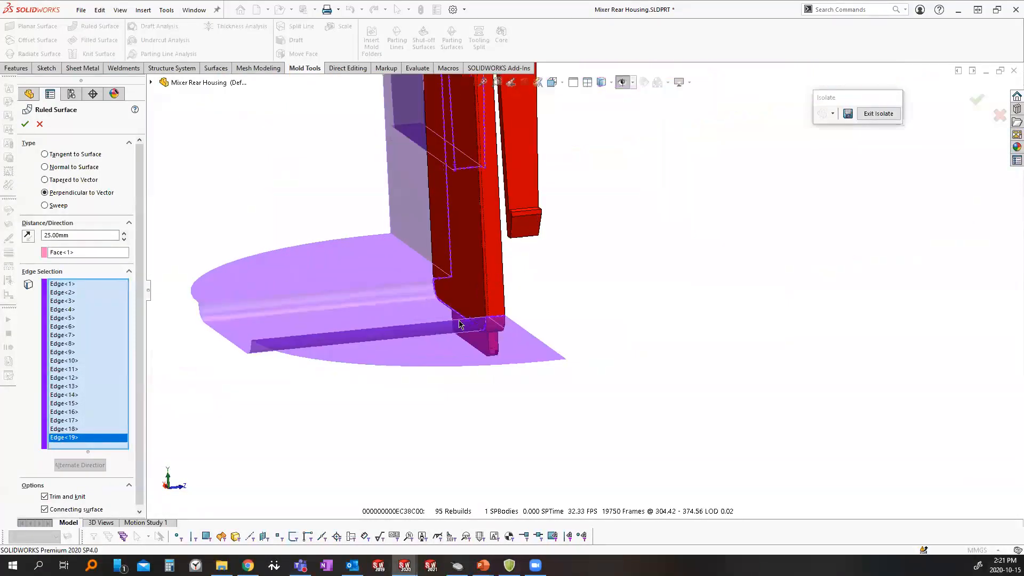
pyautogui.click(521, 271)
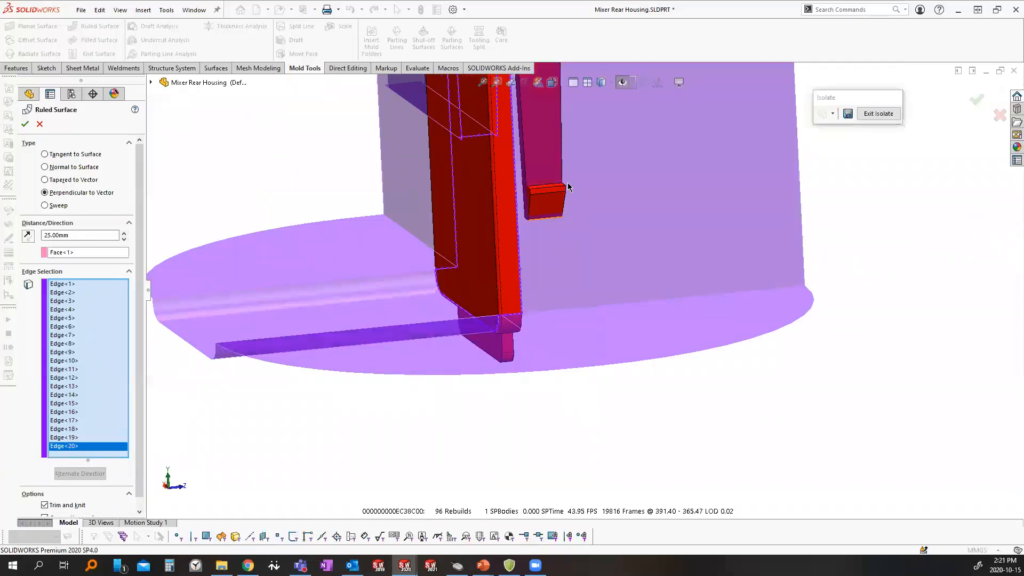
pyautogui.scroll(-6, 501, 197)
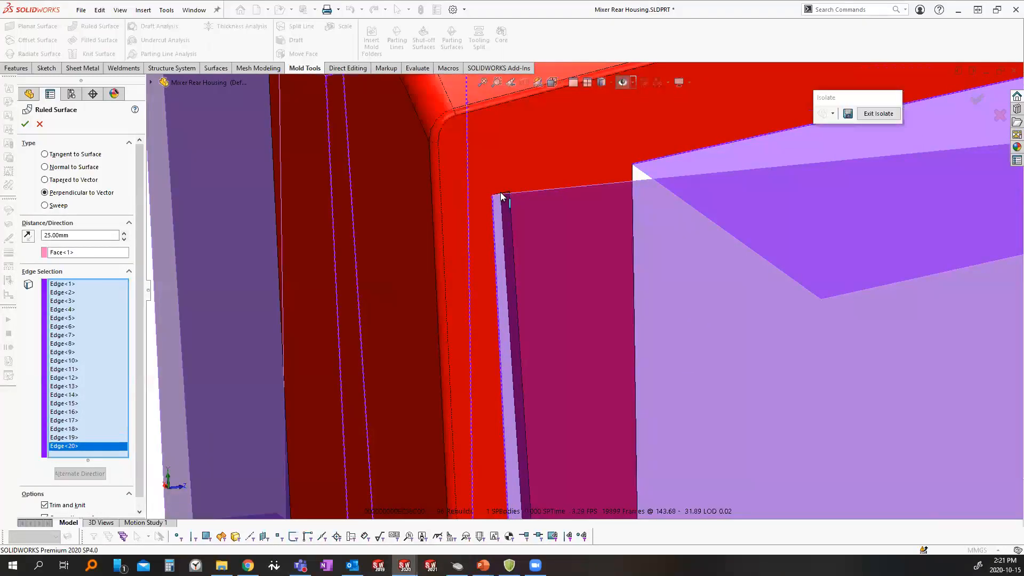
pyautogui.click(502, 199)
# Alternate the ruled surface's direction for Edge<20>, the long slot-side edge on the leg's opposite wall
pyautogui.moveTo(507, 216); pyautogui.dragTo(258, 407, button='middle')
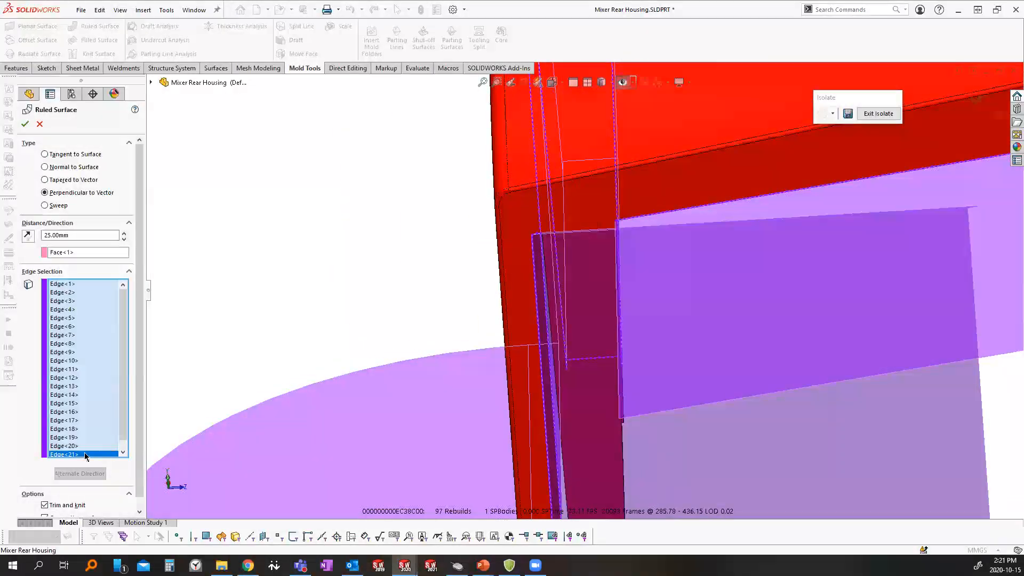
pyautogui.click(73, 447)
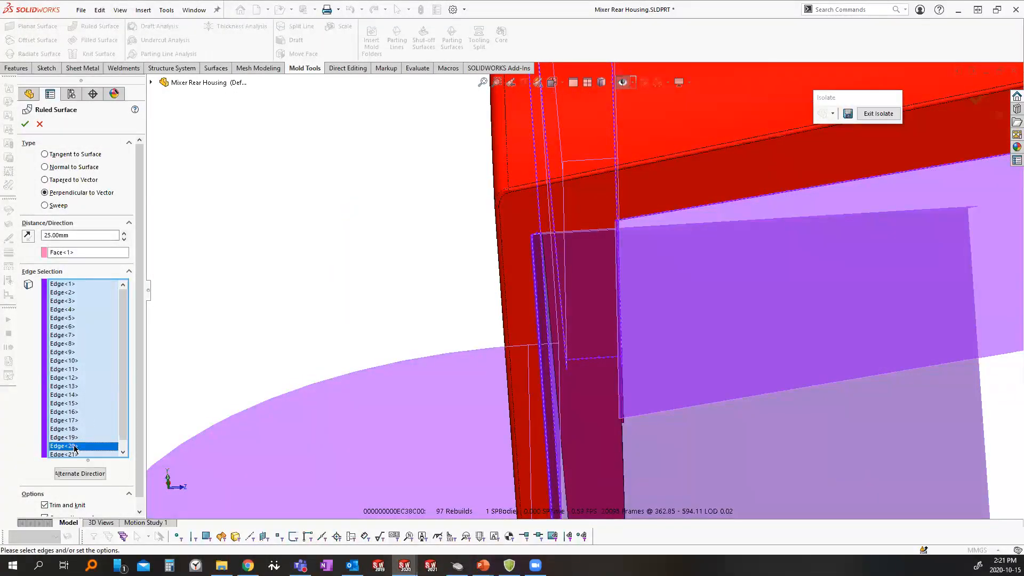
pyautogui.scroll(5, 695, 300)
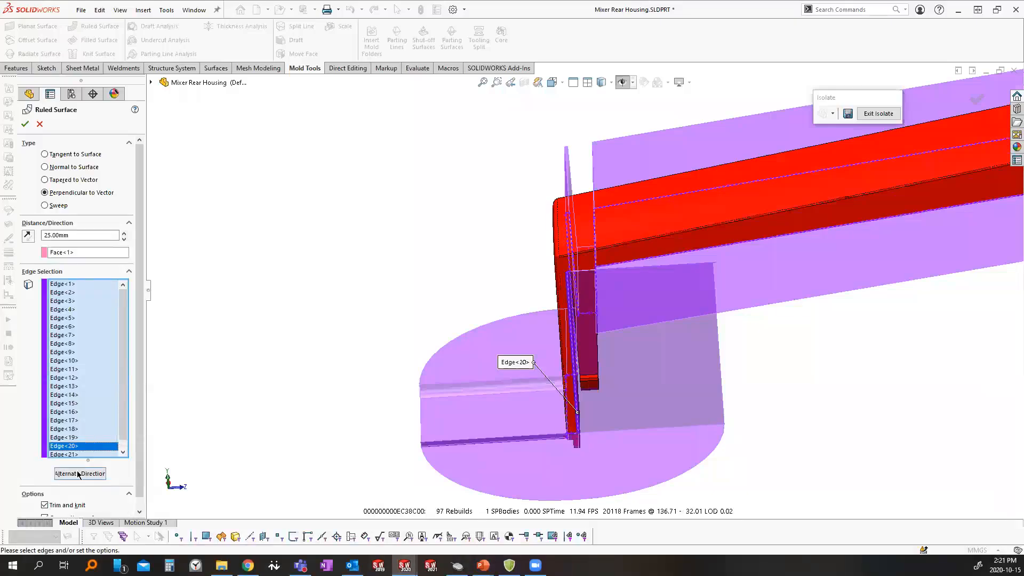
pyautogui.click(80, 473)
pyautogui.moveTo(577, 376); pyautogui.dragTo(592, 283, button='middle')
pyautogui.scroll(-5, 591, 282)
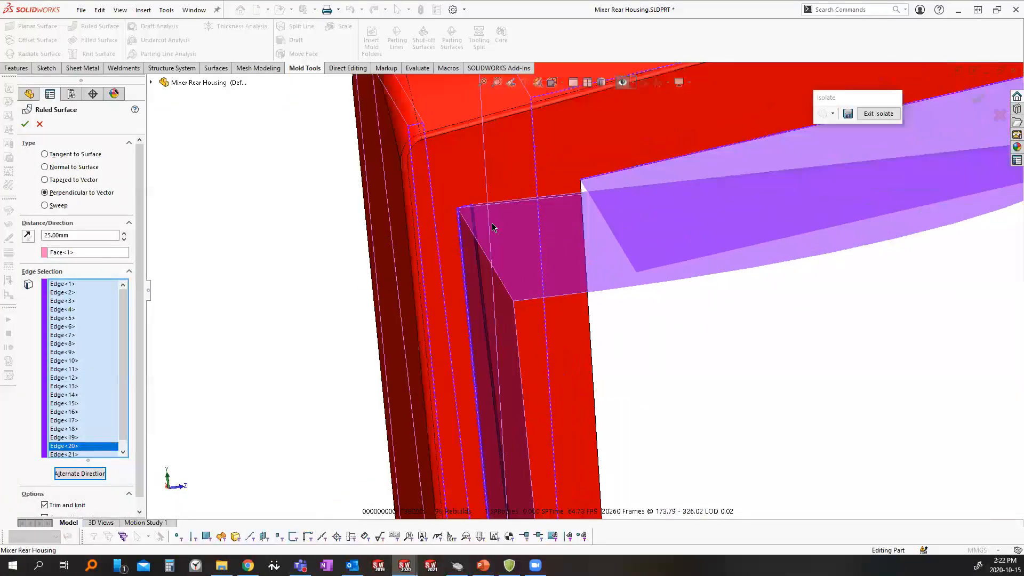
# Add the slot's second long edge to the ruled surface and alternate the direction of Edge<21>, the slot's short top edge
pyautogui.click(474, 216)
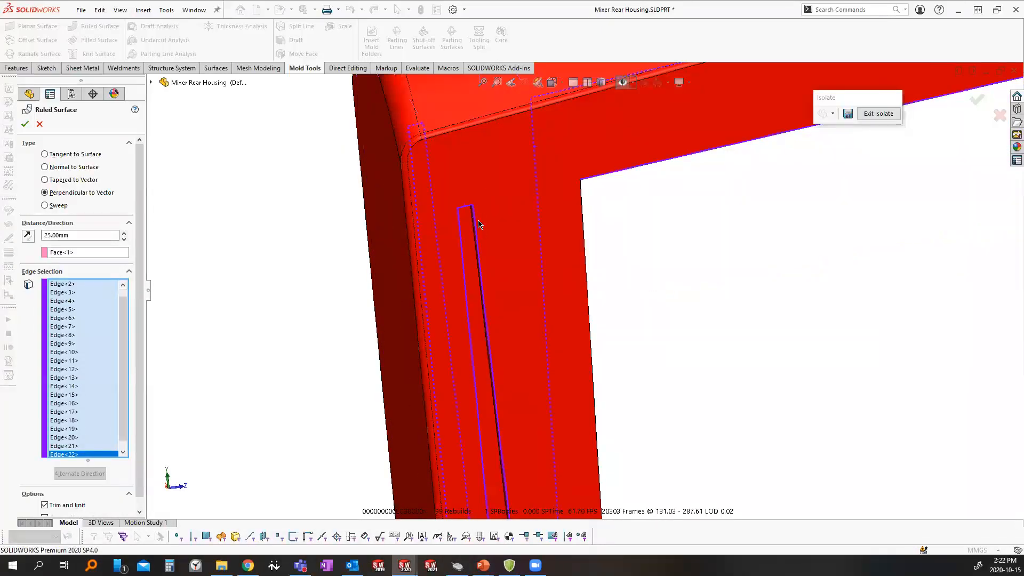
pyautogui.click(66, 446)
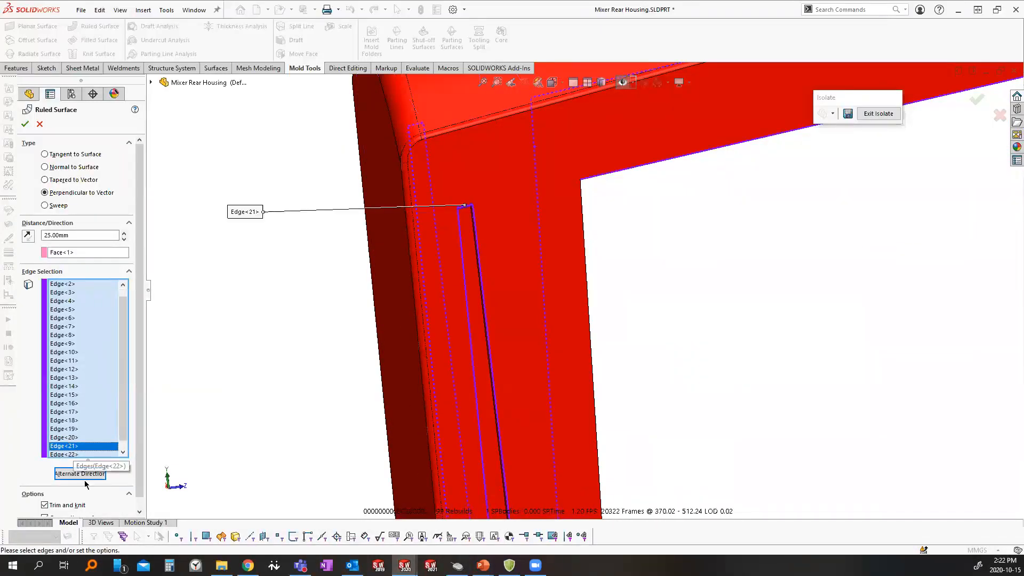
pyautogui.click(80, 474)
# Add the short edge above the recess near the leg's lower end and the adjoining long edge, and alternate the direction of Edge<24>
pyautogui.moveTo(487, 391); pyautogui.dragTo(507, 377, button='middle')
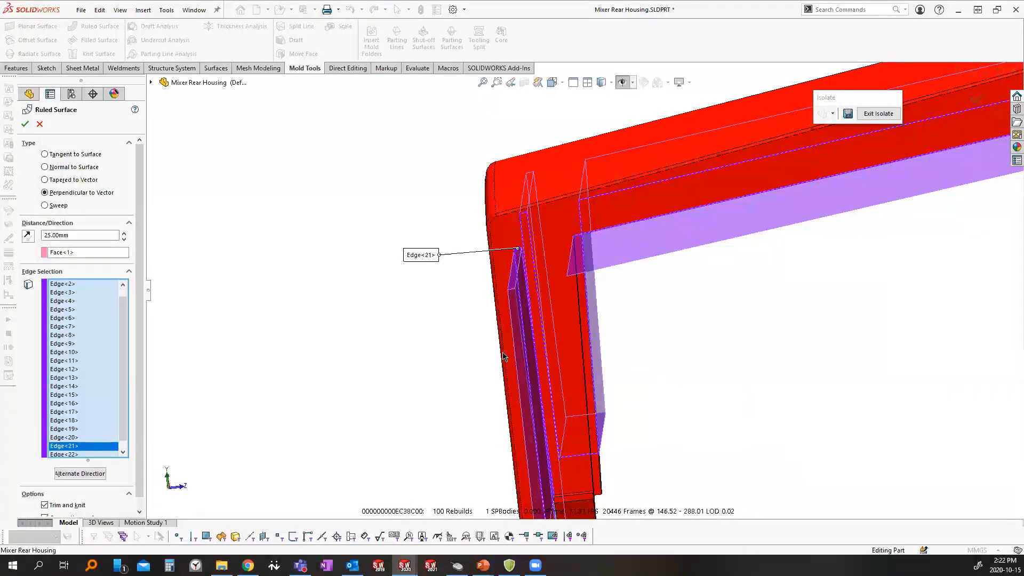
pyautogui.moveTo(644, 444); pyautogui.dragTo(585, 430, button='middle')
pyautogui.scroll(-3, 557, 420)
pyautogui.click(550, 401)
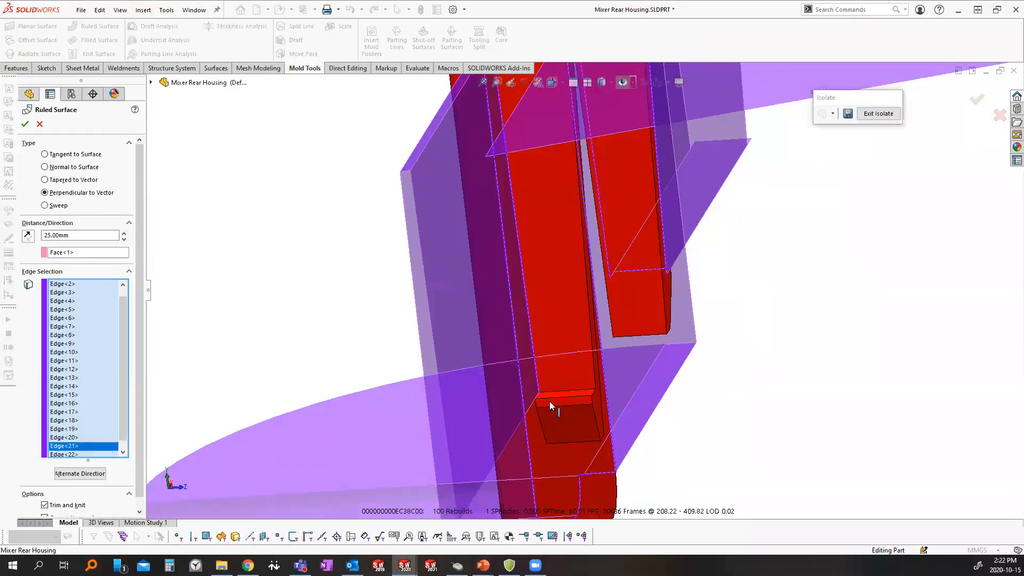
pyautogui.click(596, 373)
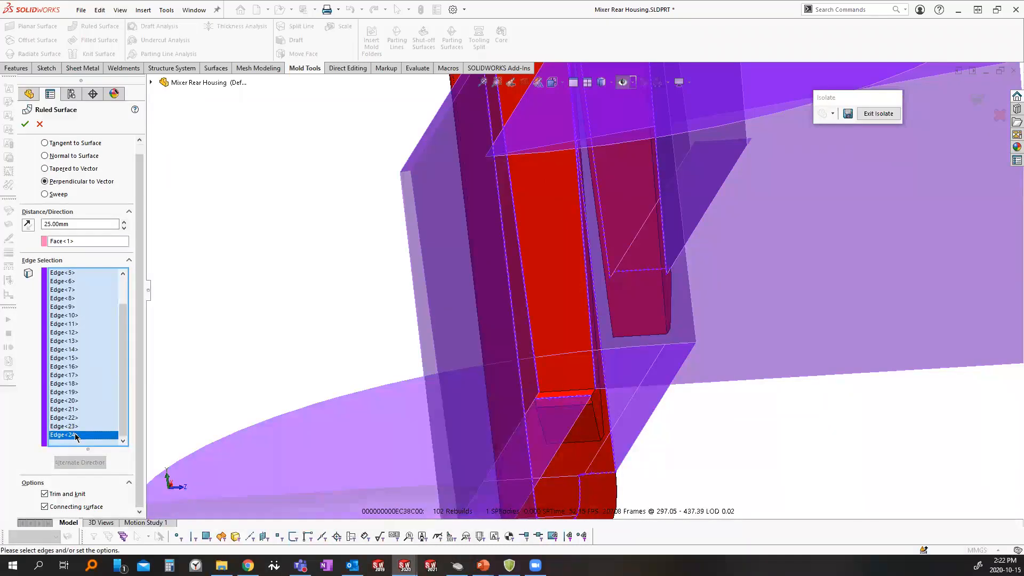
pyautogui.click(87, 467)
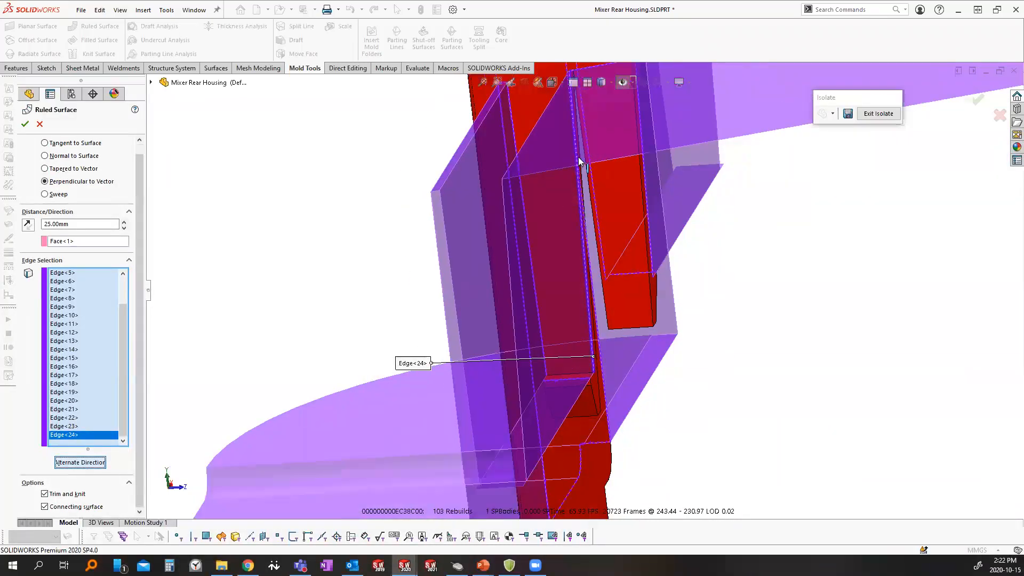
# Check the gap beside the stepped clip at the narrow end, and create the 25 mm ruled surface with trim and knit and connecting surface on
pyautogui.moveTo(582, 158); pyautogui.dragTo(606, 193, button='middle')
pyautogui.scroll(5, 687, 345)
pyautogui.moveTo(686, 348); pyautogui.dragTo(720, 256, button='middle')
pyautogui.scroll(-6, 640, 283)
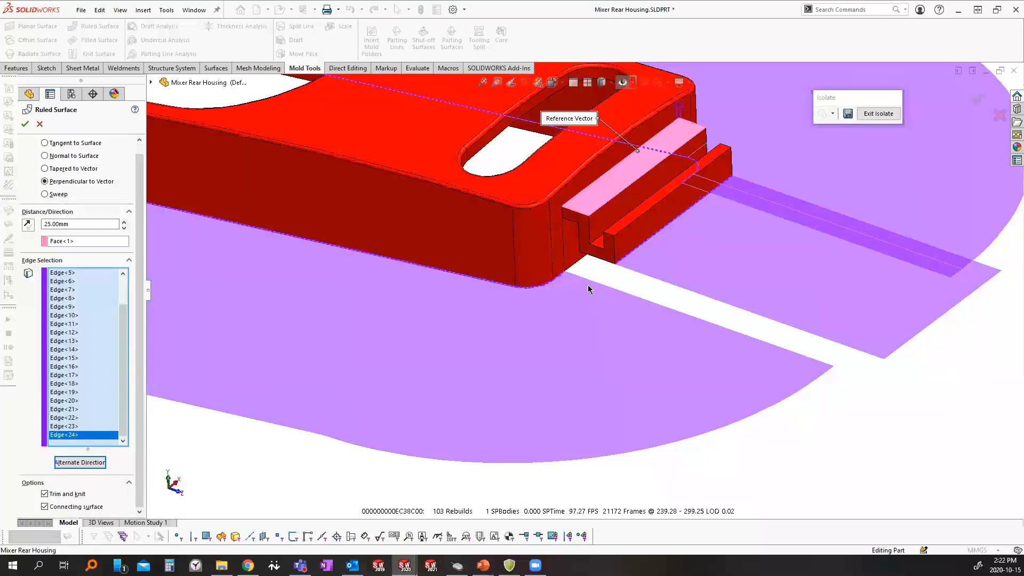
pyautogui.moveTo(567, 215); pyautogui.dragTo(579, 216)
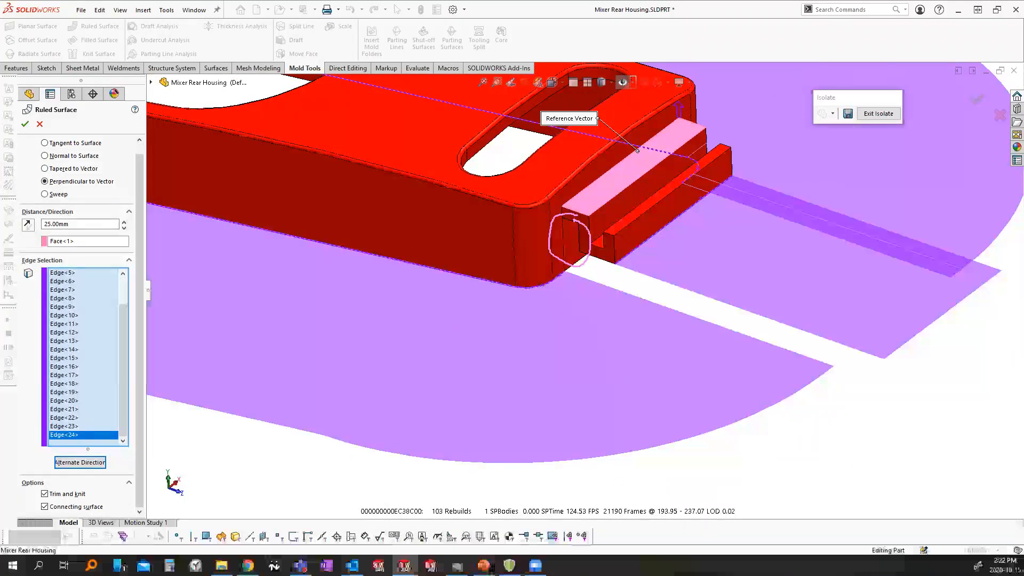
pyautogui.moveTo(563, 232); pyautogui.dragTo(576, 235)
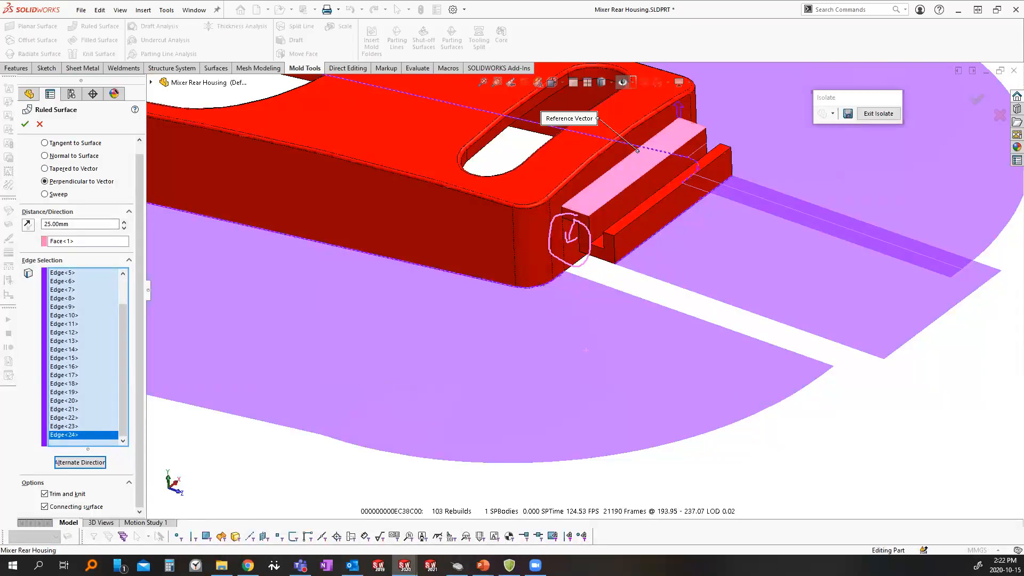
pyautogui.press('Escape')
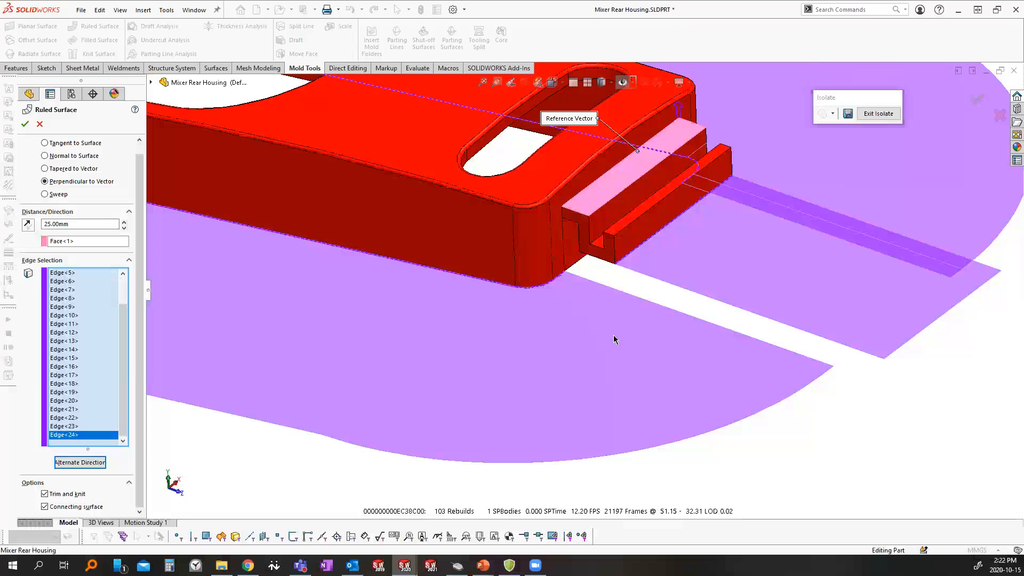
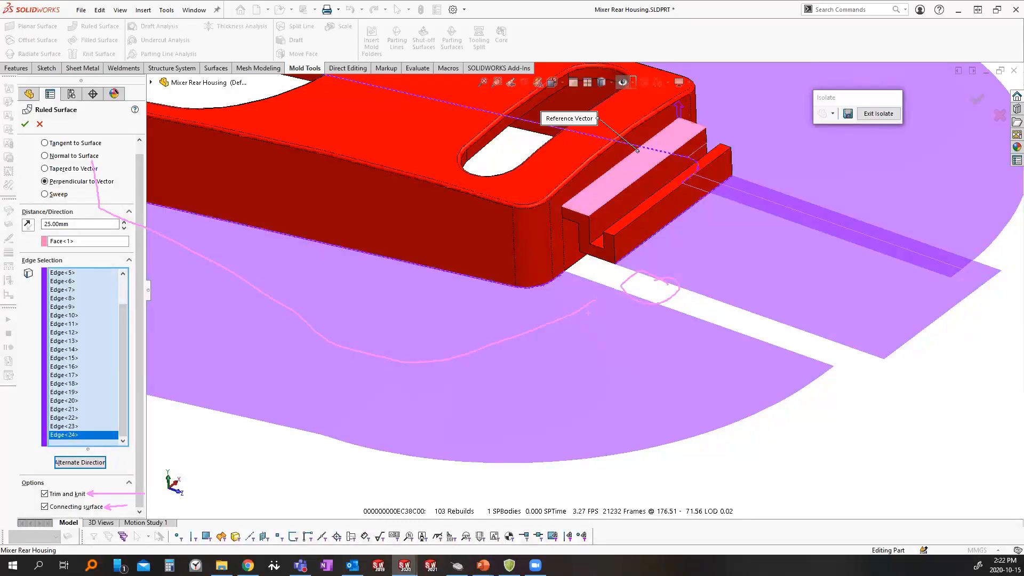
pyautogui.press('Escape')
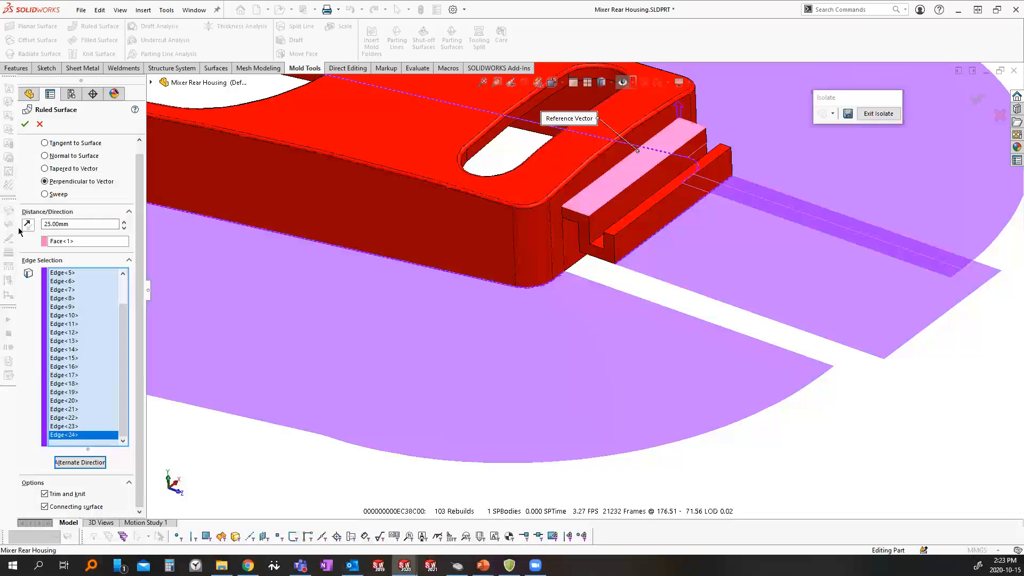
pyautogui.click(25, 124)
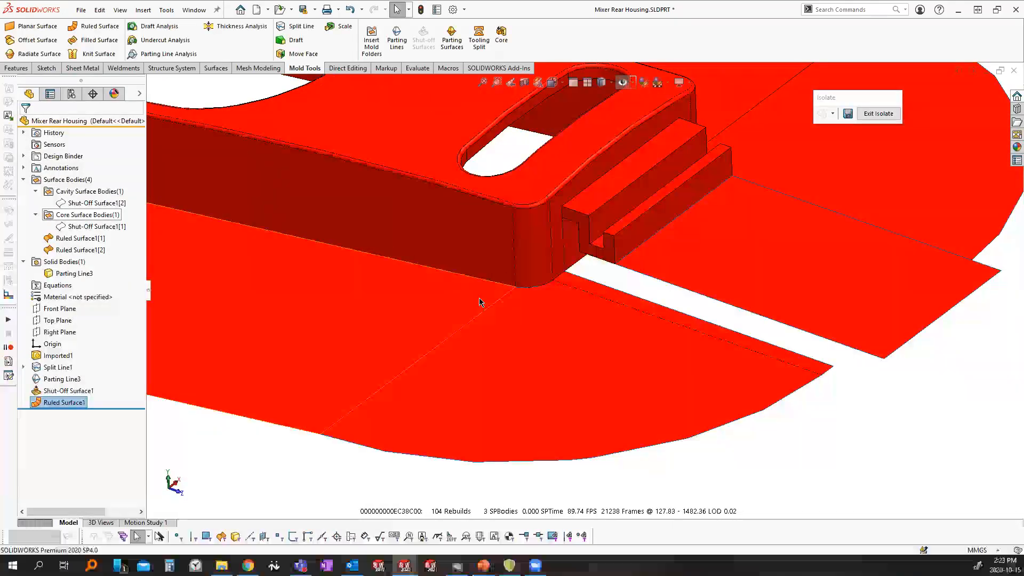
pyautogui.scroll(3, 704, 297)
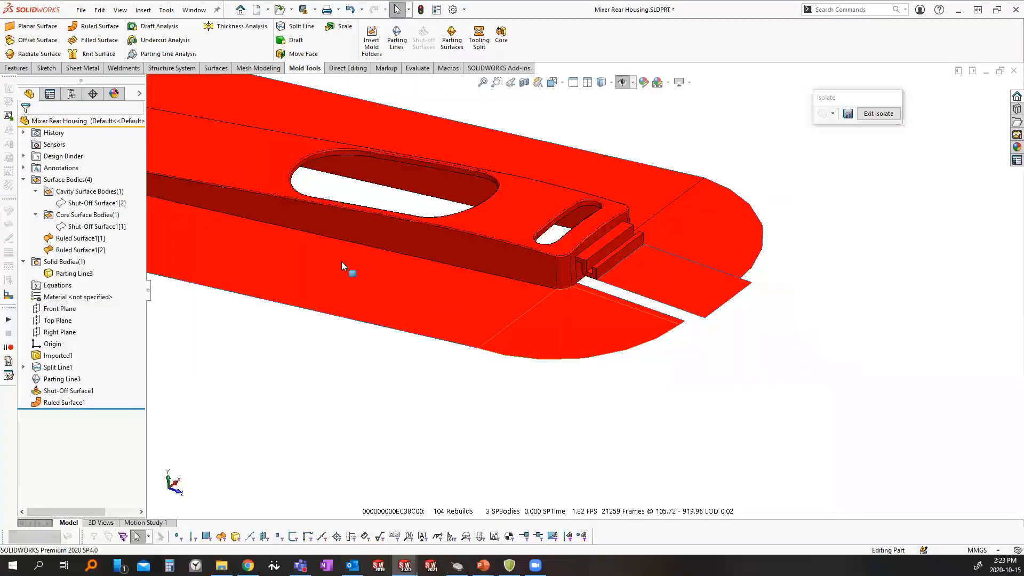
# Start a Normal to Surface ruled surface from the short edge under the clip's upper ledge, alternate its face and set the distance to 5 mm
pyautogui.click(106, 31)
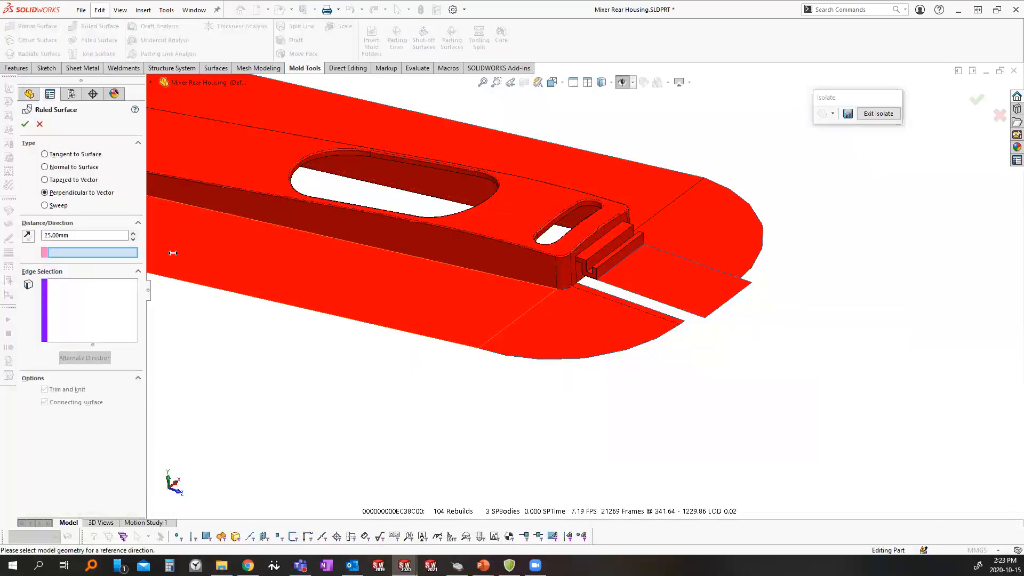
pyautogui.scroll(-3, 635, 292)
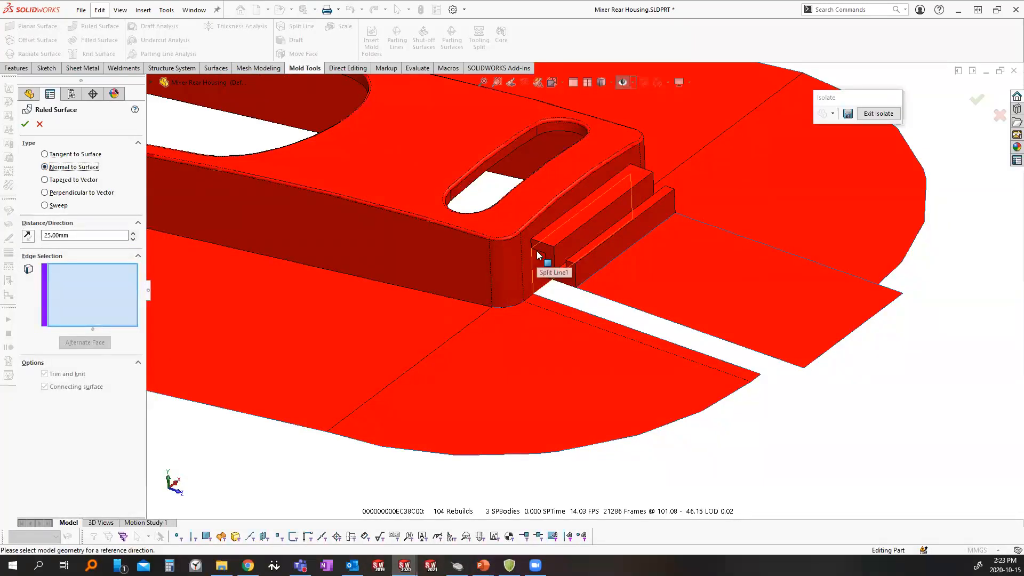
pyautogui.click(540, 252)
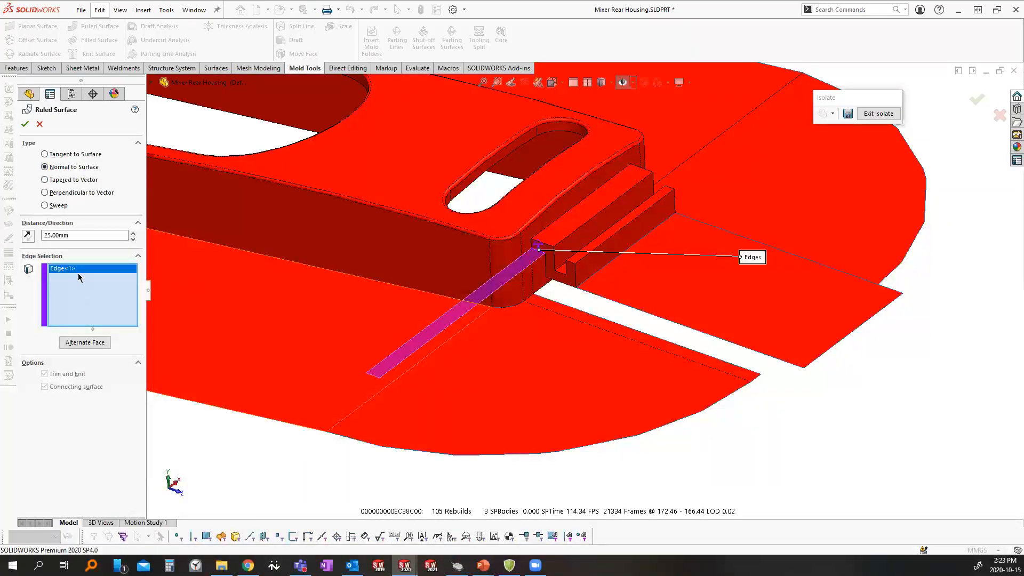
pyautogui.click(86, 343)
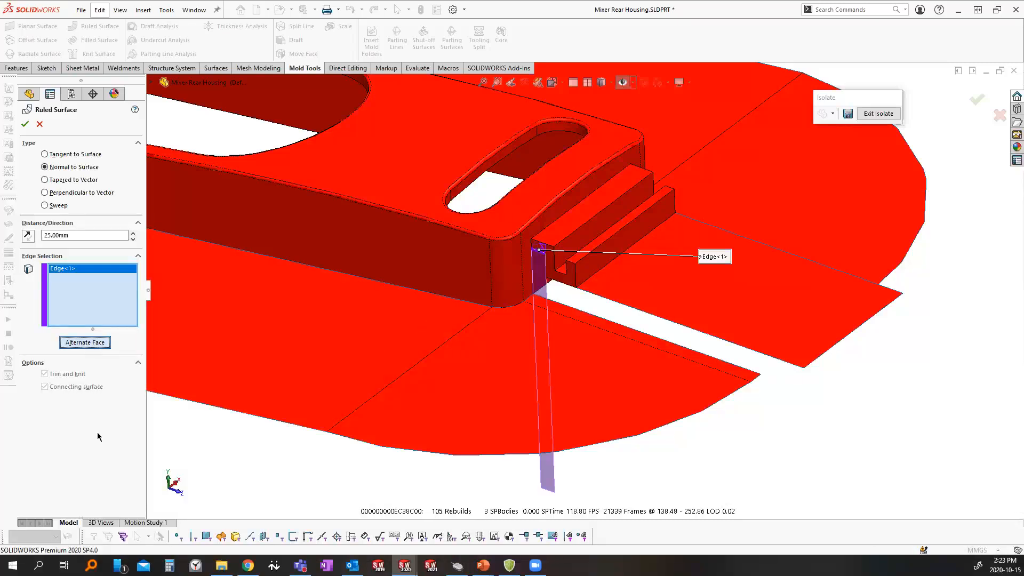
pyautogui.click(74, 232)
pyautogui.press('Return')
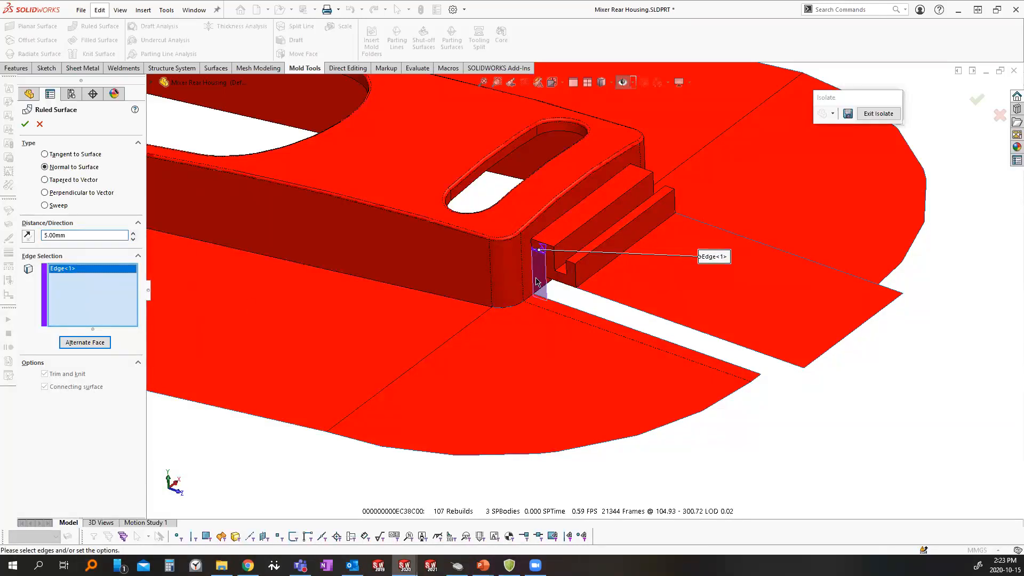
# Add the clip's short bottom edge and the adjoining long side edge of the parting strip, and alternate the face for Edge<2>
pyautogui.click(567, 286)
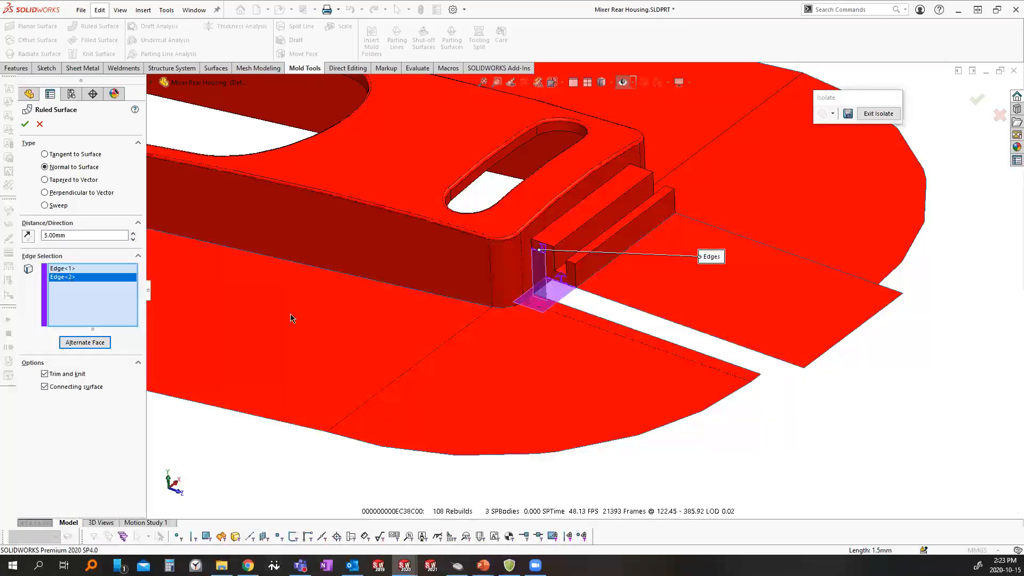
pyautogui.click(592, 296)
pyautogui.click(75, 280)
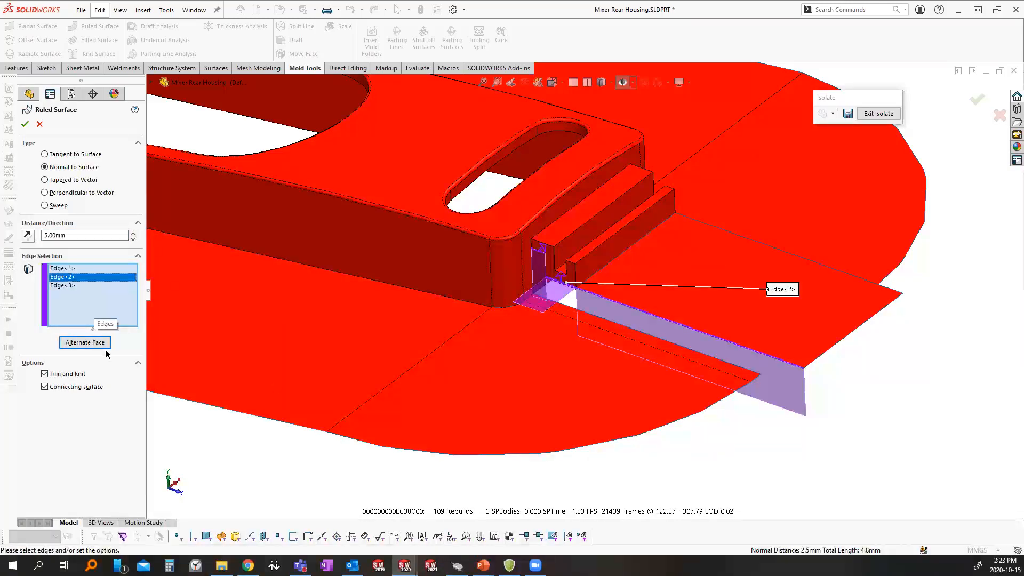
# Add the matching ledge edge, short bottom edge and long strip edge on the clip's opposite side to the ruled surface
pyautogui.moveTo(514, 266); pyautogui.dragTo(743, 287, button='middle')
pyautogui.scroll(-3, 731, 272)
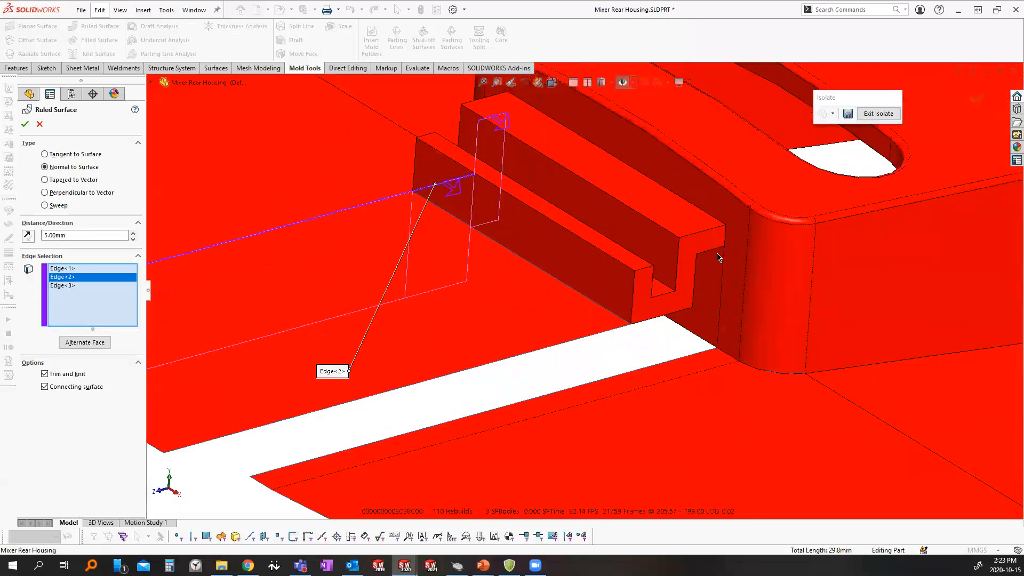
pyautogui.click(714, 250)
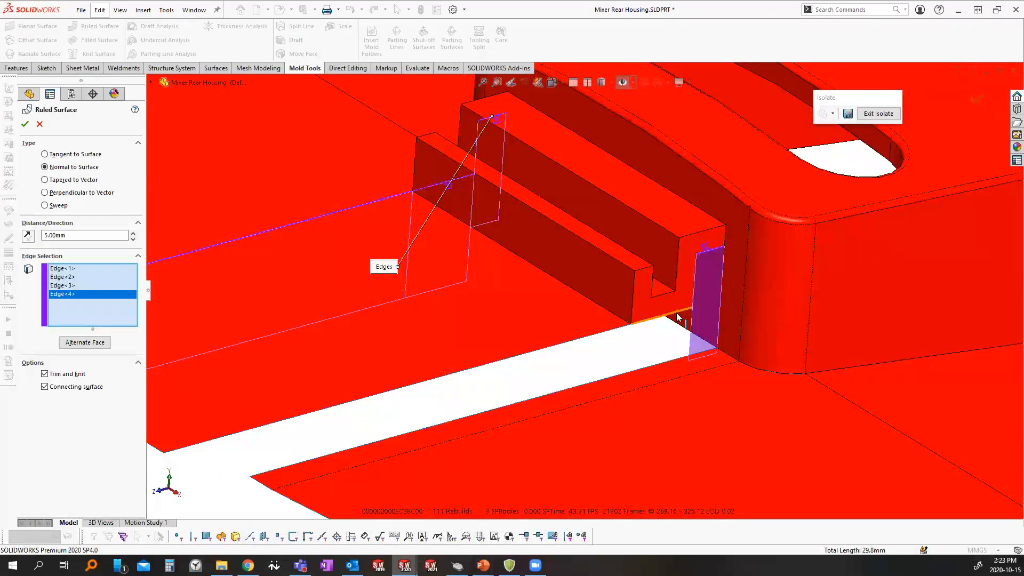
pyautogui.click(677, 317)
pyautogui.click(608, 336)
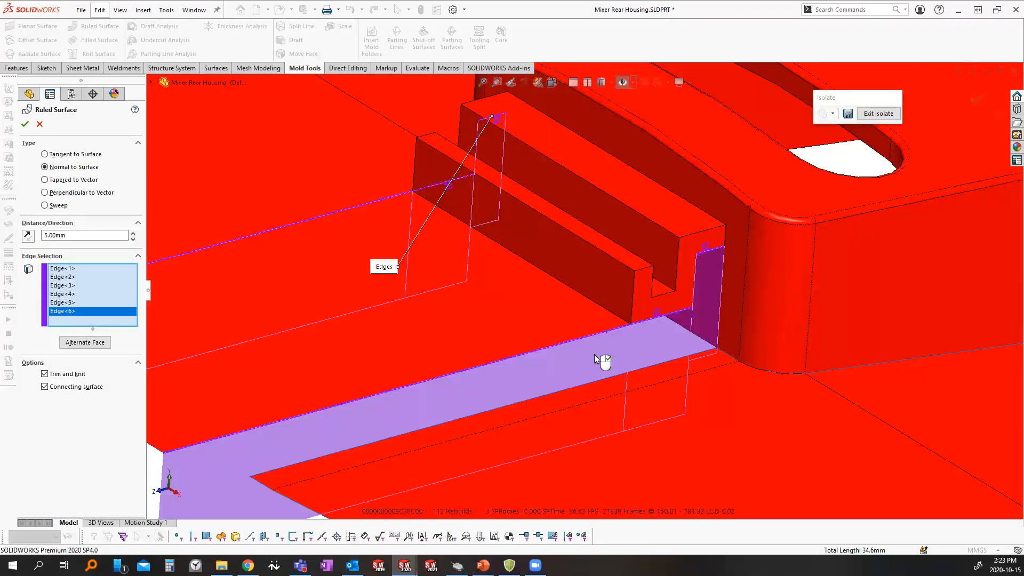
# Examine from the side whether the 5 mm ruled faces under the clip reach past the surrounding parting surface
pyautogui.scroll(2, 599, 373)
pyautogui.scroll(4, 597, 381)
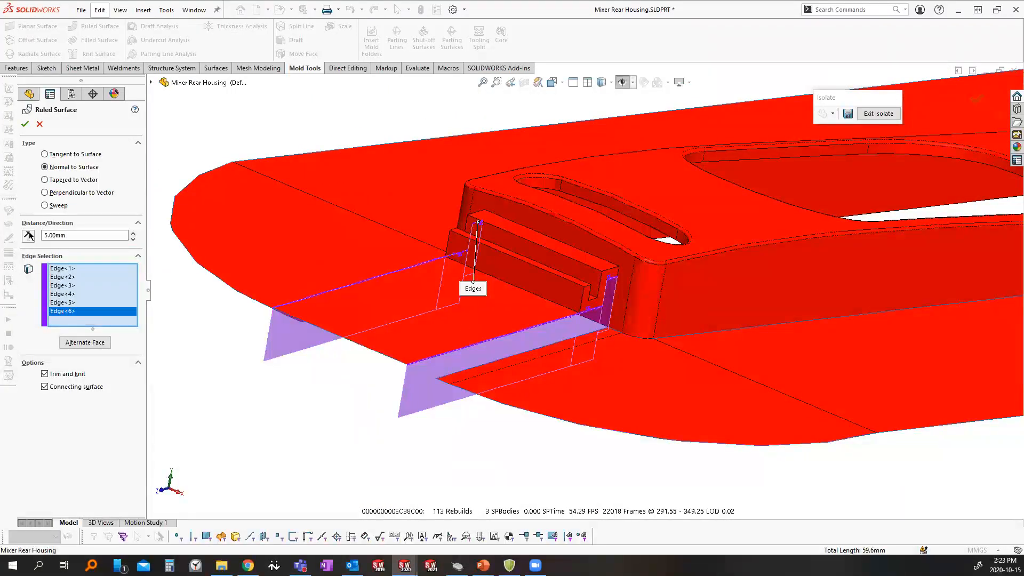
pyautogui.moveTo(613, 377); pyautogui.dragTo(602, 294, button='middle')
pyautogui.hotkey('ctrl', '2')
pyautogui.moveTo(94, 221)
pyautogui.mouseDown()
pyautogui.moveTo(43, 220)
pyautogui.moveTo(53, 214)
pyautogui.mouseUp()
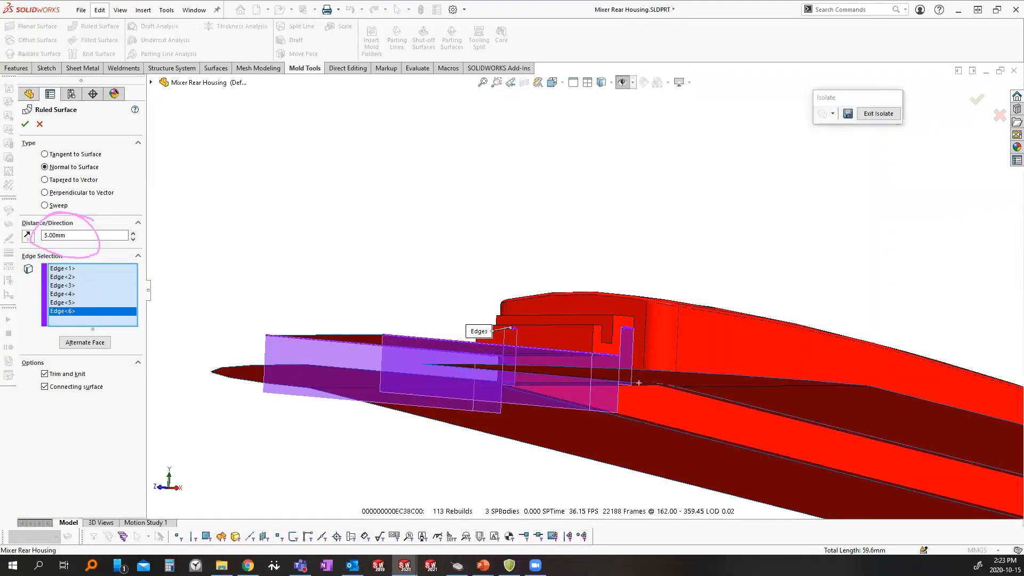
pyautogui.press('Escape')
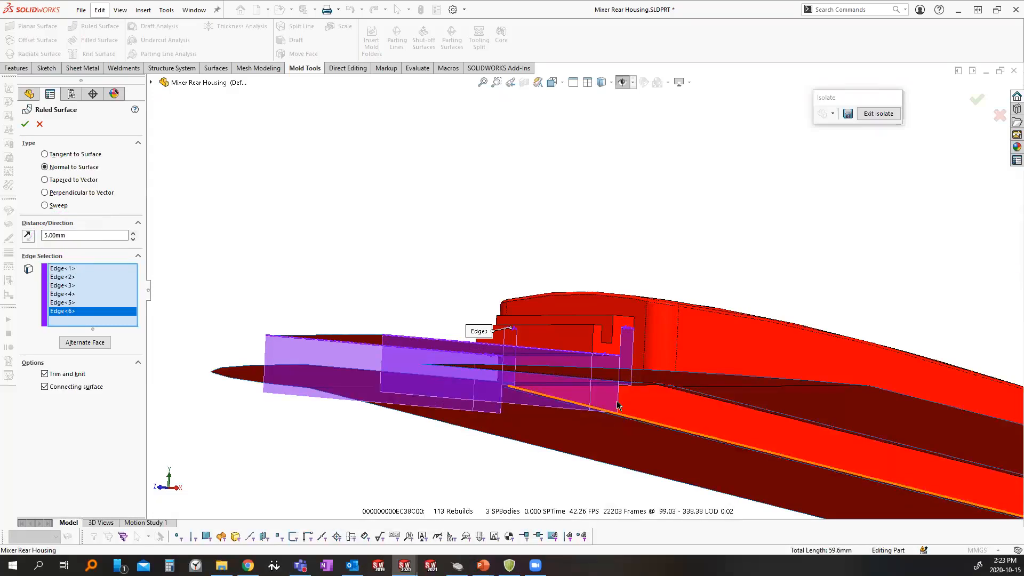
pyautogui.scroll(-5, 631, 388)
pyautogui.moveTo(666, 332); pyautogui.dragTo(661, 337, button='middle')
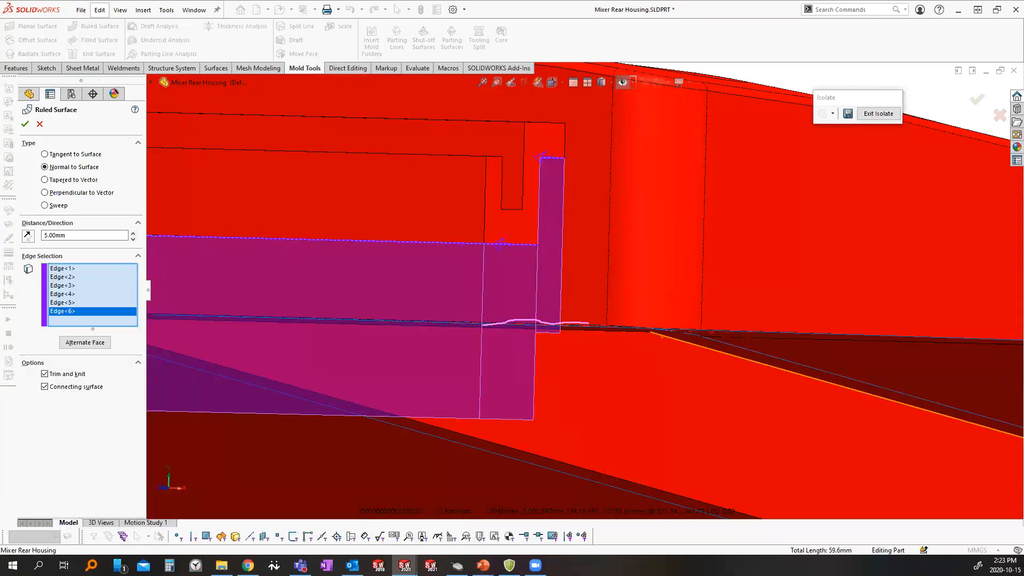
pyautogui.moveTo(541, 322); pyautogui.dragTo(557, 315)
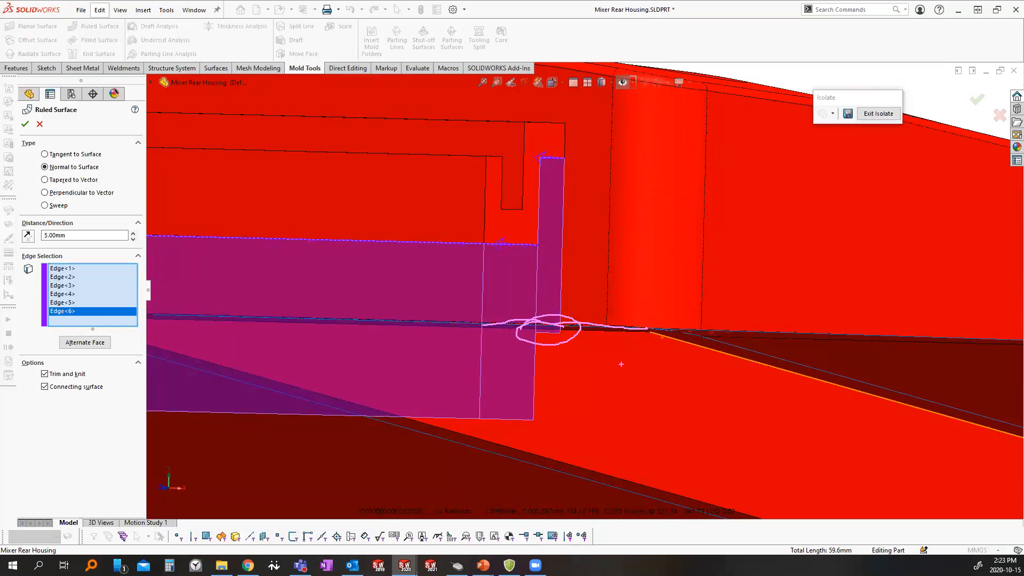
pyautogui.press('Escape')
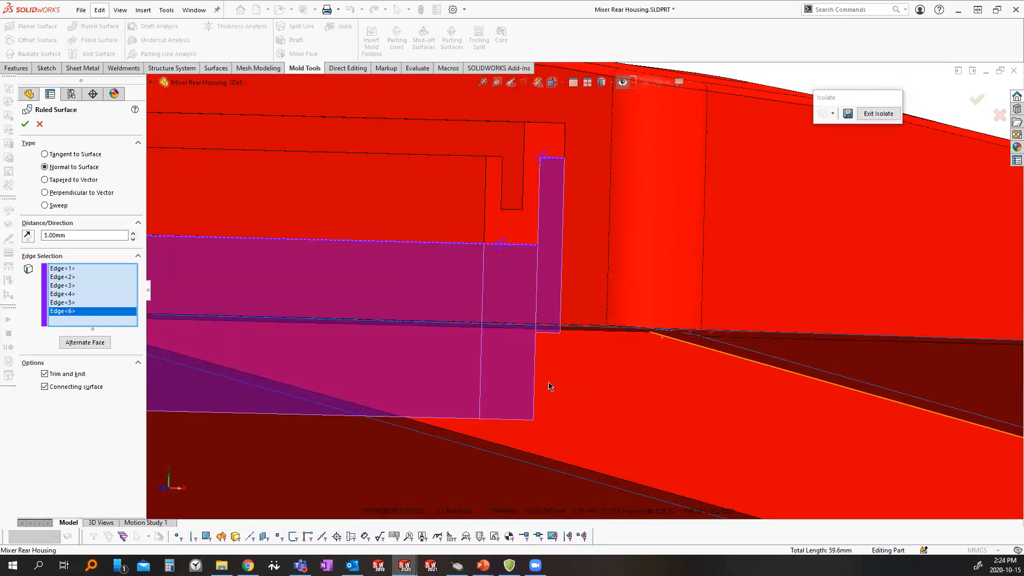
# Create the 5 mm Normal to Surface ruled surface from the six selected edges on both sides of the clip
pyautogui.click(24, 124)
pyautogui.moveTo(313, 331); pyautogui.dragTo(574, 395, button='middle')
pyautogui.scroll(3, 710, 440)
pyautogui.moveTo(710, 441); pyautogui.dragTo(680, 449, button='middle')
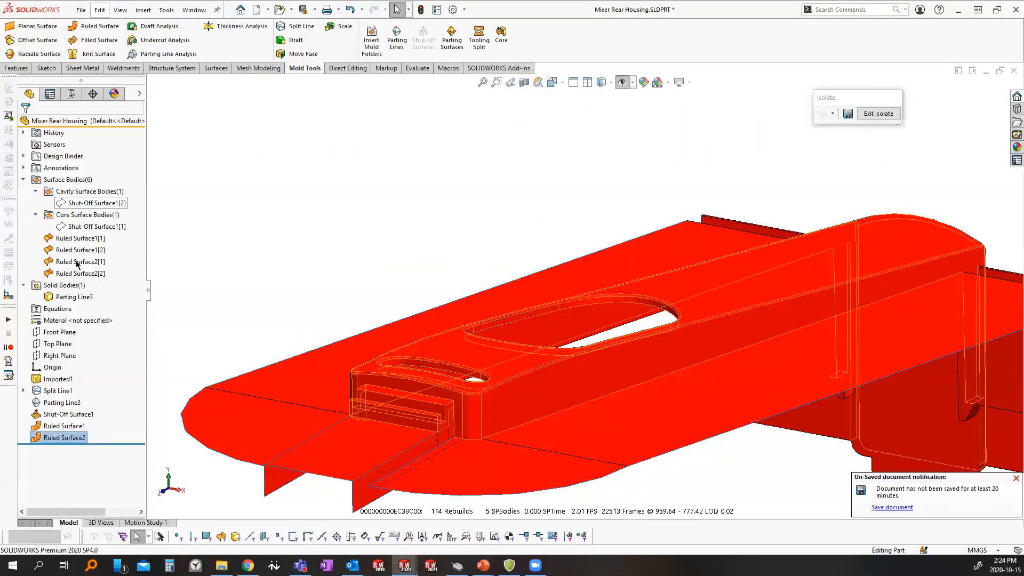
# Highlight the cavity surface bodies, Ruled Surface1[1] and Ruled Surface1[2] in turn to identify each body on the model
pyautogui.click(72, 192)
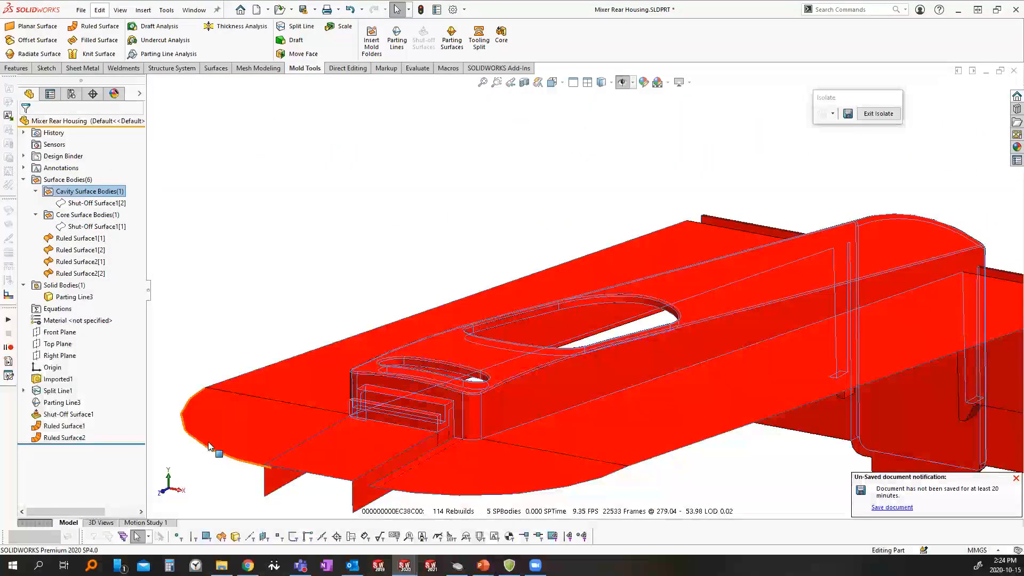
pyautogui.click(361, 236)
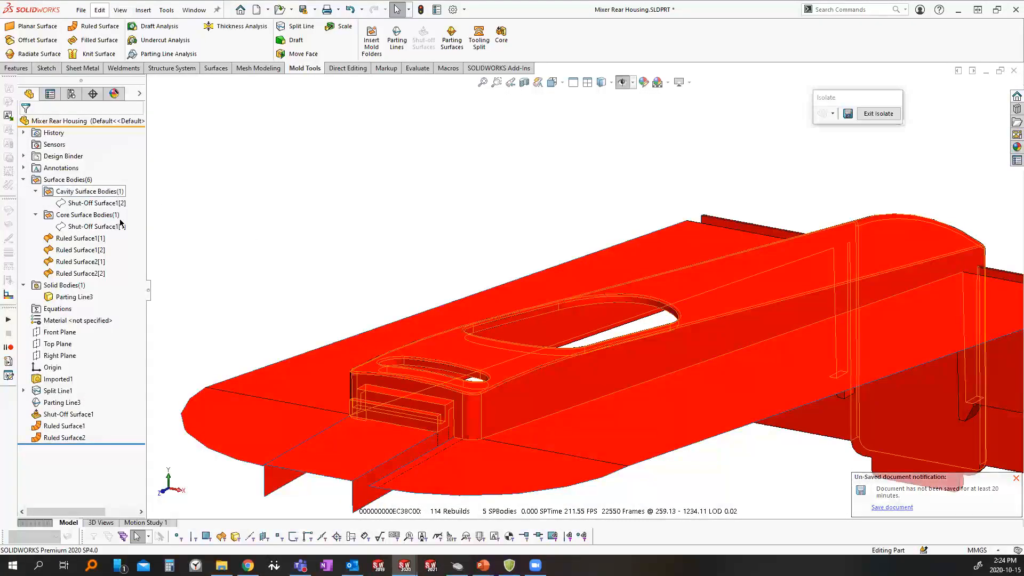
pyautogui.click(80, 238)
pyautogui.keyDown('ctrl'); pyautogui.click(80, 250); pyautogui.keyUp('ctrl')
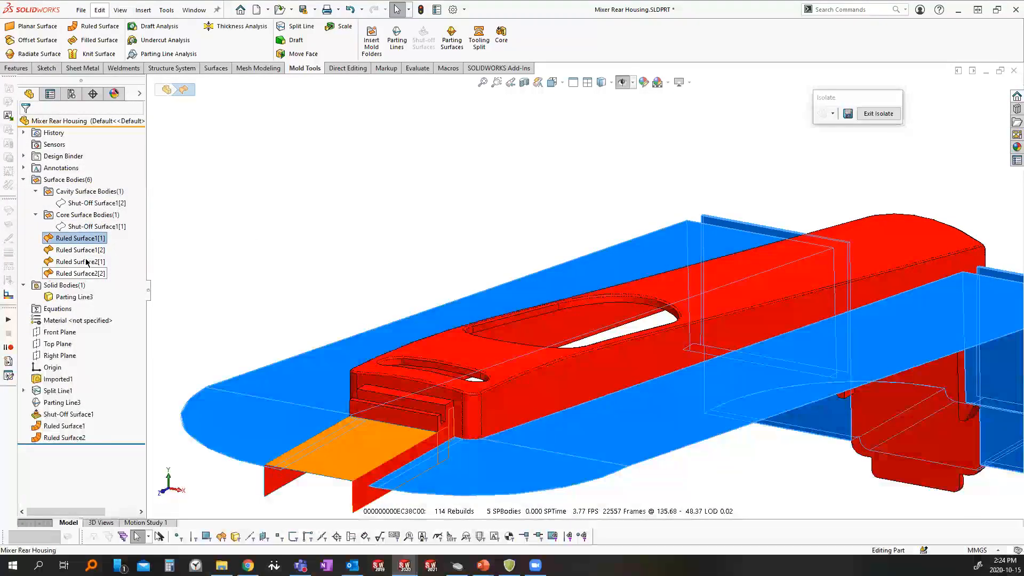
pyautogui.click(87, 251)
pyautogui.scroll(4, 633, 396)
pyautogui.scroll(-3, 593, 400)
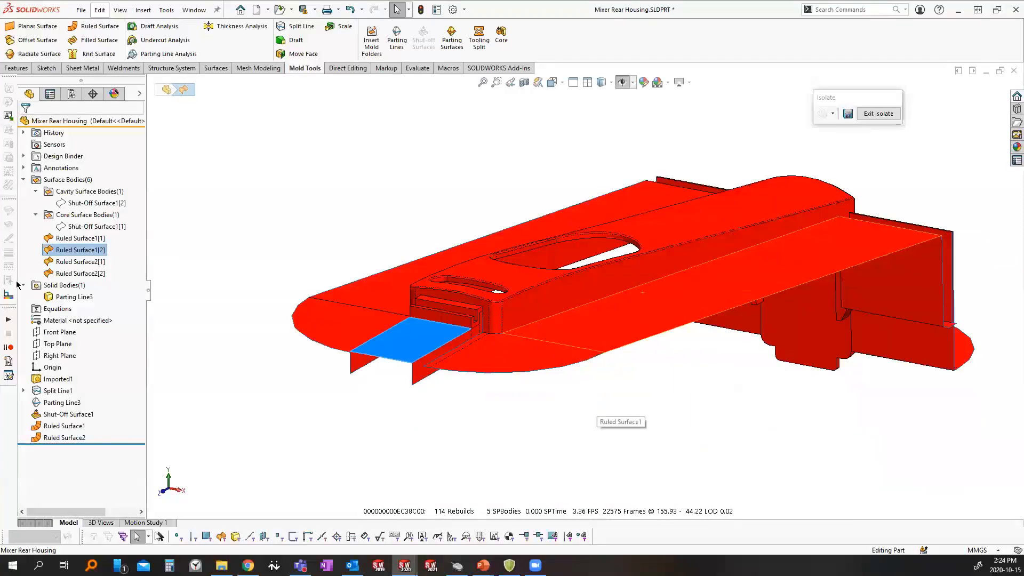
# Highlight Ruled Surface1[1], Ruled Surface1[2] and Ruled Surface2[2] in turn to identify the separate bodies around the clip
pyautogui.click(80, 238)
pyautogui.moveTo(711, 365); pyautogui.dragTo(777, 381, button='middle')
pyautogui.click(80, 249)
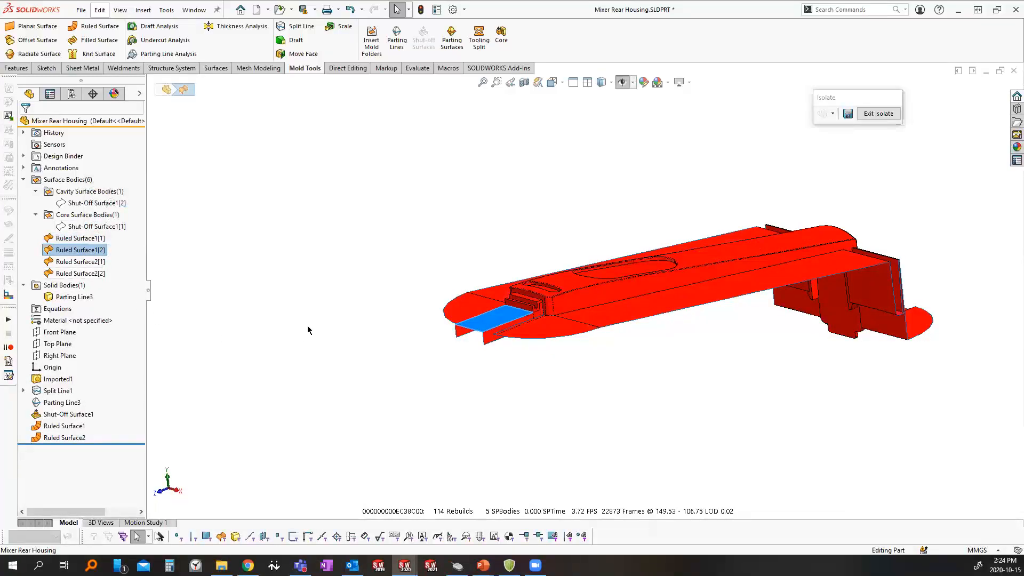
pyautogui.click(68, 274)
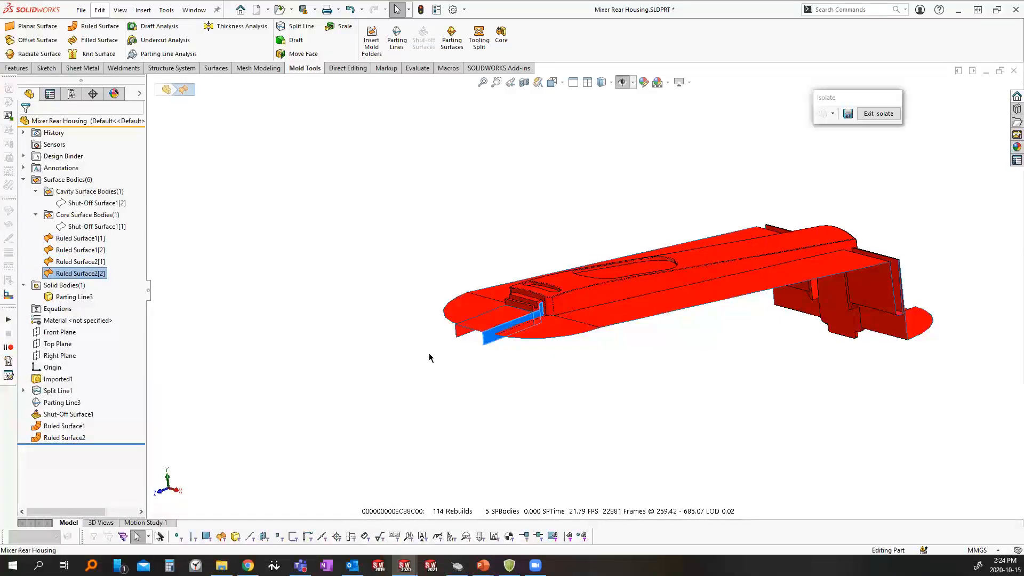
pyautogui.click(411, 351)
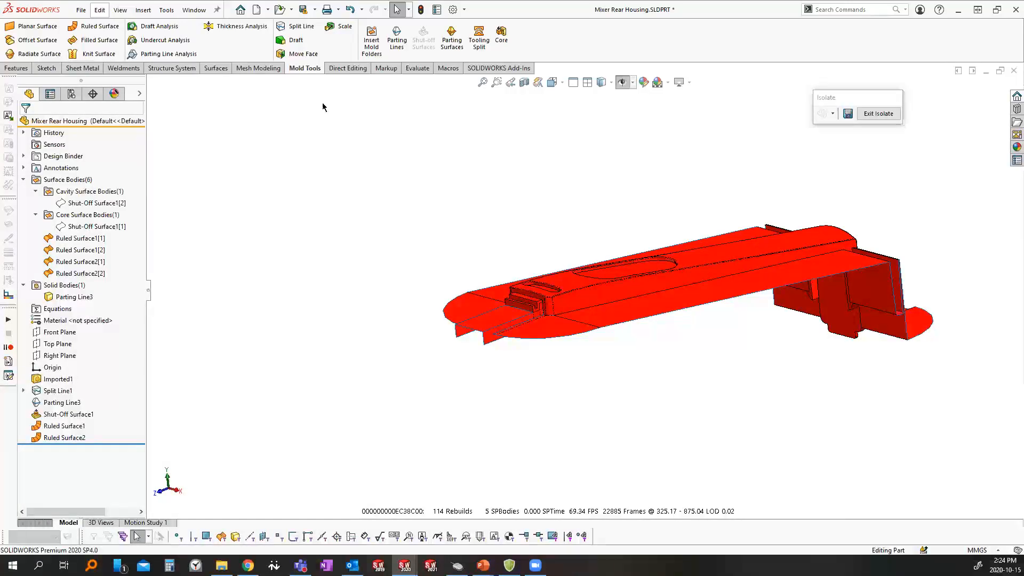
# Set up a mutual Trim Surface between the flat clip face, the surrounding parting surface and the two vertical 5 mm ruled surfaces
pyautogui.click(217, 67)
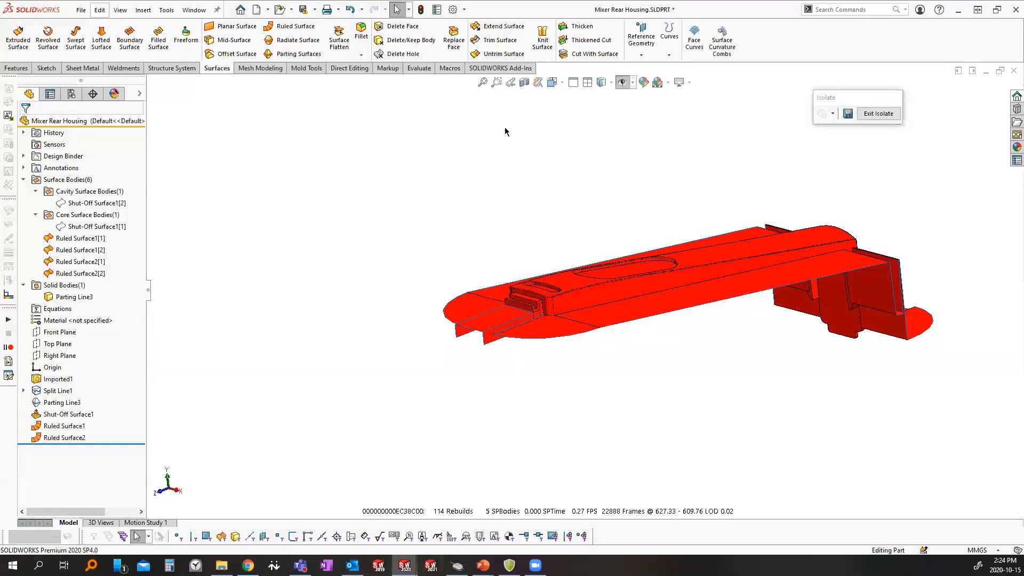
pyautogui.click(500, 40)
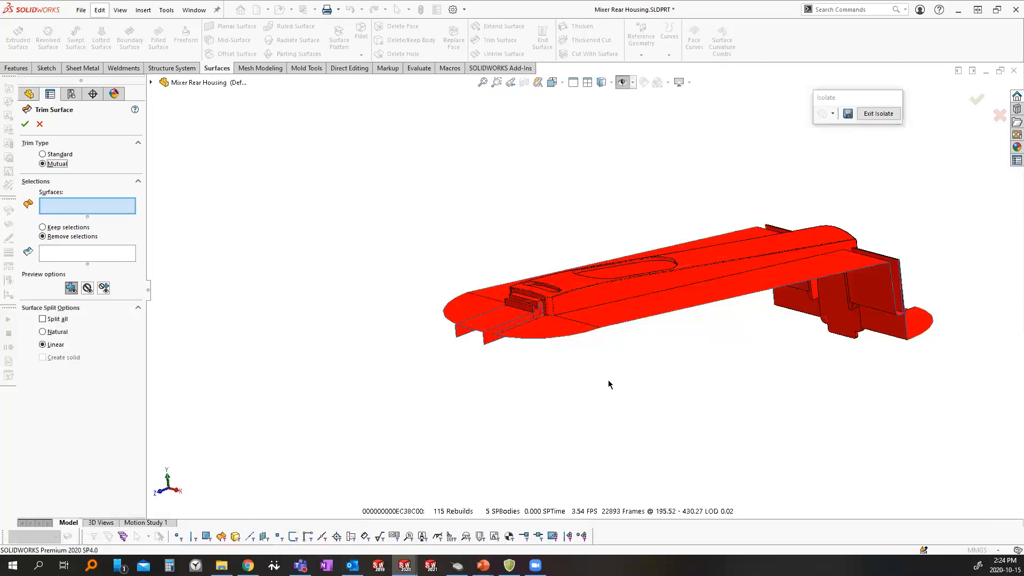
pyautogui.scroll(-5, 621, 335)
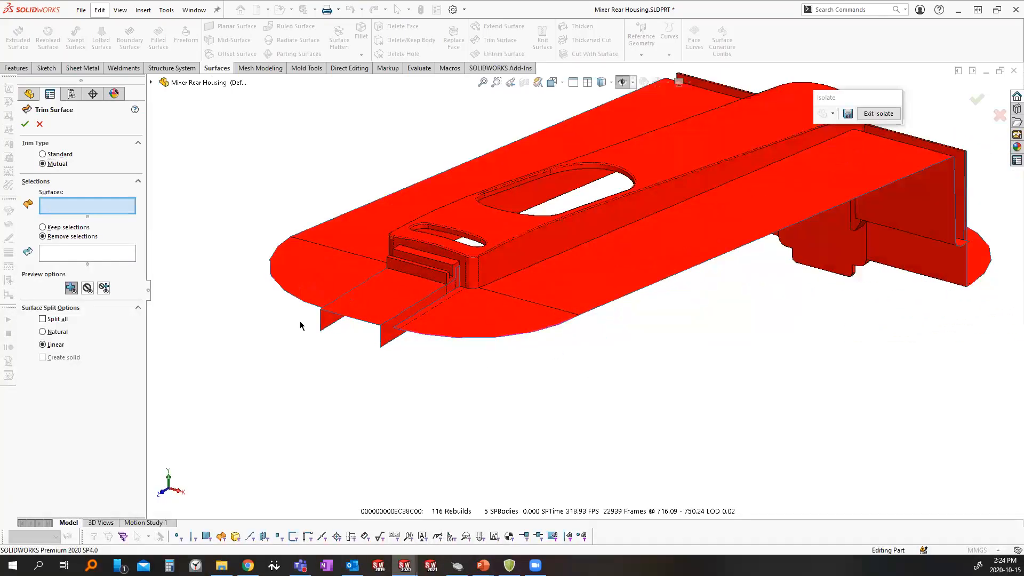
pyautogui.click(418, 296)
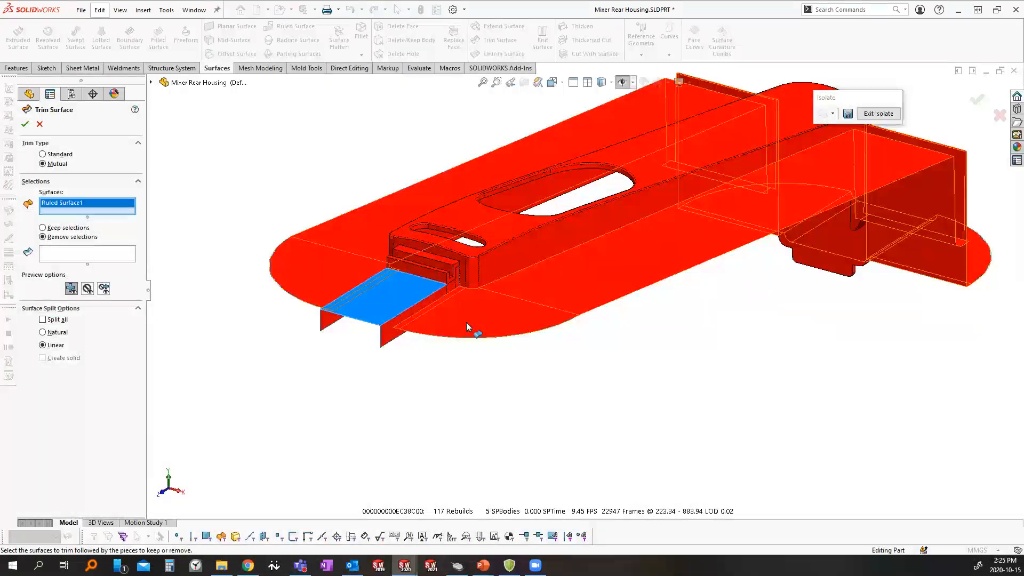
pyautogui.click(470, 323)
pyautogui.click(405, 329)
pyautogui.click(335, 323)
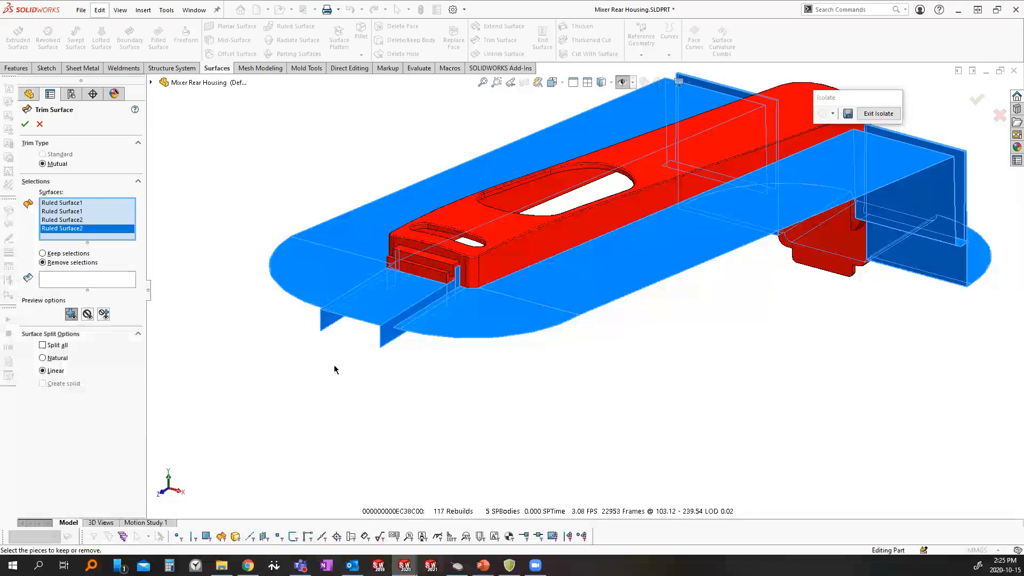
# Remove the pieces of both vertical ruled surfaces that overhang the surrounding parting surface and complete the mutual trim
pyautogui.click(69, 283)
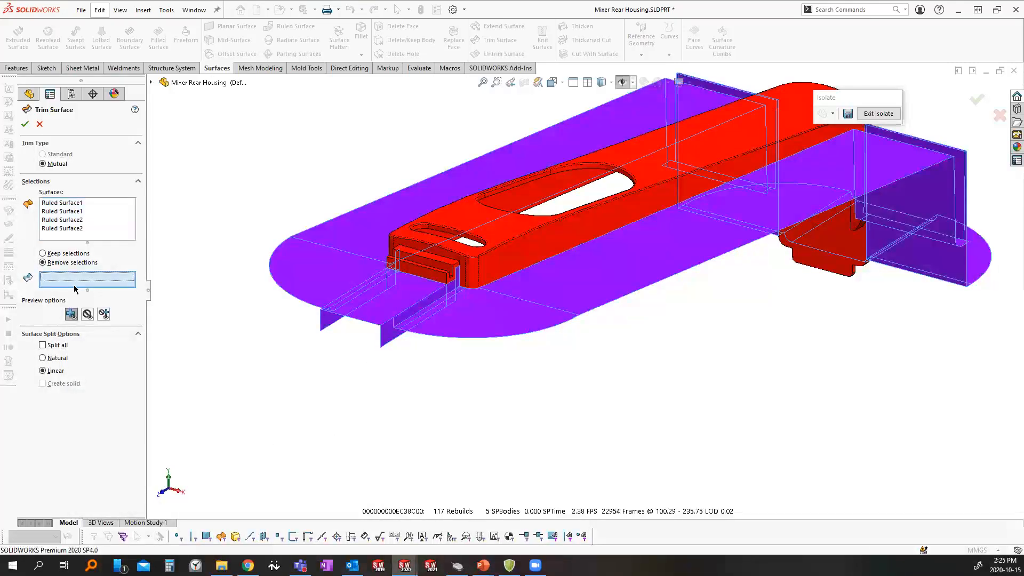
pyautogui.click(97, 215)
pyautogui.scroll(-2, 458, 349)
pyautogui.moveTo(471, 325); pyautogui.dragTo(359, 384, button='middle')
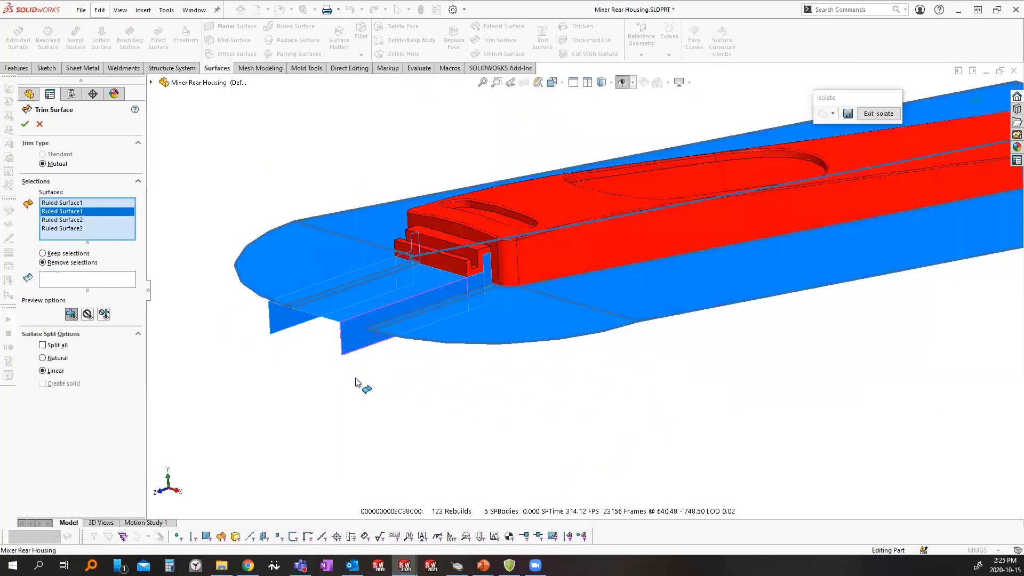
pyautogui.click(69, 280)
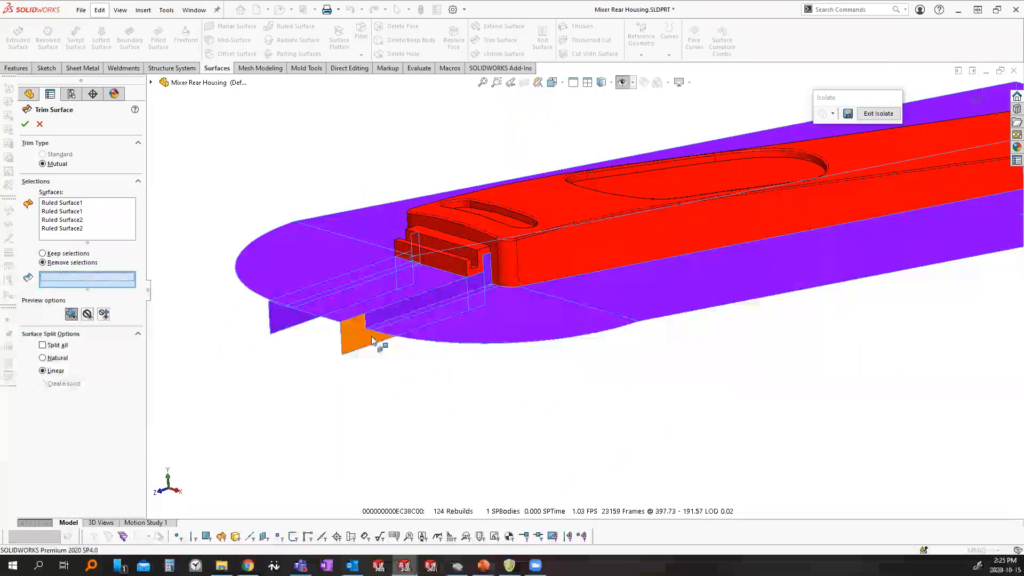
pyautogui.click(374, 341)
pyautogui.click(286, 324)
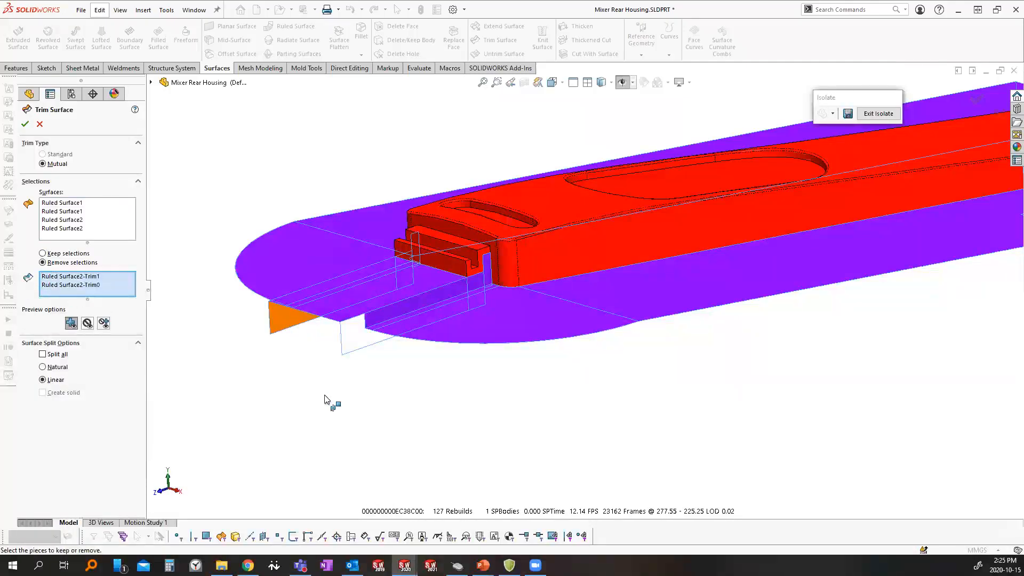
pyautogui.moveTo(464, 404); pyautogui.dragTo(487, 411, button='middle')
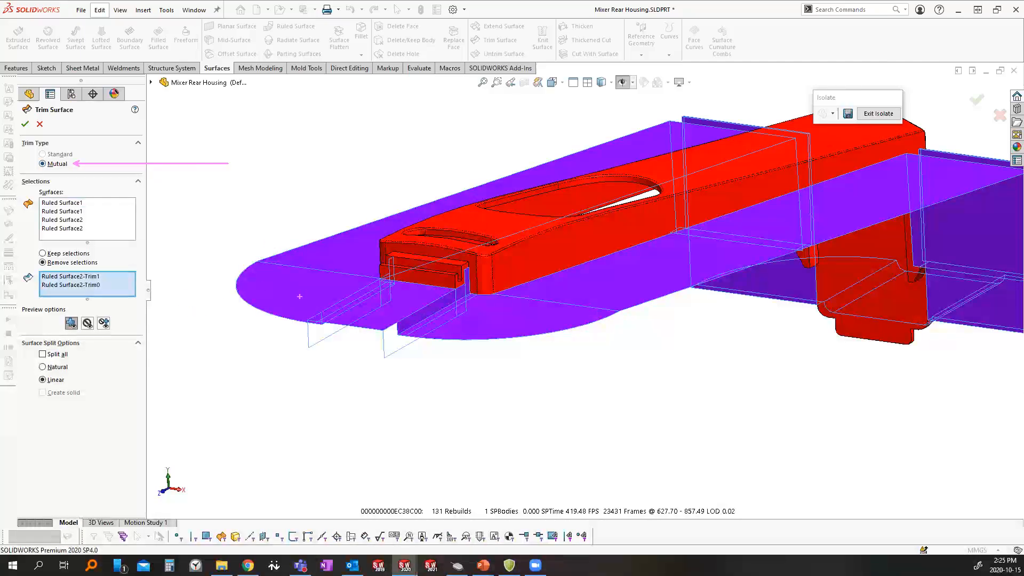
pyautogui.moveTo(445, 308)
pyautogui.mouseDown()
pyautogui.moveTo(422, 294)
pyautogui.moveTo(431, 323)
pyautogui.mouseUp()
pyautogui.press('Escape')
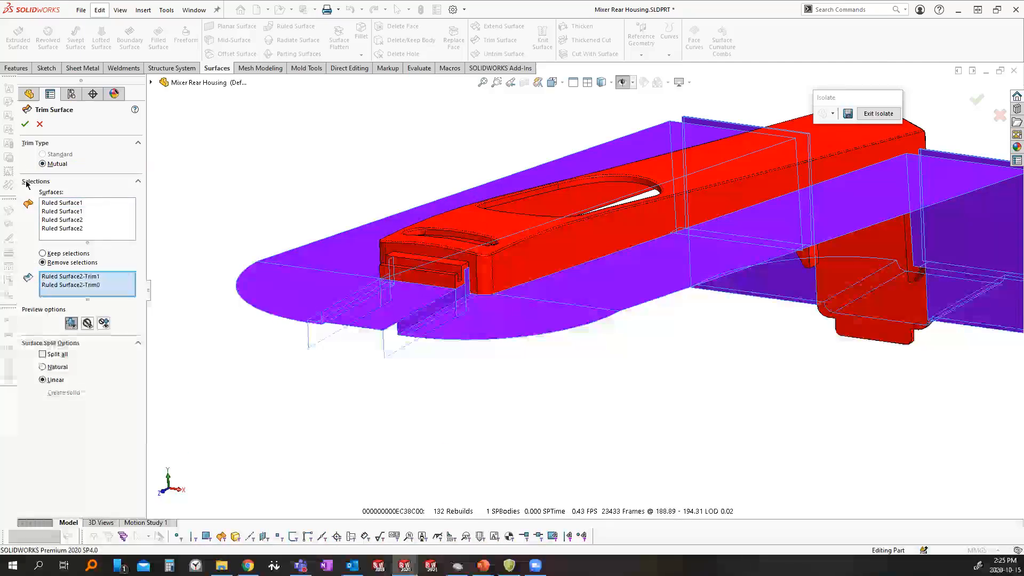
pyautogui.click(25, 123)
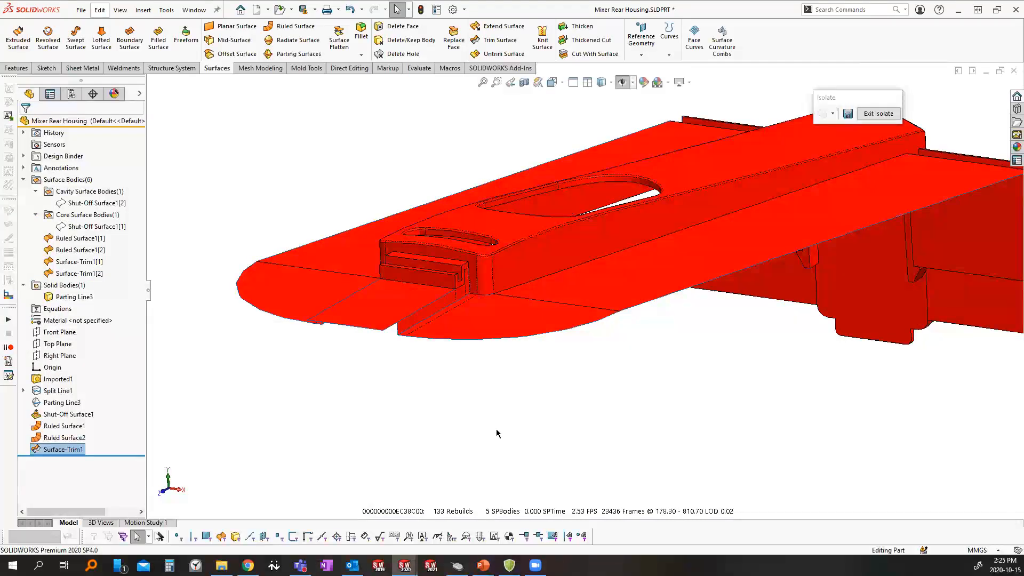
# Inspect the trimmed surfaces around the clip and highlight Ruled Surface1[1] to identify that body
pyautogui.moveTo(526, 398); pyautogui.dragTo(534, 404, button='middle')
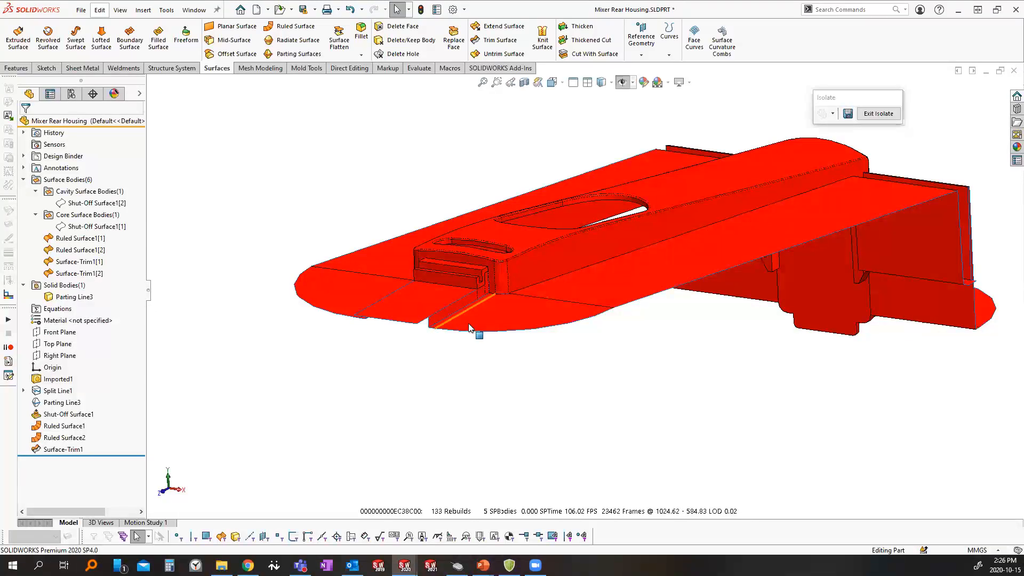
pyautogui.scroll(-5, 466, 278)
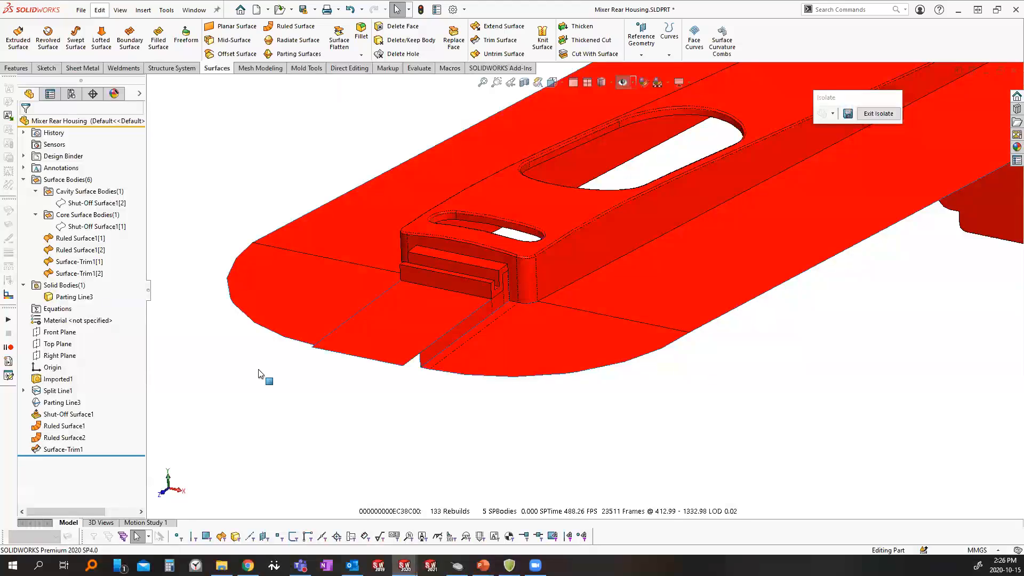
pyautogui.click(90, 238)
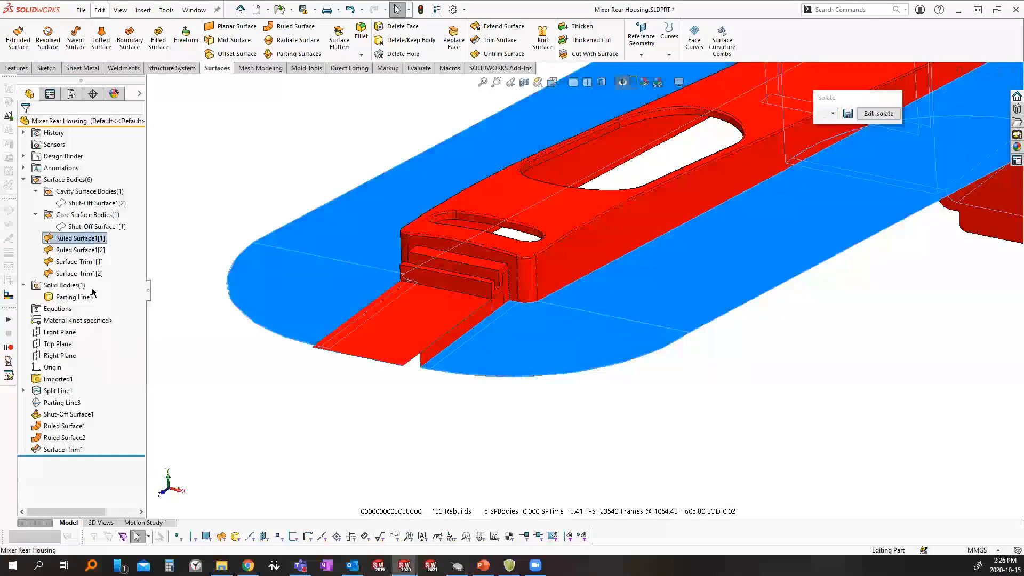
# Examine the ruled and trimmed surface bodies one by one and review the settings of the mutual surface trim
pyautogui.keyDown('ctrl'); pyautogui.click(93, 251); pyautogui.keyUp('ctrl')
pyautogui.click(91, 250)
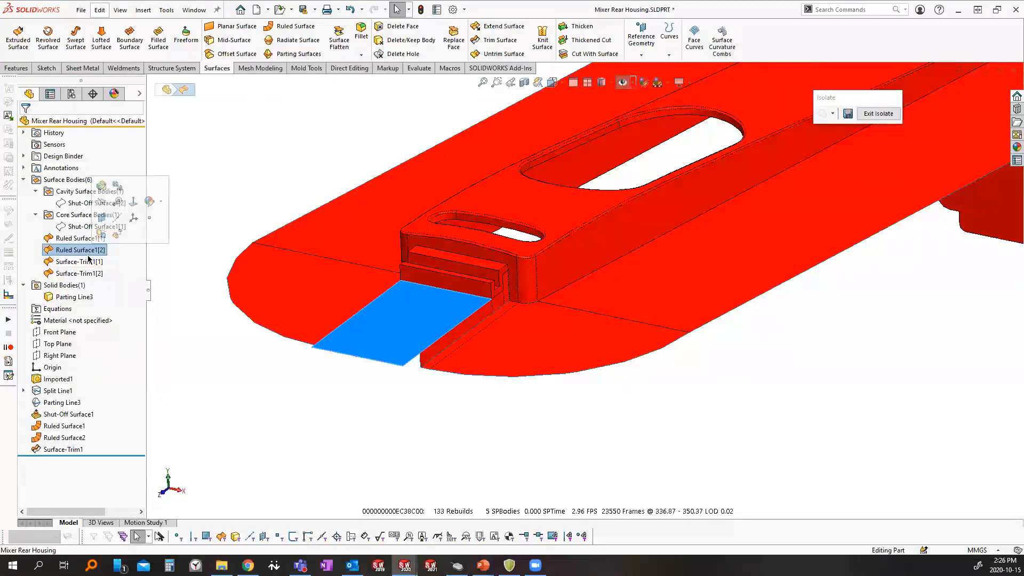
pyautogui.click(79, 273)
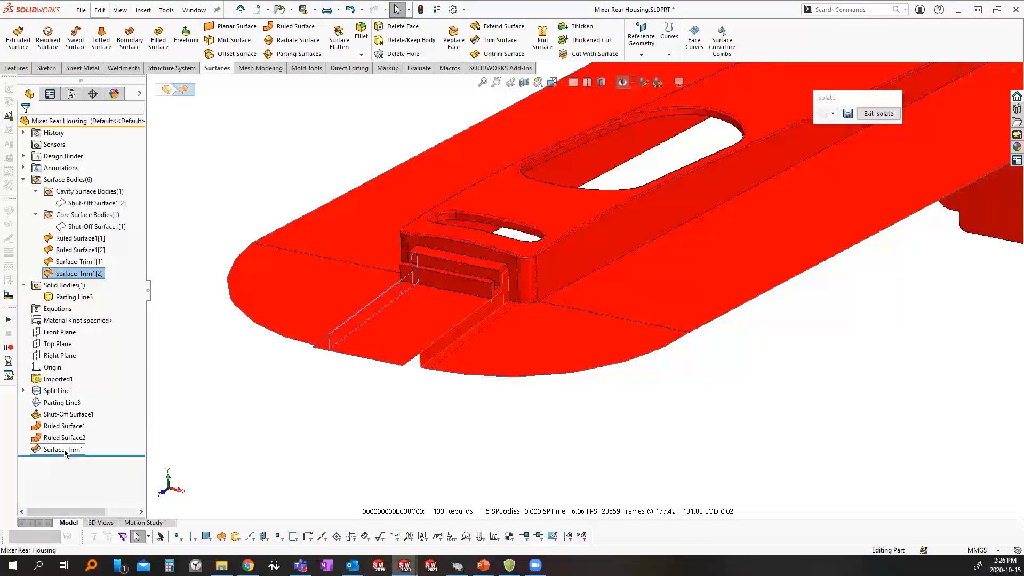
pyautogui.press('Escape')
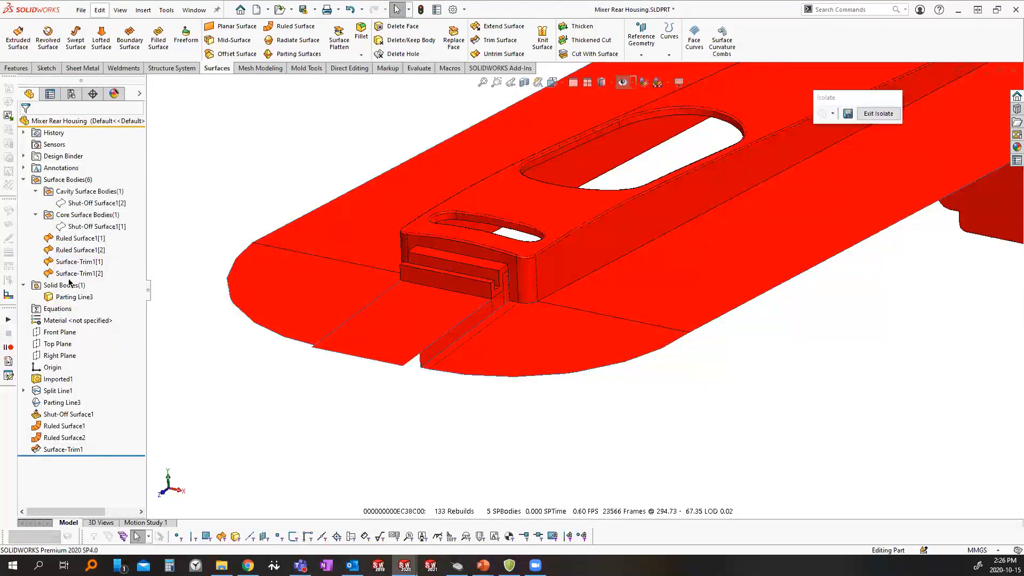
pyautogui.click(64, 449)
pyautogui.click(83, 386)
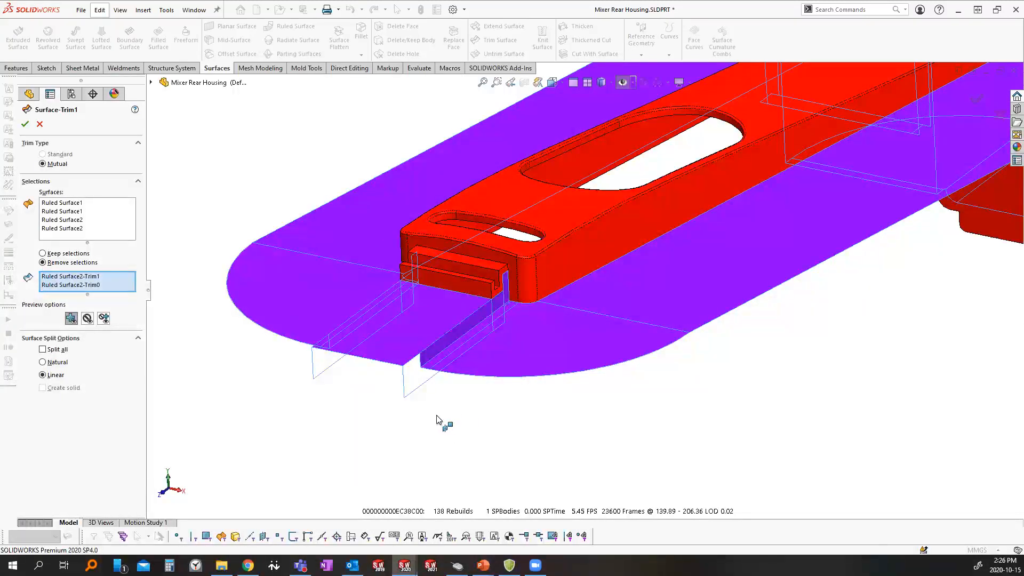
pyautogui.click(24, 124)
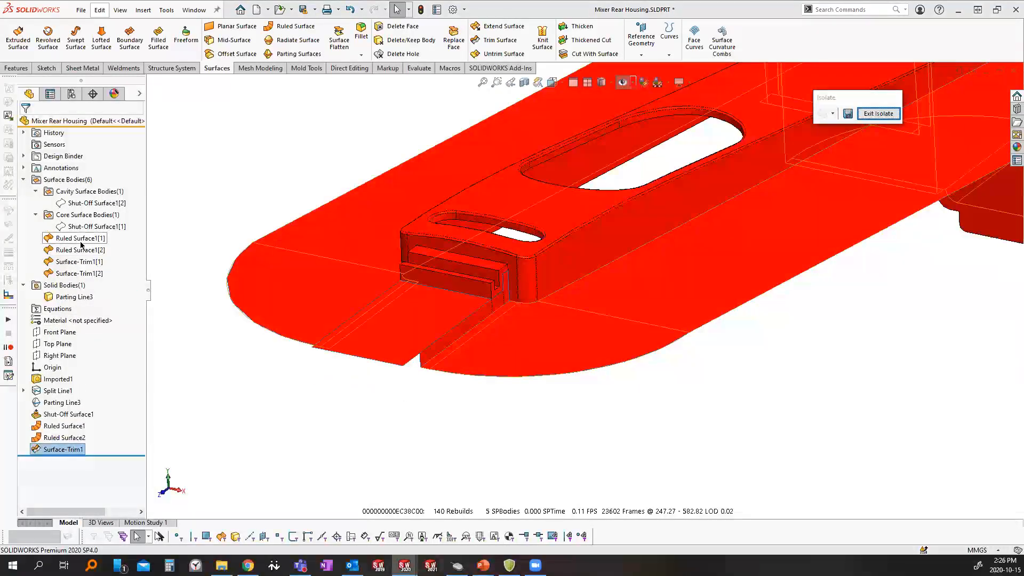
pyautogui.click(80, 250)
pyautogui.click(82, 261)
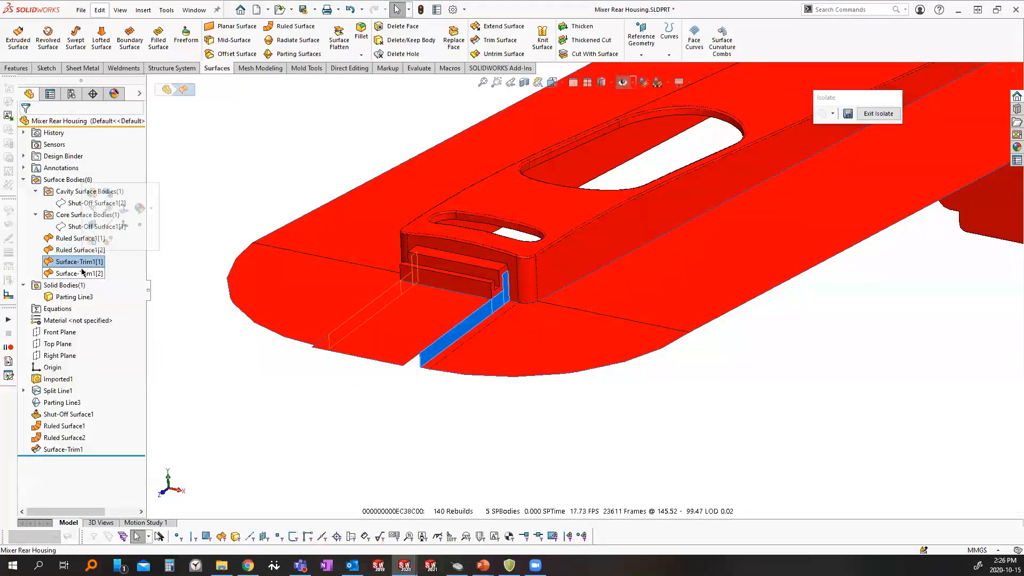
pyautogui.click(83, 272)
pyautogui.click(447, 451)
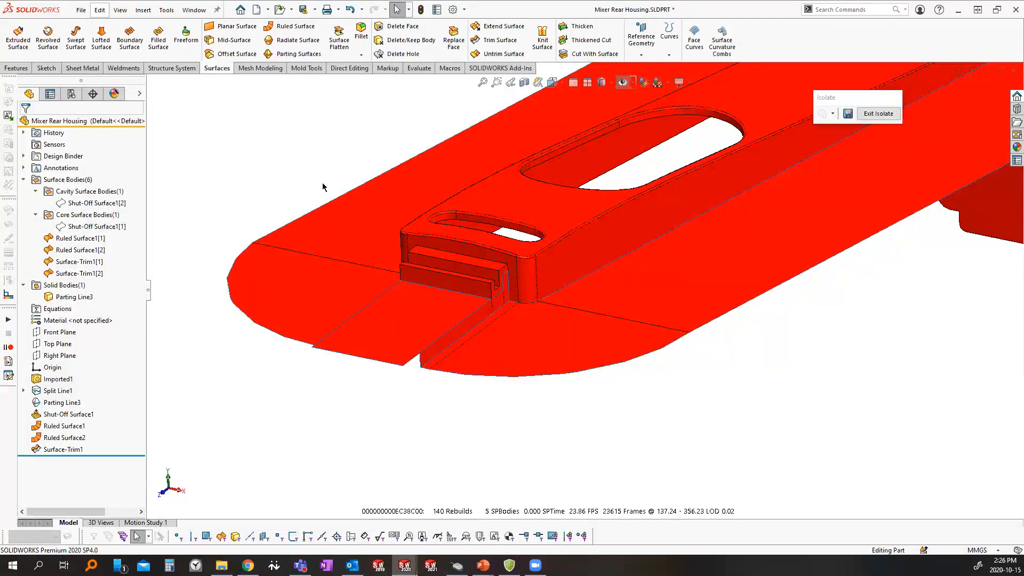
# Knit the two Ruled Surface1 bodies and the two Surface-Trim1 bodies into one surface with Merge entities enabled
pyautogui.click(544, 43)
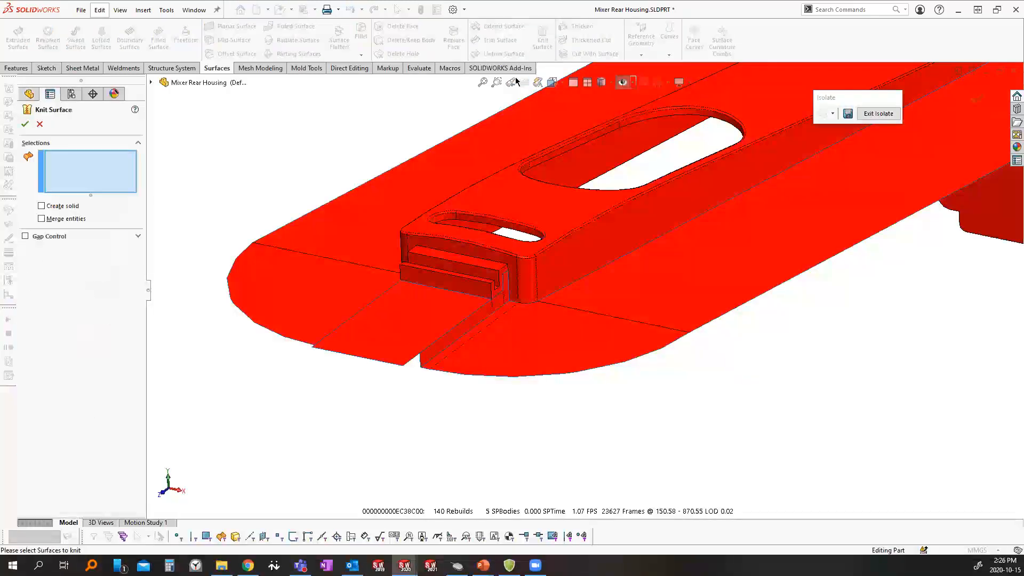
pyautogui.click(99, 180)
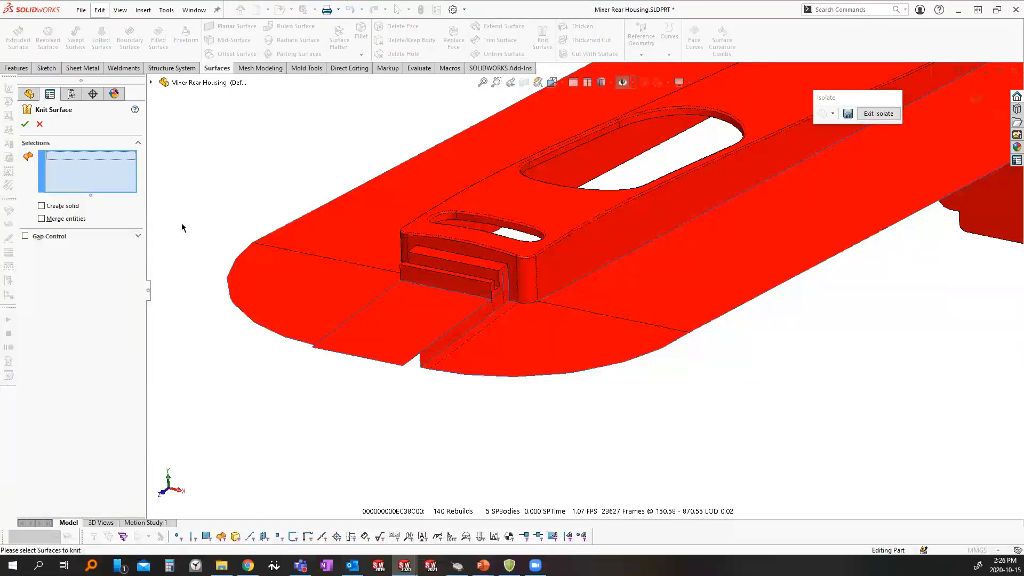
pyautogui.click(304, 297)
pyautogui.click(434, 328)
pyautogui.click(454, 326)
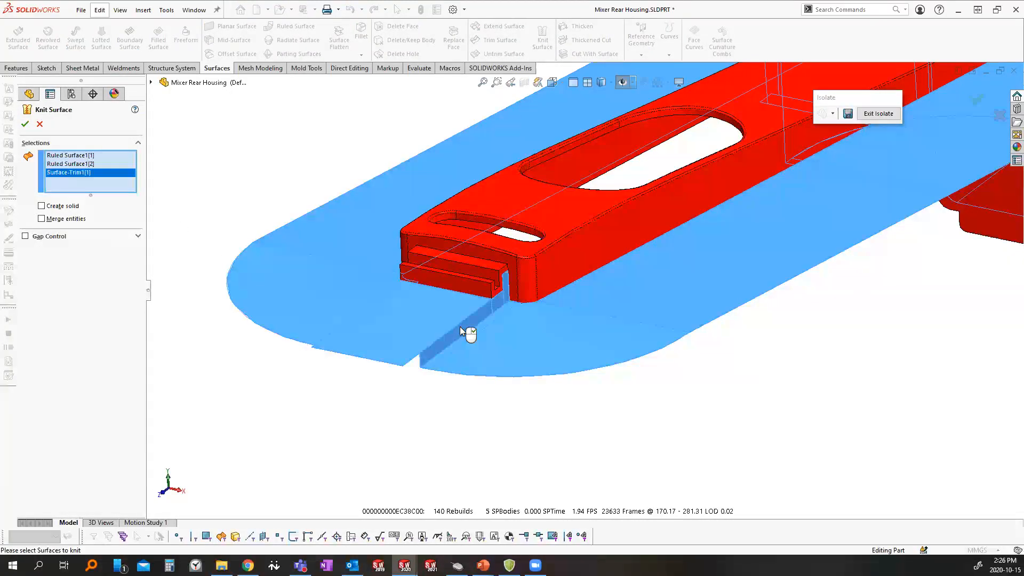
pyautogui.moveTo(398, 301); pyautogui.dragTo(350, 286, button='middle')
pyautogui.click(350, 287)
pyautogui.moveTo(417, 327); pyautogui.dragTo(332, 290, button='middle')
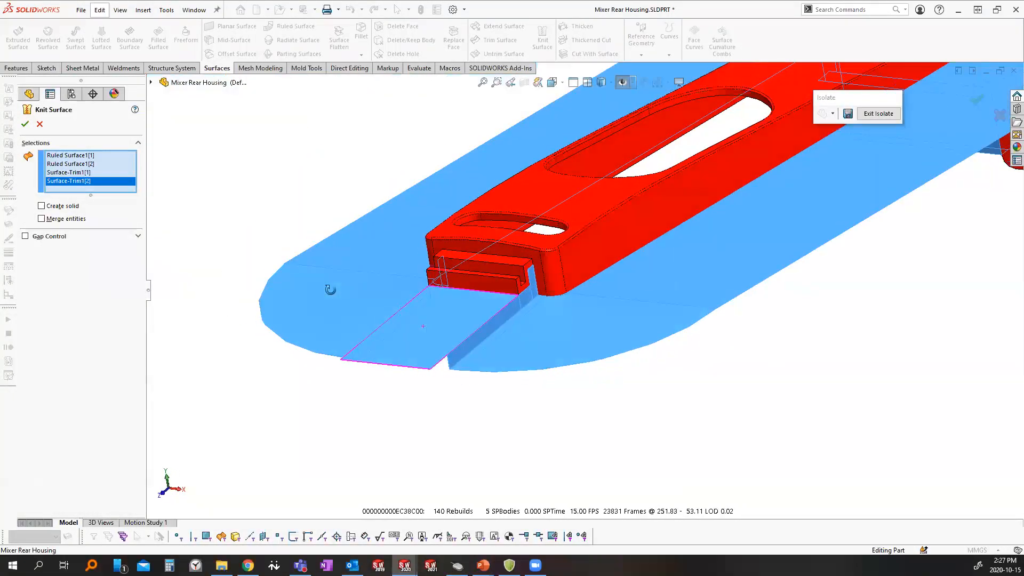
pyautogui.click(67, 219)
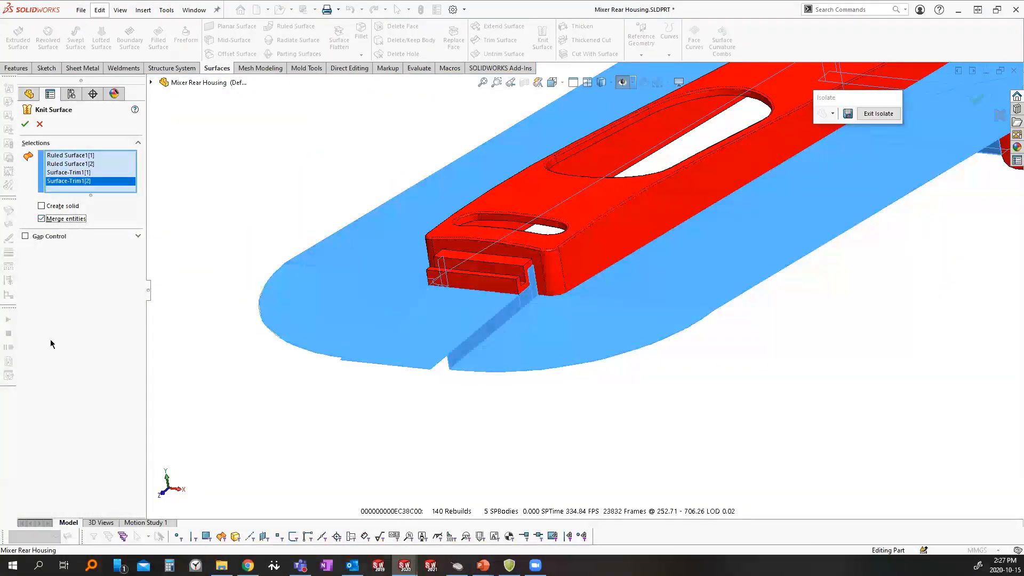
pyautogui.click(25, 124)
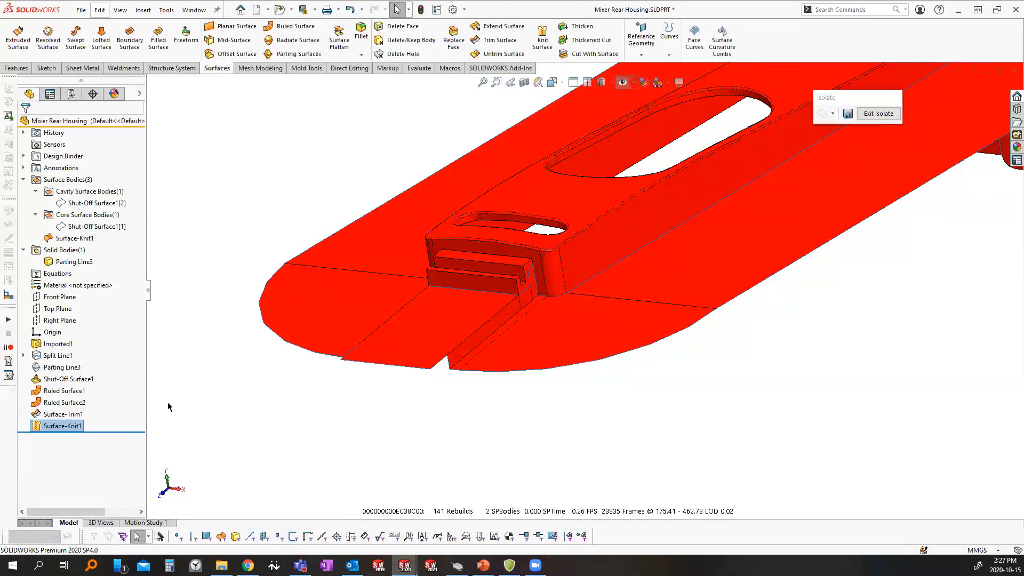
# Examine the knitted surface, especially where the trimmed vertical face meets the flat parting faces at the housing's stepped end
pyautogui.click(75, 240)
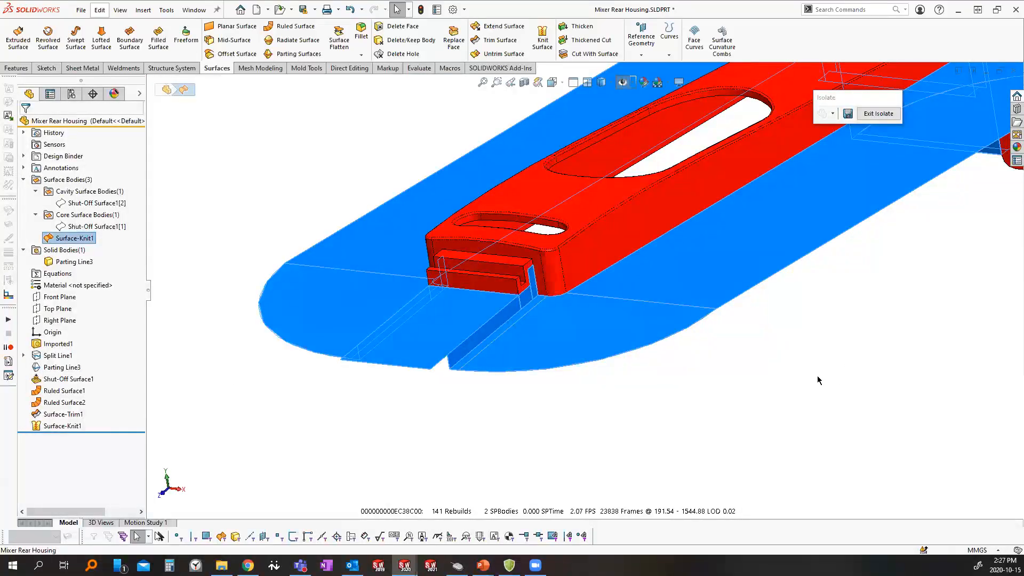
pyautogui.click(784, 373)
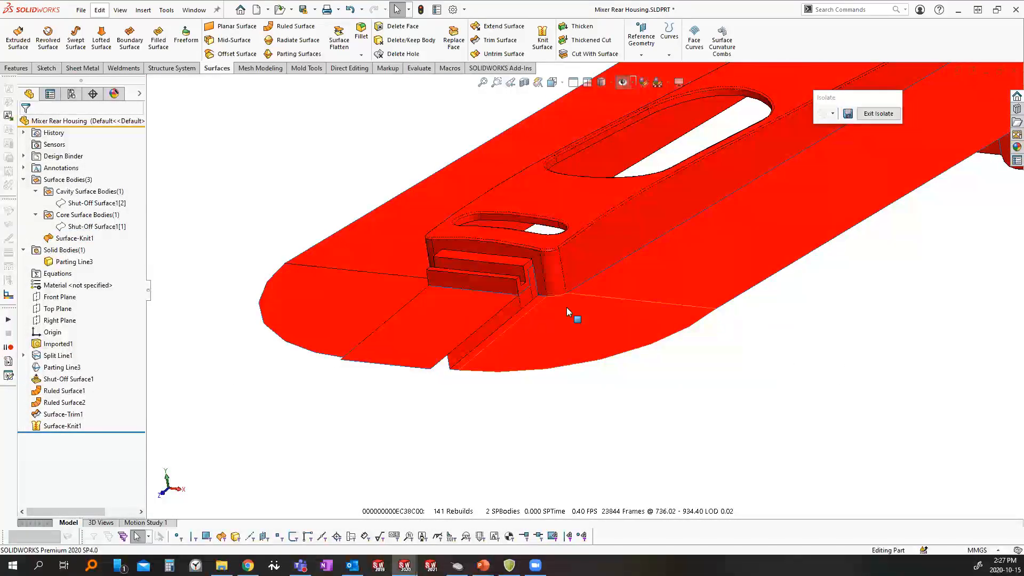
pyautogui.scroll(-1, 544, 339)
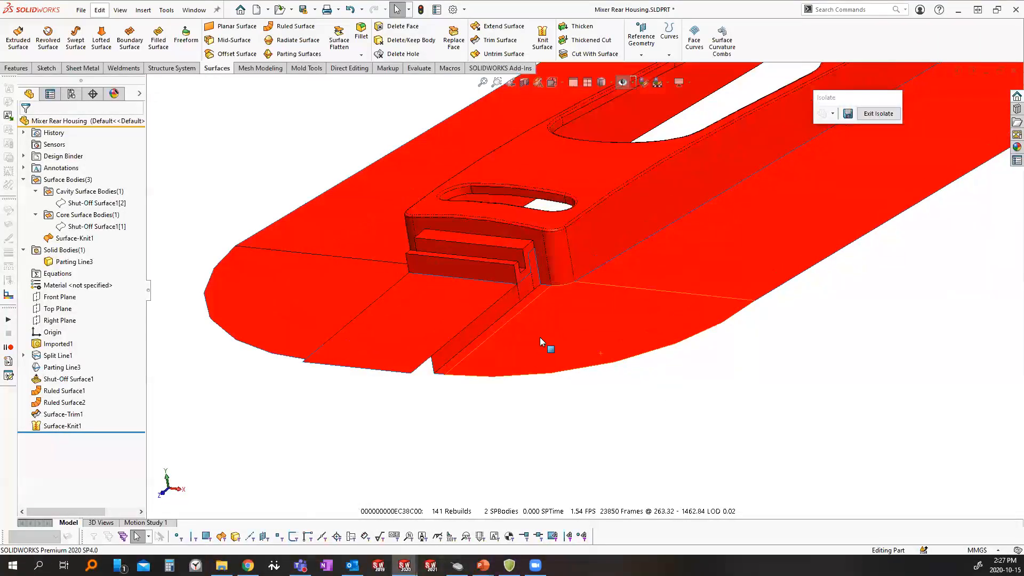
pyautogui.scroll(-4, 540, 337)
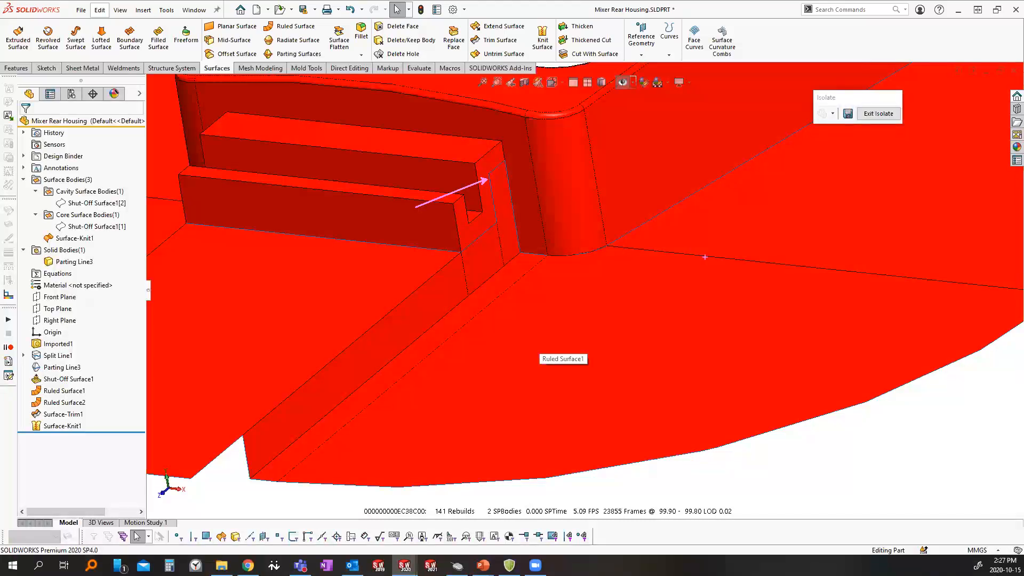
pyautogui.moveTo(718, 259); pyautogui.dragTo(656, 361)
pyautogui.moveTo(455, 337); pyautogui.dragTo(555, 393)
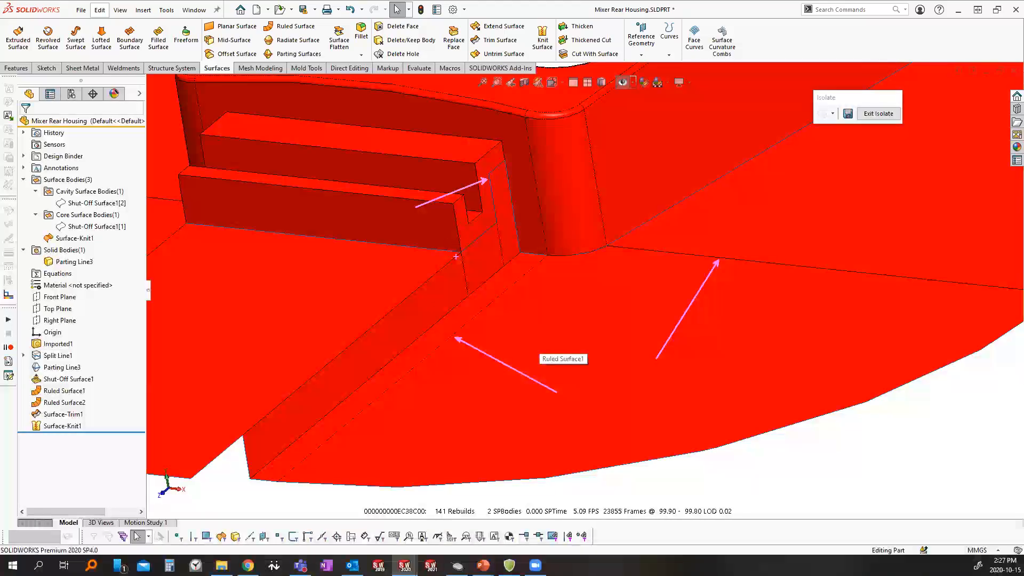
pyautogui.moveTo(514, 226); pyautogui.dragTo(484, 250)
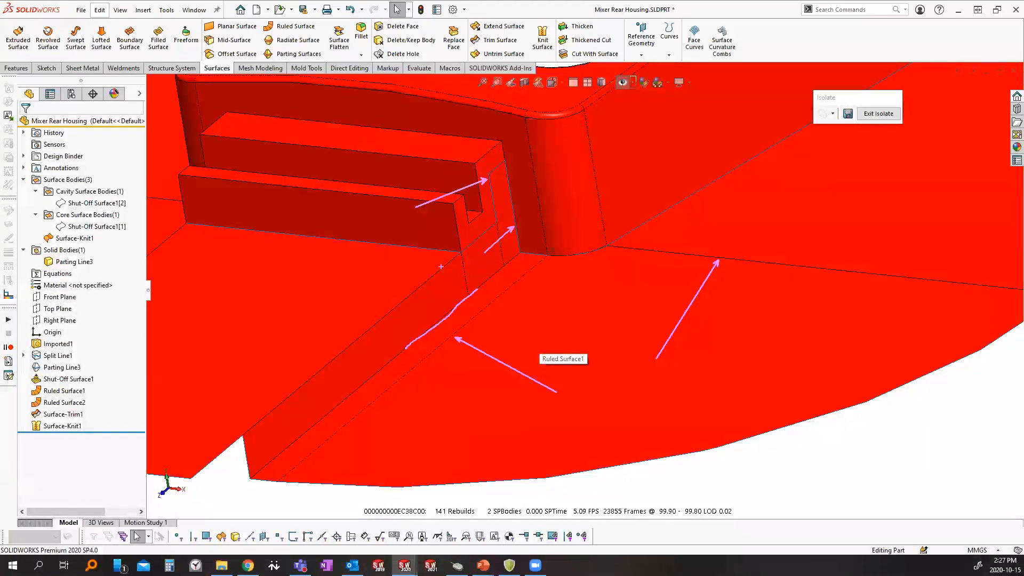
pyautogui.press('Escape')
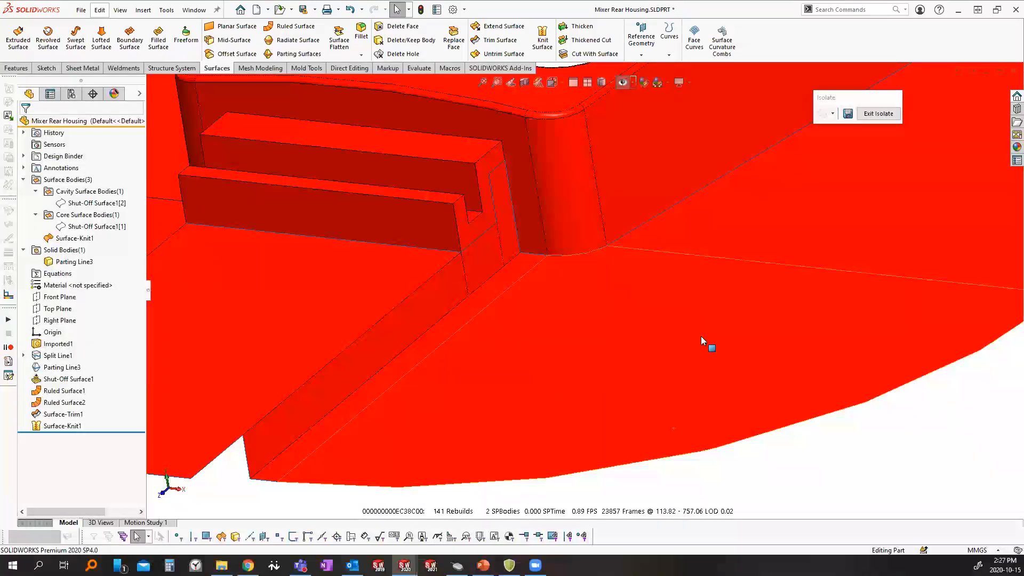
pyautogui.scroll(3, 696, 334)
pyautogui.scroll(3, 696, 334)
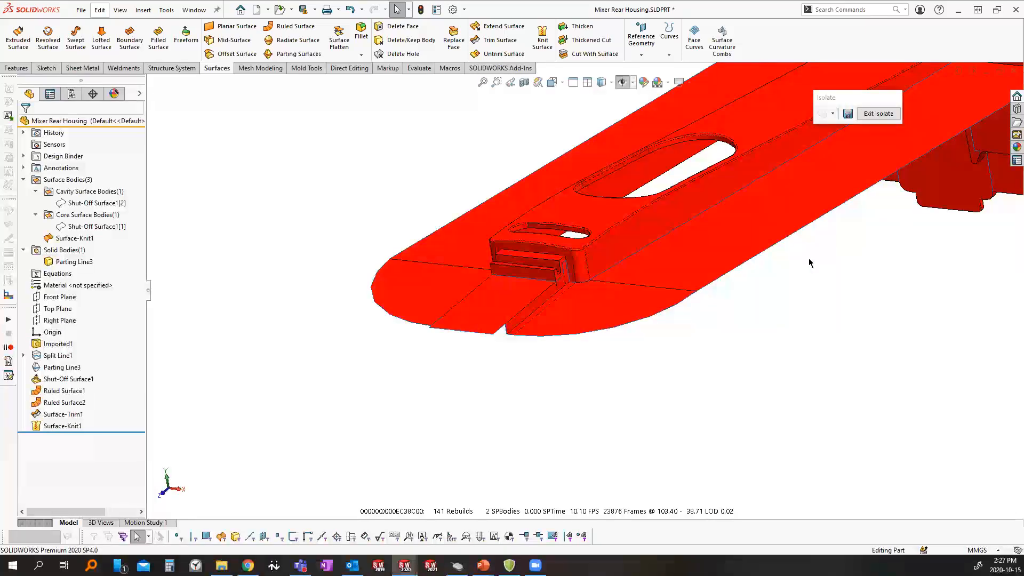
# Exit the isolated view to bring back all bodies of the housing
pyautogui.click(869, 114)
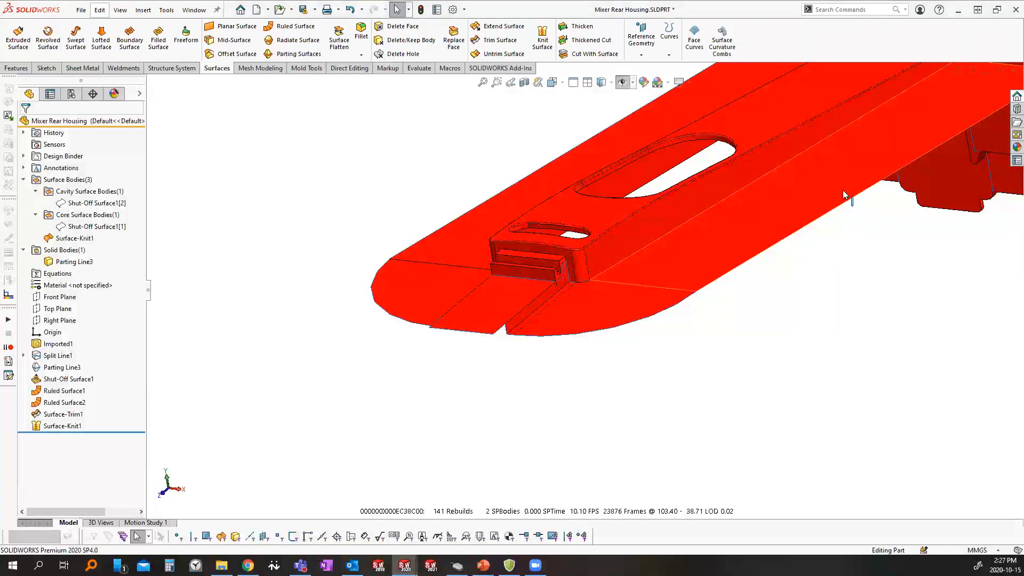
pyautogui.scroll(3, 765, 234)
pyautogui.moveTo(765, 234); pyautogui.dragTo(822, 193, button='middle')
pyautogui.scroll(-5, 822, 193)
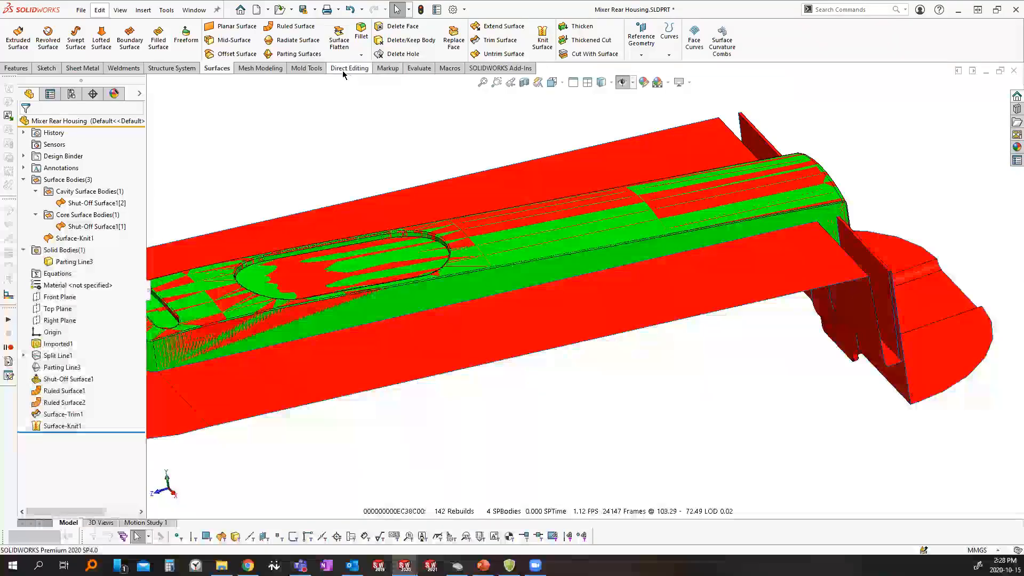
# Insert the mold folders to add a parting surface folder beside the cavity and core surface folders
pyautogui.click(305, 68)
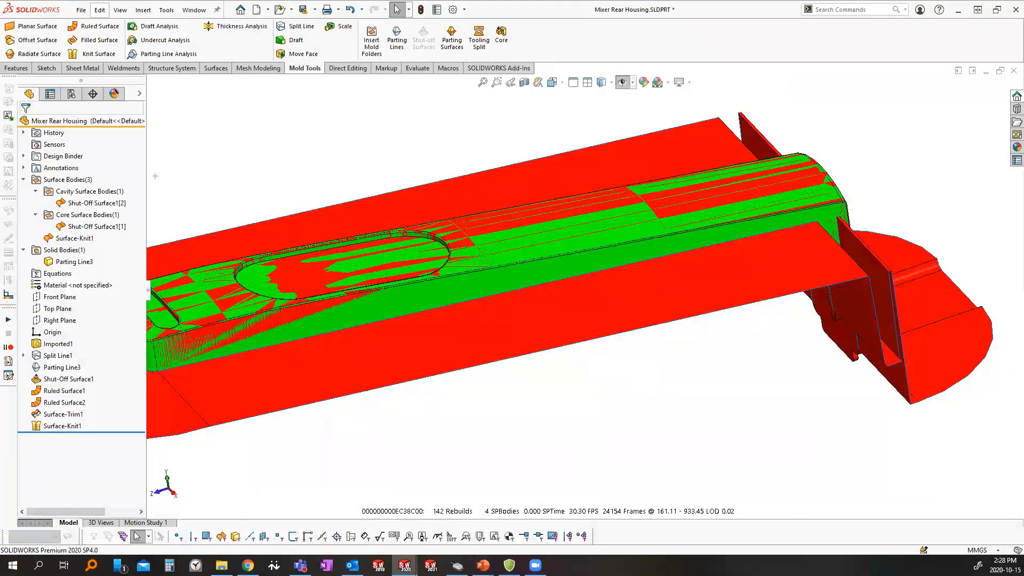
pyautogui.moveTo(176, 192)
pyautogui.mouseDown()
pyautogui.moveTo(128, 191)
pyautogui.moveTo(195, 204)
pyautogui.mouseUp()
pyautogui.moveTo(121, 241); pyautogui.dragTo(162, 235)
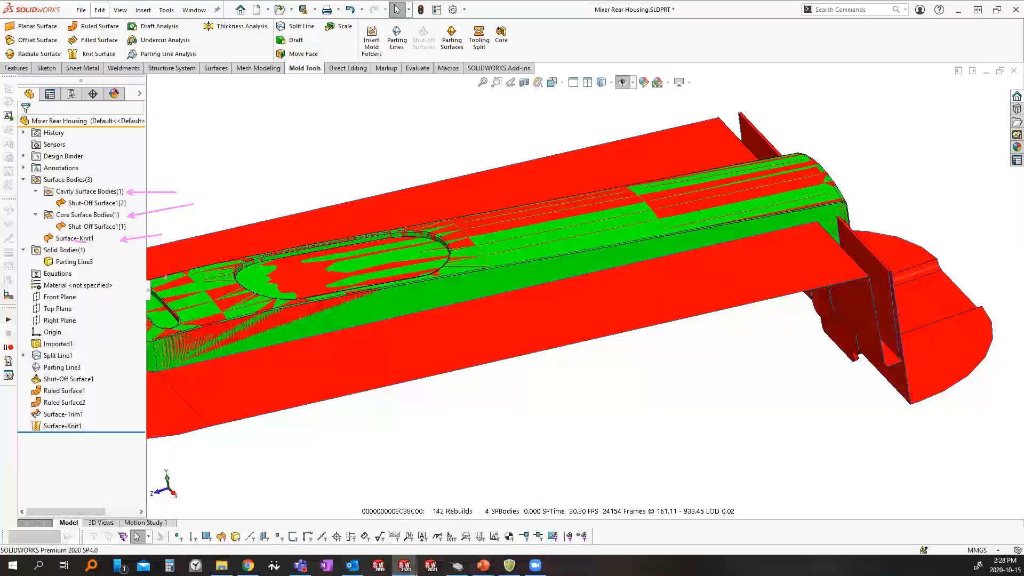
pyautogui.press('Escape')
pyautogui.moveTo(303, 183); pyautogui.dragTo(363, 51)
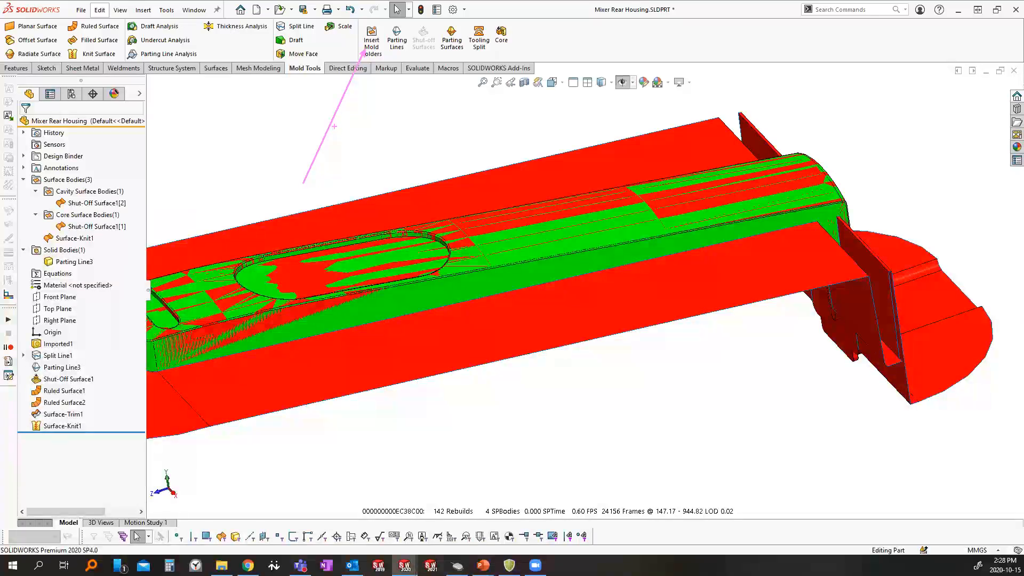
pyautogui.press('Escape')
pyautogui.click(370, 38)
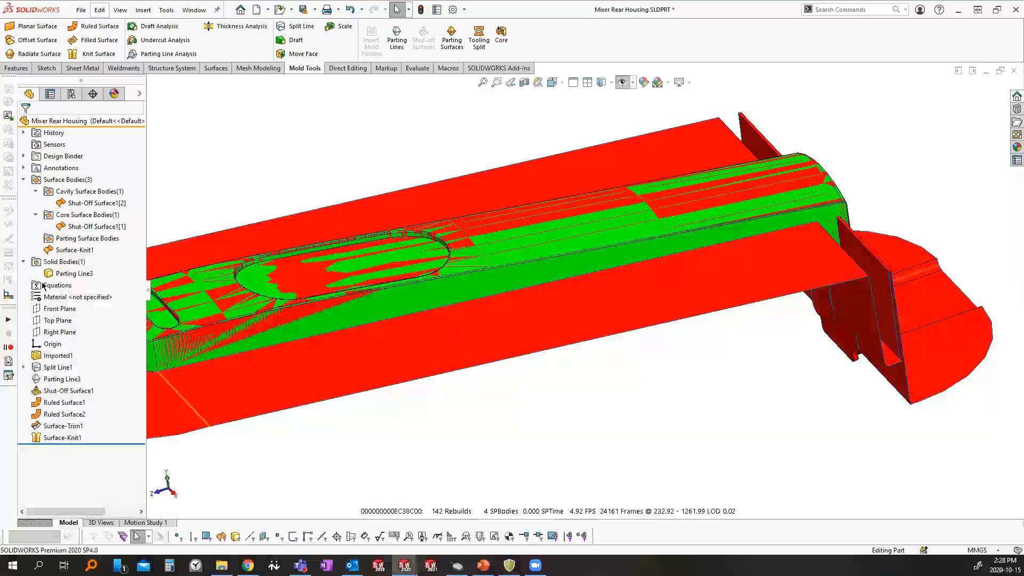
# Move the Surface-Knit1 body into the Parting Surface Bodies folder
pyautogui.click(59, 251)
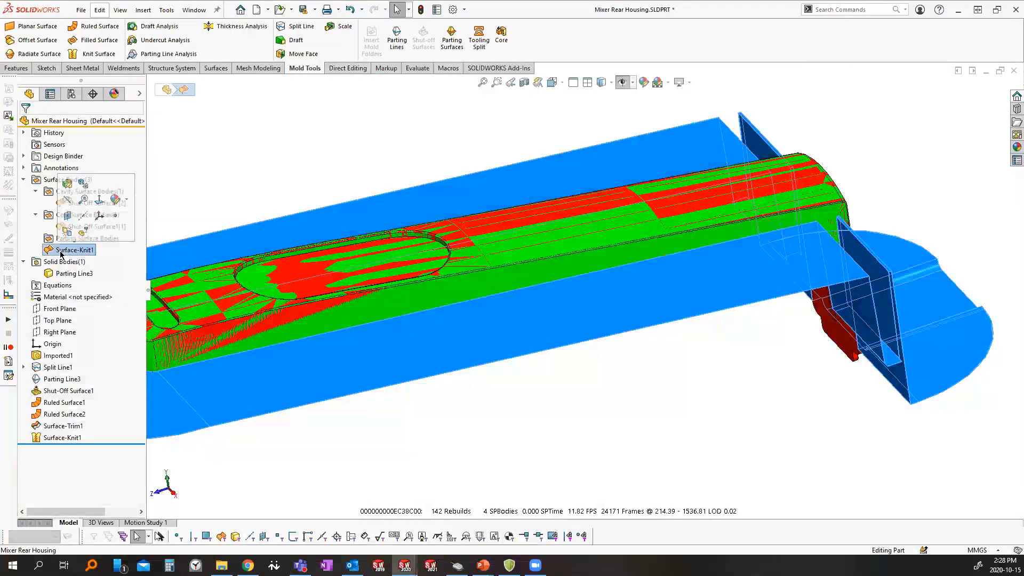
pyautogui.moveTo(63, 251); pyautogui.dragTo(61, 239)
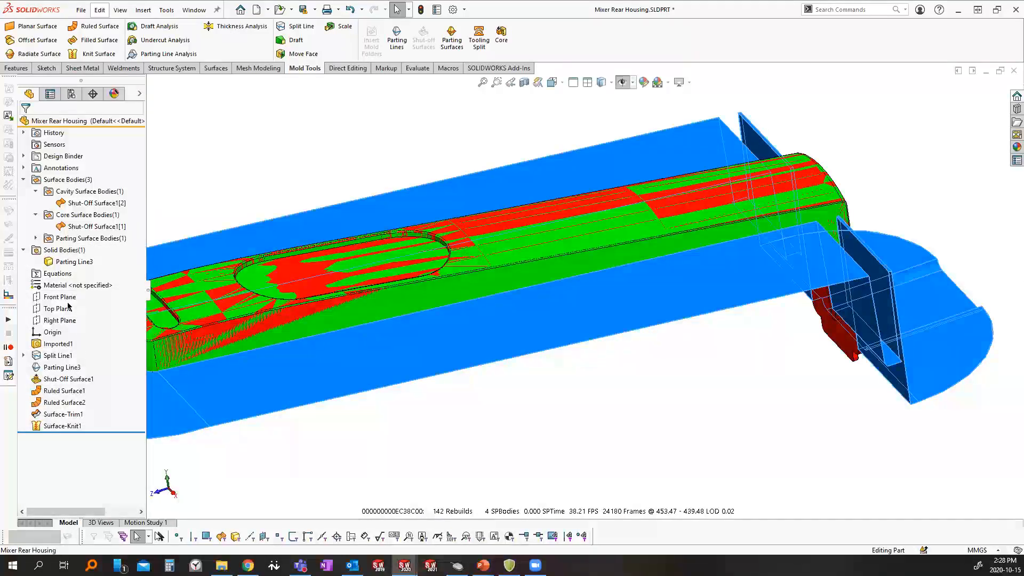
pyautogui.click(381, 455)
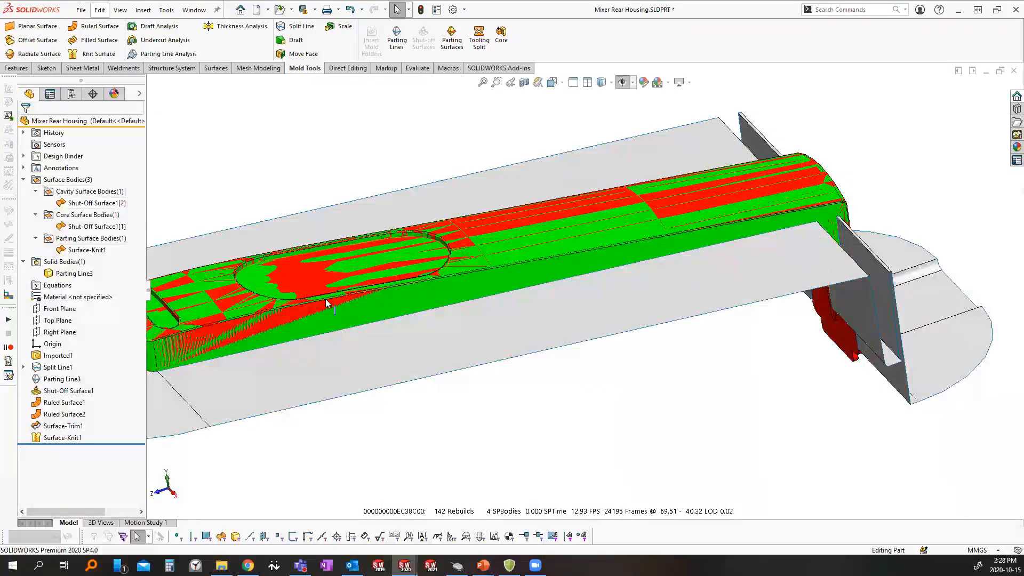
# Examine the housing and its parting surfaces from the side, focusing on the bent leg and the gap beside it
pyautogui.moveTo(614, 319); pyautogui.dragTo(696, 272, button='middle')
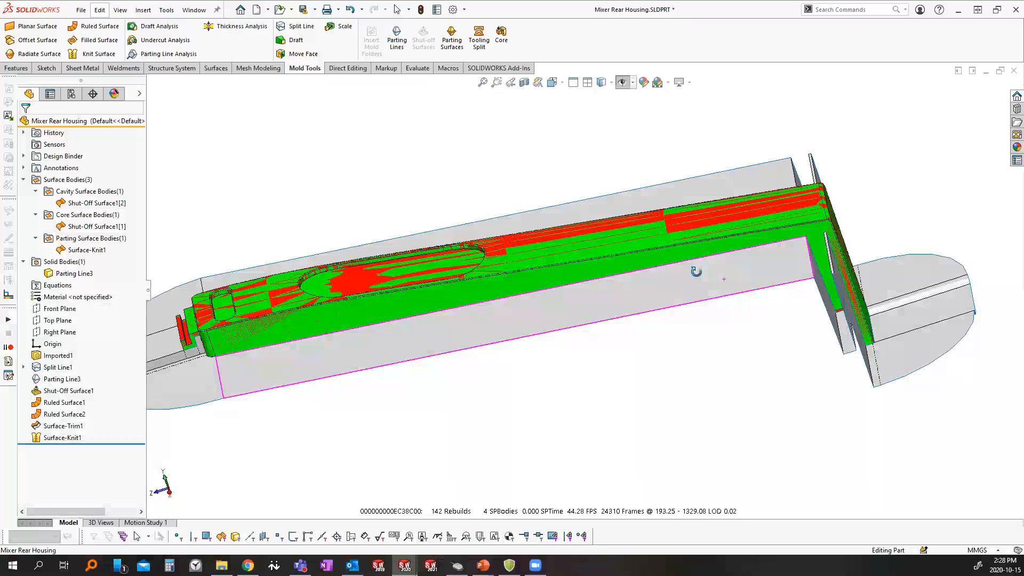
pyautogui.moveTo(696, 271); pyautogui.dragTo(695, 217, button='middle')
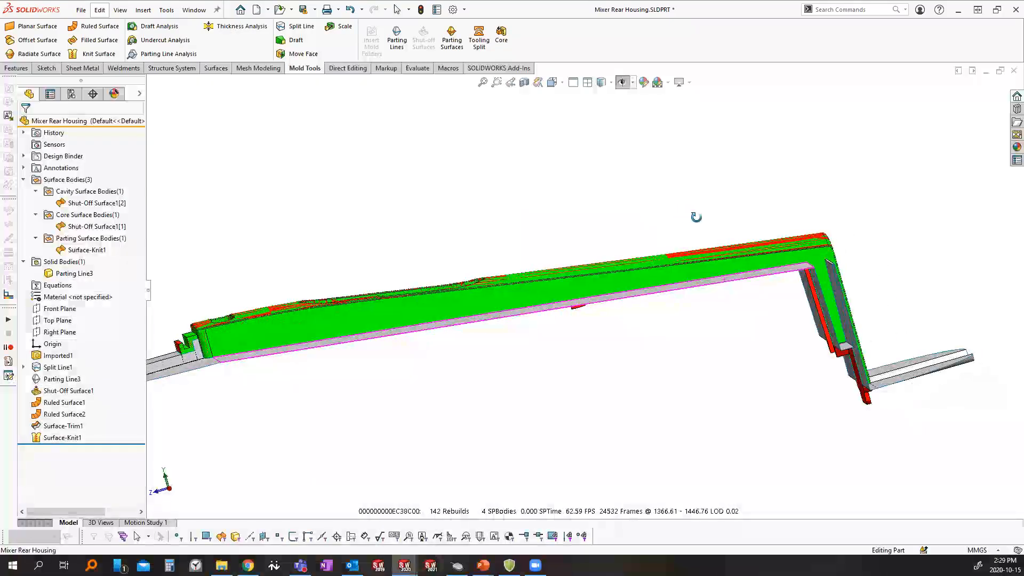
pyautogui.press('Escape')
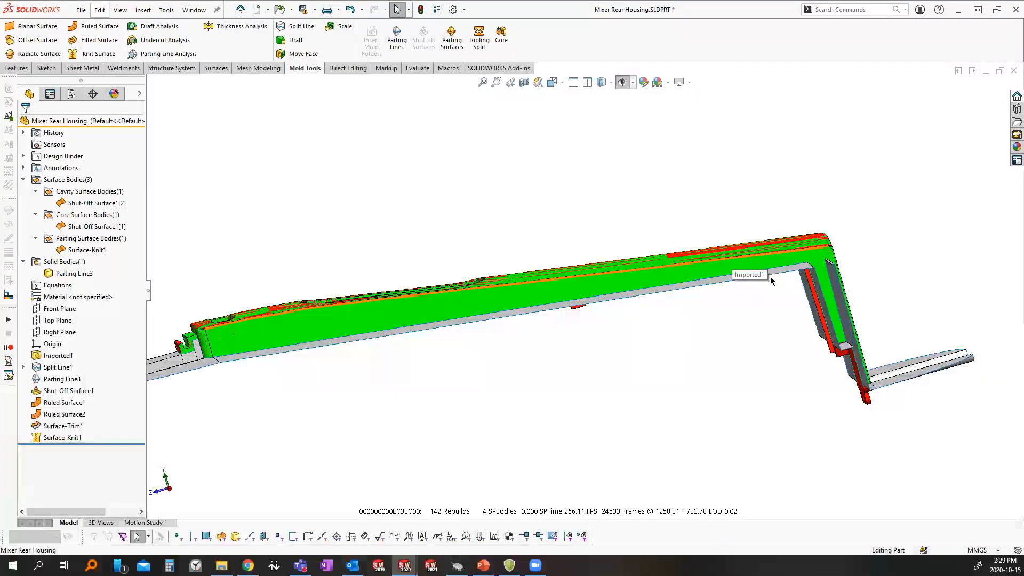
pyautogui.moveTo(881, 345); pyautogui.dragTo(679, 294, button='middle')
pyautogui.scroll(-3, 795, 269)
pyautogui.scroll(3, 753, 300)
pyautogui.hotkey('ctrl', '2')
pyautogui.keyDown('ctrl'); pyautogui.keyDown('shift'); pyautogui.moveTo(670, 285); pyautogui.dragTo(594, 365); pyautogui.keyUp('shift'); pyautogui.keyUp('ctrl')
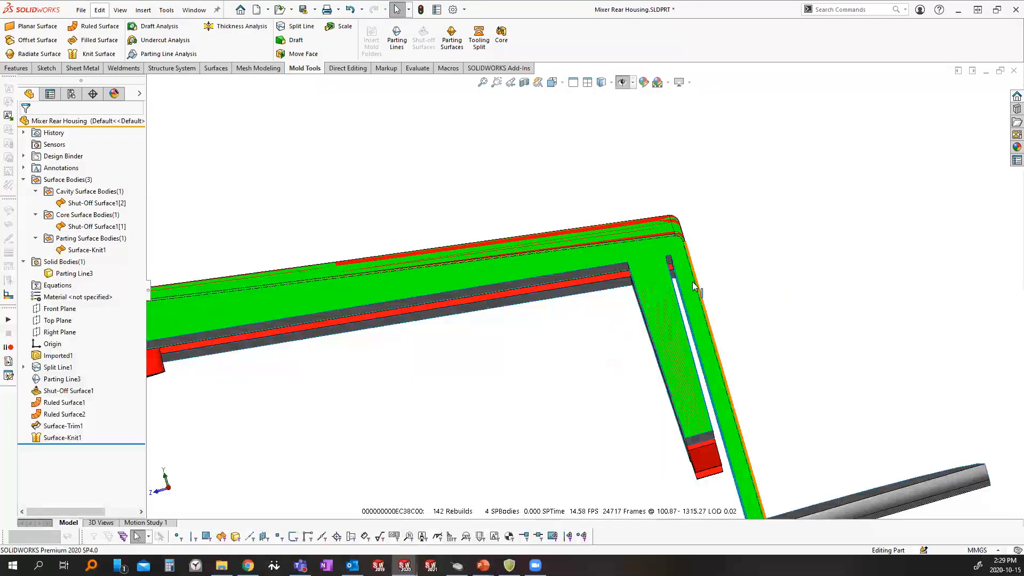
pyautogui.moveTo(650, 367); pyautogui.dragTo(683, 339, button='middle')
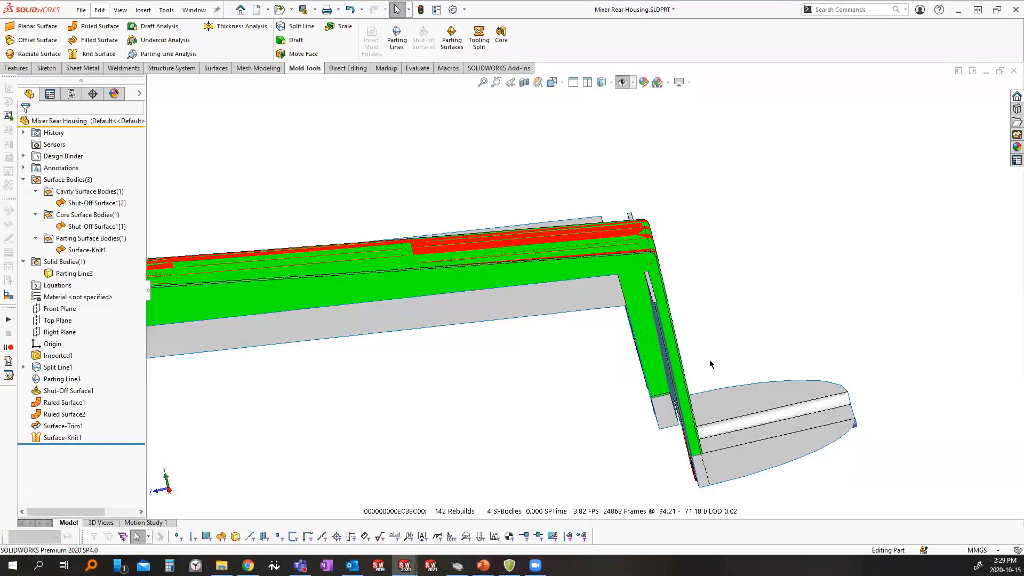
# Set up a Move Face translation of the narrow parting-surface face beside the bent leg, using the Up To Vertex end condition
pyautogui.scroll(-1, 700, 350)
pyautogui.scroll(-1, 698, 344)
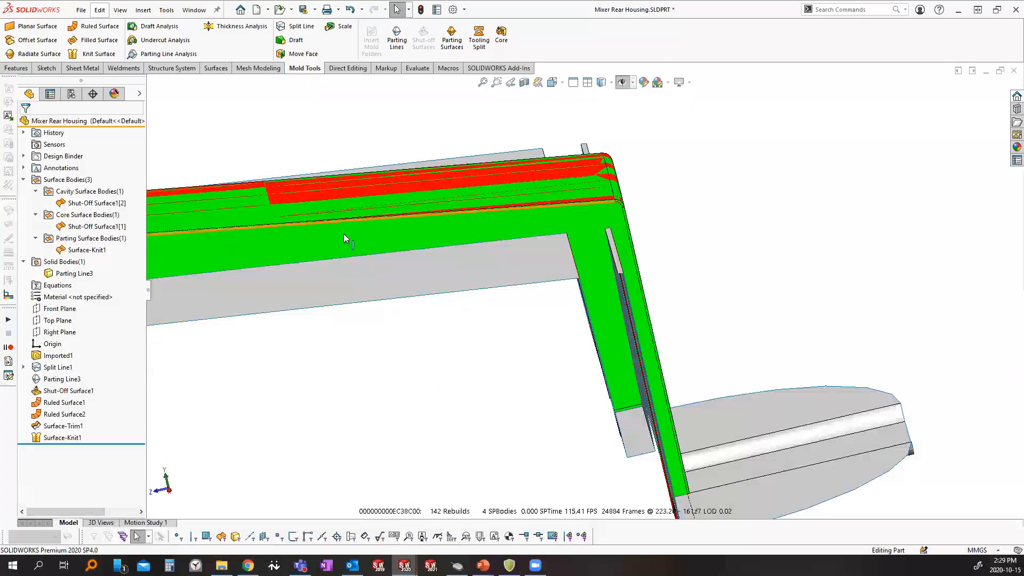
pyautogui.click(332, 69)
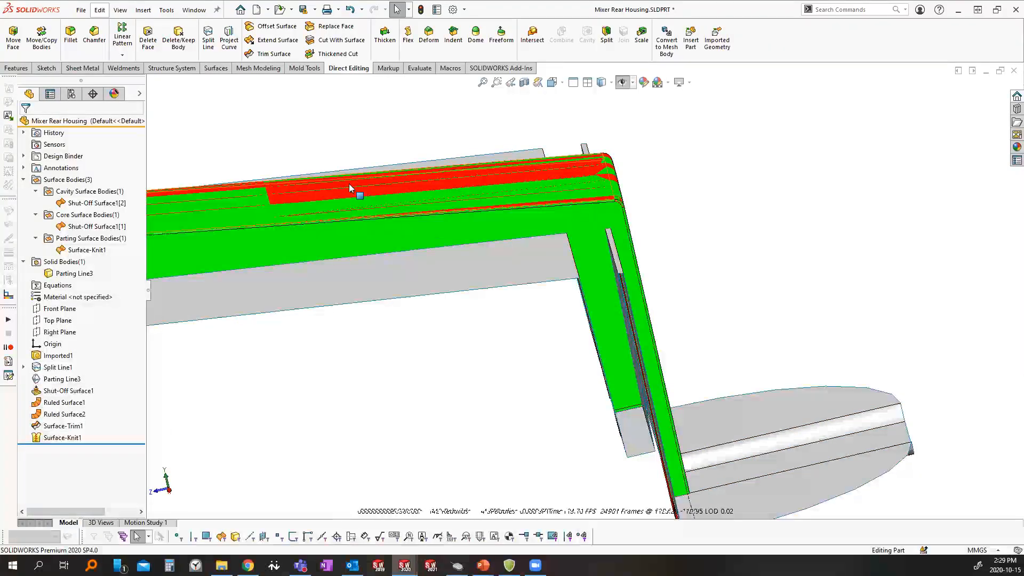
pyautogui.click(16, 49)
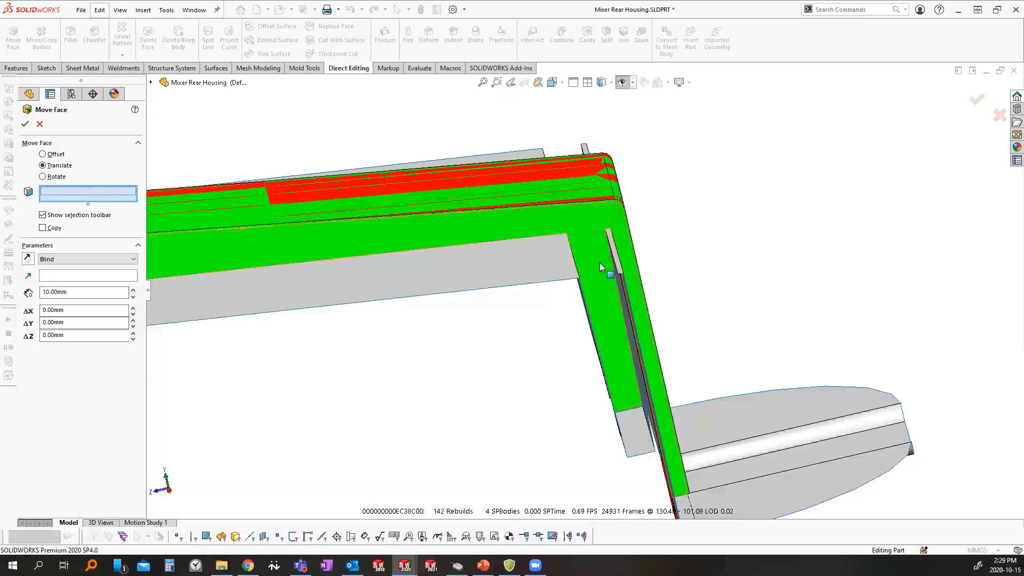
pyautogui.scroll(-5, 600, 262)
pyautogui.click(612, 238)
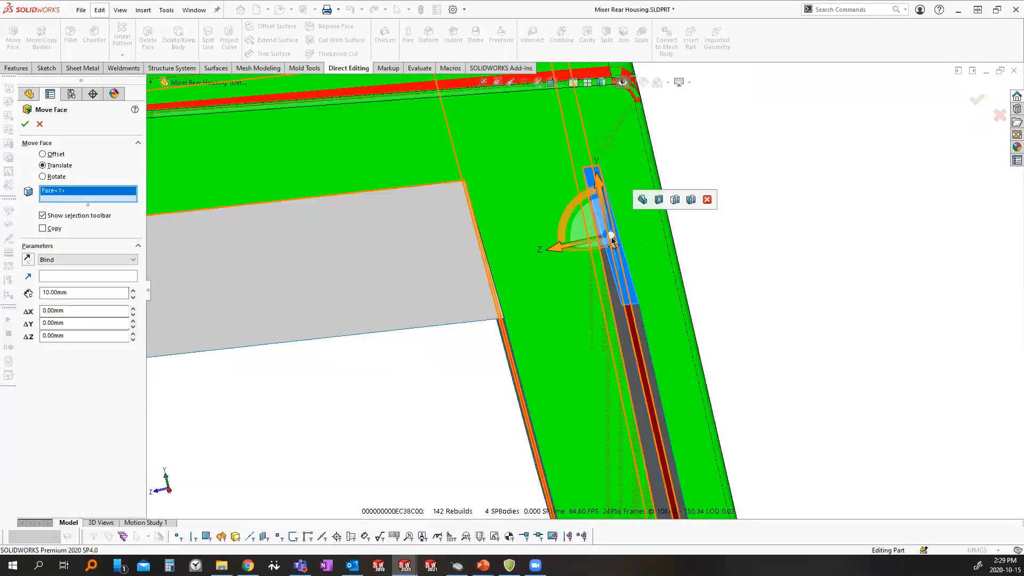
pyautogui.moveTo(591, 329); pyautogui.dragTo(588, 307, button='middle')
pyautogui.click(63, 261)
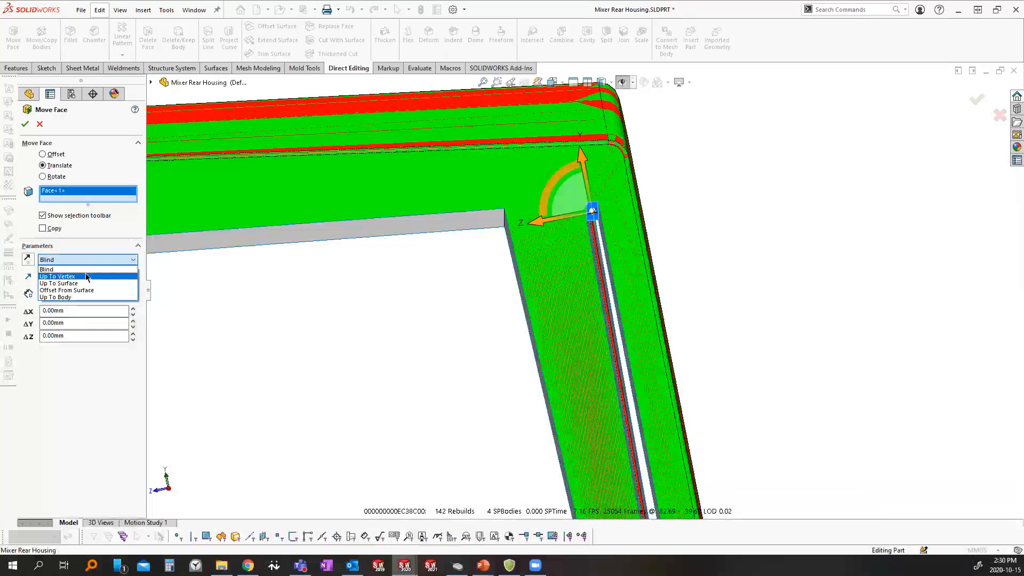
pyautogui.click(83, 277)
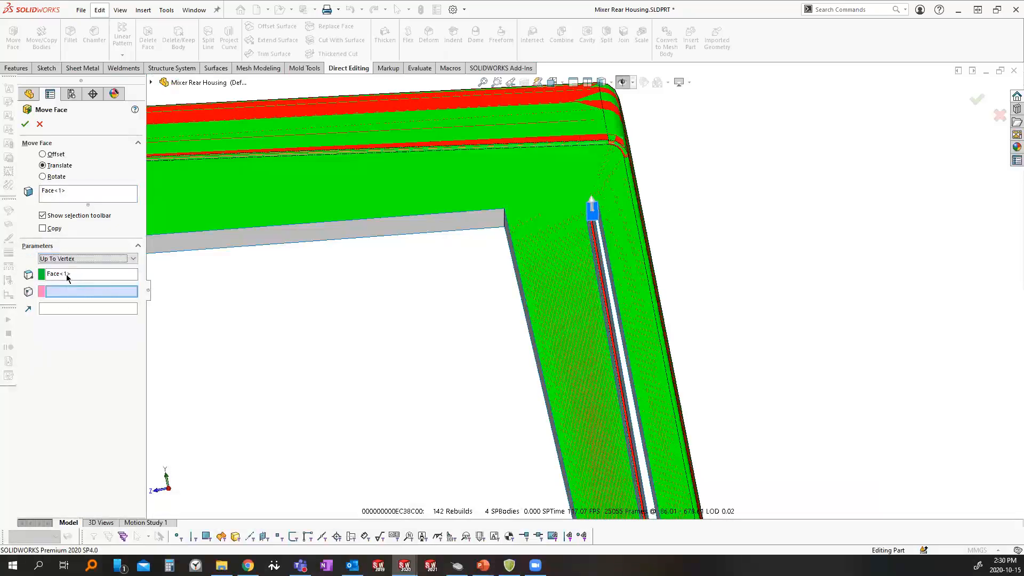
# Replace the start reference with the strip face's outer corner vertex and set the lower ledge's corner vertex as the end reference
pyautogui.click(67, 276)
pyautogui.scroll(3, 494, 277)
pyautogui.moveTo(494, 278); pyautogui.dragTo(482, 330, button='middle')
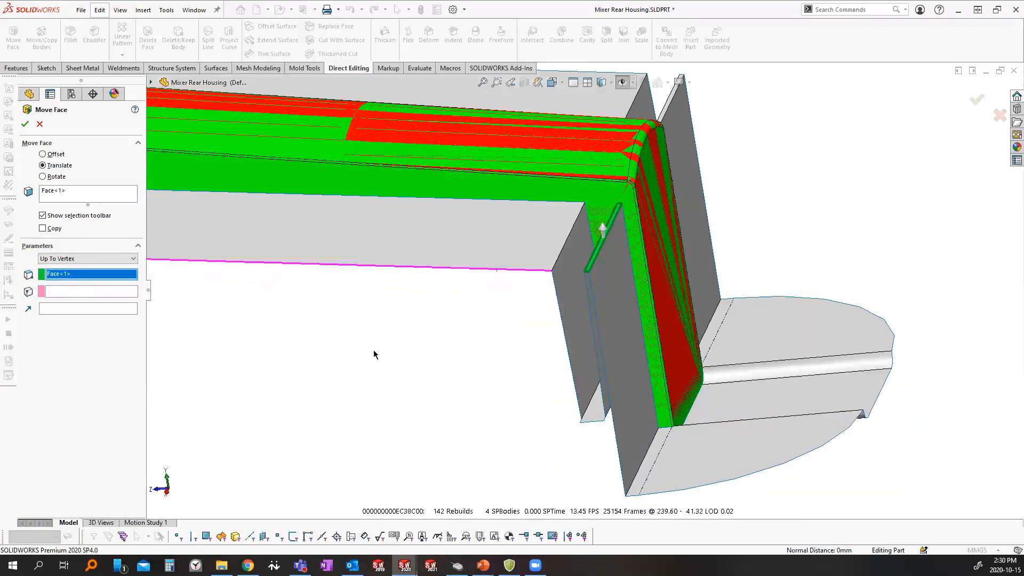
pyautogui.rightClick(64, 275)
pyautogui.click(87, 295)
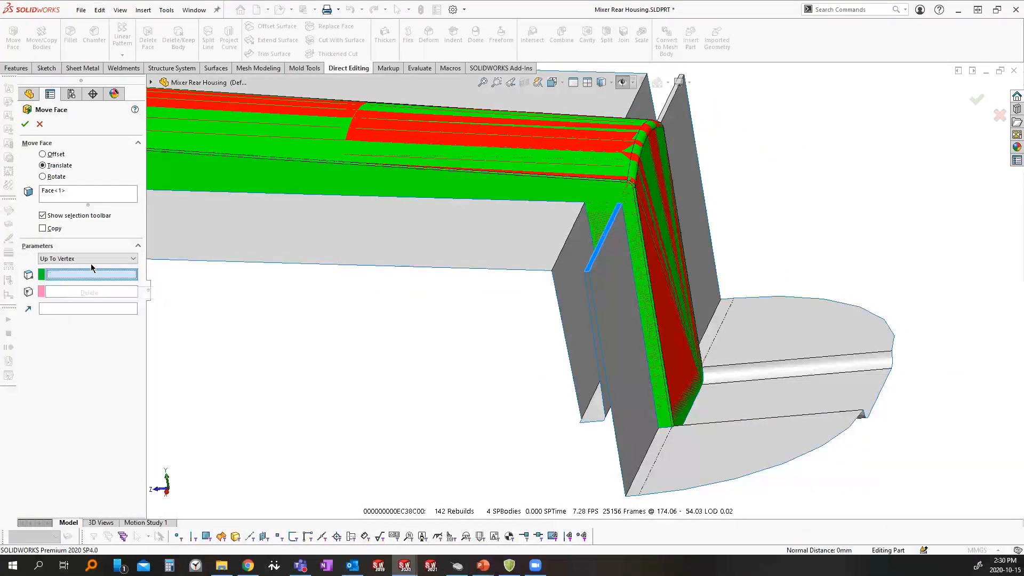
pyautogui.scroll(-4, 581, 275)
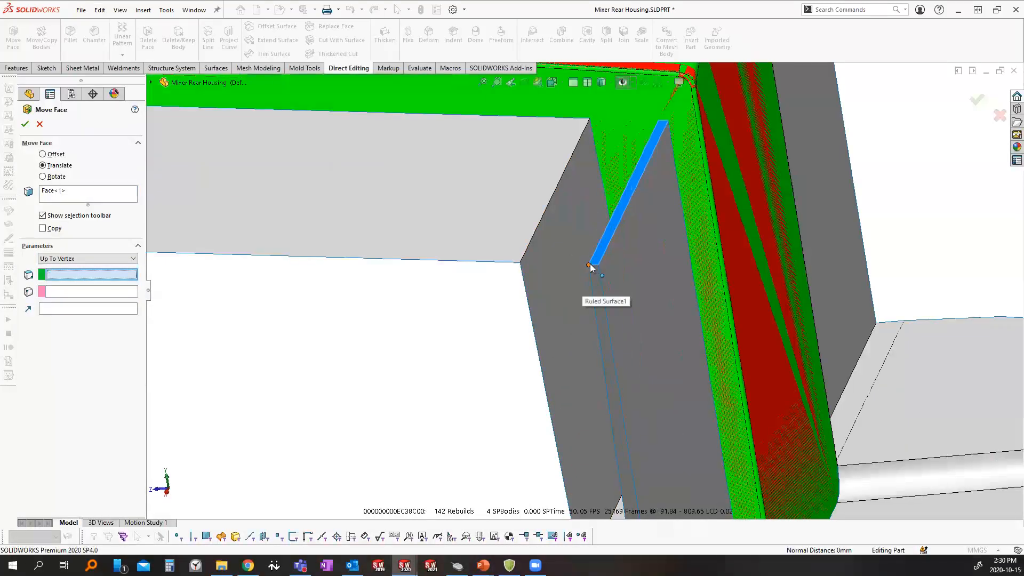
pyautogui.click(588, 264)
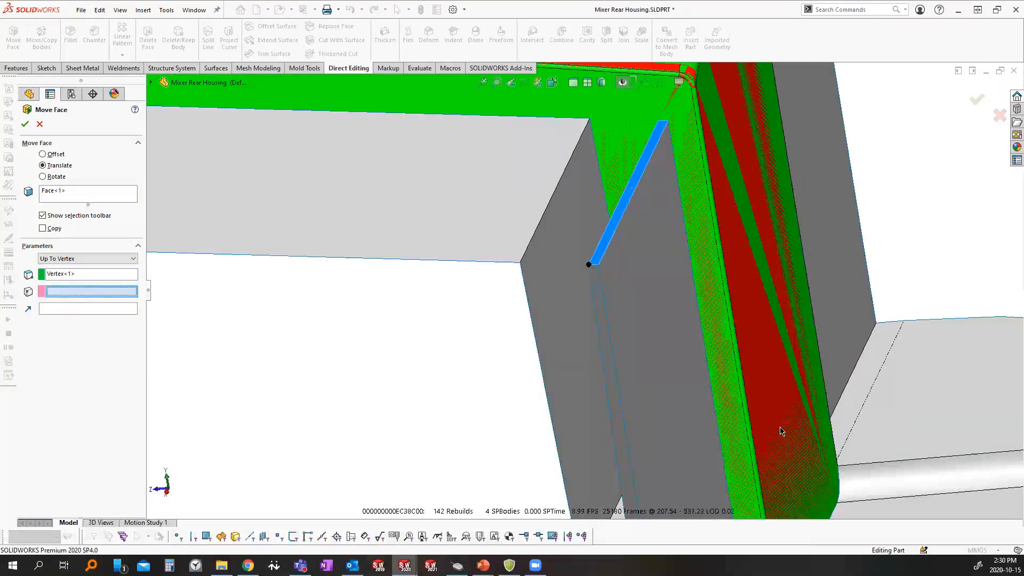
pyautogui.scroll(3, 612, 413)
pyautogui.scroll(-2, 612, 413)
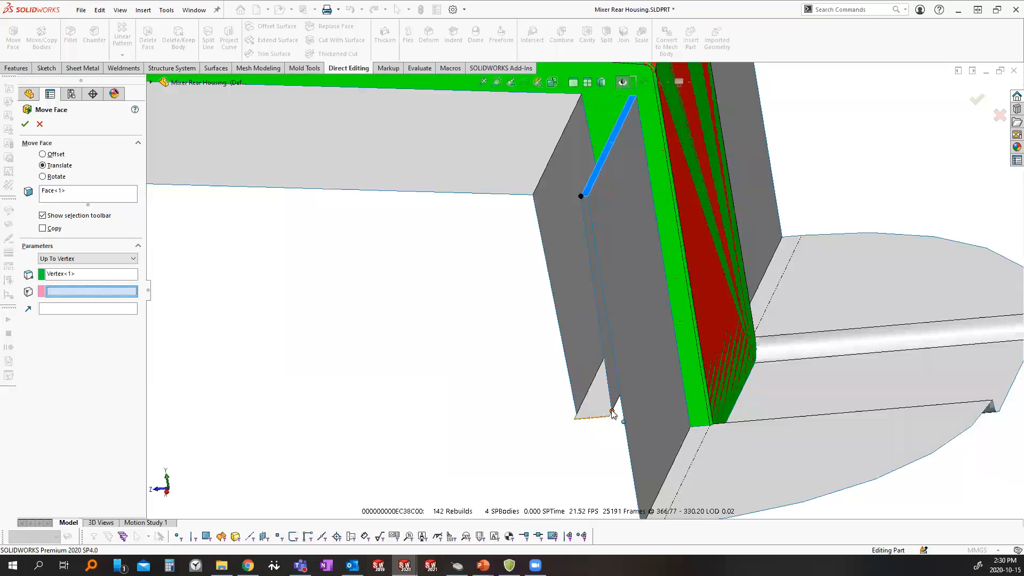
pyautogui.click(612, 411)
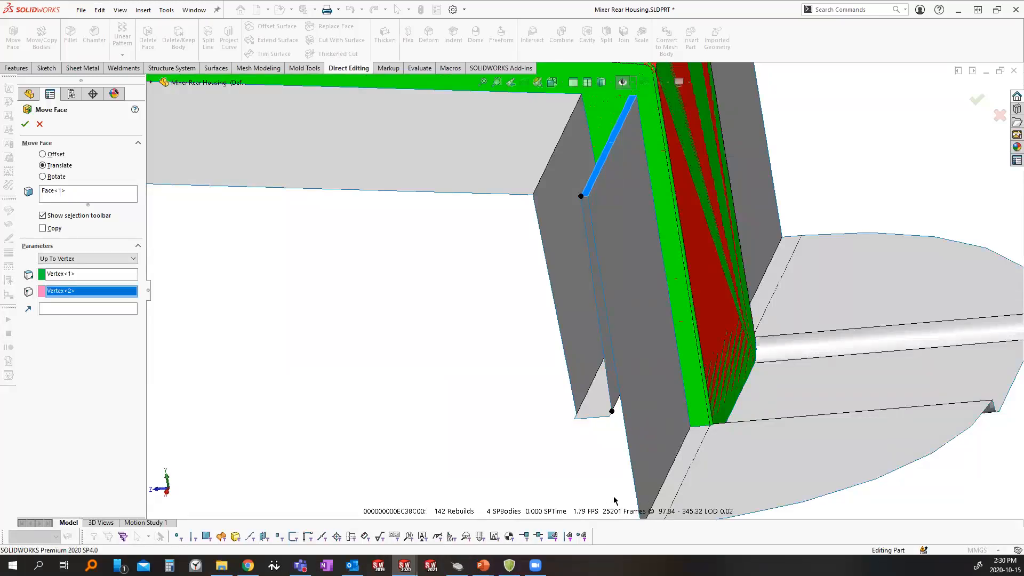
# Use the long edge between the two vertices as the translation direction and flip it toward the lower ledge
pyautogui.click(67, 309)
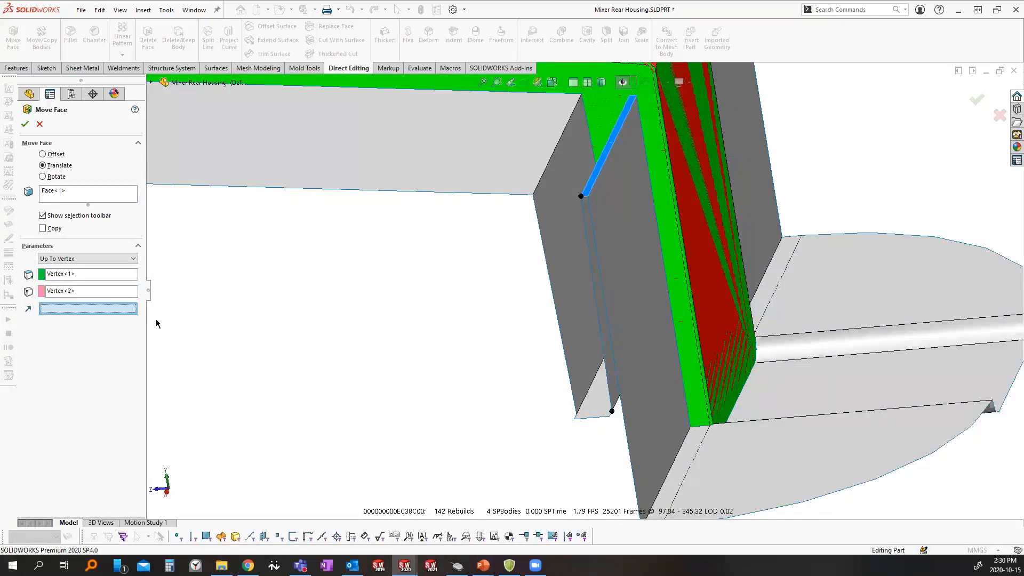
pyautogui.click(592, 267)
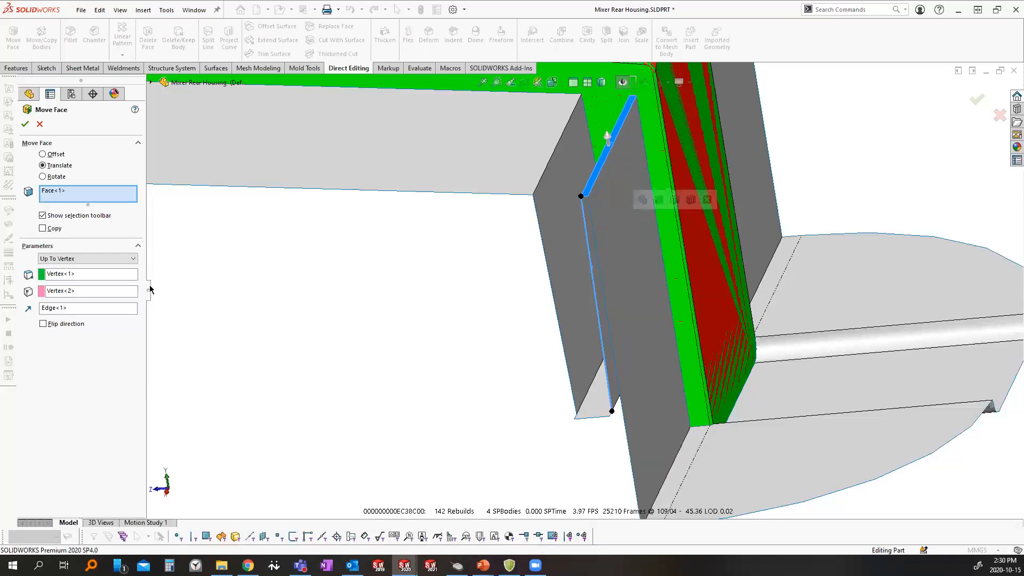
pyautogui.click(59, 325)
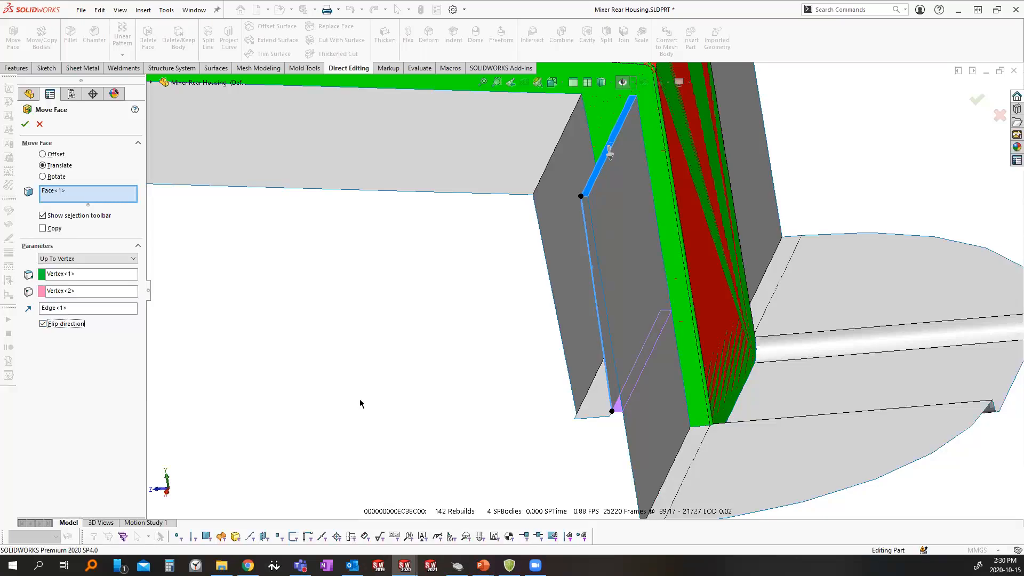
# Add the matching narrow strip face on the opposite side of the leg to the selection and complete the face move
pyautogui.moveTo(591, 246); pyautogui.dragTo(654, 272, button='middle')
pyautogui.moveTo(768, 234); pyautogui.dragTo(768, 282, button='middle')
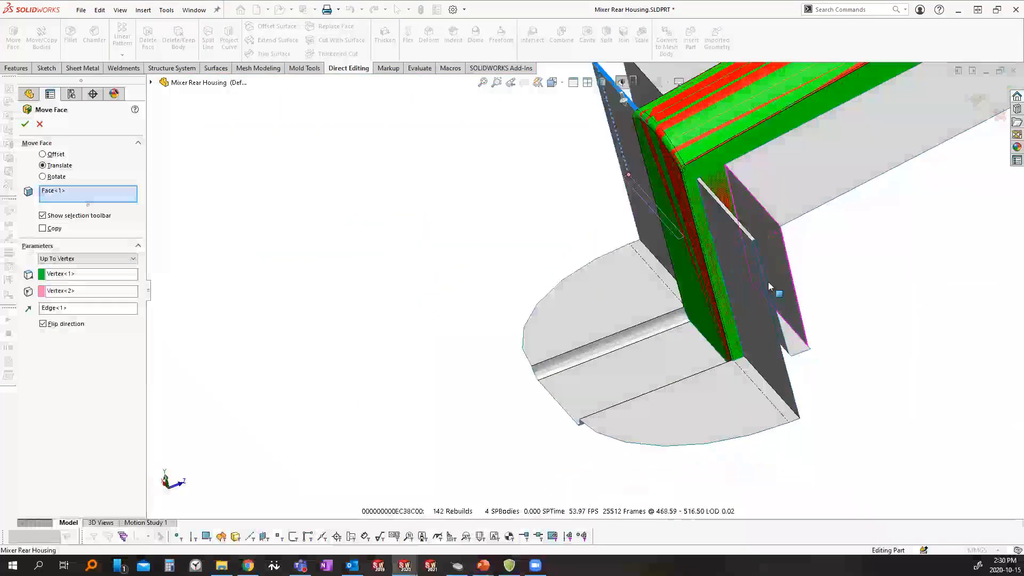
pyautogui.scroll(-2, 746, 232)
pyautogui.scroll(-2, 746, 232)
pyautogui.click(83, 191)
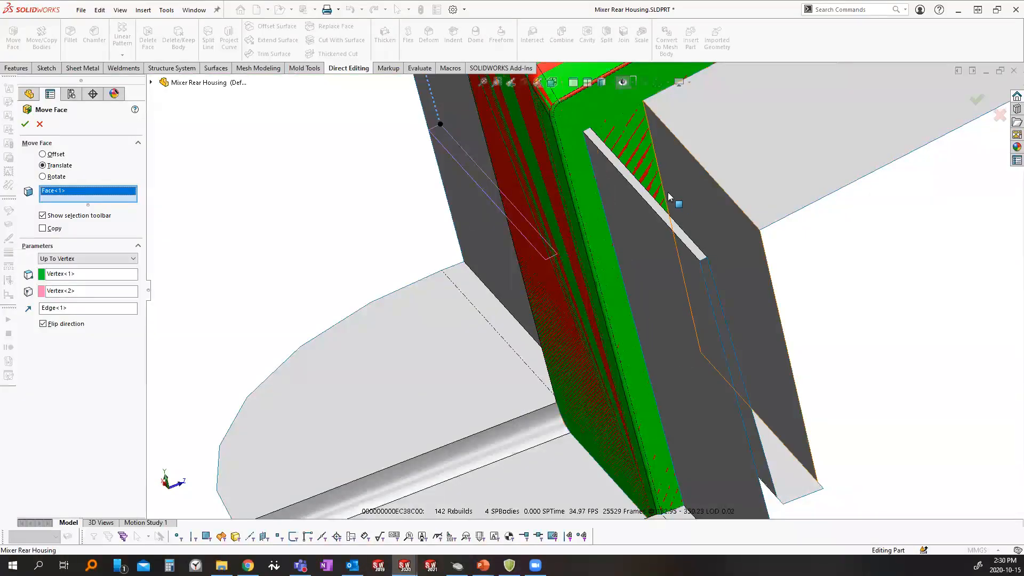
pyautogui.click(636, 189)
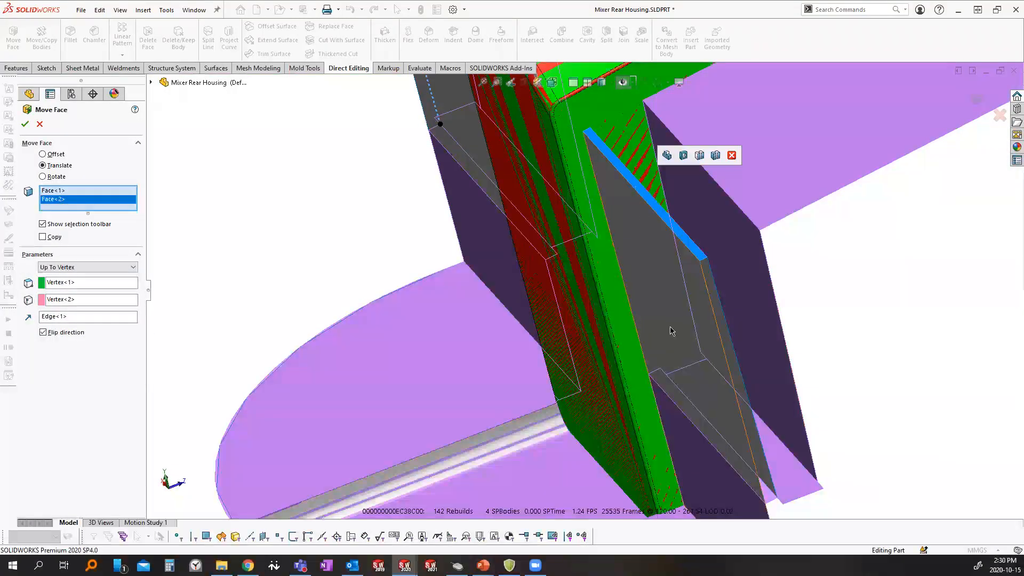
pyautogui.scroll(3, 677, 346)
pyautogui.scroll(1, 704, 347)
pyautogui.moveTo(688, 335); pyautogui.dragTo(558, 374, button='middle')
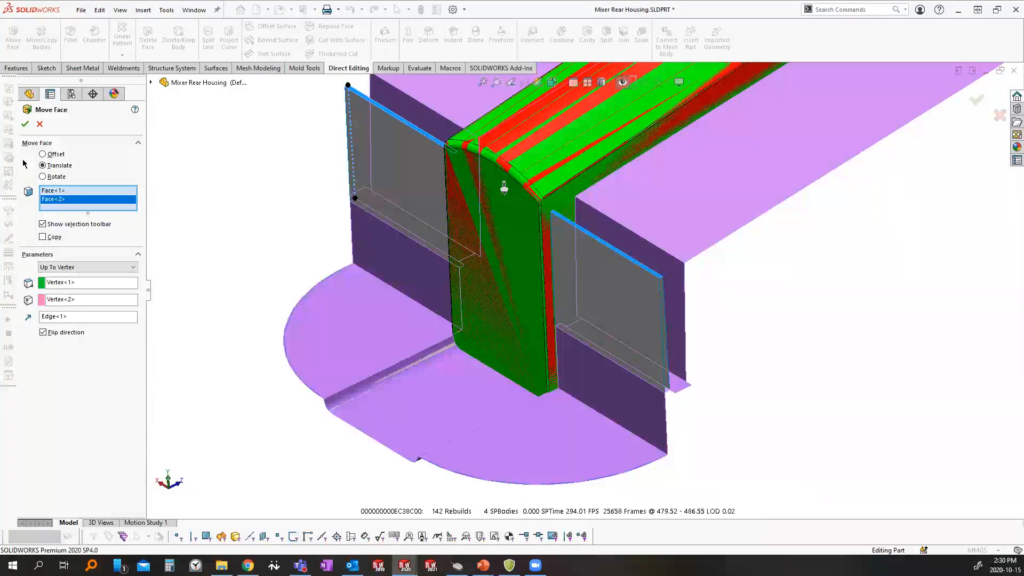
pyautogui.click(25, 124)
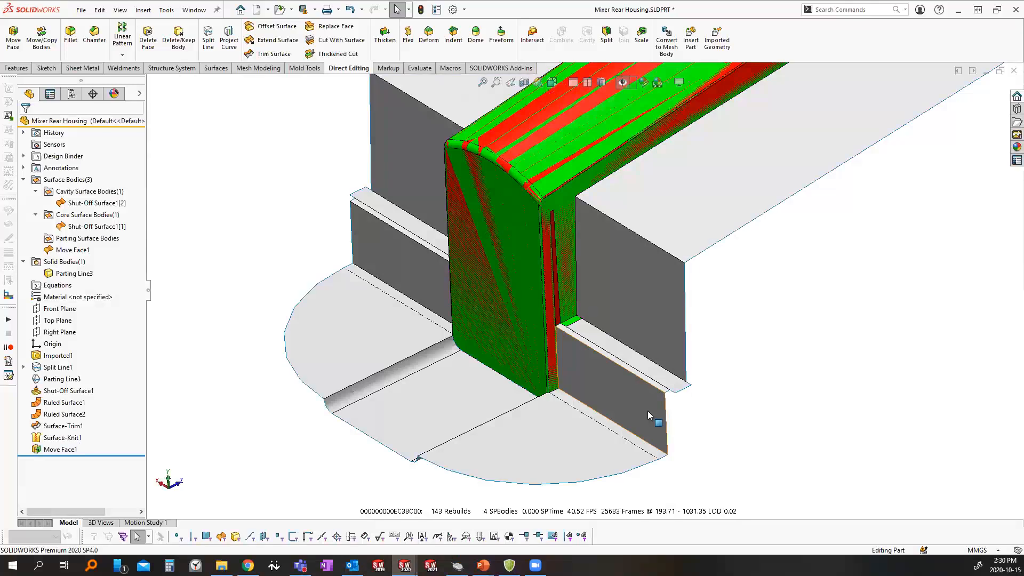
# Examine the open slot in the housing leg above the moved faces and the cavity and core shut-off surface bodies
pyautogui.scroll(-1, 639, 384)
pyautogui.moveTo(627, 372); pyautogui.dragTo(612, 376, button='middle')
pyautogui.scroll(-2, 612, 330)
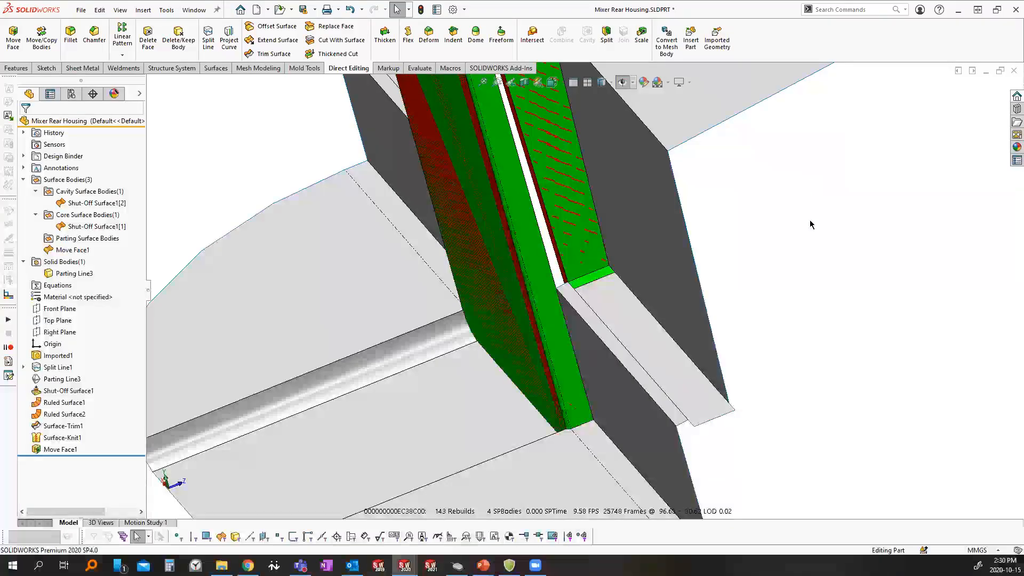
pyautogui.hotkey('ctrl', '2')
pyautogui.keyDown('ctrl'); pyautogui.keyDown('shift'); pyautogui.moveTo(540, 223); pyautogui.dragTo(443, 380); pyautogui.keyUp('shift'); pyautogui.keyUp('ctrl')
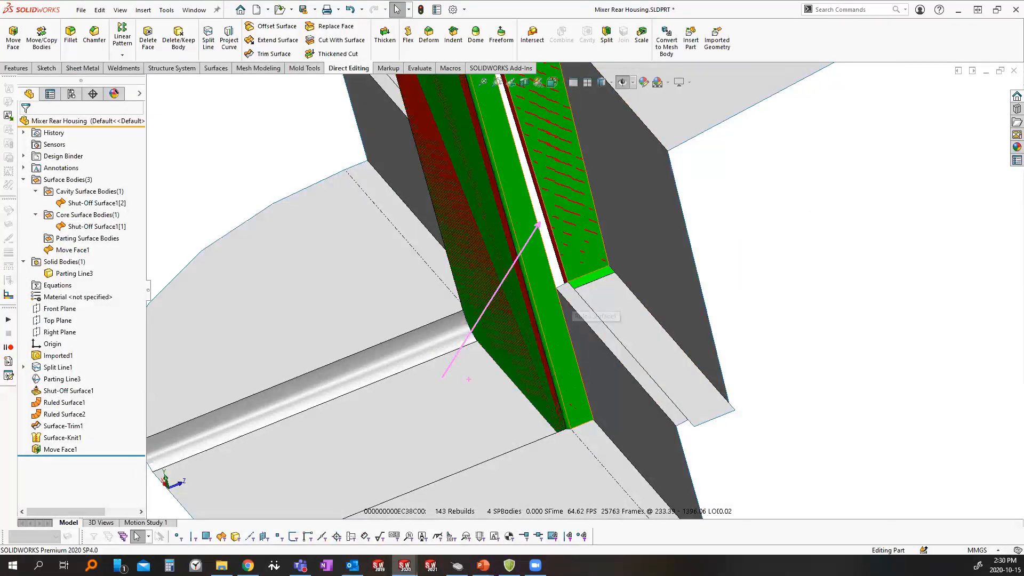
pyautogui.press('Escape')
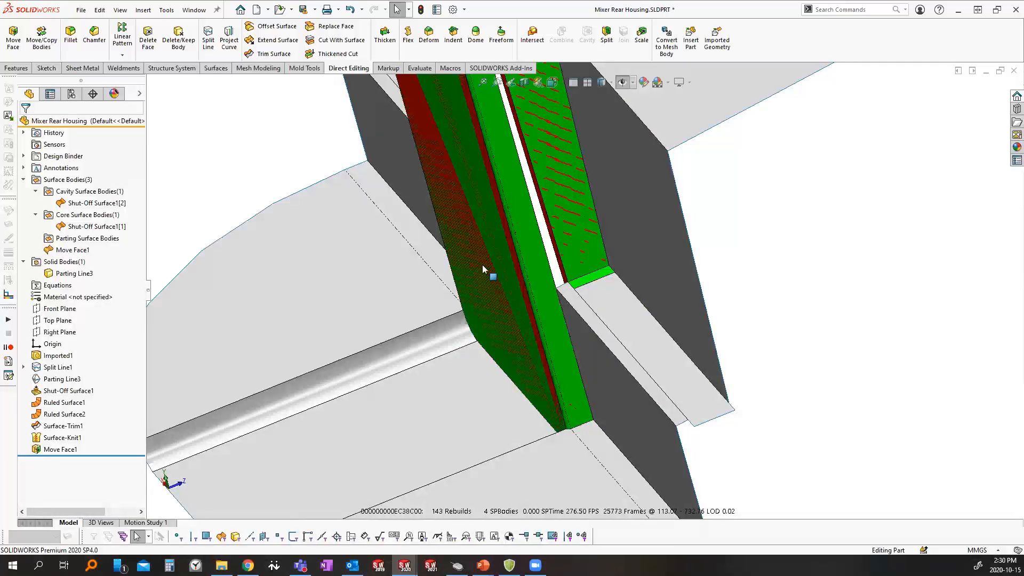
pyautogui.click(305, 68)
pyautogui.scroll(2, 849, 304)
pyautogui.moveTo(849, 304); pyautogui.dragTo(870, 308, button='middle')
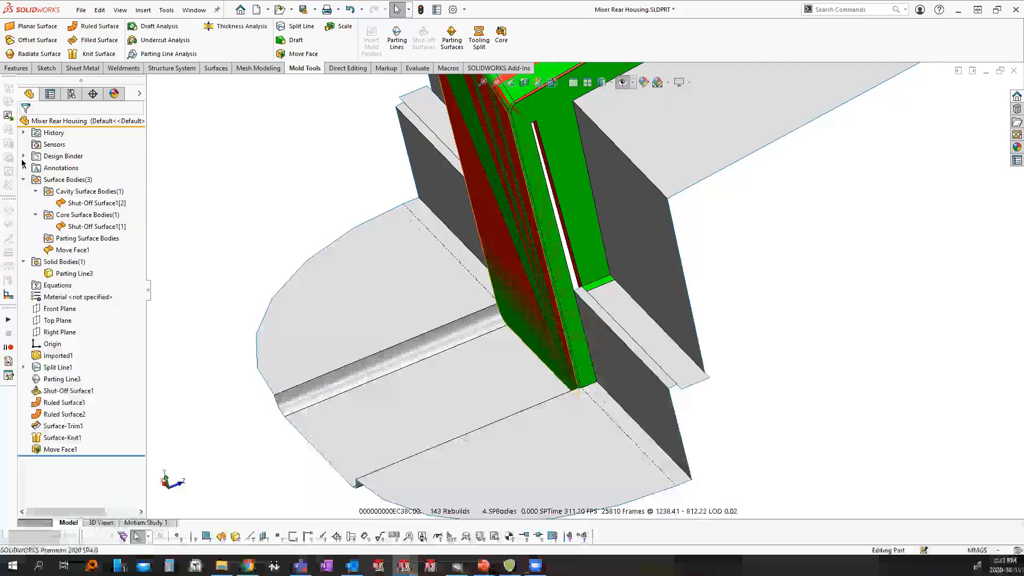
pyautogui.click(96, 203)
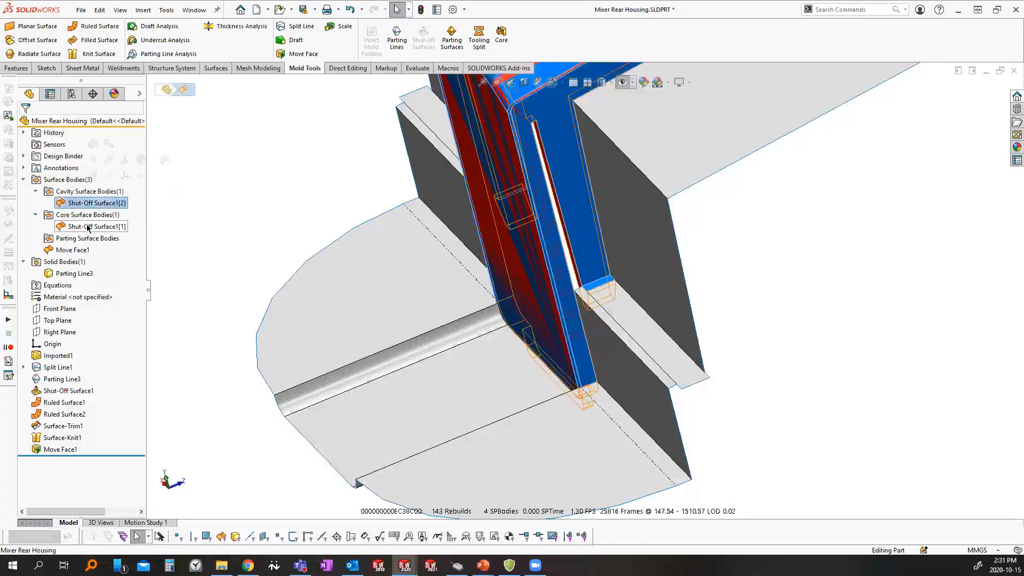
pyautogui.click(96, 226)
pyautogui.click(233, 299)
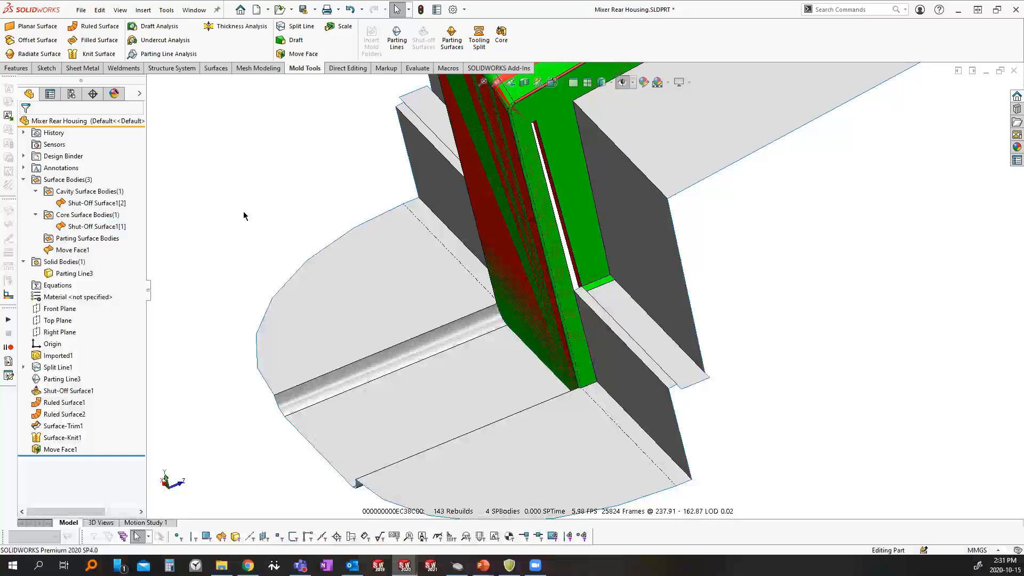
# Start a Filled Surface and select the four edges around the leg's open slot as its patch boundary
pyautogui.click(115, 43)
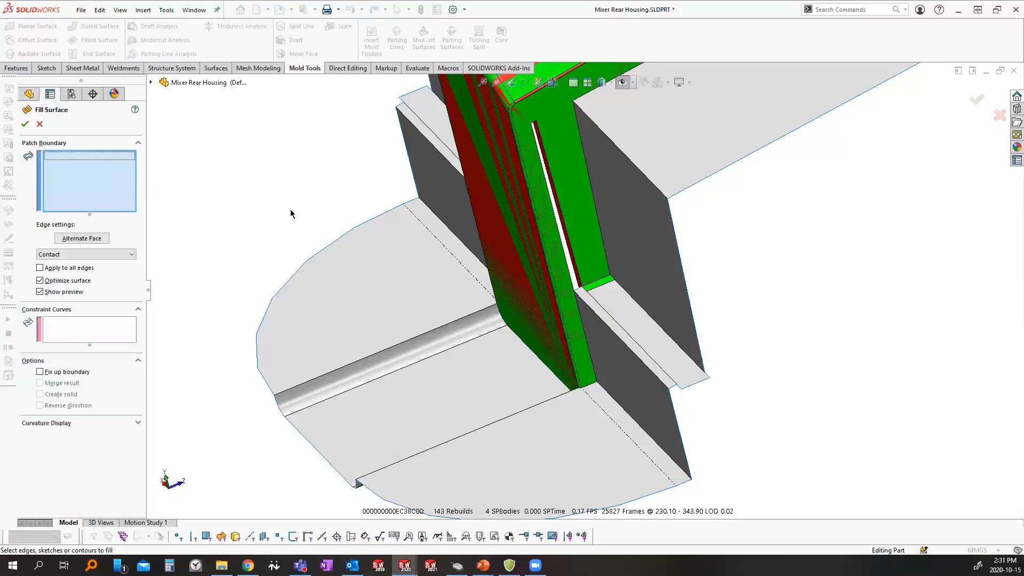
pyautogui.scroll(-5, 558, 145)
pyautogui.click(510, 149)
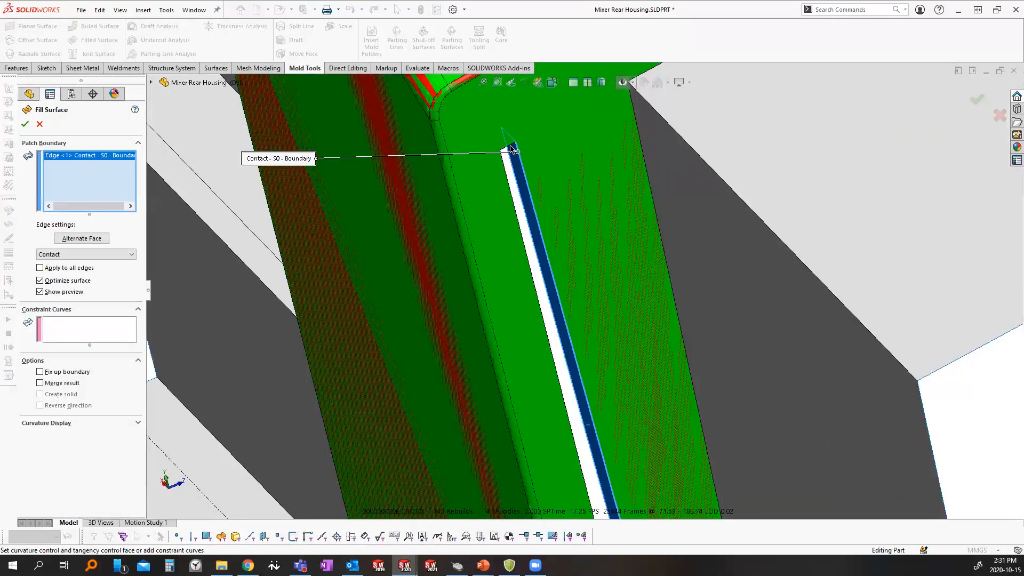
pyautogui.click(507, 151)
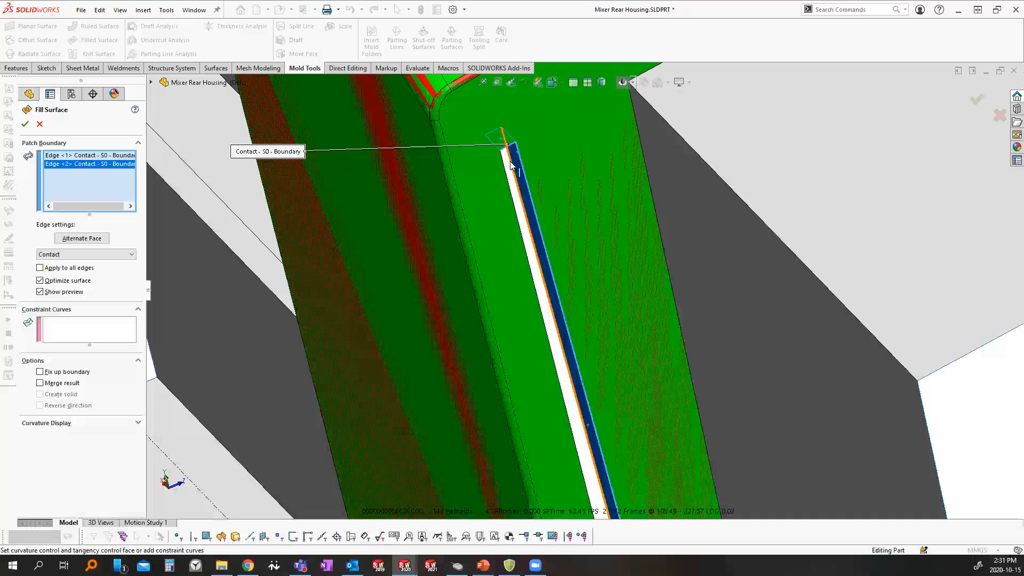
pyautogui.click(505, 165)
pyautogui.scroll(5, 593, 459)
pyautogui.scroll(-4, 598, 451)
pyautogui.click(556, 343)
pyautogui.scroll(3, 560, 341)
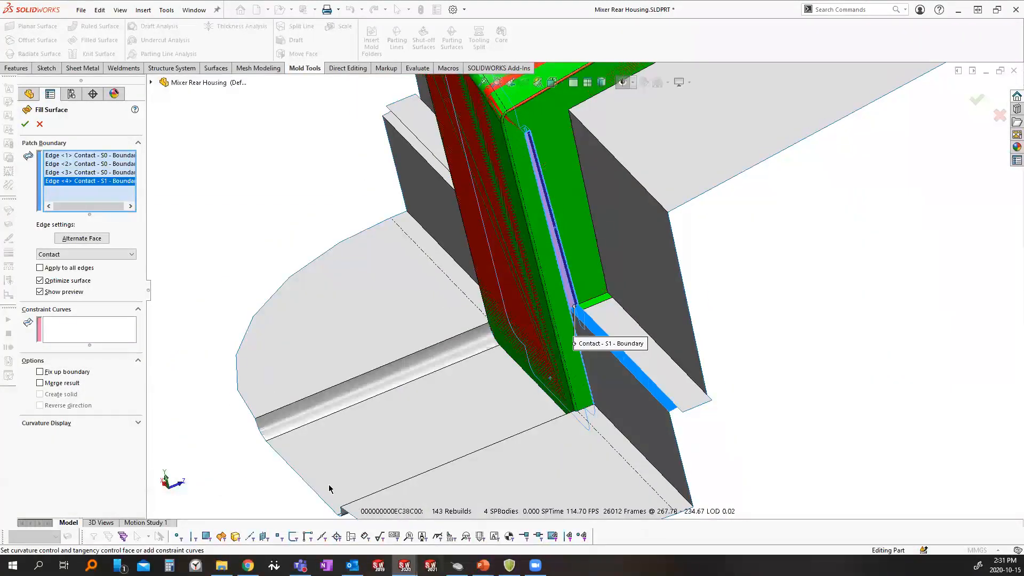
# Apply the edge settings to all four patch boundary edges and set their condition to Curvature
pyautogui.click(72, 272)
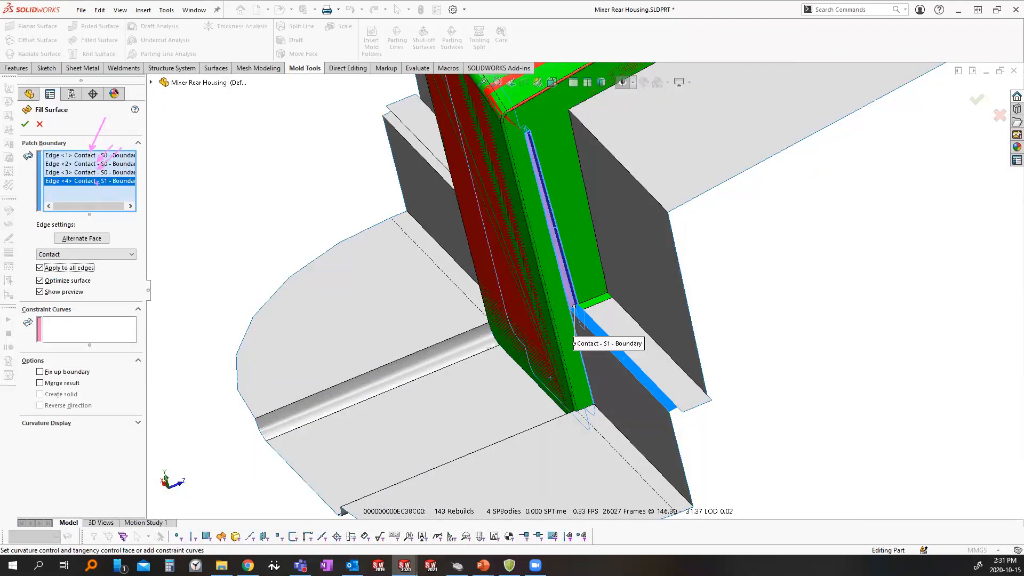
pyautogui.moveTo(80, 271); pyautogui.dragTo(182, 185)
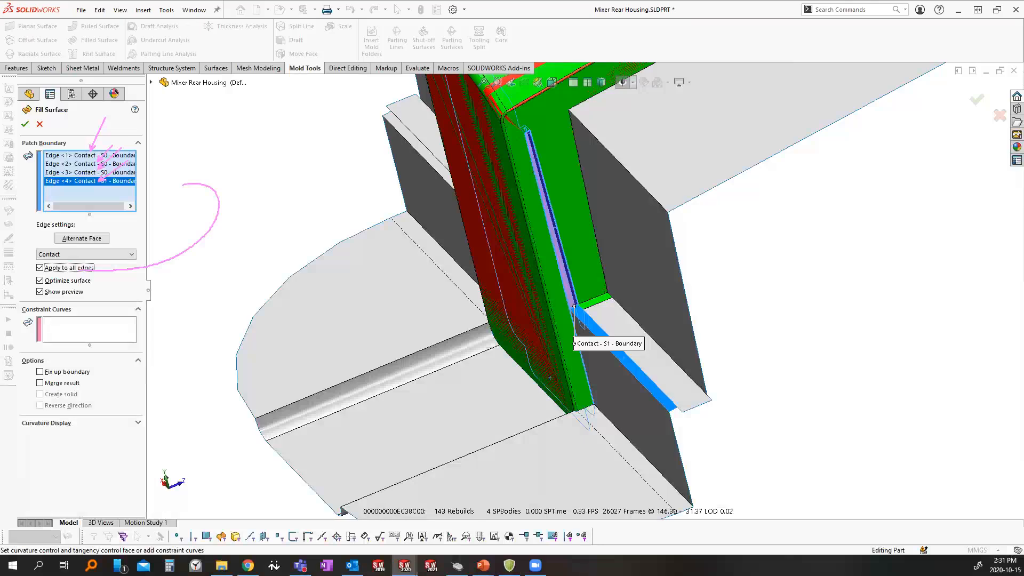
pyautogui.press('Escape')
pyautogui.click(58, 255)
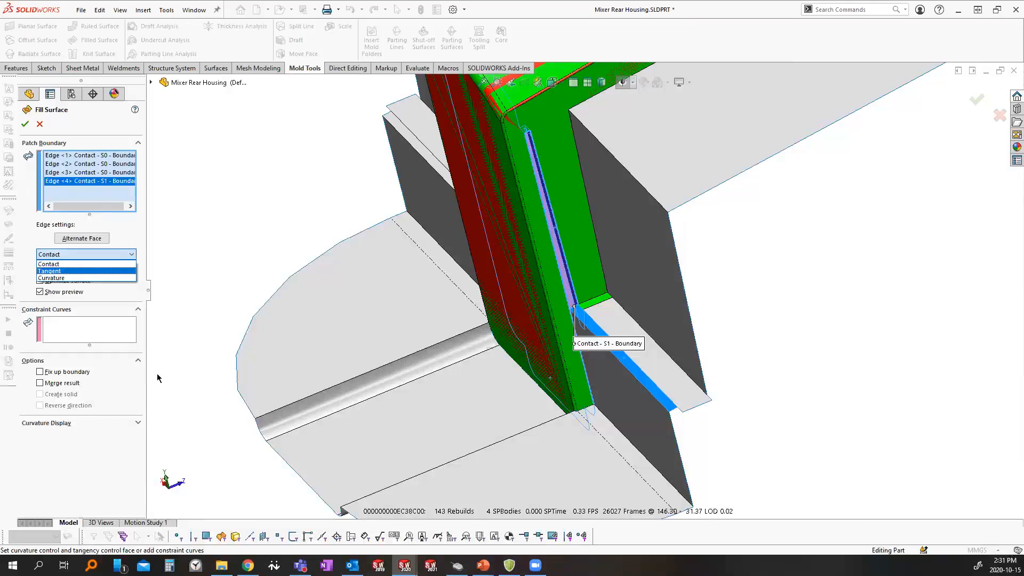
pyautogui.click(59, 278)
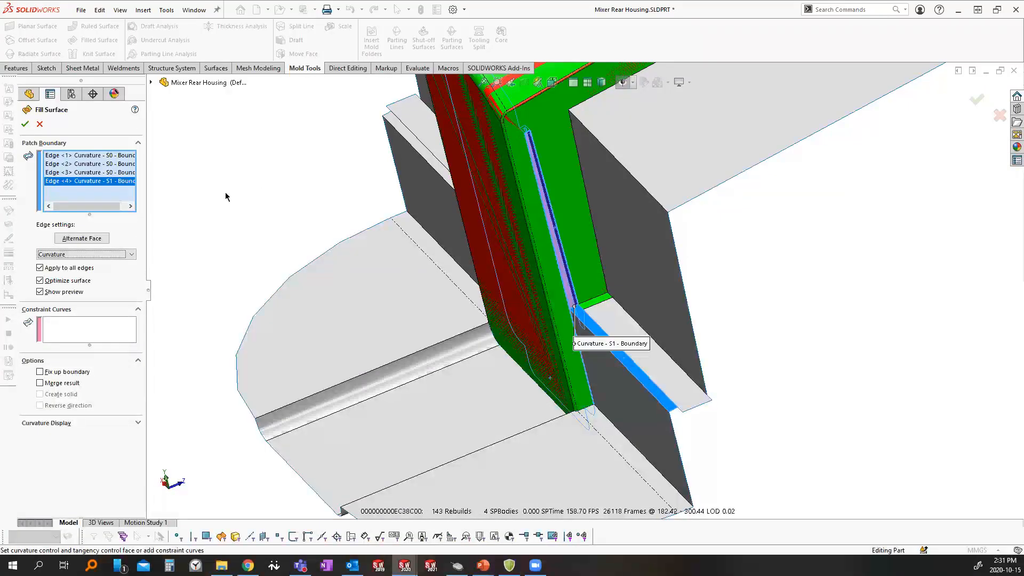
pyautogui.scroll(-3, 568, 158)
pyautogui.moveTo(548, 138)
pyautogui.mouseDown(button='middle')
pyautogui.moveTo(574, 139)
pyautogui.moveTo(535, 143)
pyautogui.mouseUp(button='middle')
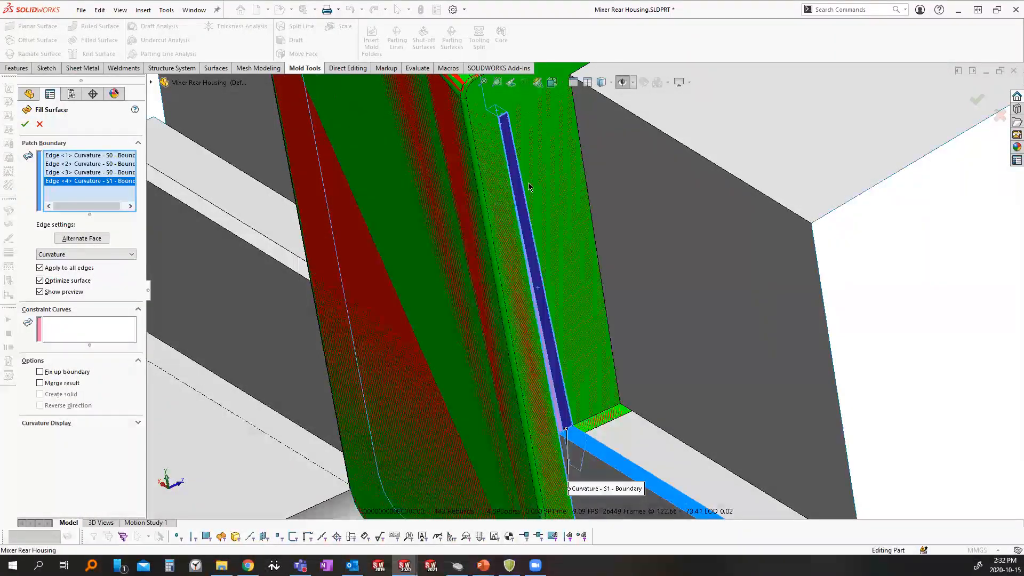
# Complete the curvature-matched Filled Surface over the open slot on the first side of the leg
pyautogui.scroll(3, 608, 355)
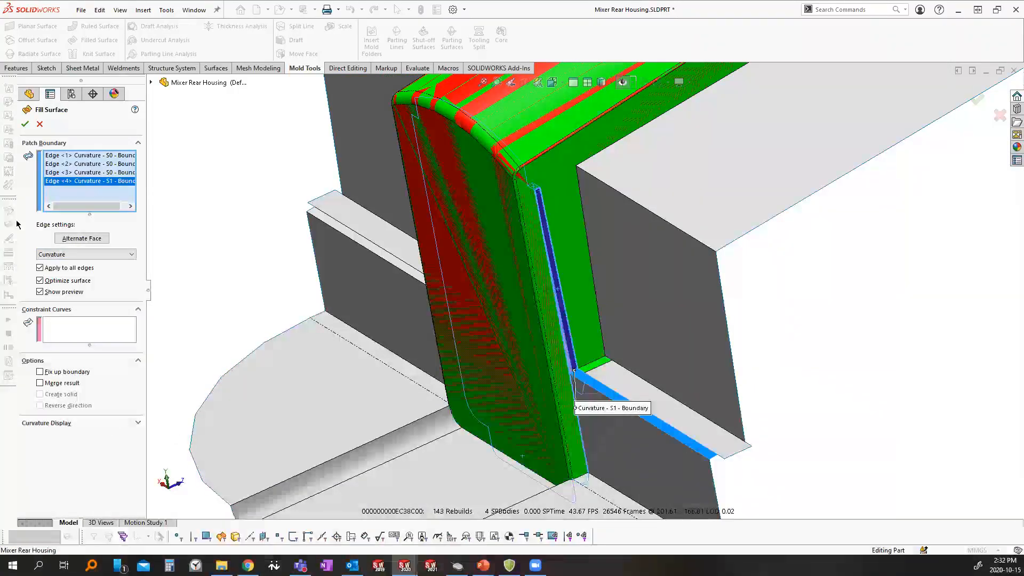
pyautogui.click(25, 125)
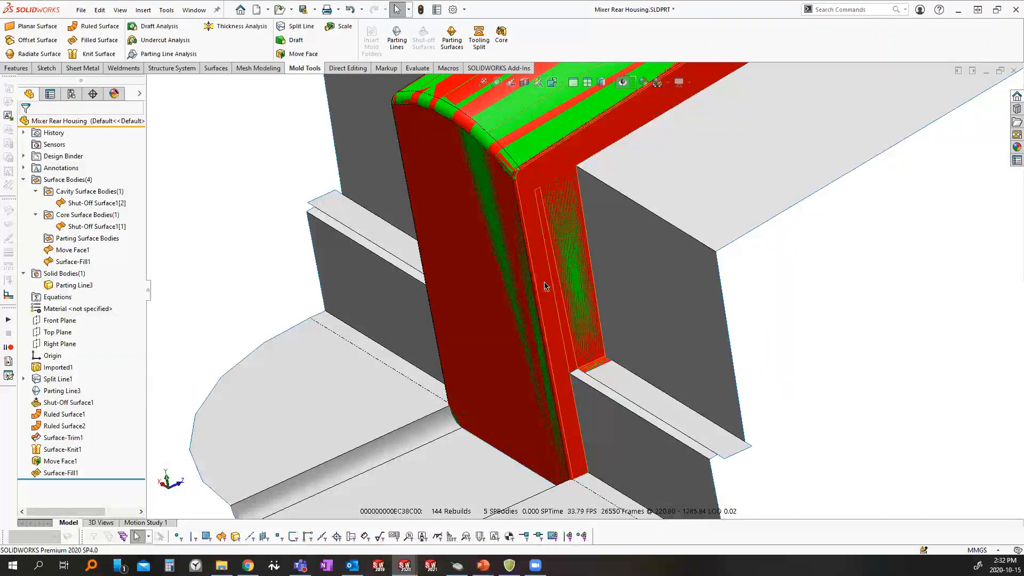
# Start another Filled Surface and select the four edges around the matching slot on the leg's opposite side as its patch boundary
pyautogui.moveTo(549, 286); pyautogui.dragTo(576, 201, button='middle')
pyautogui.moveTo(576, 201); pyautogui.dragTo(405, 22)
pyautogui.click(398, 9)
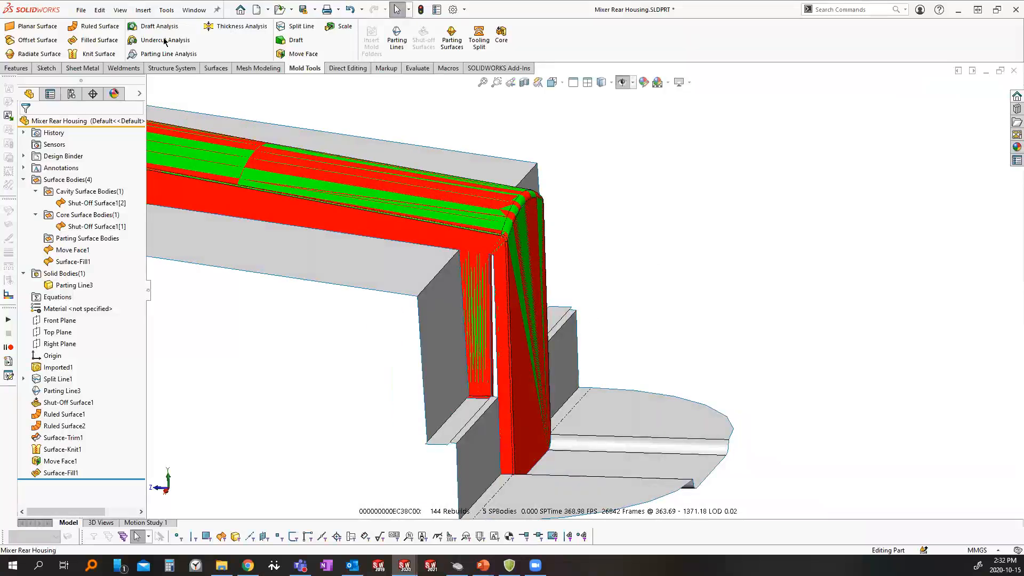
pyautogui.click(98, 40)
pyautogui.scroll(-5, 467, 219)
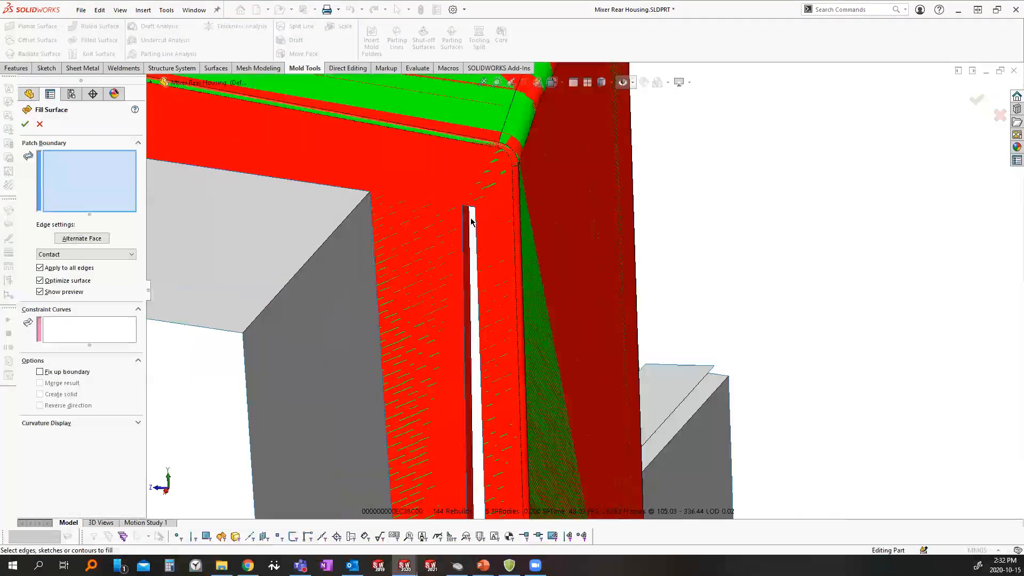
pyautogui.click(465, 219)
pyautogui.click(473, 219)
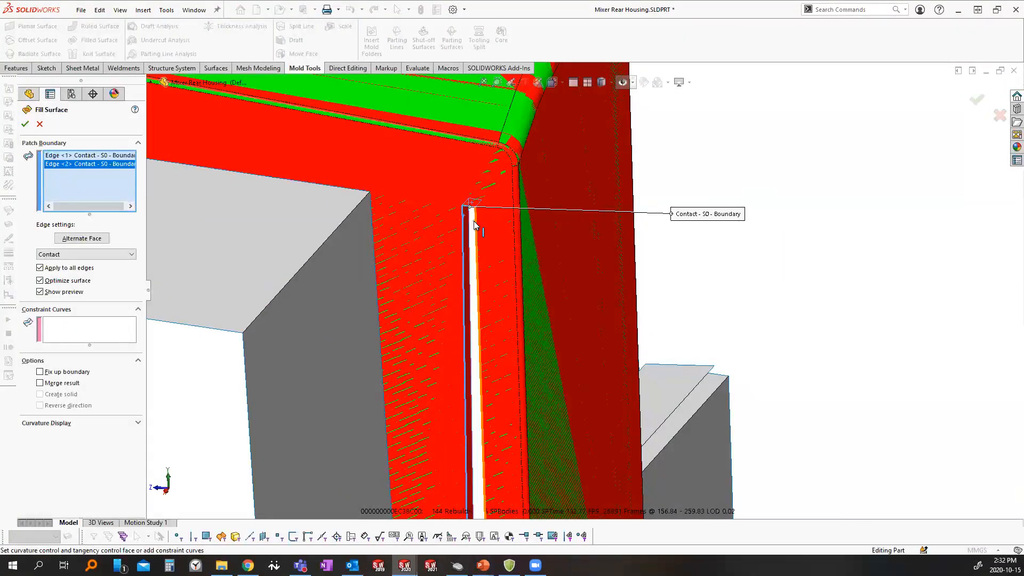
pyautogui.scroll(5, 474, 235)
pyautogui.scroll(-5, 555, 323)
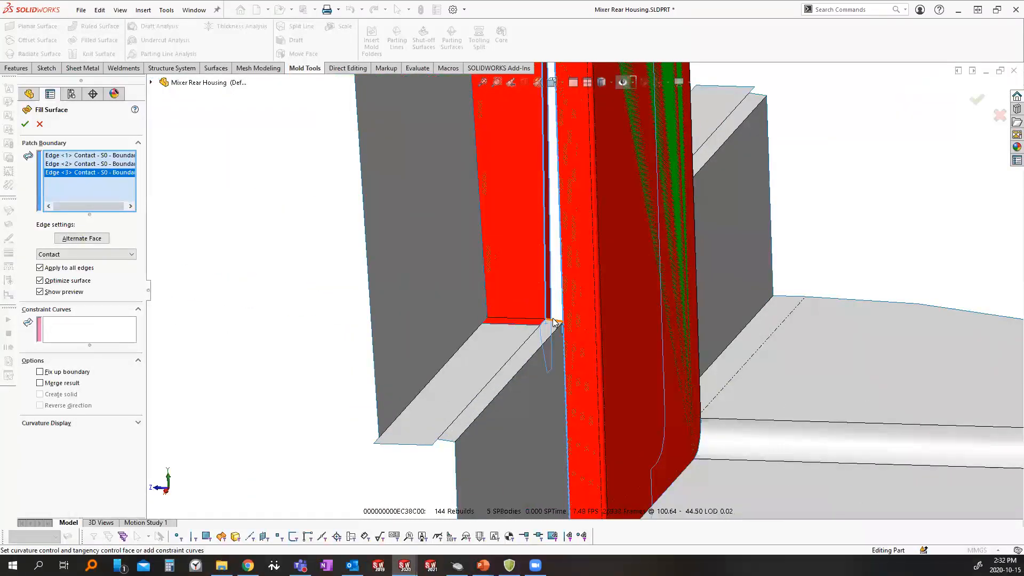
pyautogui.click(555, 322)
# Set the edge condition to Curvature for all four boundary edges and complete the second filled surface
pyautogui.click(65, 254)
pyautogui.click(64, 276)
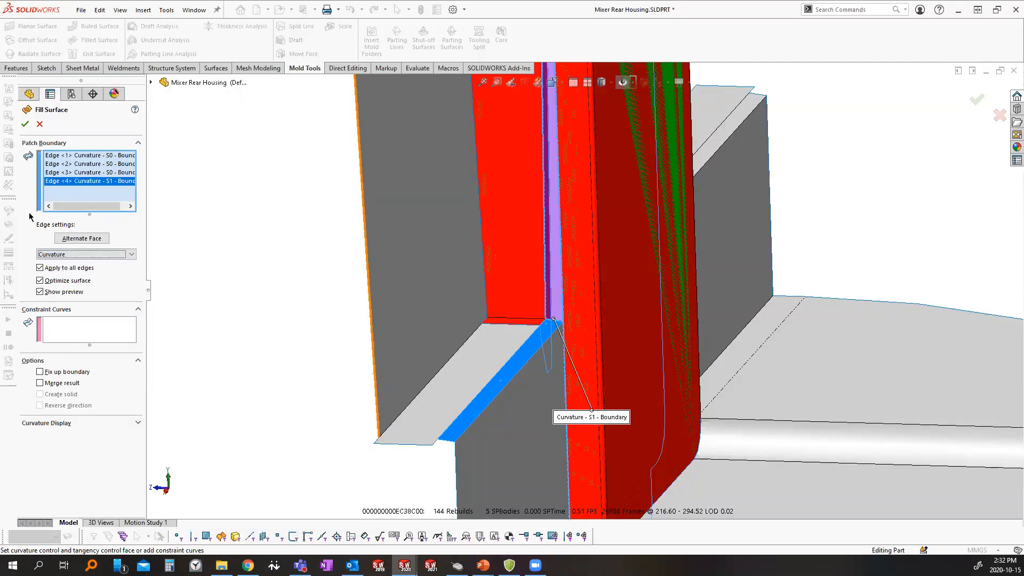
pyautogui.moveTo(74, 250); pyautogui.dragTo(133, 240)
pyautogui.press('Escape')
pyautogui.click(133, 253)
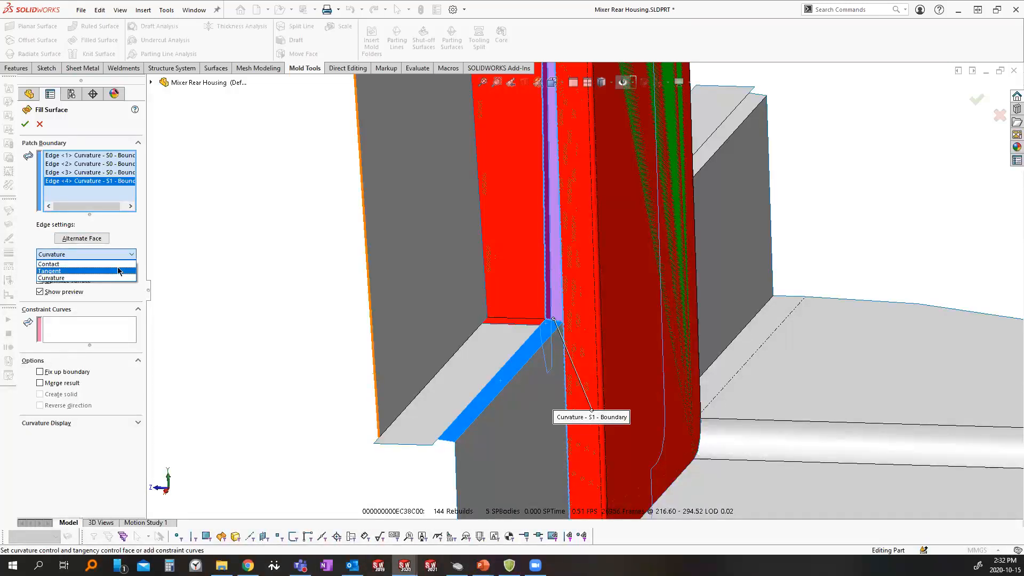
pyautogui.click(25, 125)
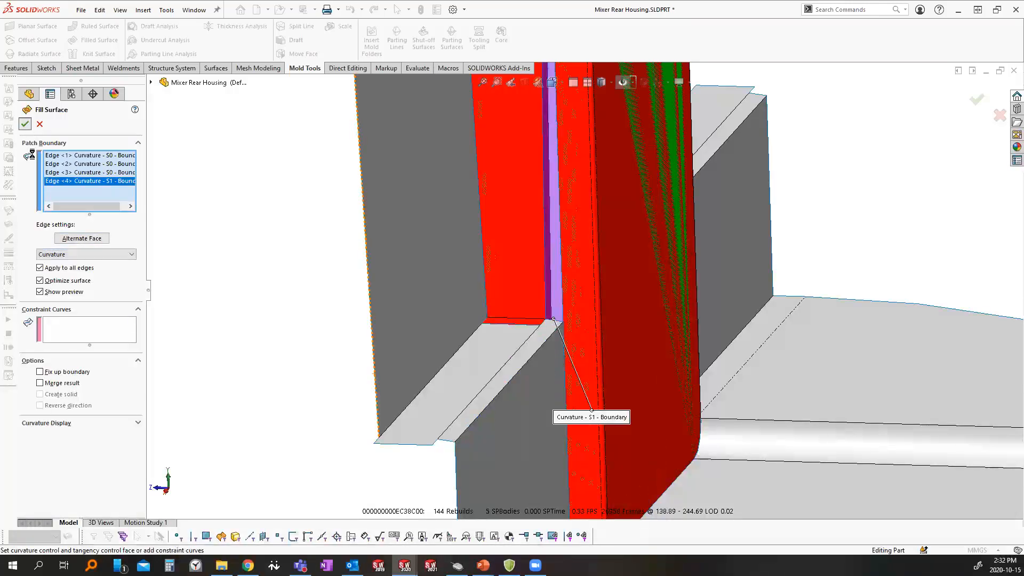
# Move the Move Face1 surface body into the Parting Surface Bodies folder
pyautogui.scroll(3, 672, 299)
pyautogui.moveTo(617, 242); pyautogui.dragTo(494, 286, button='middle')
pyautogui.click(78, 261)
pyautogui.keyDown('ctrl'); pyautogui.click(75, 273); pyautogui.keyUp('ctrl')
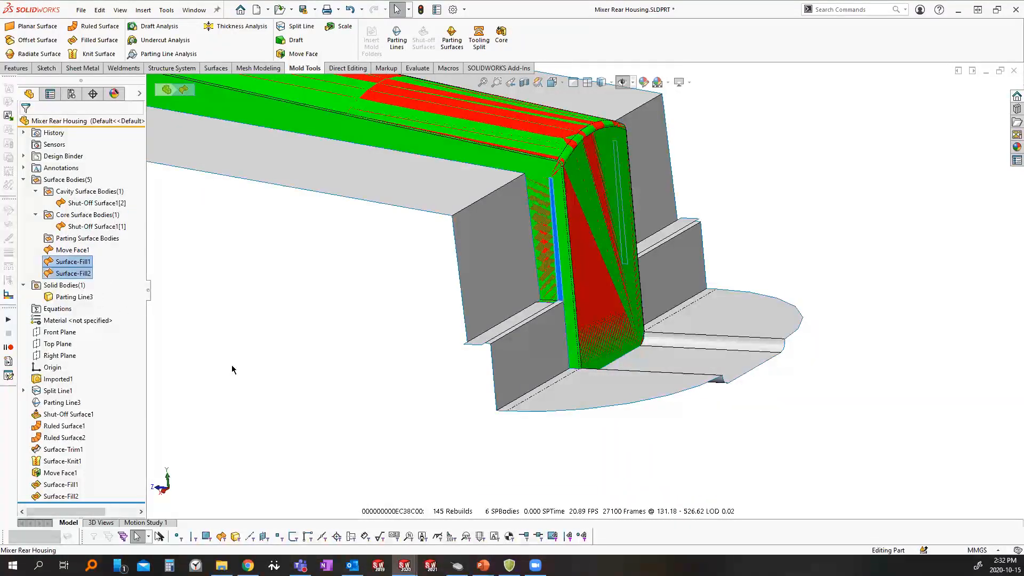
pyautogui.click(249, 342)
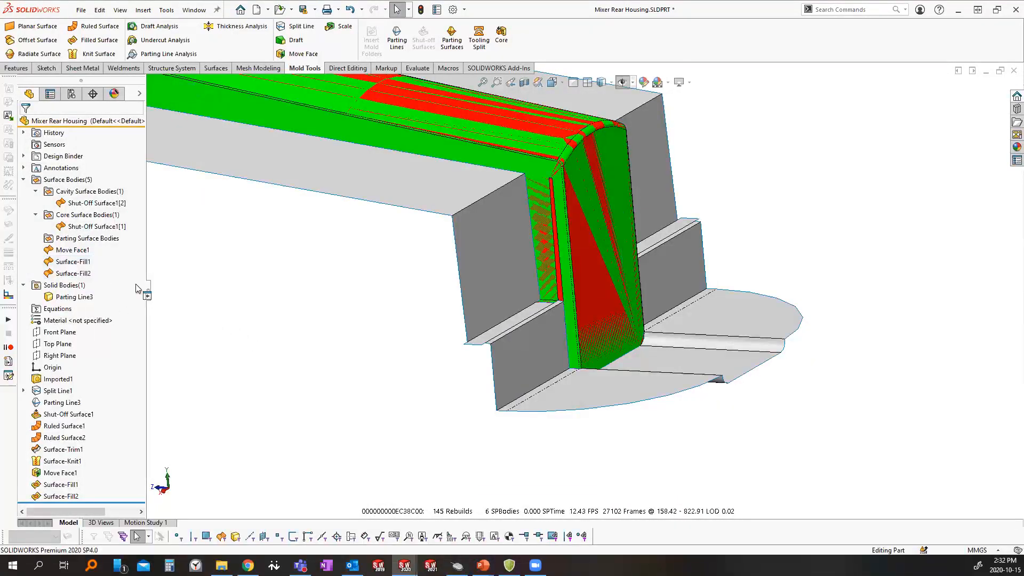
pyautogui.click(77, 252)
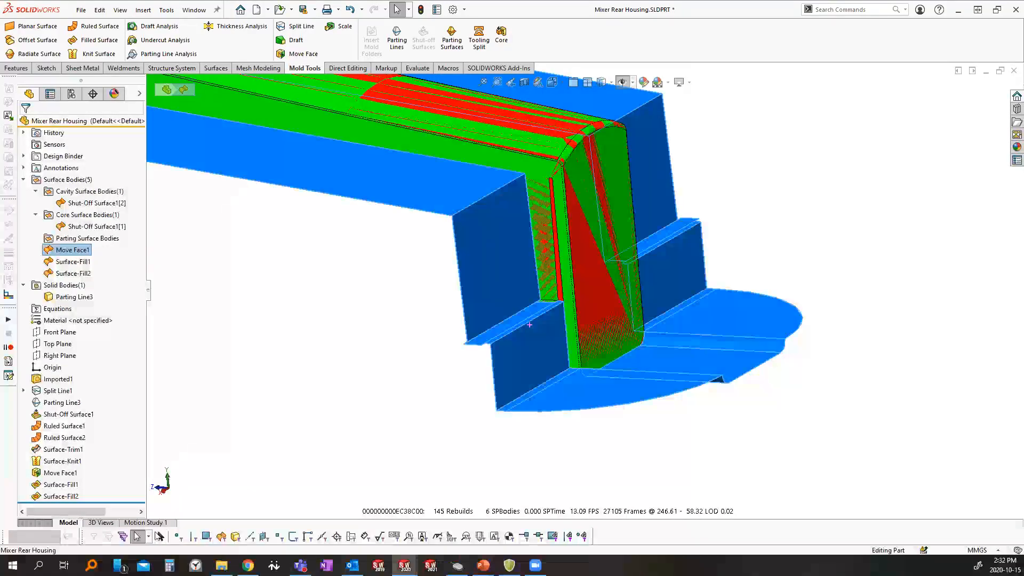
pyautogui.keyDown('ctrl'); pyautogui.keyDown('shift'); pyautogui.moveTo(528, 322); pyautogui.dragTo(421, 406); pyautogui.keyUp('shift'); pyautogui.keyUp('ctrl')
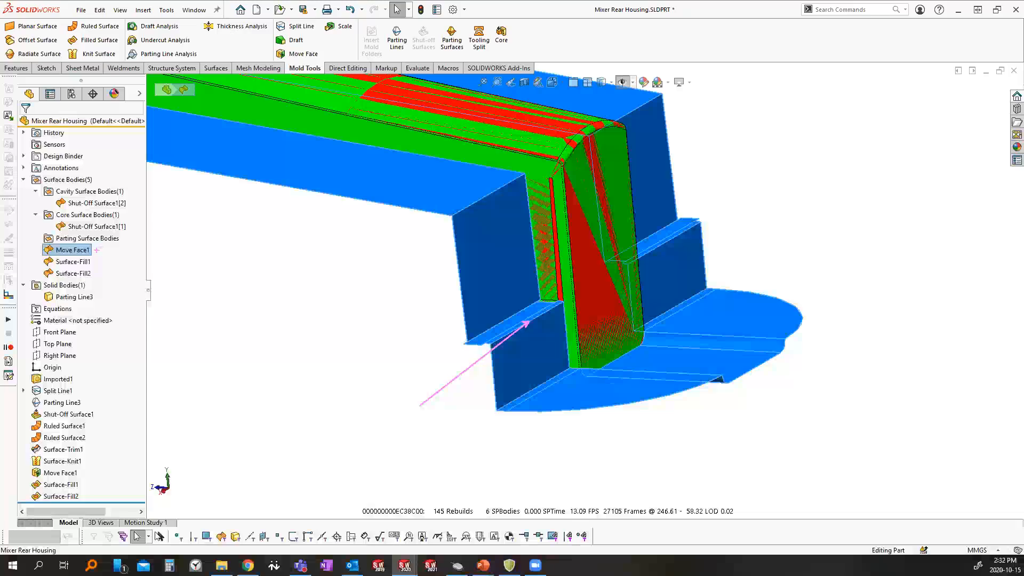
pyautogui.moveTo(93, 248); pyautogui.dragTo(135, 239)
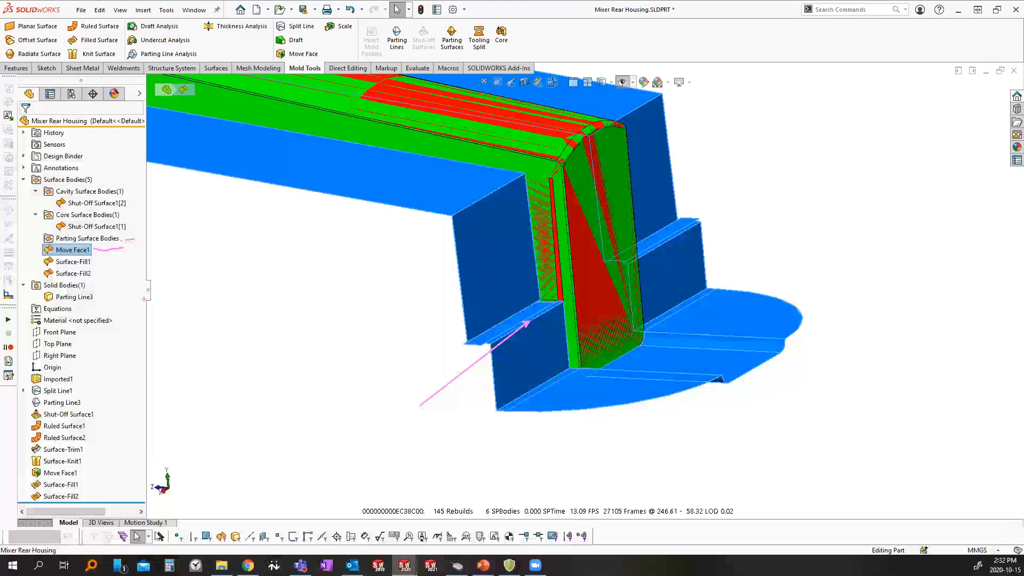
pyautogui.press('Escape')
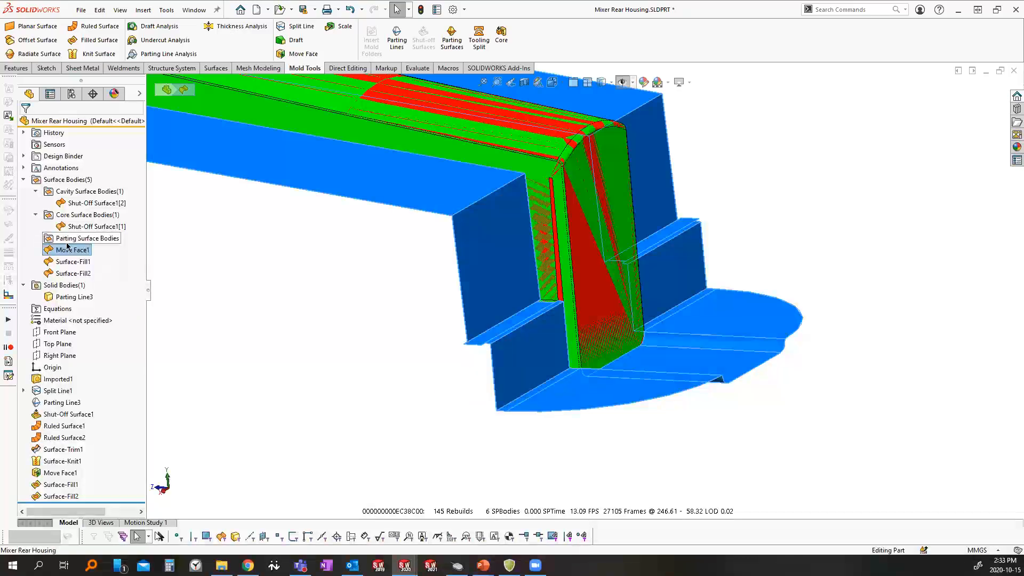
pyautogui.moveTo(72, 250); pyautogui.dragTo(87, 239)
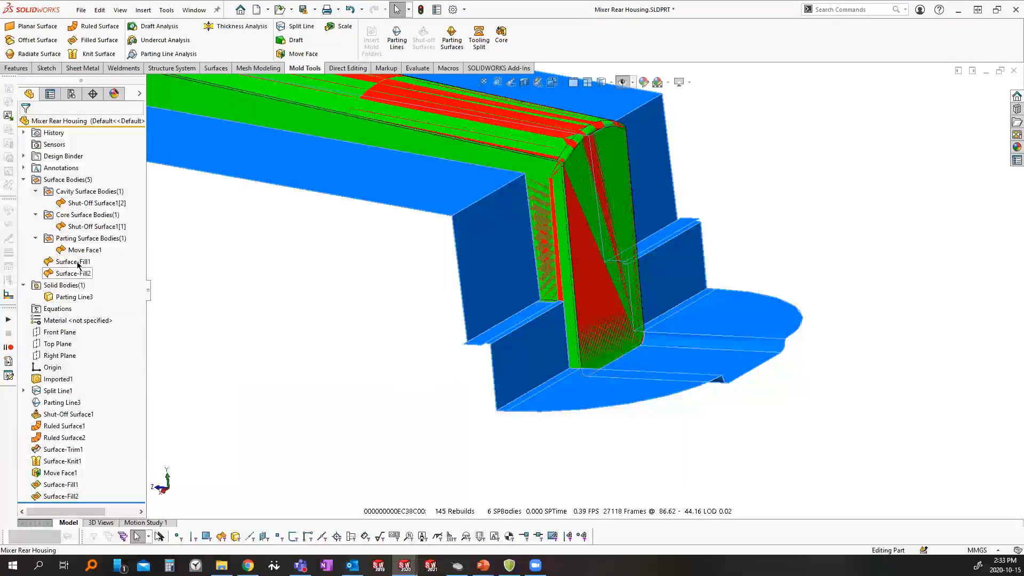
# Examine the two fill surface bodies and the shut-off surface bodies in the cavity and core folders
pyautogui.click(73, 273)
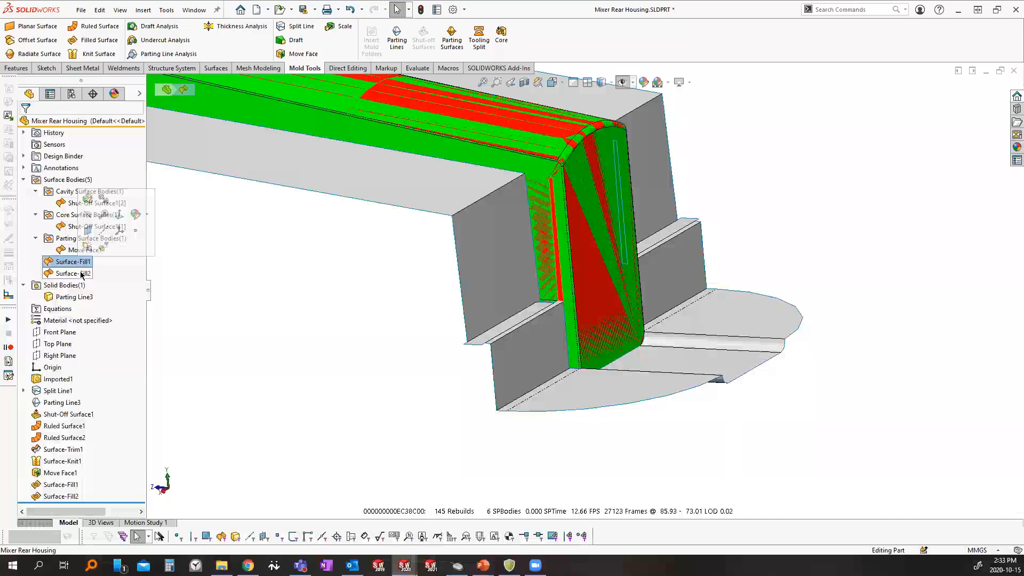
pyautogui.click(304, 390)
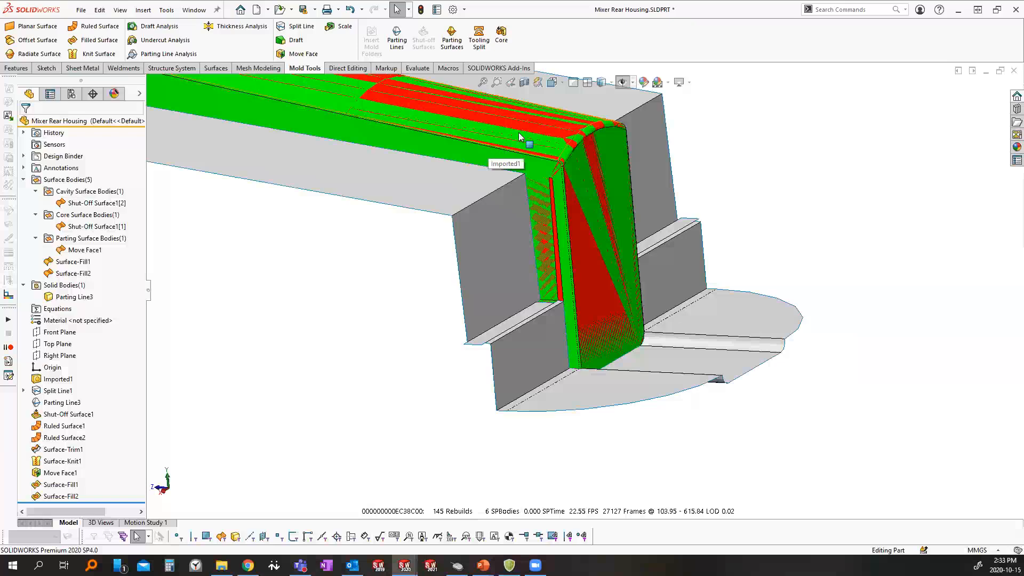
pyautogui.click(72, 201)
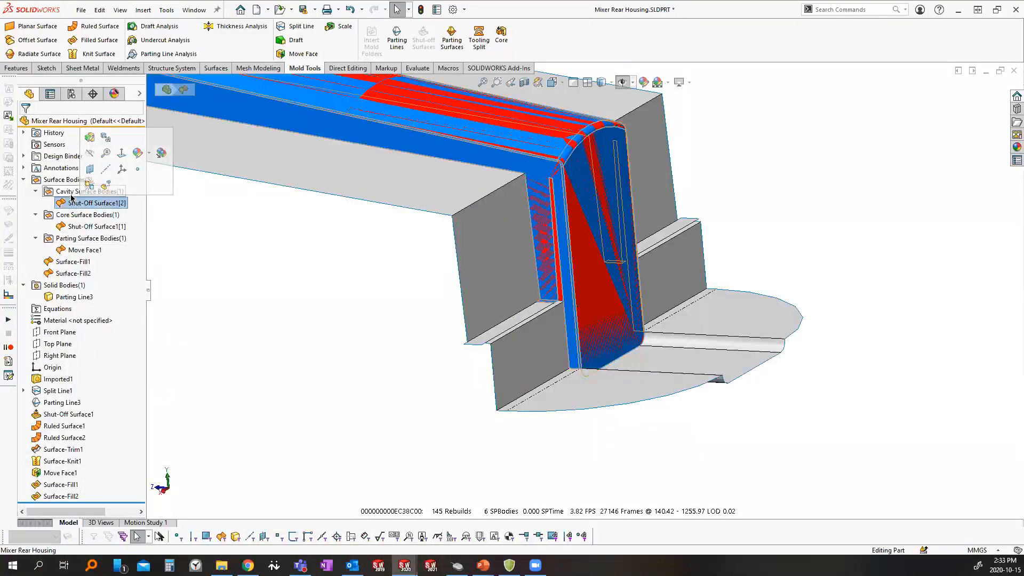
pyautogui.click(87, 227)
pyautogui.click(316, 415)
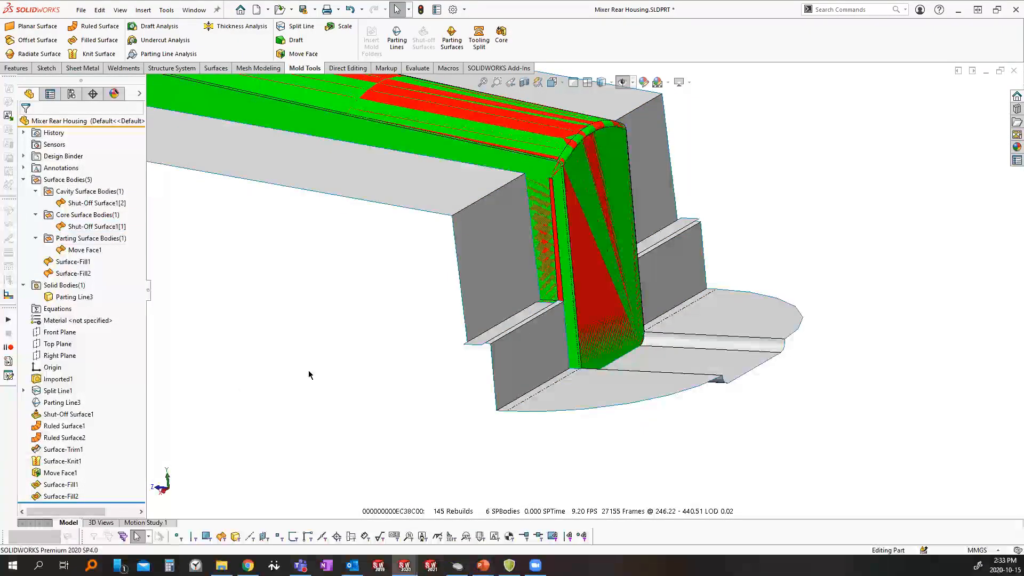
pyautogui.click(72, 262)
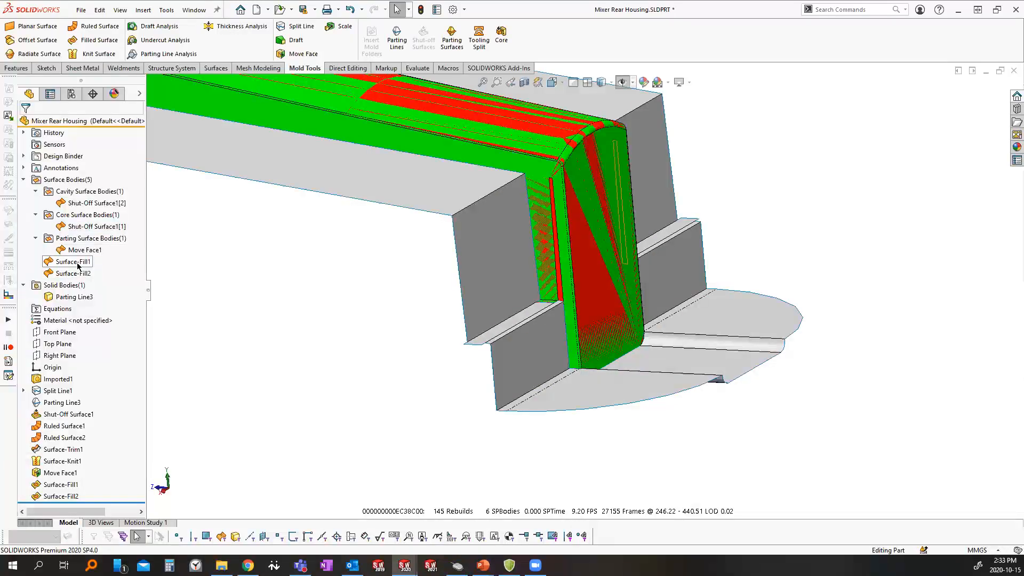
pyautogui.moveTo(72, 196); pyautogui.dragTo(68, 264)
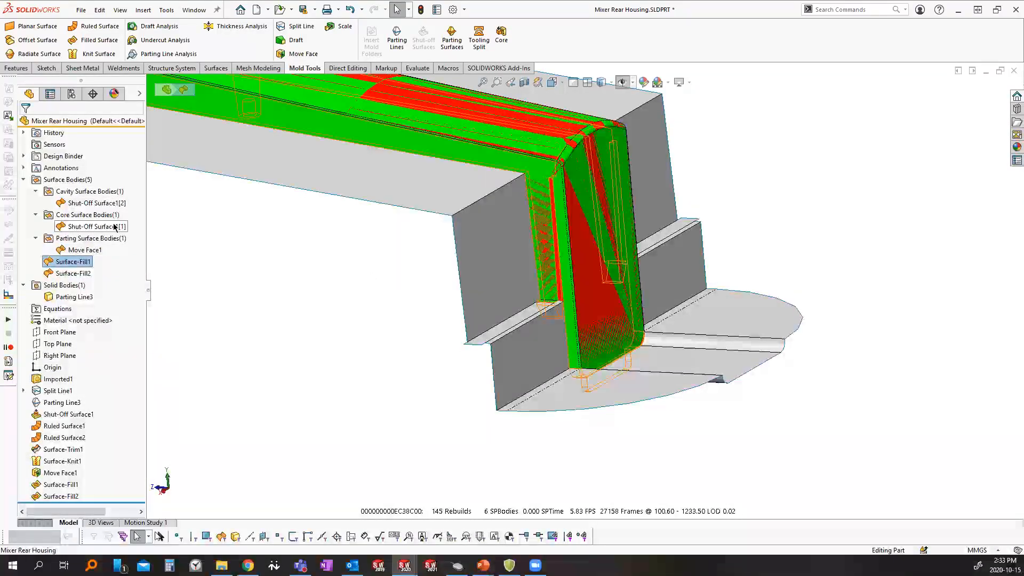
pyautogui.click(391, 294)
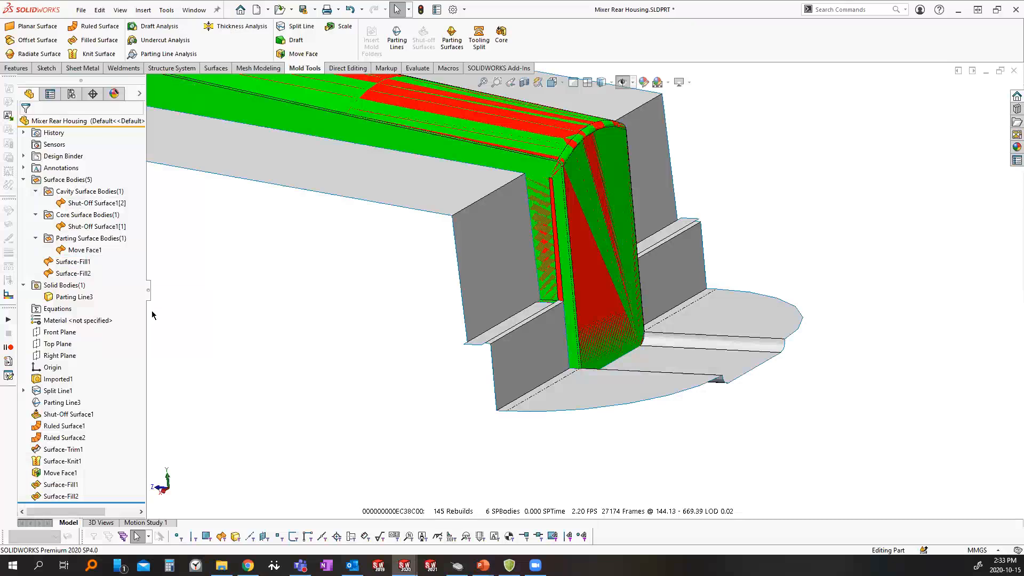
# Copy both filled slot faces in place using an Offset Surface with a 0.00 mm distance
pyautogui.click(31, 41)
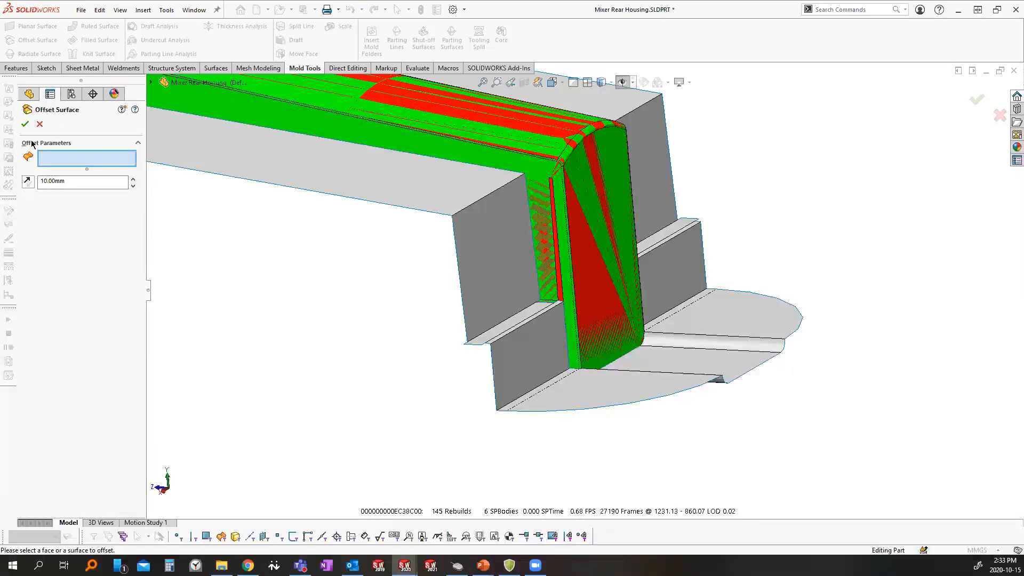
pyautogui.click(72, 162)
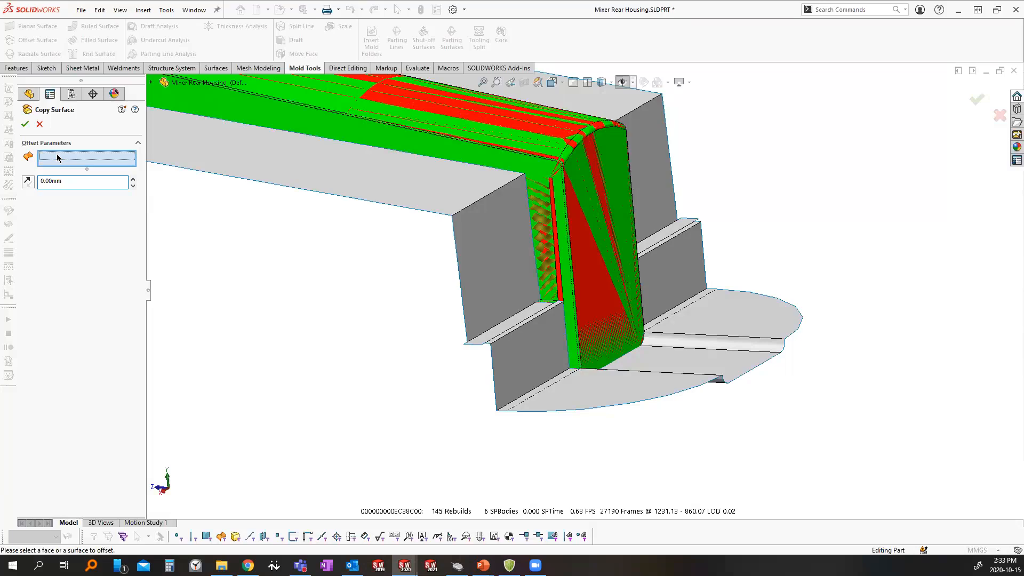
pyautogui.scroll(-5, 562, 243)
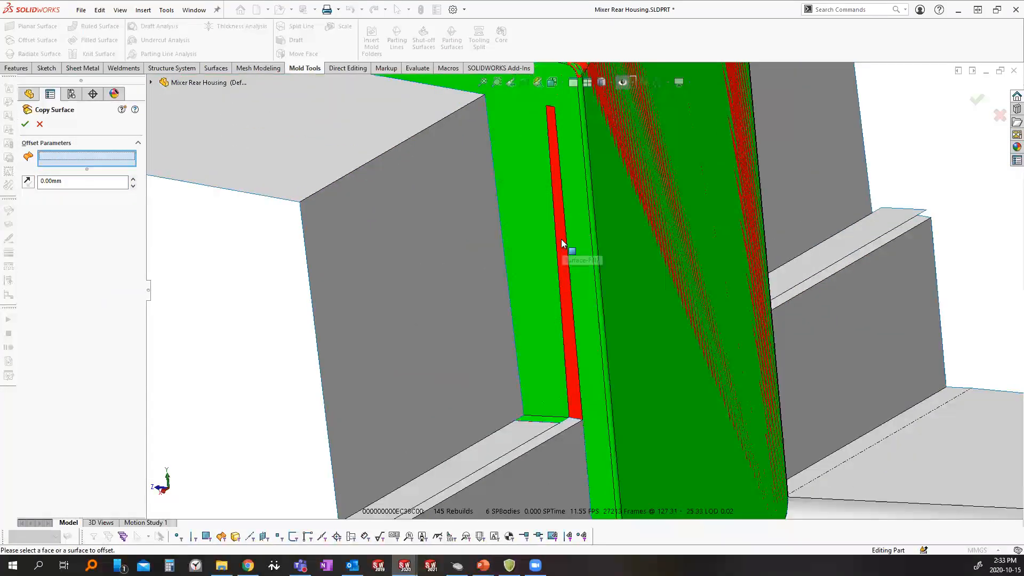
pyautogui.click(561, 244)
pyautogui.moveTo(562, 243); pyautogui.dragTo(618, 176, button='middle')
pyautogui.click(619, 176)
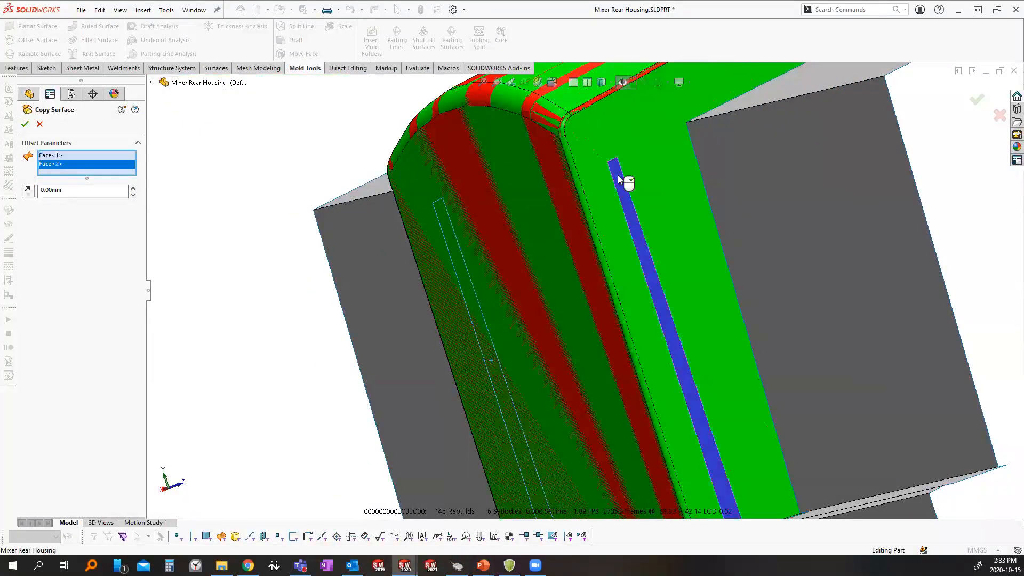
pyautogui.click(151, 82)
pyautogui.scroll(4, 605, 368)
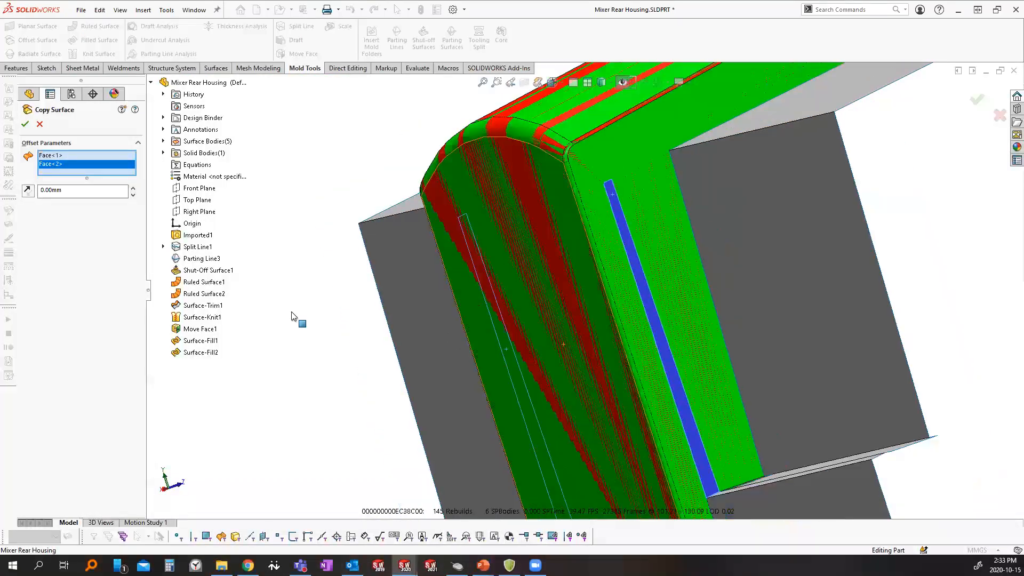
pyautogui.click(25, 124)
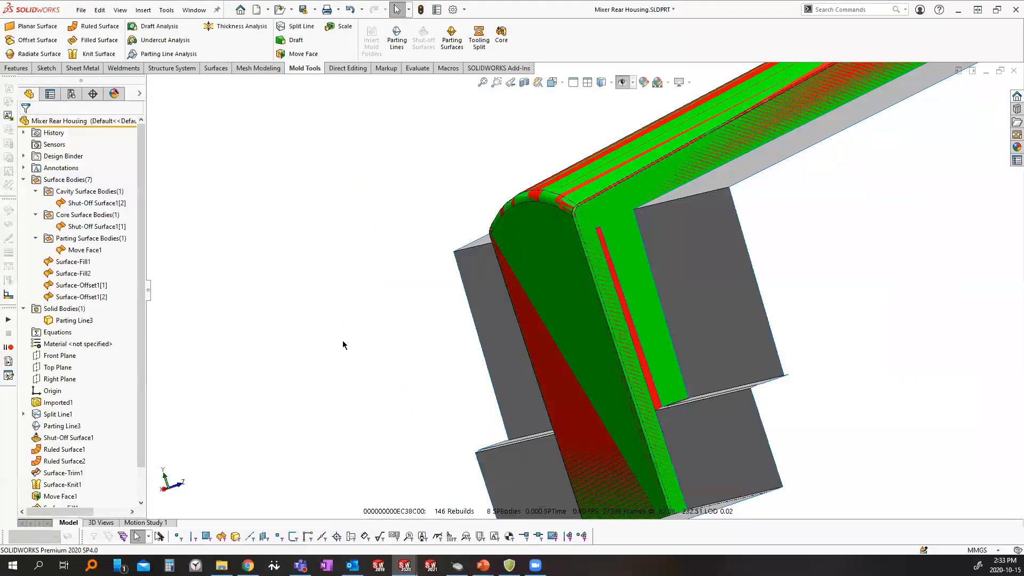
# Move Surface-Fill1 and Surface-Fill2 into the Cavity Surface Bodies folder and both Surface-Offset1 bodies into the Core Surface Bodies folder
pyautogui.moveTo(396, 290); pyautogui.dragTo(566, 292, button='middle')
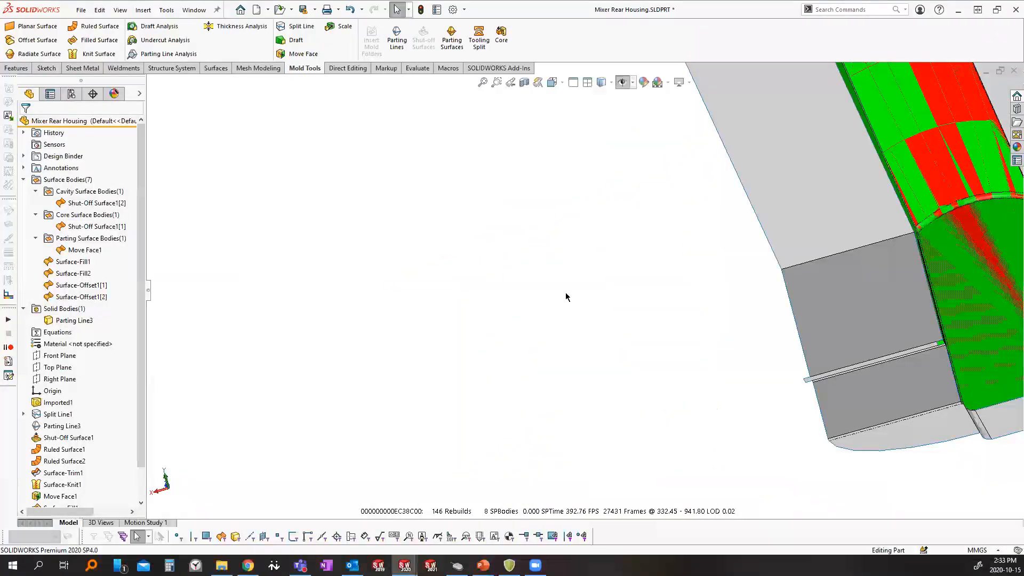
pyautogui.hotkey('ctrl', '7')
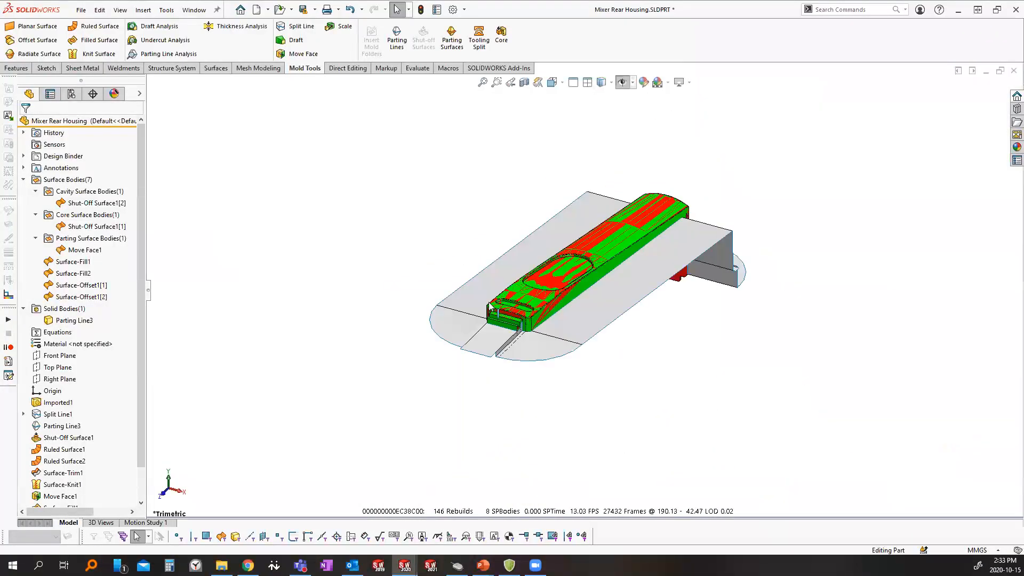
pyautogui.click(66, 262)
pyautogui.keyDown('ctrl'); pyautogui.click(68, 273); pyautogui.keyUp('ctrl')
pyautogui.click(68, 262)
pyautogui.moveTo(68, 264); pyautogui.dragTo(67, 189)
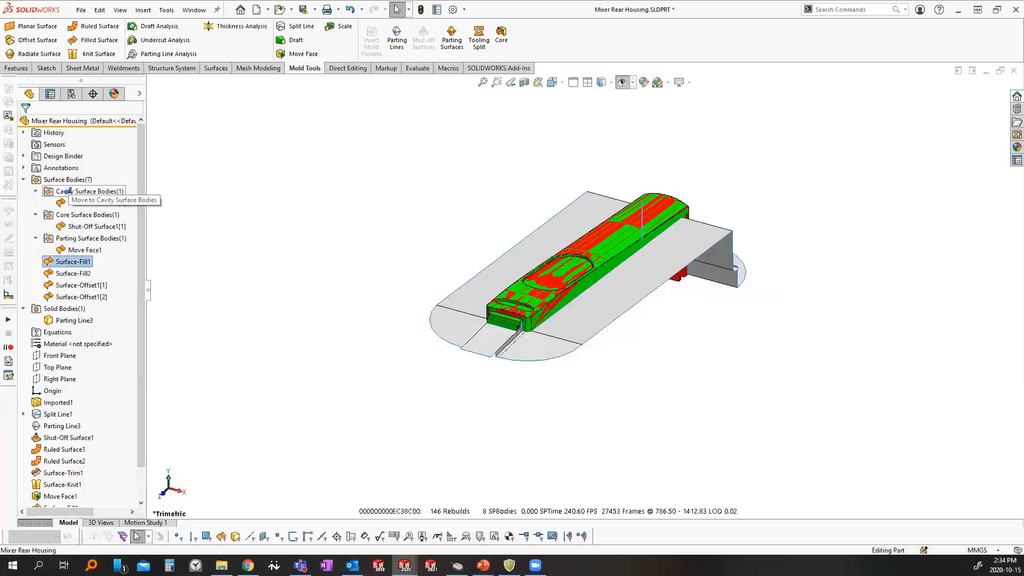
pyautogui.moveTo(65, 274); pyautogui.dragTo(65, 188)
pyautogui.moveTo(71, 286); pyautogui.dragTo(76, 240)
pyautogui.moveTo(76, 275); pyautogui.dragTo(79, 239)
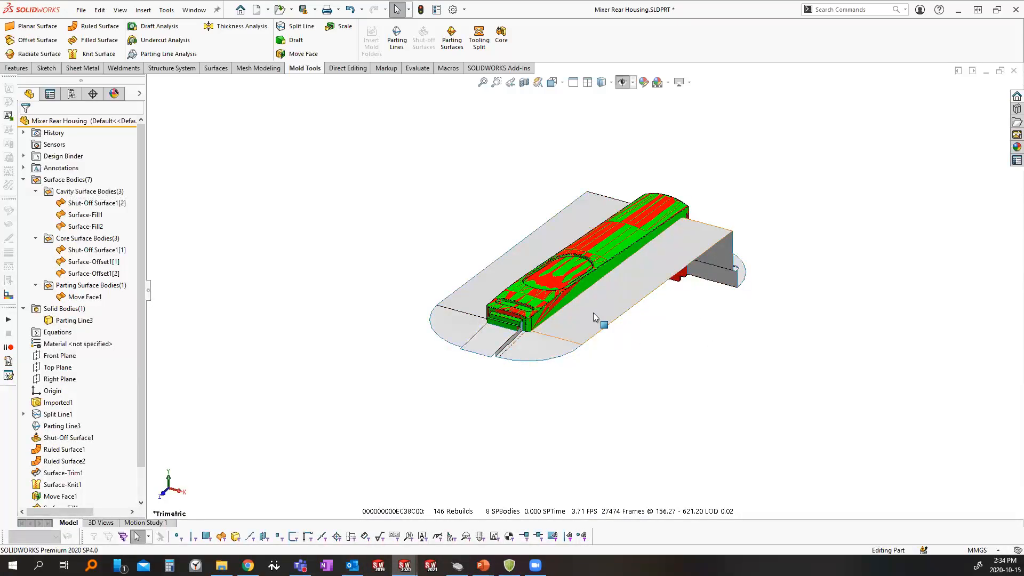
# Examine the filled slot on the housing leg and the surrounding parting surfaces
pyautogui.scroll(-8, 681, 249)
pyautogui.moveTo(686, 234); pyautogui.dragTo(546, 254, button='middle')
pyautogui.scroll(-5, 608, 266)
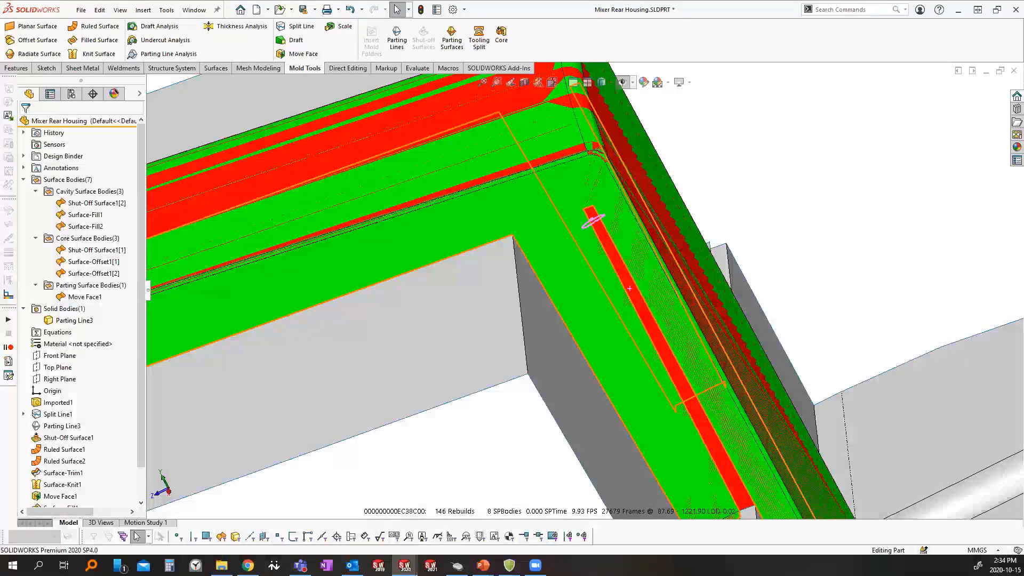
pyautogui.scroll(5, 661, 339)
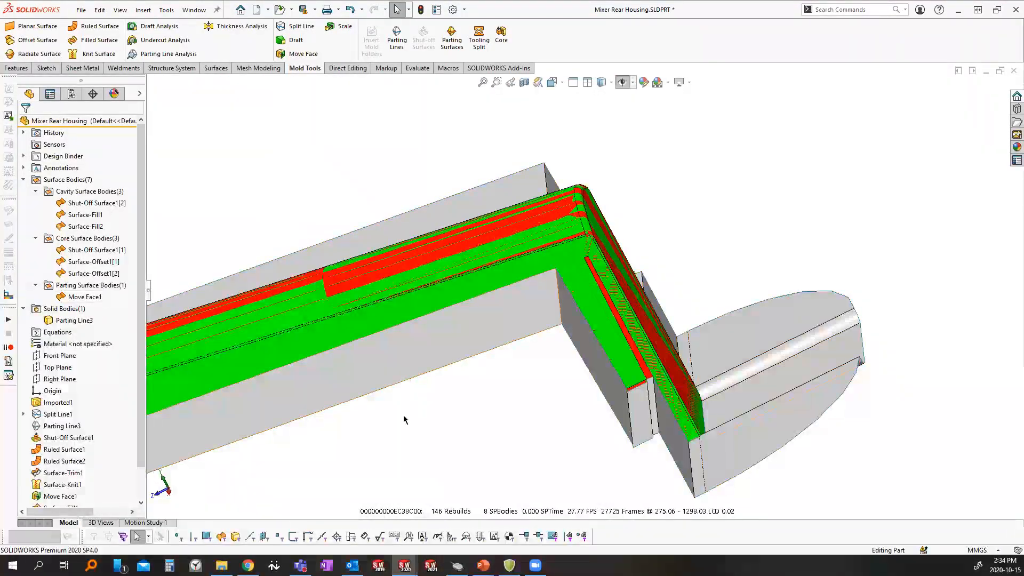
# Isolate the three bodies in the Cavity Surface Bodies folder and examine the cavity side from several angles
pyautogui.scroll(2, 575, 393)
pyautogui.moveTo(575, 394); pyautogui.dragTo(581, 391, button='middle')
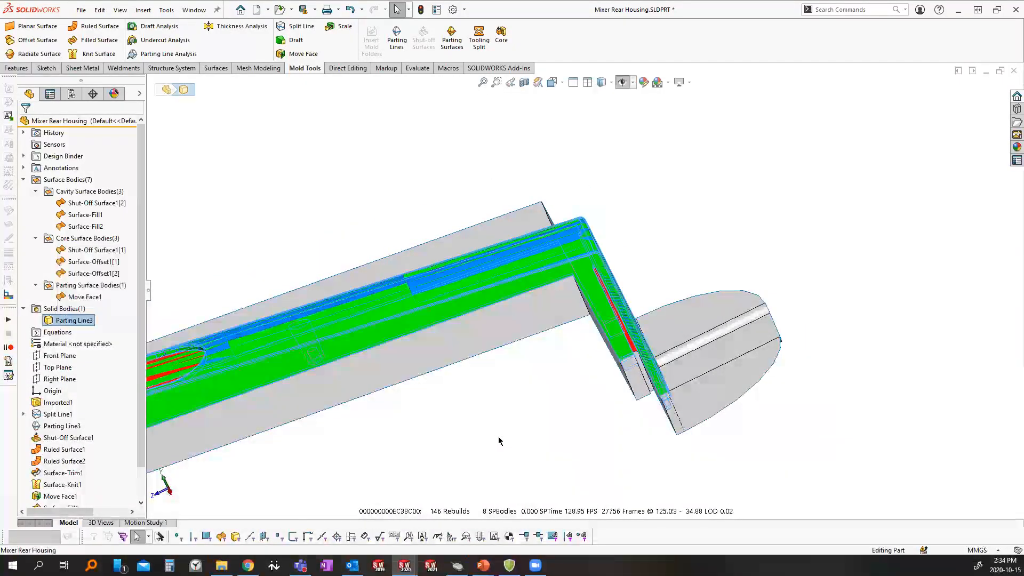
pyautogui.moveTo(498, 433)
pyautogui.mouseDown(button='middle')
pyautogui.moveTo(484, 413)
pyautogui.moveTo(490, 436)
pyautogui.moveTo(483, 427)
pyautogui.mouseUp(button='middle')
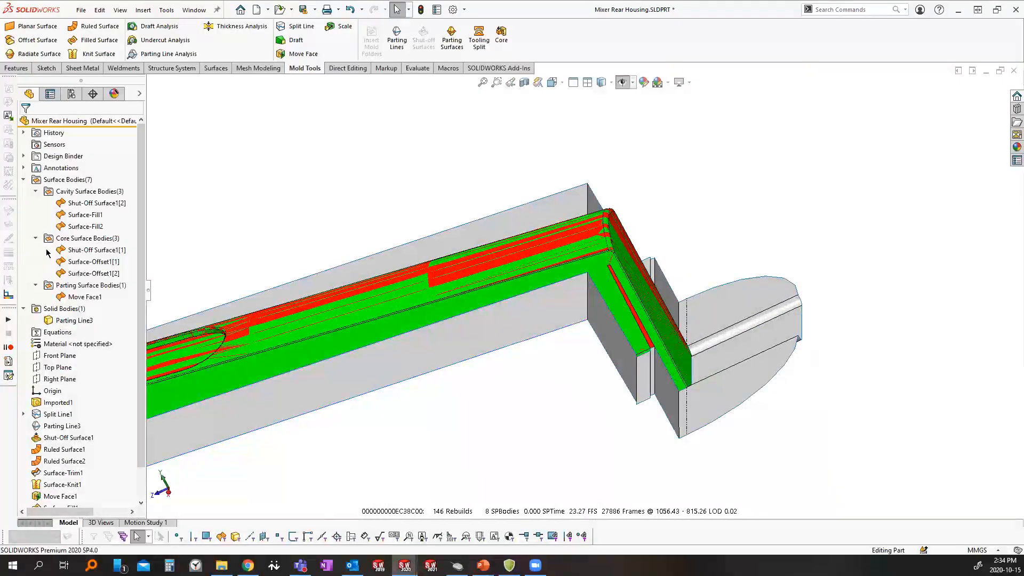
pyautogui.click(91, 202)
pyautogui.keyDown('shift'); pyautogui.click(84, 226); pyautogui.keyUp('shift')
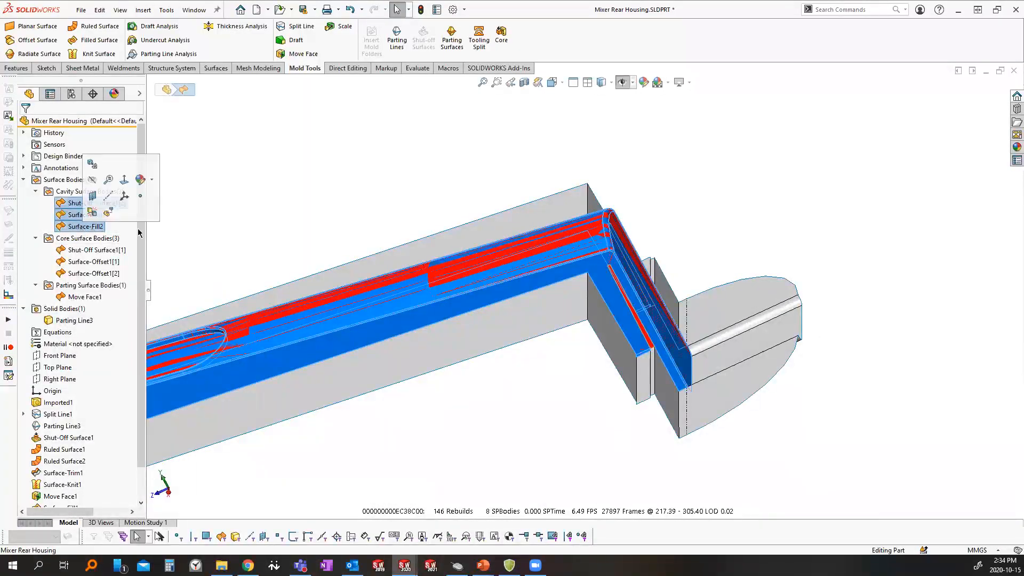
pyautogui.press('i')
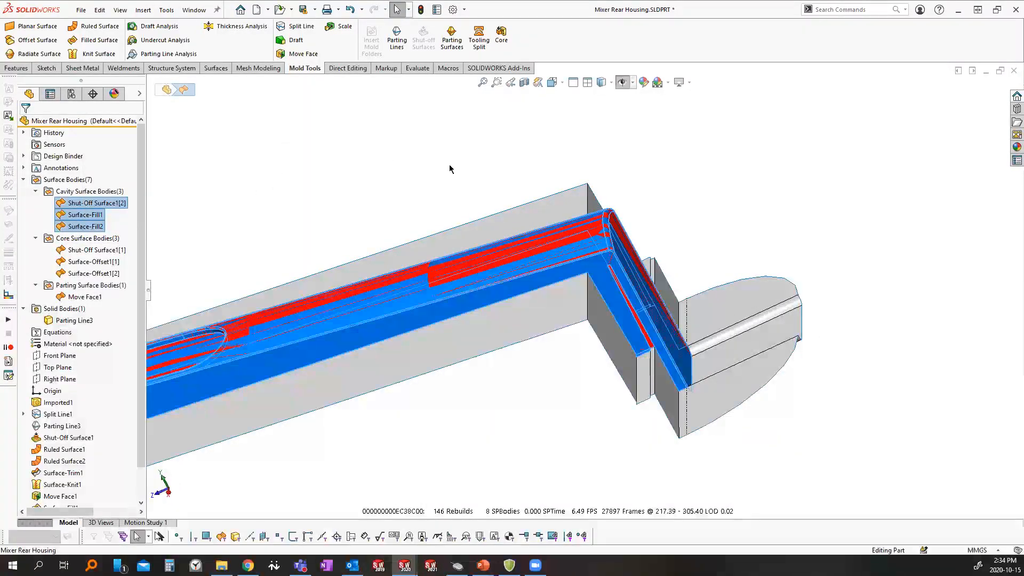
pyautogui.scroll(3, 410, 273)
pyautogui.moveTo(421, 284); pyautogui.dragTo(540, 182, button='middle')
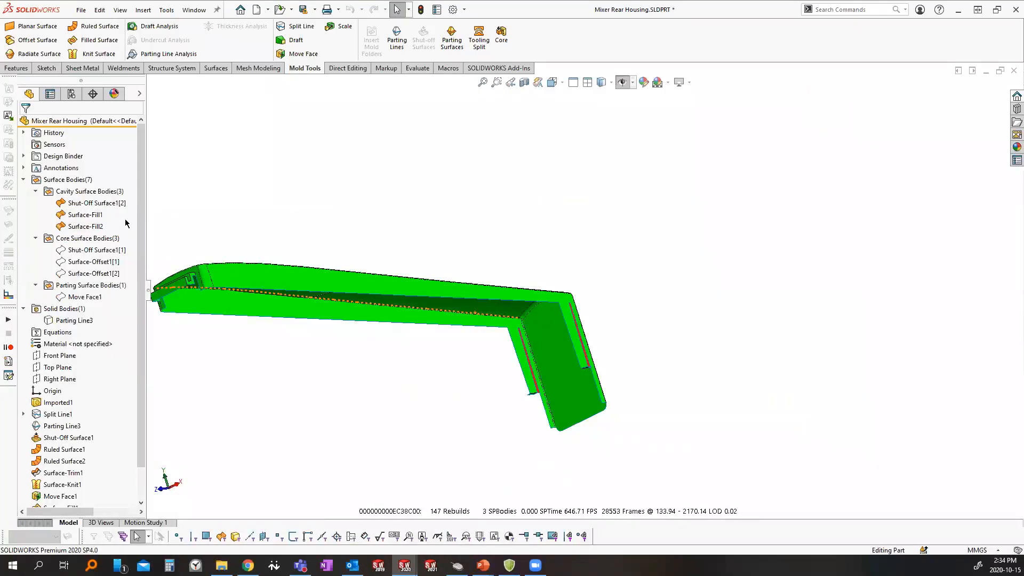
# Isolate the three bodies in the Core Surface Bodies folder, examine the core side, and restore all bodies
pyautogui.click(92, 250)
pyautogui.keyDown('shift'); pyautogui.click(94, 273); pyautogui.keyUp('shift')
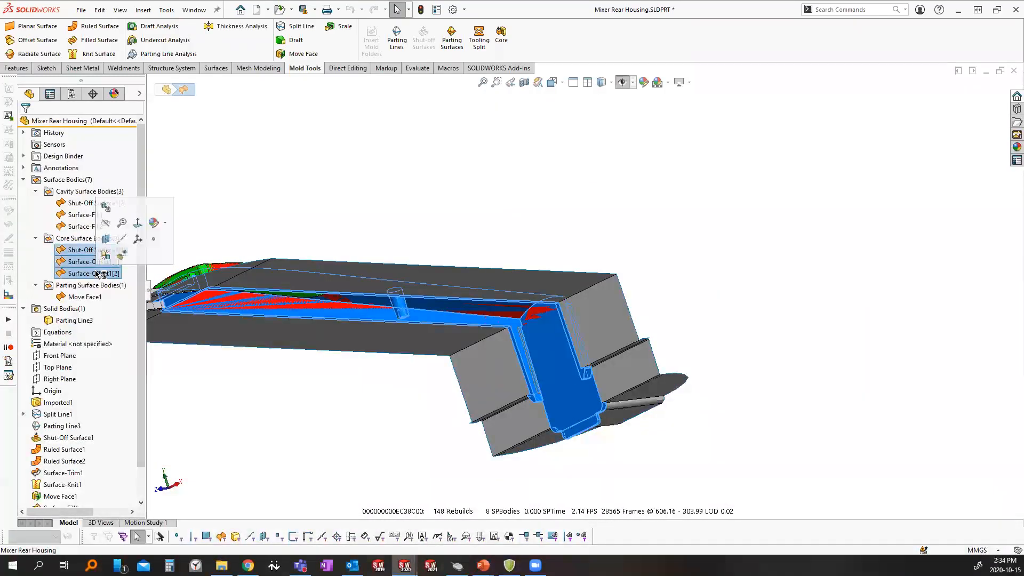
pyautogui.press('i')
pyautogui.scroll(-6, 542, 263)
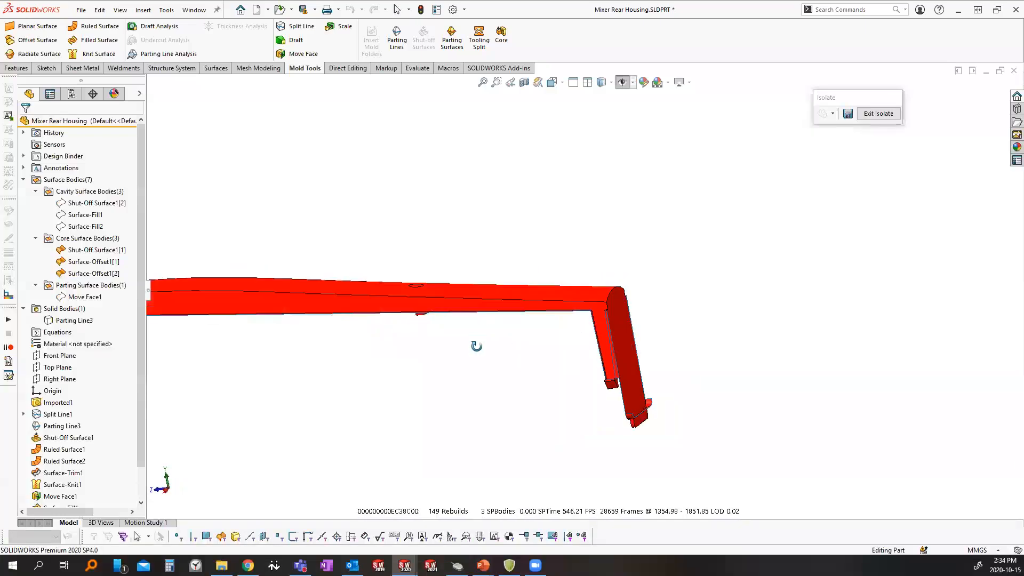
pyautogui.moveTo(639, 298); pyautogui.dragTo(458, 310, button='middle')
pyautogui.scroll(5, 598, 375)
pyautogui.press('Escape')
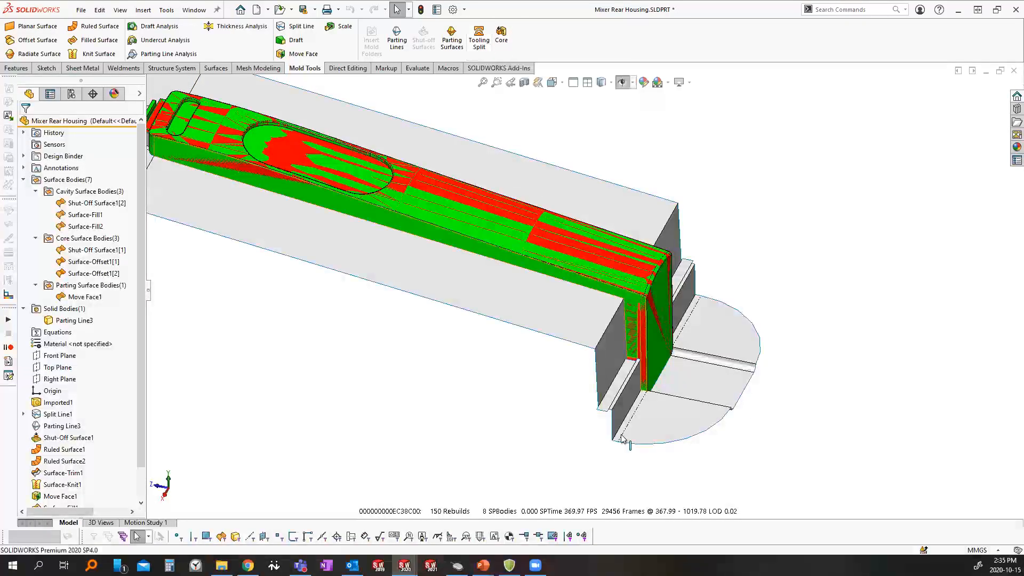
# Sketch a corner rectangle about 44 by 173 mm around the housing on the flat half-round parting face
pyautogui.click(663, 422)
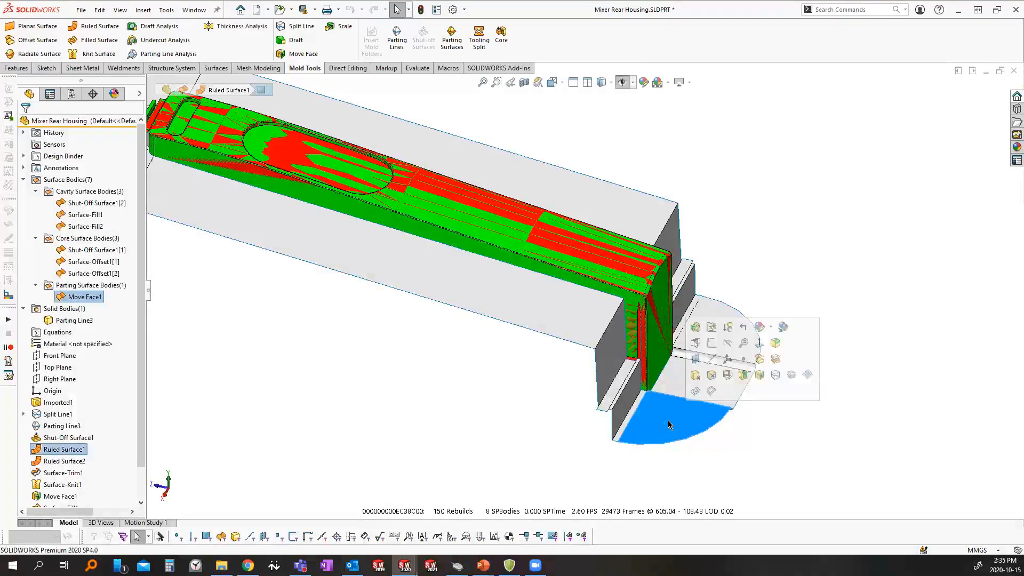
pyautogui.click(711, 344)
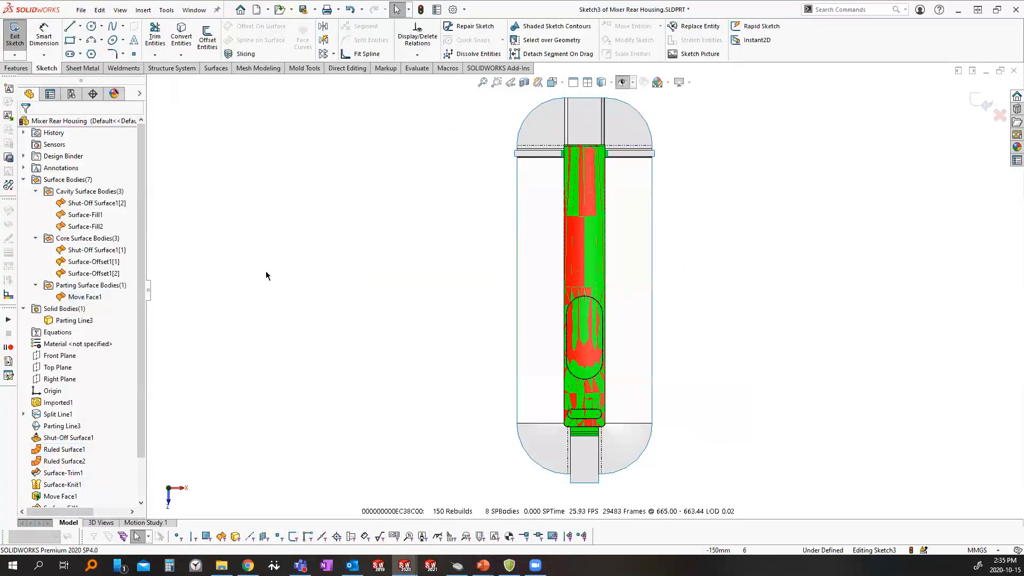
pyautogui.click(75, 40)
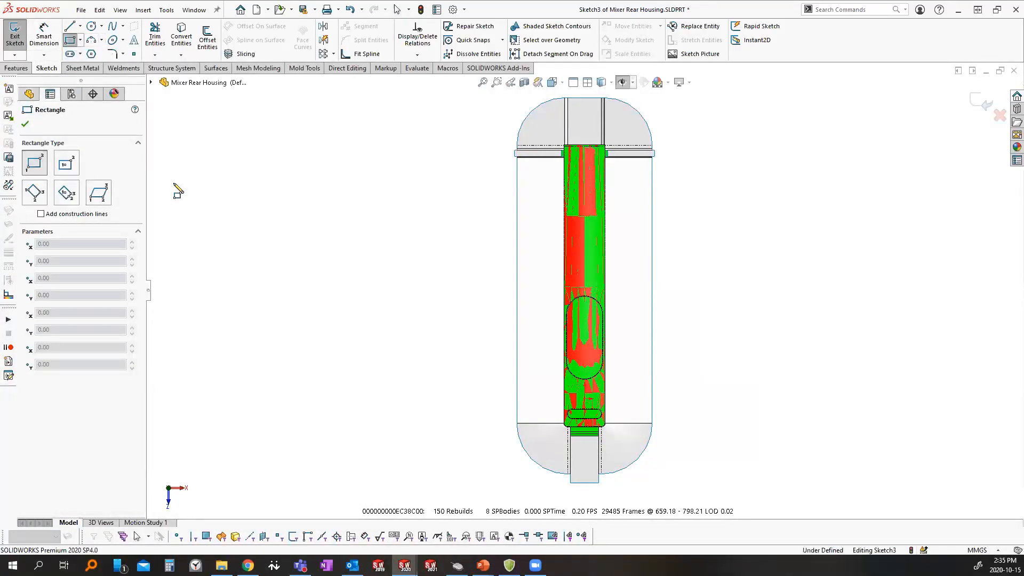
pyautogui.click(542, 125)
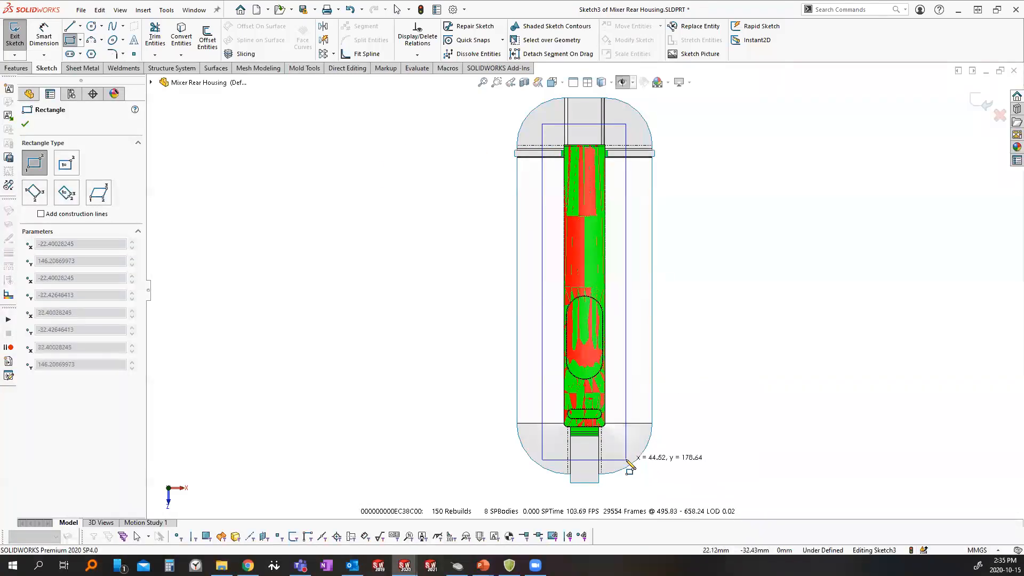
pyautogui.click(624, 449)
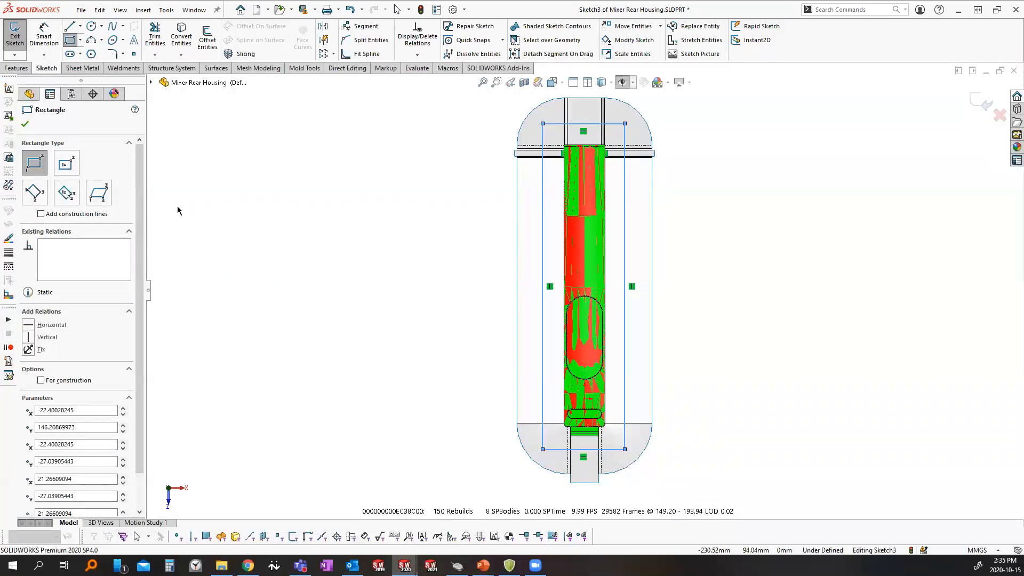
pyautogui.press('Escape')
# Dimension the rectangle to 50 mm wide and 185 mm long
pyautogui.click(44, 31)
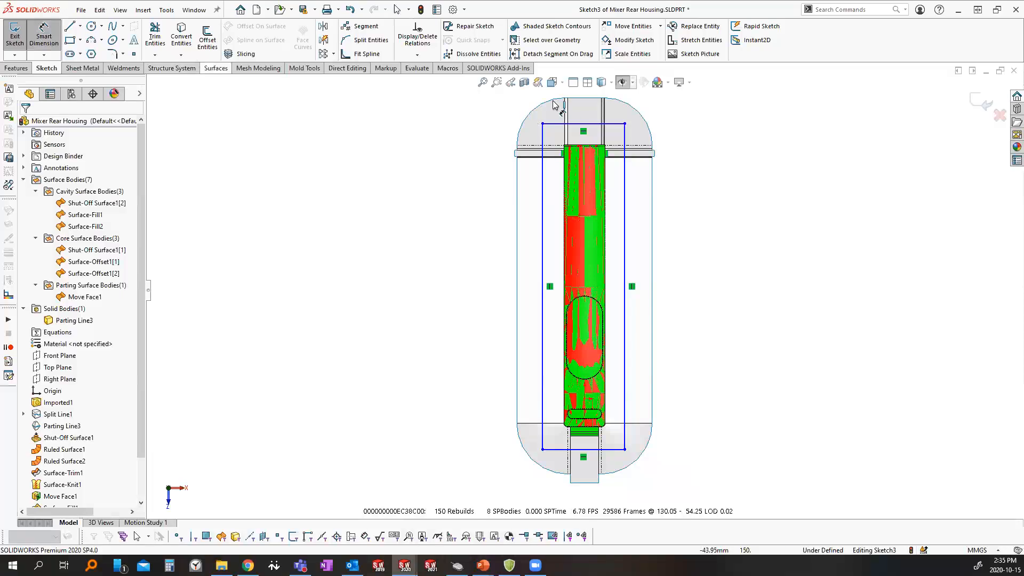
pyautogui.click(582, 124)
pyautogui.scroll(2, 591, 122)
pyautogui.click(584, 128)
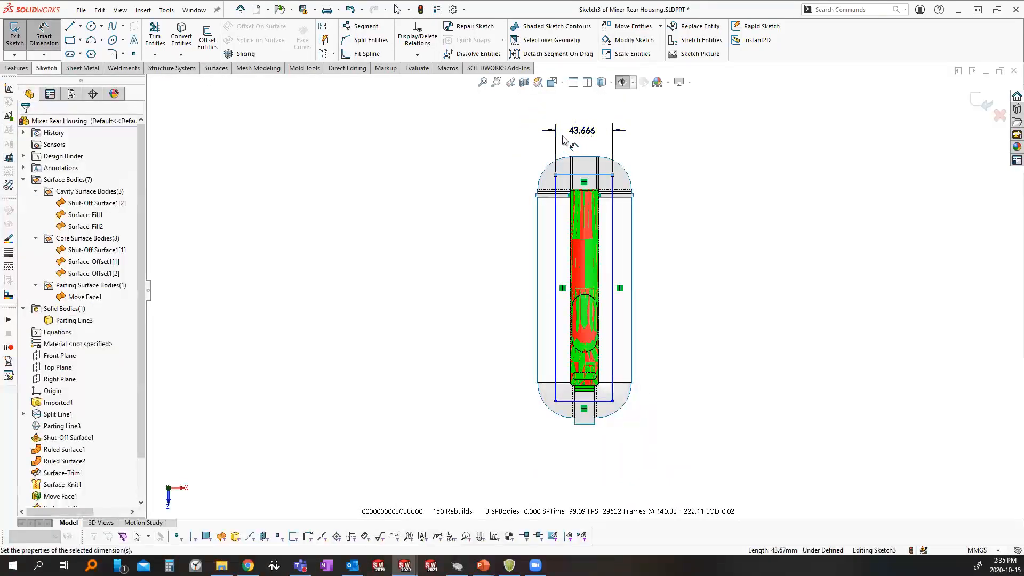
pyautogui.press('Return')
pyautogui.click(556, 234)
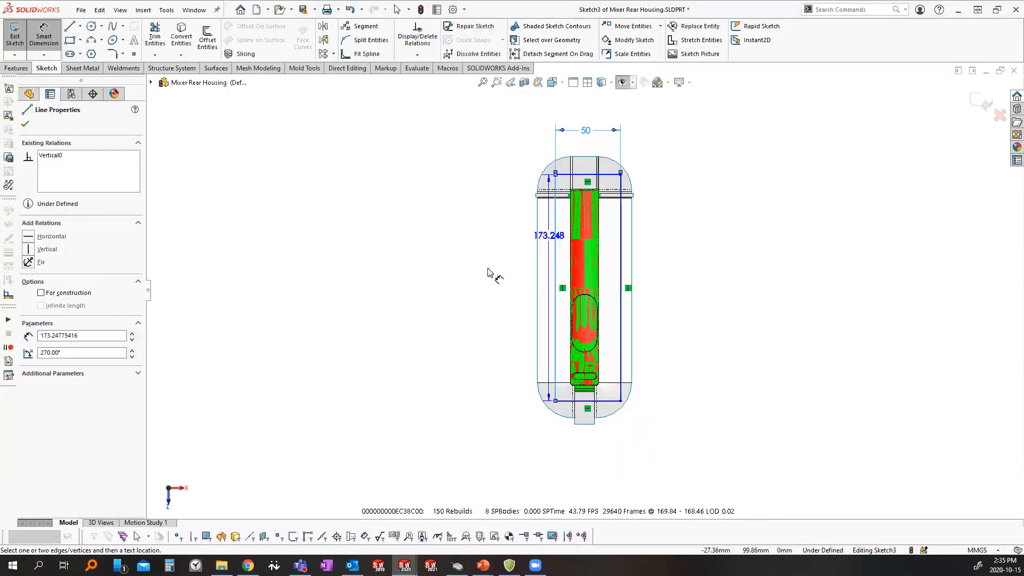
pyautogui.click(484, 318)
pyautogui.write('185')
pyautogui.press('Return')
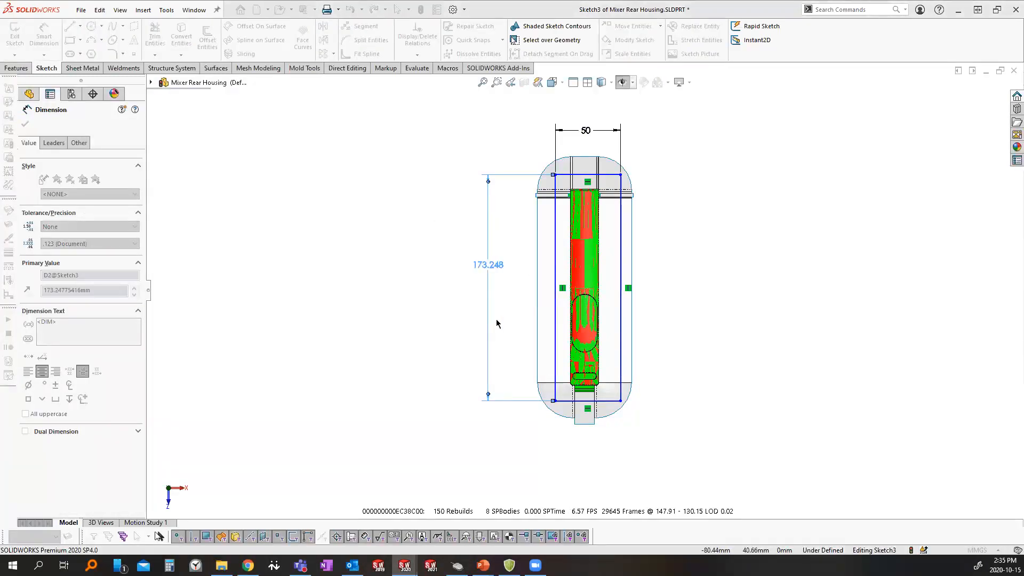
pyautogui.press('Escape')
pyautogui.scroll(4, 598, 409)
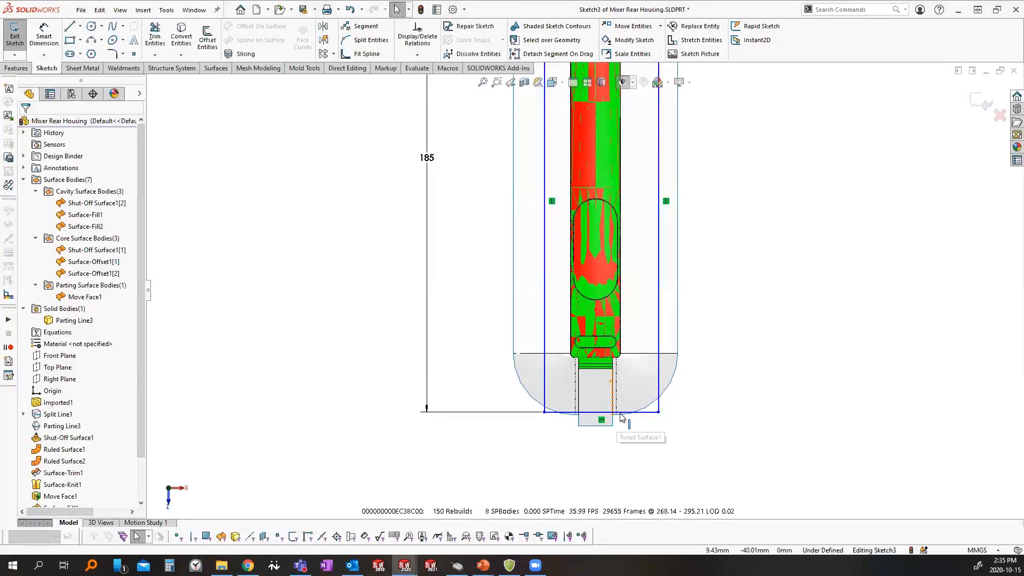
# Draw a line about 39 mm long from the midpoint of the rectangle's lower edge to the origin
pyautogui.rightClick(621, 412)
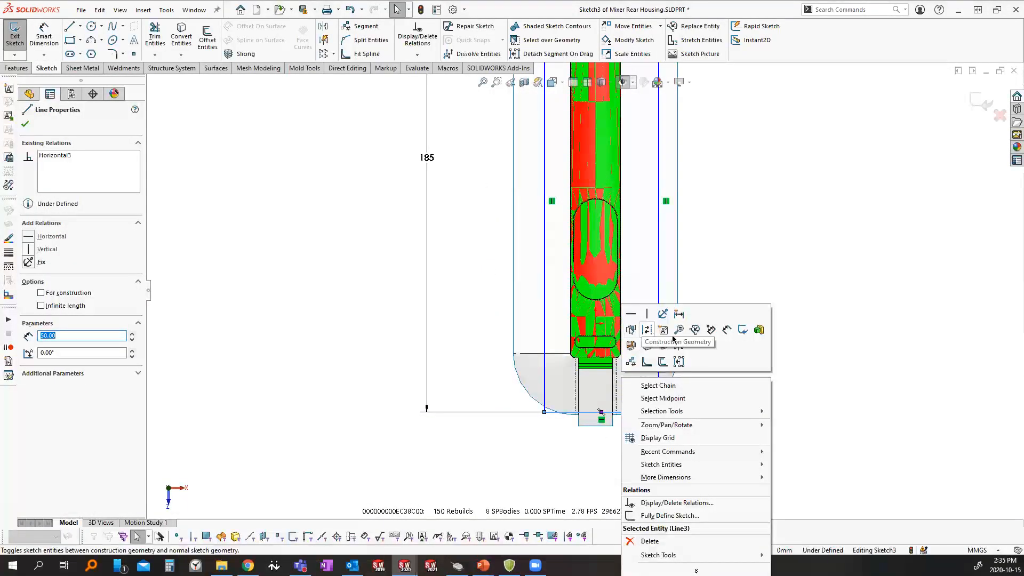
pyautogui.click(719, 335)
pyautogui.press('l')
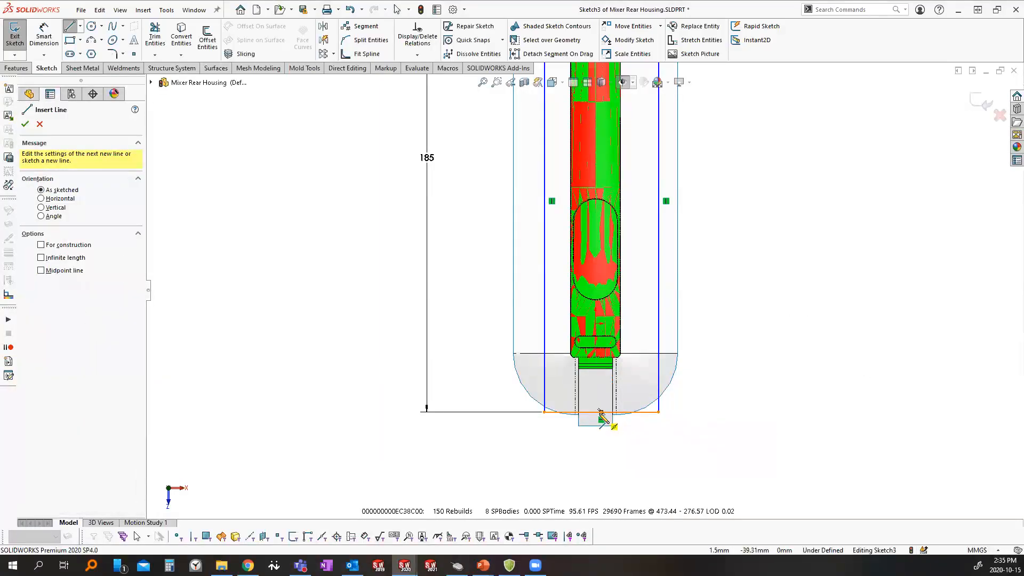
pyautogui.click(602, 420)
pyautogui.click(596, 324)
pyautogui.press('Escape')
pyautogui.press('Escape')
# Turn the line between the rectangle's lower edge and the origin into construction geometry and make it vertical
pyautogui.click(601, 375)
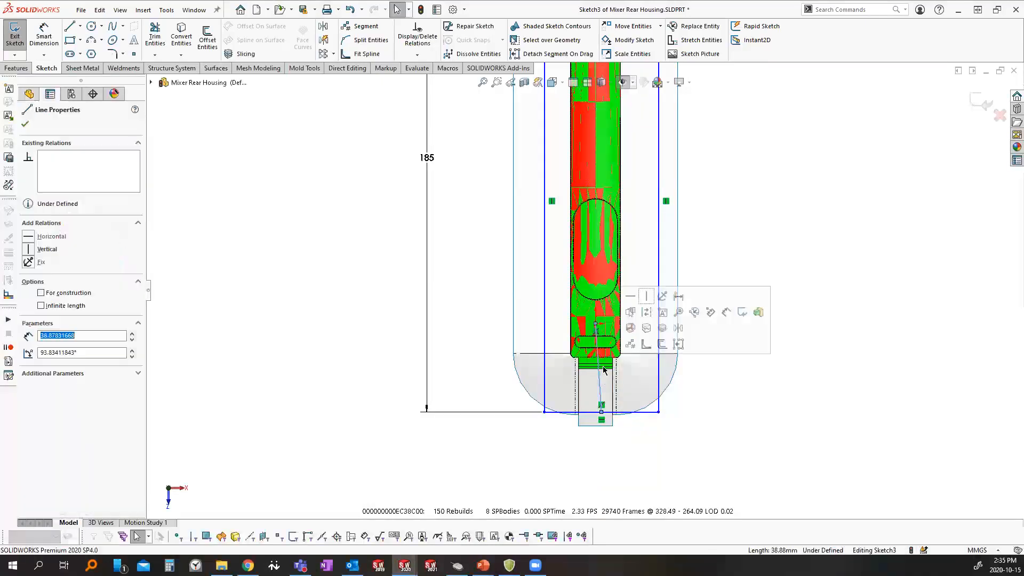
pyautogui.press('Escape')
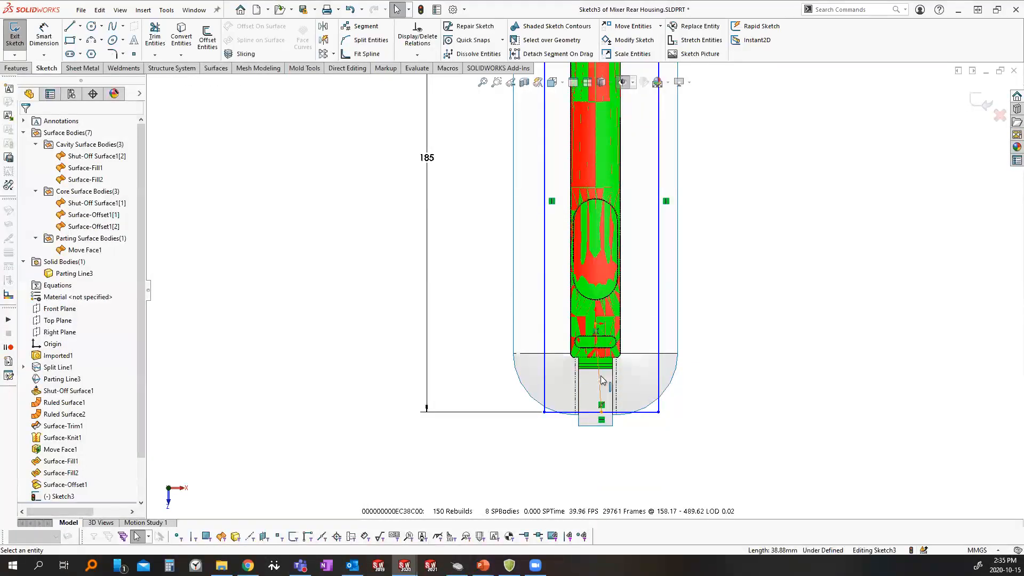
pyautogui.click(601, 380)
pyautogui.click(673, 315)
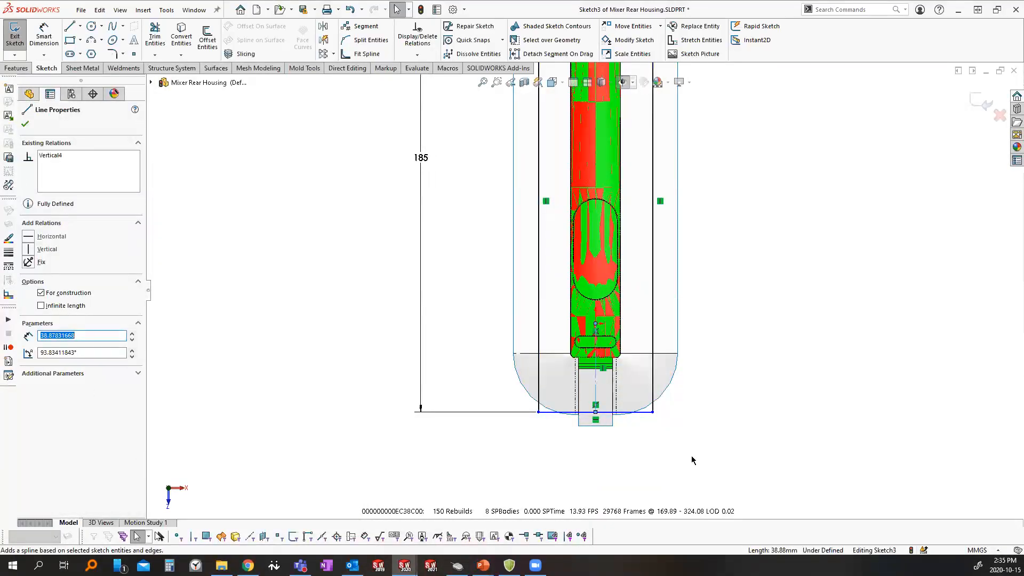
pyautogui.press('Escape')
# Set the vertical construction line's length to 32 mm, check the rectangle's corners against the parting surface, and exit the sketch
pyautogui.moveTo(664, 429); pyautogui.dragTo(696, 356, button='right')
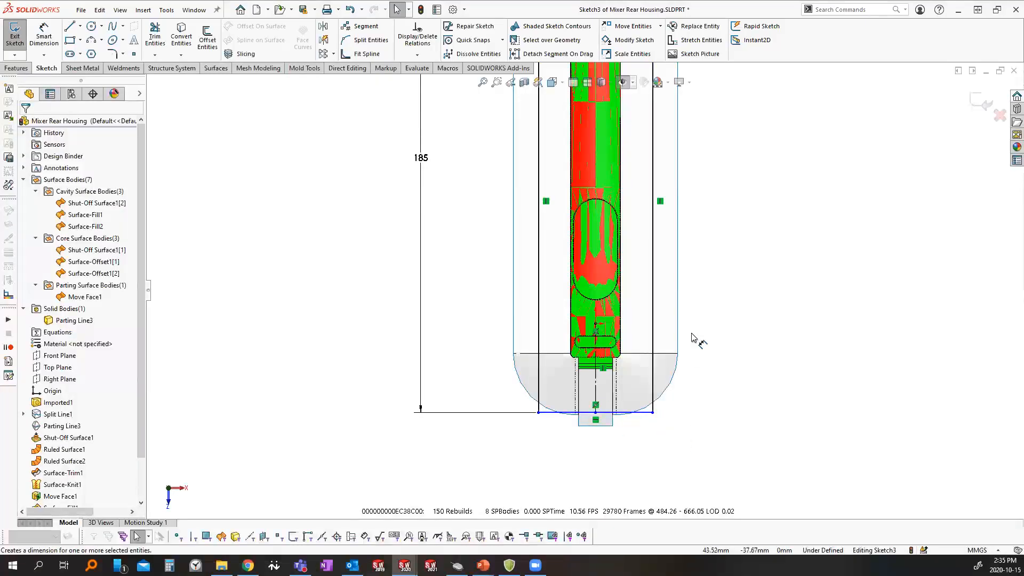
pyautogui.click(596, 373)
pyautogui.click(724, 378)
pyautogui.click(722, 390)
pyautogui.moveTo(722, 409)
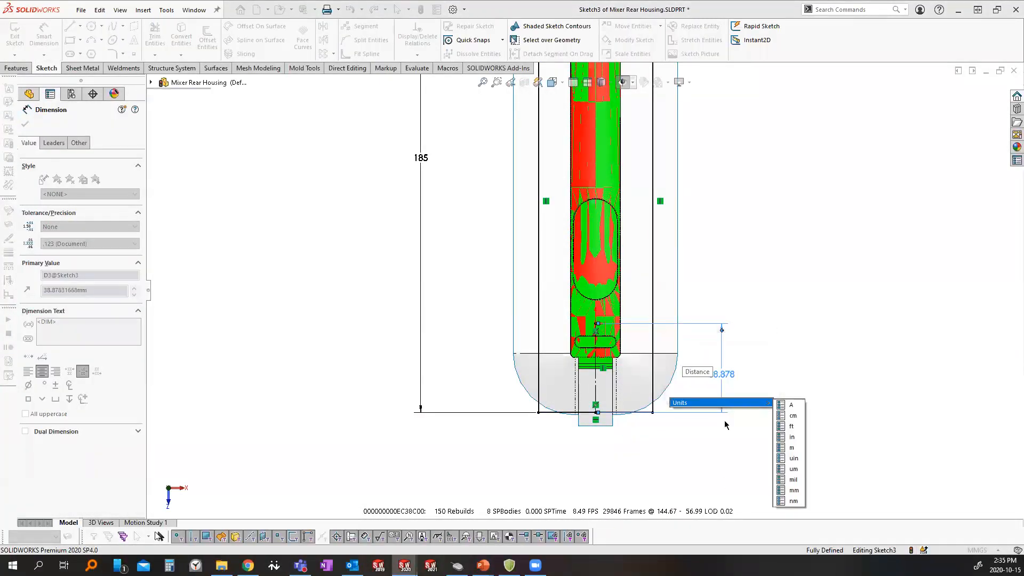
pyautogui.write('32')
pyautogui.press('Return')
pyautogui.scroll(3, 593, 275)
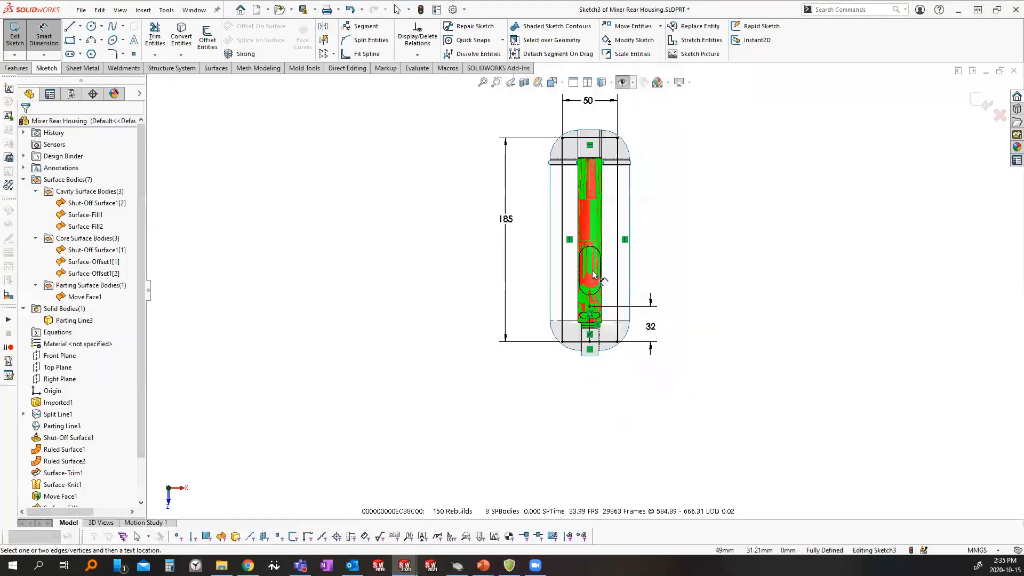
pyautogui.scroll(-2, 613, 243)
pyautogui.press('Escape')
pyautogui.scroll(-3, 543, 197)
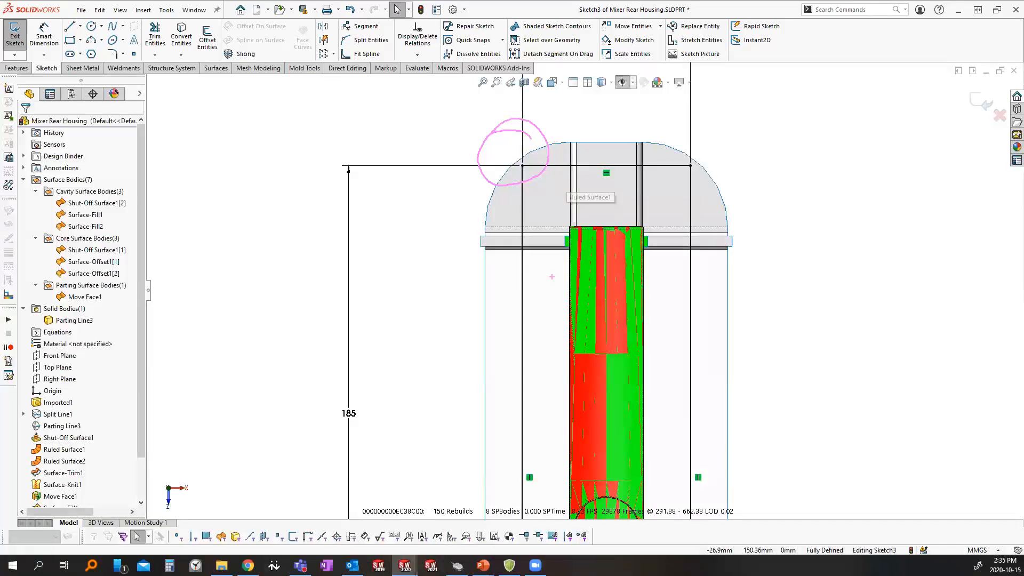
pyautogui.press('z')
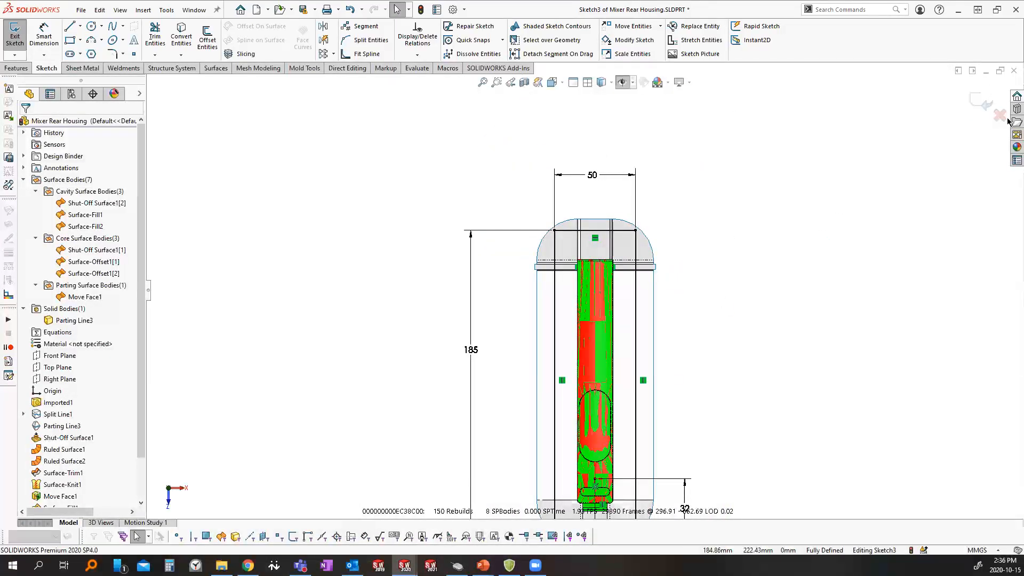
pyautogui.click(980, 108)
# Create a Tooling Split from the rectangle sketch with block sizes of 70.84 mm and 17.14 mm, using the sorted core, cavity and parting surfaces
pyautogui.click(305, 68)
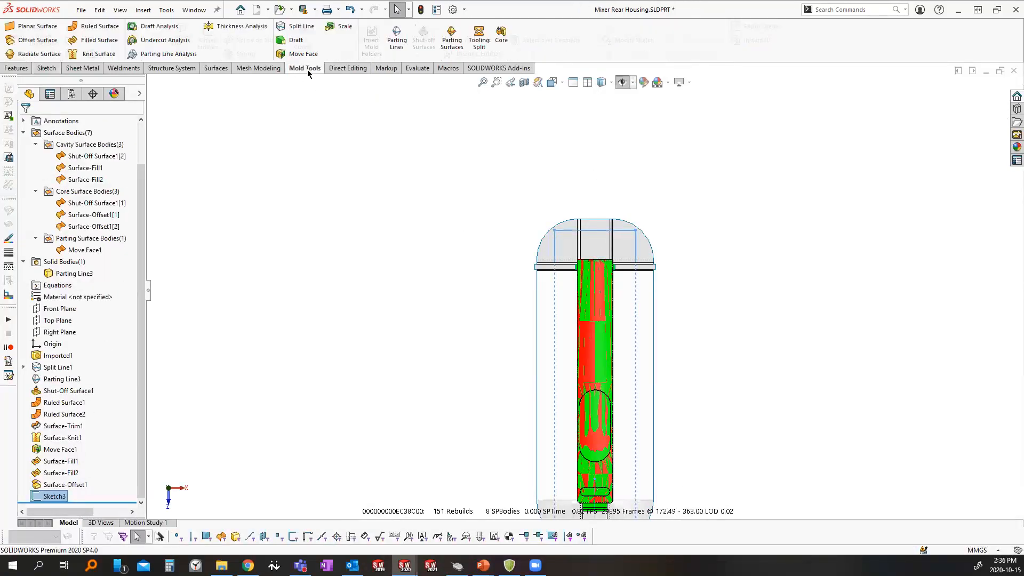
pyautogui.moveTo(57, 497)
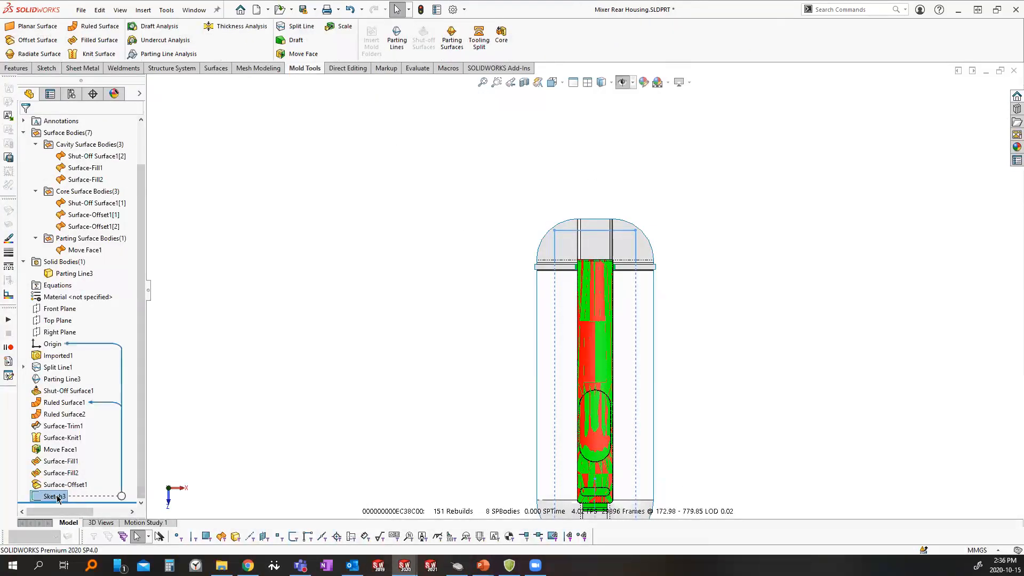
pyautogui.click(476, 35)
pyautogui.moveTo(533, 382); pyautogui.dragTo(417, 204, button='middle')
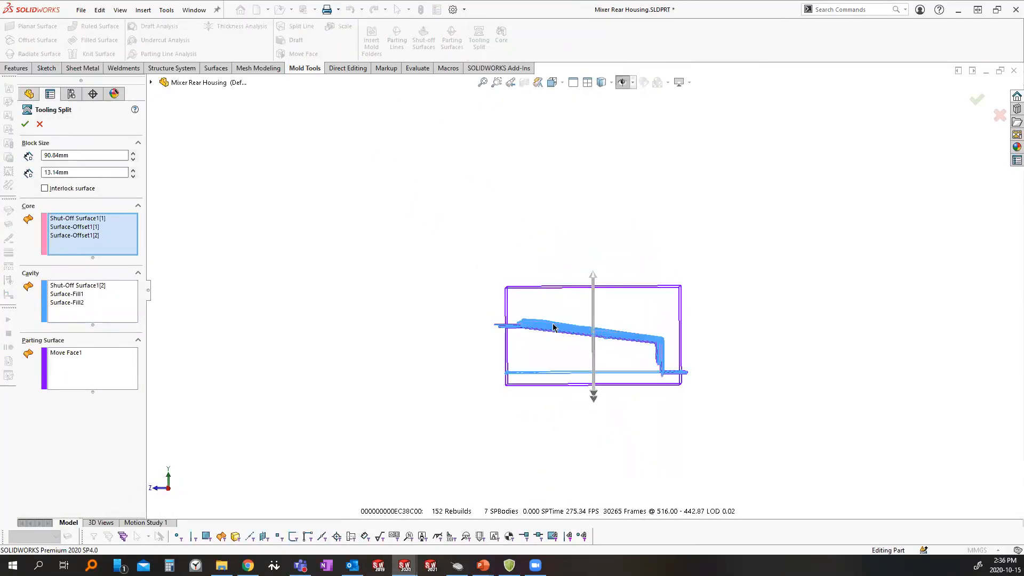
pyautogui.scroll(-4, 592, 336)
pyautogui.moveTo(564, 219); pyautogui.dragTo(563, 259)
pyautogui.moveTo(574, 416)
pyautogui.mouseDown()
pyautogui.moveTo(576, 434)
pyautogui.moveTo(581, 411)
pyautogui.moveTo(579, 421)
pyautogui.mouseUp()
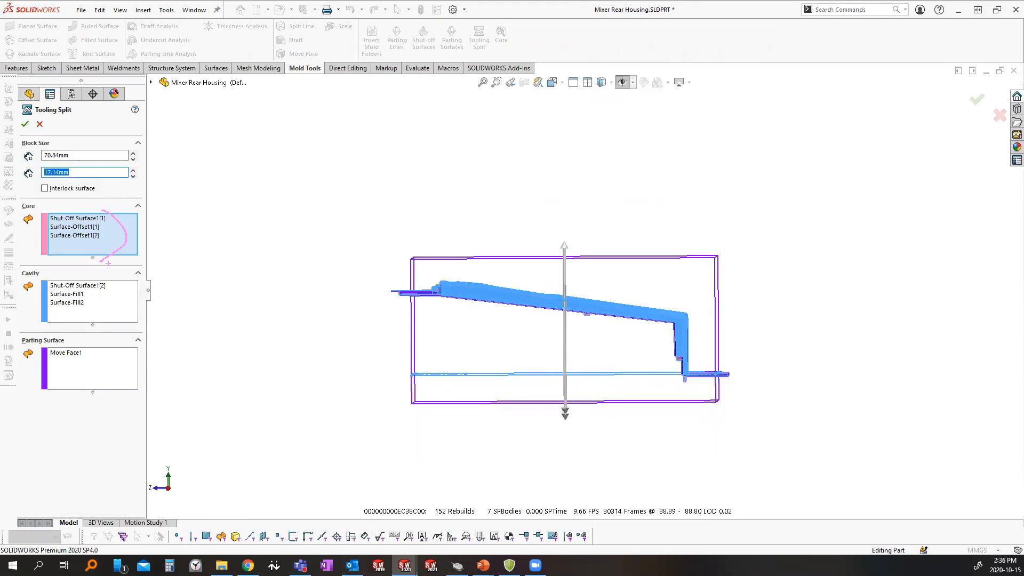
pyautogui.moveTo(106, 276); pyautogui.dragTo(110, 322)
pyautogui.press('Escape')
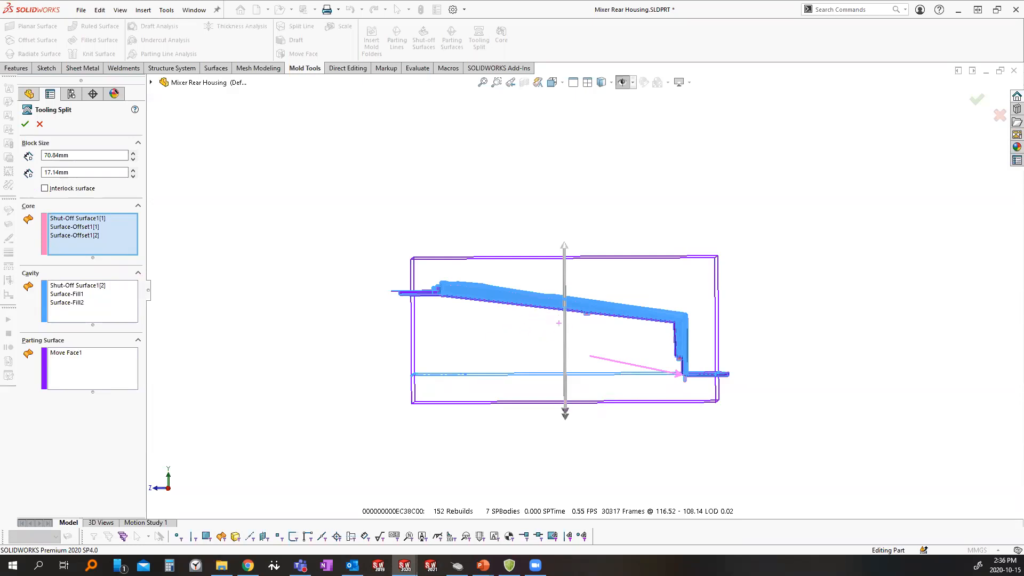
pyautogui.moveTo(441, 320); pyautogui.dragTo(653, 327)
pyautogui.press('Escape')
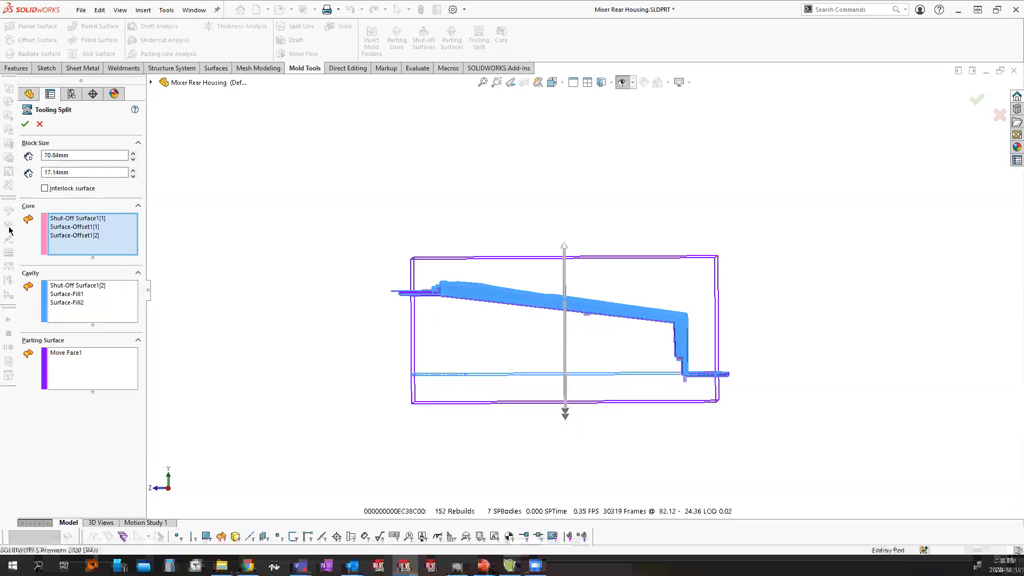
pyautogui.click(25, 124)
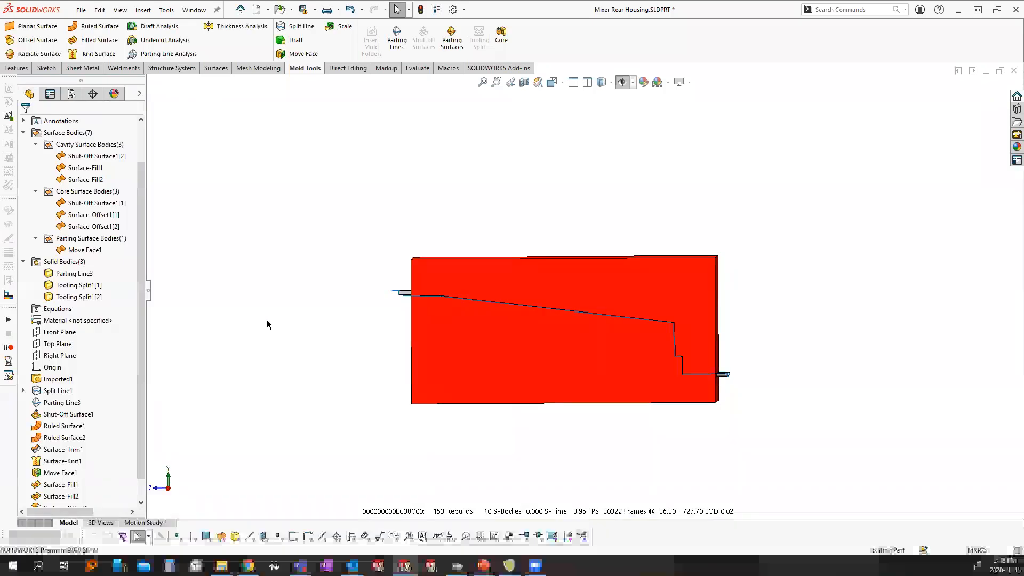
# Collapse the cavity, core and parting surface folders and review the sorted surface bodies and both Tooling Split solid bodies
pyautogui.moveTo(443, 338); pyautogui.dragTo(485, 368, button='middle')
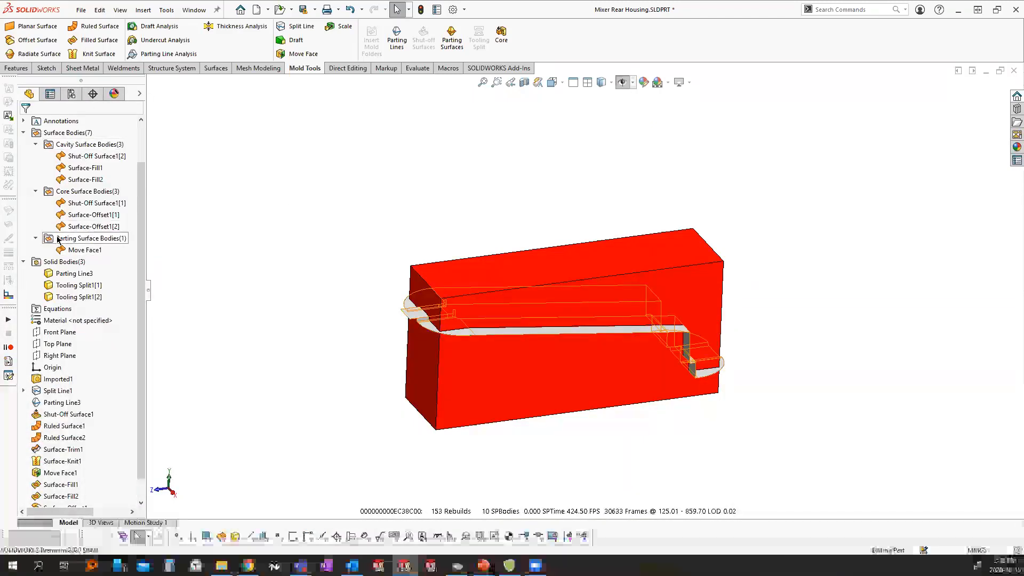
pyautogui.click(35, 238)
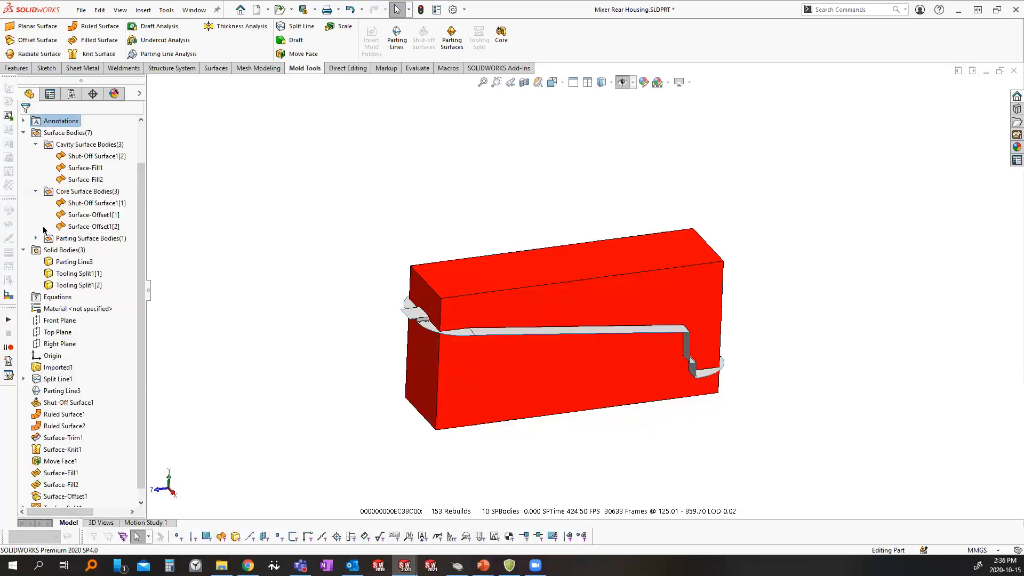
pyautogui.click(37, 191)
pyautogui.click(37, 168)
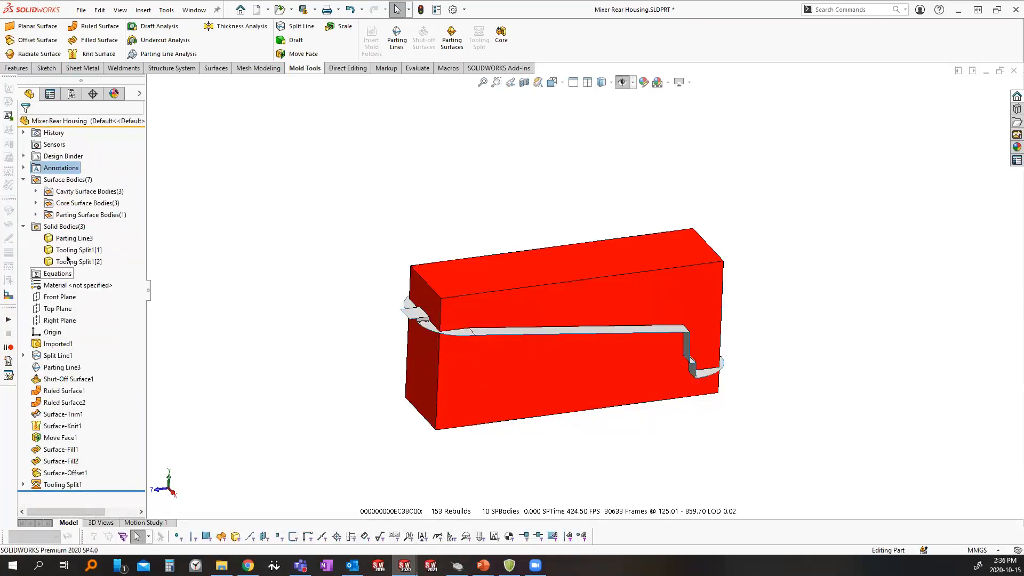
pyautogui.click(72, 215)
pyautogui.press('Up')
pyautogui.press('Up')
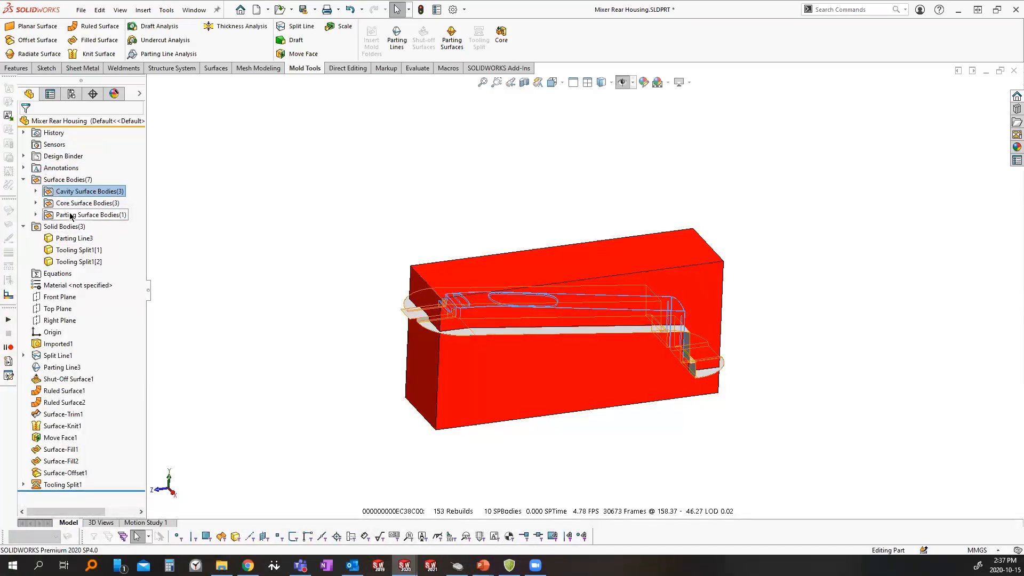
pyautogui.click(75, 250)
pyautogui.click(75, 261)
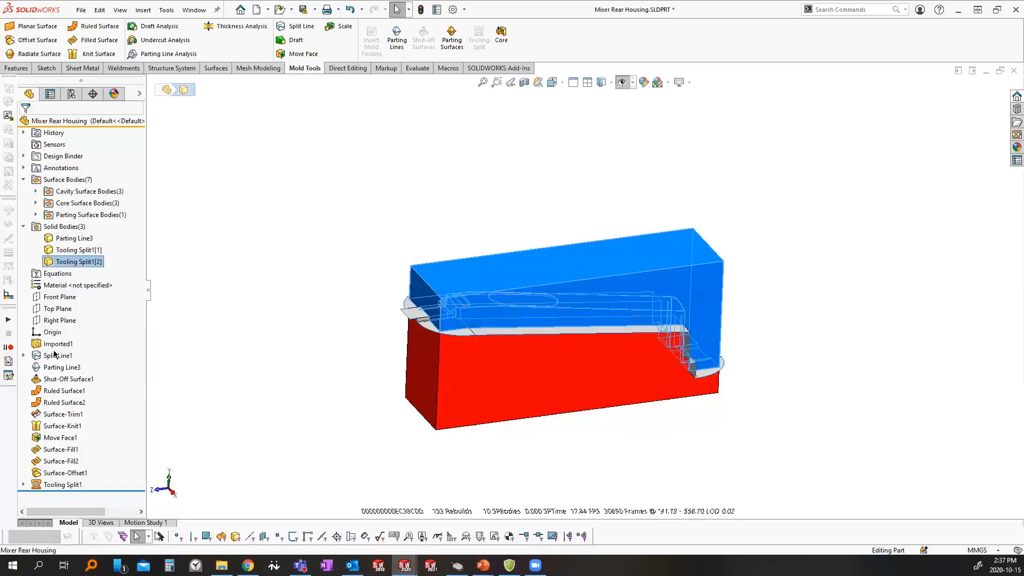
# Delete all cavity, core and parting surface bodies from the part with the Delete Bodies option
pyautogui.click(83, 203)
pyautogui.rightClick(83, 216)
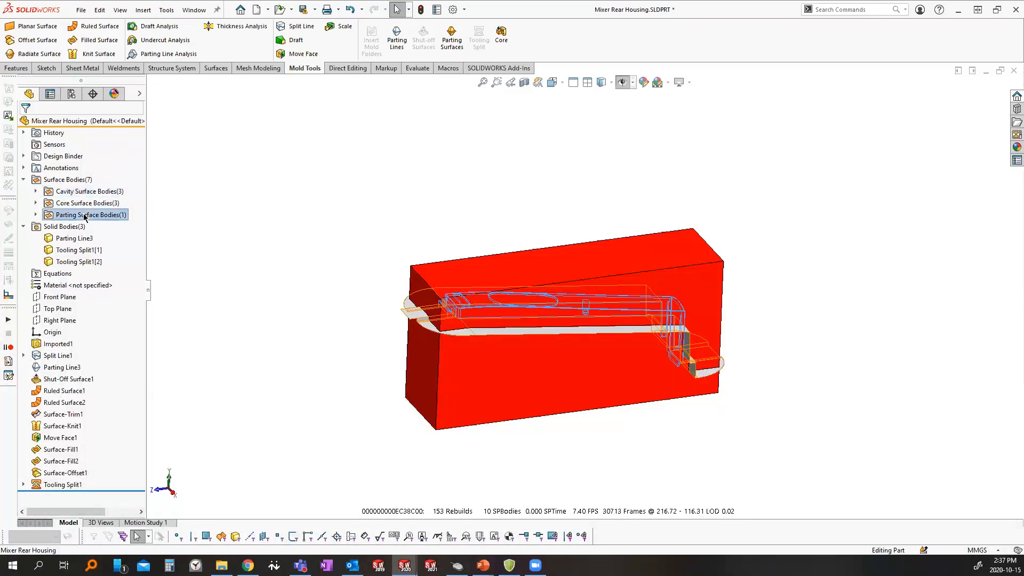
pyautogui.rightClick(61, 184)
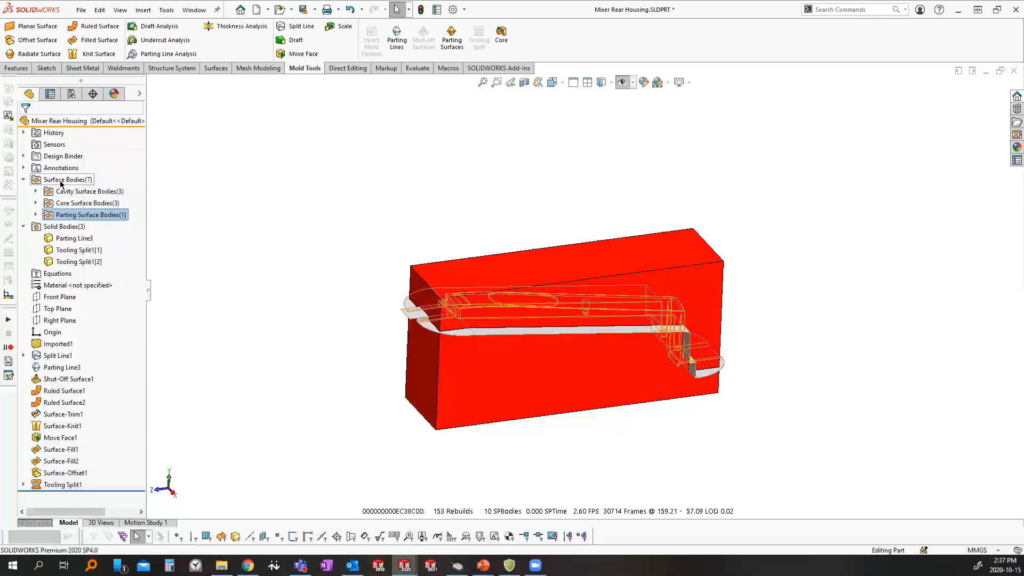
pyautogui.rightClick(61, 184)
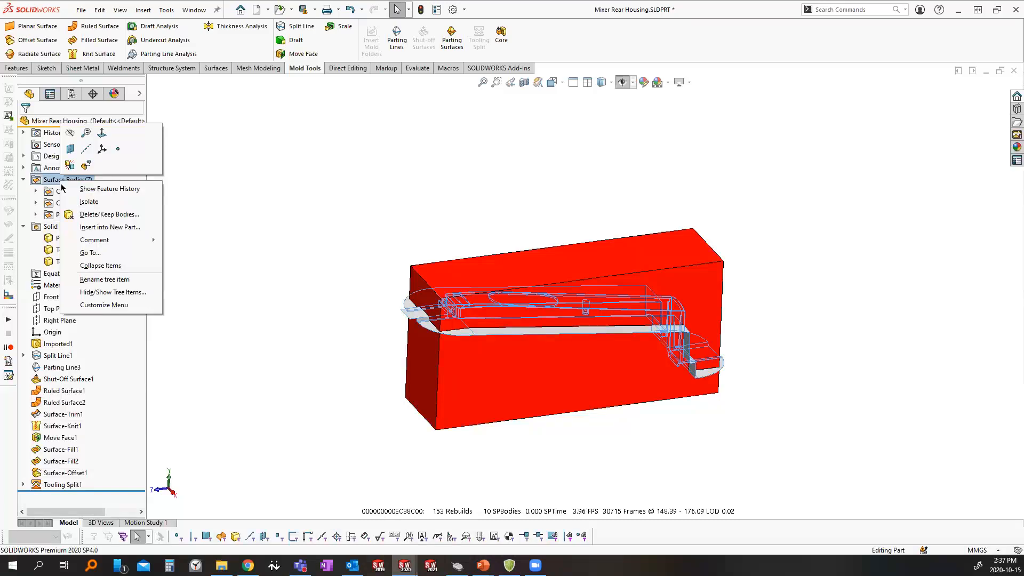
pyautogui.click(109, 215)
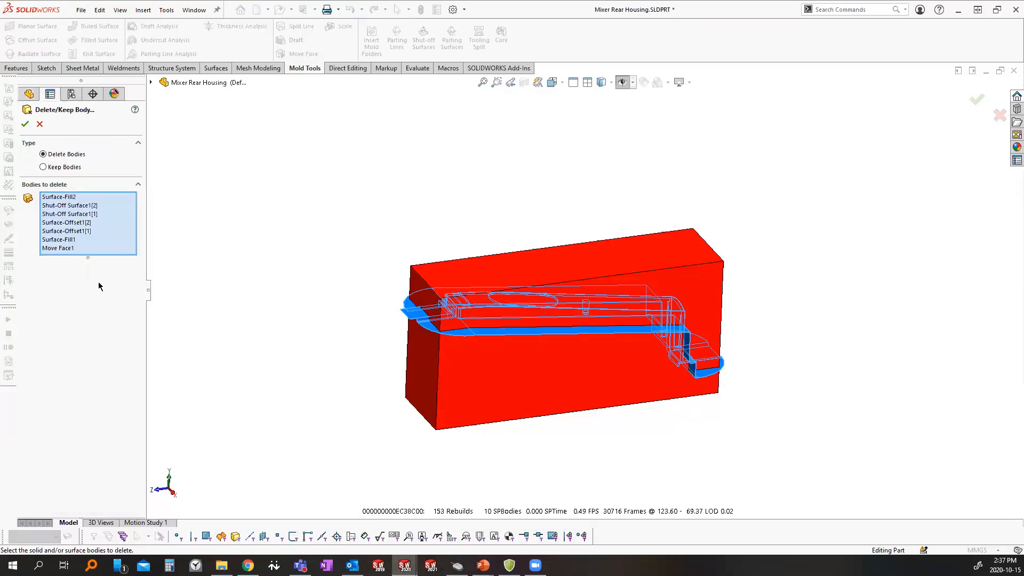
pyautogui.click(25, 124)
pyautogui.click(246, 293)
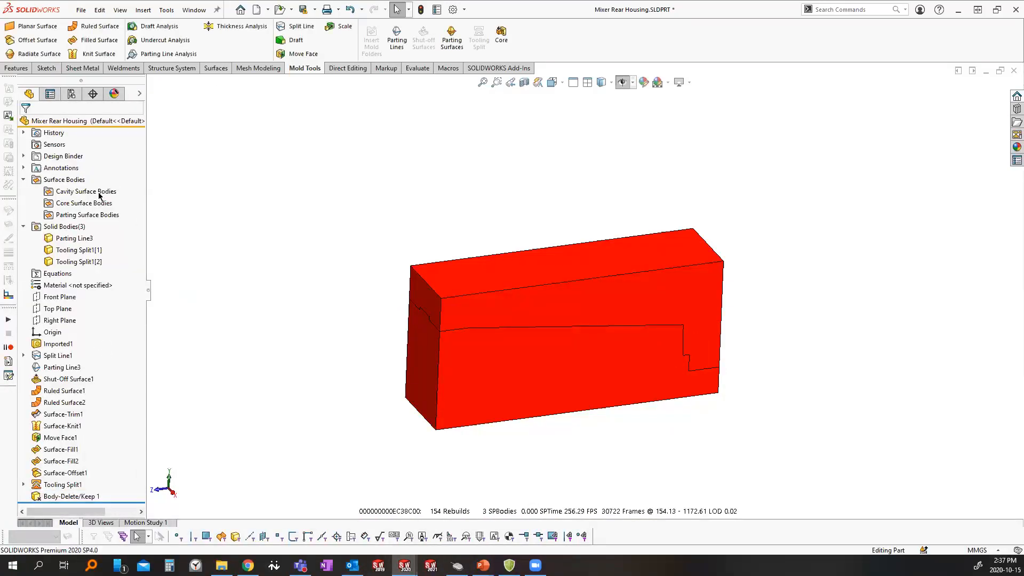
# Review the body-delete feature and identify the remaining housing and Tooling Split solid bodies in the model
pyautogui.click(80, 497)
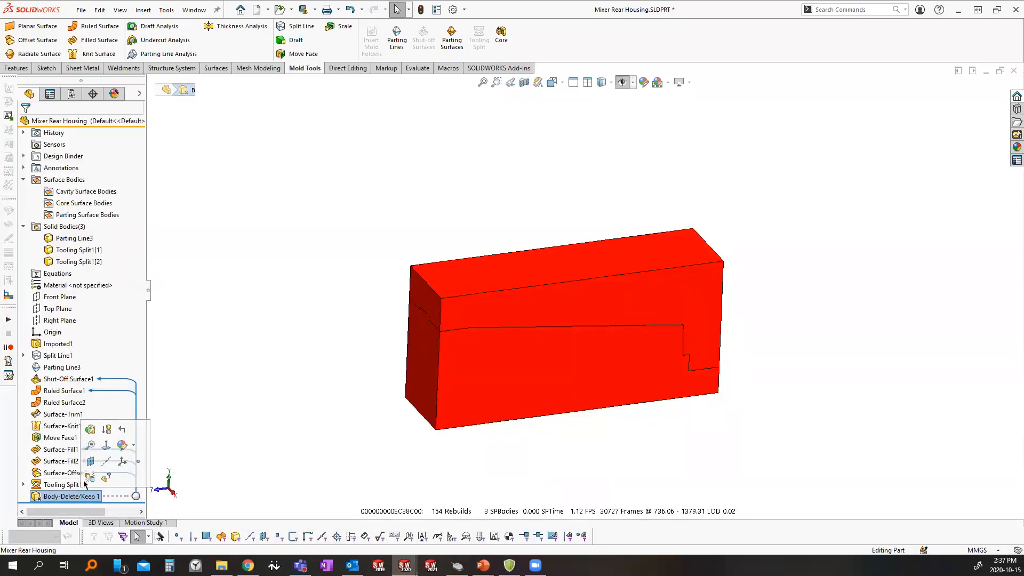
pyautogui.click(275, 311)
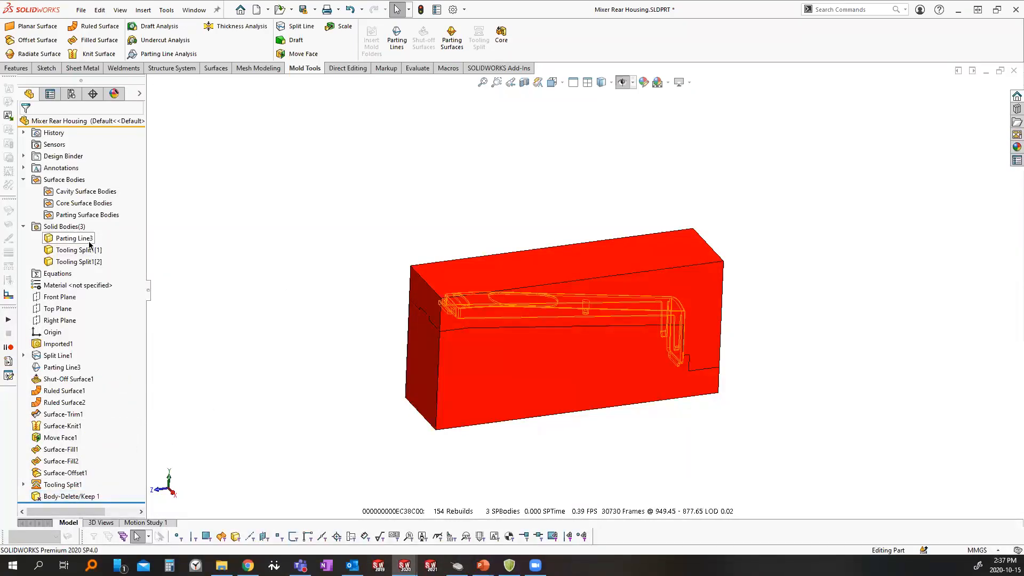
pyautogui.click(86, 240)
pyautogui.click(79, 261)
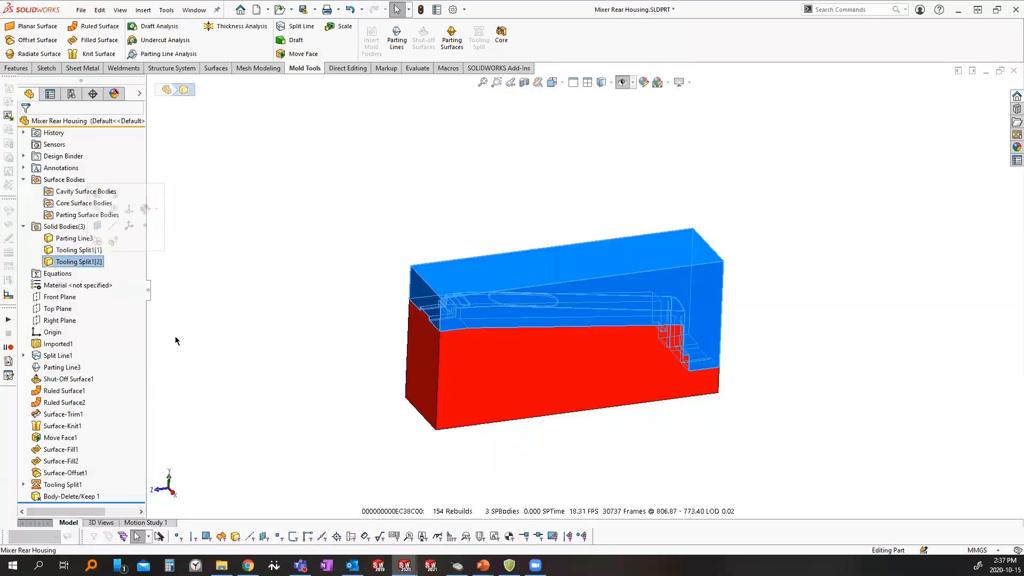
pyautogui.click(258, 235)
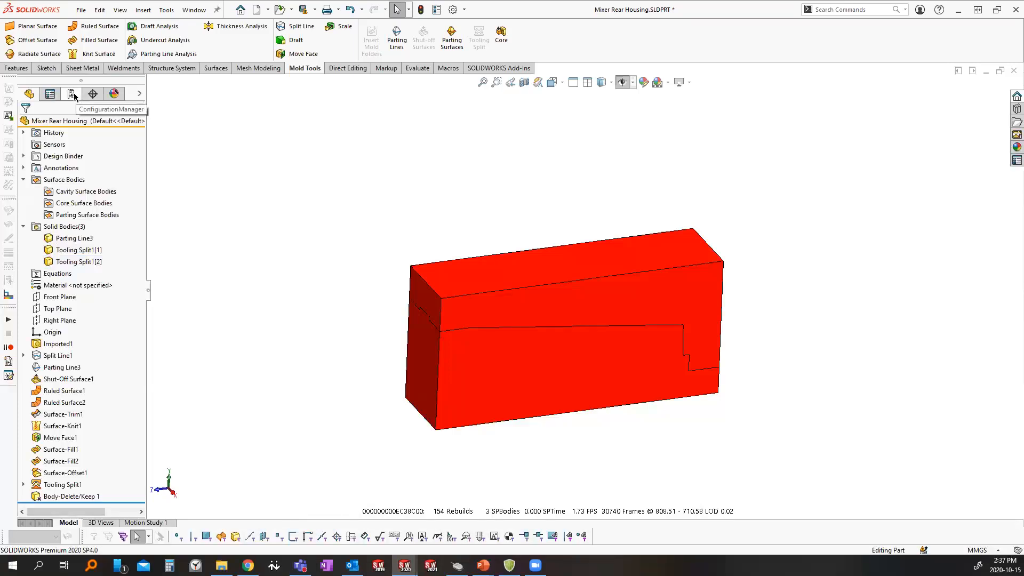
# Start a new exploded view in the Default configuration and explode the upper mold block about 156 mm upward
pyautogui.click(71, 94)
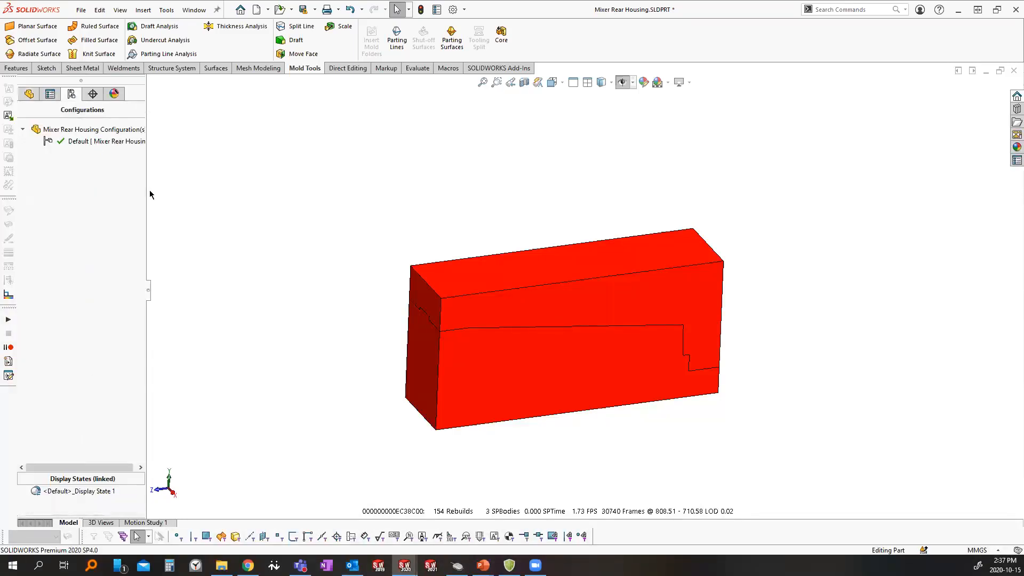
pyautogui.moveTo(146, 189); pyautogui.dragTo(271, 197)
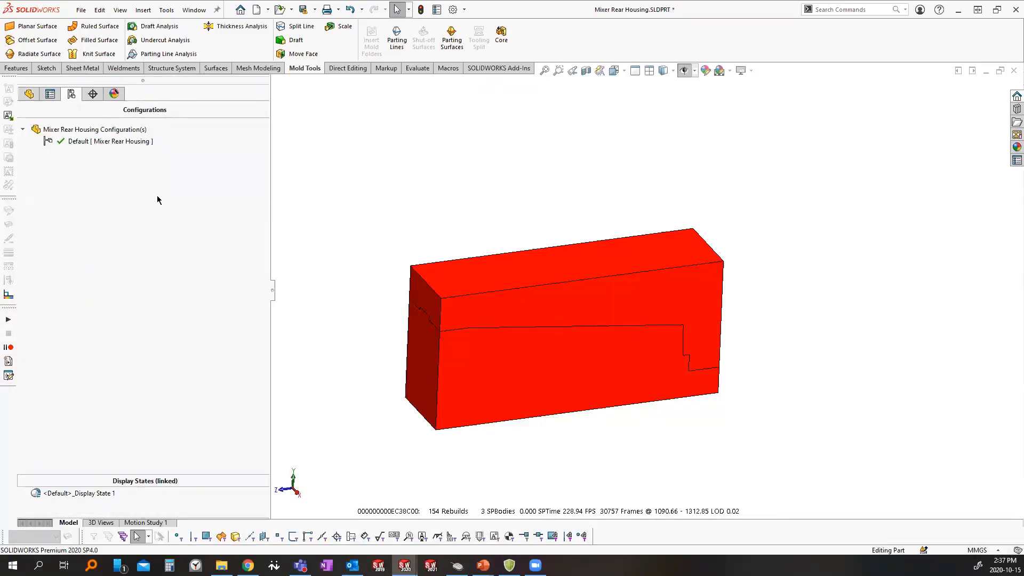
pyautogui.rightClick(88, 142)
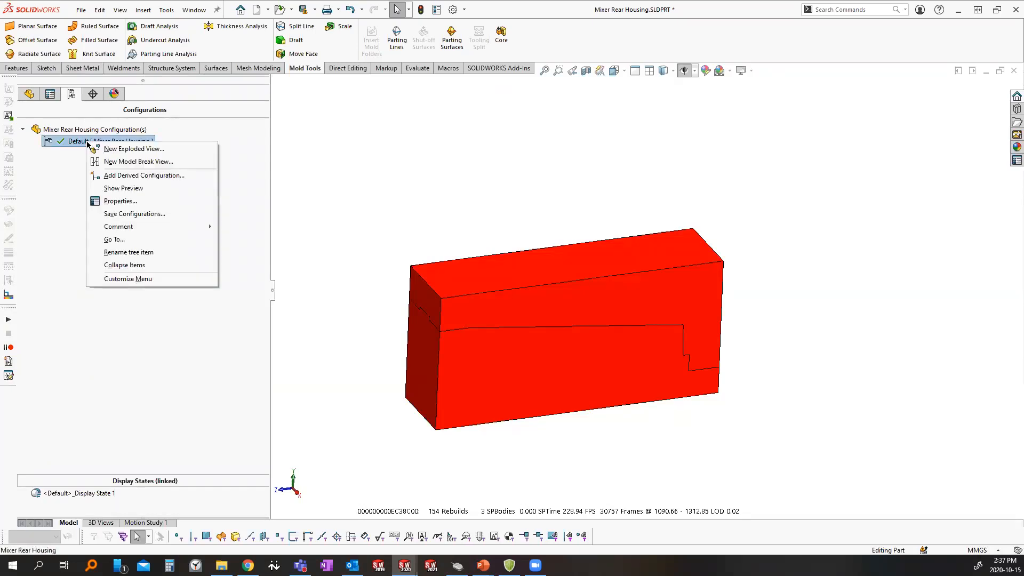
pyautogui.click(119, 150)
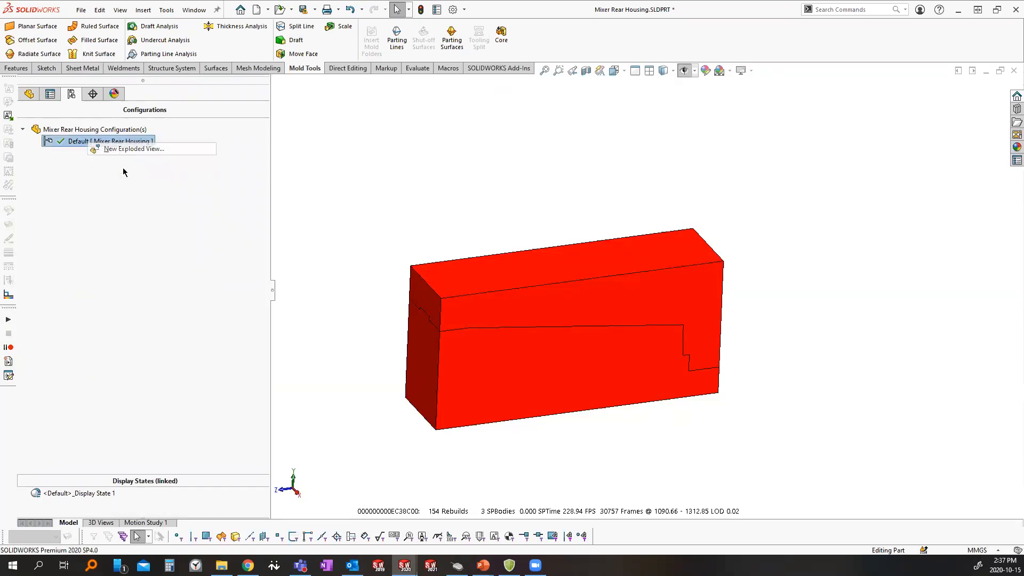
pyautogui.click(485, 277)
pyautogui.press('z')
pyautogui.moveTo(504, 248); pyautogui.dragTo(497, 91)
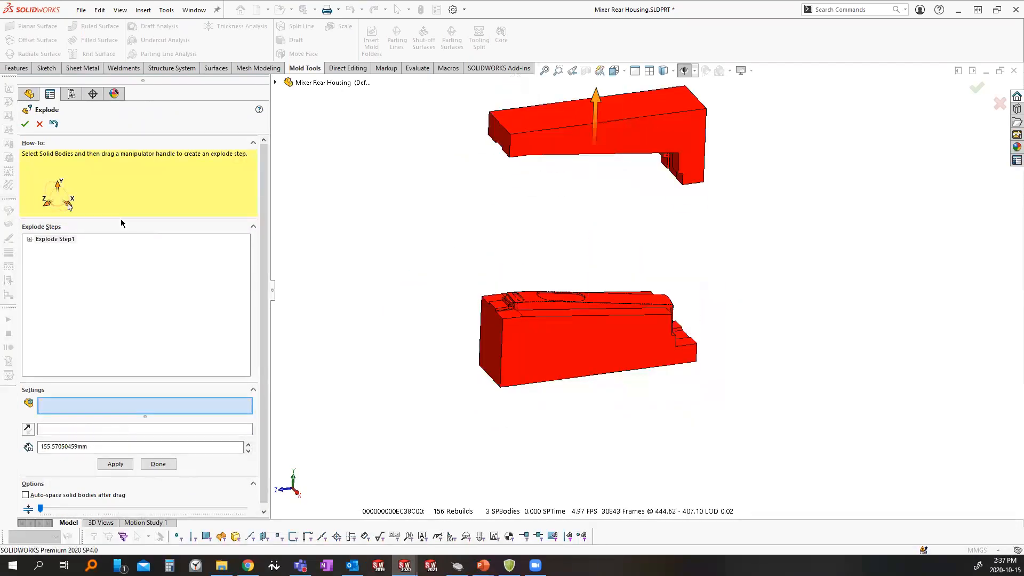
# Explode the lower mold block about 76 mm downward and finish the exploded view
pyautogui.click(538, 293)
pyautogui.moveTo(506, 269); pyautogui.dragTo(323, 418)
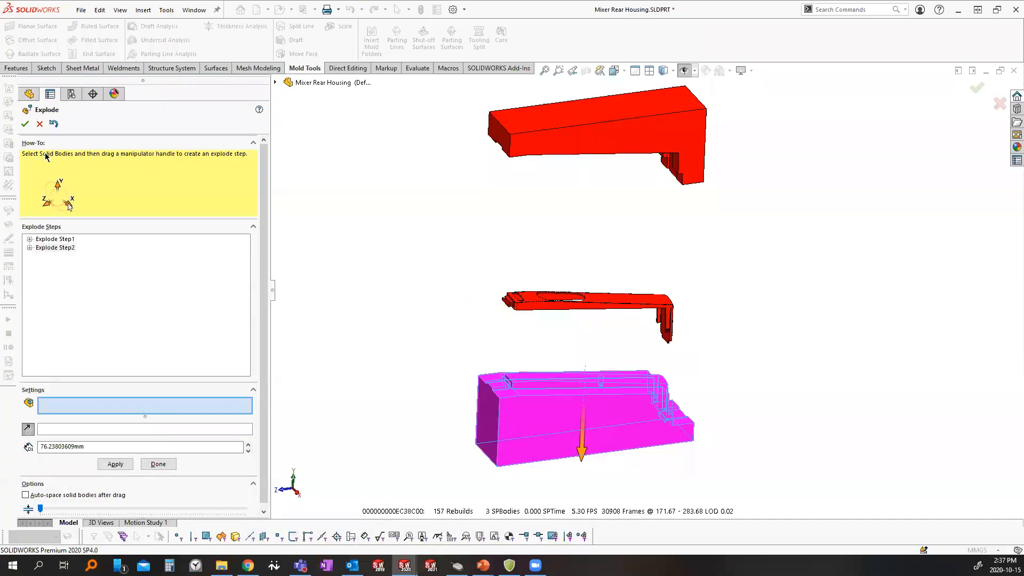
pyautogui.click(25, 124)
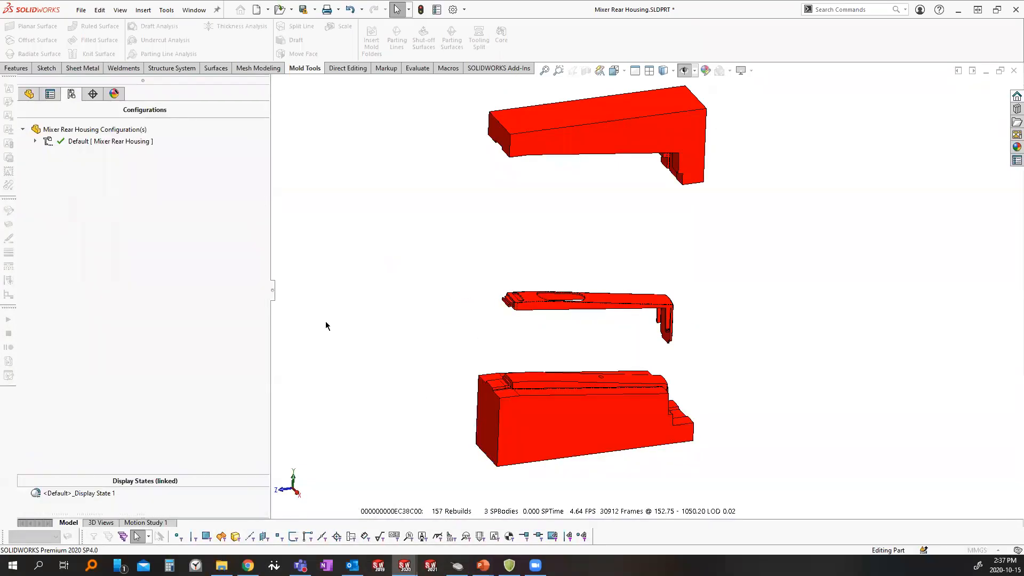
# Inspect the lower block's stepped end and the upper block's inner faces around the shut-off area
pyautogui.moveTo(577, 377); pyautogui.dragTo(732, 365, button='middle')
pyautogui.scroll(-5, 699, 364)
pyautogui.moveTo(631, 357); pyautogui.dragTo(636, 228, button='middle')
pyautogui.scroll(-3, 645, 352)
pyautogui.moveTo(644, 352); pyautogui.dragTo(670, 356, button='middle')
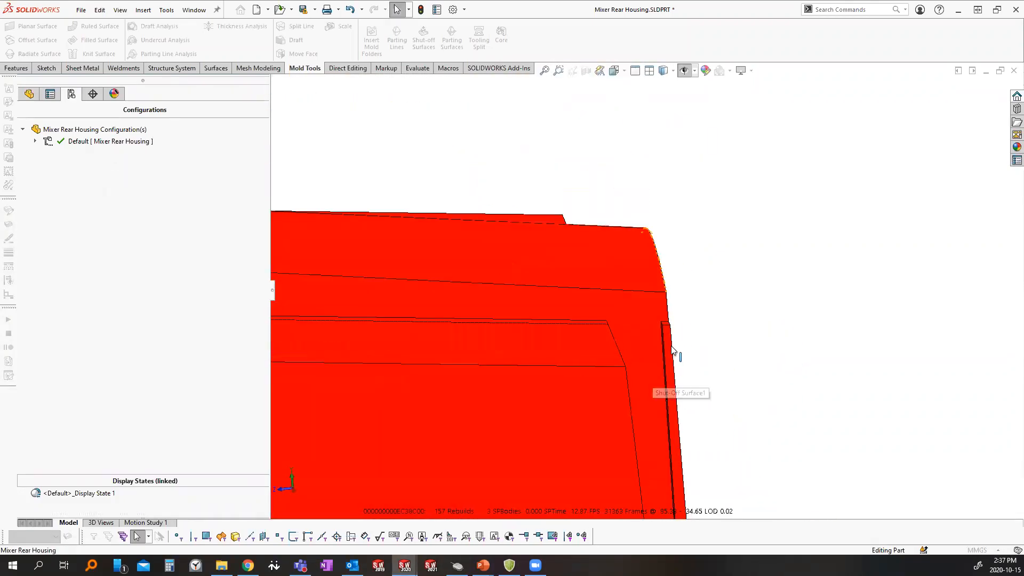
pyautogui.click(670, 359)
pyautogui.moveTo(718, 407); pyautogui.dragTo(688, 167, button='middle')
pyautogui.scroll(5, 691, 176)
pyautogui.scroll(-3, 669, 136)
pyautogui.scroll(-8, 670, 140)
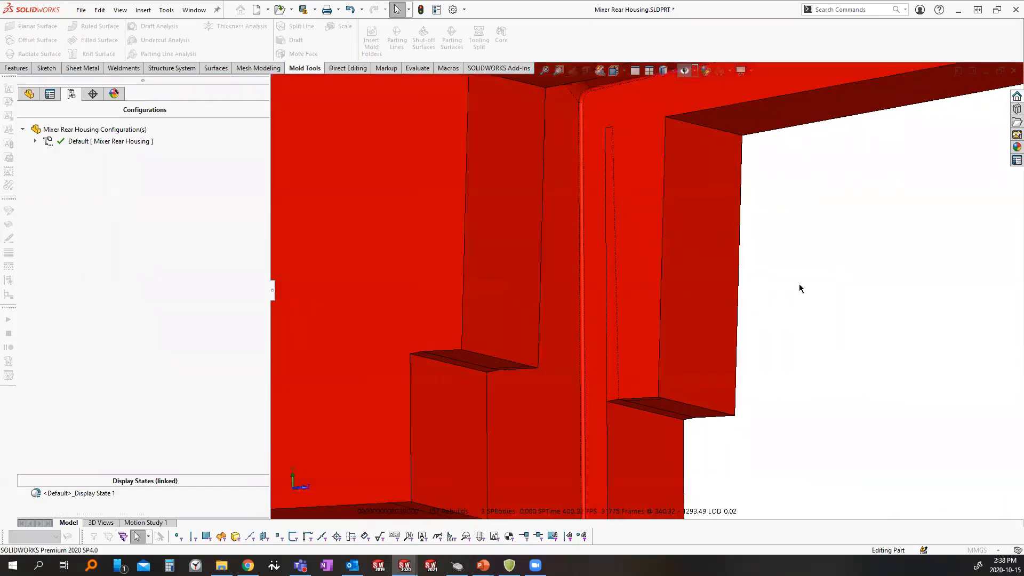
# Isolate the upper mold block so that the other solid bodies are hidden
pyautogui.click(29, 94)
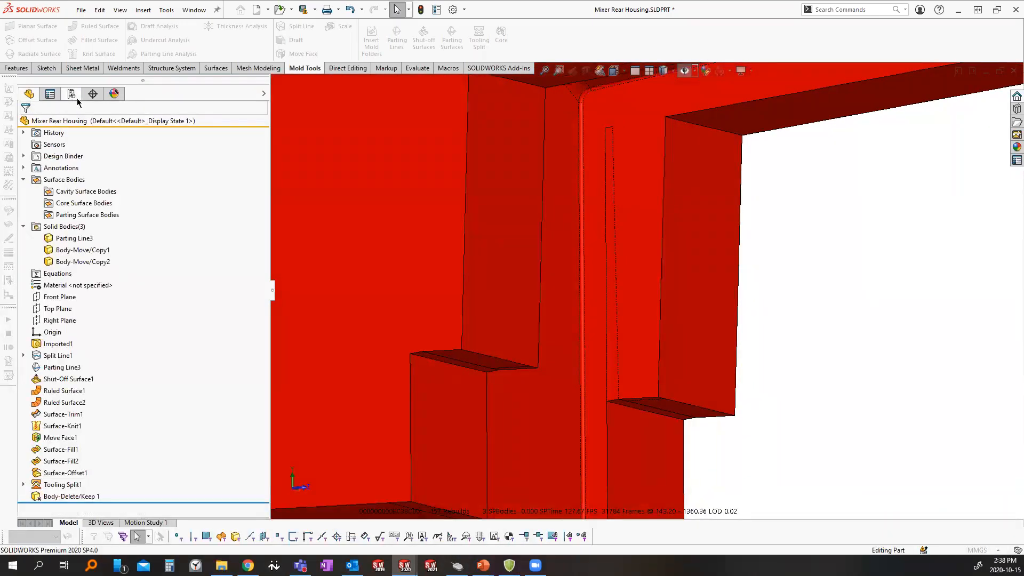
pyautogui.click(406, 226)
pyautogui.press('i')
pyautogui.scroll(3, 640, 303)
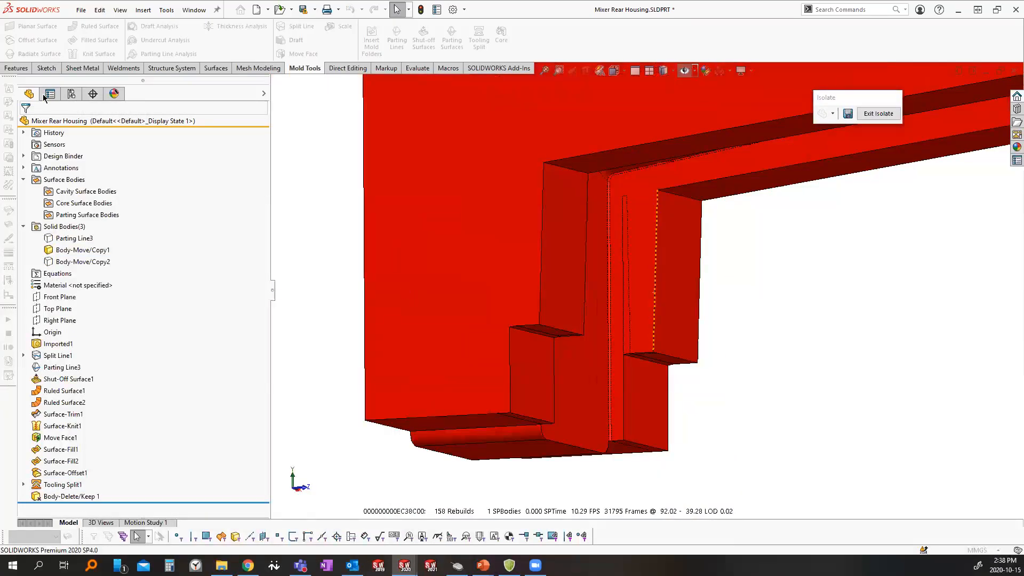
# Collapse the Default configuration's exploded view, Exploded View1
pyautogui.click(71, 94)
pyautogui.click(36, 141)
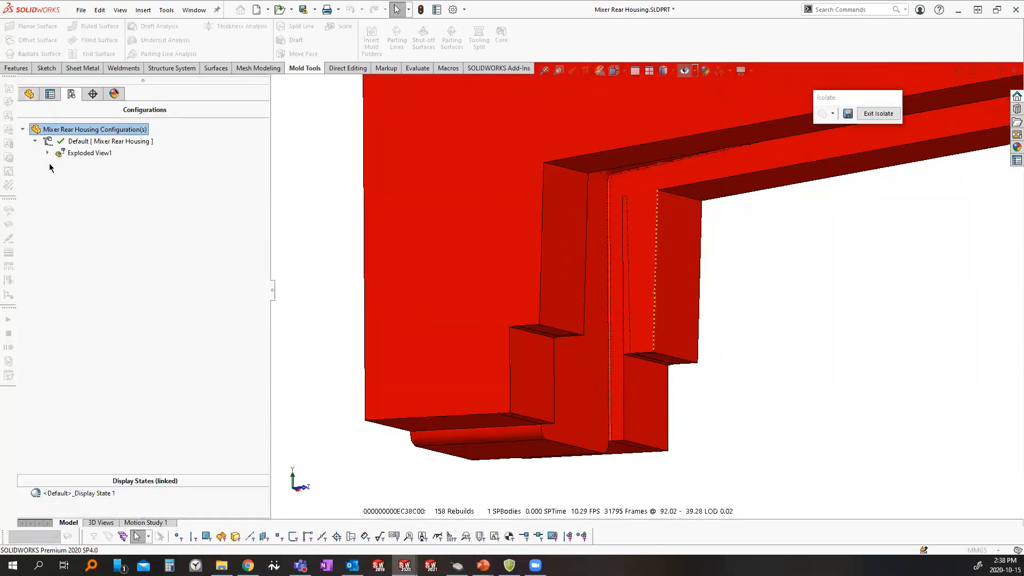
pyautogui.doubleClick(88, 153)
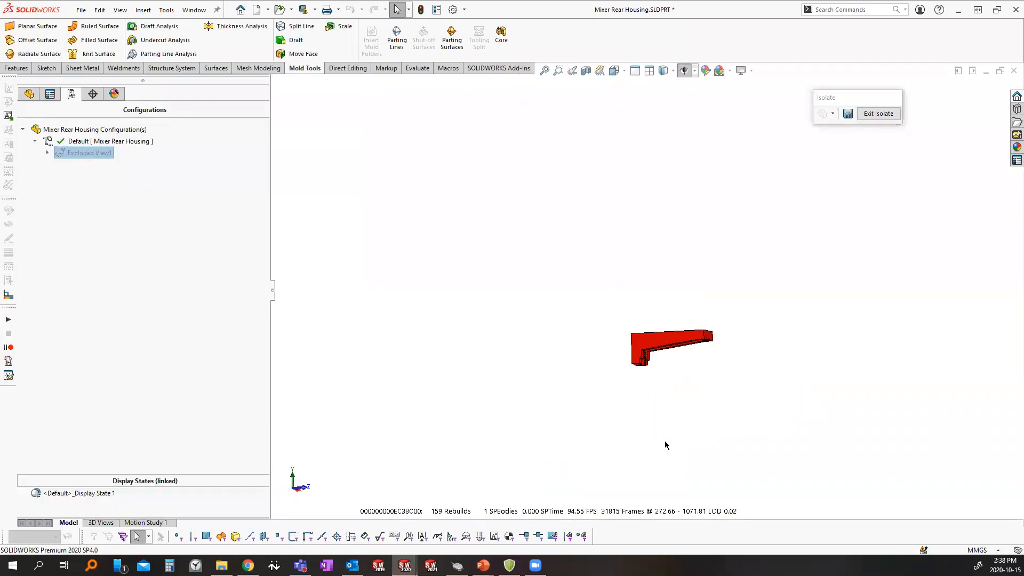
# Remove the narrow sliver face beside the stepped shut-off inside the isolated upper block using Delete Face with Delete and Patch
pyautogui.moveTo(651, 350)
pyautogui.mouseDown(button='middle')
pyautogui.moveTo(670, 346)
pyautogui.moveTo(610, 309)
pyautogui.moveTo(641, 309)
pyautogui.moveTo(663, 343)
pyautogui.mouseUp(button='middle')
pyautogui.scroll(-10, 606, 362)
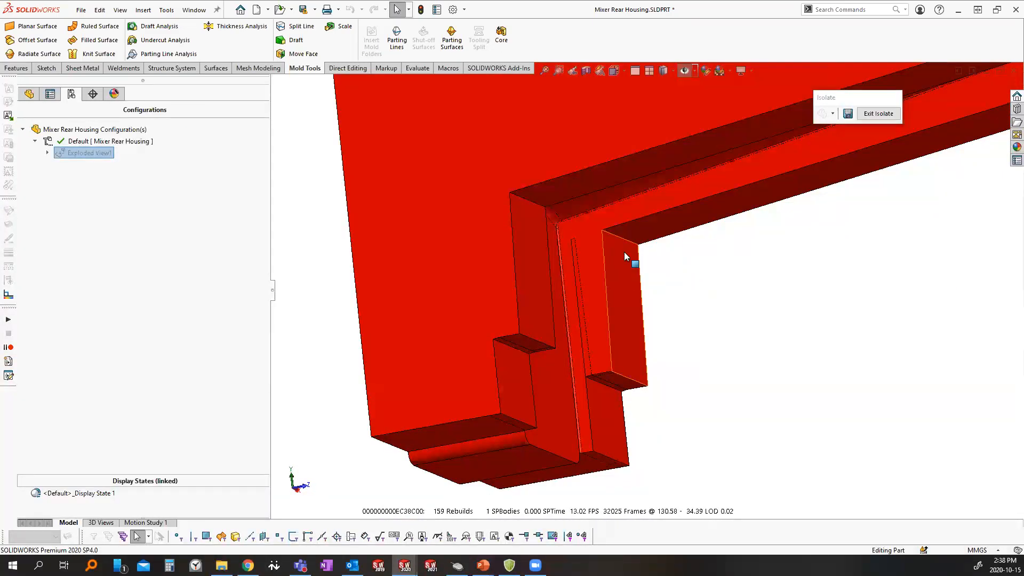
pyautogui.scroll(-5, 600, 310)
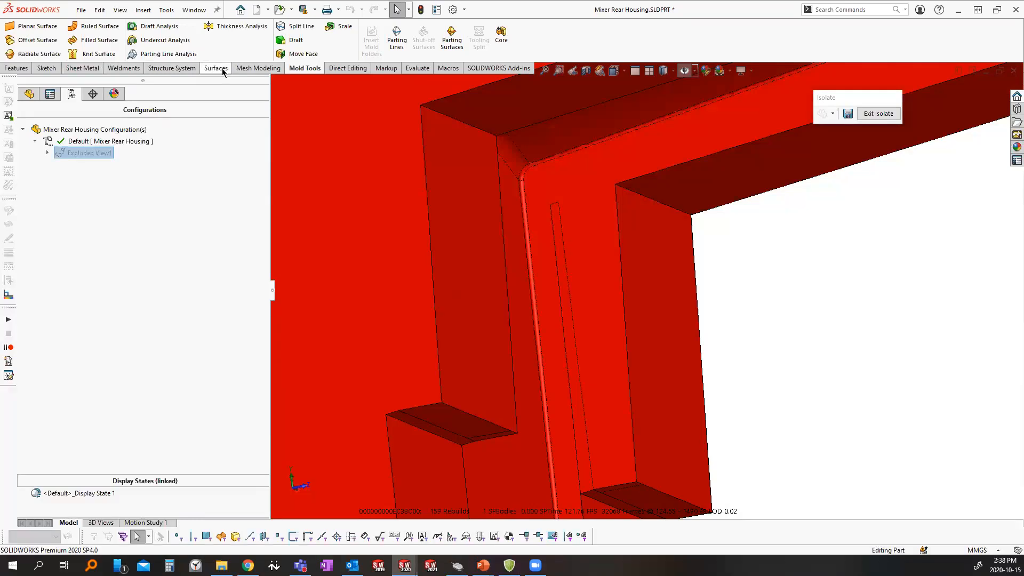
pyautogui.click(344, 69)
pyautogui.click(147, 37)
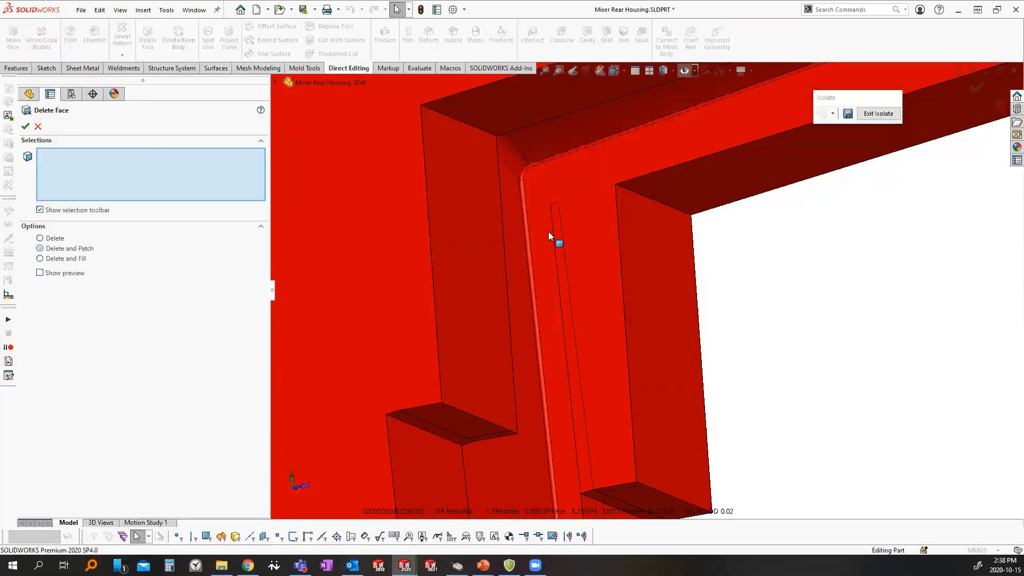
pyautogui.click(557, 220)
pyautogui.moveTo(546, 306); pyautogui.dragTo(444, 322, button='middle')
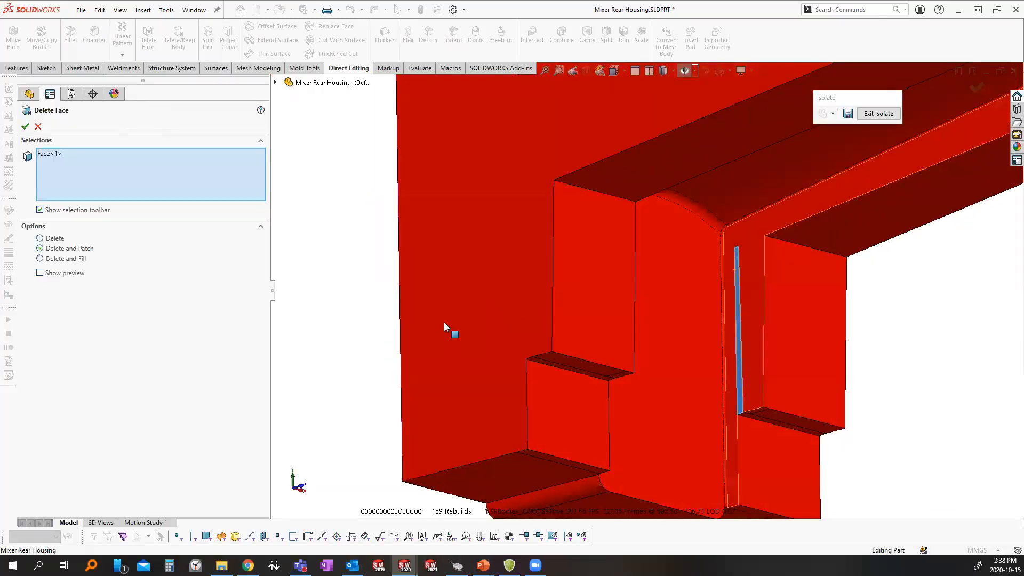
pyautogui.moveTo(386, 307); pyautogui.dragTo(717, 314, button='middle')
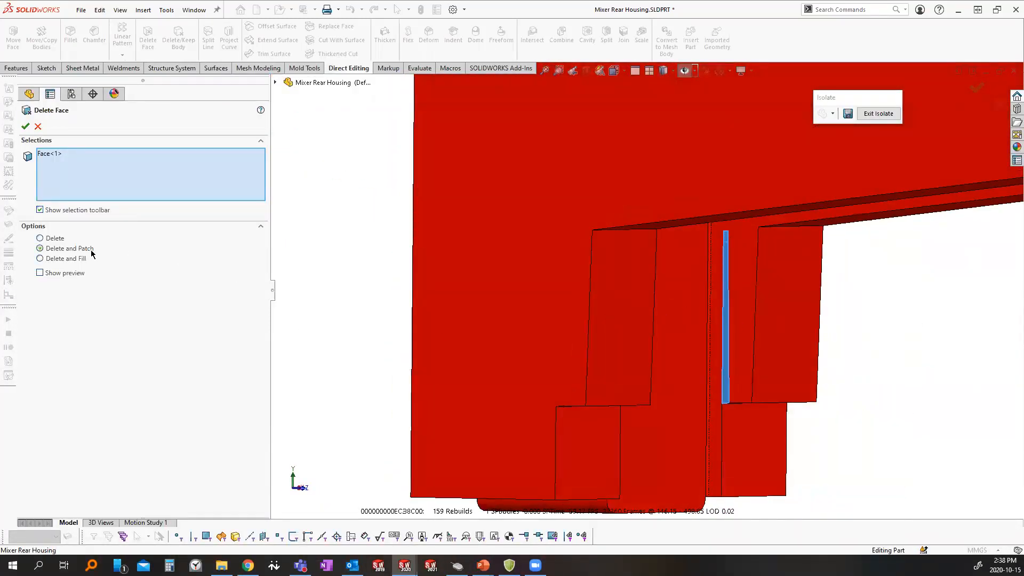
pyautogui.keyDown('ctrl'); pyautogui.keyDown('shift'); pyautogui.moveTo(98, 248); pyautogui.dragTo(275, 247); pyautogui.keyUp('shift'); pyautogui.keyUp('ctrl')
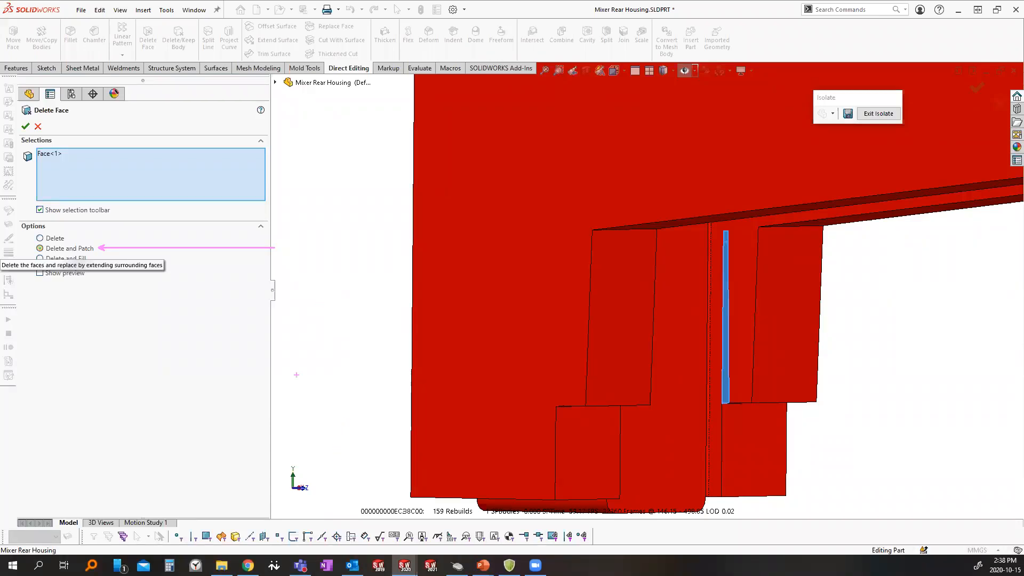
pyautogui.press('Escape')
pyautogui.click(25, 127)
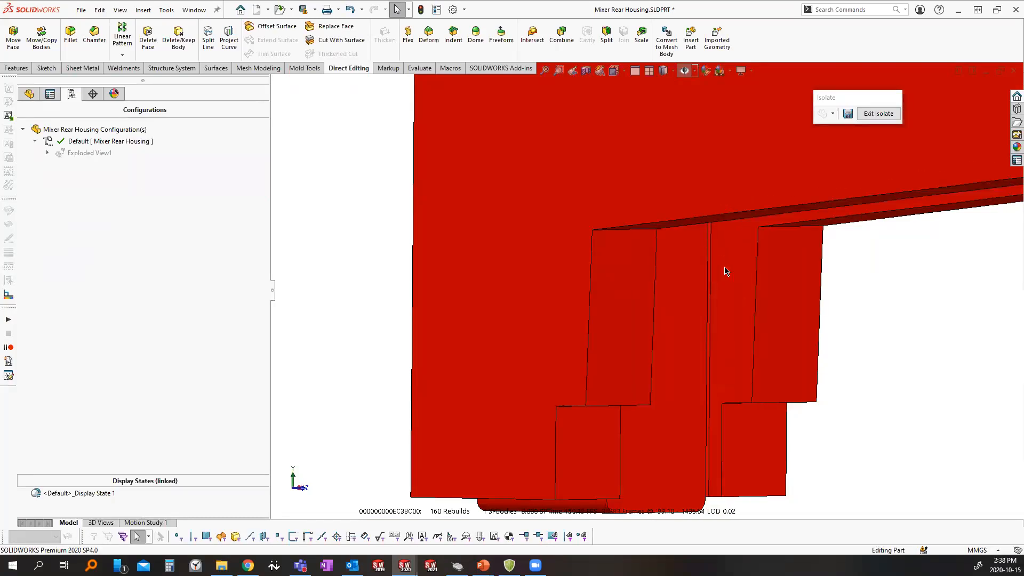
# Remove the remaining narrow vertical sliver face beside the isolated upper block's stepped shut-off using Delete Face with Delete and Patch
pyautogui.moveTo(948, 392); pyautogui.dragTo(932, 328, button='middle')
pyautogui.scroll(-5, 930, 324)
pyautogui.click(674, 196)
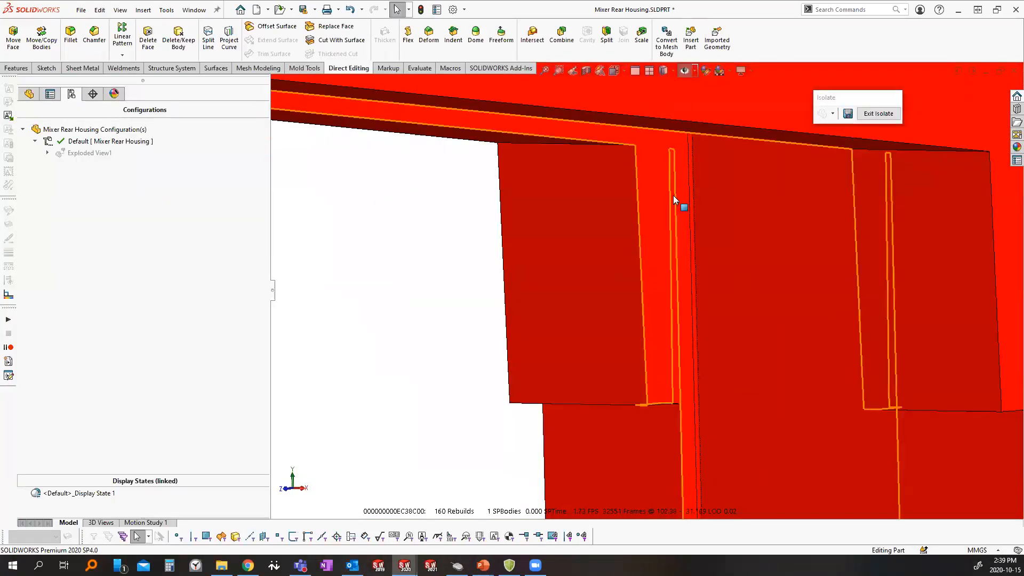
pyautogui.click(674, 203)
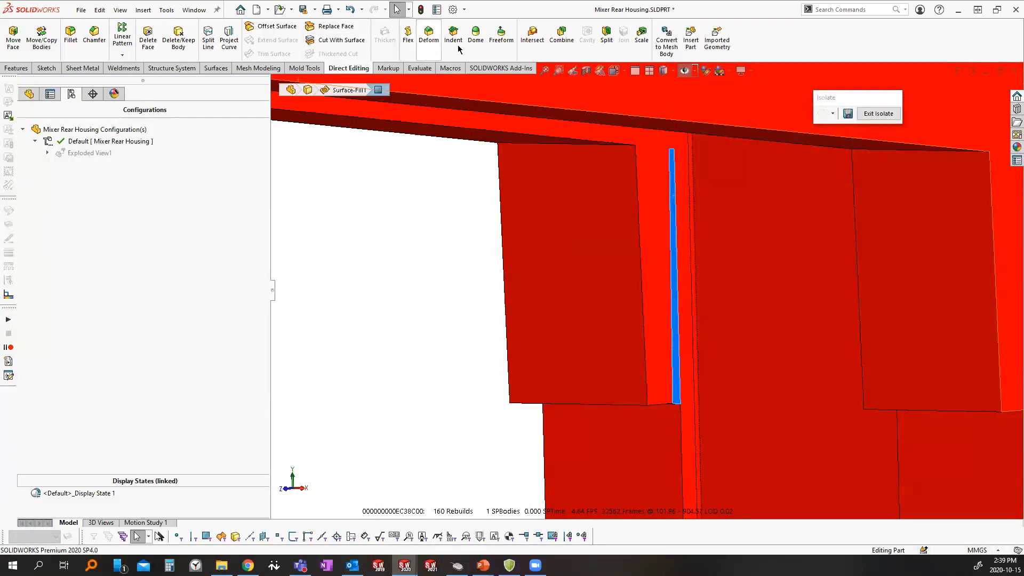
pyautogui.click(147, 36)
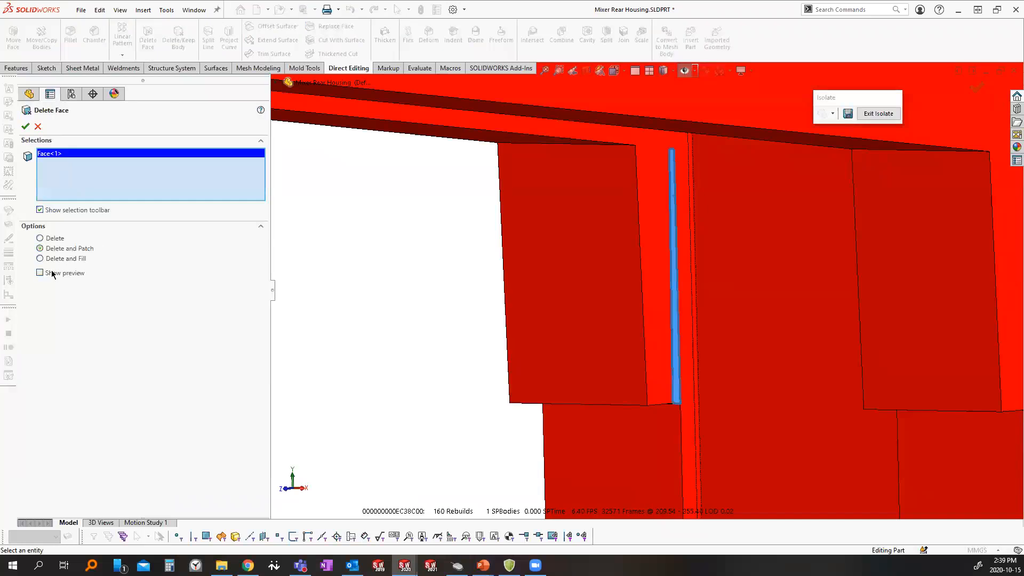
pyautogui.click(64, 260)
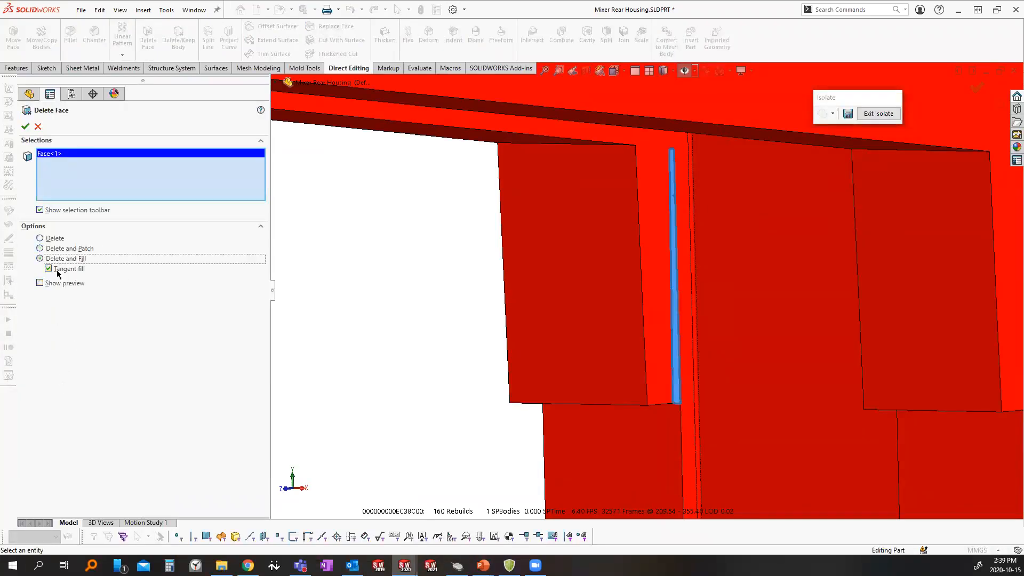
pyautogui.moveTo(88, 251); pyautogui.dragTo(87, 273)
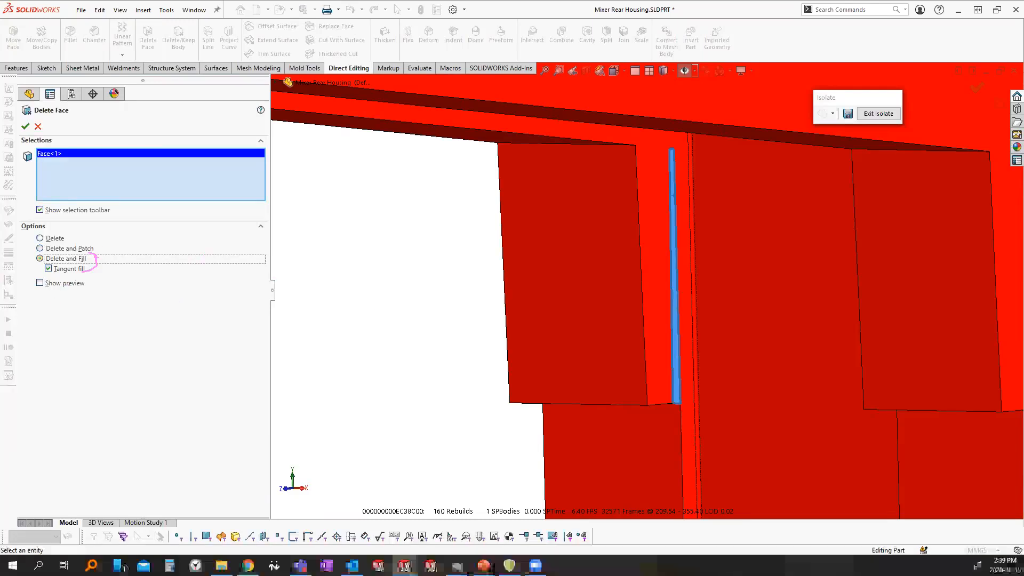
pyautogui.click(64, 249)
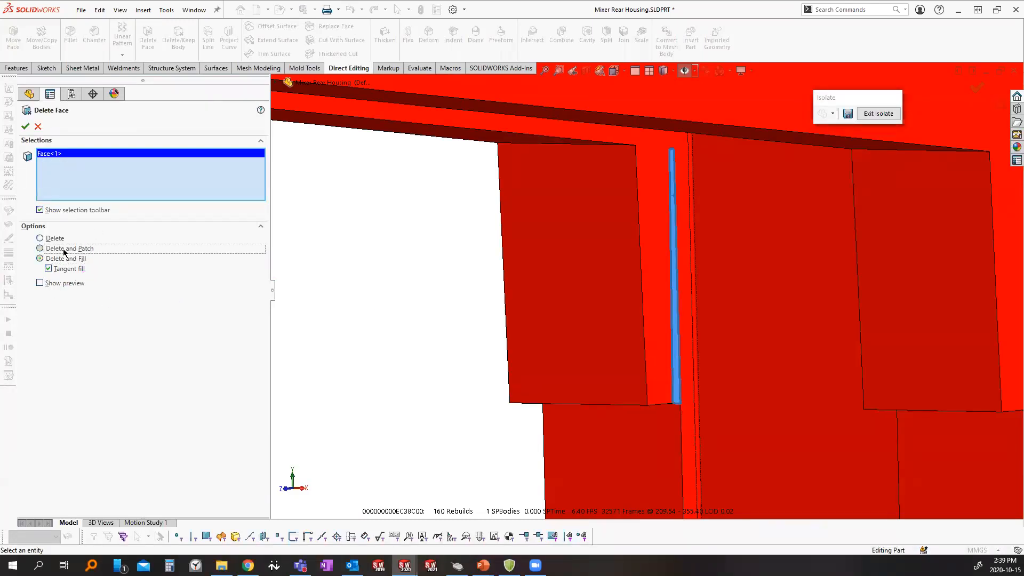
pyautogui.click(25, 127)
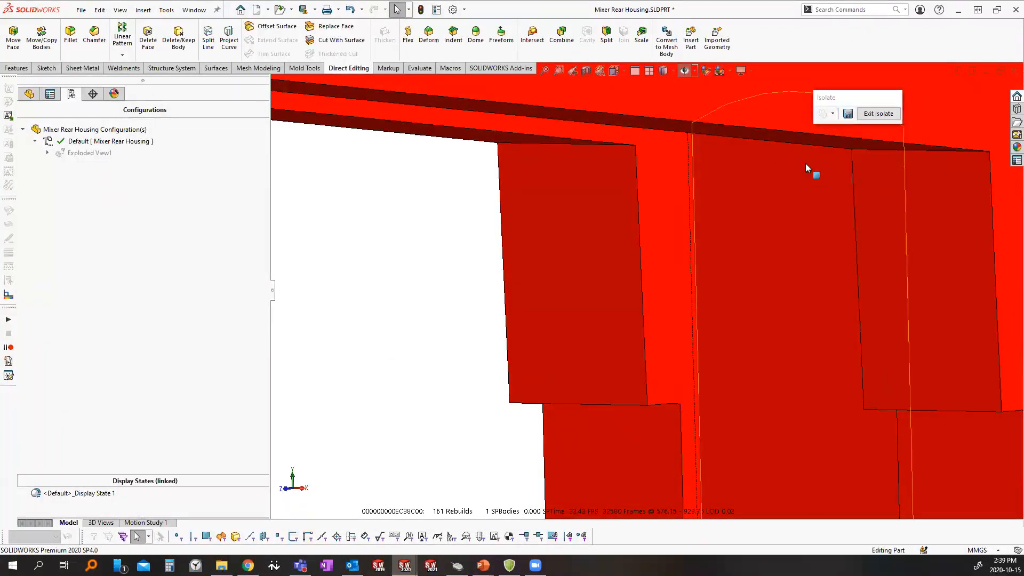
# Exit the isolated view of the upper mold block so that all solid bodies are shown again
pyautogui.scroll(3, 734, 266)
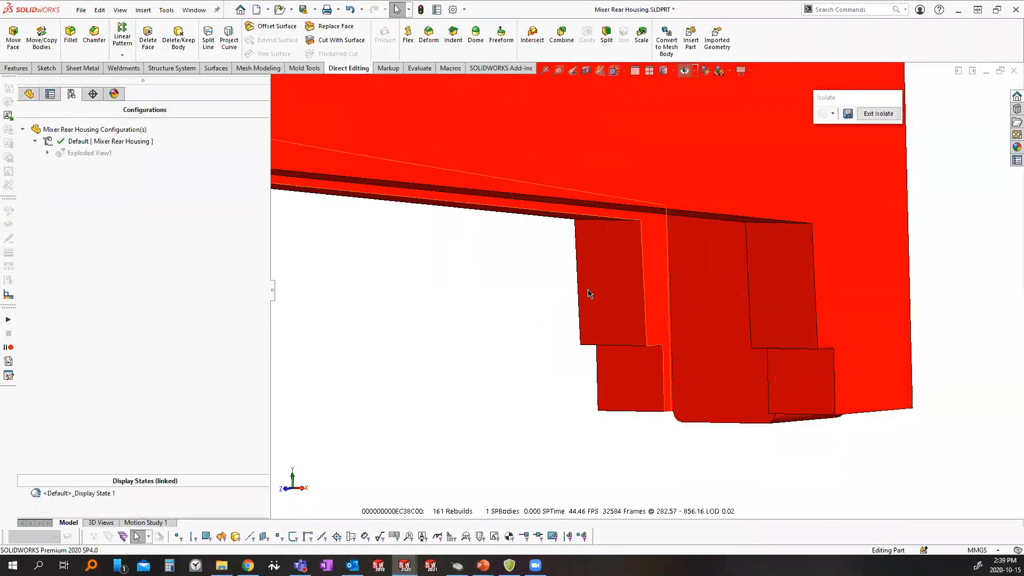
pyautogui.click(872, 117)
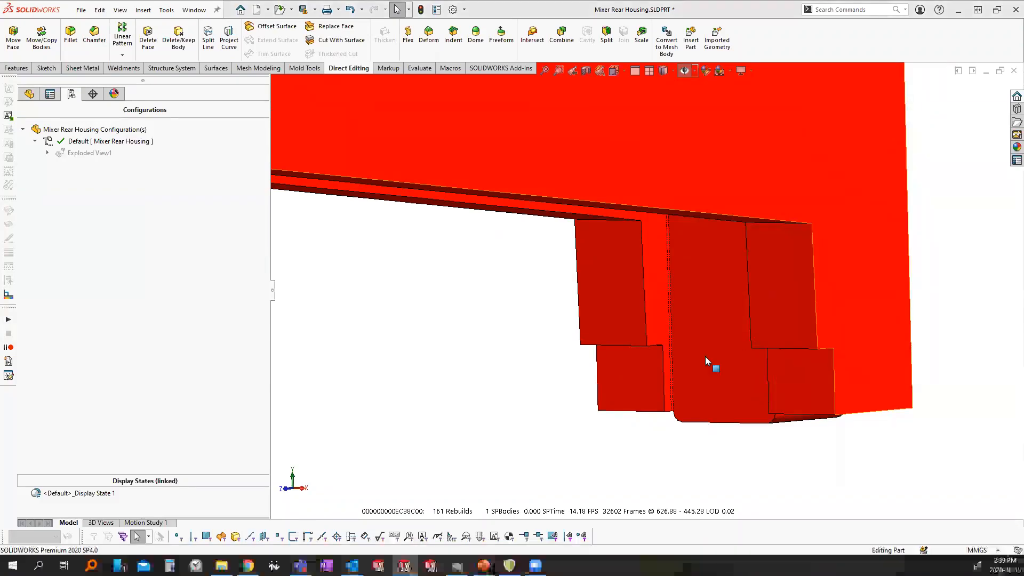
pyautogui.scroll(7, 706, 349)
pyautogui.moveTo(694, 330); pyautogui.dragTo(661, 355, button='middle')
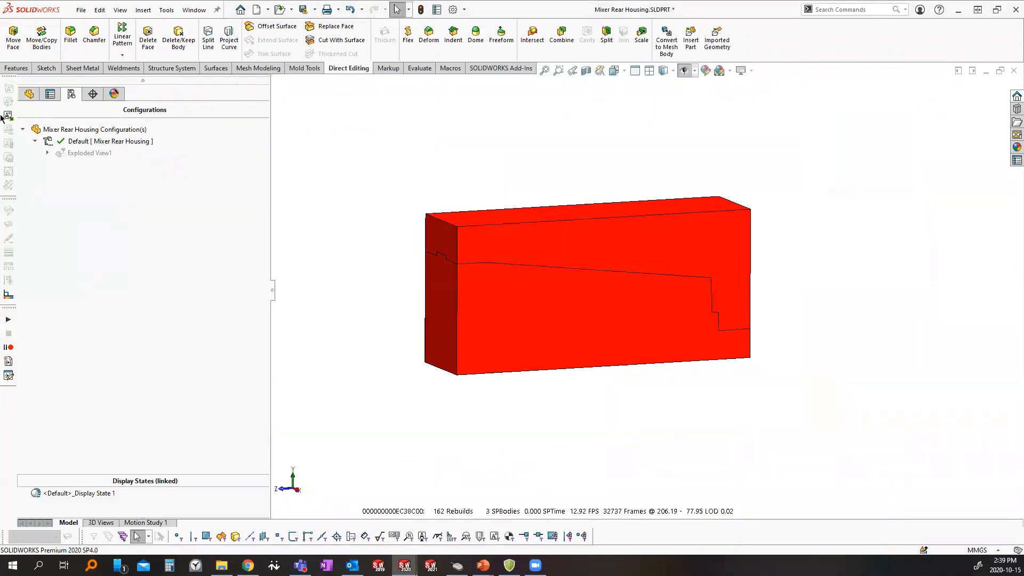
# Try Save Bodies with all three solid bodies of the mold marked for saving as separate part files
pyautogui.click(29, 94)
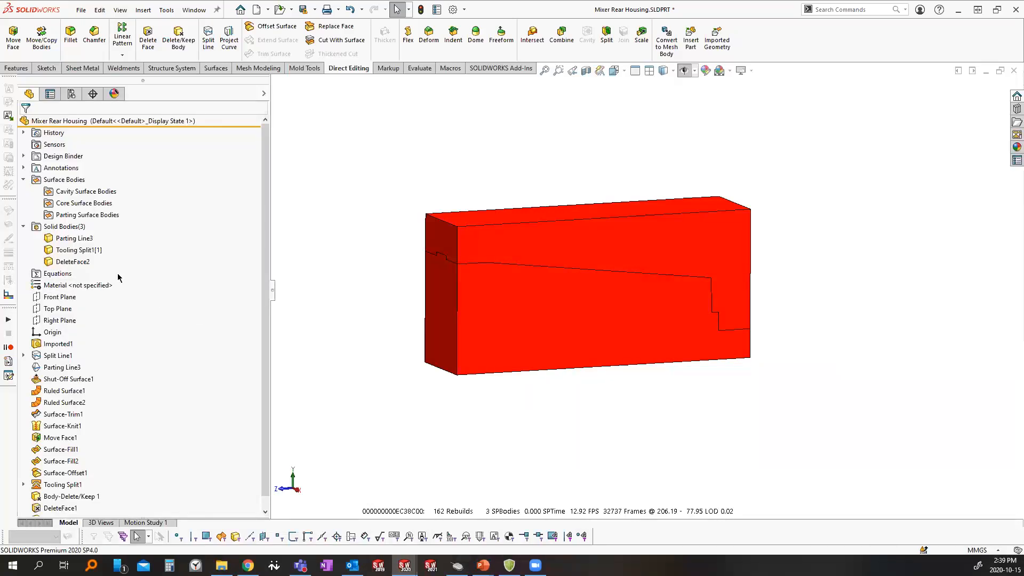
pyautogui.rightClick(80, 229)
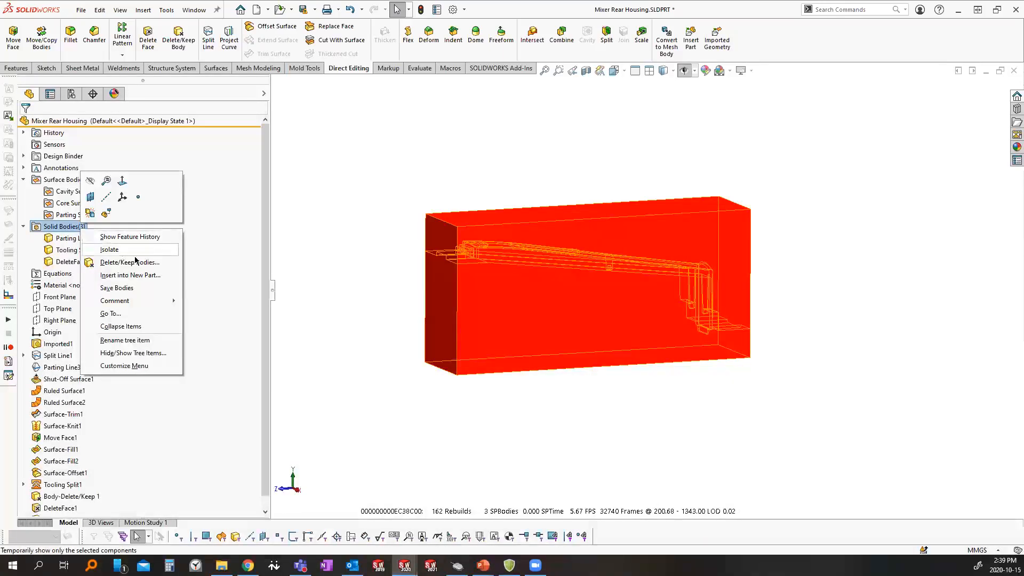
pyautogui.click(147, 288)
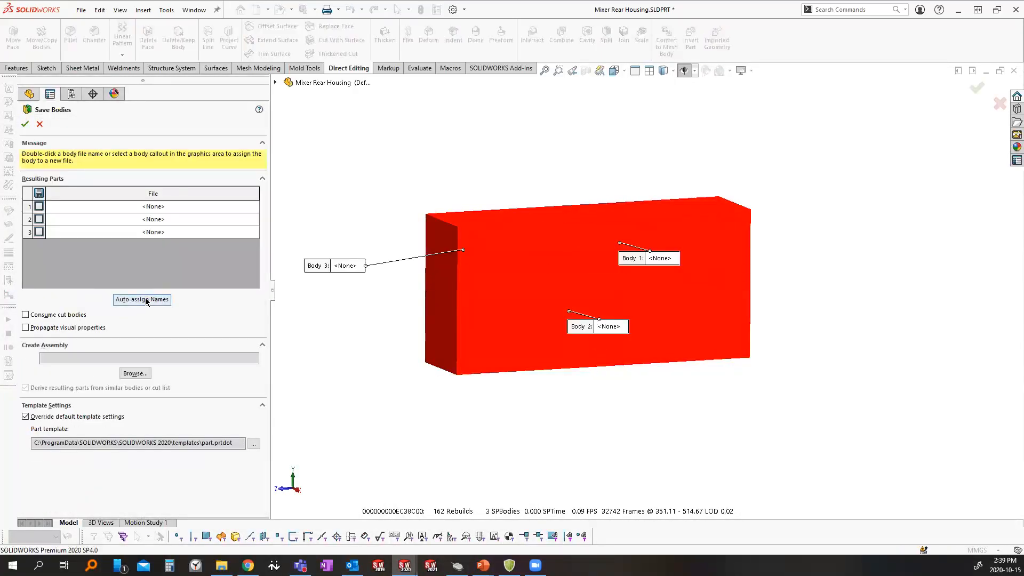
pyautogui.click(39, 206)
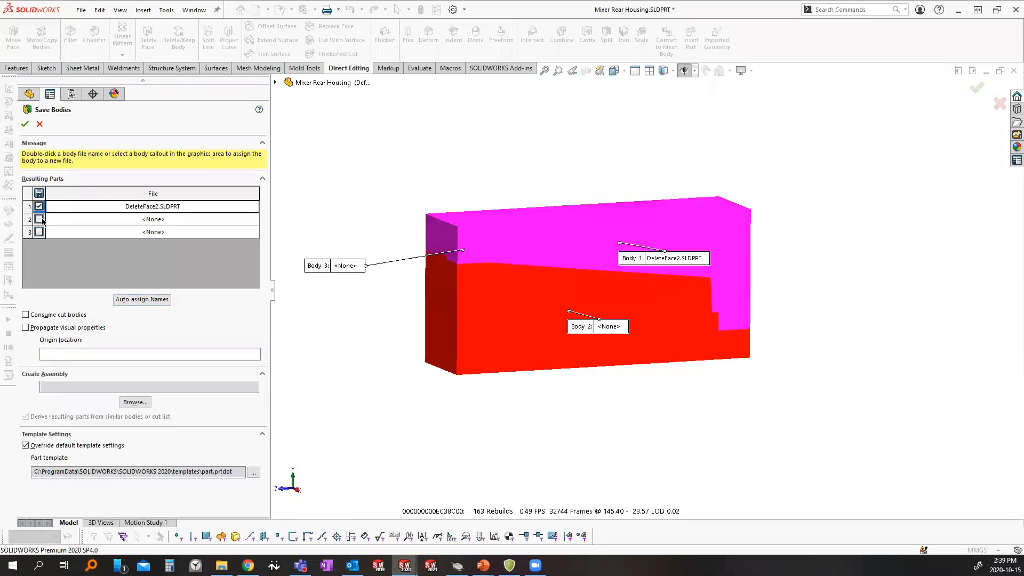
pyautogui.click(39, 218)
pyautogui.click(41, 231)
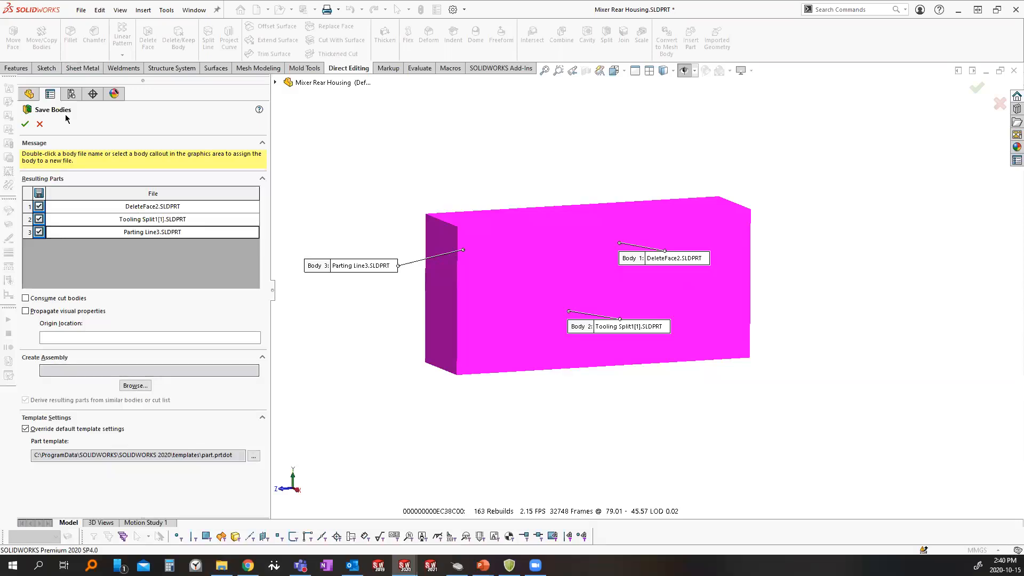
pyautogui.keyDown('ctrl'); pyautogui.keyDown('shift'); pyautogui.moveTo(122, 368); pyautogui.dragTo(310, 236); pyautogui.keyUp('shift'); pyautogui.keyUp('ctrl')
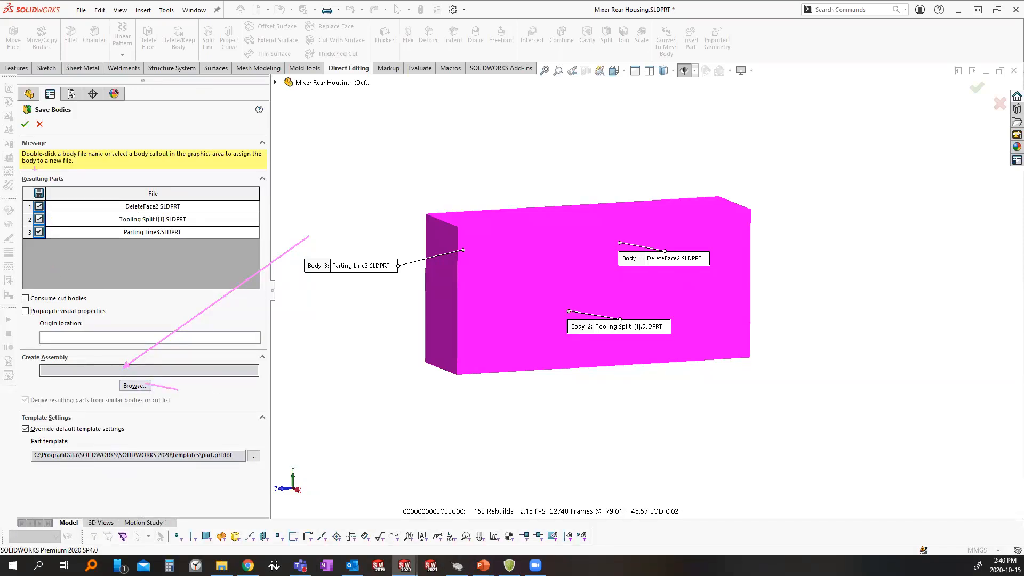
pyautogui.moveTo(196, 195); pyautogui.dragTo(211, 172)
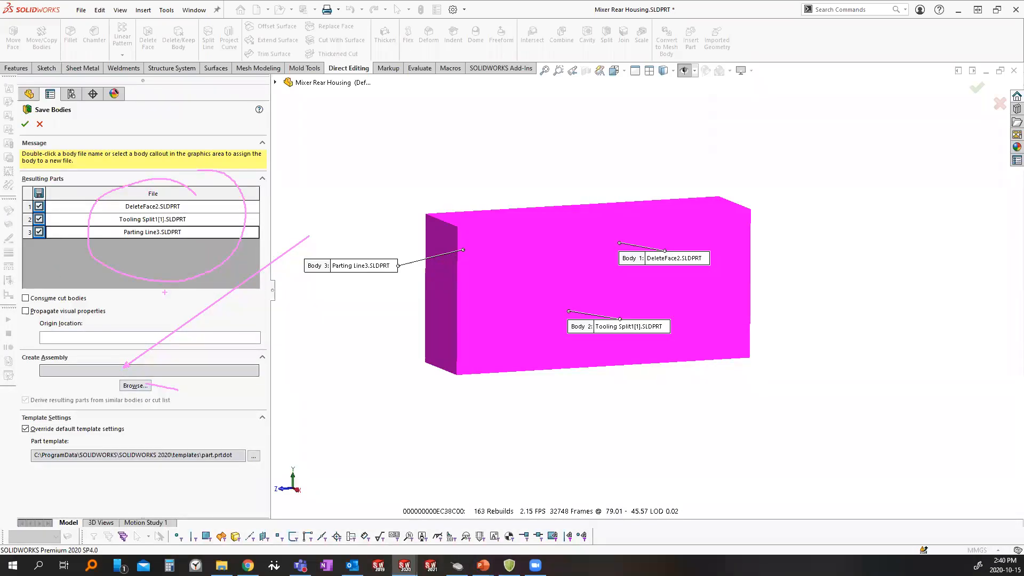
pyautogui.moveTo(151, 337); pyautogui.dragTo(159, 334)
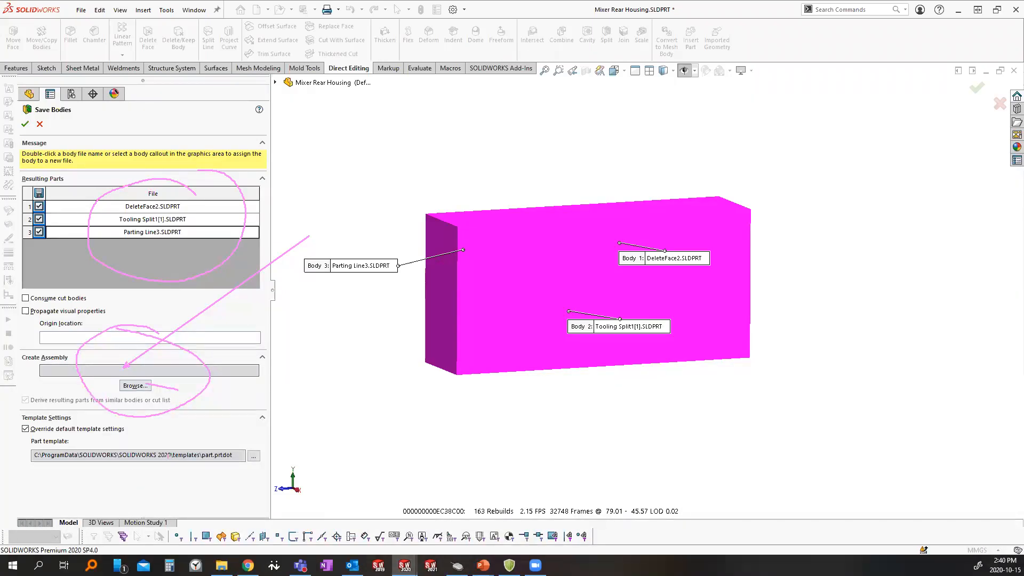
pyautogui.press('Escape')
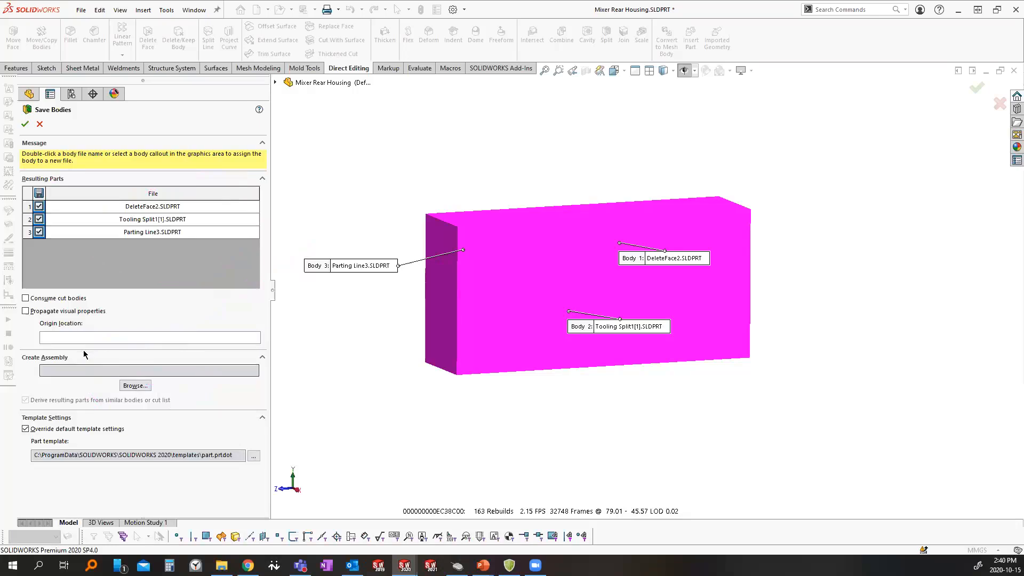
pyautogui.click(39, 125)
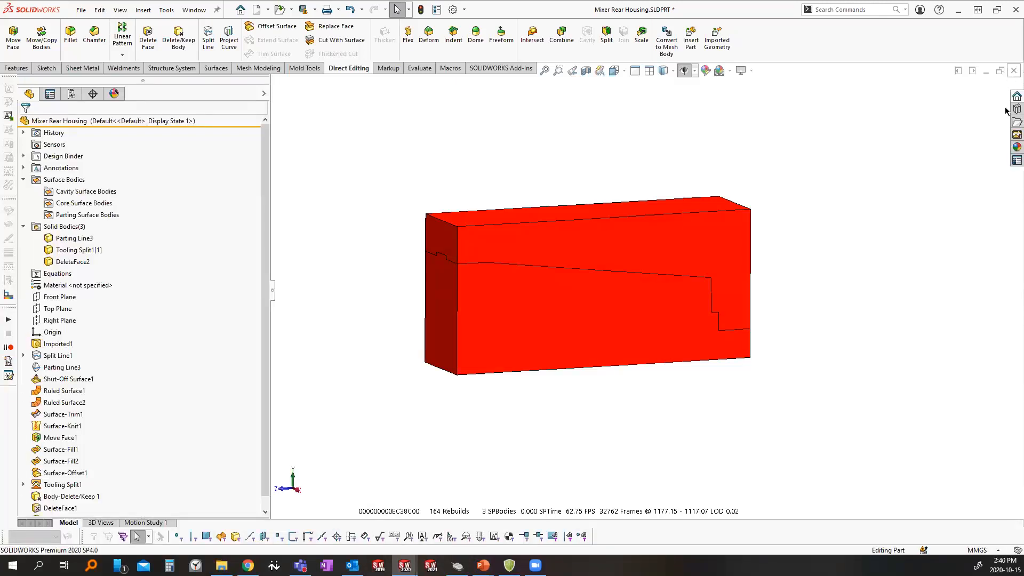
# Switch to the Mixer Handle part while keeping the Mixer Rear Housing document open
pyautogui.click(1013, 70)
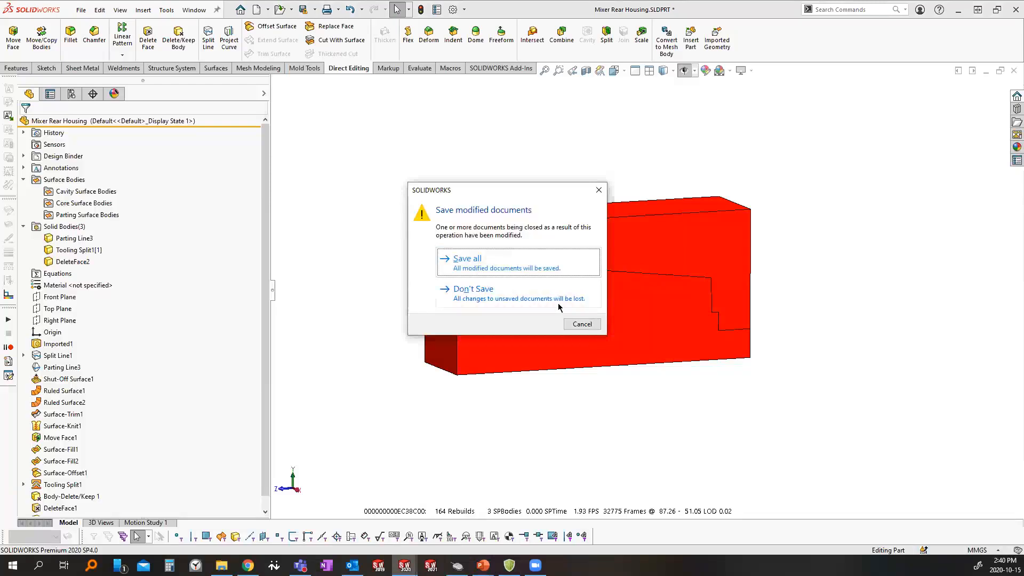
pyautogui.click(592, 325)
pyautogui.hotkey('ctrl', 'Tab')
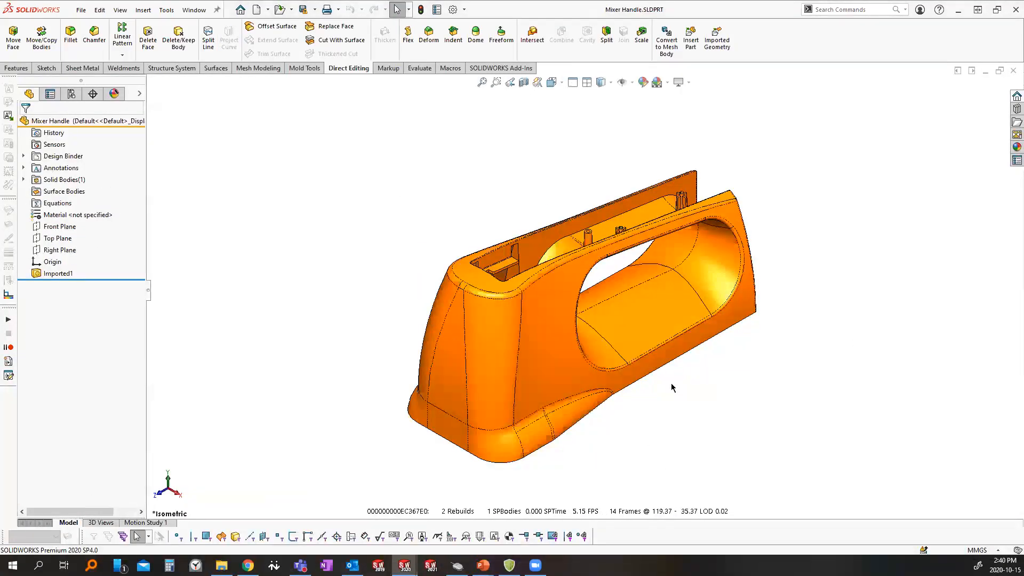
# Inspect the mixer handle's outer side walls, grip opening and hollow underside with its bosses
pyautogui.moveTo(706, 342); pyautogui.dragTo(437, 303, button='middle')
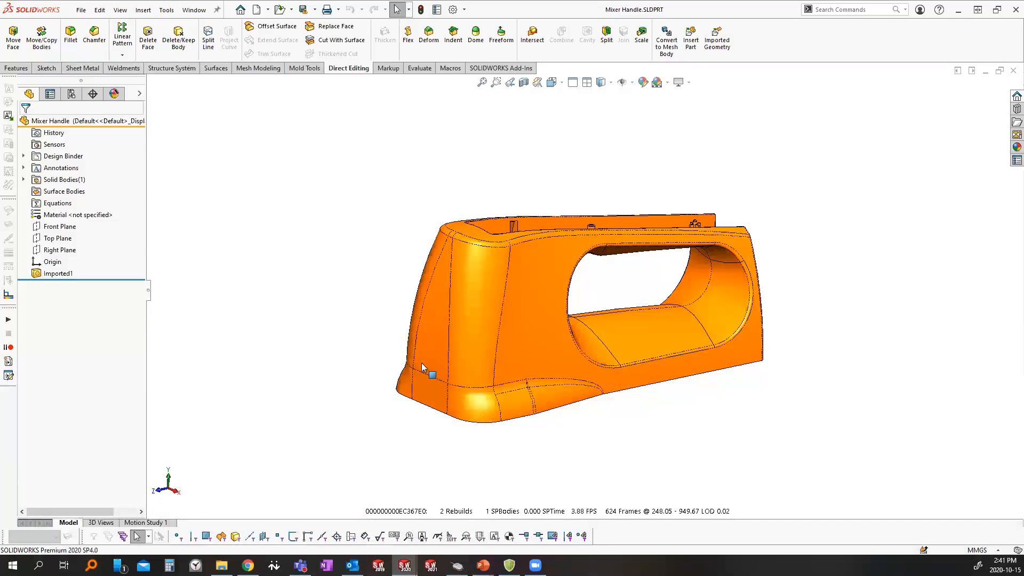
pyautogui.scroll(-3, 631, 355)
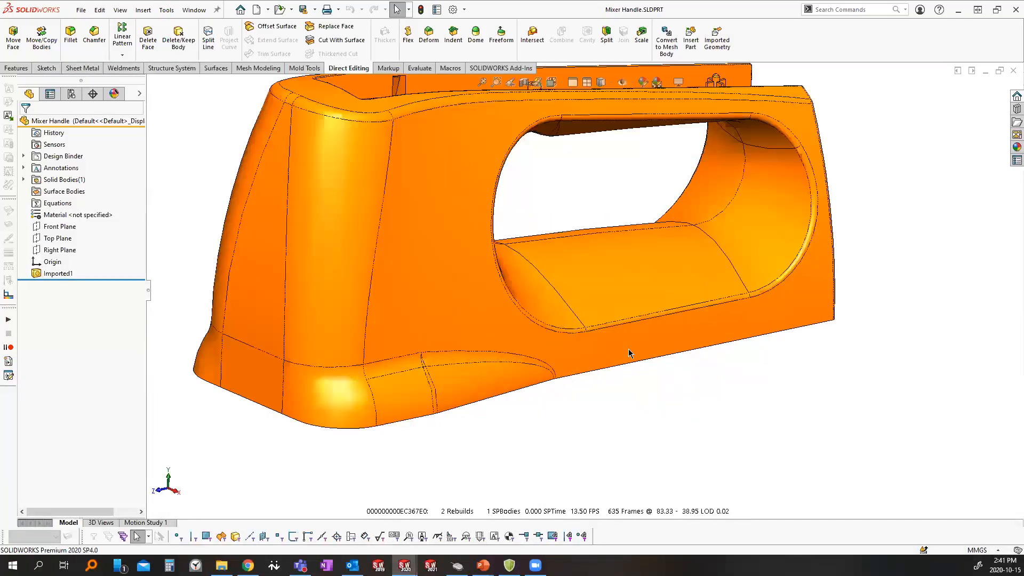
pyautogui.click(631, 356)
pyautogui.scroll(-2, 602, 373)
pyautogui.moveTo(603, 373); pyautogui.dragTo(581, 393, button='middle')
pyautogui.scroll(3, 570, 390)
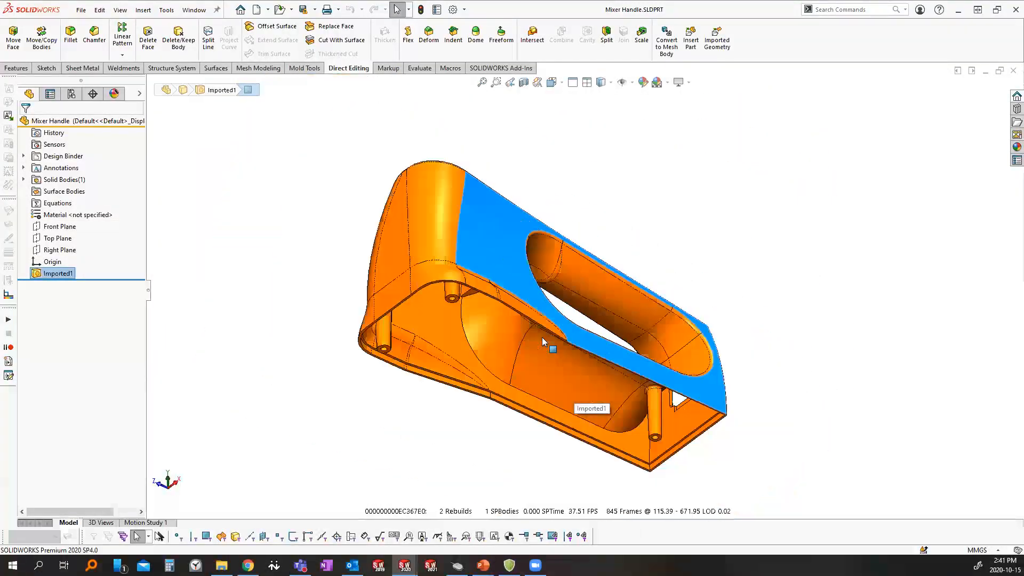
pyautogui.moveTo(544, 342); pyautogui.dragTo(541, 449, button='middle')
pyautogui.click(337, 309)
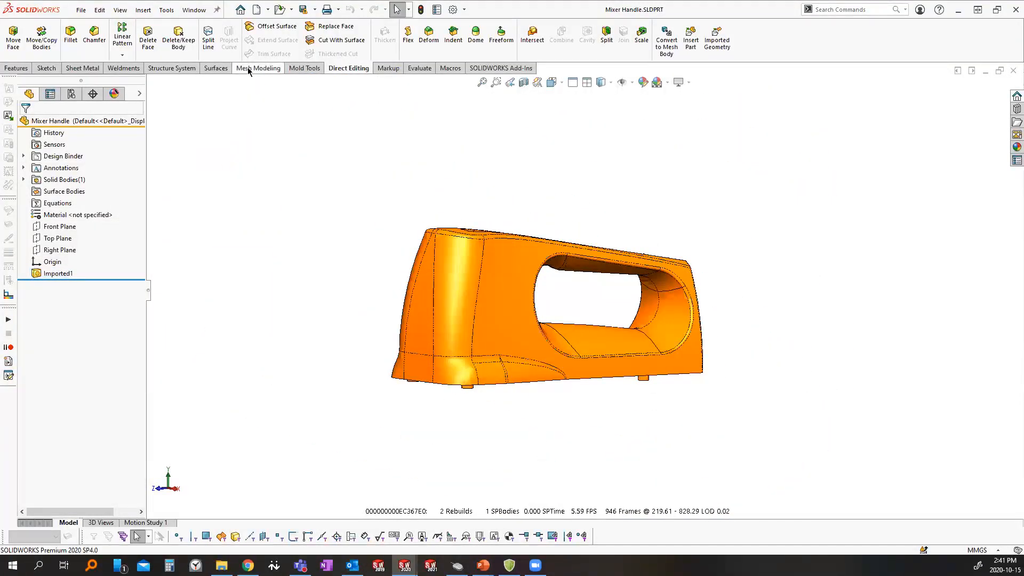
# Start a parting line on the handle with Top Plane as pull direction and run the draft analysis at 1 degree
pyautogui.click(305, 68)
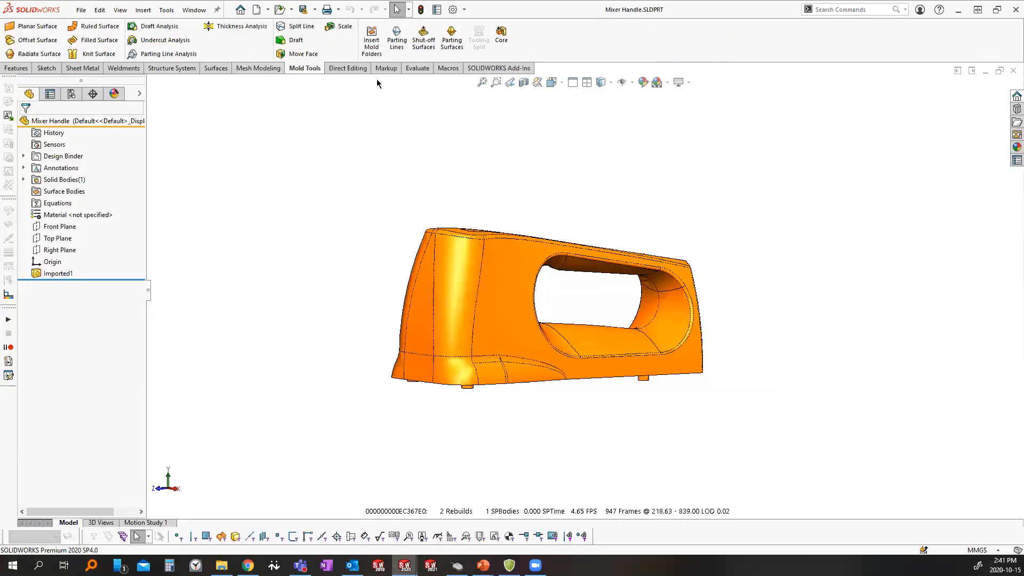
pyautogui.click(397, 40)
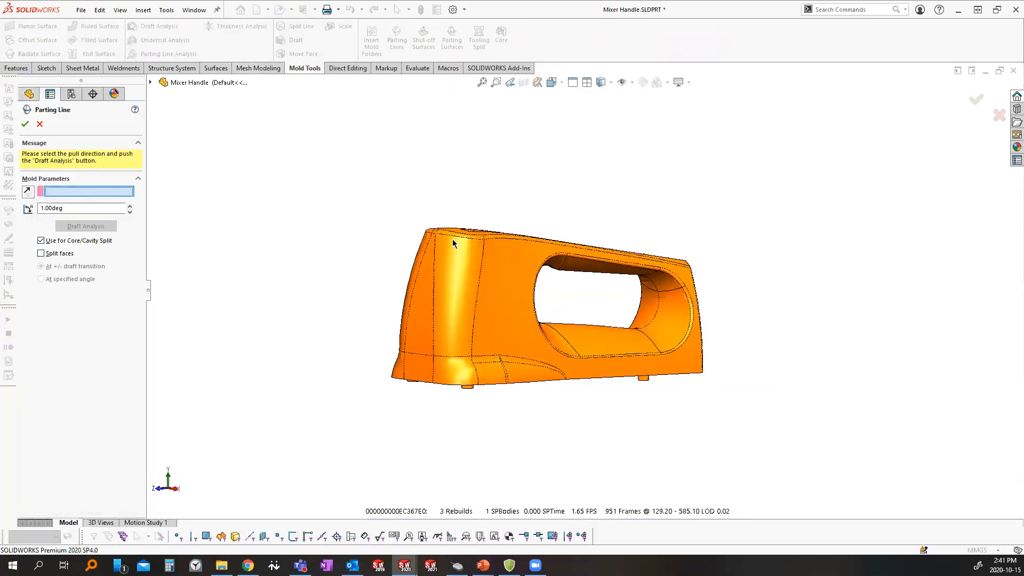
pyautogui.click(151, 82)
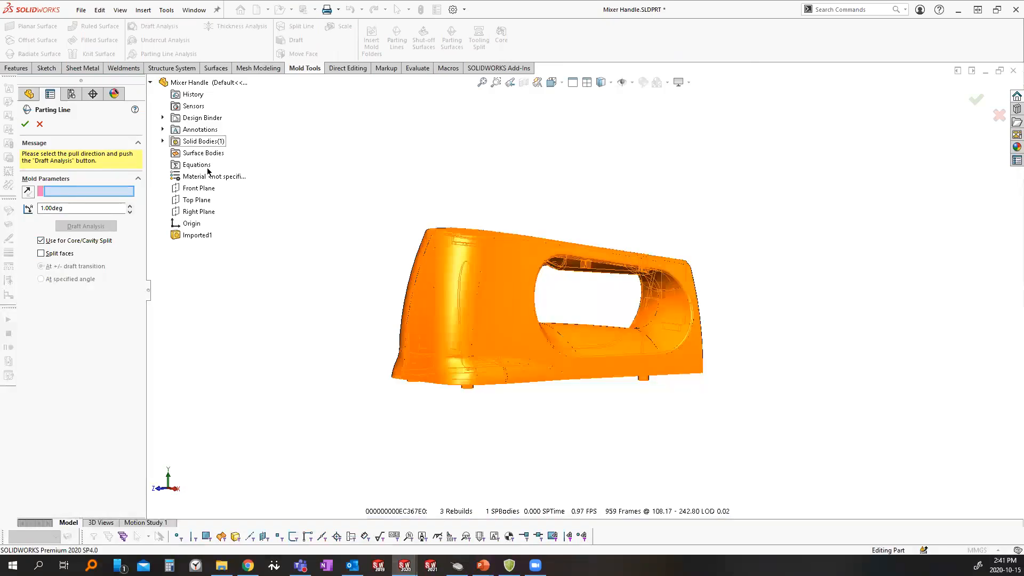
pyautogui.click(196, 199)
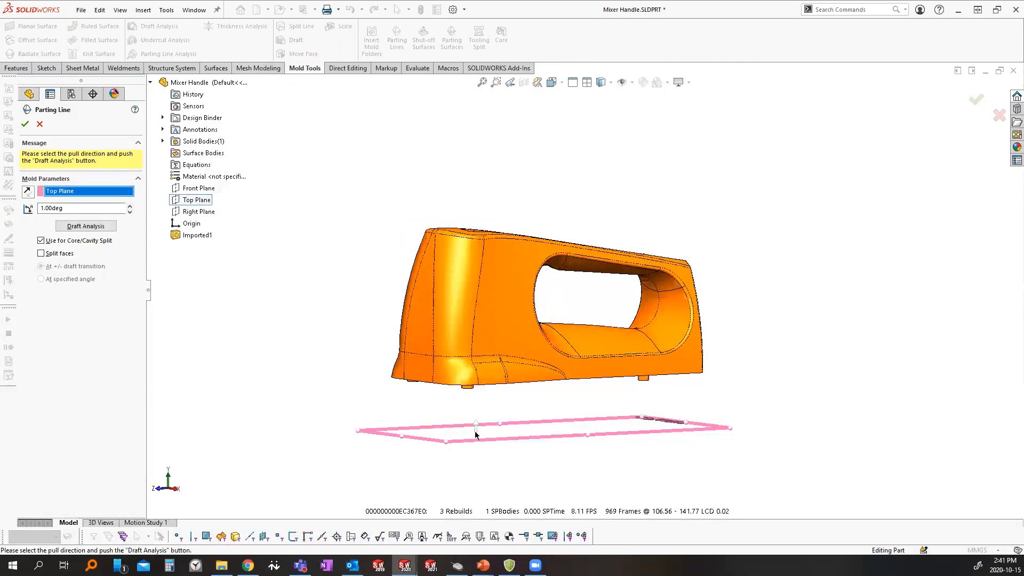
pyautogui.click(107, 227)
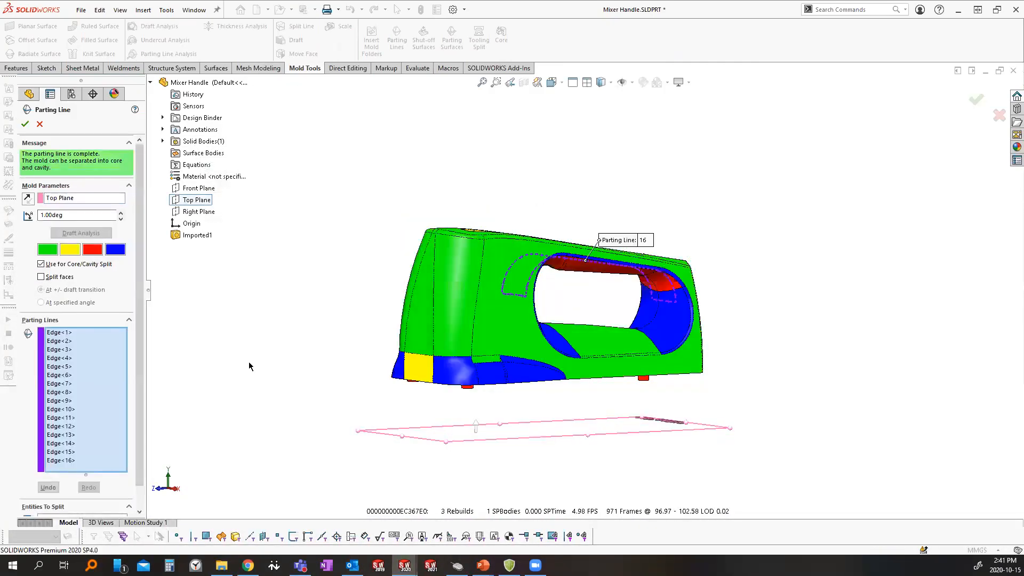
# Clear all the automatically selected parting line edges around the handle's grip opening
pyautogui.moveTo(522, 312); pyautogui.dragTo(601, 278, button='middle')
pyautogui.scroll(-4, 601, 277)
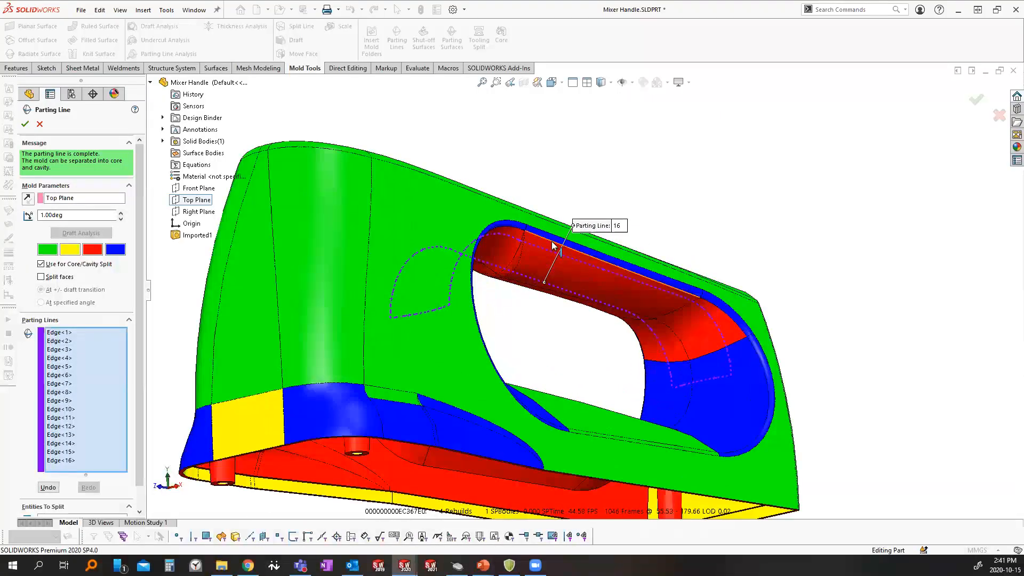
pyautogui.scroll(5, 507, 370)
pyautogui.rightClick(111, 361)
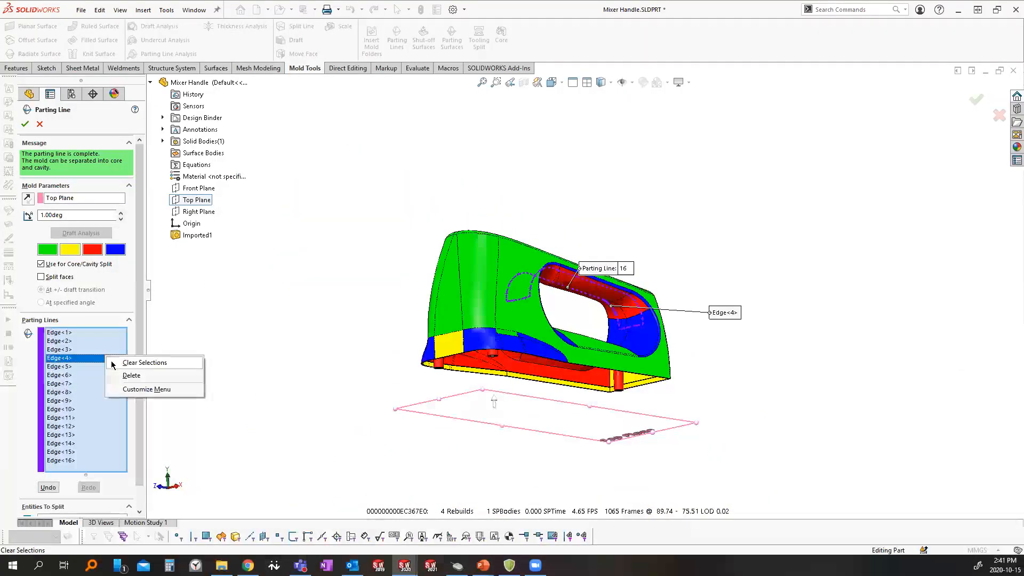
pyautogui.click(123, 363)
# Define the parting line from the tangent edges of the handle's outer base rim and accept it
pyautogui.scroll(-5, 611, 371)
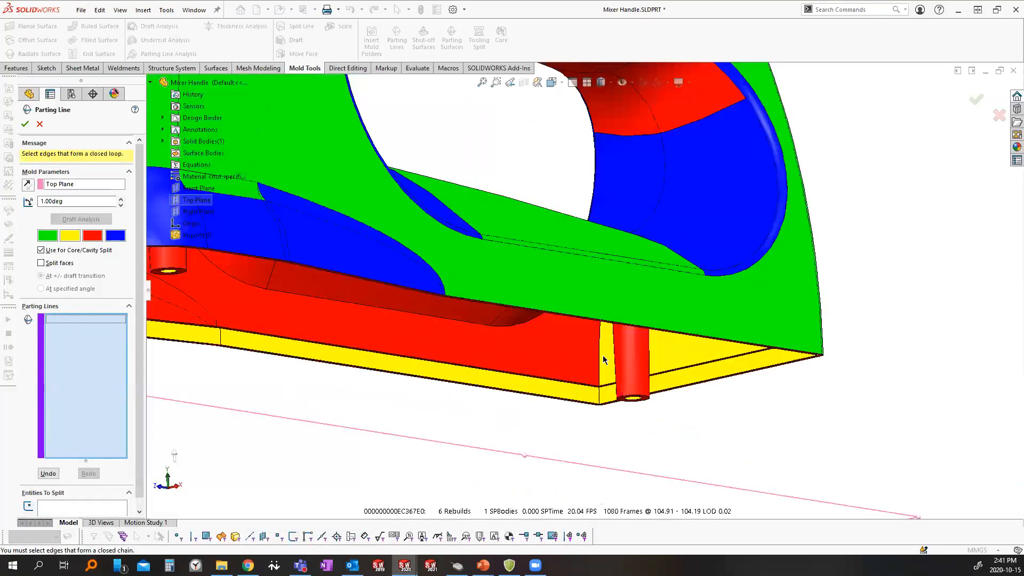
pyautogui.rightClick(610, 320)
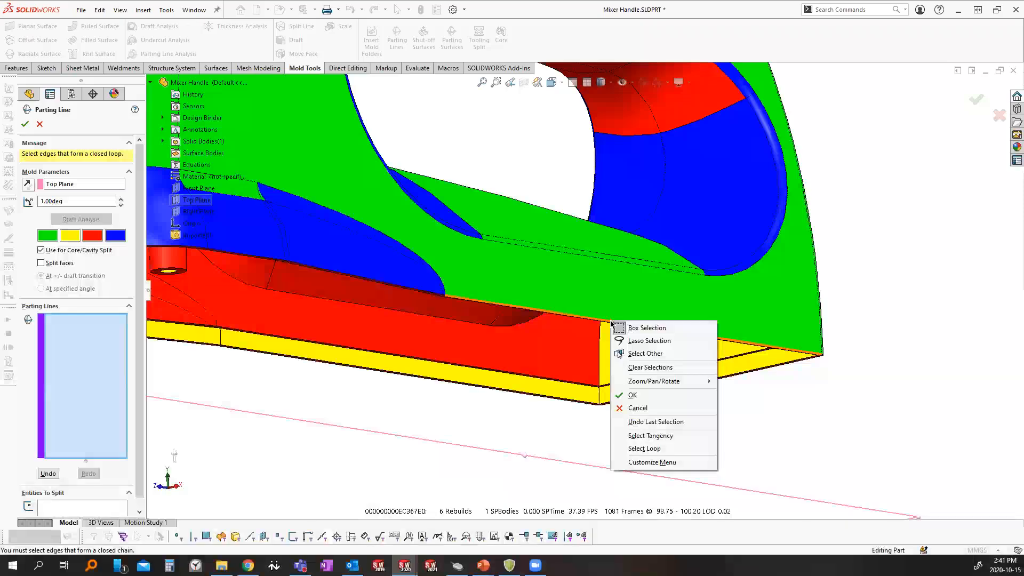
pyautogui.click(682, 436)
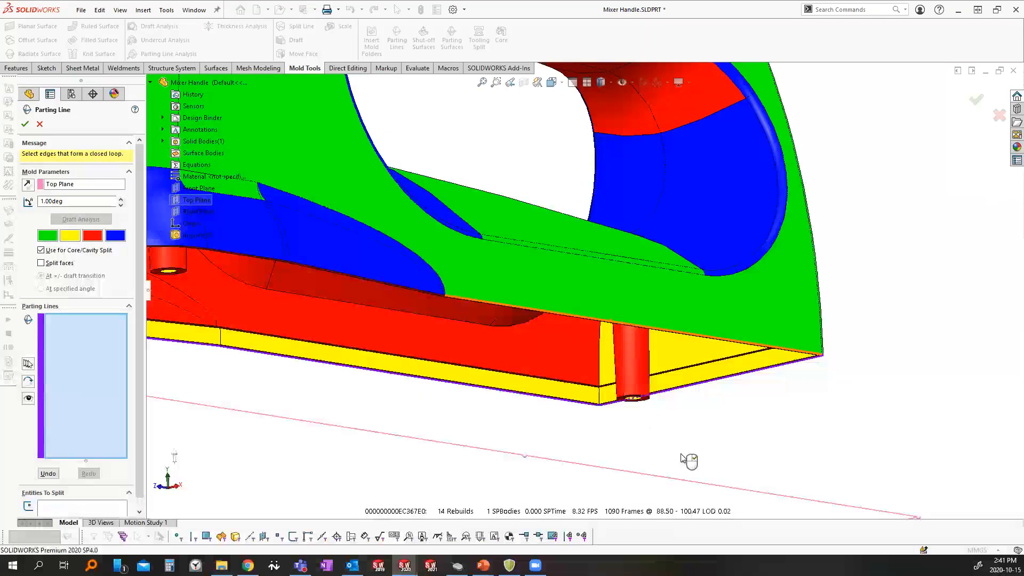
pyautogui.middleClick(419, 450)
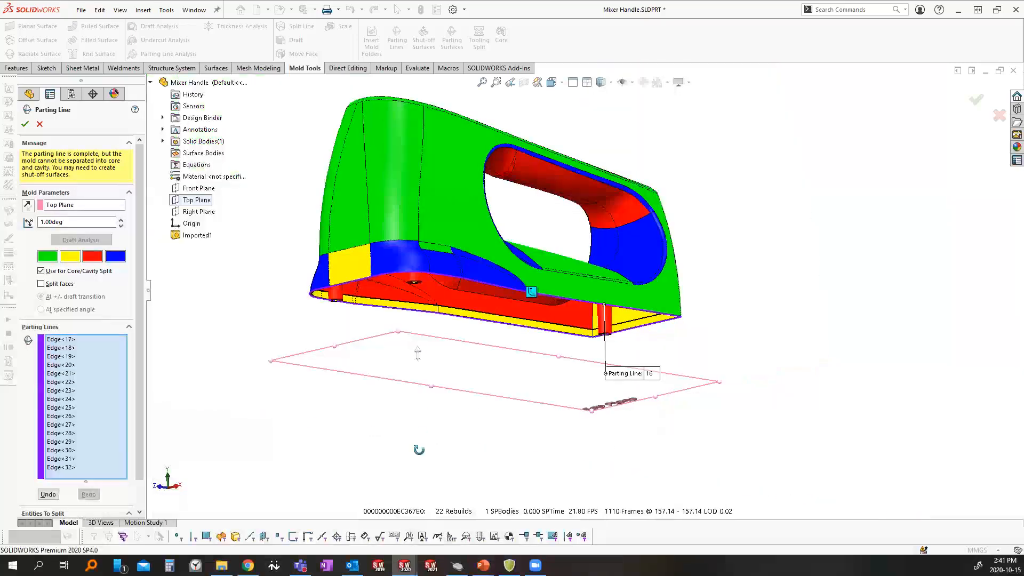
pyautogui.moveTo(418, 449); pyautogui.dragTo(411, 481, button='middle')
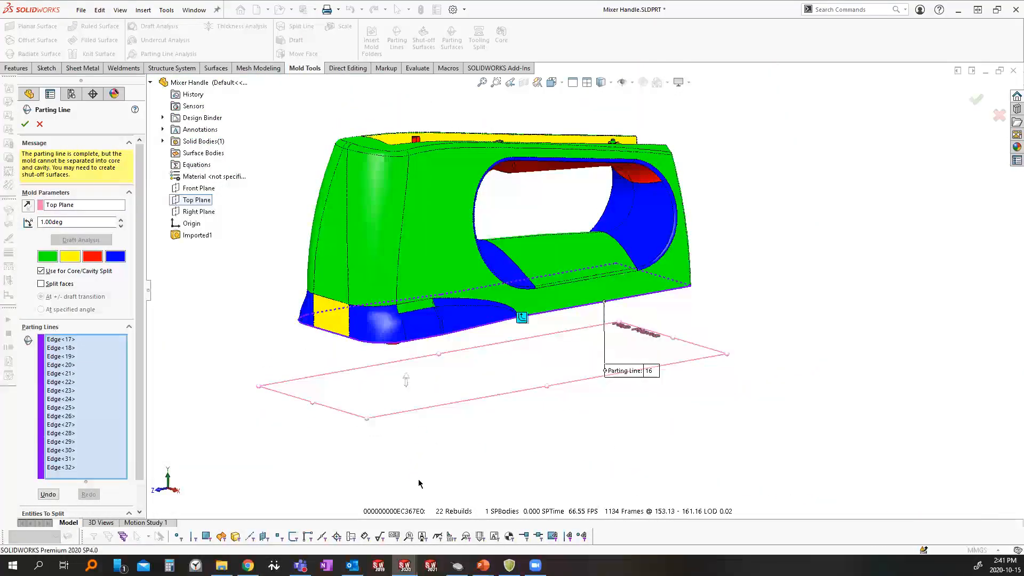
pyautogui.click(25, 126)
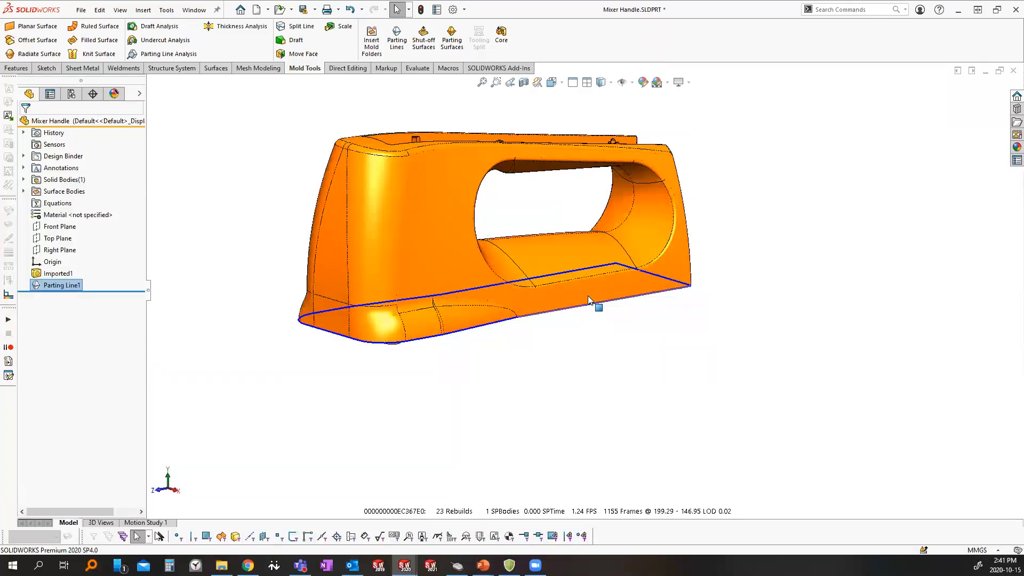
pyautogui.click(613, 371)
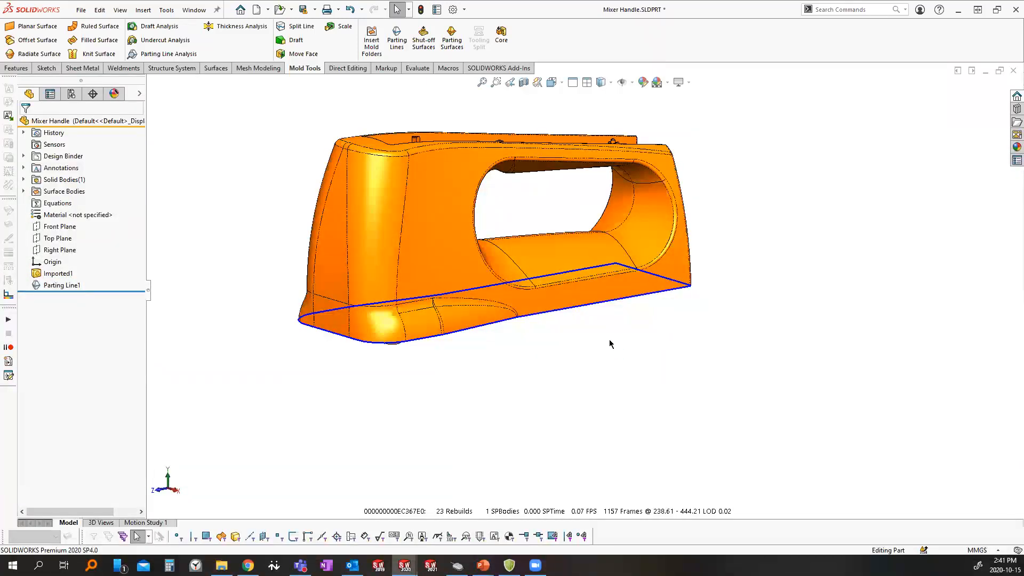
# Inspect the two through openings inside the handle from above and start the Shut-Off Surface command
pyautogui.moveTo(544, 178); pyautogui.dragTo(530, 372, button='middle')
pyautogui.moveTo(567, 213)
pyautogui.mouseDown(button='middle')
pyautogui.moveTo(558, 272)
pyautogui.moveTo(573, 228)
pyautogui.moveTo(558, 224)
pyautogui.mouseUp(button='middle')
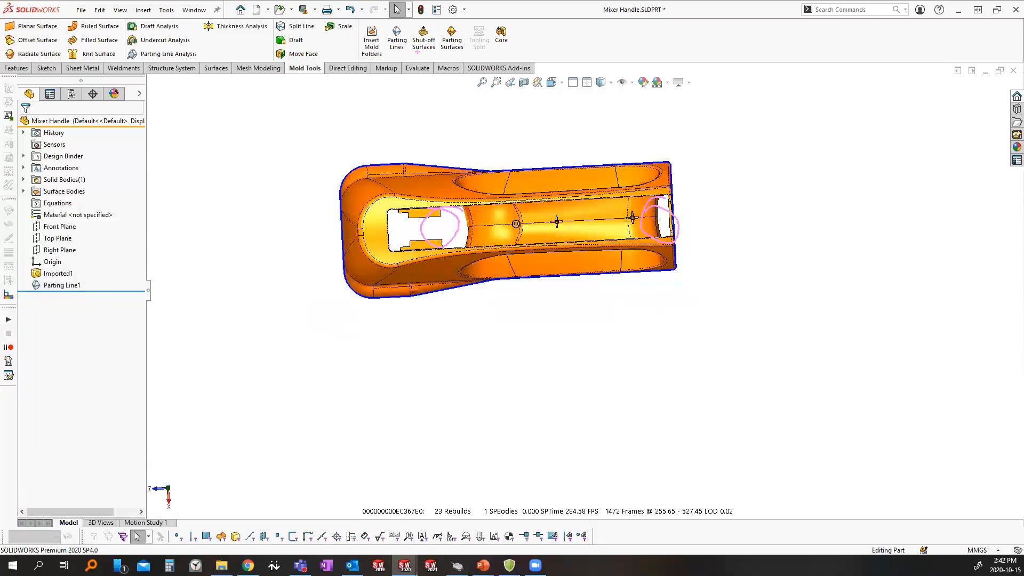
pyautogui.moveTo(423, 45); pyautogui.dragTo(350, 201)
pyautogui.press('Escape')
pyautogui.moveTo(483, 299); pyautogui.dragTo(460, 90, button='middle')
pyautogui.click(424, 37)
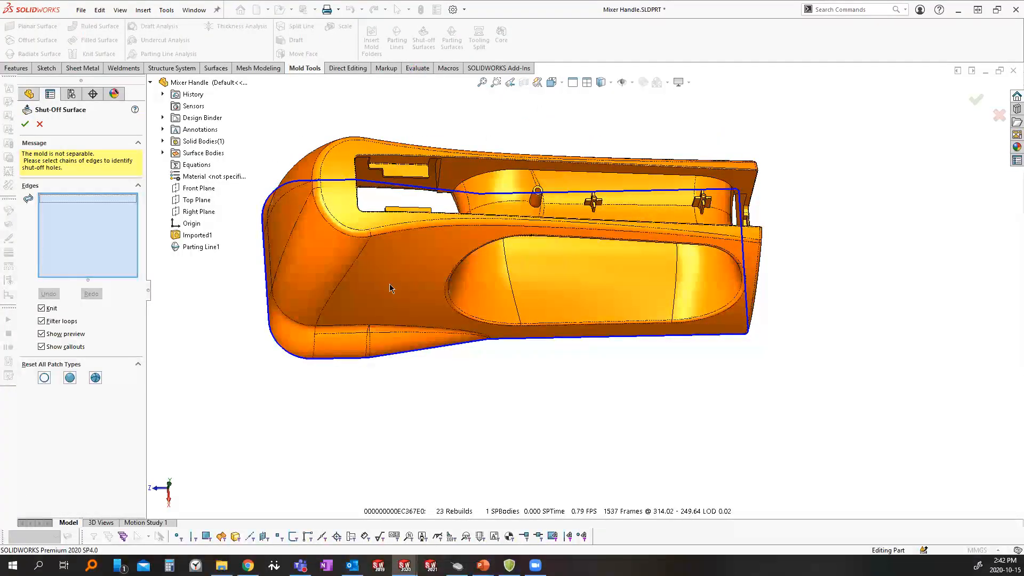
# Select the shut-off edges across the curved inner wall and down one side of the handle's small end opening
pyautogui.moveTo(780, 296); pyautogui.dragTo(720, 361, button='middle')
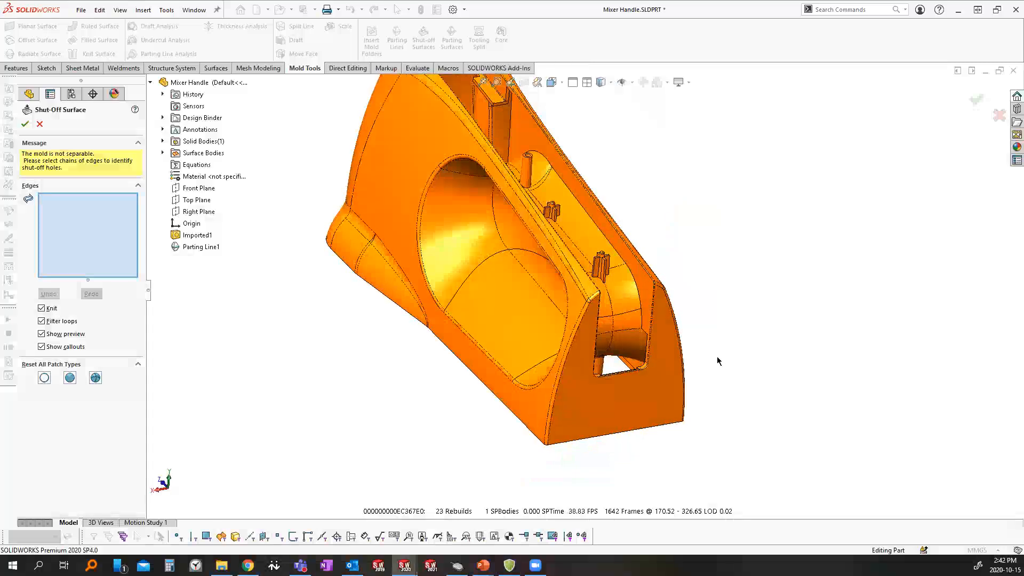
pyautogui.scroll(-5, 614, 347)
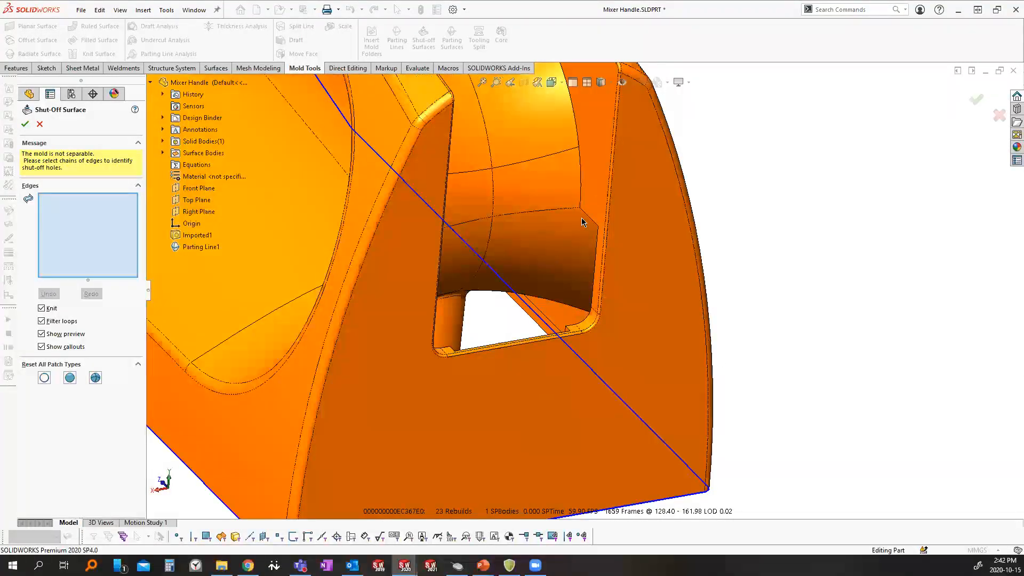
pyautogui.click(587, 214)
pyautogui.click(566, 208)
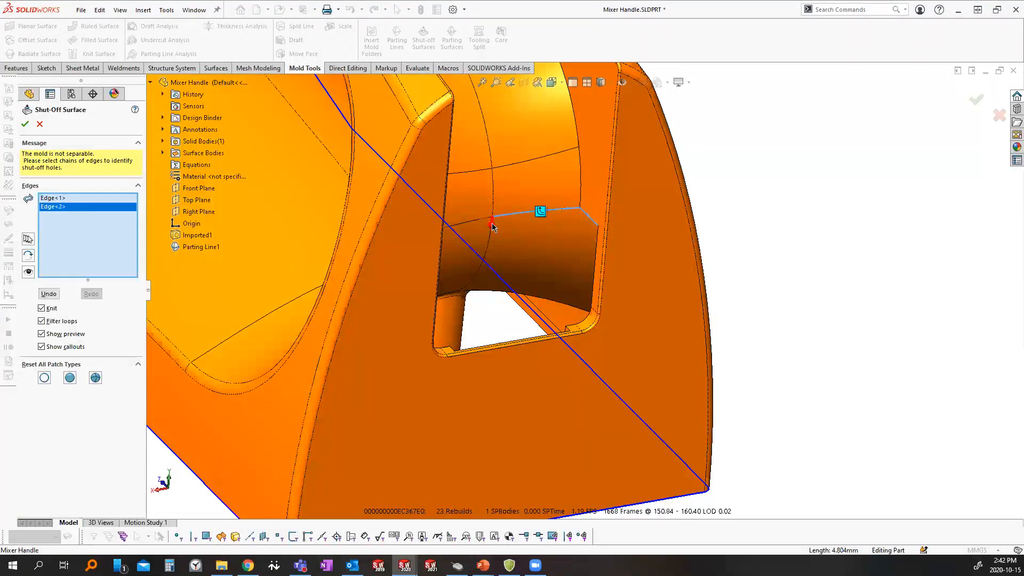
pyautogui.click(476, 224)
pyautogui.moveTo(476, 225); pyautogui.dragTo(396, 241, button='middle')
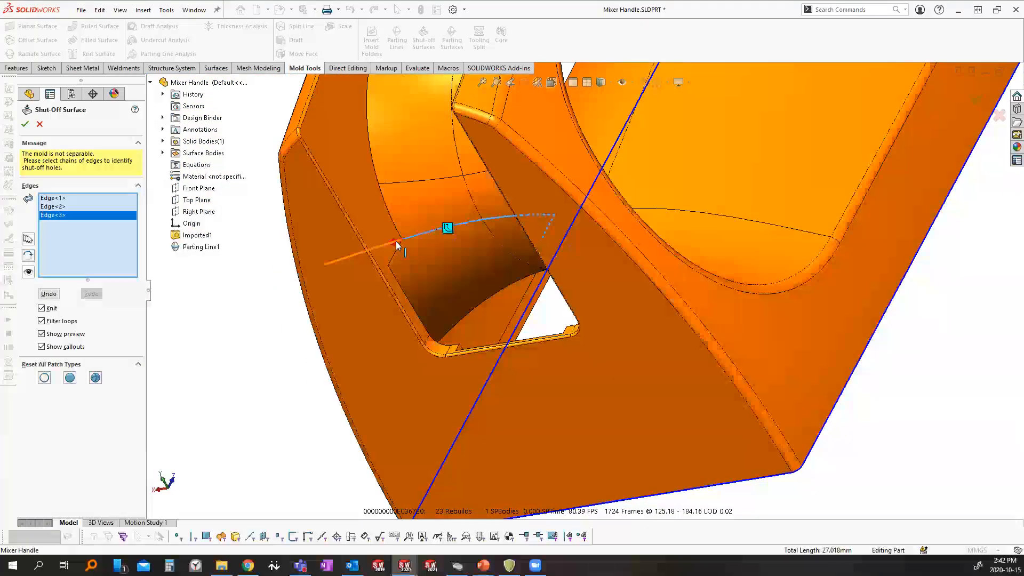
pyautogui.click(398, 277)
pyautogui.click(437, 341)
# Extend the shut-off edge chain around the small opening's rounded corner, past the first notch and along its straight lip
pyautogui.moveTo(437, 342); pyautogui.dragTo(512, 435, button='middle')
pyautogui.scroll(-3, 522, 435)
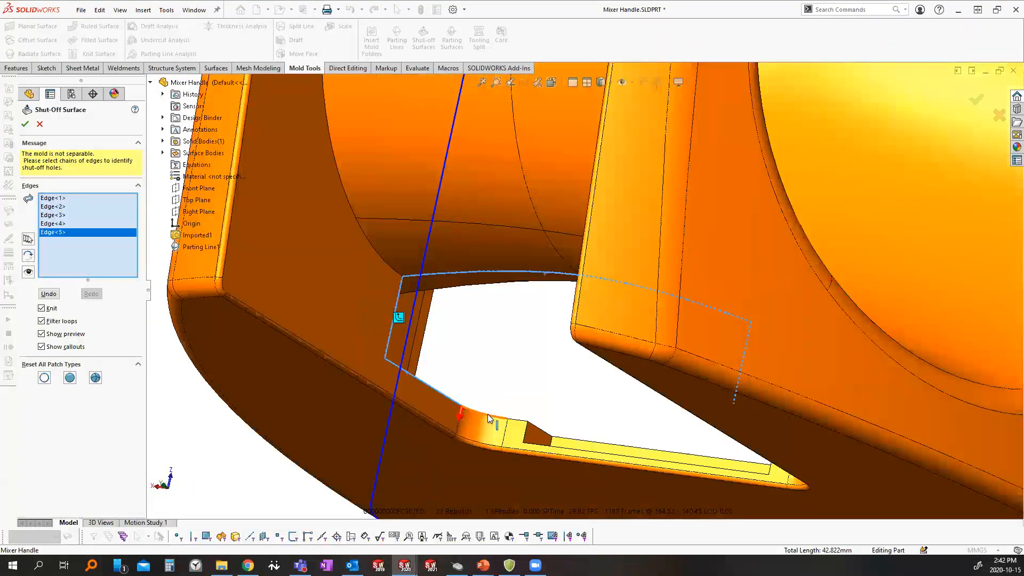
pyautogui.click(531, 434)
pyautogui.scroll(-2, 526, 427)
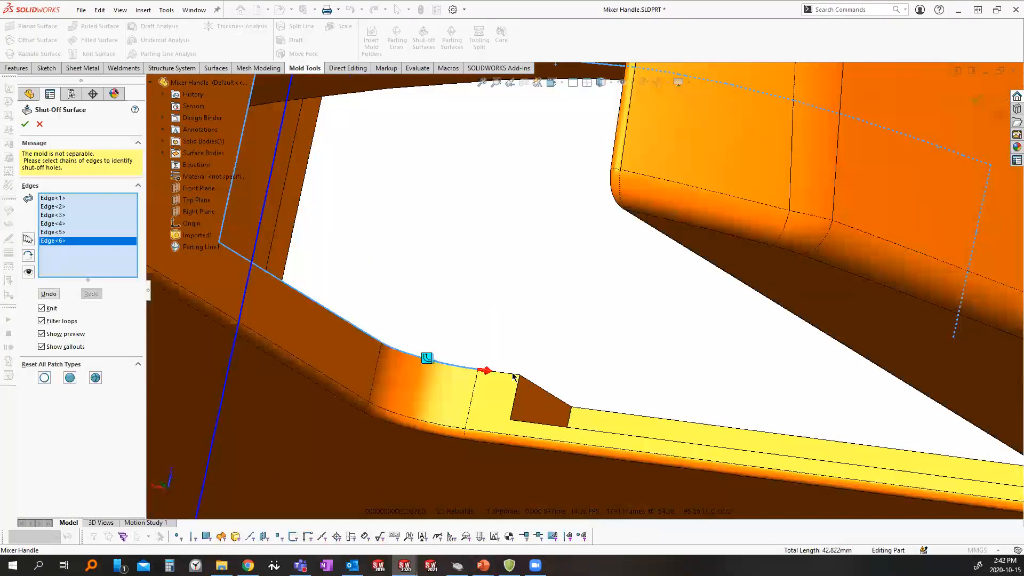
pyautogui.click(514, 376)
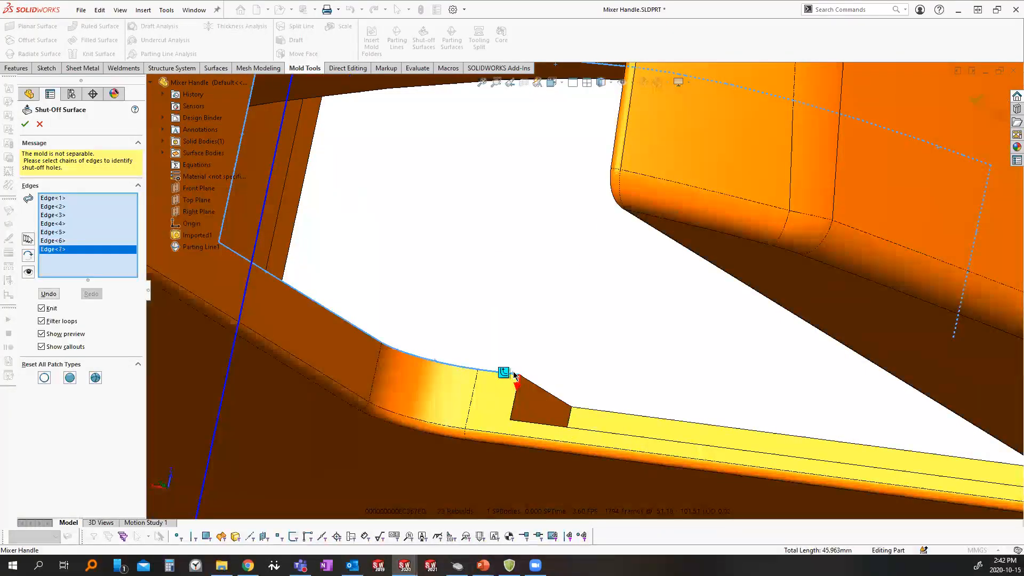
pyautogui.click(558, 395)
pyautogui.click(667, 414)
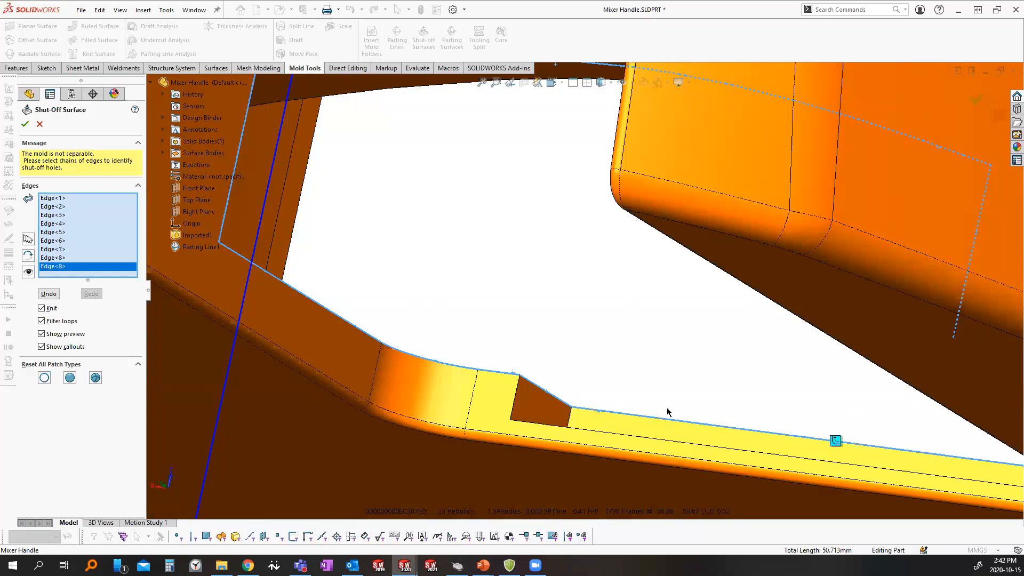
# Close the shut-off loop around the small end opening through the second notch and the opposite rounded corner
pyautogui.scroll(3, 667, 412)
pyautogui.moveTo(667, 412); pyautogui.dragTo(794, 382, button='middle')
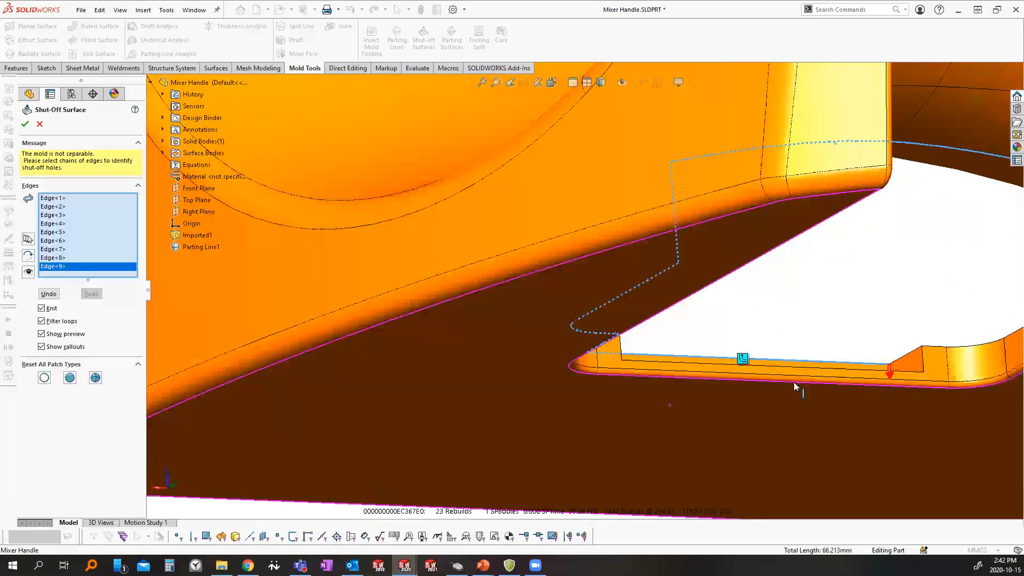
pyautogui.click(908, 355)
pyautogui.moveTo(941, 353); pyautogui.dragTo(330, 235, button='middle')
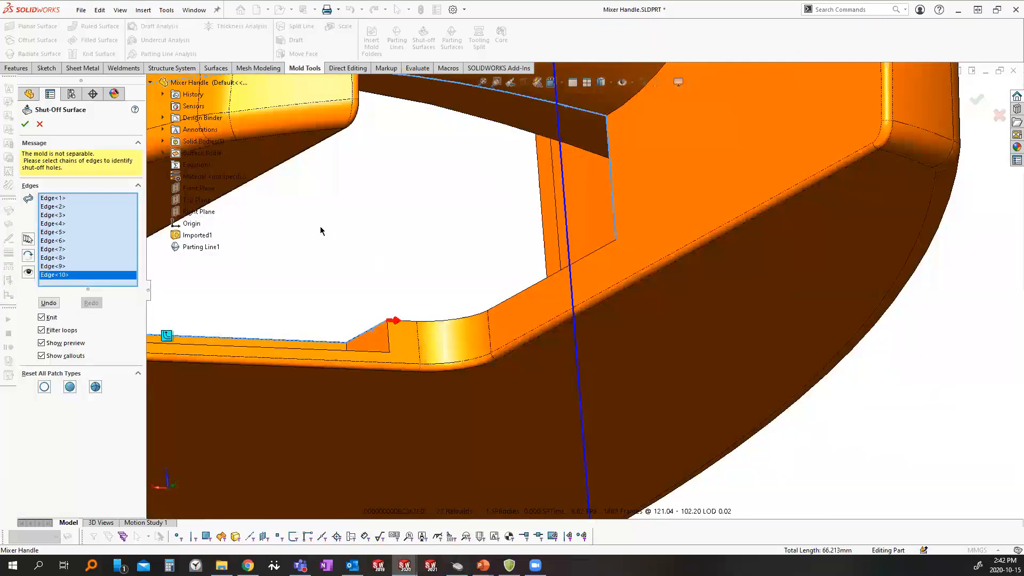
pyautogui.press('y')
pyautogui.press('y')
pyautogui.moveTo(487, 253); pyautogui.dragTo(599, 364, button='middle')
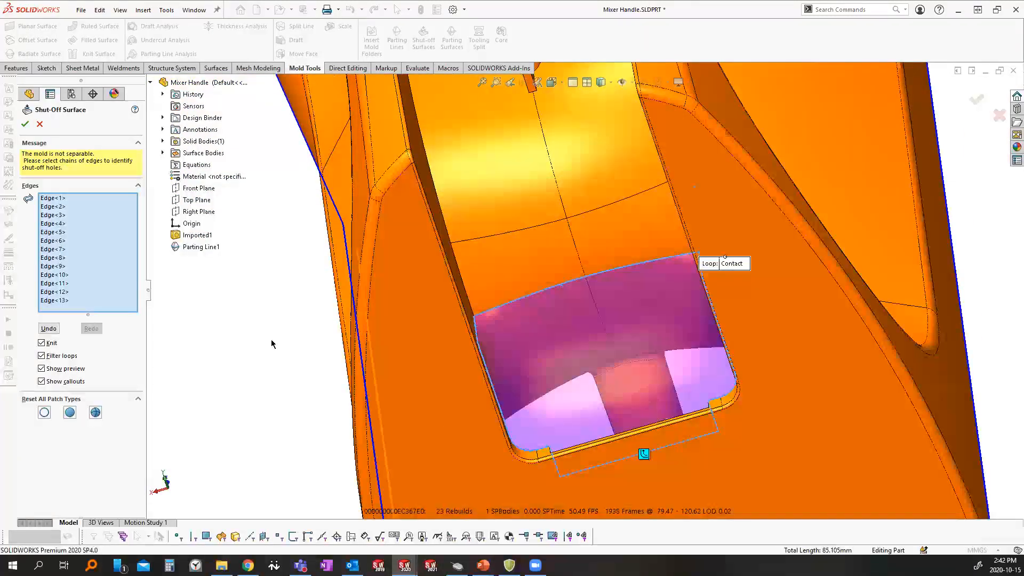
# Compare the Tangent and Contact patch types for the small opening's shut-off and set it to Tangent
pyautogui.click(95, 412)
pyautogui.moveTo(499, 360); pyautogui.dragTo(533, 347, button='middle')
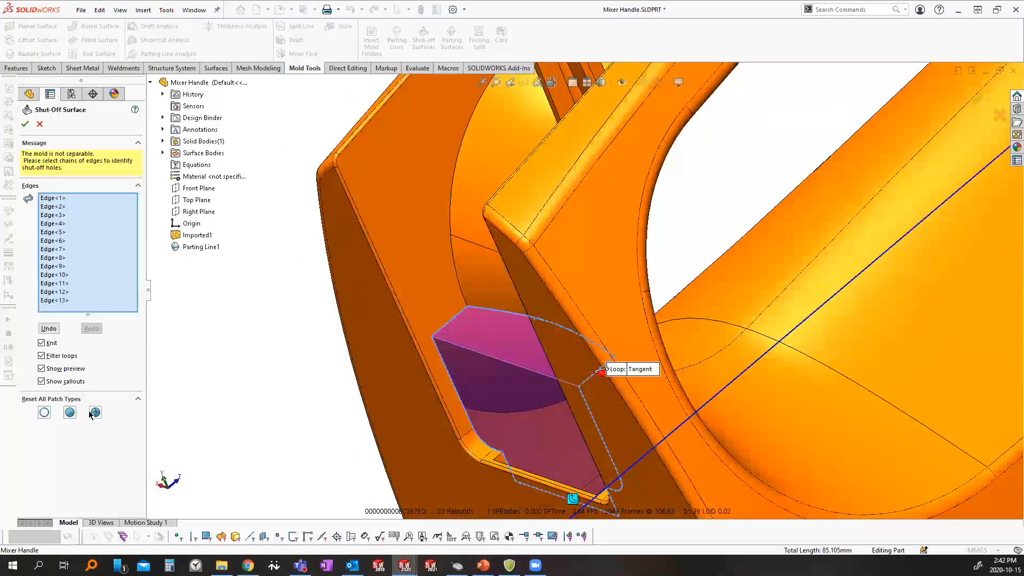
pyautogui.click(70, 412)
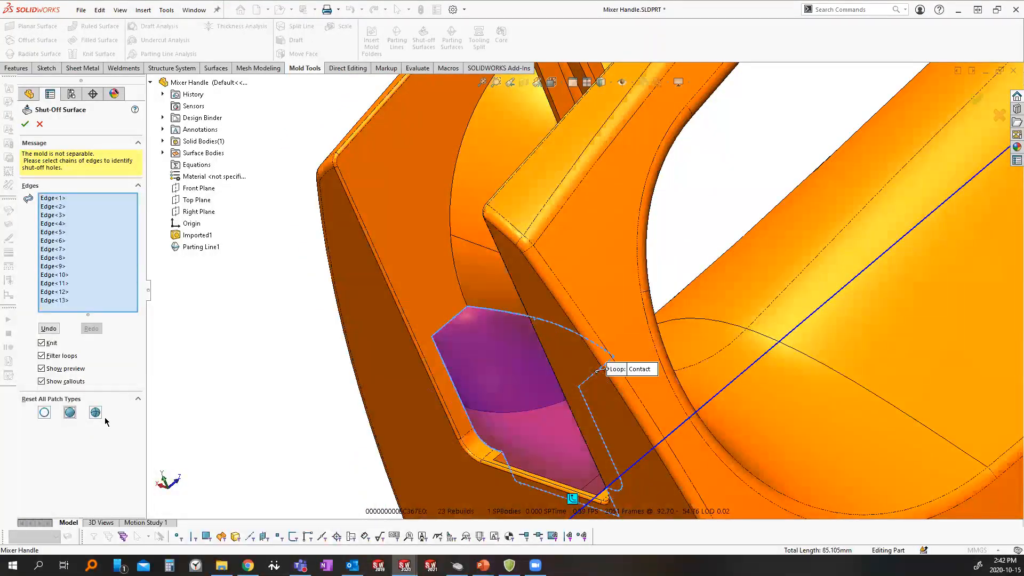
pyautogui.click(95, 412)
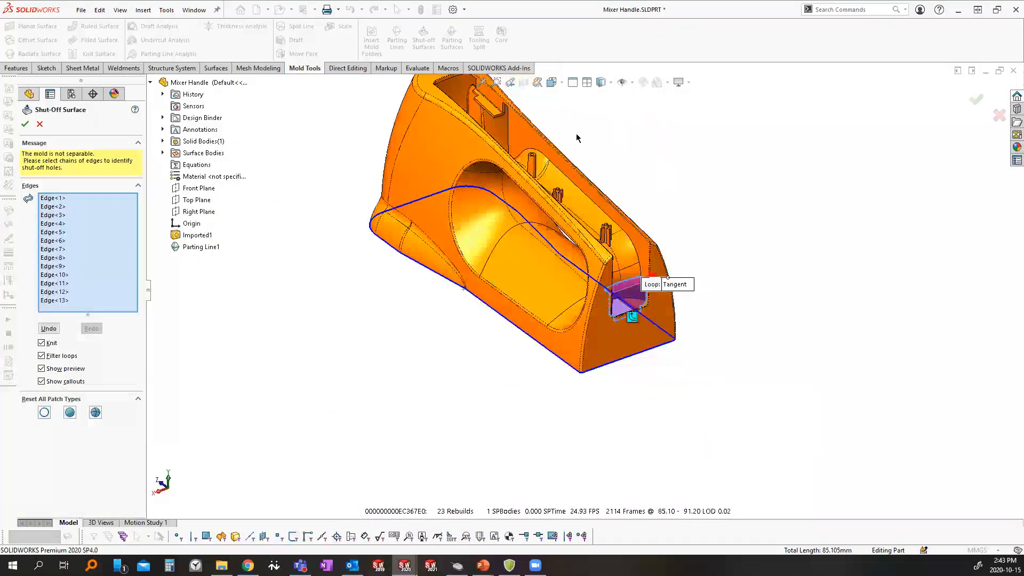
# Select the shut-off edges along the stepped ledge on the side wall of the handle's larger opening
pyautogui.scroll(-1, 578, 138)
pyautogui.moveTo(595, 127); pyautogui.dragTo(542, 201, button='middle')
pyautogui.scroll(-1, 480, 151)
pyautogui.scroll(-4, 479, 151)
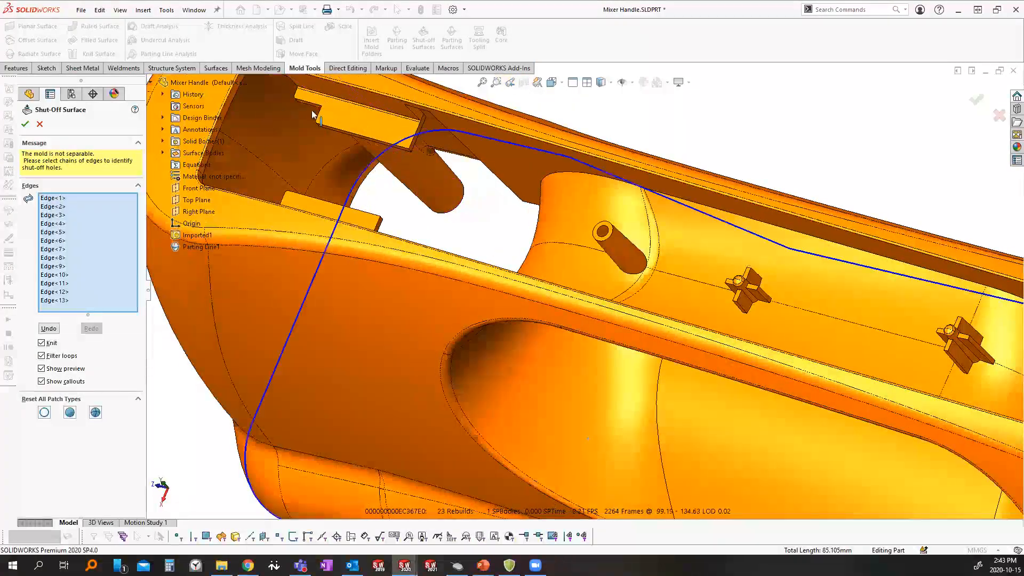
pyautogui.moveTo(419, 152); pyautogui.dragTo(422, 150, button='middle')
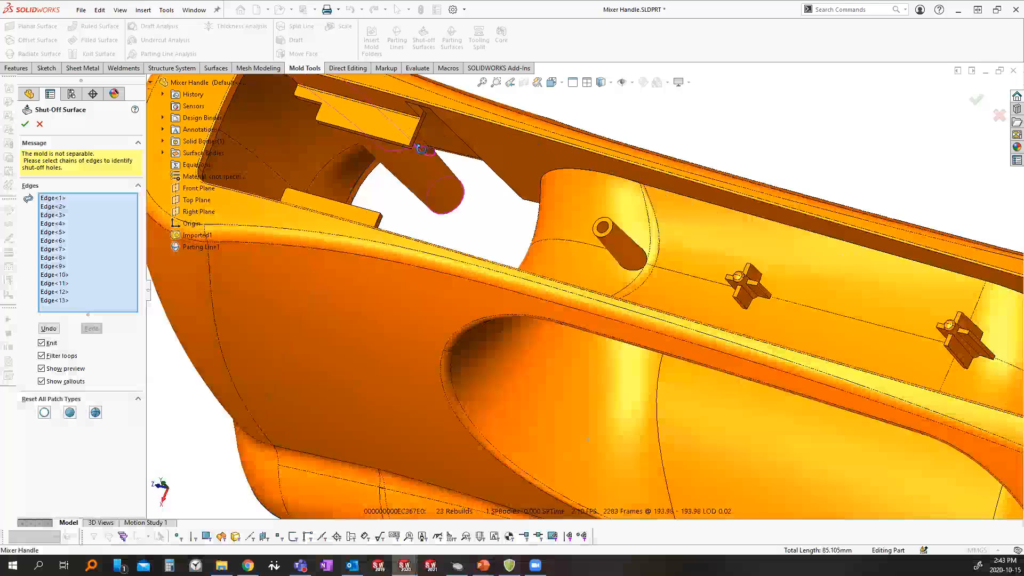
pyautogui.scroll(3, 421, 149)
pyautogui.scroll(-5, 443, 203)
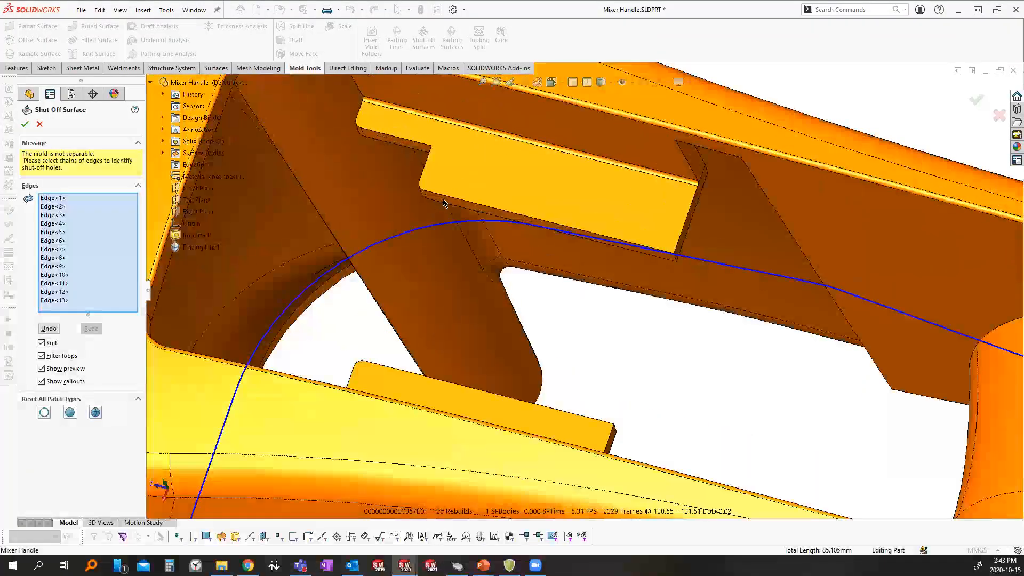
pyautogui.click(448, 196)
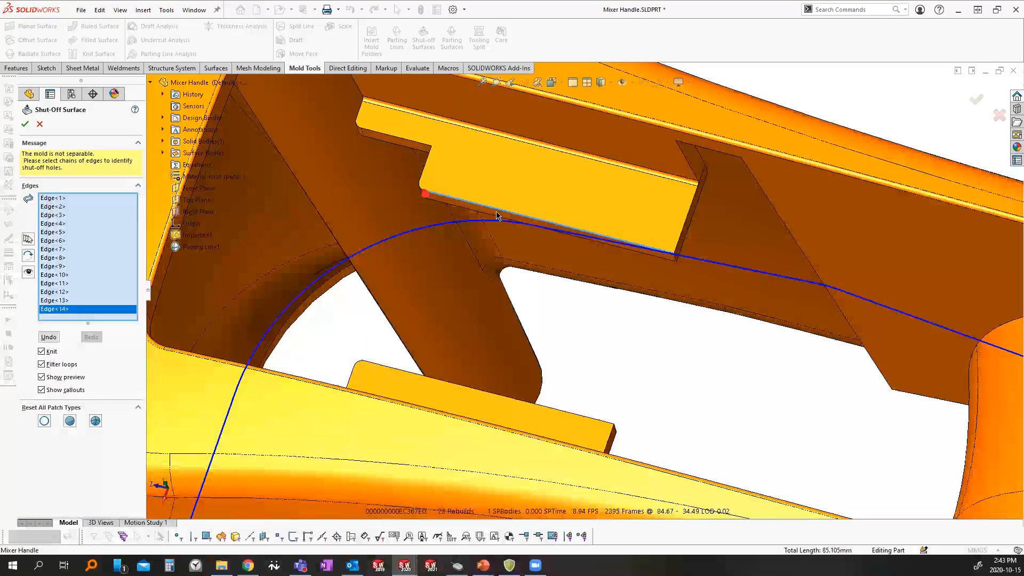
pyautogui.press('y')
pyautogui.press('y')
pyautogui.press('y')
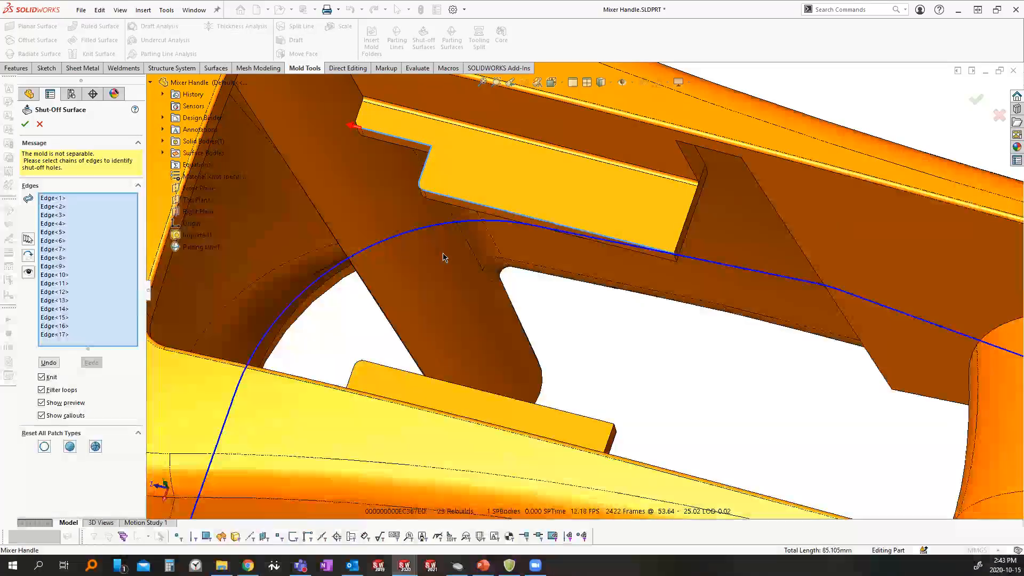
pyautogui.press('y')
# Continue the shut-off edge chain around the end of the stepped ledge and up the slanted wall edge
pyautogui.scroll(2, 430, 240)
pyautogui.moveTo(419, 199); pyautogui.dragTo(442, 195, button='middle')
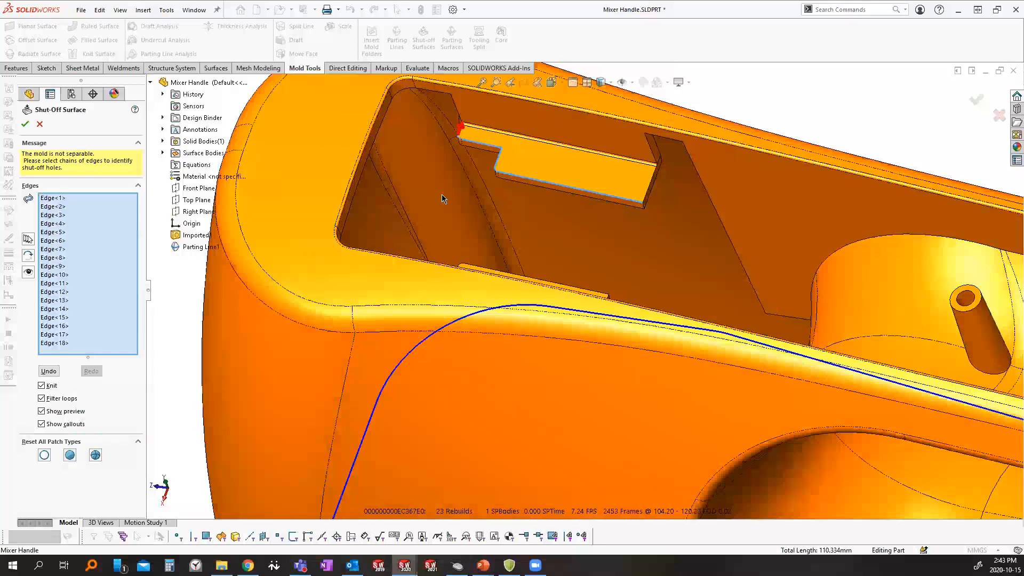
pyautogui.press('y')
pyautogui.scroll(-5, 476, 165)
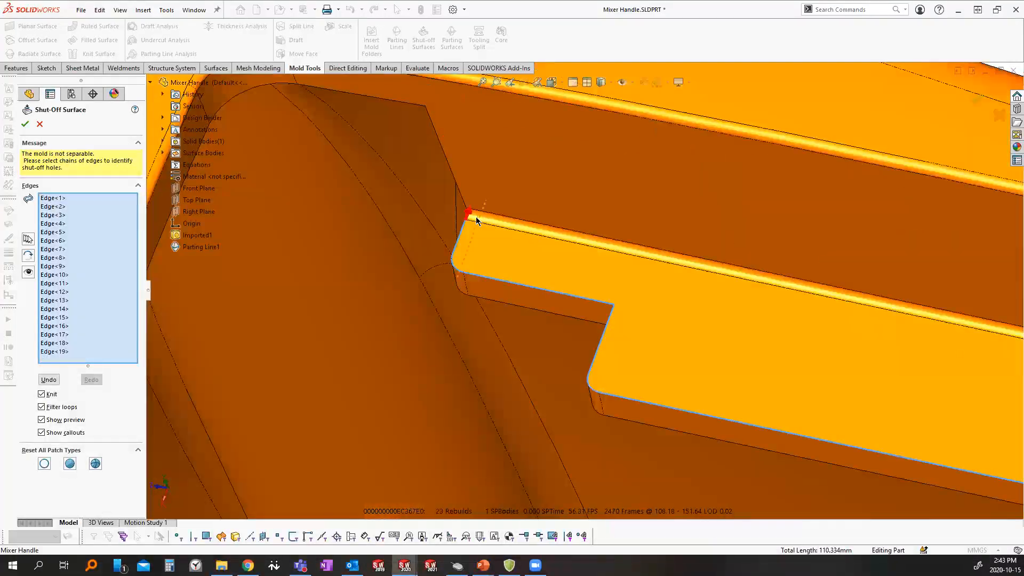
pyautogui.scroll(-3, 477, 218)
pyautogui.click(513, 243)
pyautogui.click(506, 222)
# Try to complete the loop from the stepped ledge's corner, and clear all selected shut-off edges
pyautogui.scroll(5, 516, 232)
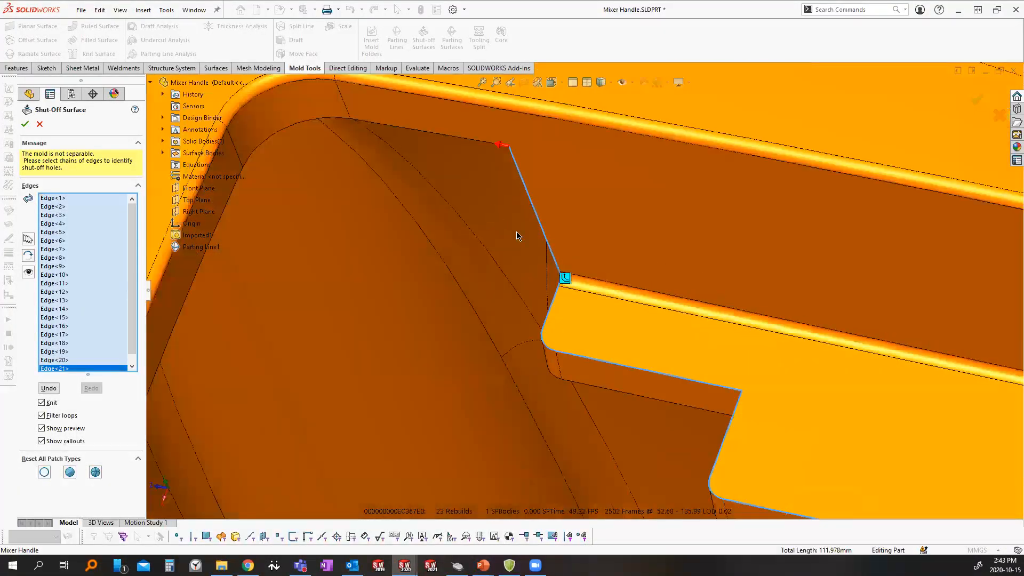
pyautogui.click(565, 279)
pyautogui.scroll(1, 623, 347)
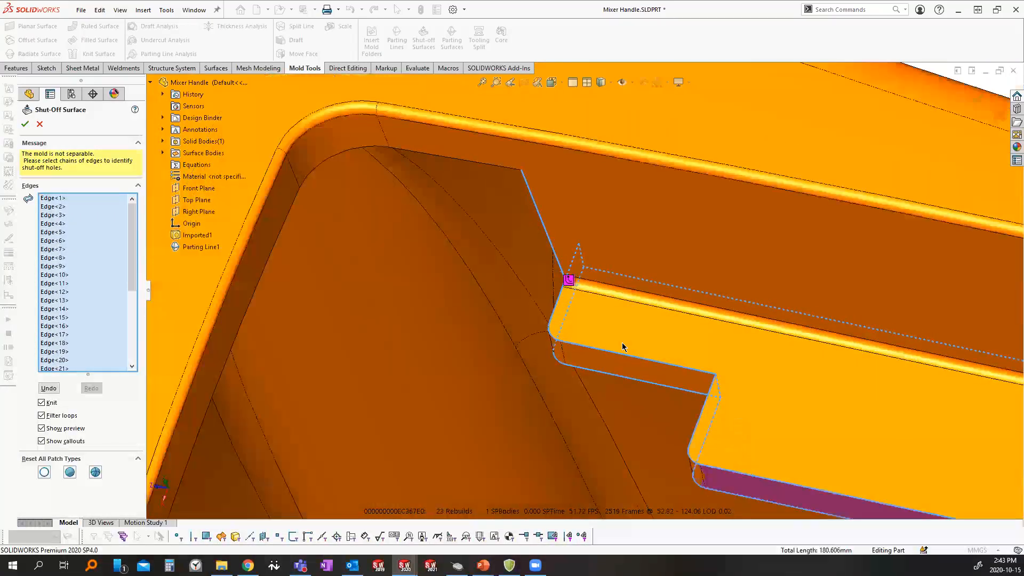
pyautogui.scroll(4, 715, 360)
pyautogui.scroll(-3, 776, 265)
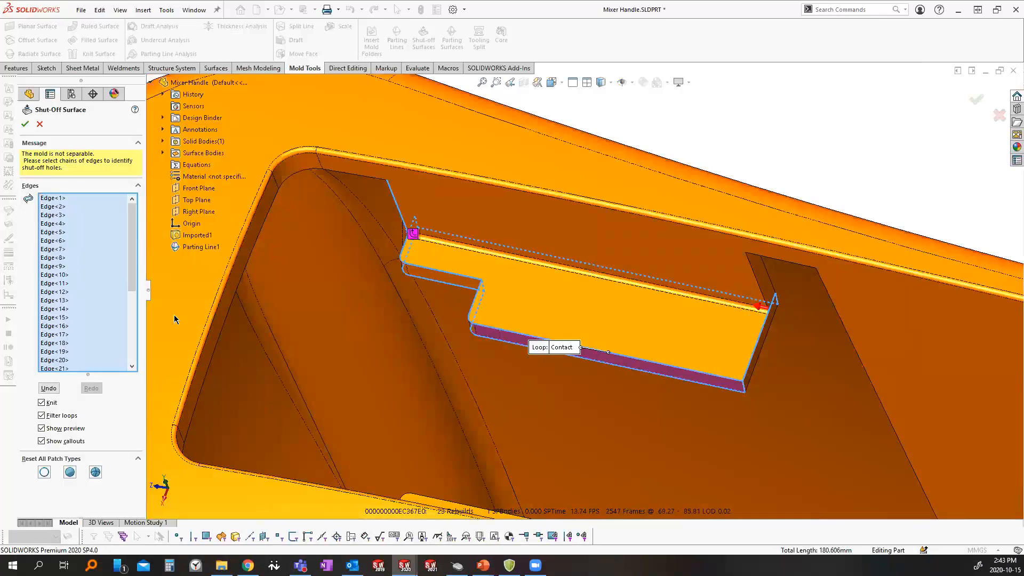
pyautogui.rightClick(89, 251)
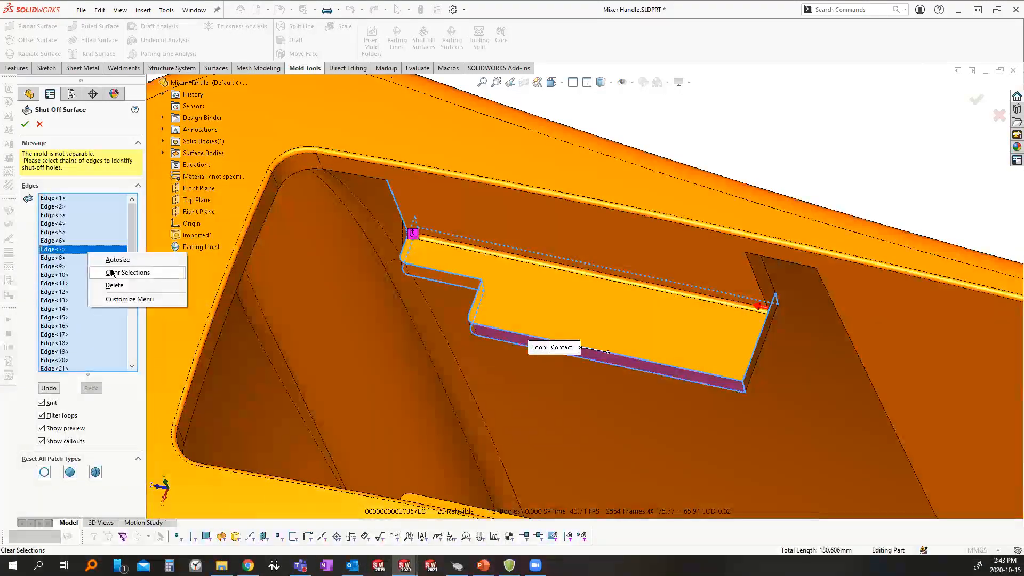
pyautogui.click(112, 272)
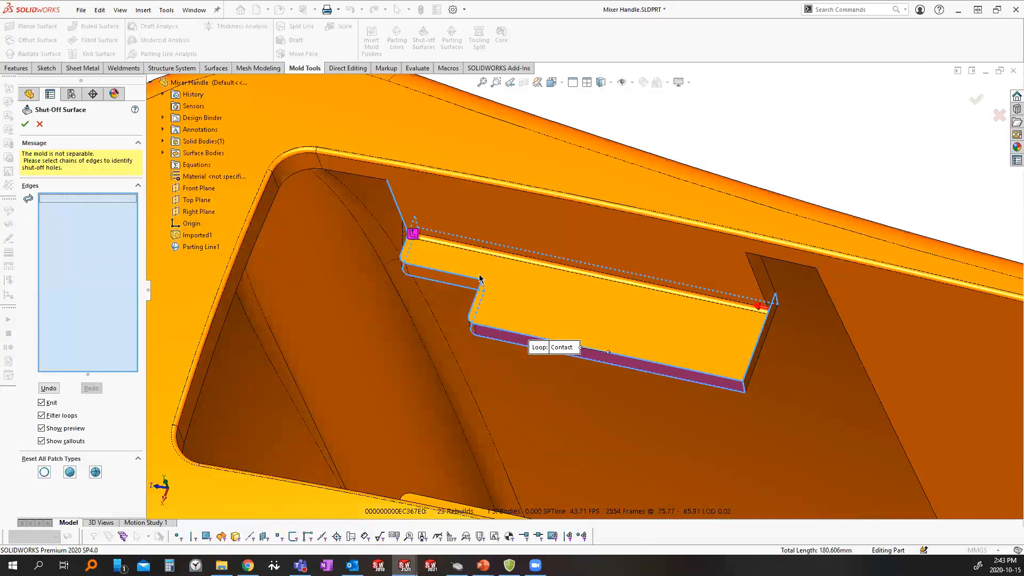
# Select shut-off edges from the first ledge's short step, around its rounded end and up the slanted edge of the larger opening's side wall
pyautogui.click(456, 274)
pyautogui.scroll(-5, 402, 263)
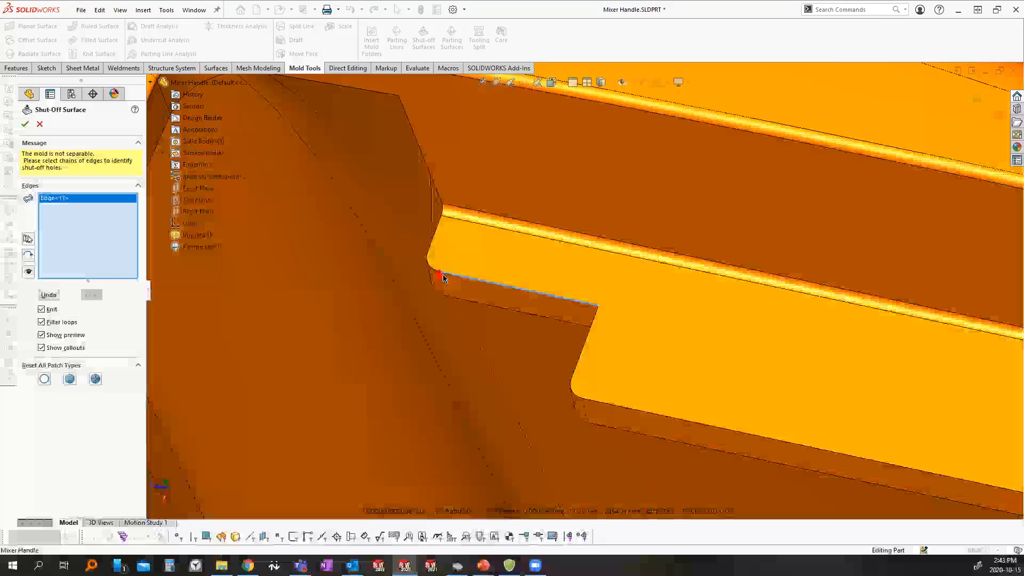
pyautogui.scroll(-2, 446, 275)
pyautogui.click(451, 273)
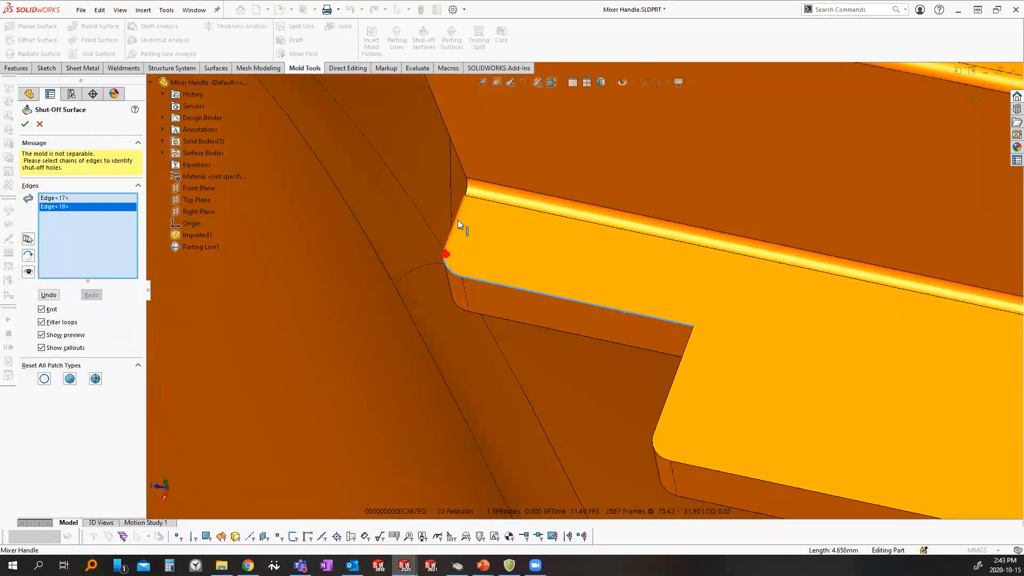
pyautogui.click(463, 213)
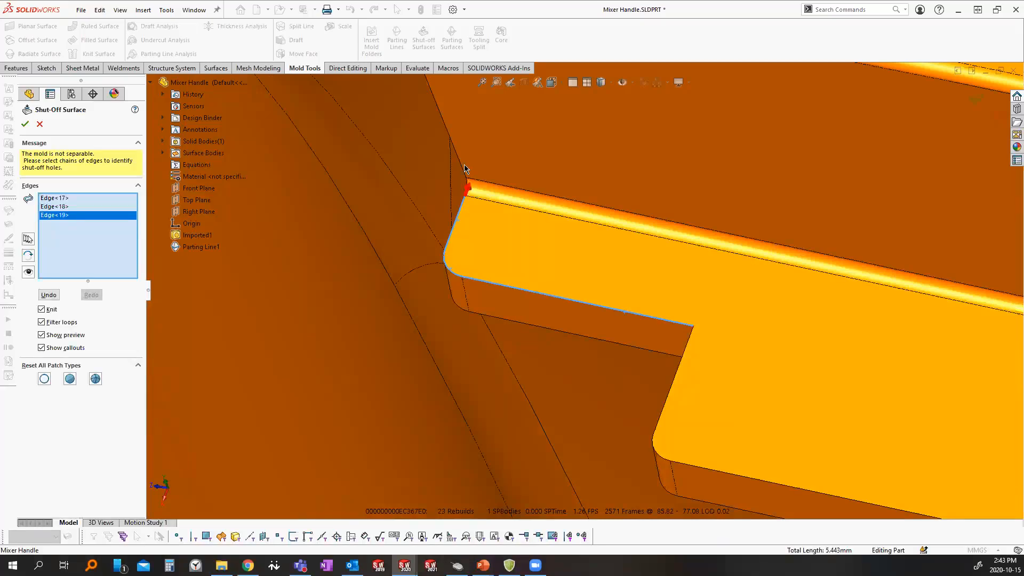
pyautogui.click(461, 164)
pyautogui.click(467, 188)
pyautogui.scroll(1, 455, 124)
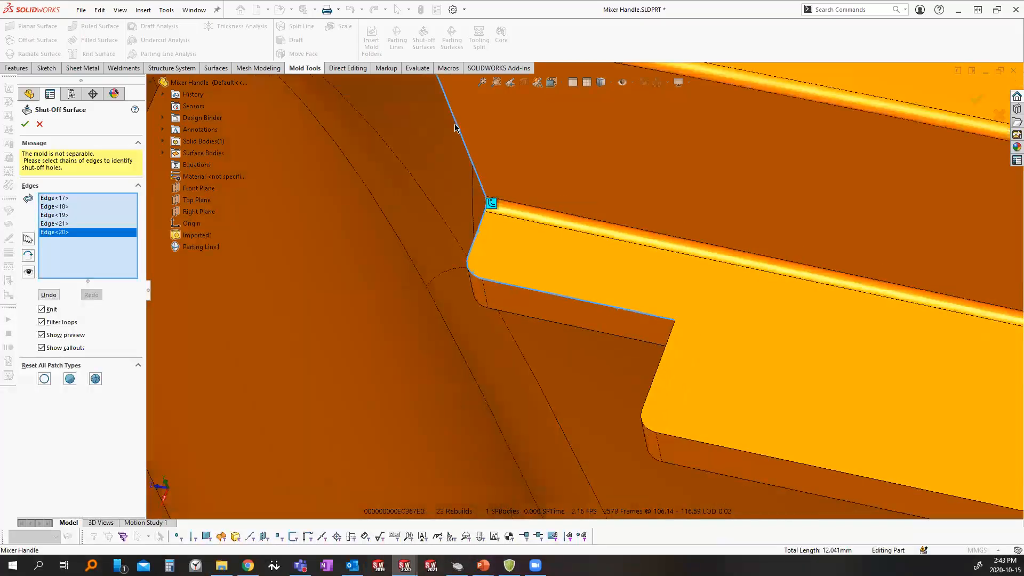
# Extend the shut-off chain along the side wall's edge, around the rounded corner and across the opening's end wall to the second corner
pyautogui.scroll(2, 524, 241)
pyautogui.click(523, 225)
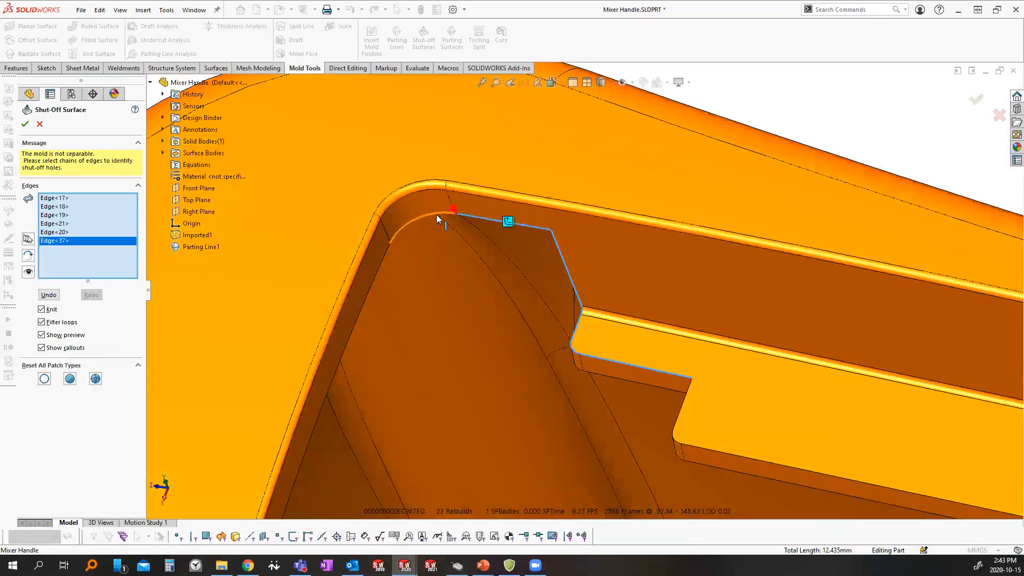
pyautogui.click(432, 216)
pyautogui.click(380, 267)
pyautogui.scroll(3, 397, 265)
pyautogui.moveTo(416, 258); pyautogui.dragTo(278, 305, button='middle')
pyautogui.scroll(-3, 386, 357)
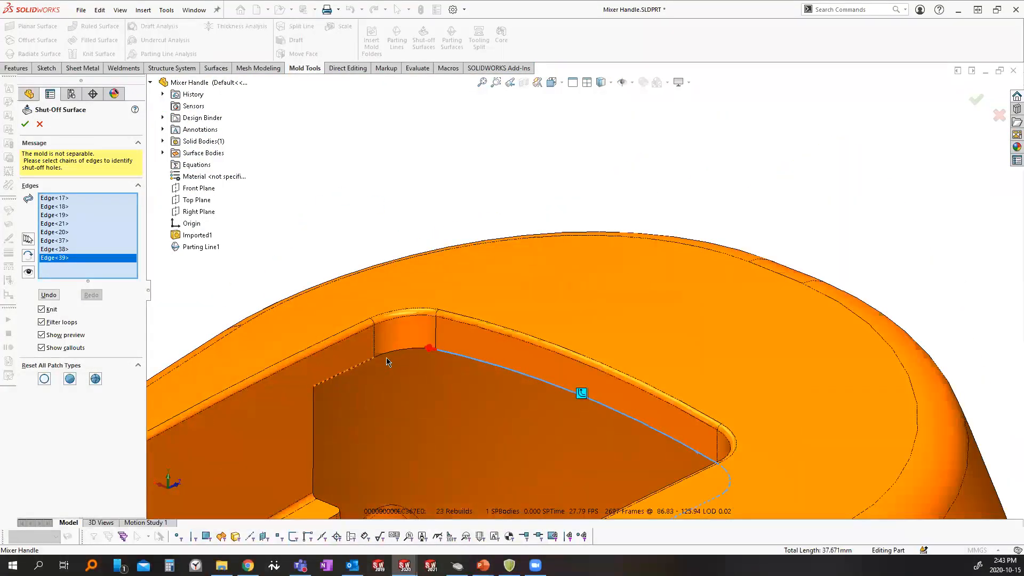
pyautogui.click(392, 352)
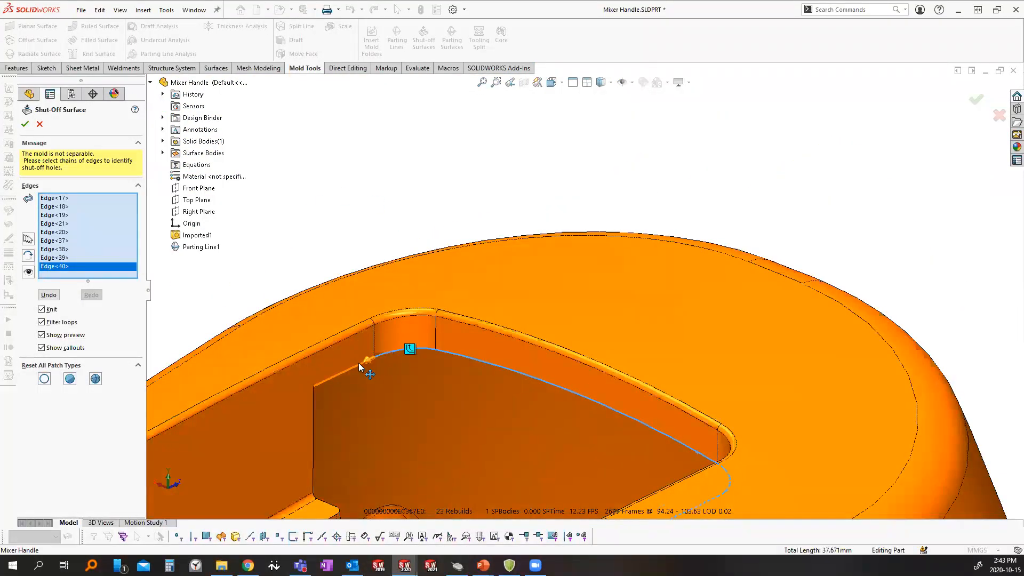
# Continue the shut-off chain along the opposite wall and its slanted edge, and around the rounded end of the second ledge
pyautogui.click(320, 383)
pyautogui.click(313, 396)
pyautogui.moveTo(314, 396); pyautogui.dragTo(564, 309, button='middle')
pyautogui.scroll(-4, 560, 288)
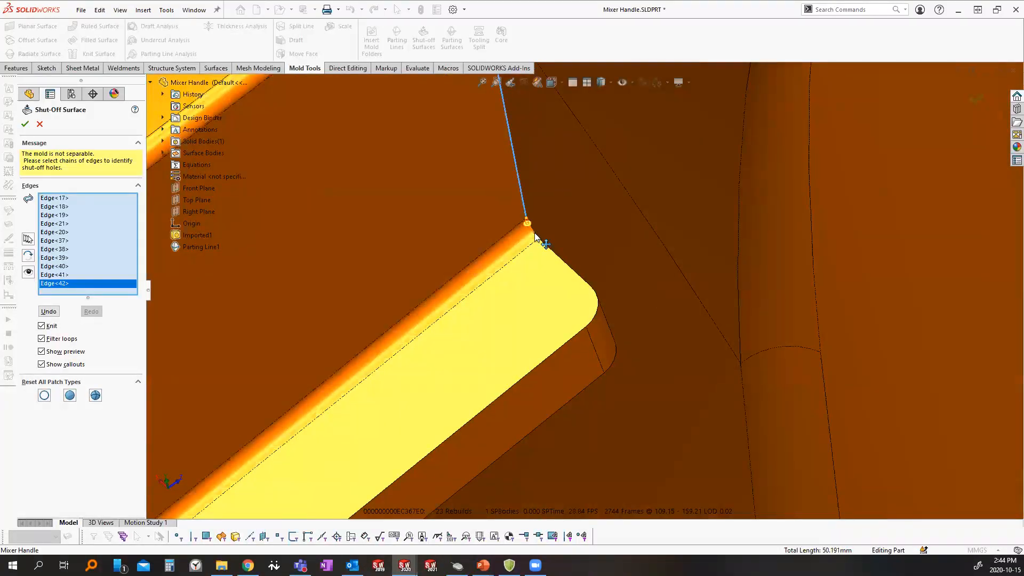
pyautogui.scroll(-1, 553, 260)
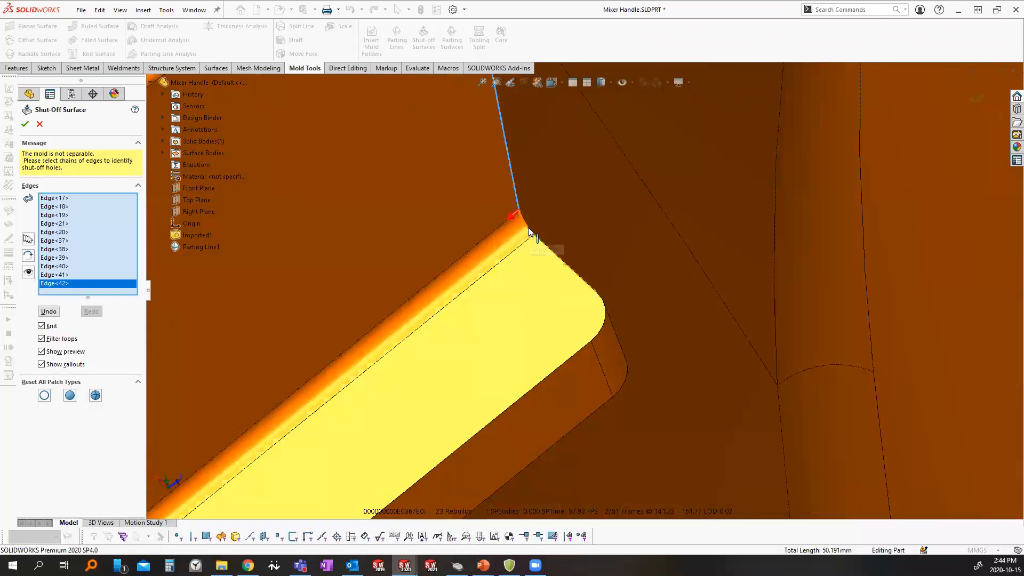
pyautogui.click(558, 262)
pyautogui.click(567, 266)
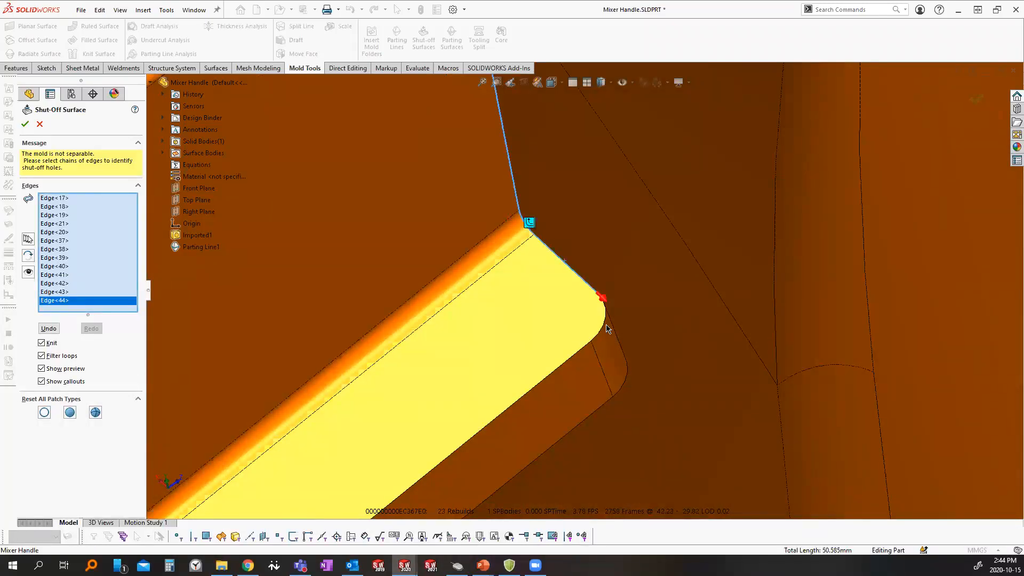
pyautogui.click(603, 327)
pyautogui.click(571, 361)
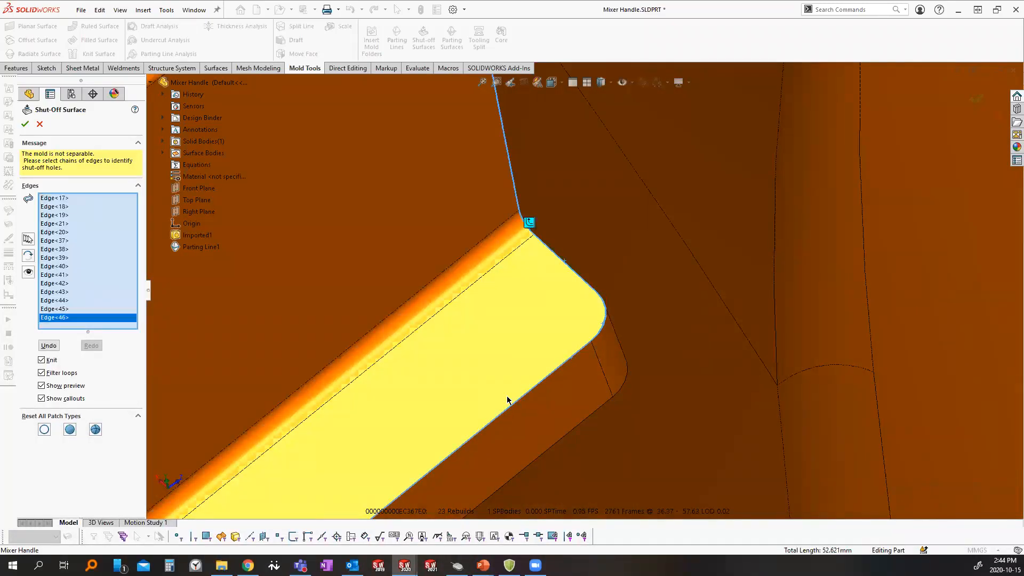
# Add the second ledge's step, rounded corner, long edge and far end edge to the shut-off chain
pyautogui.scroll(3, 512, 402)
pyautogui.click(515, 410)
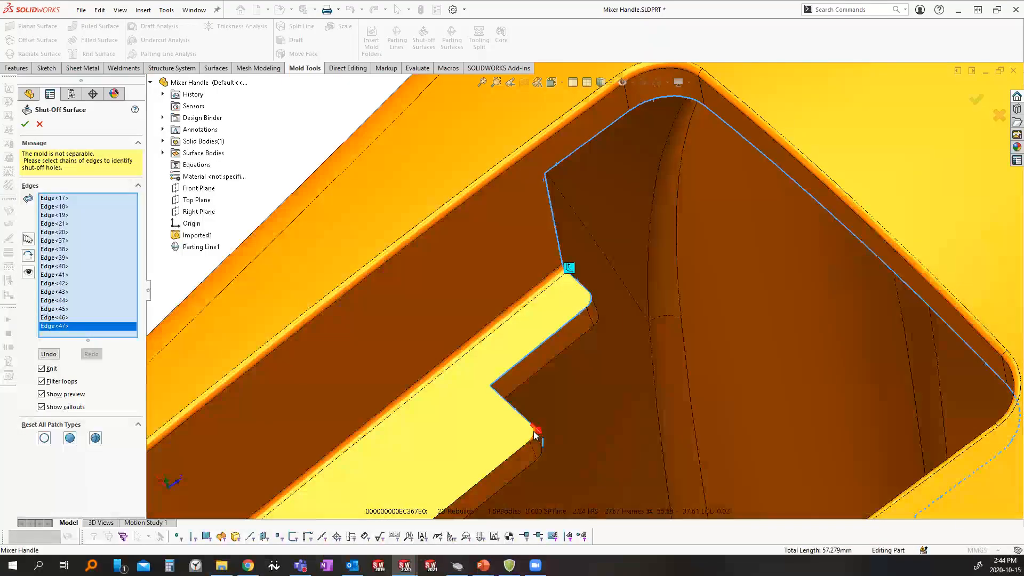
pyautogui.click(533, 440)
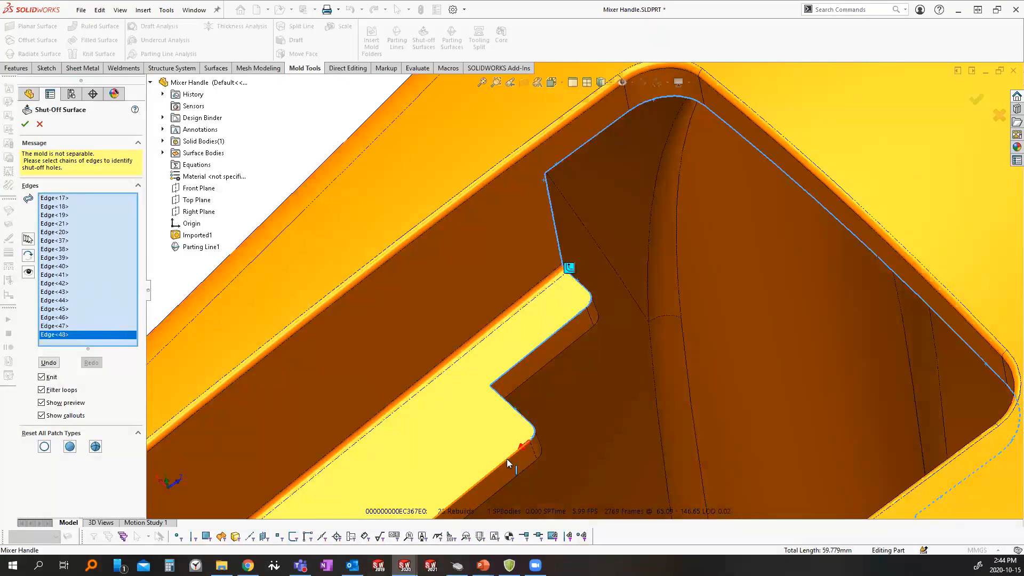
pyautogui.click(507, 460)
pyautogui.scroll(5, 449, 480)
pyautogui.scroll(-4, 454, 419)
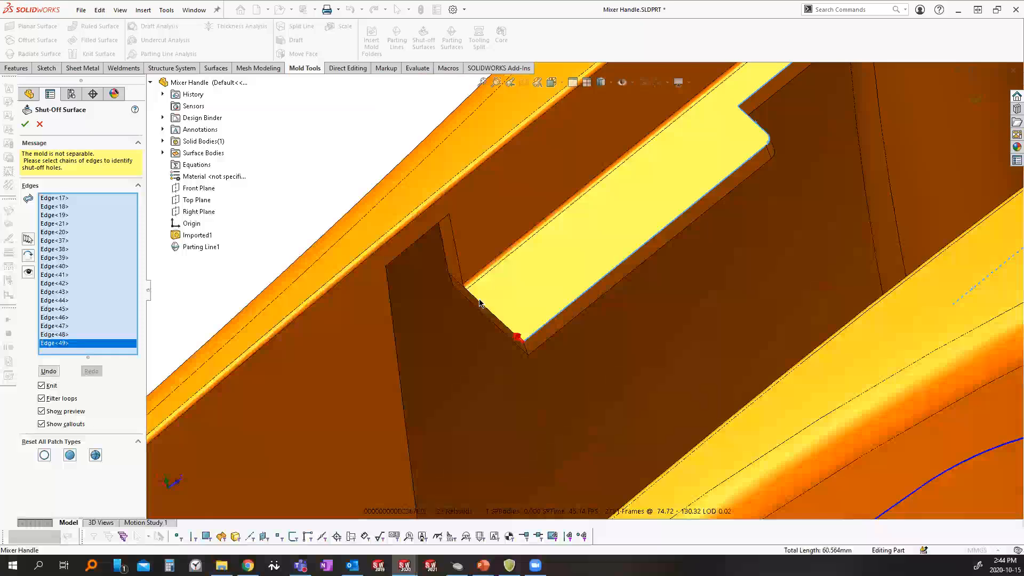
pyautogui.click(479, 303)
# Extend the shut-off chain from the second ledge's far end up the slanted edge and along the side wall toward the opening's curved end
pyautogui.scroll(-4, 479, 299)
pyautogui.click(478, 293)
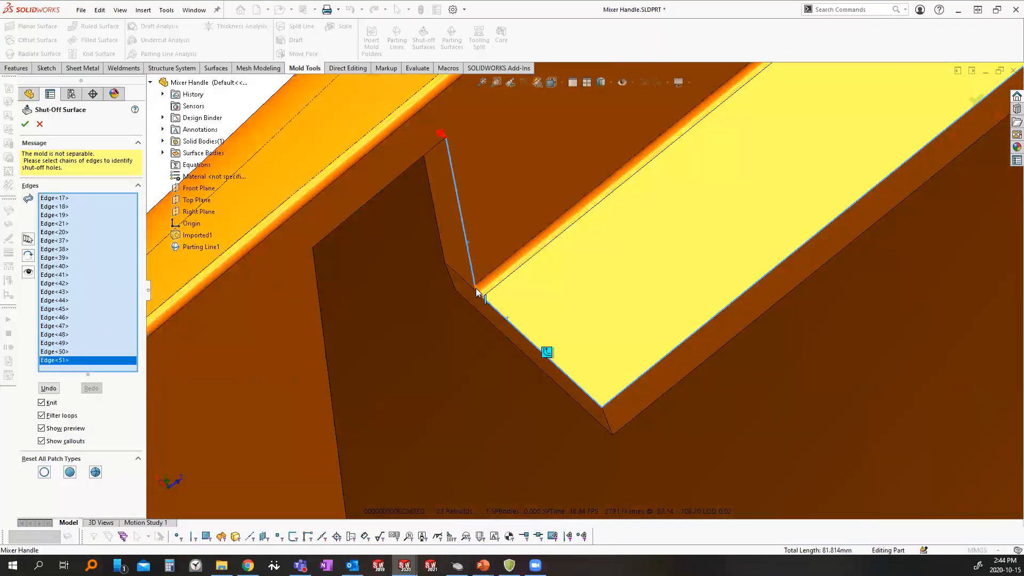
pyautogui.click(478, 295)
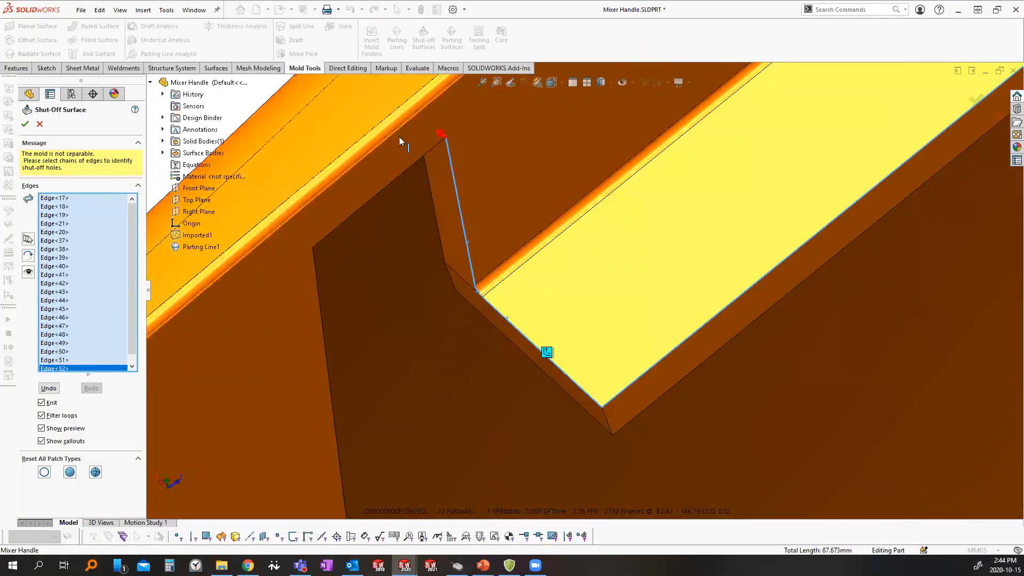
pyautogui.click(405, 171)
pyautogui.scroll(7, 454, 227)
pyautogui.moveTo(548, 229)
pyautogui.mouseDown(button='middle')
pyautogui.moveTo(457, 96)
pyautogui.moveTo(528, 238)
pyautogui.moveTo(542, 249)
pyautogui.moveTo(590, 251)
pyautogui.moveTo(478, 246)
pyautogui.moveTo(321, 289)
pyautogui.moveTo(256, 276)
pyautogui.mouseUp(button='middle')
pyautogui.scroll(-4, 542, 250)
pyautogui.click(478, 246)
pyautogui.click(256, 277)
# Continue the shut-off chain across the opening's curved end and back along the opposite side wall's angled edges to the first ledge
pyautogui.moveTo(239, 283); pyautogui.dragTo(208, 134, button='middle')
pyautogui.moveTo(292, 208); pyautogui.dragTo(320, 373, button='middle')
pyautogui.scroll(-2, 386, 374)
pyautogui.click(438, 368)
pyautogui.click(319, 373)
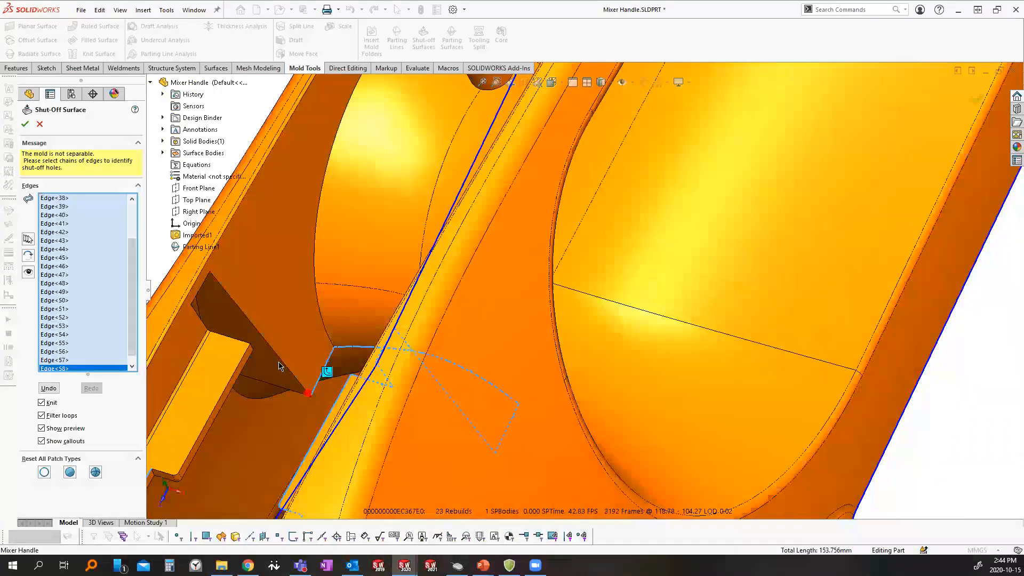
pyautogui.click(230, 308)
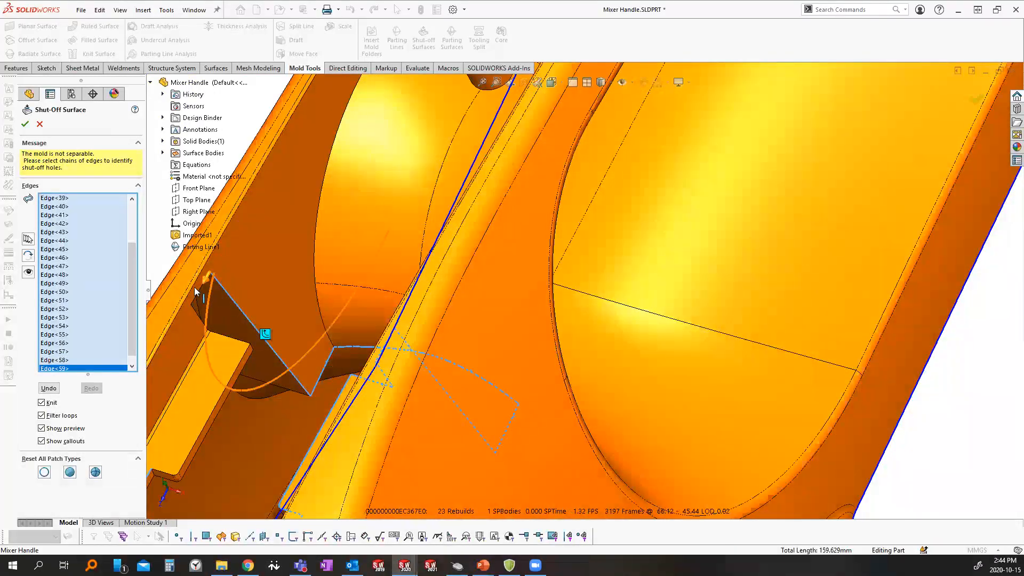
pyautogui.click(199, 295)
pyautogui.click(198, 318)
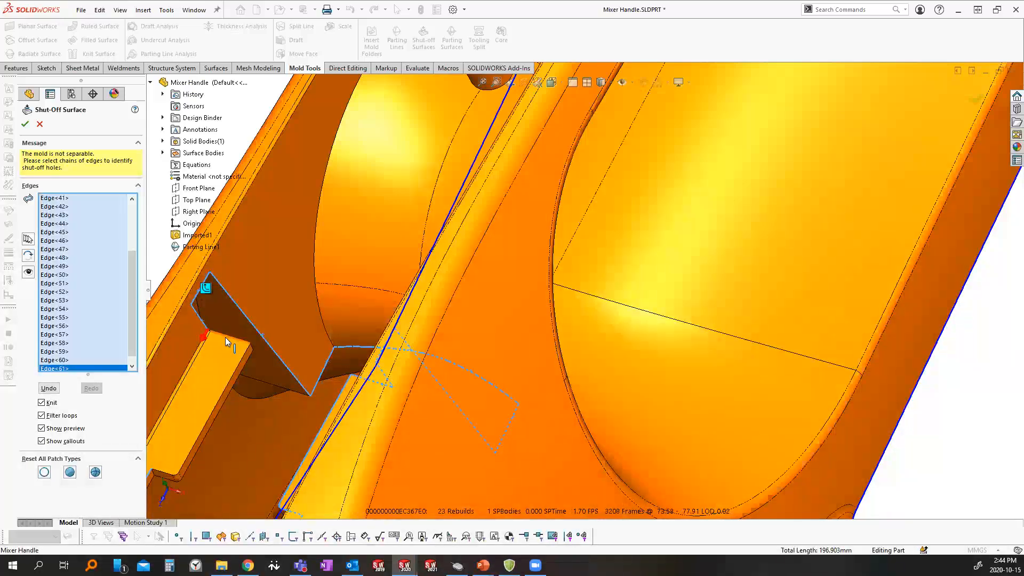
# Close the larger opening's shut-off loop along the first ledge's far end, long edge, step and rounded corner
pyautogui.scroll(-2, 227, 337)
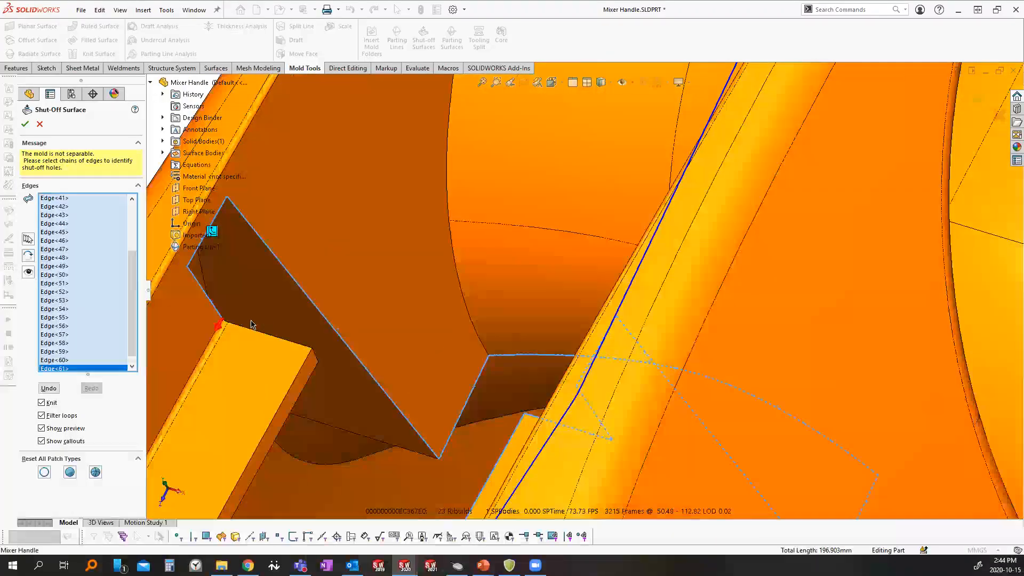
pyautogui.click(225, 322)
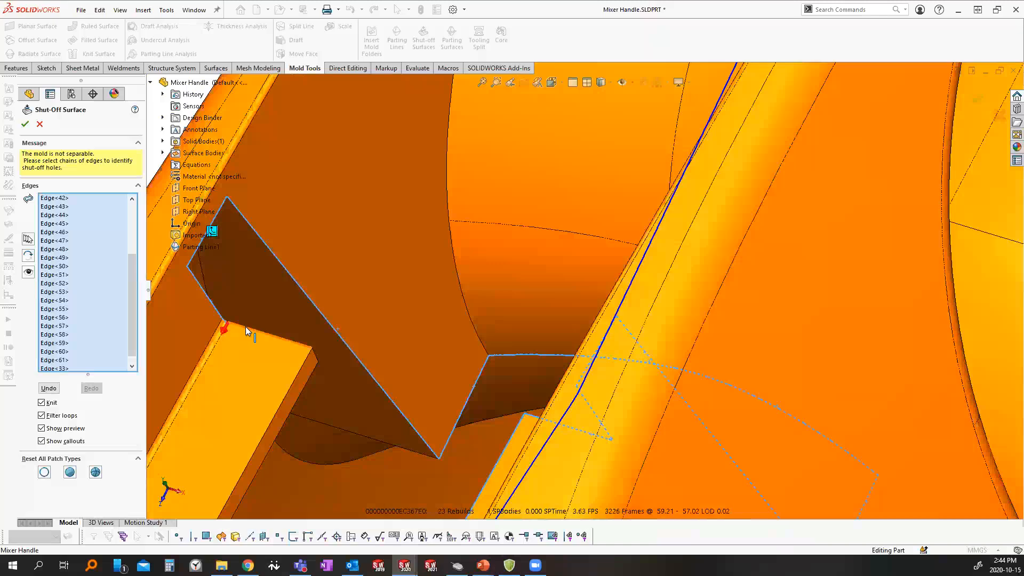
pyautogui.click(254, 332)
pyautogui.click(298, 374)
pyautogui.scroll(4, 318, 409)
pyautogui.scroll(-3, 383, 440)
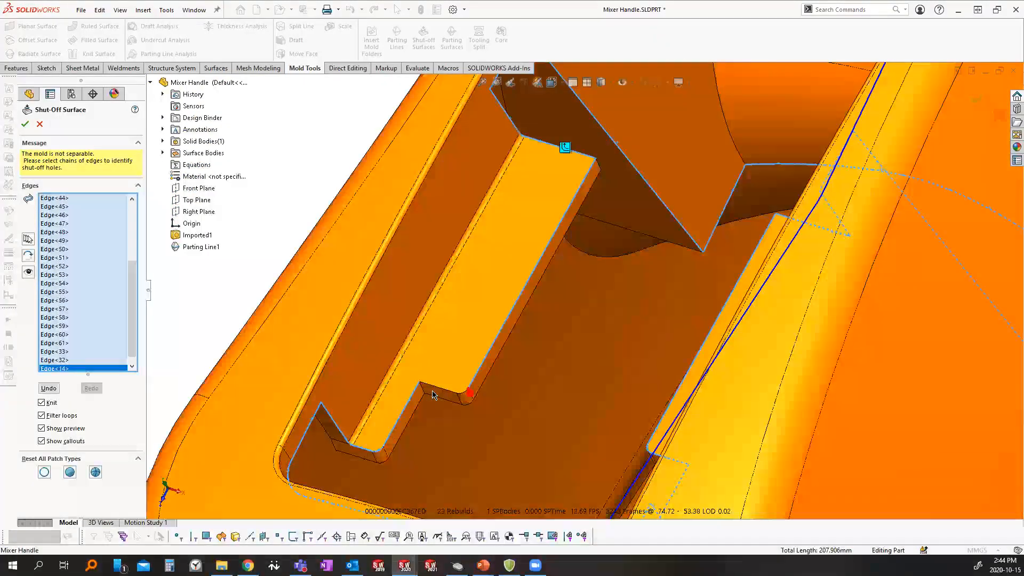
pyautogui.click(441, 393)
pyautogui.scroll(-2, 459, 391)
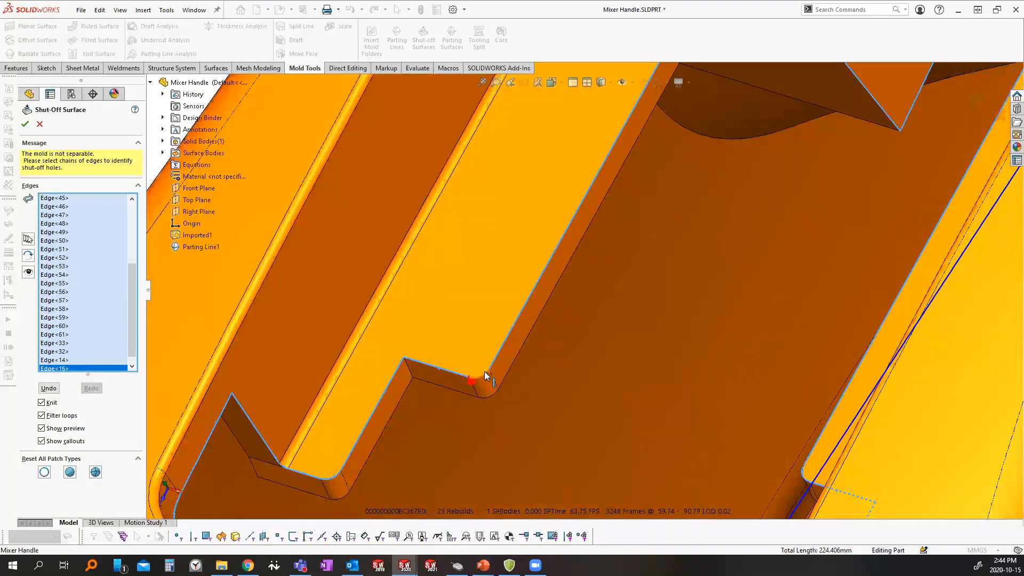
pyautogui.scroll(5, 573, 358)
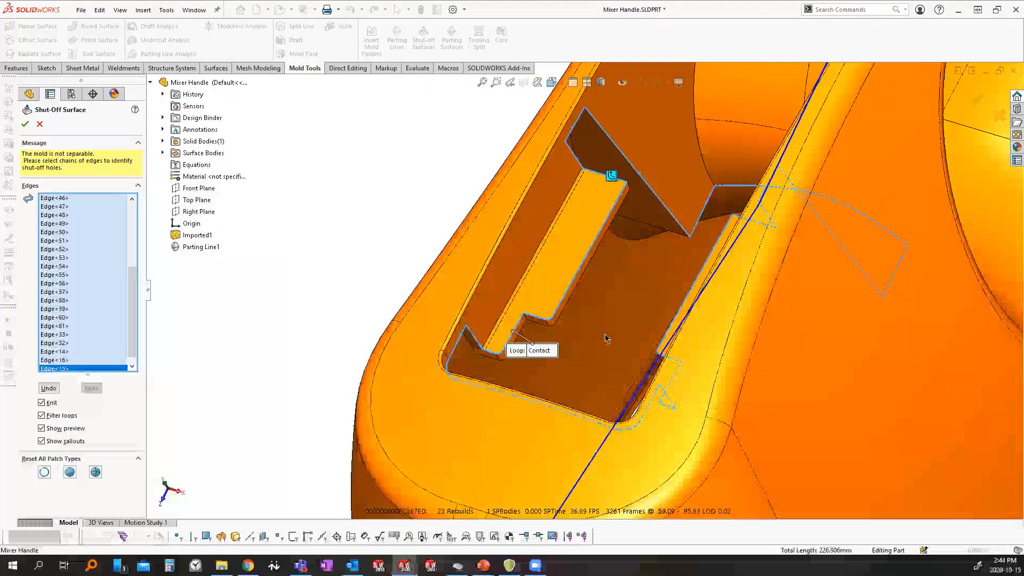
# Try the Tangent patch type on the larger opening's shut-off loop, and reset all patch types to No Fill
pyautogui.scroll(5, 708, 215)
pyautogui.moveTo(708, 215); pyautogui.dragTo(700, 294, button='middle')
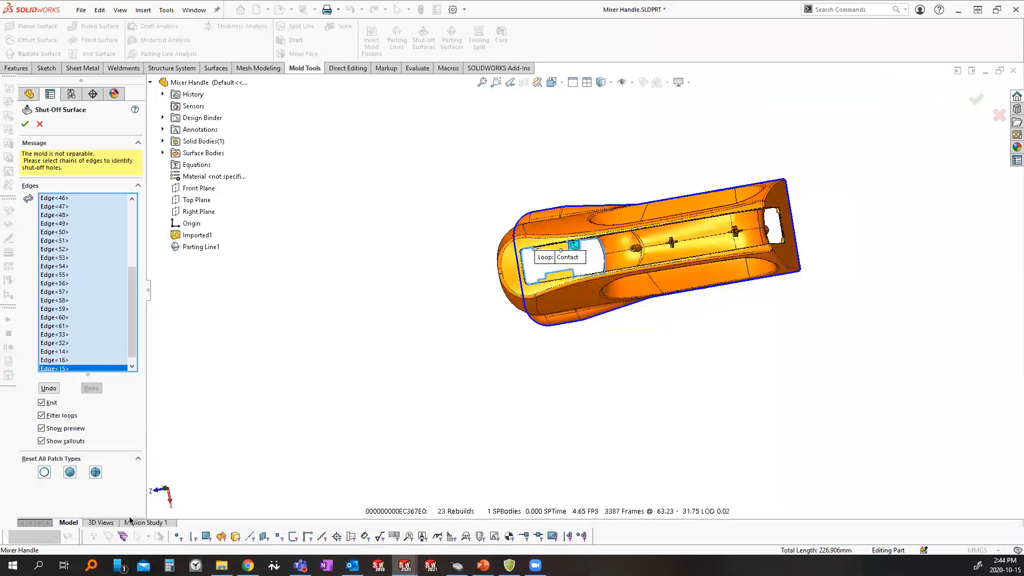
pyautogui.click(96, 471)
pyautogui.scroll(-5, 714, 248)
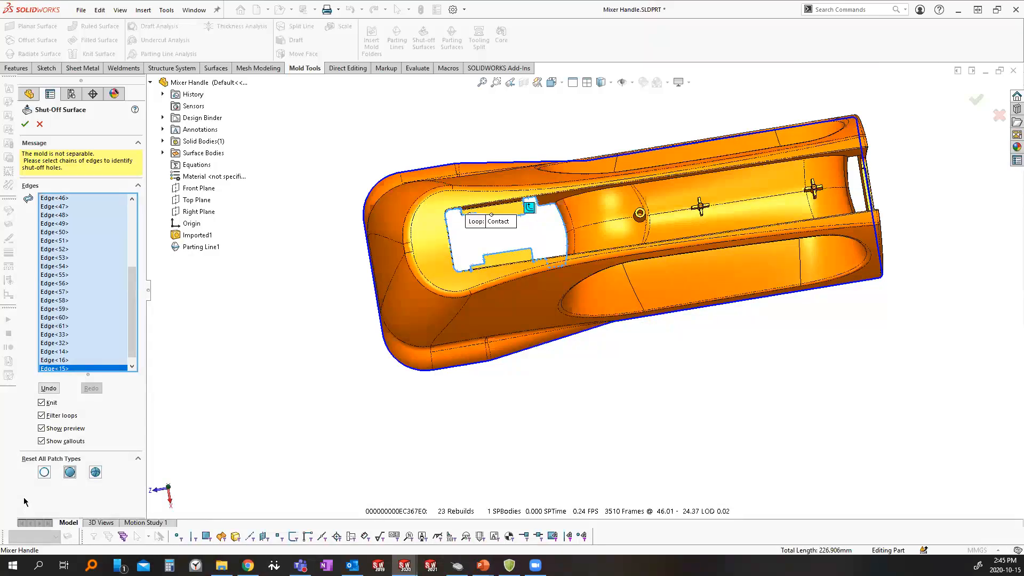
pyautogui.moveTo(662, 295); pyautogui.dragTo(633, 248, button='middle')
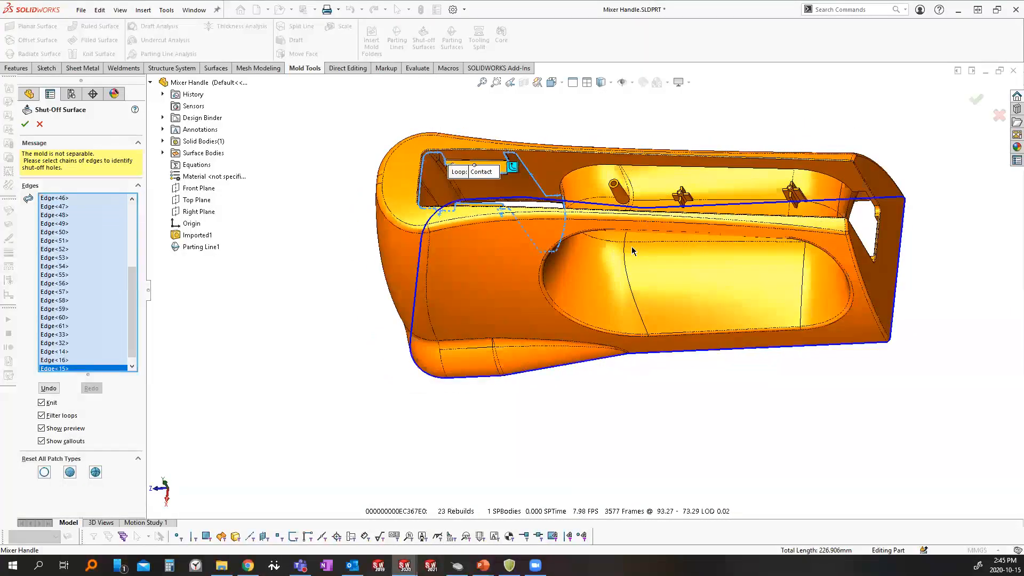
pyautogui.click(44, 472)
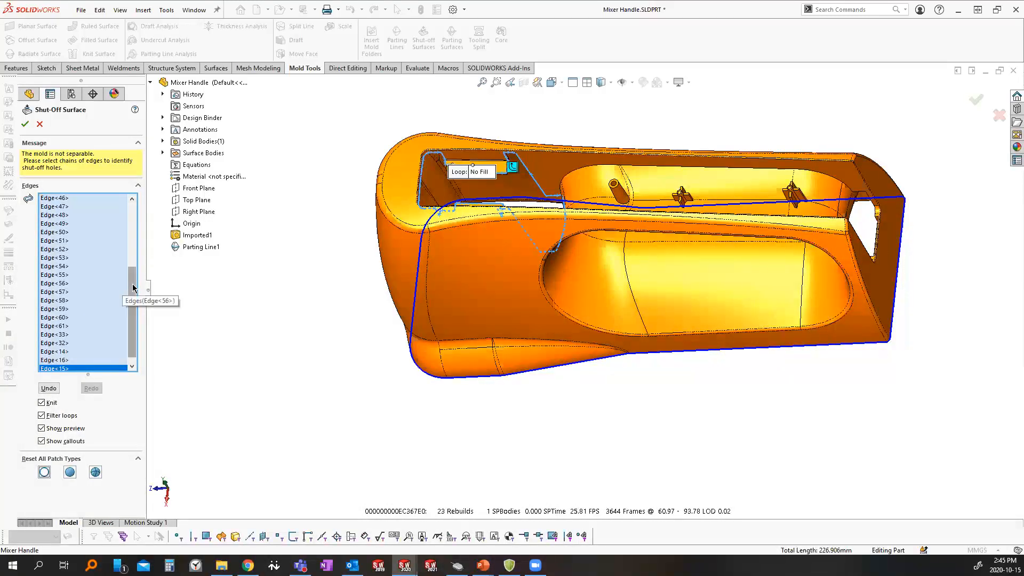
# Select the small opening's shut-off edges along one side wall, its curved inner edge and the opposite side up to the rounded corner
pyautogui.click(64, 207)
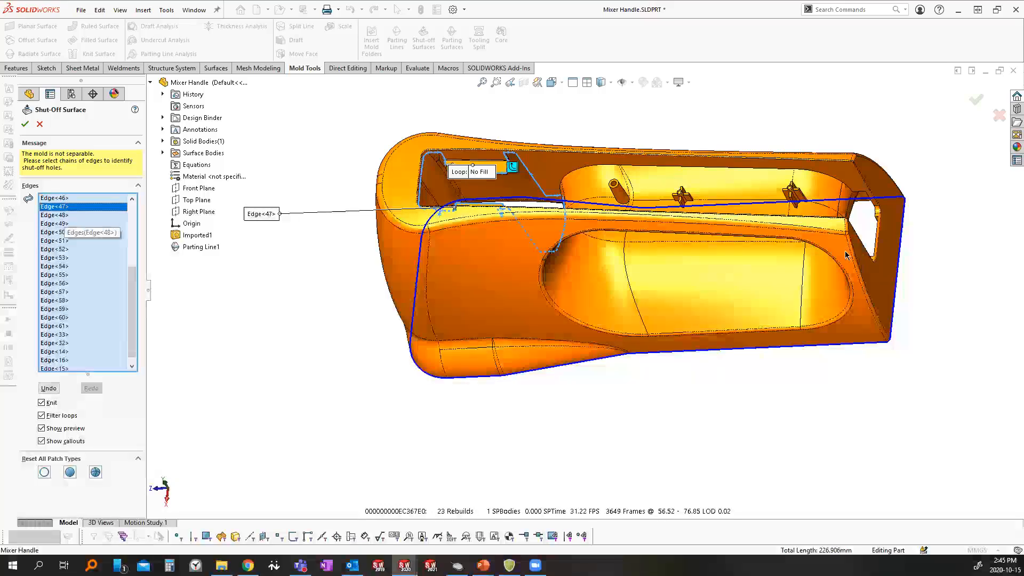
pyautogui.scroll(-10, 569, 204)
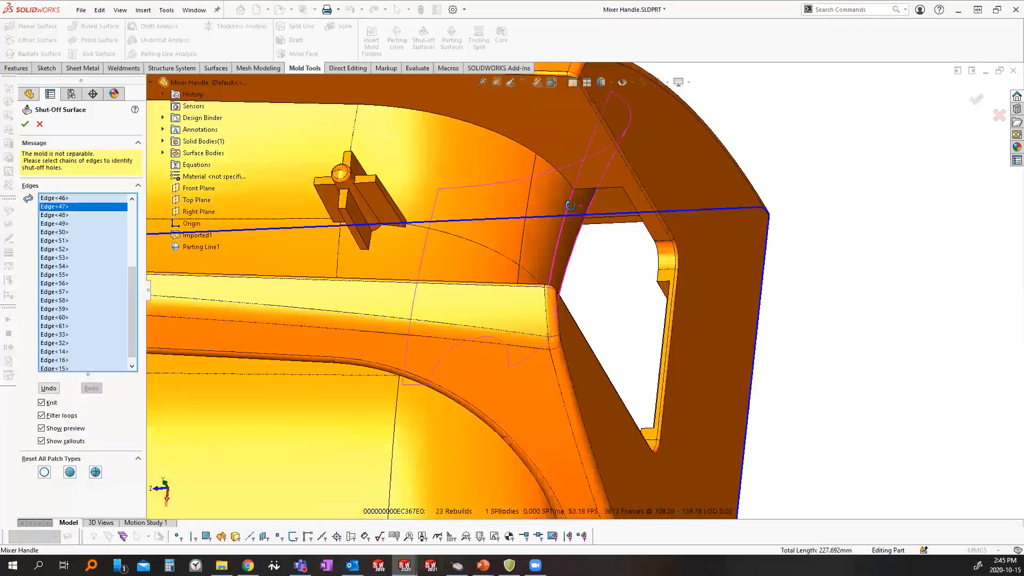
pyautogui.moveTo(570, 205); pyautogui.dragTo(592, 189, button='middle')
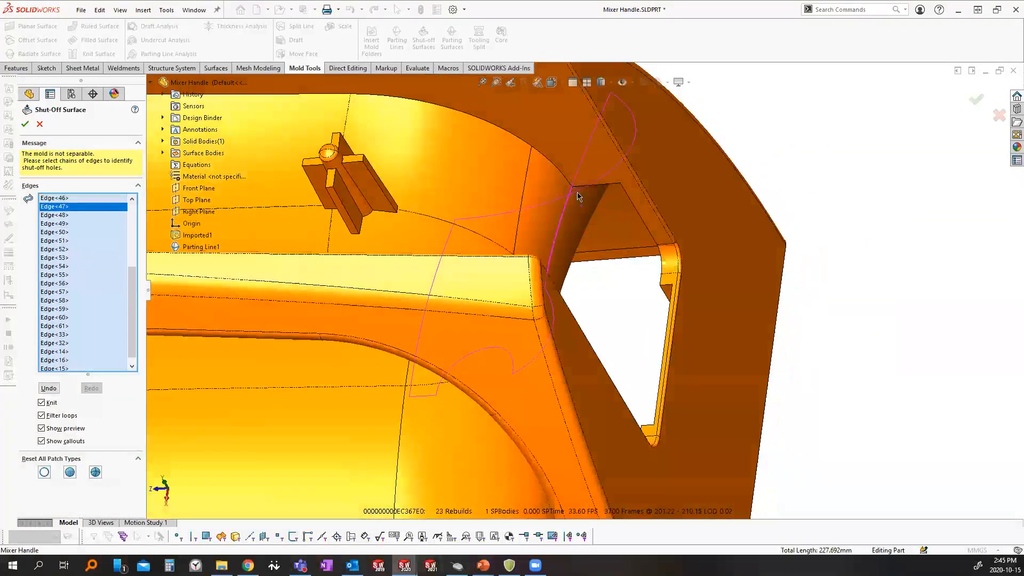
pyautogui.click(603, 184)
pyautogui.click(570, 199)
pyautogui.moveTo(569, 198); pyautogui.dragTo(514, 376, button='middle')
pyautogui.click(503, 362)
pyautogui.click(510, 456)
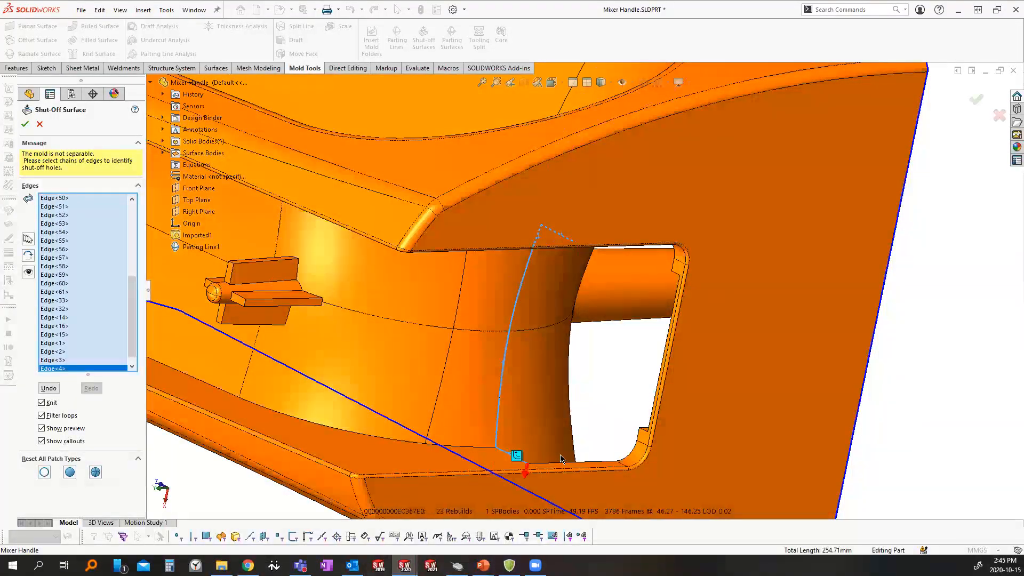
pyautogui.click(589, 463)
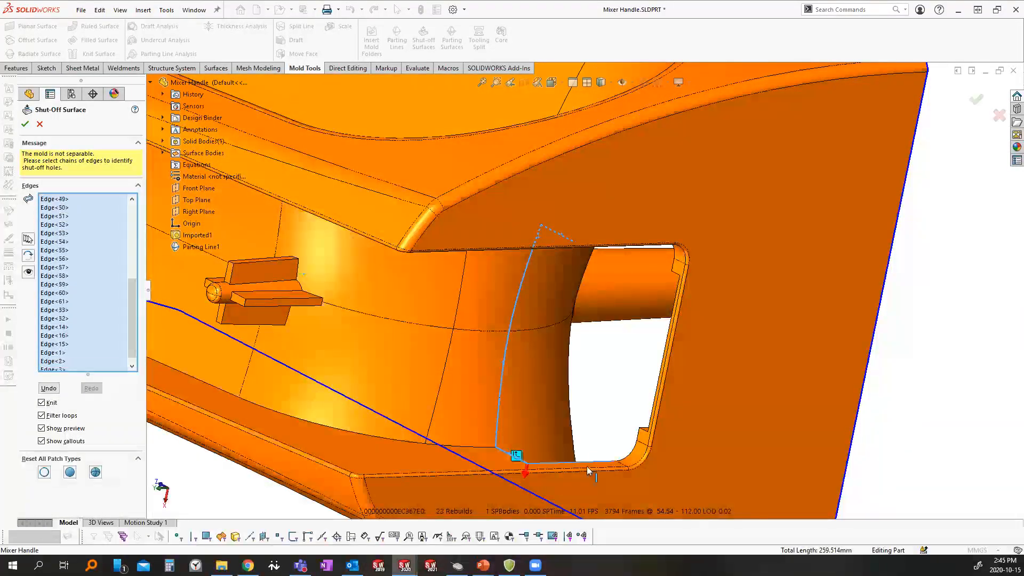
pyautogui.click(635, 453)
# Continue the small opening's shut-off chain around the rounded corner and along the notched outer edge
pyautogui.moveTo(636, 451); pyautogui.dragTo(587, 374, button='middle')
pyautogui.scroll(-5, 554, 344)
pyautogui.click(555, 344)
pyautogui.click(544, 368)
pyautogui.moveTo(548, 366); pyautogui.dragTo(596, 311, button='middle')
pyautogui.click(596, 311)
pyautogui.scroll(5, 622, 245)
pyautogui.moveTo(622, 245); pyautogui.dragTo(673, 171, button='middle')
pyautogui.click(674, 171)
pyautogui.scroll(-5, 673, 170)
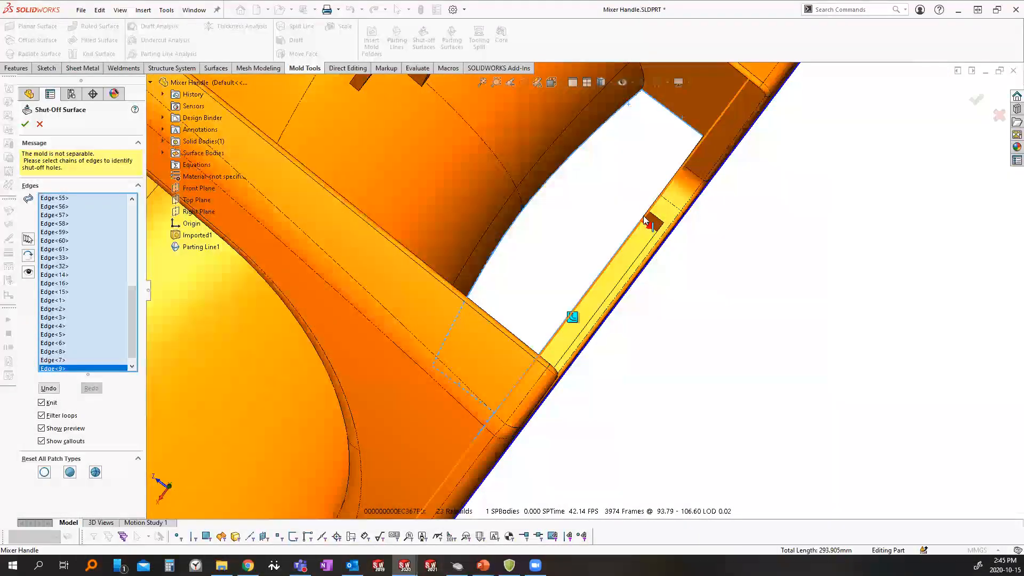
# Close the small opening's shut-off loop at its remaining rounded corner, and create the shut-off surface with all patches set to No Fill
pyautogui.click(666, 191)
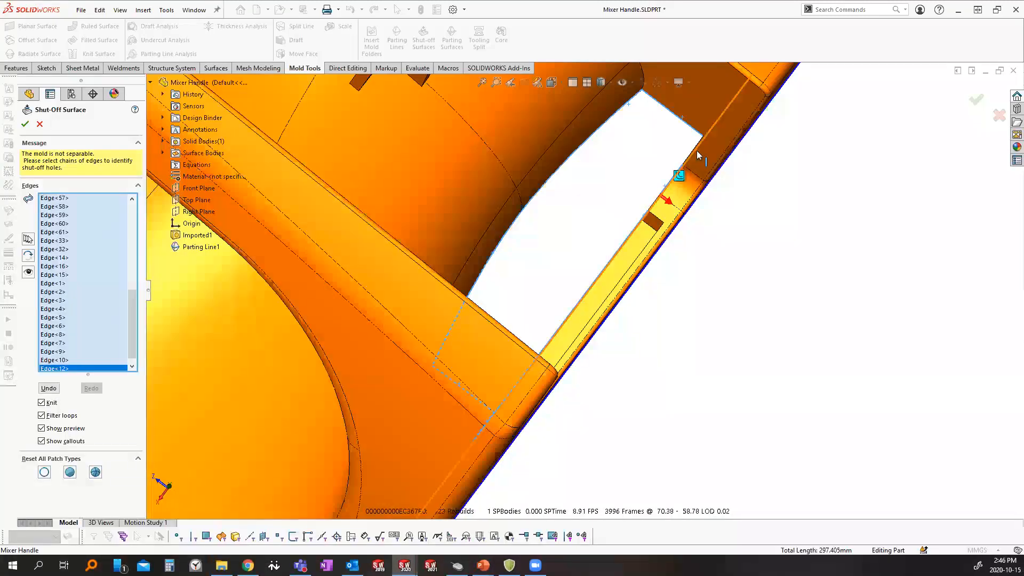
pyautogui.click(667, 169)
pyautogui.scroll(-5, 669, 198)
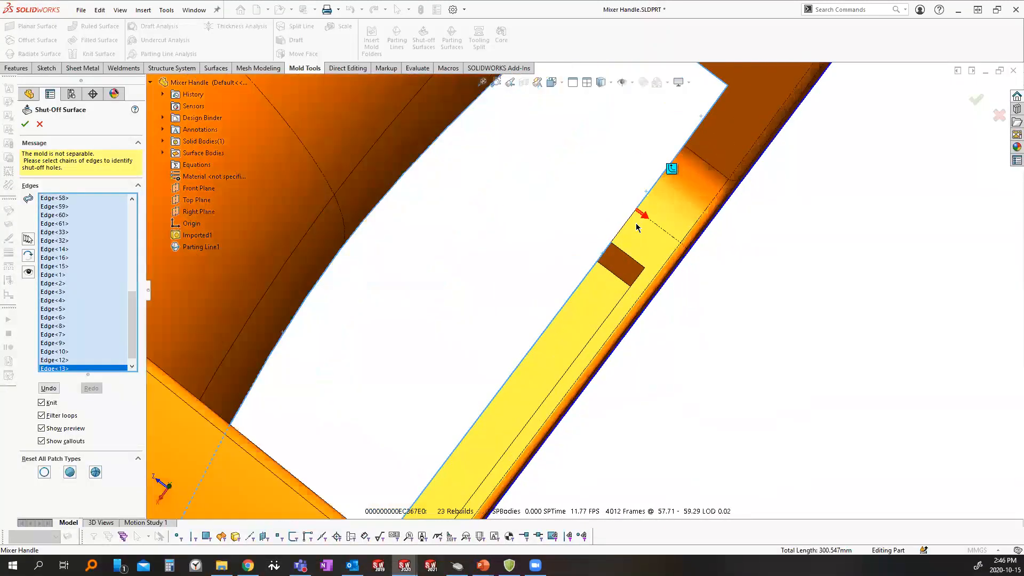
pyautogui.click(624, 223)
pyautogui.scroll(10, 608, 245)
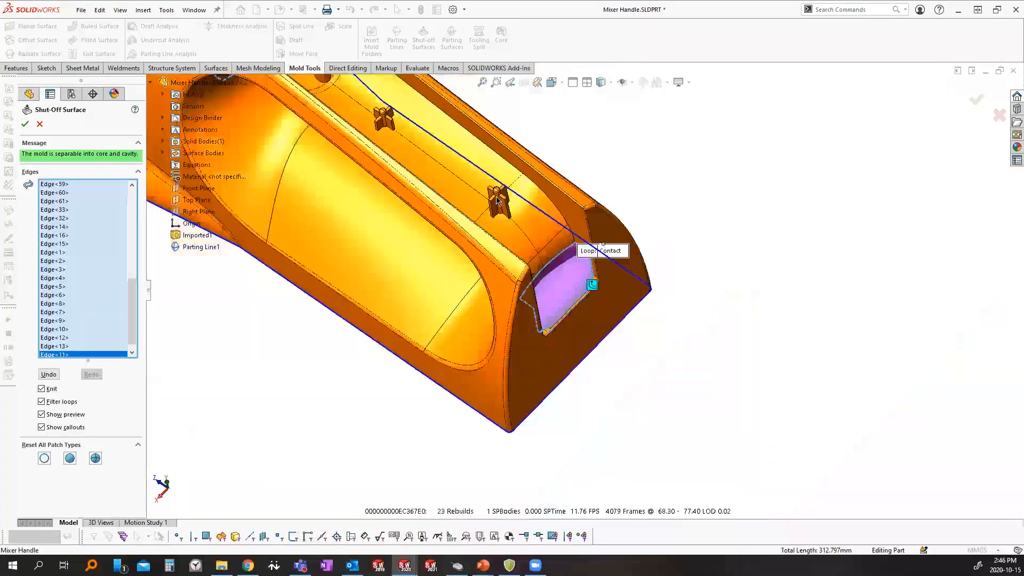
pyautogui.scroll(5, 497, 201)
pyautogui.moveTo(499, 144); pyautogui.dragTo(32, 453, button='middle')
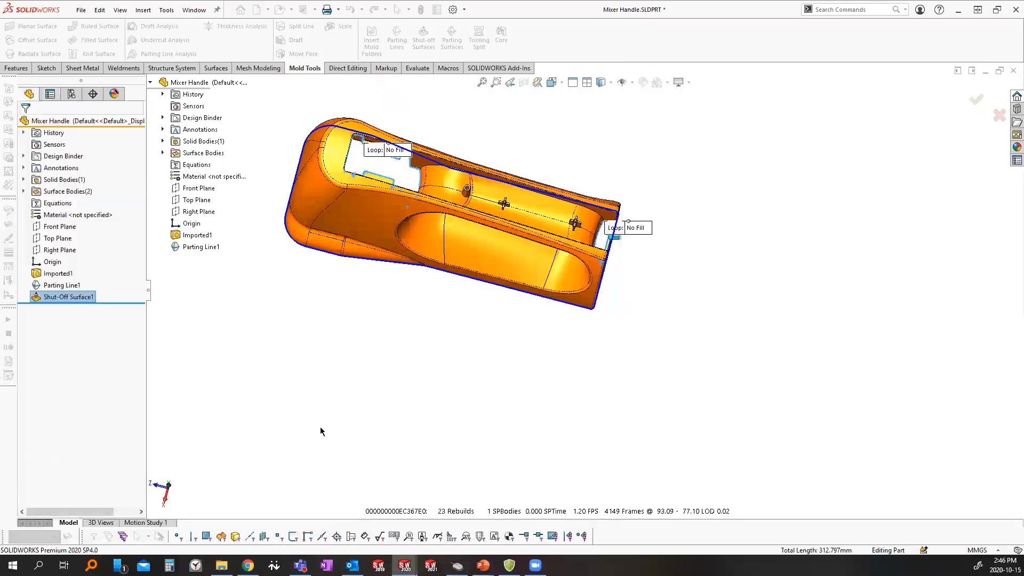
# Examine the cavity and core surface bodies and highlight the shut-off surface feature around the larger opening
pyautogui.click(23, 191)
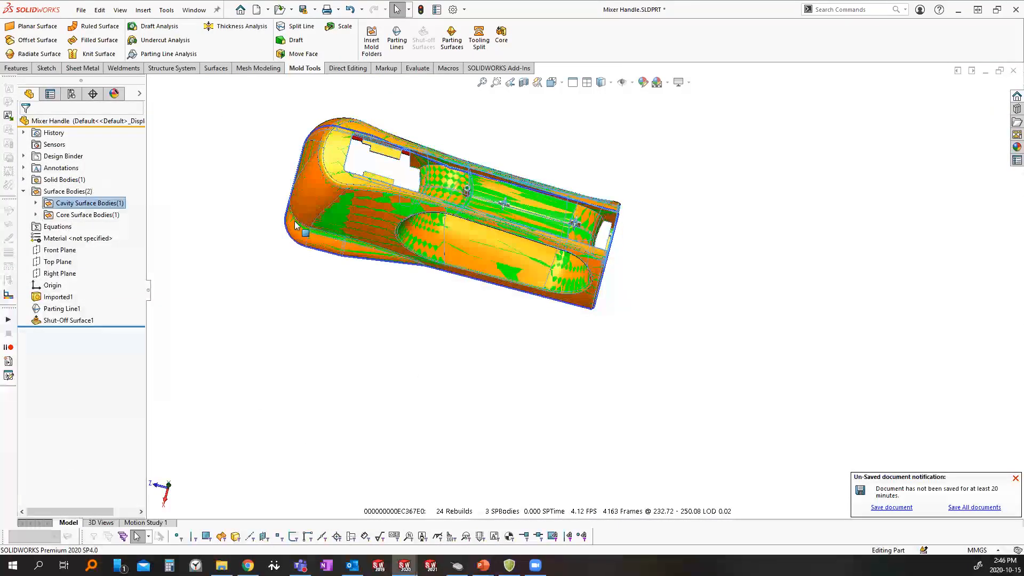
pyautogui.click(226, 343)
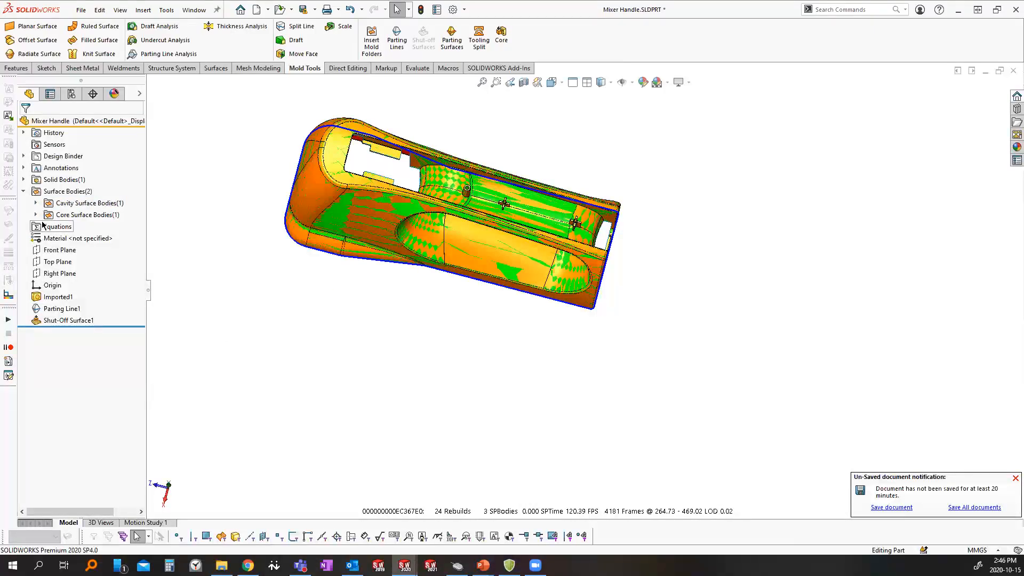
pyautogui.click(64, 320)
pyautogui.scroll(-2, 422, 189)
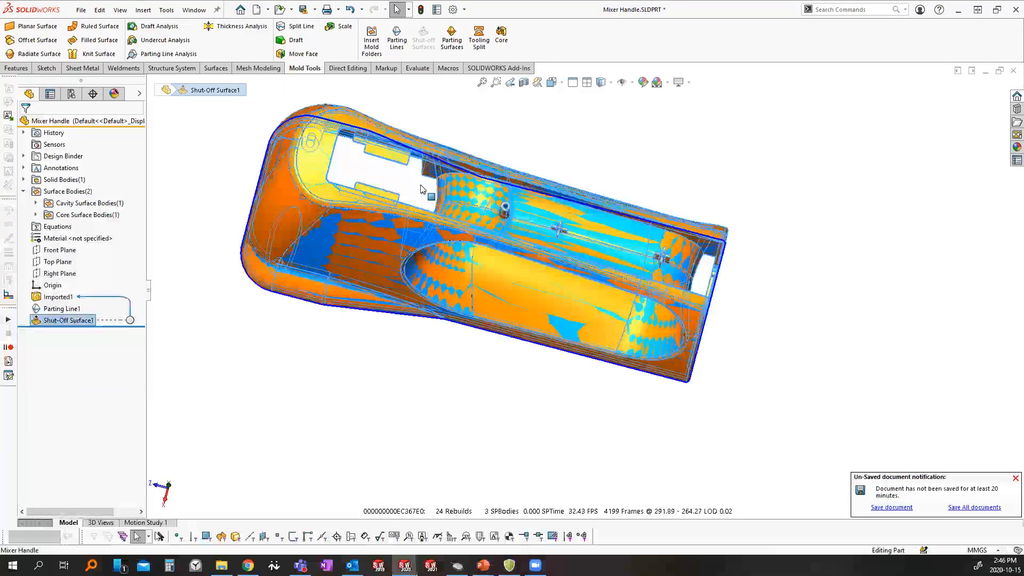
pyautogui.scroll(-5, 422, 190)
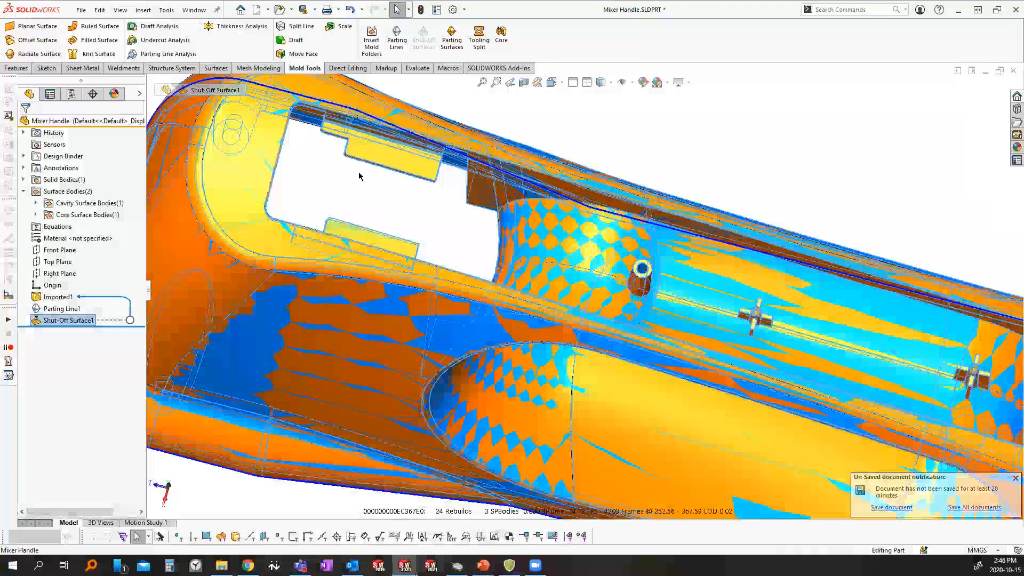
pyautogui.click(367, 187)
pyautogui.scroll(4, 649, 336)
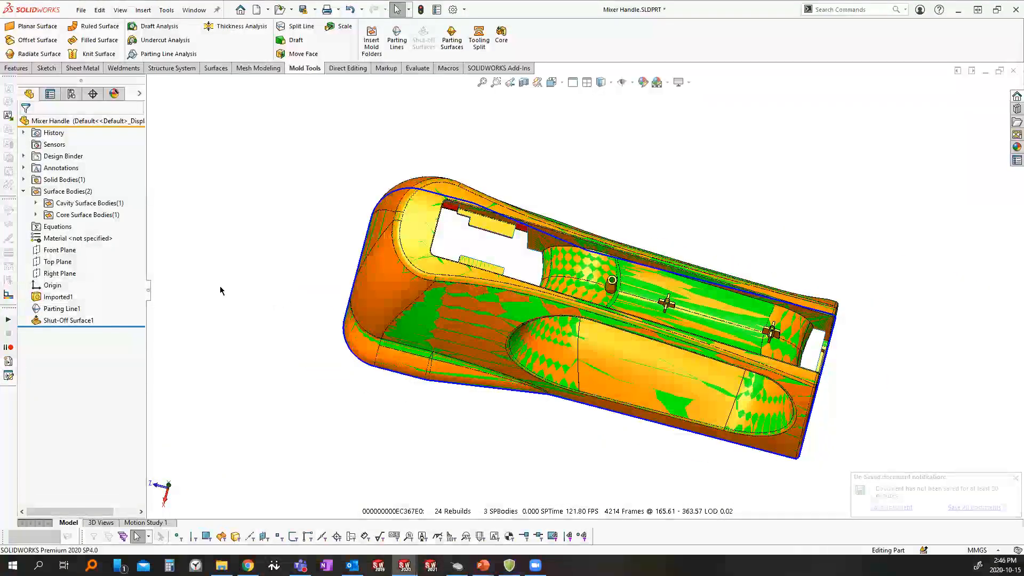
# Isolate the handle's solid body and inspect the small opening at its end
pyautogui.click(23, 179)
pyautogui.click(71, 192)
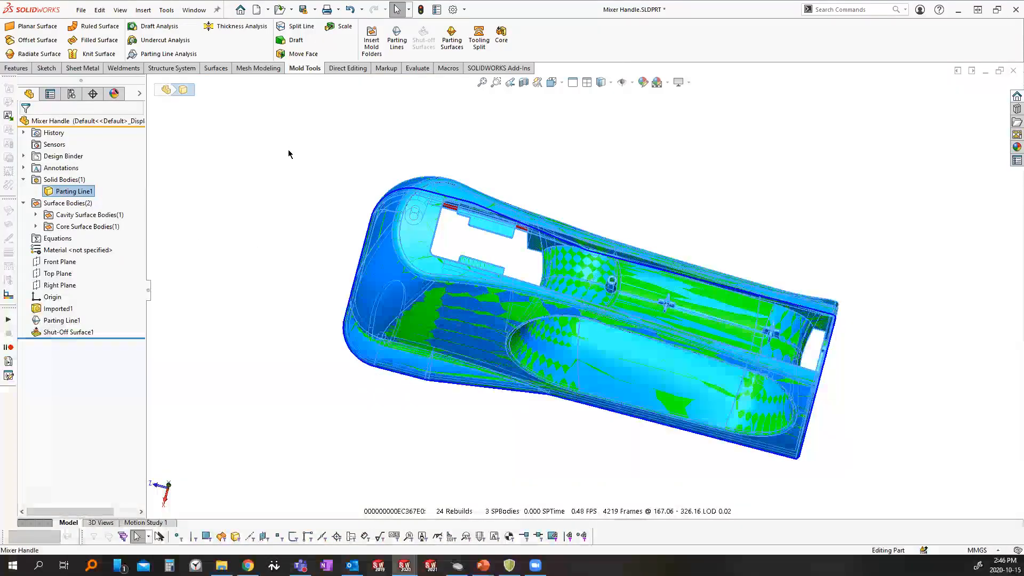
pyautogui.moveTo(288, 151); pyautogui.dragTo(294, 183, button='right')
pyautogui.scroll(3, 766, 315)
pyautogui.moveTo(766, 315); pyautogui.dragTo(704, 314, button='middle')
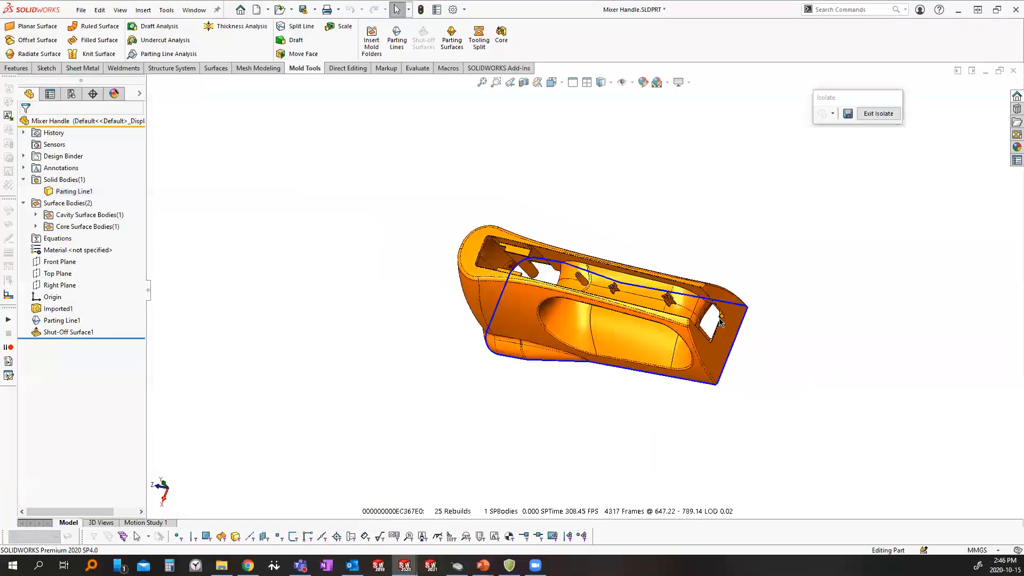
pyautogui.scroll(-8, 704, 323)
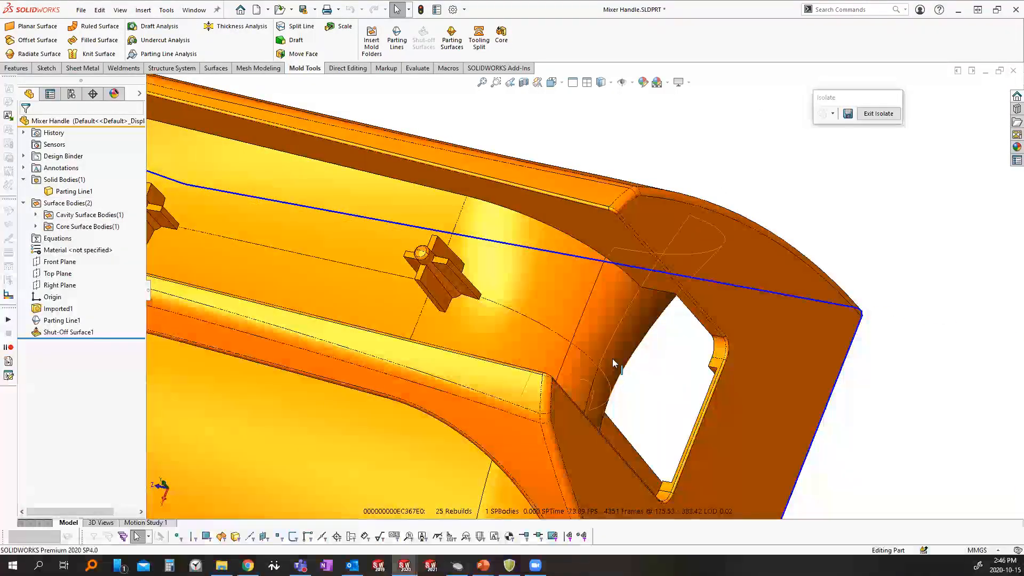
pyautogui.moveTo(605, 337); pyautogui.dragTo(601, 305, button='middle')
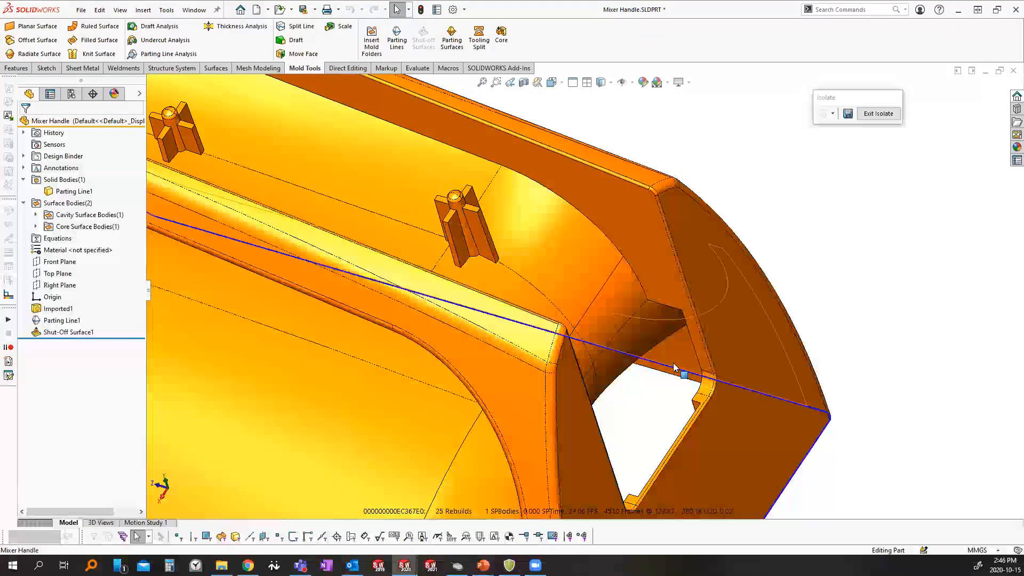
pyautogui.scroll(2, 672, 366)
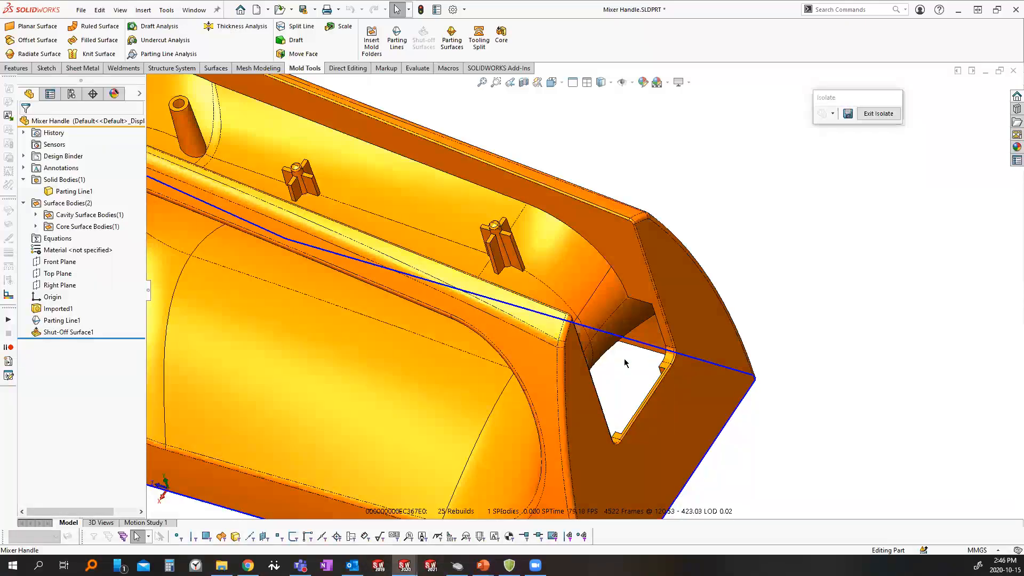
pyautogui.scroll(-2, 626, 361)
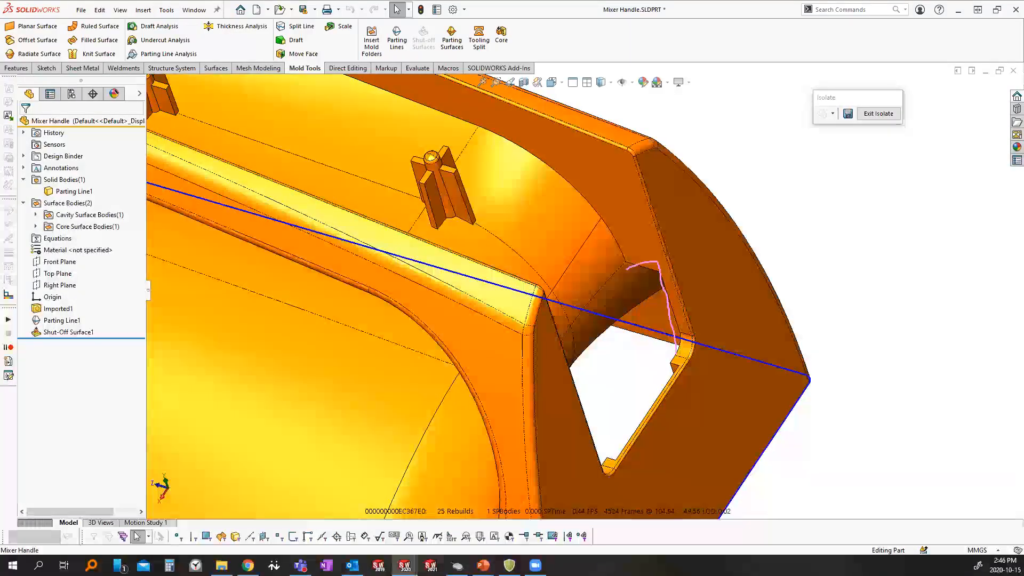
pyautogui.moveTo(603, 265)
pyautogui.mouseDown()
pyautogui.moveTo(542, 347)
pyautogui.moveTo(576, 395)
pyautogui.mouseUp()
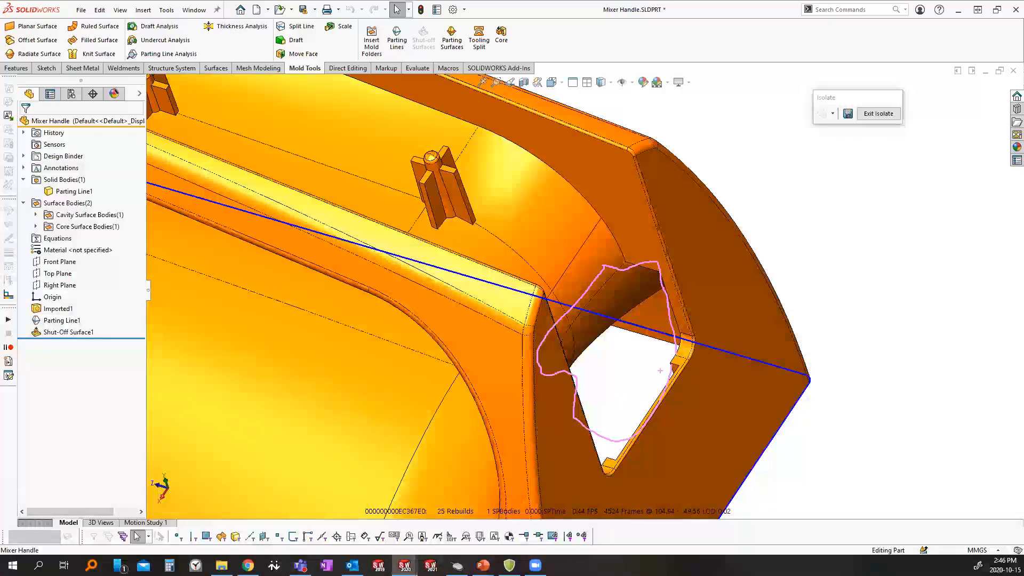
pyautogui.press('Escape')
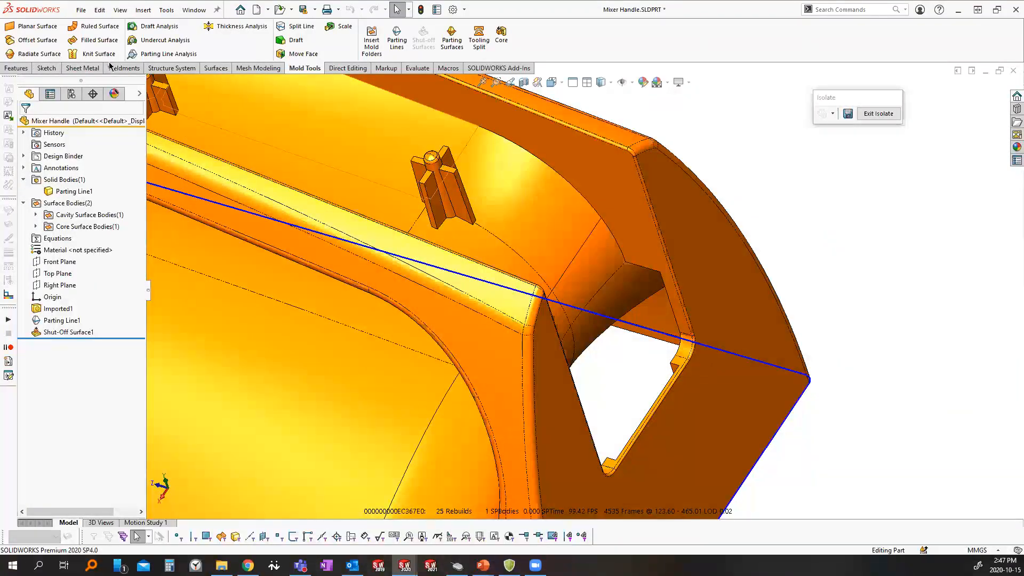
# Create a curve through reference points joining the two upper corner vertices across the open end of the handle
pyautogui.click(217, 69)
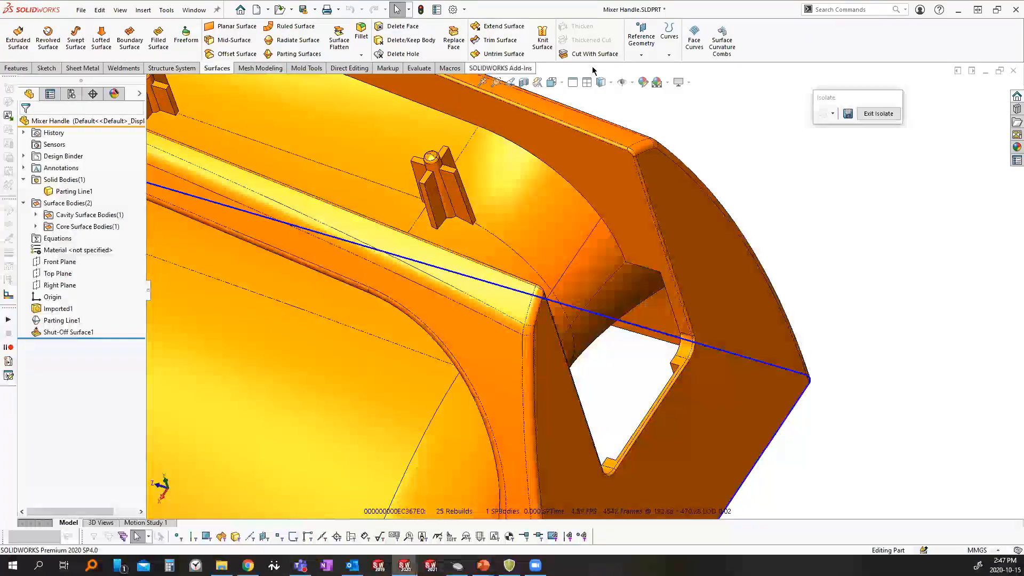
pyautogui.click(660, 275)
pyautogui.moveTo(661, 275); pyautogui.dragTo(447, 495, button='middle')
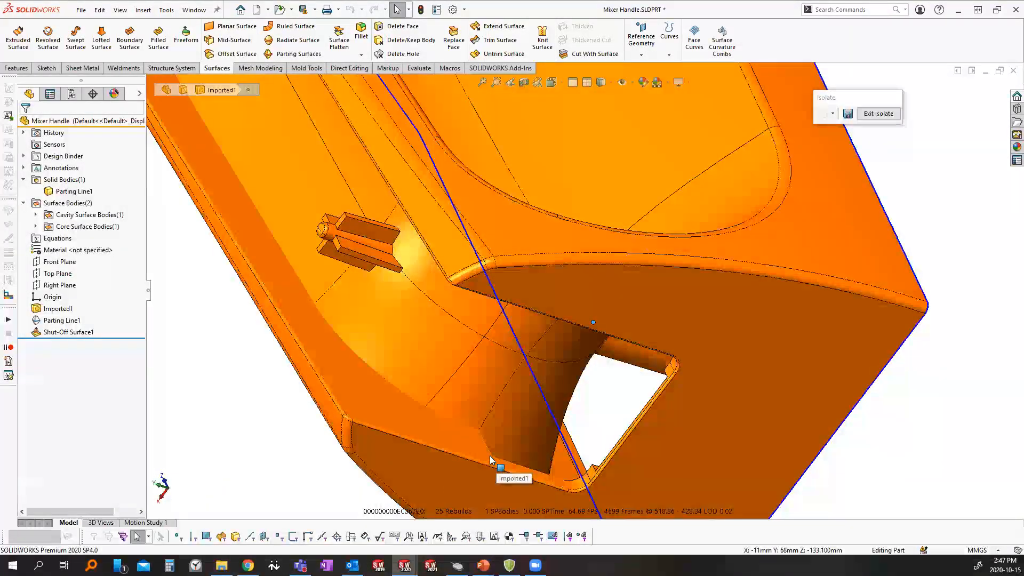
pyautogui.moveTo(492, 460); pyautogui.dragTo(724, 291, button='middle')
pyautogui.click(675, 35)
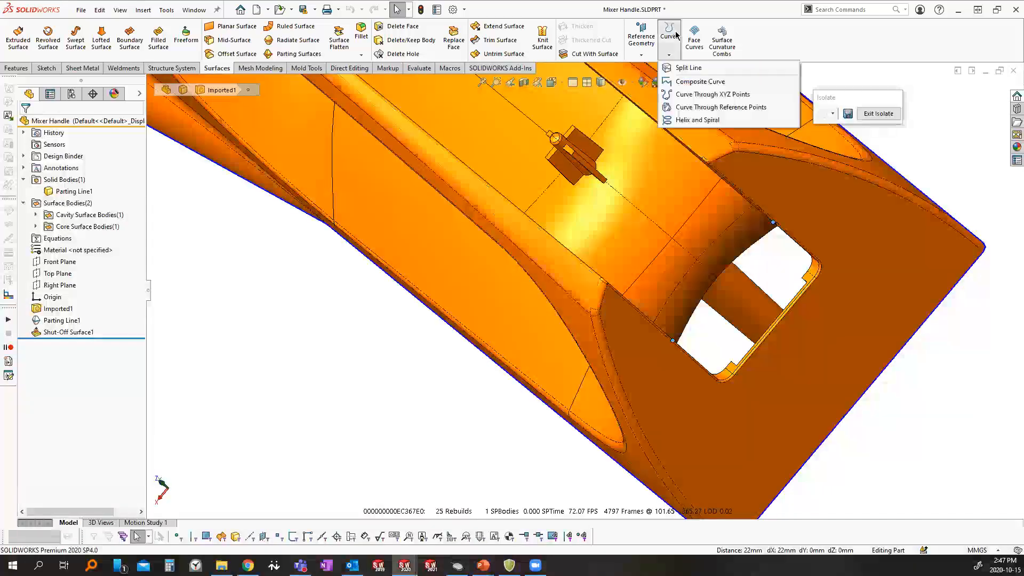
pyautogui.click(721, 107)
pyautogui.moveTo(752, 286); pyautogui.dragTo(777, 254, button='middle')
pyautogui.click(25, 124)
pyautogui.moveTo(851, 212); pyautogui.dragTo(828, 201, button='middle')
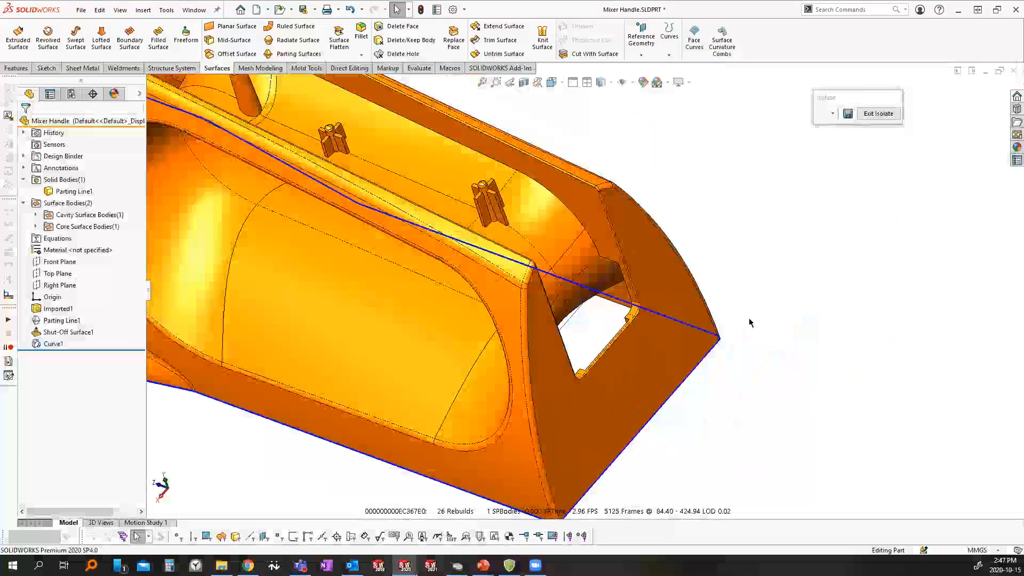
# Hide the blue parting line of the handle while keeping the new curve visible
pyautogui.click(622, 82)
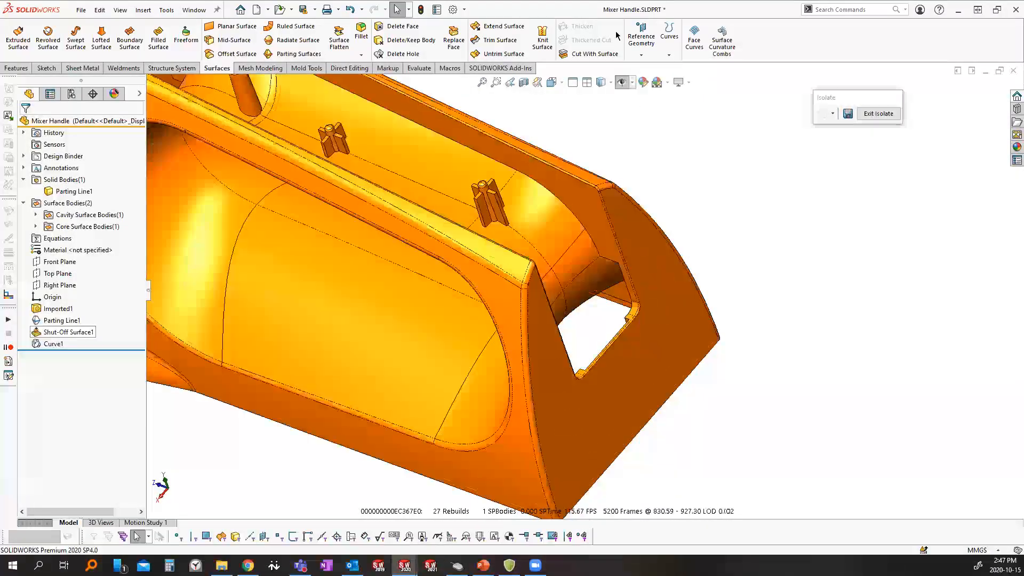
pyautogui.click(622, 83)
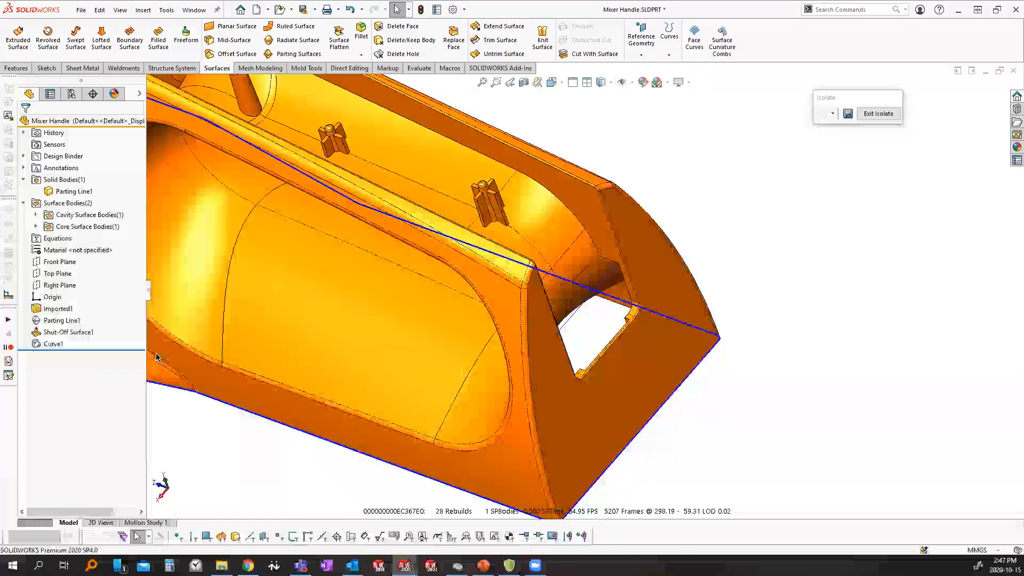
pyautogui.rightClick(47, 322)
pyautogui.click(57, 274)
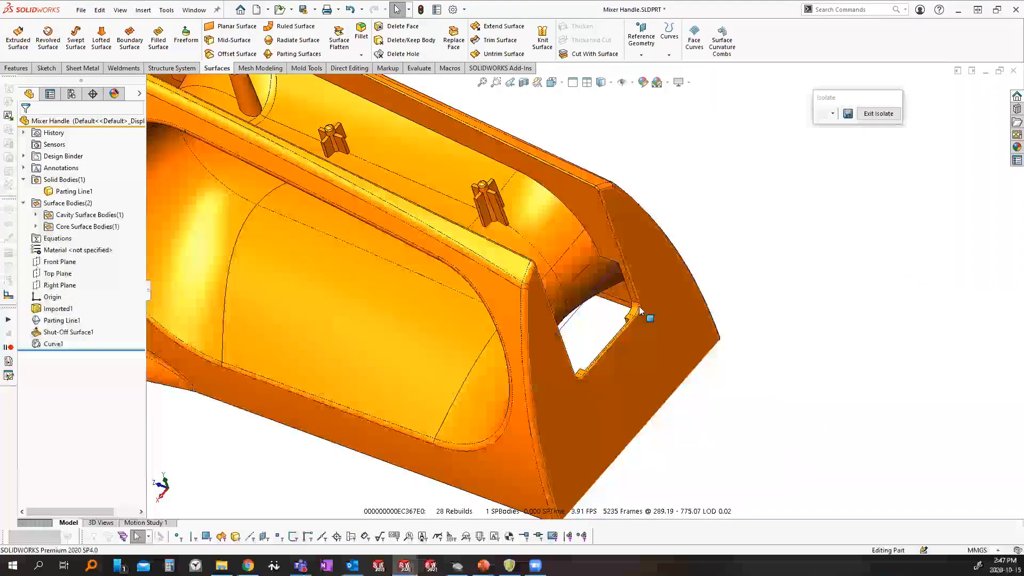
# Create a filled surface bounded by the curved inner edges, the two short side edges and the connecting curve at the end opening
pyautogui.click(158, 40)
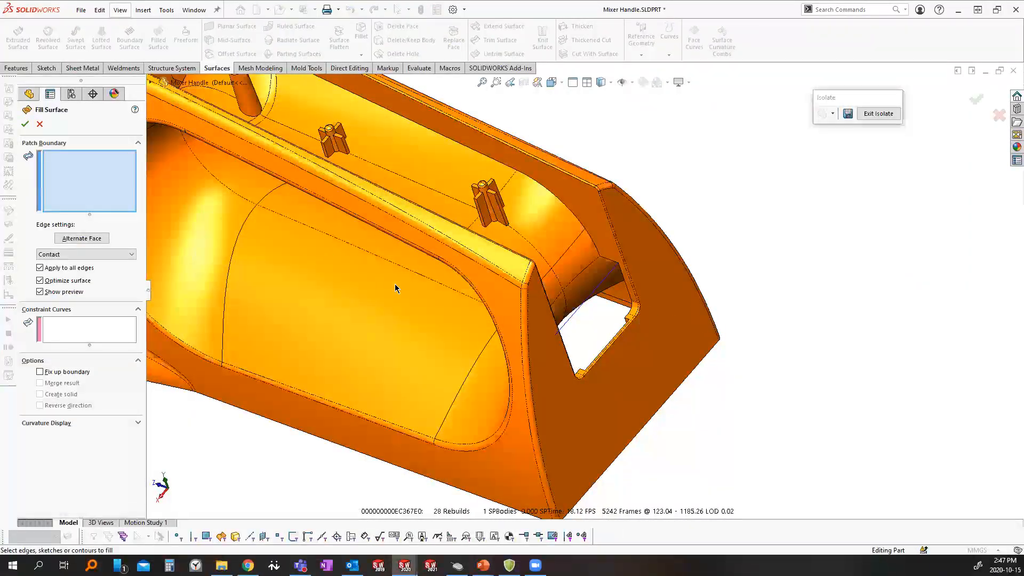
pyautogui.scroll(-5, 601, 286)
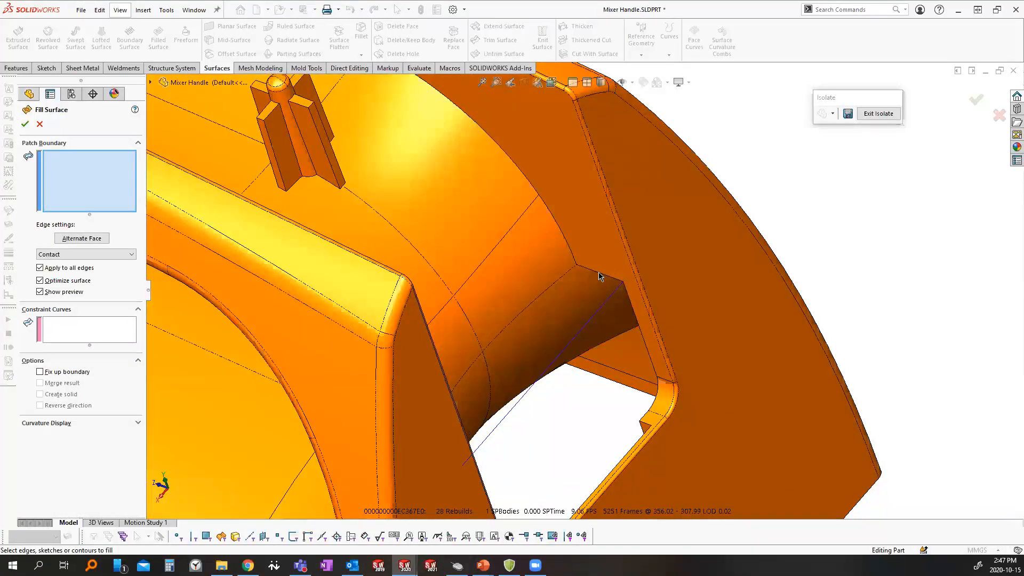
pyautogui.click(601, 275)
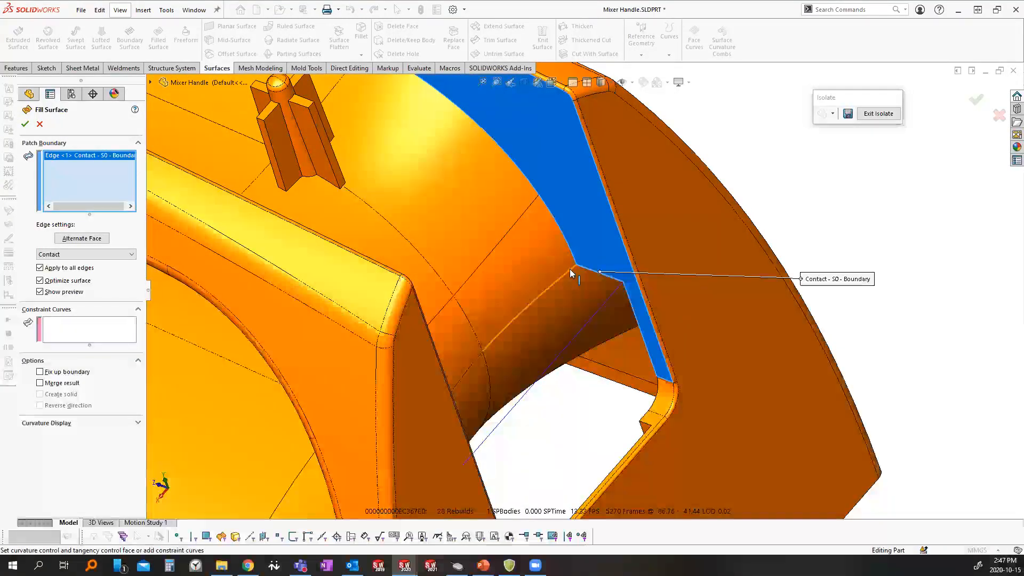
pyautogui.click(564, 283)
pyautogui.moveTo(561, 285); pyautogui.dragTo(490, 358, button='middle')
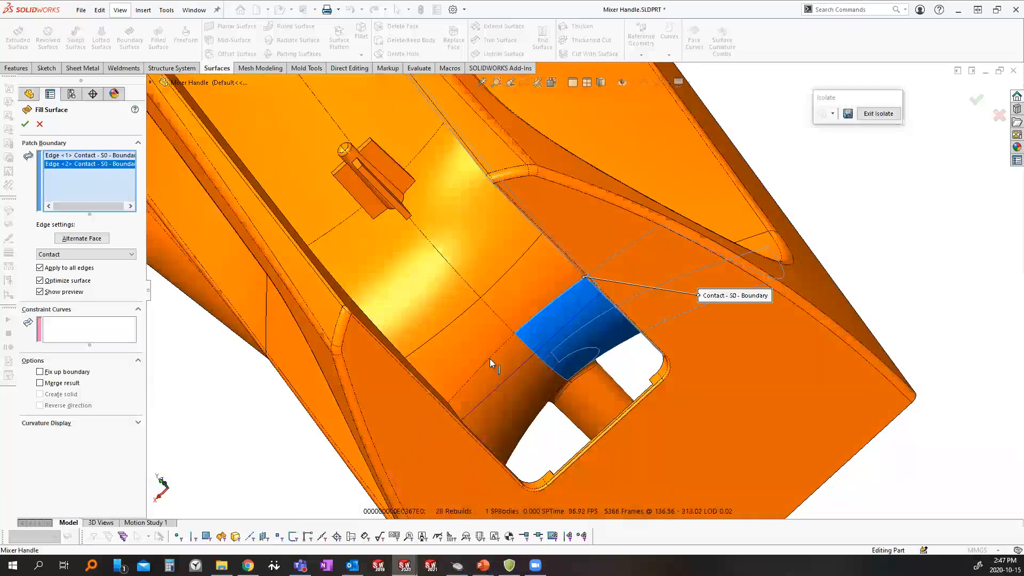
pyautogui.click(488, 359)
pyautogui.click(511, 374)
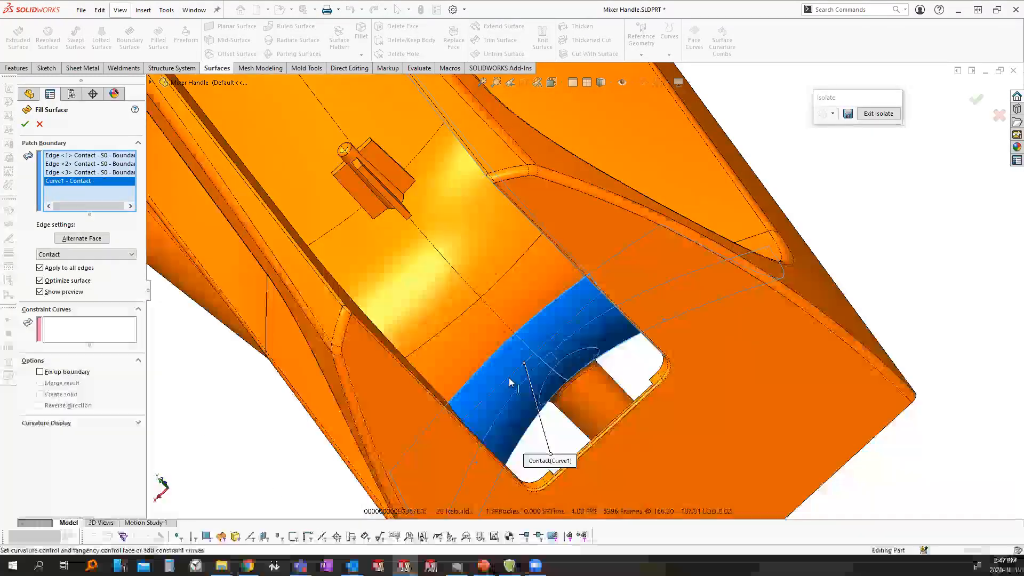
pyautogui.moveTo(473, 432); pyautogui.dragTo(449, 425, button='middle')
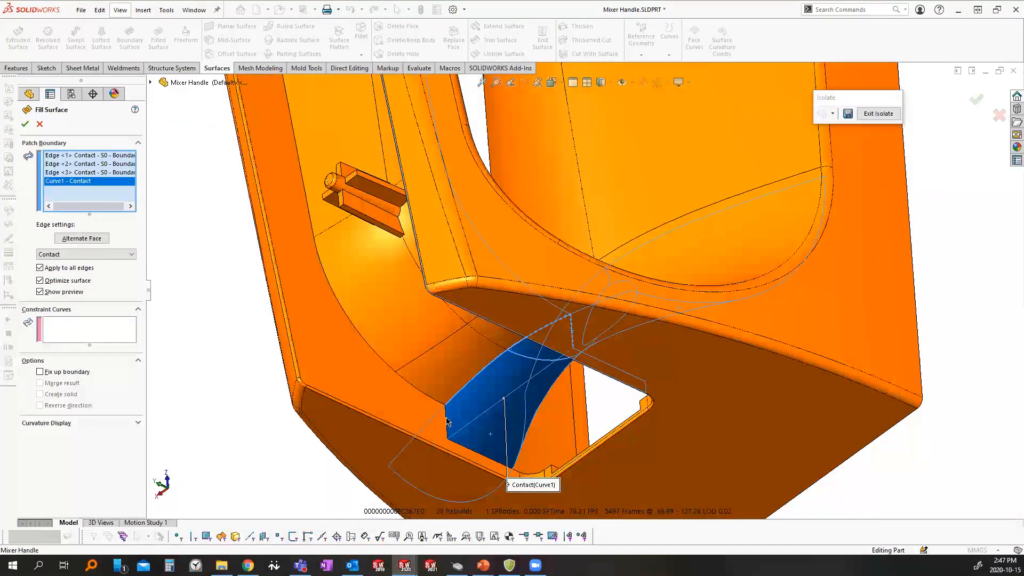
pyautogui.click(446, 419)
pyautogui.moveTo(446, 419); pyautogui.dragTo(475, 418, button='middle')
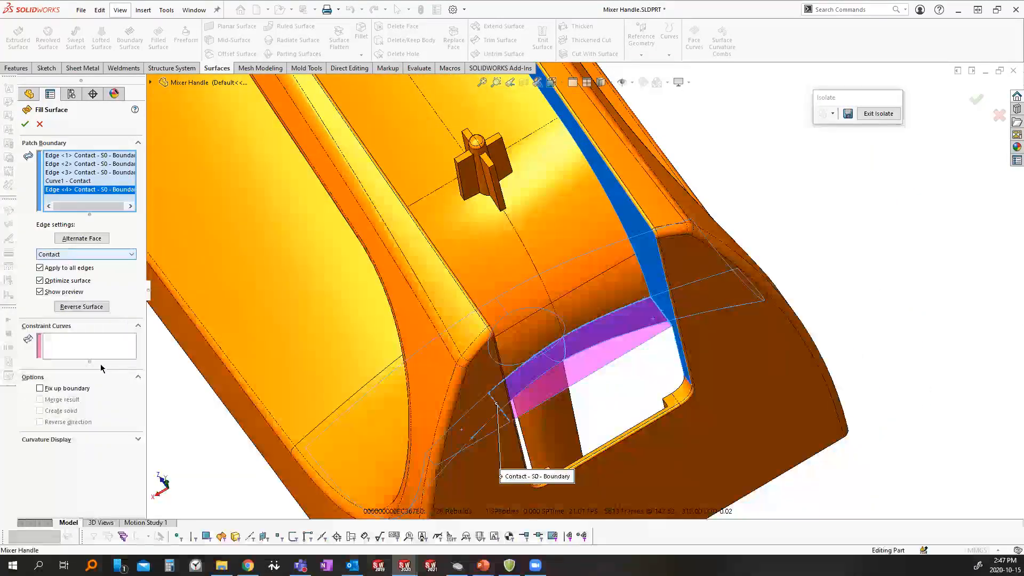
pyautogui.click(25, 125)
# Start a second filled surface, picking the first side edge, rounded corner and adjoining notch edges of the remaining opening as patch boundary
pyautogui.scroll(-1, 667, 384)
pyautogui.moveTo(655, 305); pyautogui.dragTo(507, 486, button='middle')
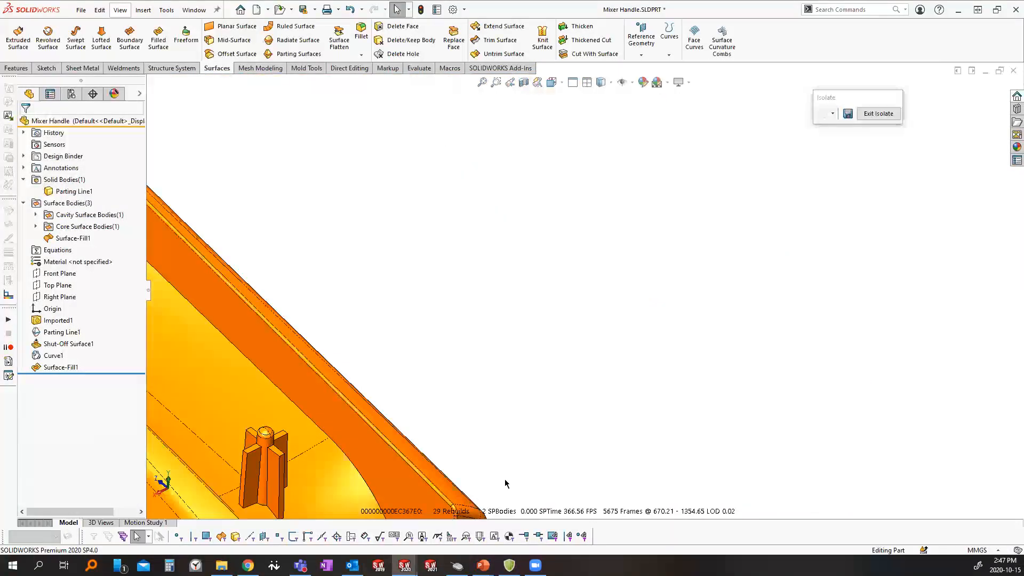
pyautogui.scroll(5, 508, 482)
pyautogui.scroll(-5, 519, 414)
pyautogui.moveTo(521, 415); pyautogui.dragTo(527, 383, button='middle')
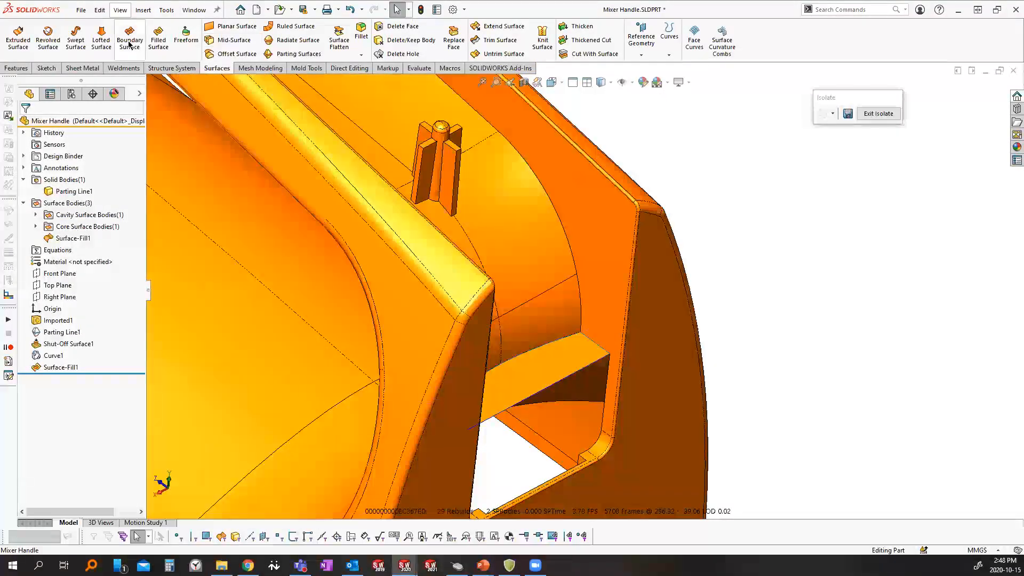
pyautogui.click(158, 38)
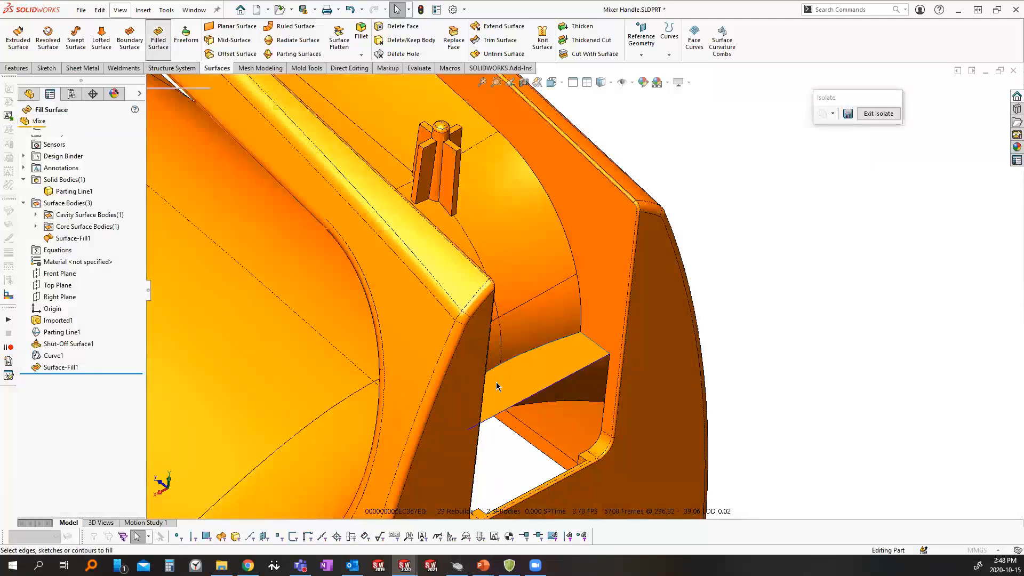
pyautogui.click(608, 384)
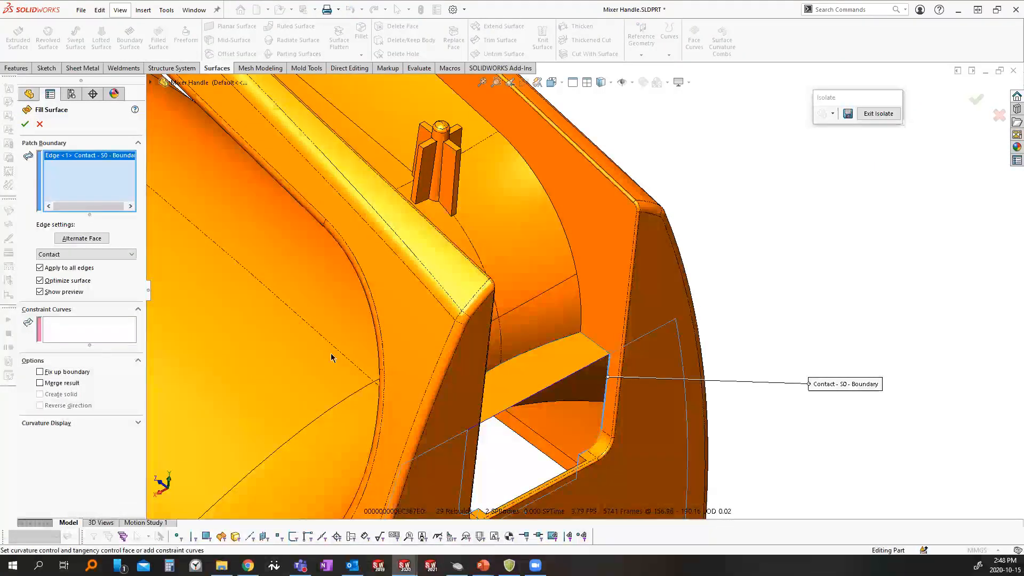
pyautogui.click(594, 450)
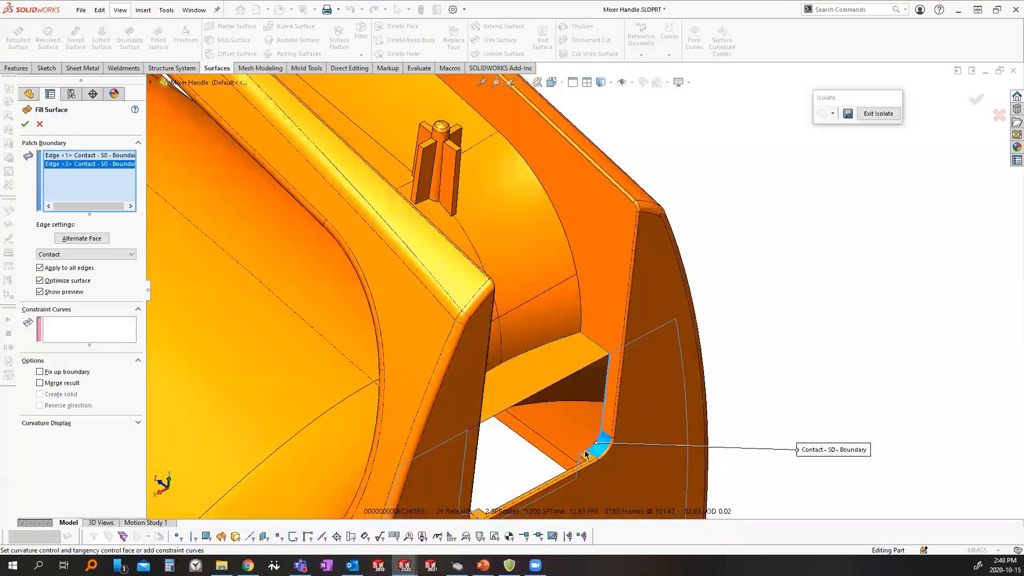
pyautogui.scroll(-4, 588, 447)
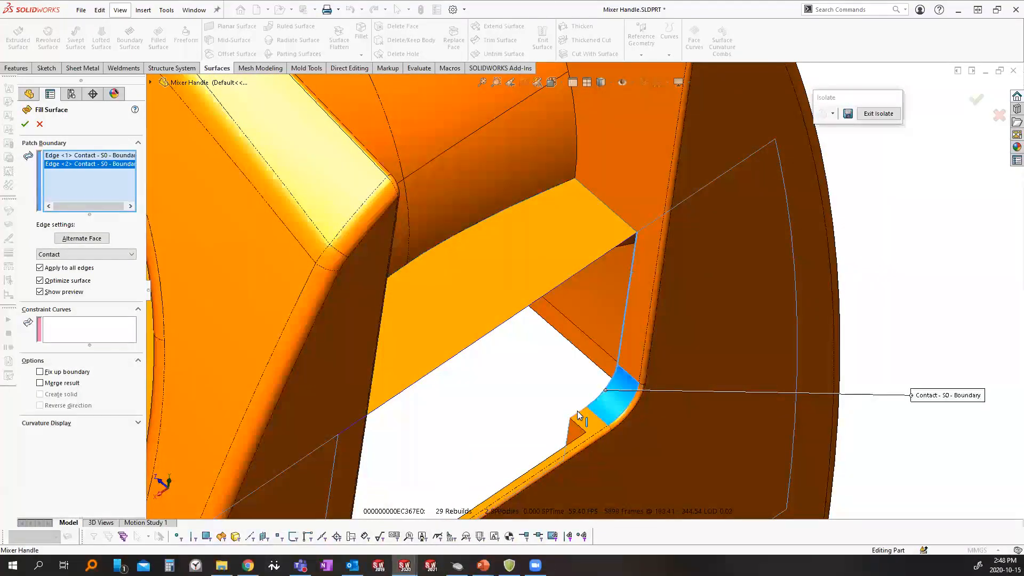
pyautogui.click(578, 411)
pyautogui.click(571, 430)
# Add the long ledge edge, the opposite notch and corner edges, and the other side edge to the patch boundary
pyautogui.moveTo(535, 463); pyautogui.dragTo(480, 393, button='middle')
pyautogui.click(536, 472)
pyautogui.scroll(-4, 483, 381)
pyautogui.click(495, 363)
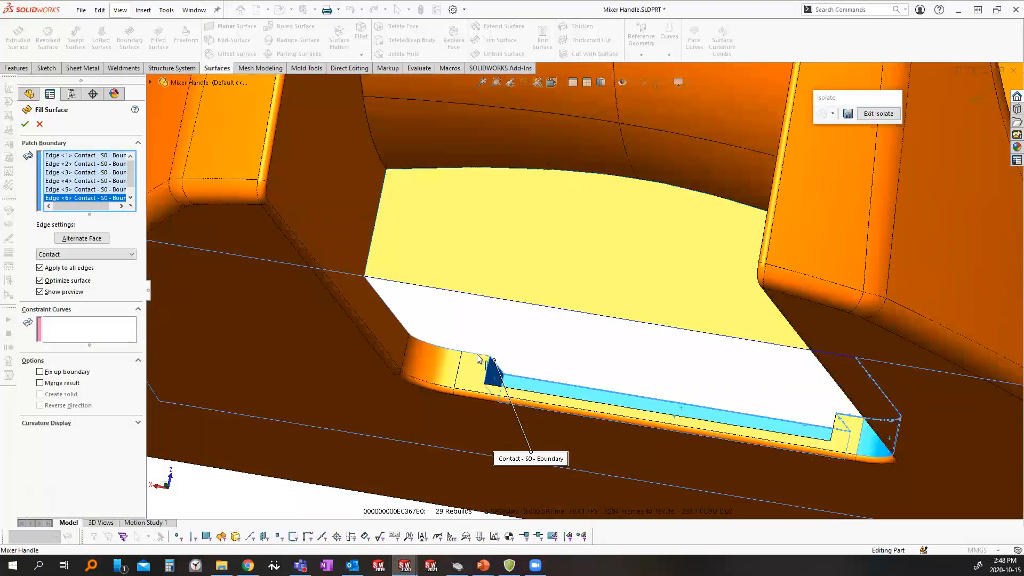
pyautogui.click(472, 356)
pyautogui.click(450, 349)
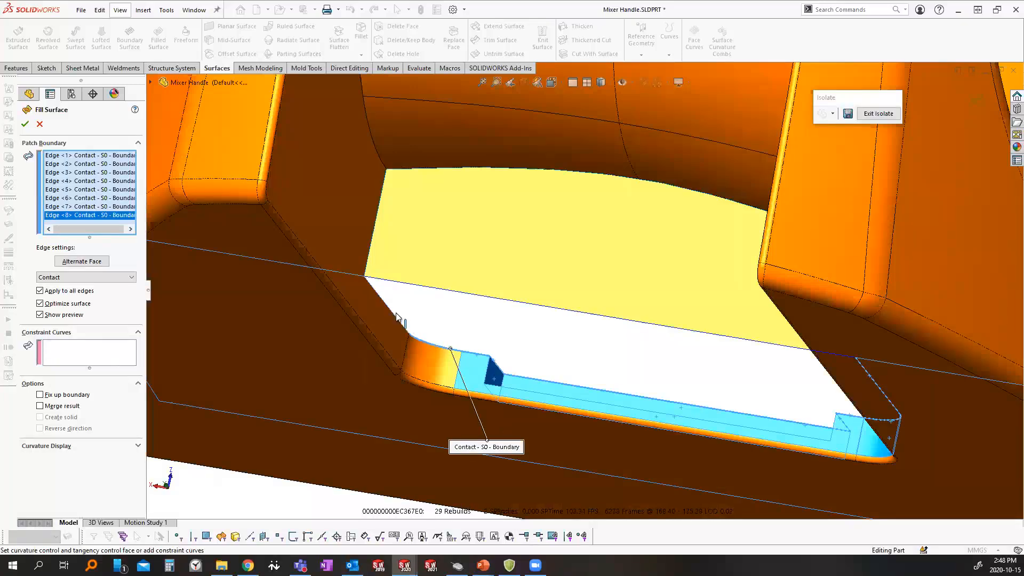
pyautogui.click(389, 312)
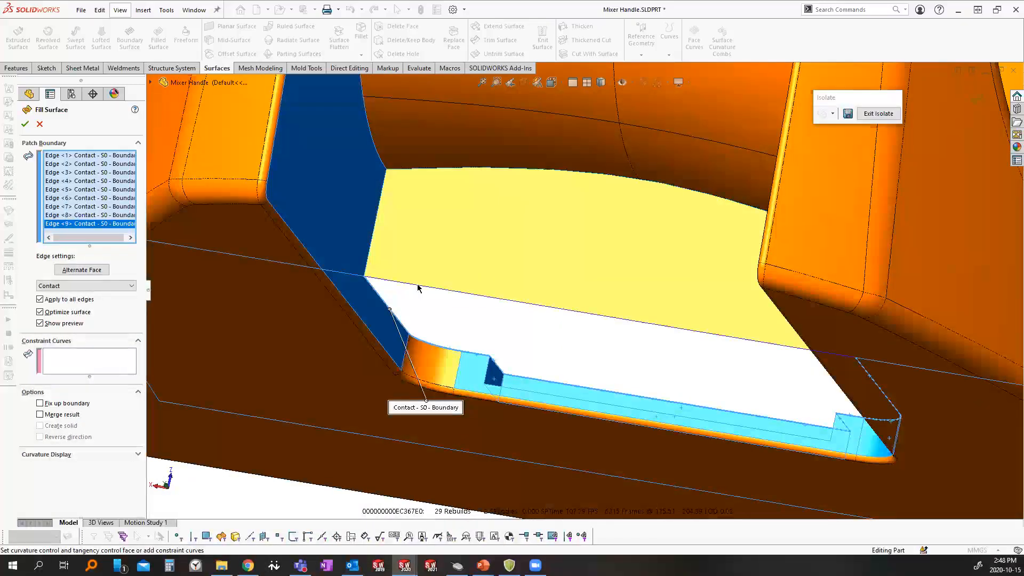
# Close the patch boundary with the connecting curve and create the second filled surface
pyautogui.click(416, 287)
pyautogui.scroll(5, 454, 287)
pyautogui.moveTo(499, 280); pyautogui.dragTo(523, 208, button='middle')
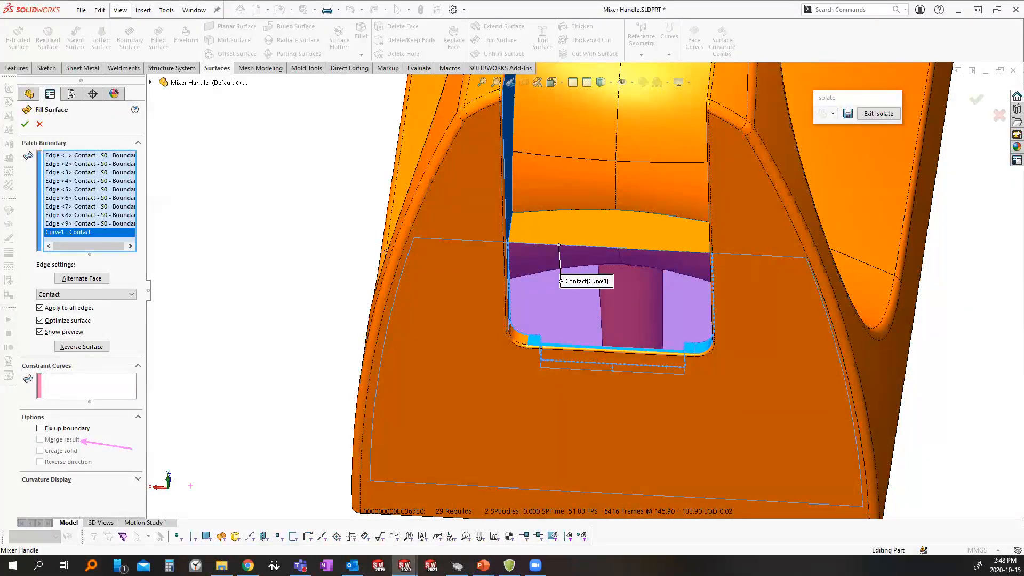
pyautogui.moveTo(633, 239); pyautogui.dragTo(663, 267)
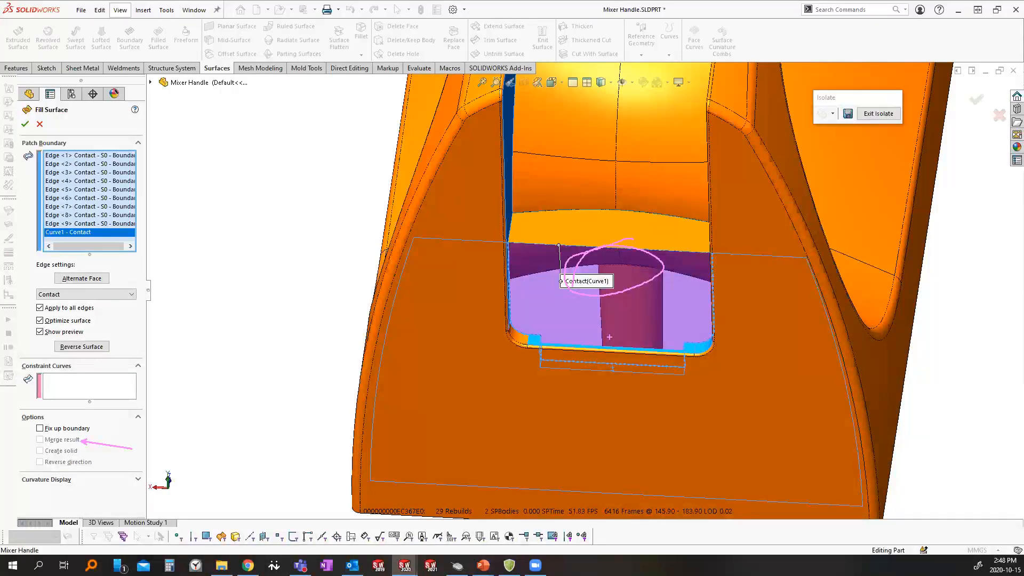
pyautogui.press('Escape')
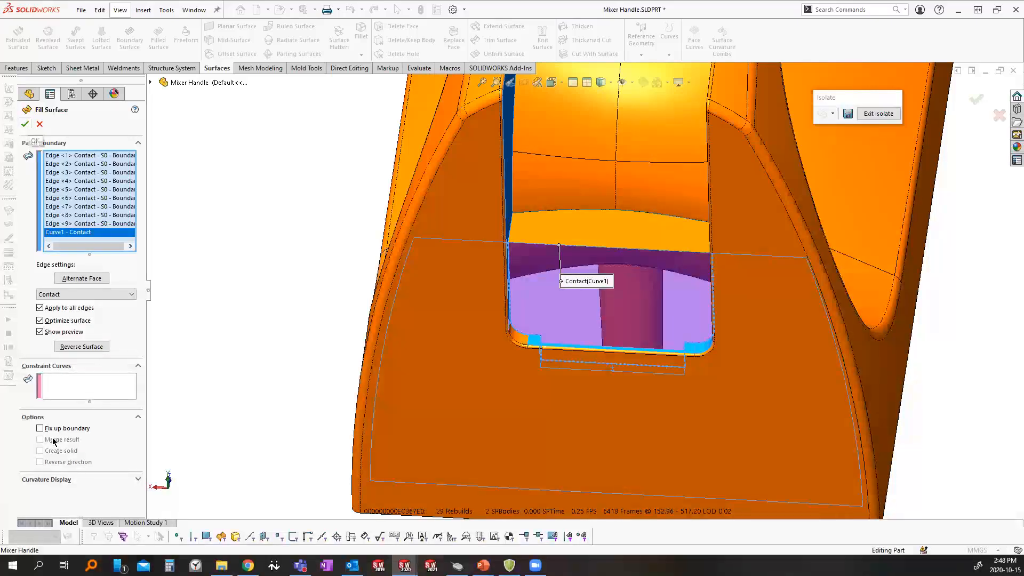
pyautogui.click(25, 125)
# Create a planar surface bridging the inner edges of the two facing ledges in the slot at the handle's other end
pyautogui.moveTo(520, 290); pyautogui.dragTo(640, 145, button='middle')
pyautogui.scroll(6, 640, 146)
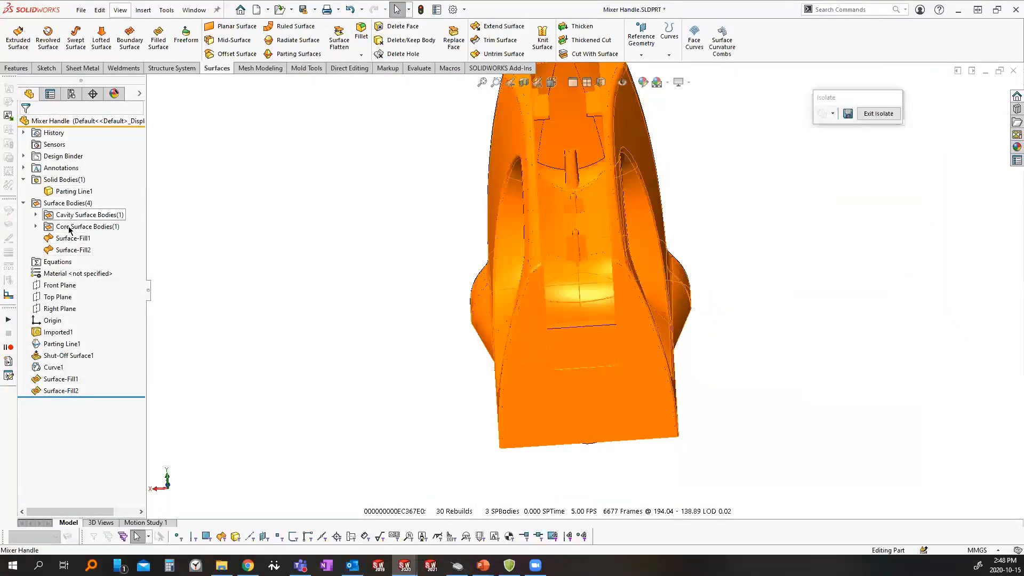
pyautogui.moveTo(762, 175); pyautogui.dragTo(534, 283, button='middle')
pyautogui.scroll(-5, 533, 282)
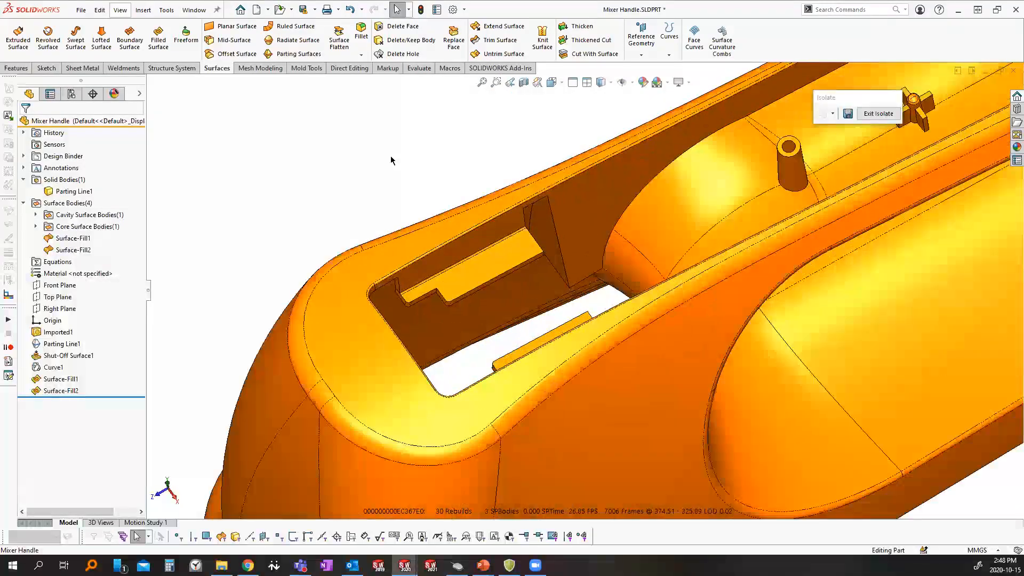
pyautogui.click(235, 26)
pyautogui.click(486, 287)
pyautogui.moveTo(499, 308); pyautogui.dragTo(380, 423, button='middle')
pyautogui.click(652, 418)
pyautogui.click(24, 123)
# Create a curve through reference points joining the end corner vertices of the two ledges across the slot
pyautogui.moveTo(608, 453); pyautogui.dragTo(652, 423, button='middle')
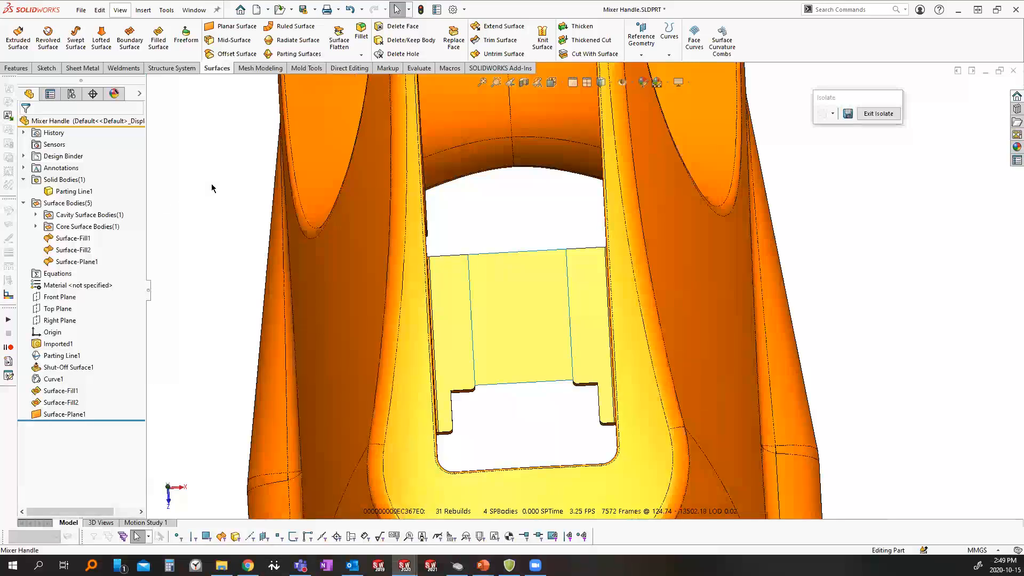
pyautogui.click(670, 38)
pyautogui.click(710, 127)
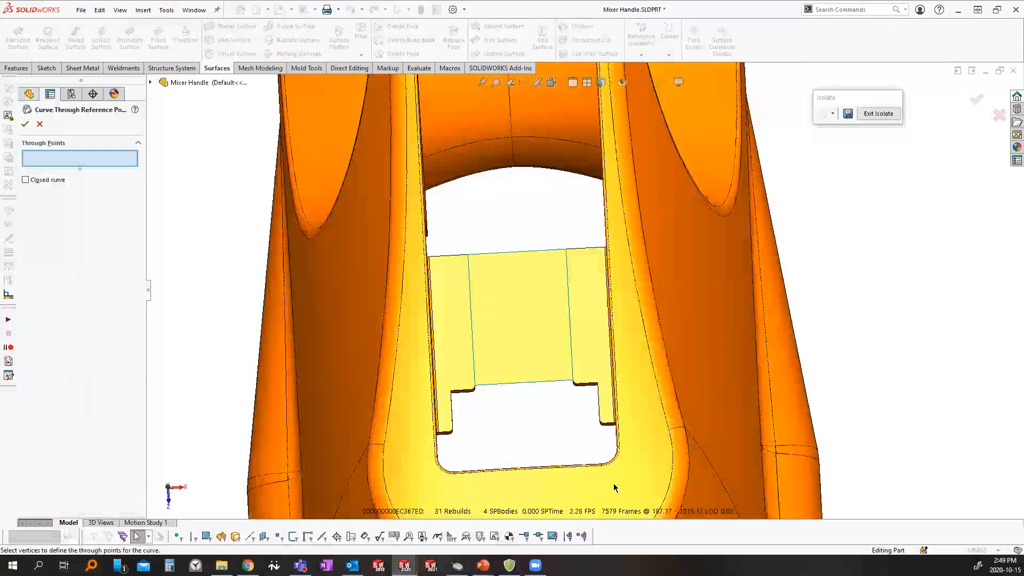
pyautogui.scroll(-5, 587, 419)
pyautogui.click(608, 384)
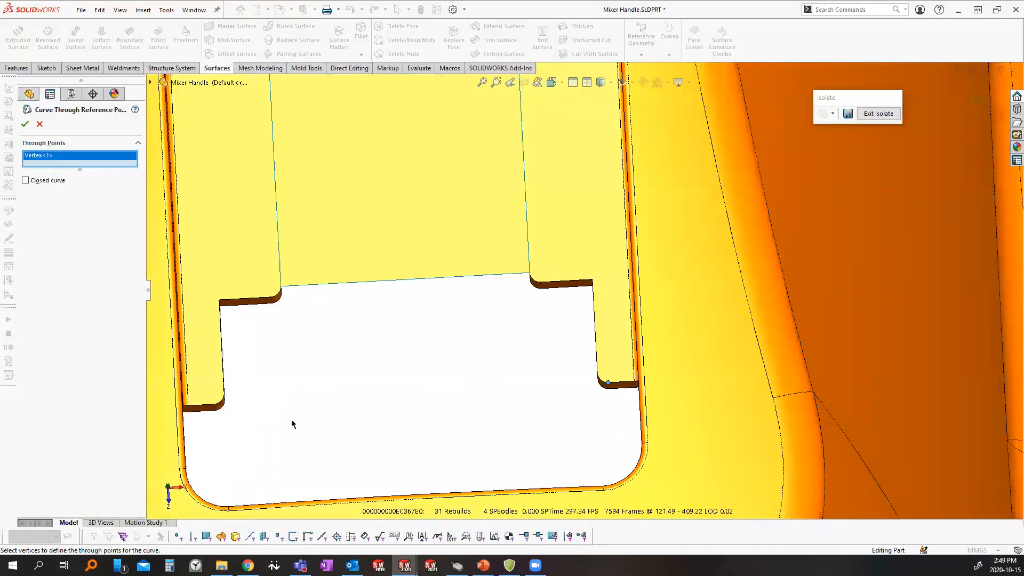
pyautogui.click(215, 405)
pyautogui.click(25, 123)
pyautogui.scroll(5, 487, 226)
pyautogui.moveTo(487, 226); pyautogui.dragTo(441, 178, button='middle')
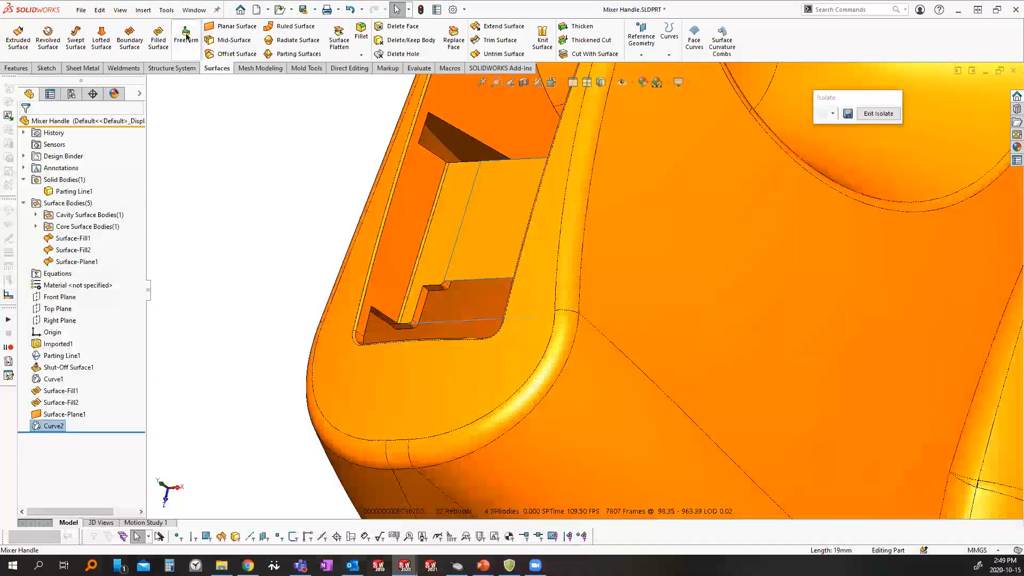
# Create a curve through reference points joining the outer vertices on the slot's side walls near its rounded end
pyautogui.click(670, 33)
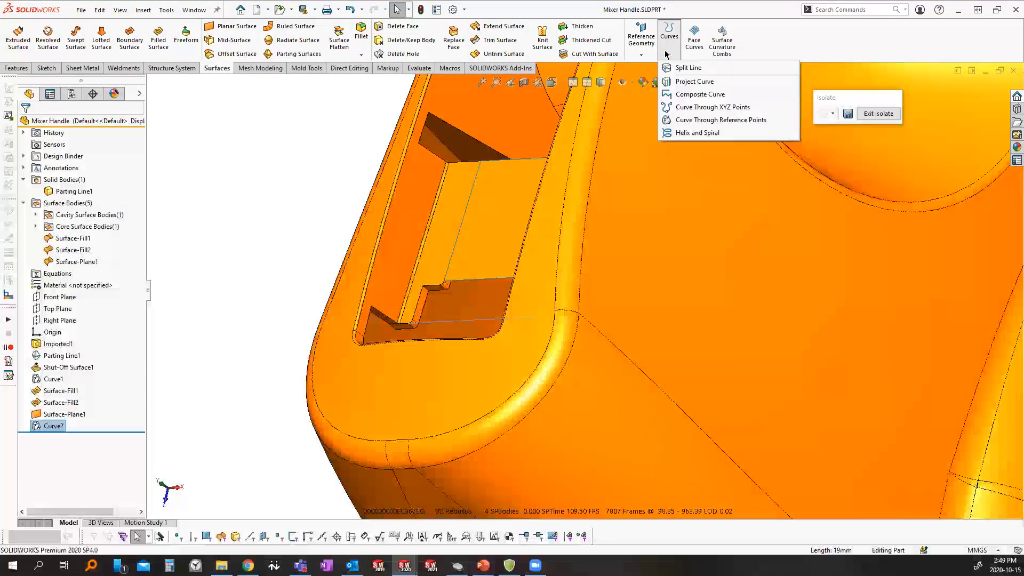
pyautogui.click(705, 123)
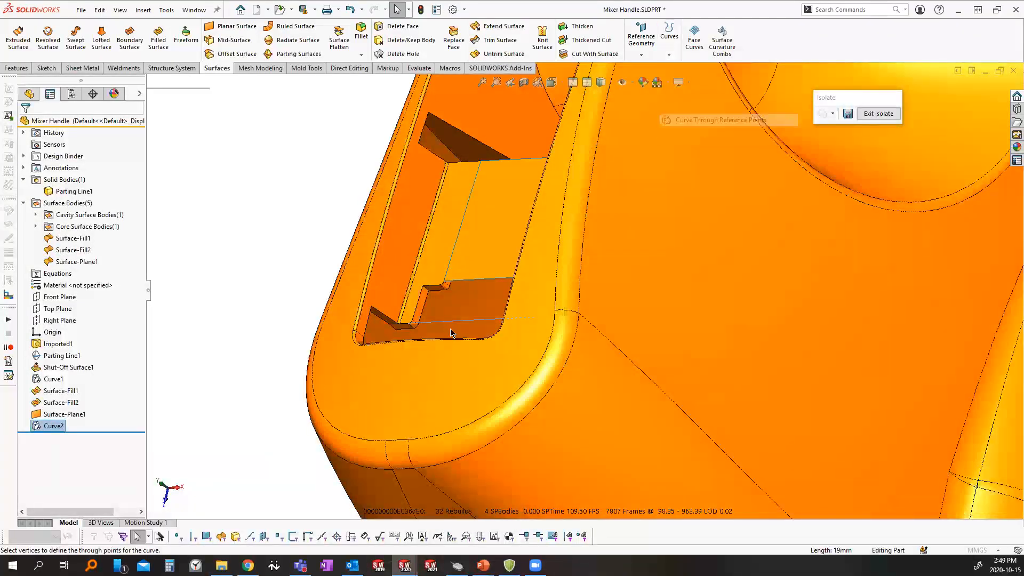
pyautogui.click(372, 308)
pyautogui.moveTo(435, 285); pyautogui.dragTo(606, 304, button='middle')
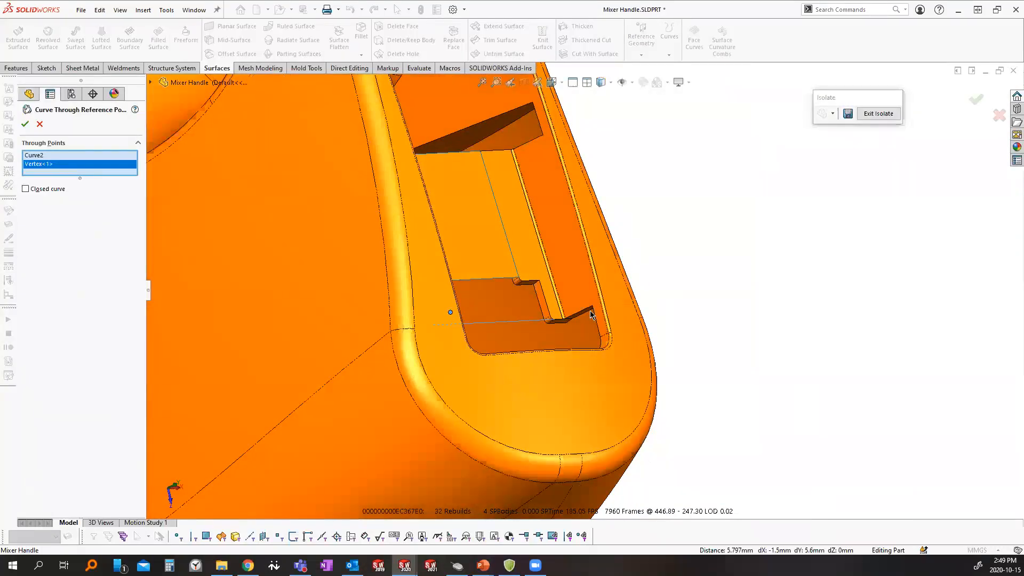
pyautogui.click(591, 306)
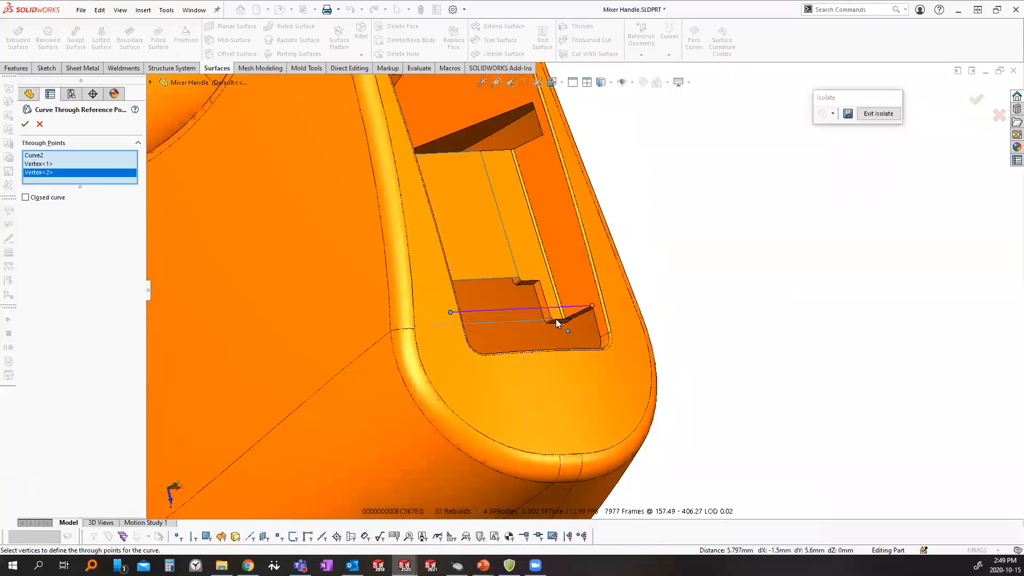
pyautogui.click(24, 125)
pyautogui.moveTo(312, 328); pyautogui.dragTo(286, 336, button='middle')
pyautogui.scroll(-6, 499, 322)
pyautogui.scroll(5, 747, 337)
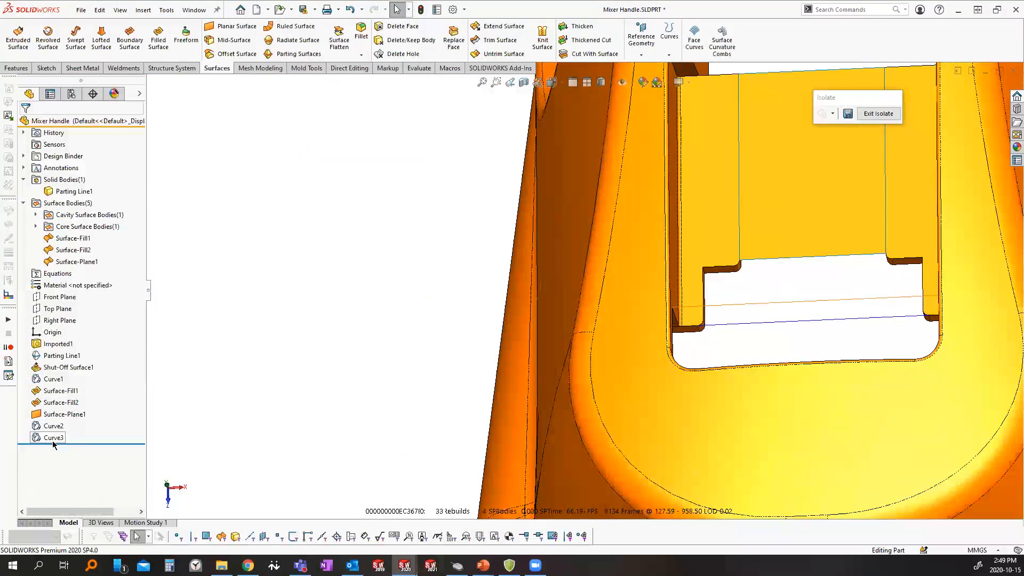
# Check the through points that define the new curve, leaving its definition as is
pyautogui.click(55, 440)
pyautogui.click(64, 375)
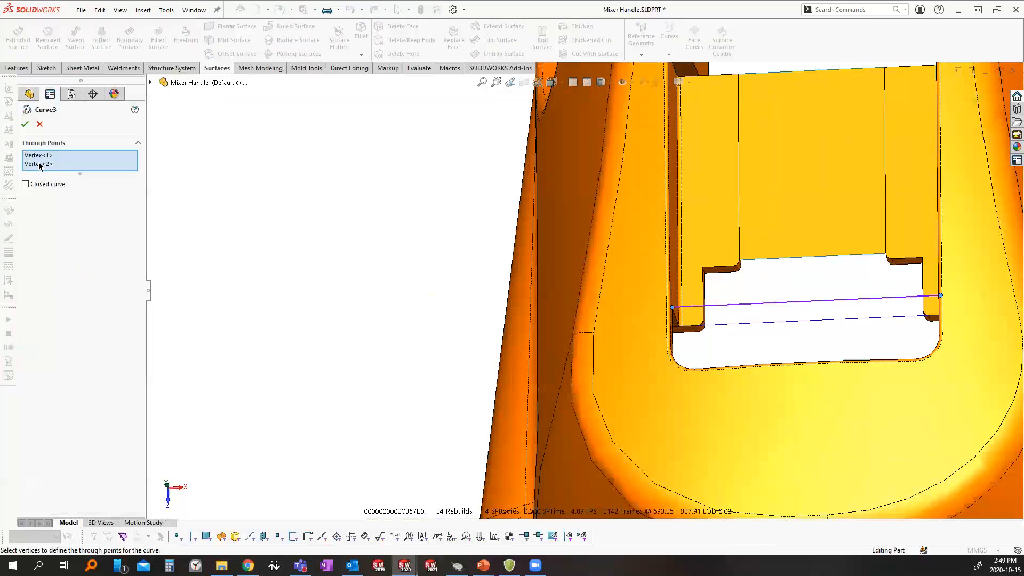
pyautogui.click(41, 124)
# Create a curve through reference points joining the side-wall vertices across the slot at the ledges' opposite end
pyautogui.scroll(3, 685, 159)
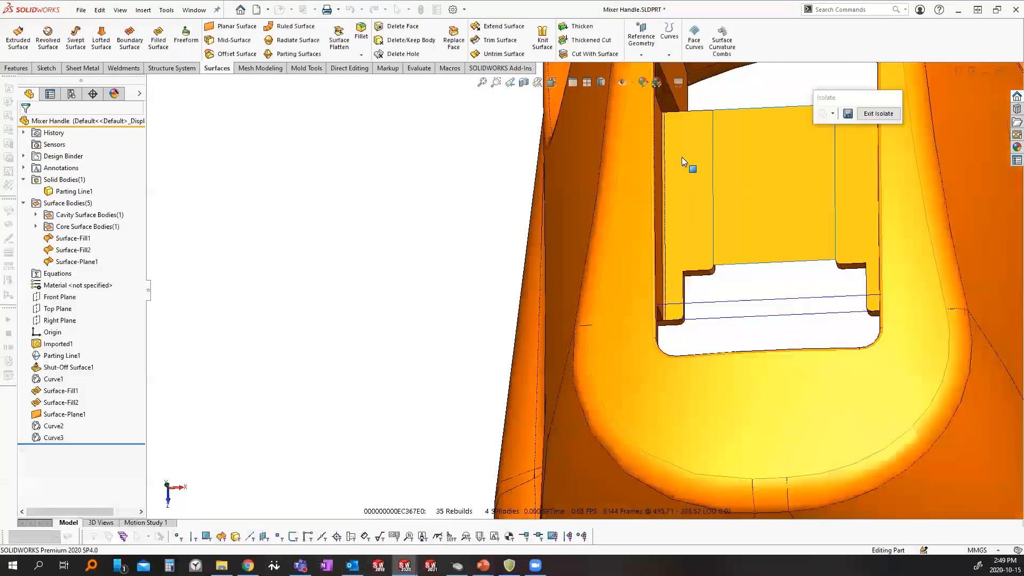
pyautogui.scroll(-2, 664, 153)
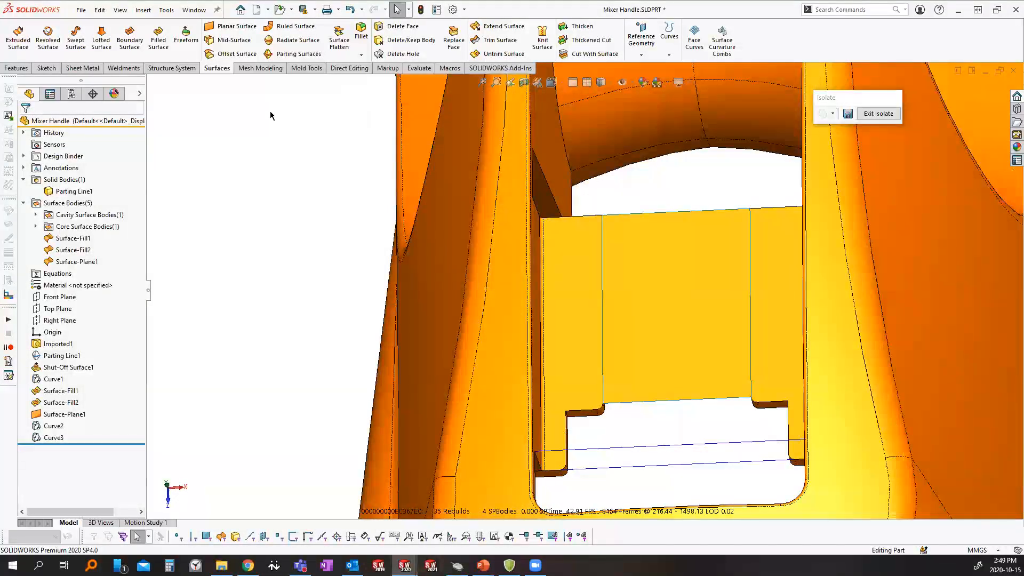
pyautogui.click(667, 39)
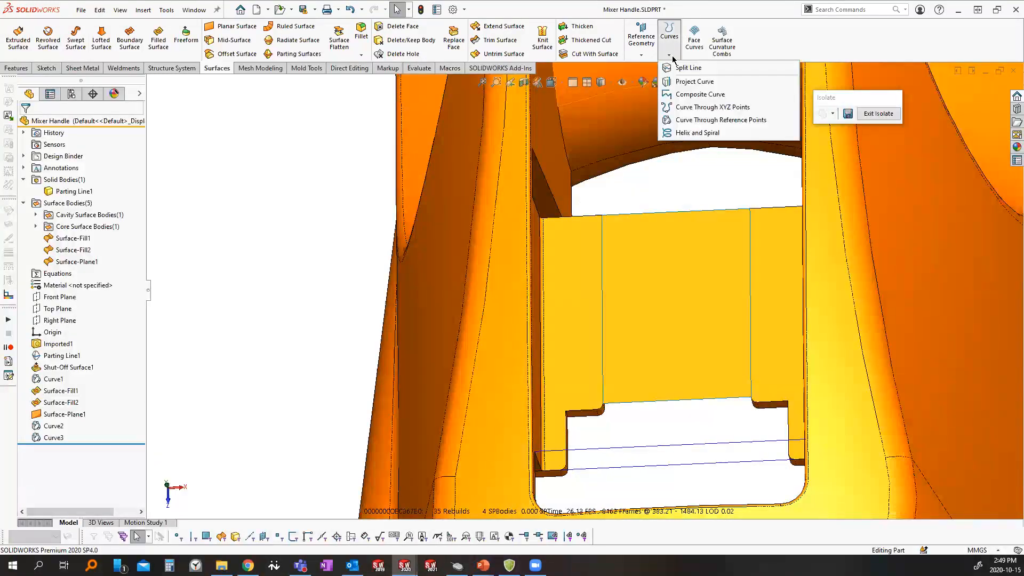
pyautogui.click(689, 124)
pyautogui.moveTo(612, 217); pyautogui.dragTo(414, 213, button='middle')
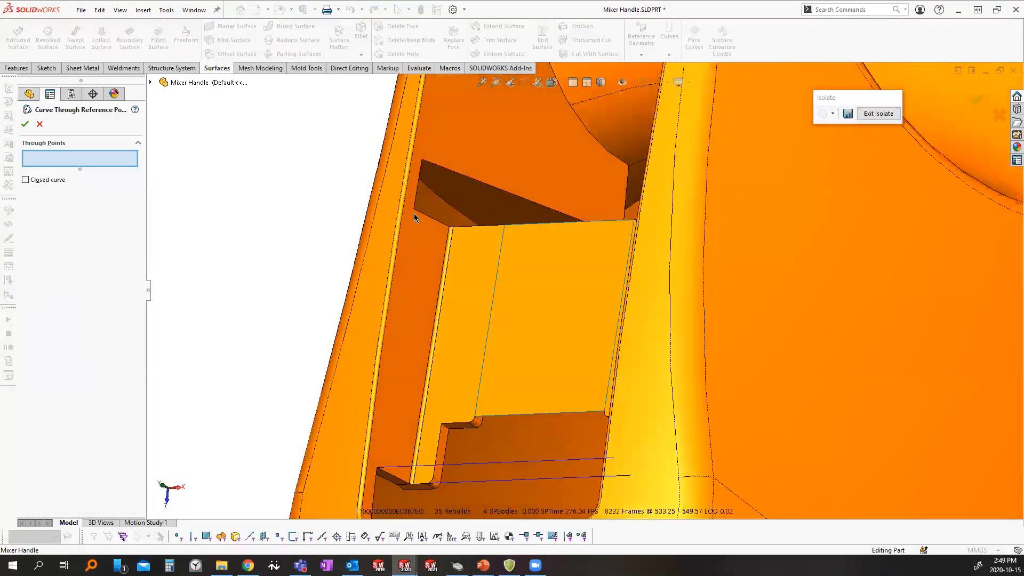
pyautogui.click(414, 210)
pyautogui.moveTo(530, 233); pyautogui.dragTo(717, 192, button='middle')
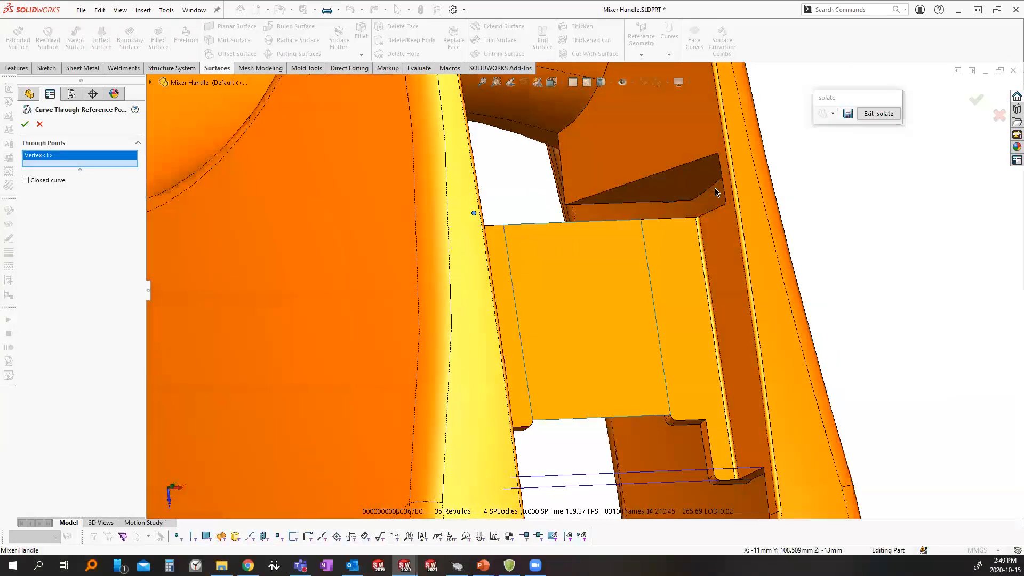
pyautogui.click(728, 205)
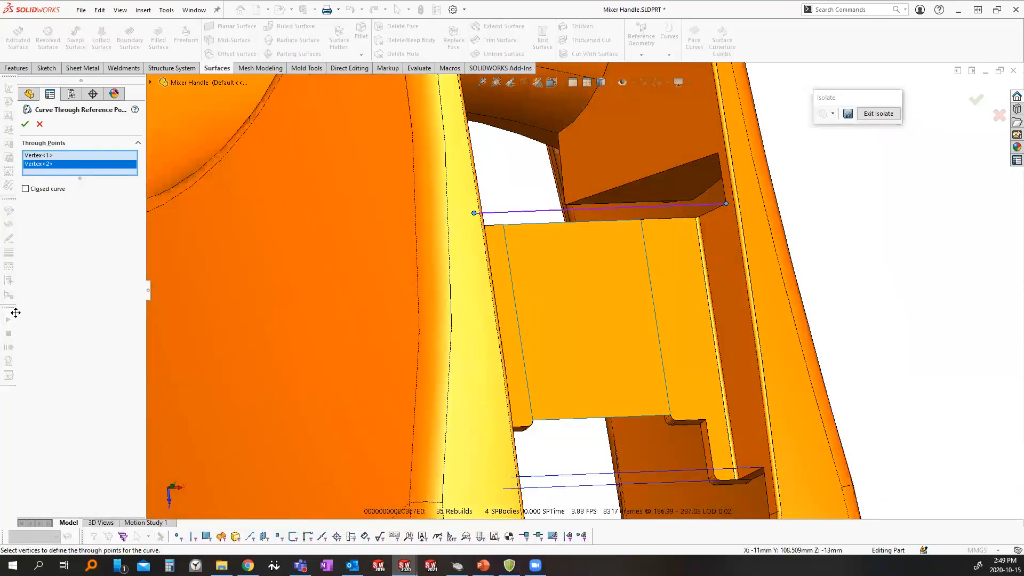
pyautogui.click(26, 124)
pyautogui.moveTo(647, 311); pyautogui.dragTo(565, 291, button='middle')
pyautogui.press('Escape')
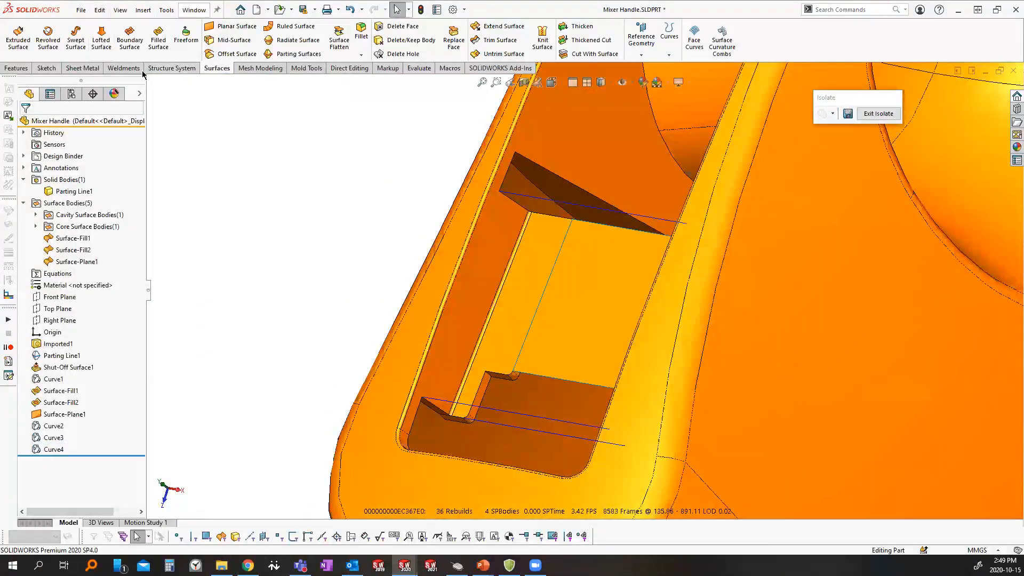
# Start a filled surface bounded by the first ledge's notch and corner edges and the curve joining the ledge ends
pyautogui.click(158, 38)
pyautogui.scroll(-3, 534, 355)
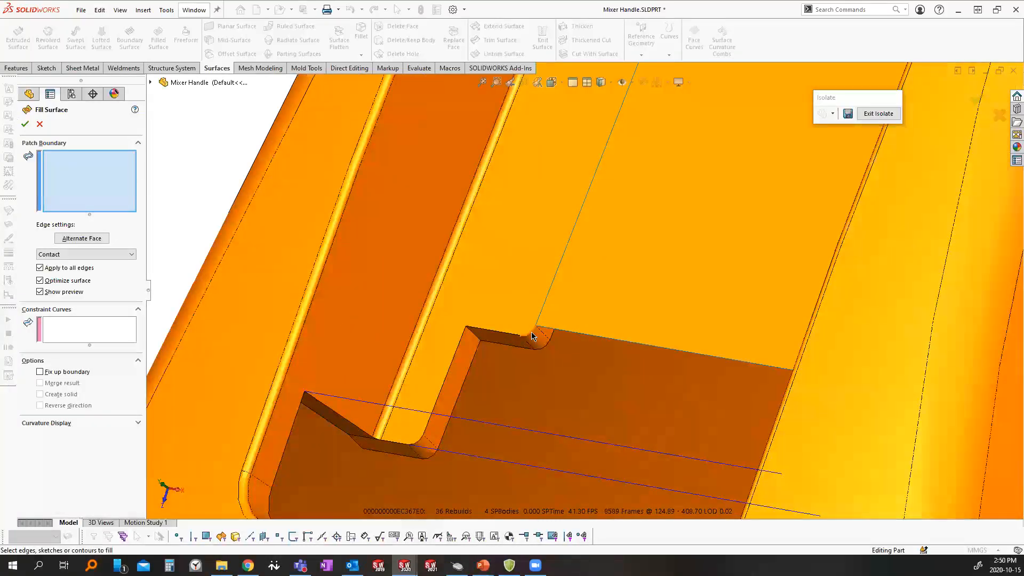
pyautogui.click(532, 336)
pyautogui.click(496, 332)
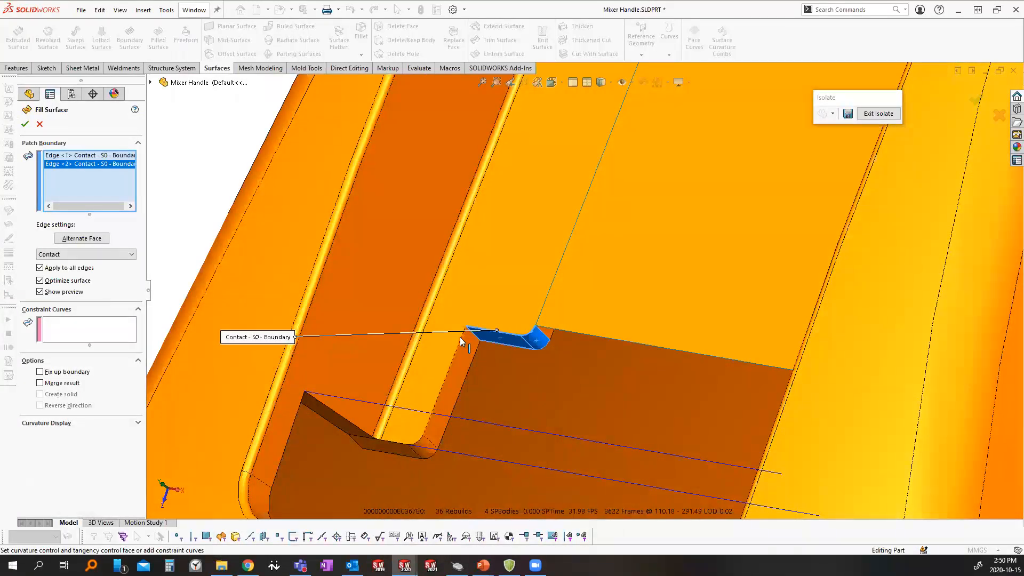
pyautogui.click(459, 337)
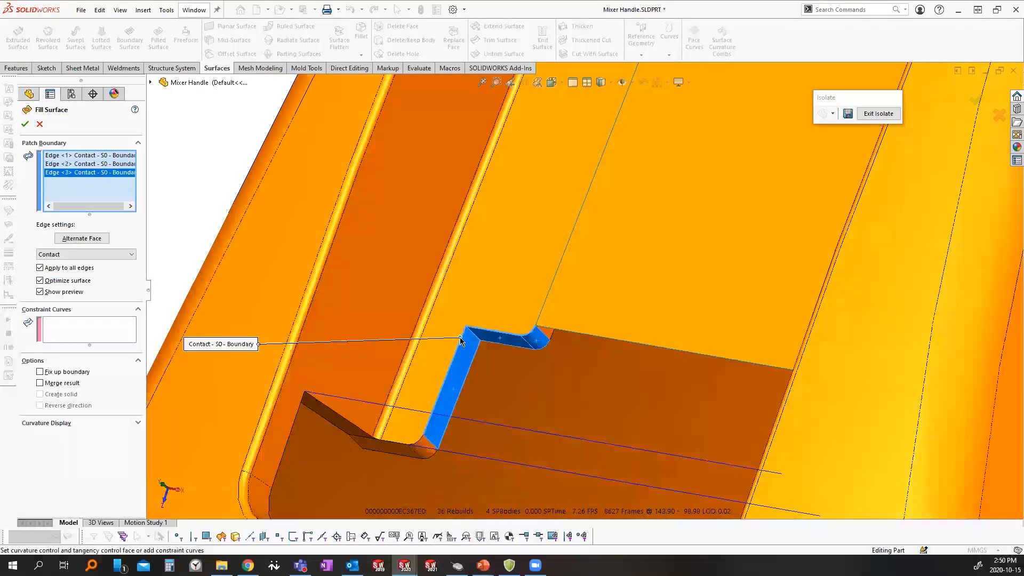
pyautogui.click(418, 440)
pyautogui.click(447, 452)
# Add the opposite ledge's corner and notch edges and the planar surface's end edge to the boundary, and create the filled surface
pyautogui.moveTo(552, 444); pyautogui.dragTo(469, 282, button='middle')
pyautogui.click(463, 303)
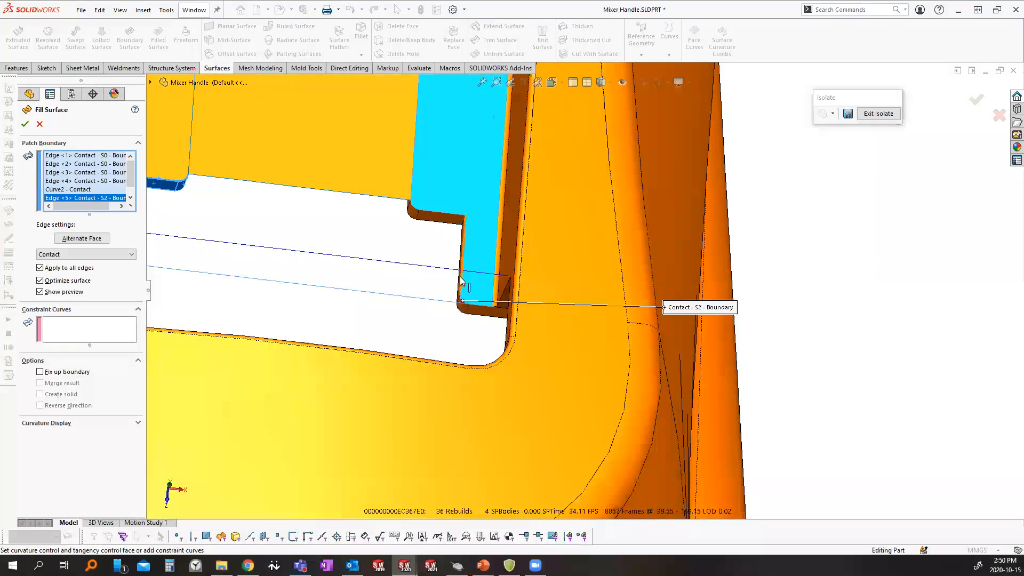
pyautogui.click(463, 277)
pyautogui.click(439, 212)
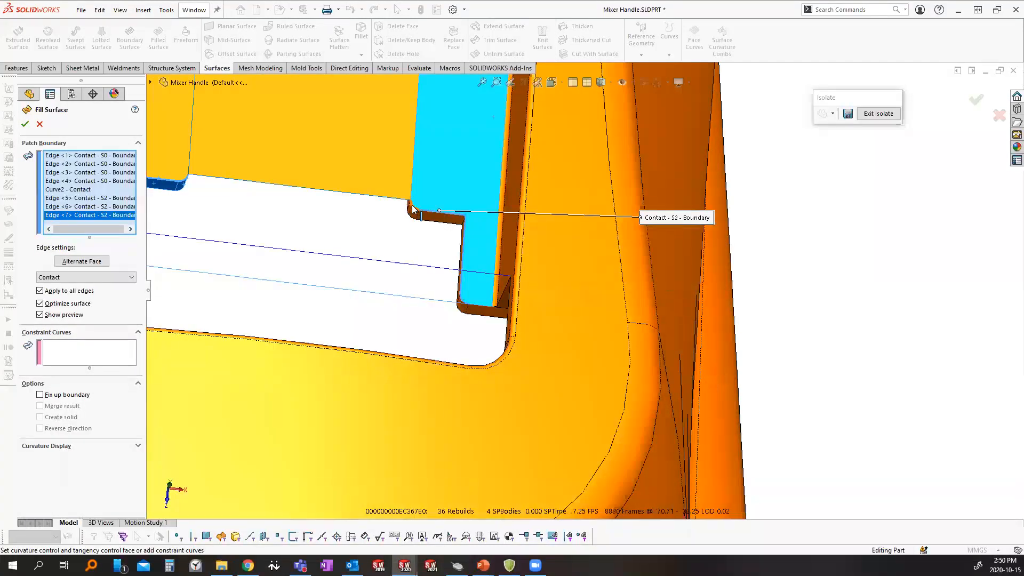
pyautogui.click(413, 208)
pyautogui.click(399, 199)
pyautogui.scroll(2, 315, 252)
pyautogui.scroll(2, 315, 255)
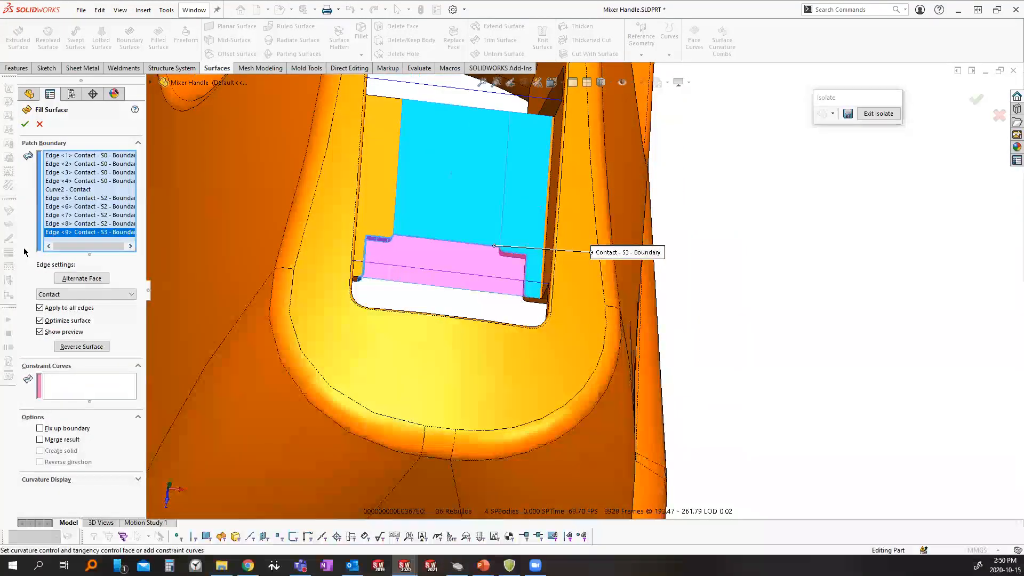
pyautogui.click(25, 124)
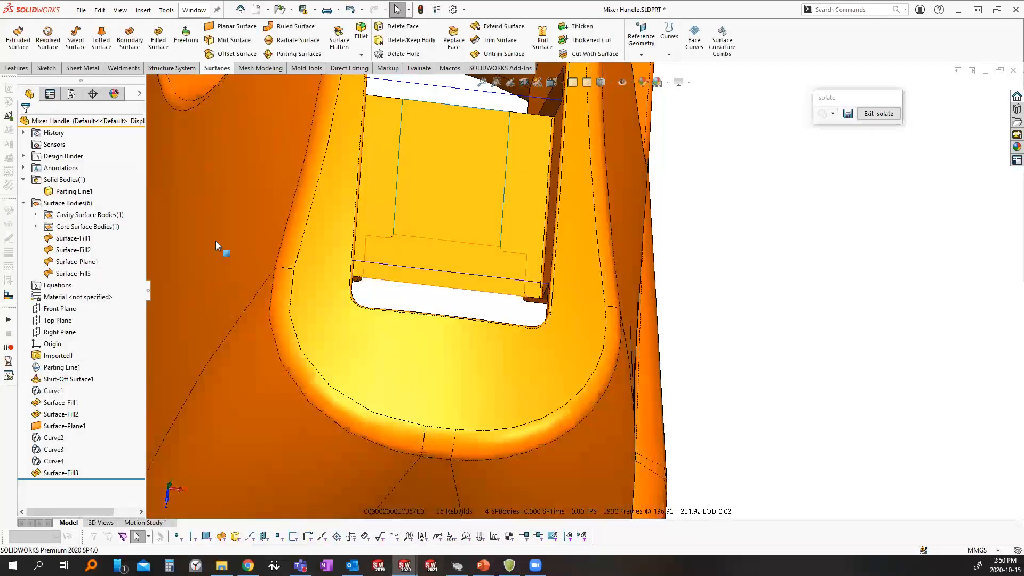
# Start another filled surface bounded by the outer wall-to-wall curve, one side's wall and ledge end edges, and the ledge-end curve
pyautogui.click(158, 47)
pyautogui.scroll(-5, 393, 267)
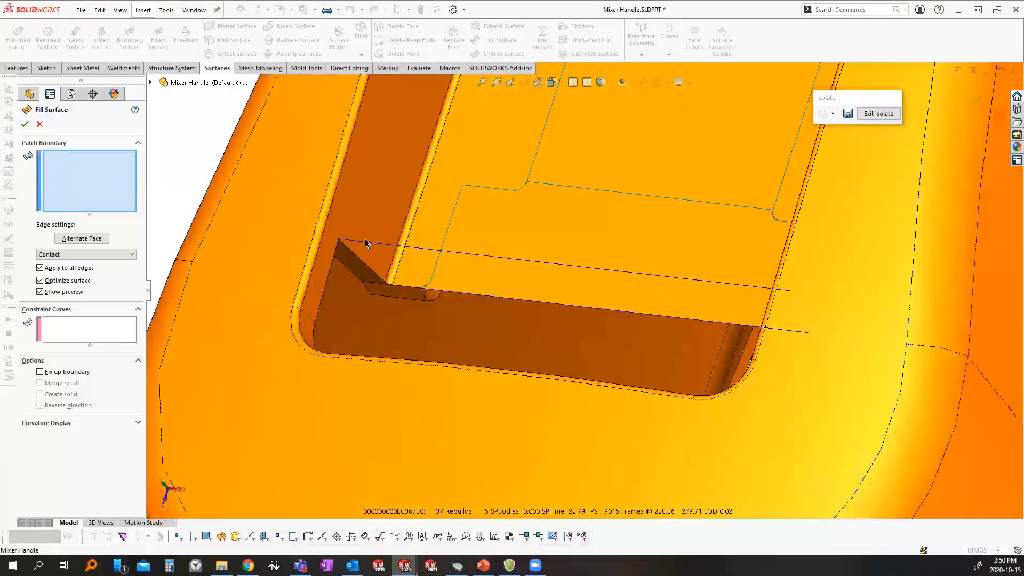
pyautogui.click(363, 242)
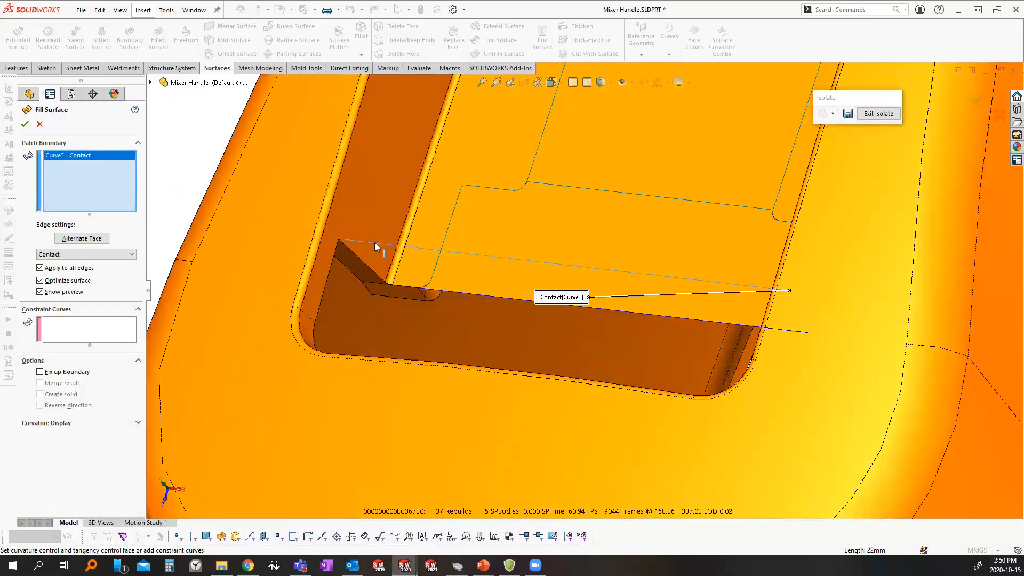
pyautogui.click(361, 260)
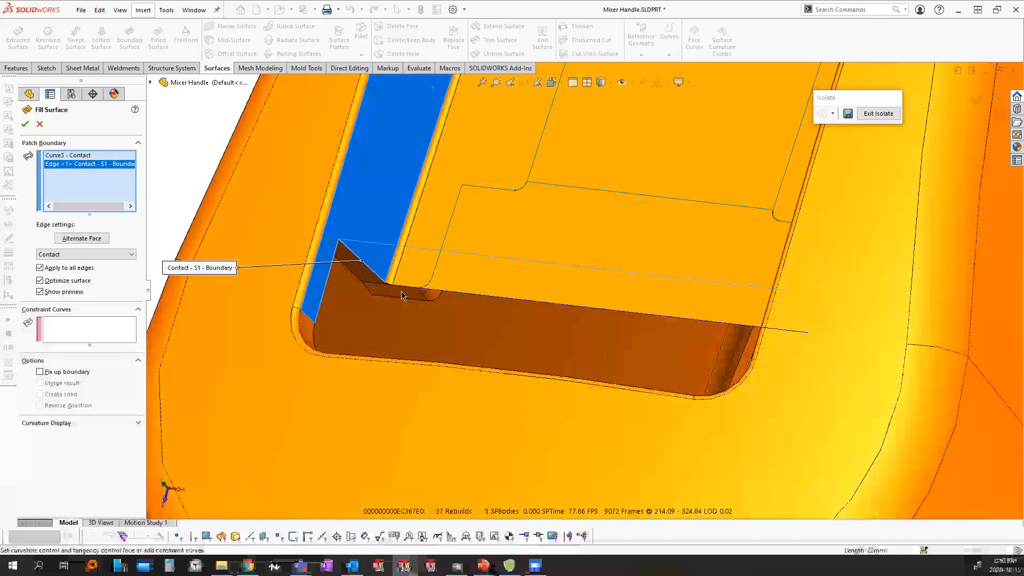
pyautogui.scroll(-2, 405, 288)
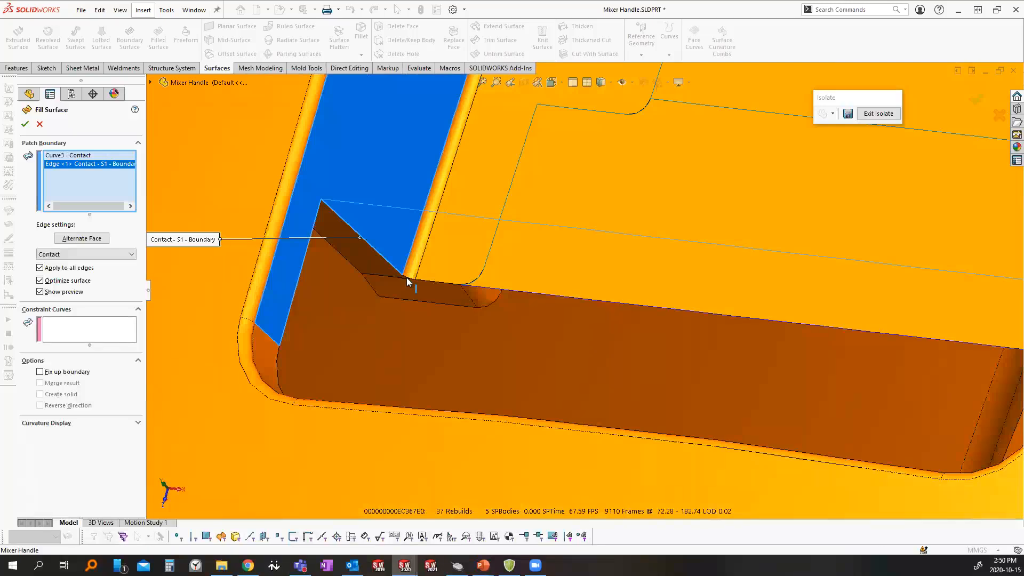
pyautogui.click(408, 282)
pyautogui.click(438, 283)
pyautogui.click(479, 288)
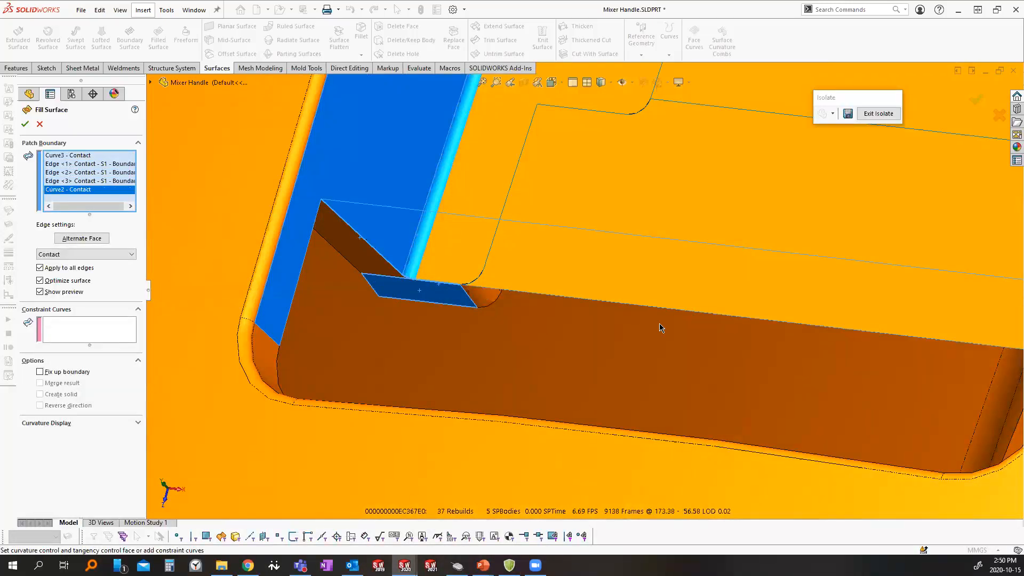
# Add the opposite ledge's end edges and its side-wall edge to the patch boundary and create the filled surface strip
pyautogui.scroll(8, 659, 323)
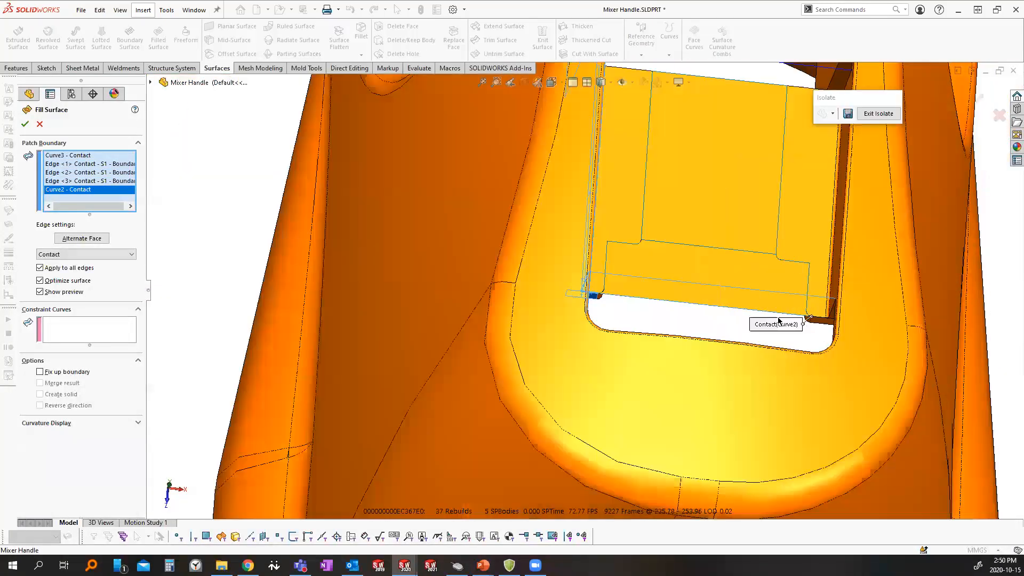
pyautogui.moveTo(779, 321); pyautogui.dragTo(801, 321, button='middle')
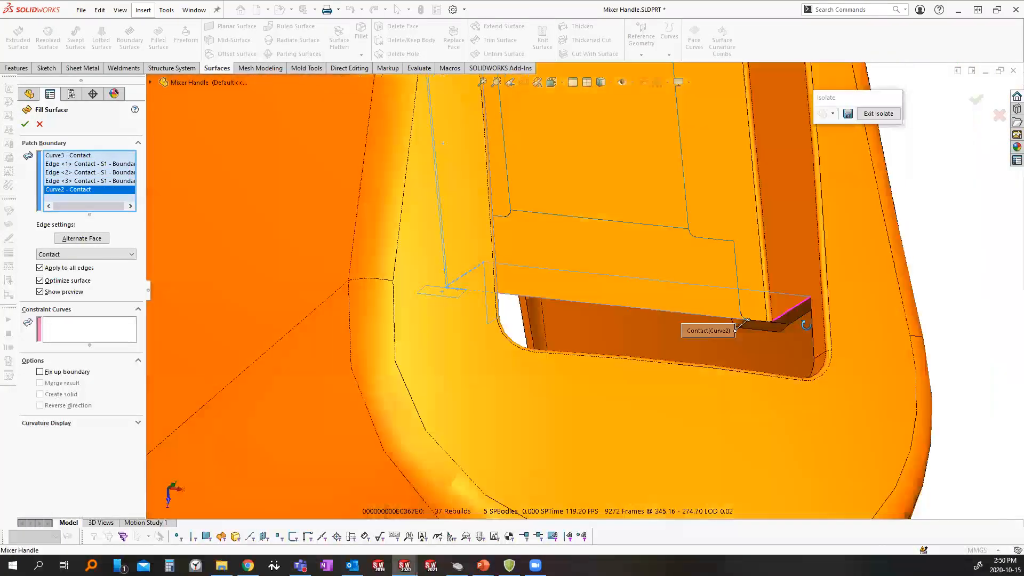
pyautogui.click(762, 322)
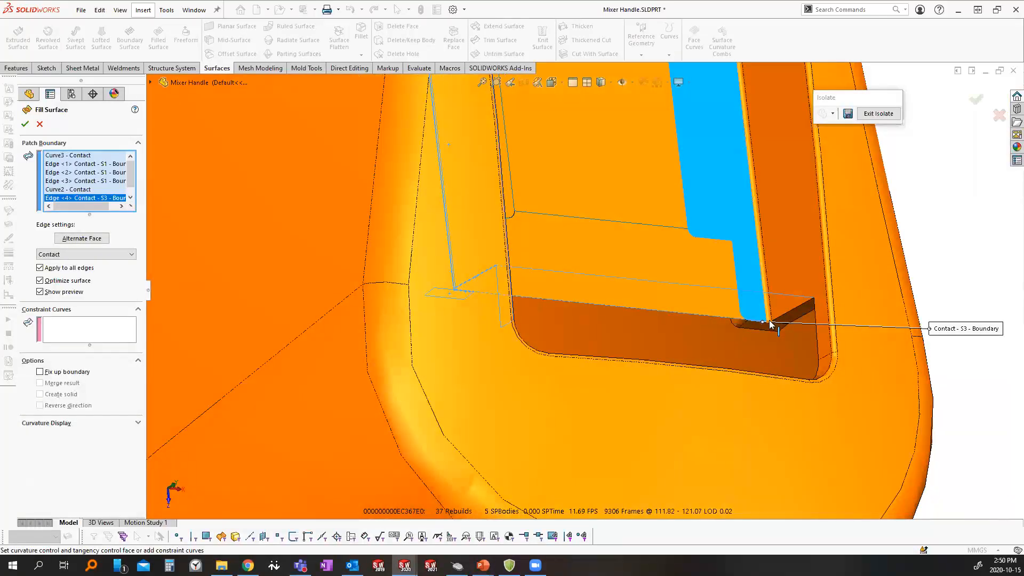
pyautogui.click(779, 320)
pyautogui.click(786, 314)
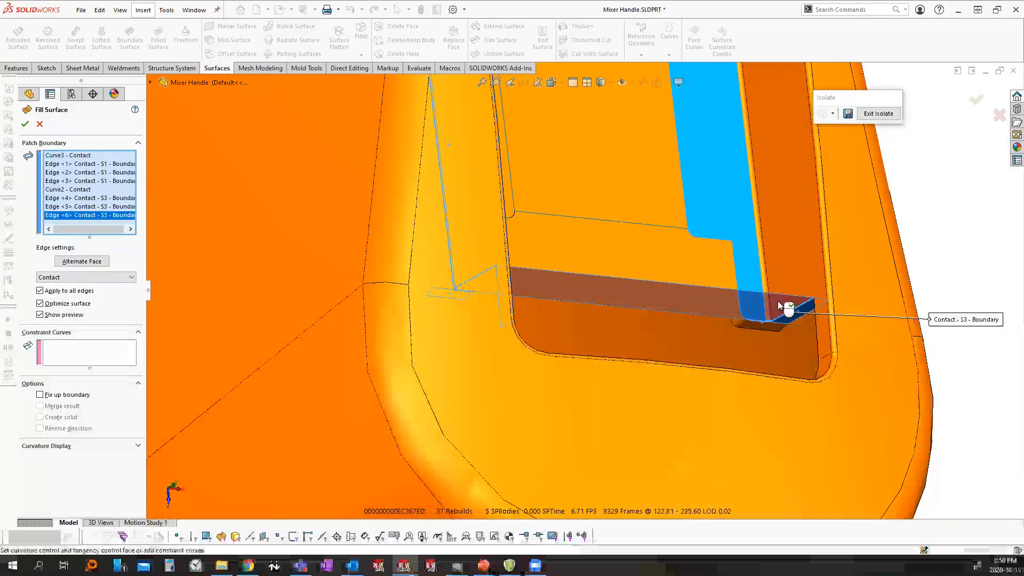
pyautogui.scroll(4, 507, 271)
pyautogui.moveTo(507, 271); pyautogui.dragTo(1, 242, button='middle')
pyautogui.click(25, 124)
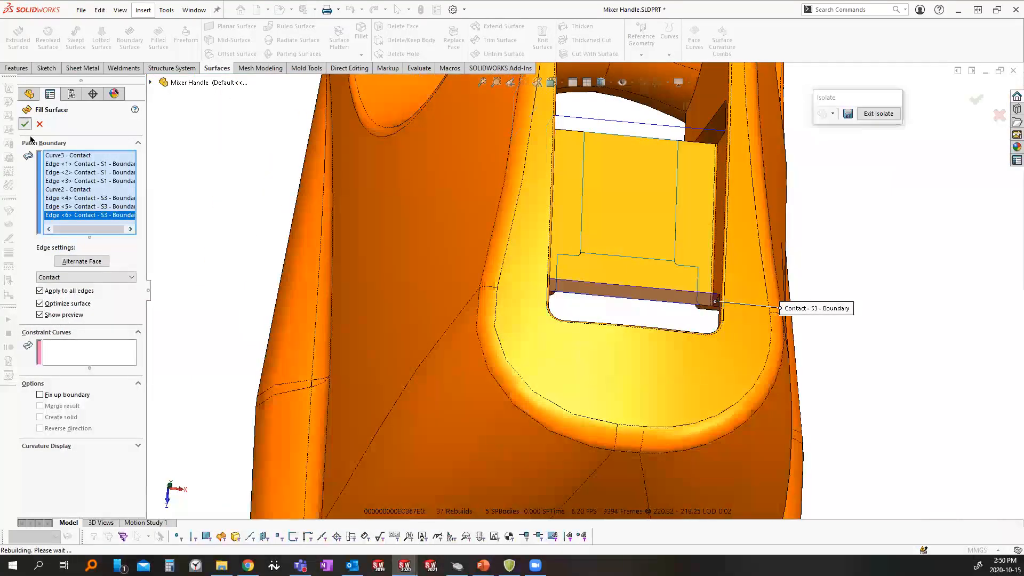
# Start a filled surface for the other ledge end, bounded by one side-wall edge, the wall-to-wall curve and the end edges of the center surfaces
pyautogui.scroll(2, 684, 159)
pyautogui.scroll(1, 685, 161)
pyautogui.moveTo(685, 161); pyautogui.dragTo(674, 145, button='middle')
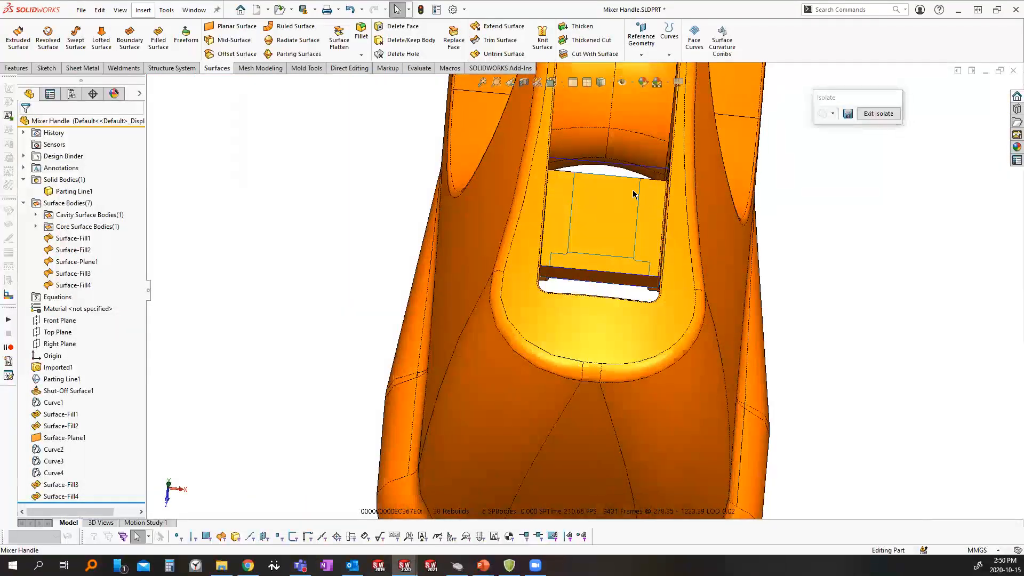
pyautogui.scroll(-4, 613, 176)
pyautogui.moveTo(612, 175); pyautogui.dragTo(534, 179, button='middle')
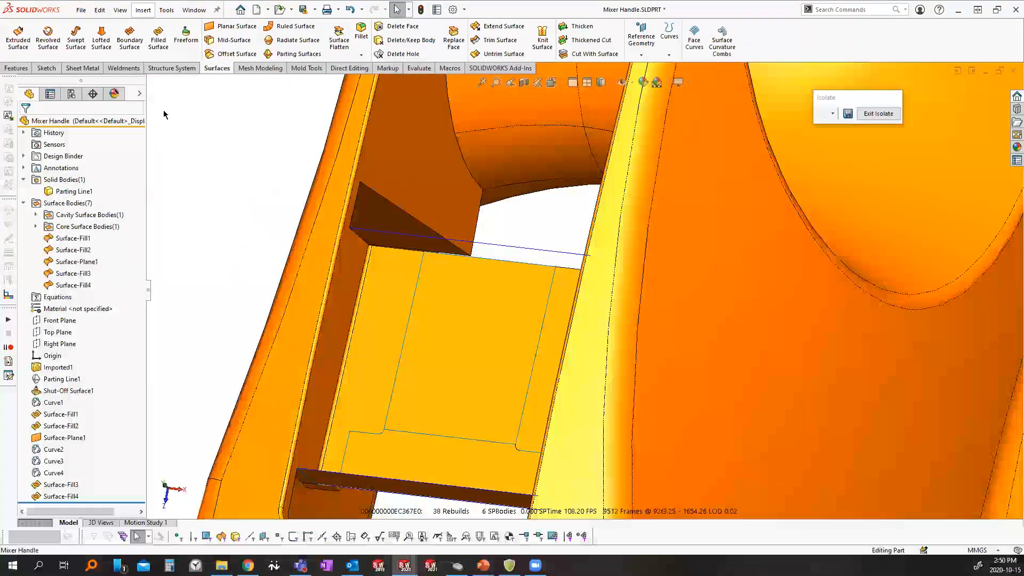
pyautogui.click(159, 40)
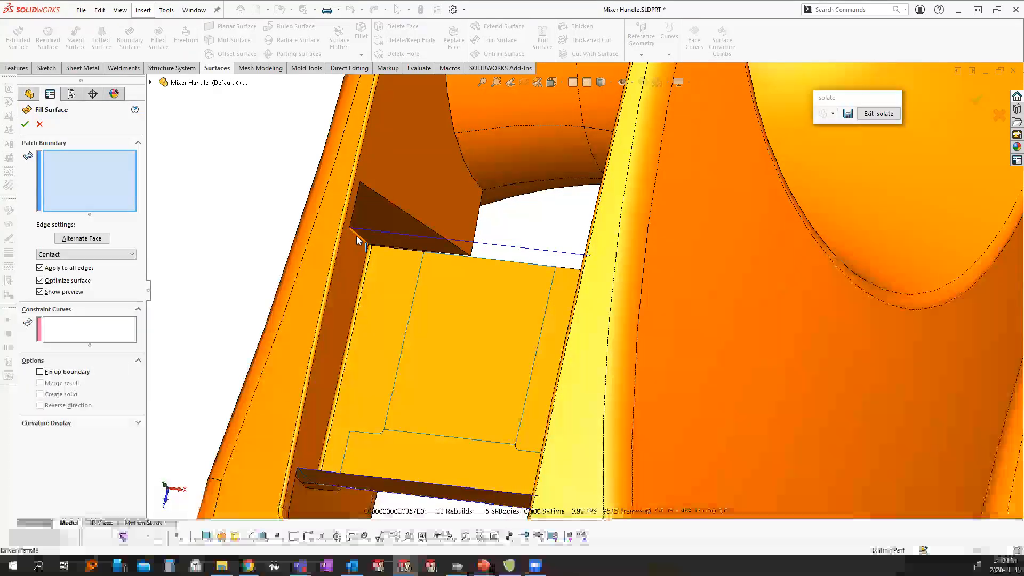
pyautogui.click(356, 236)
pyautogui.click(372, 232)
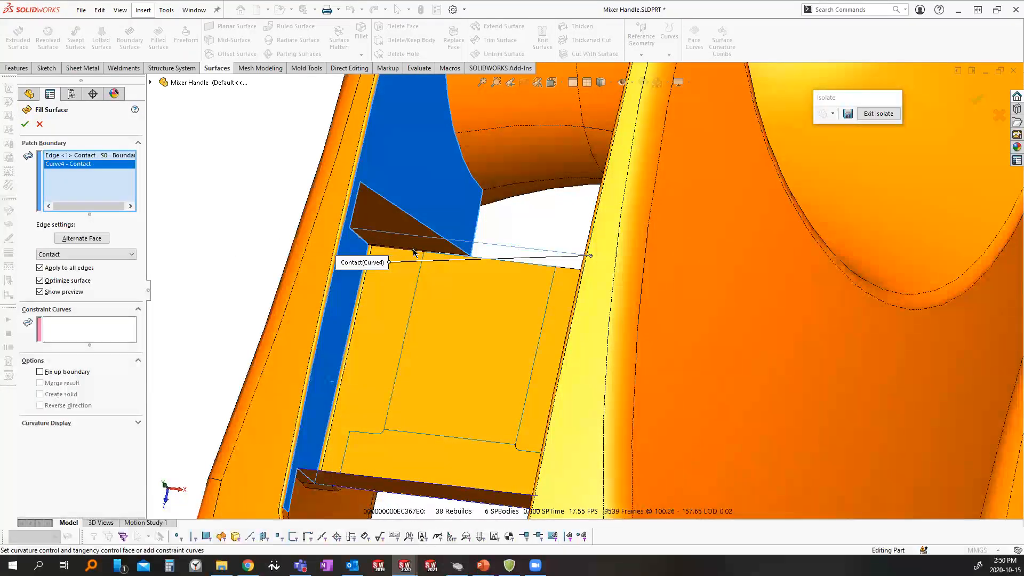
pyautogui.click(430, 255)
pyautogui.moveTo(450, 259); pyautogui.dragTo(582, 273, button='middle')
pyautogui.click(582, 273)
pyautogui.click(611, 272)
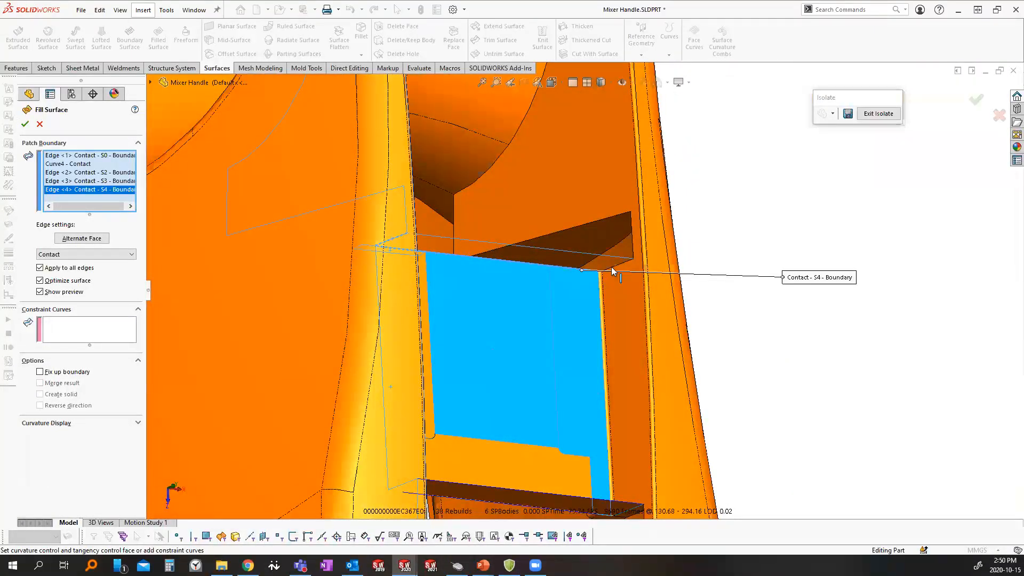
# Add the opposite side-wall edge and the small remaining corner edges to the patch boundary and create the filled surface strip
pyautogui.click(612, 271)
pyautogui.scroll(-3, 612, 272)
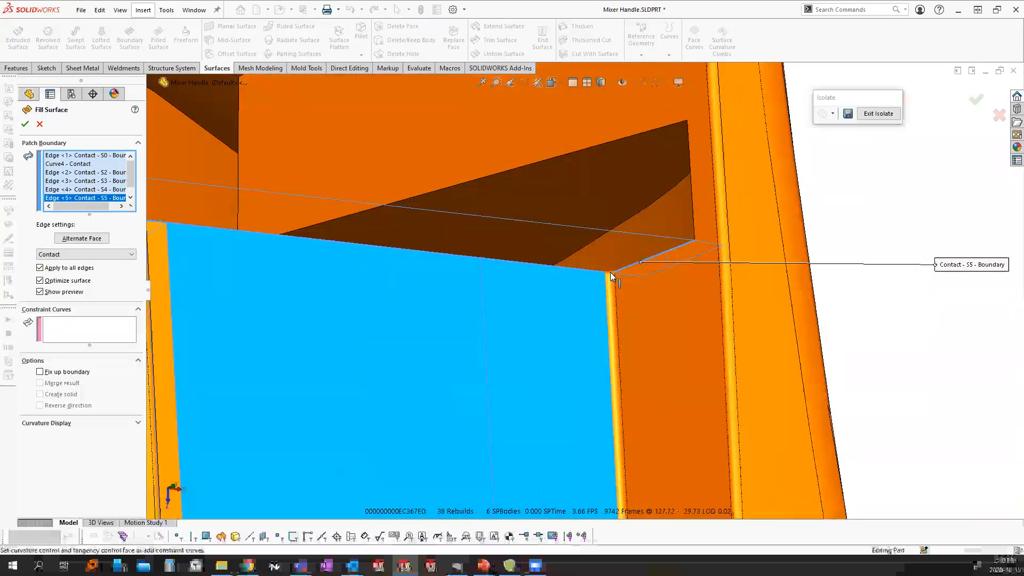
pyautogui.click(610, 273)
pyautogui.scroll(3, 611, 273)
pyautogui.moveTo(368, 319); pyautogui.dragTo(273, 304, button='middle')
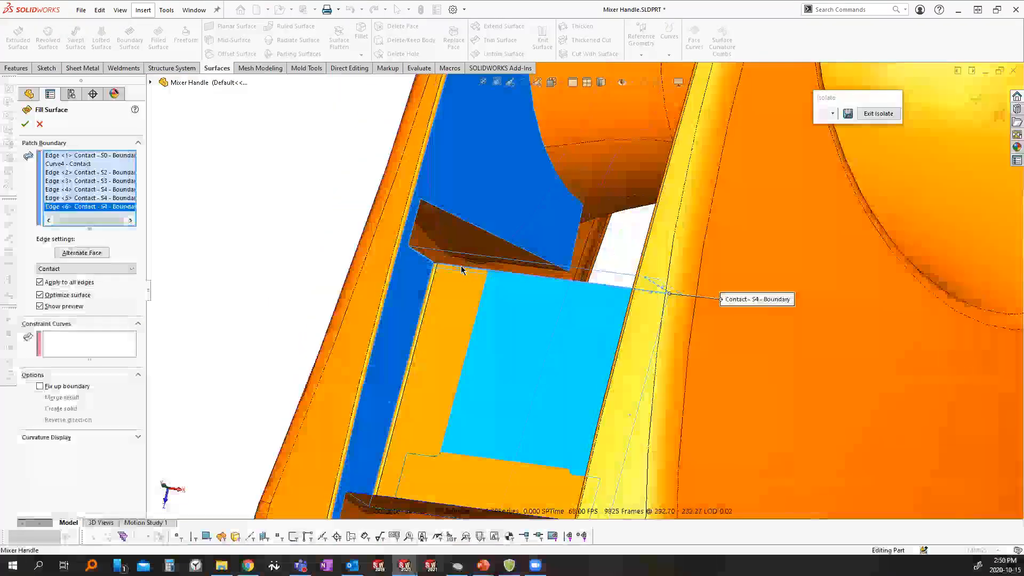
pyautogui.scroll(-5, 462, 269)
pyautogui.click(448, 273)
pyautogui.moveTo(453, 282); pyautogui.dragTo(679, 353, button='middle')
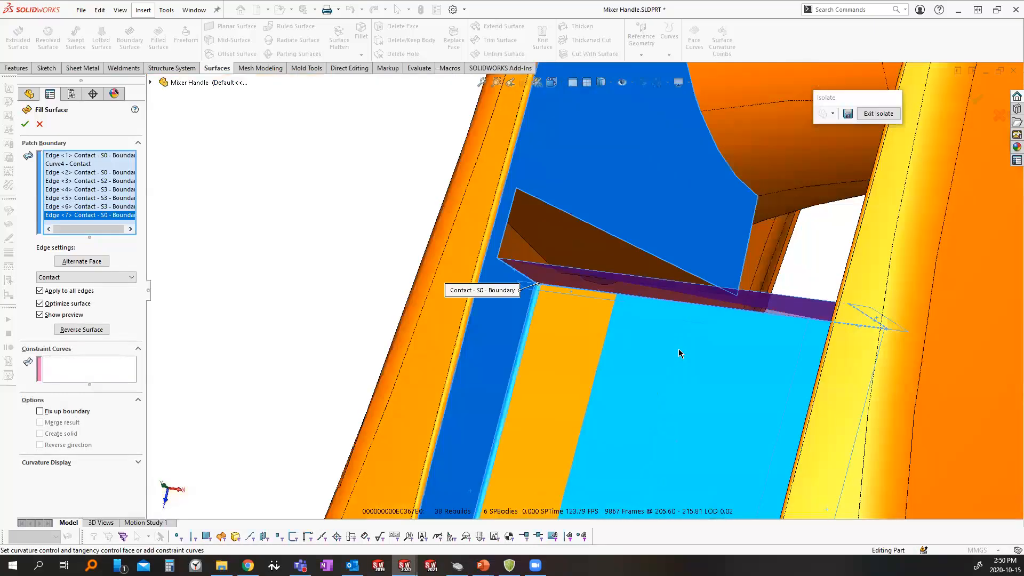
pyautogui.click(26, 122)
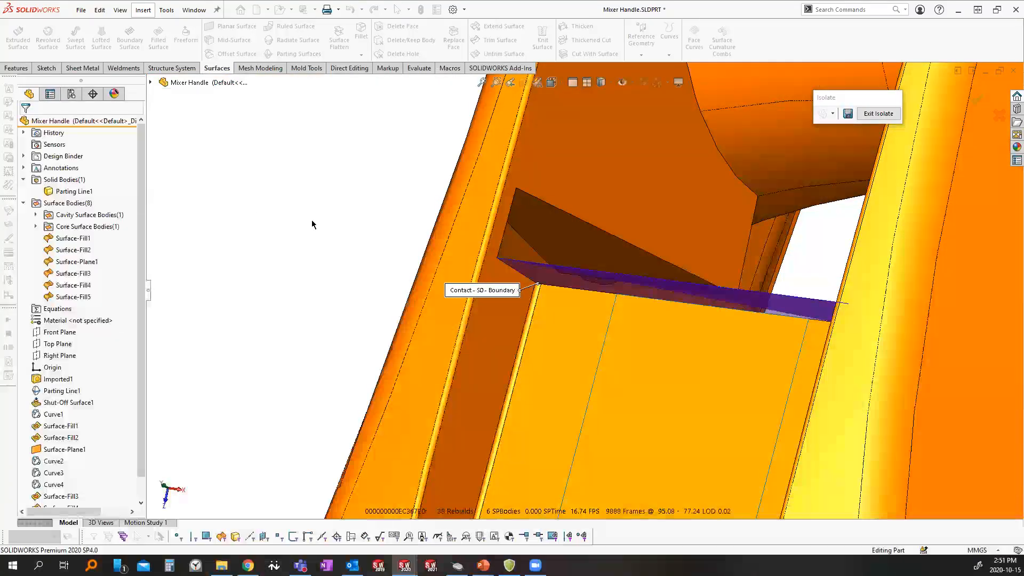
# Start a lofted surface for the remaining opening between the two side walls
pyautogui.scroll(4, 519, 216)
pyautogui.moveTo(606, 236); pyautogui.dragTo(622, 307, button='middle')
pyautogui.hotkey('ctrl', '2')
pyautogui.moveTo(535, 281); pyautogui.dragTo(690, 235)
pyautogui.press('Escape')
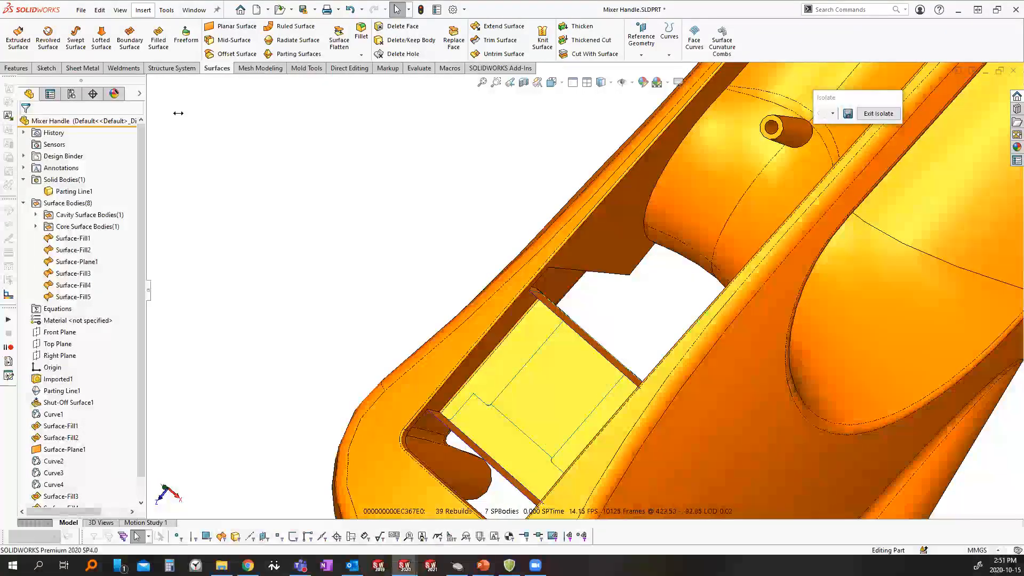
pyautogui.click(102, 42)
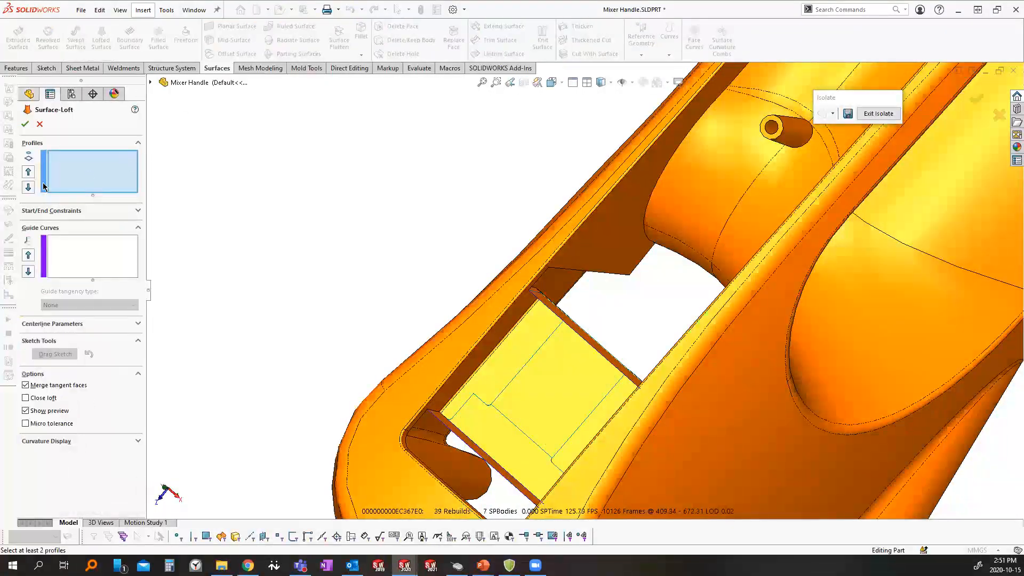
pyautogui.rightClick(104, 177)
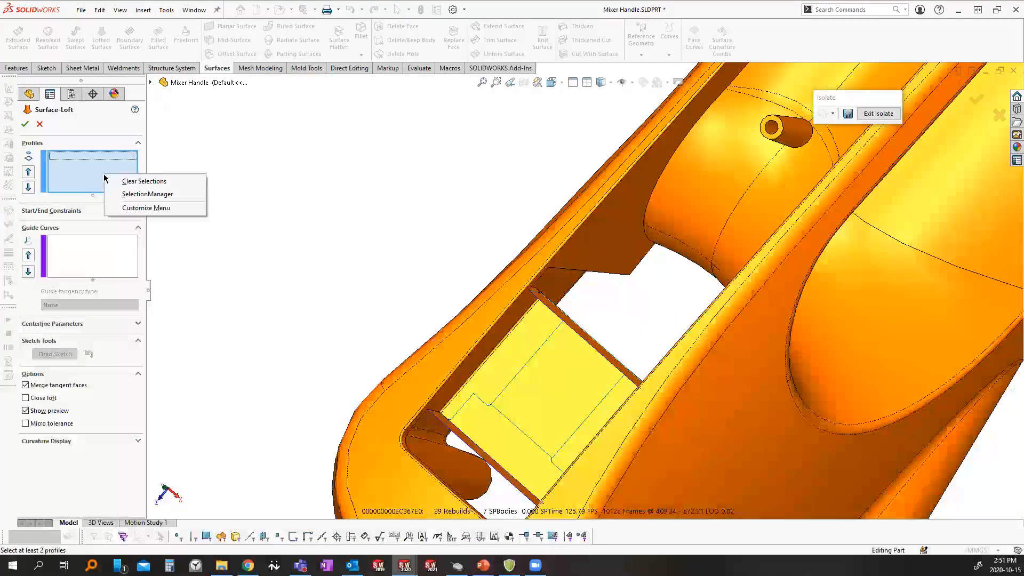
pyautogui.click(229, 173)
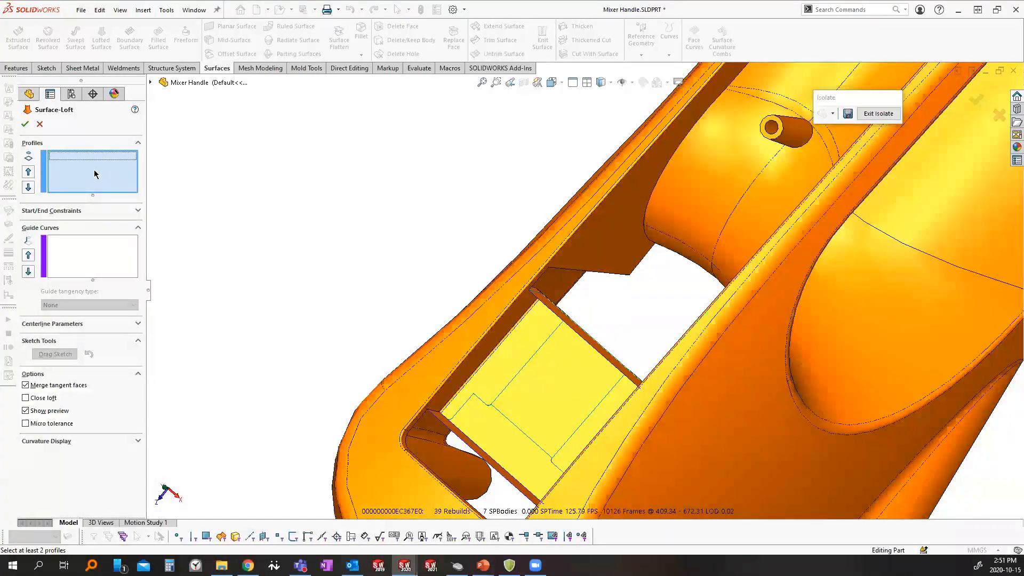
pyautogui.click(572, 269)
pyautogui.moveTo(688, 342); pyautogui.dragTo(658, 360, button='middle')
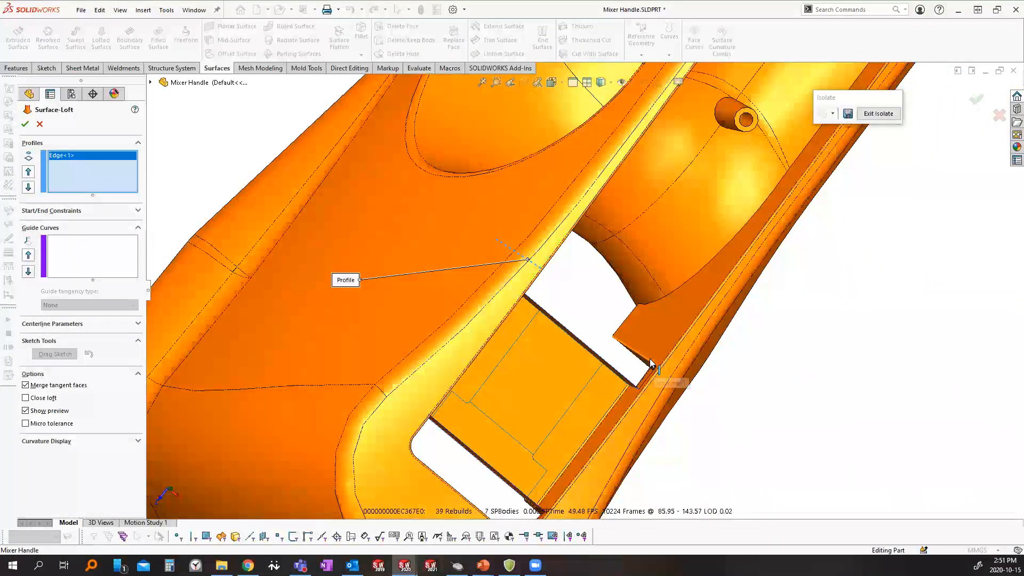
pyautogui.click(651, 373)
pyautogui.scroll(10, 664, 398)
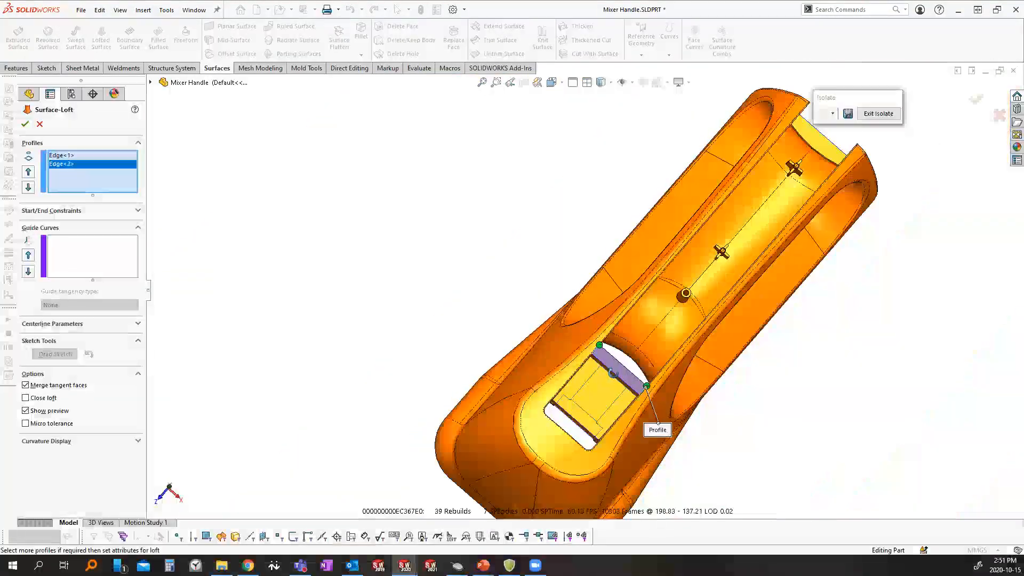
pyautogui.moveTo(845, 407); pyautogui.dragTo(850, 428, button='middle')
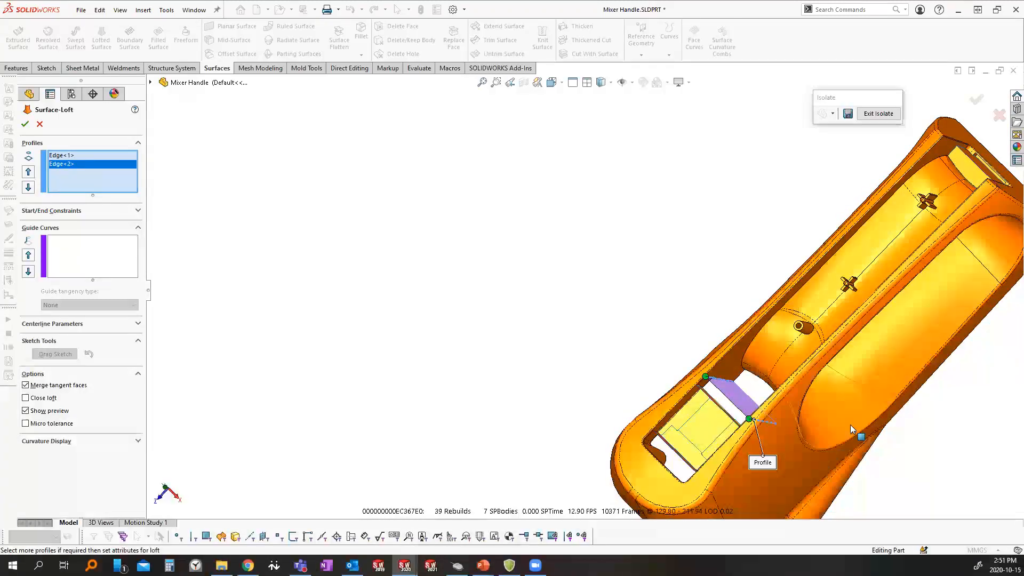
pyautogui.keyDown('ctrl'); pyautogui.moveTo(711, 368); pyautogui.dragTo(437, 250, button='middle'); pyautogui.keyUp('ctrl')
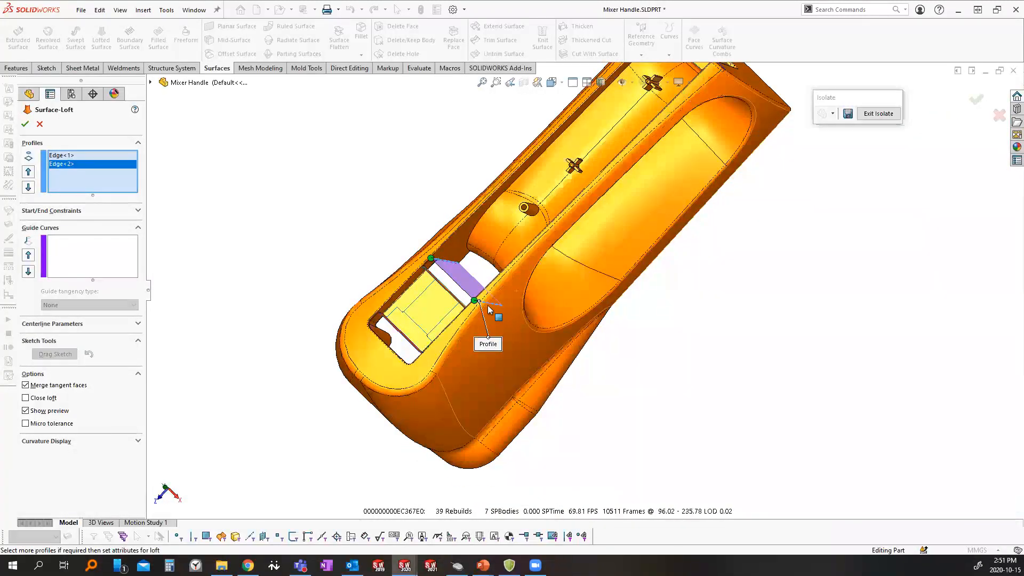
pyautogui.rightClick(73, 165)
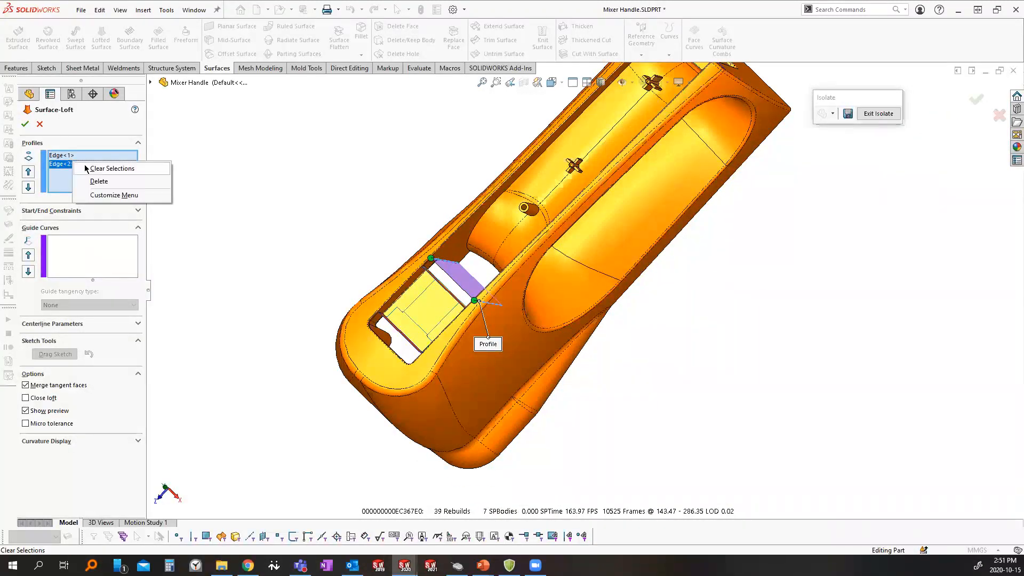
pyautogui.click(106, 168)
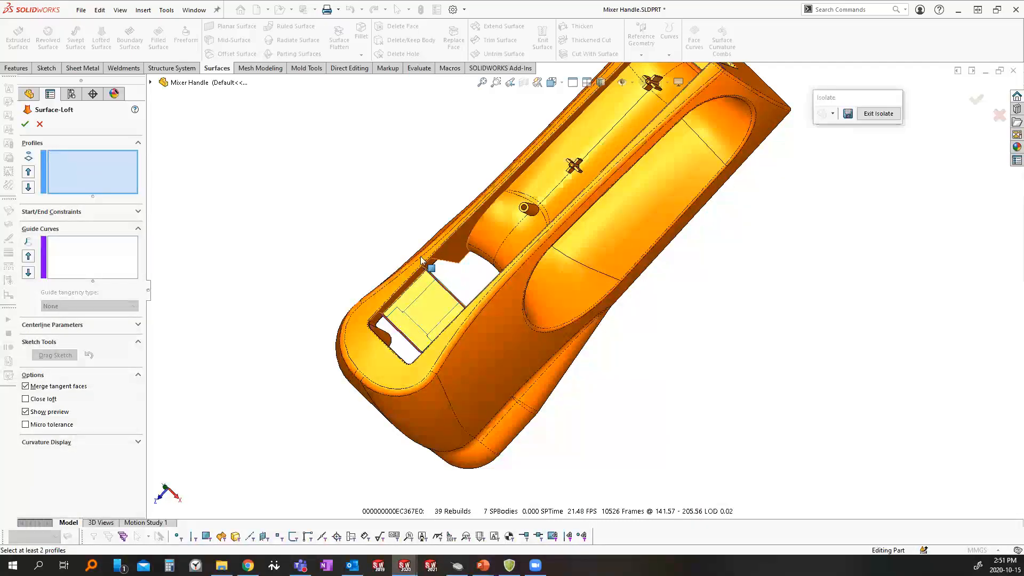
# Define the first loft profile as an open group of the three connected stepped edges on one side wall
pyautogui.rightClick(110, 168)
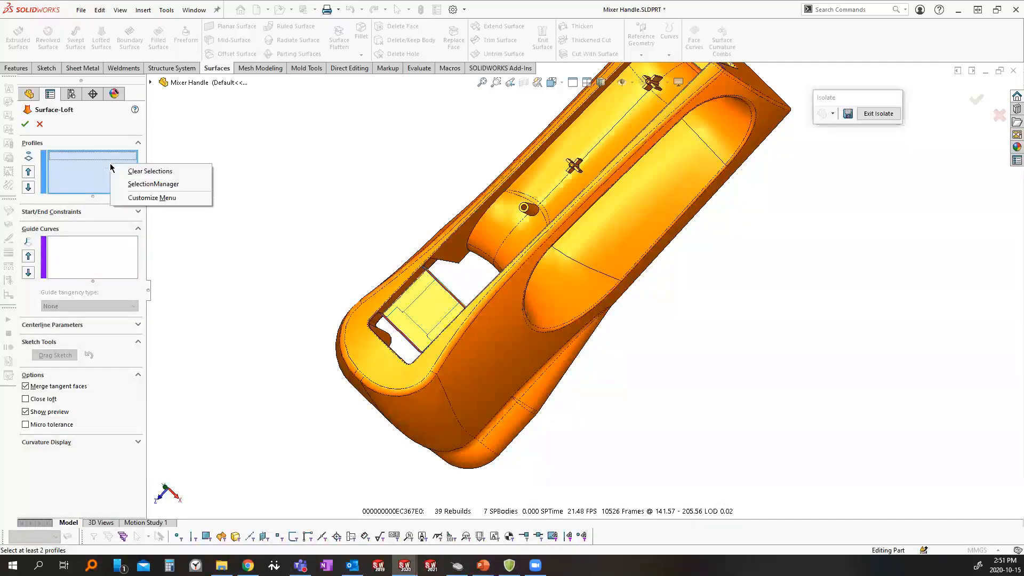
pyautogui.click(170, 184)
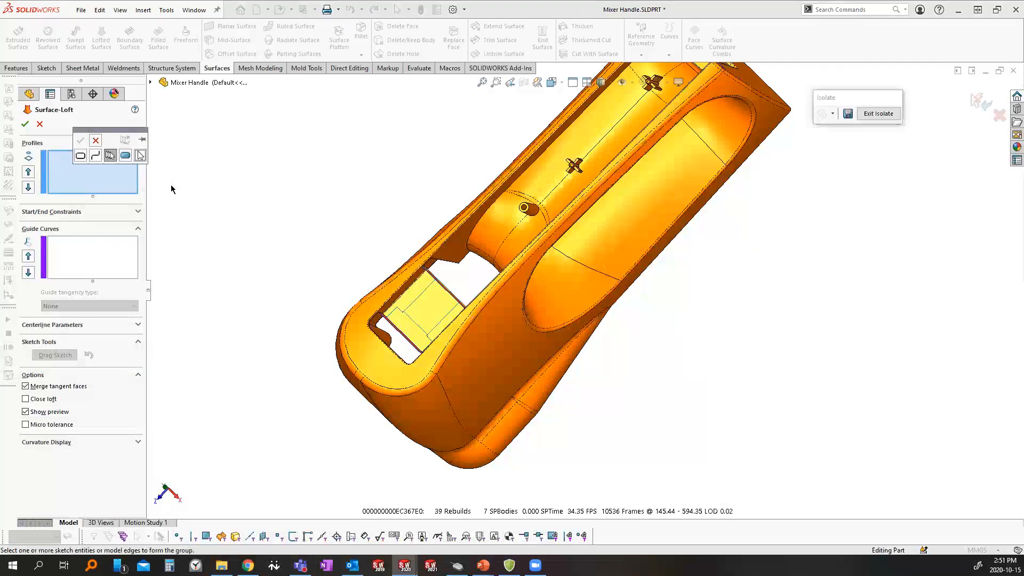
pyautogui.moveTo(150, 130); pyautogui.dragTo(345, 137)
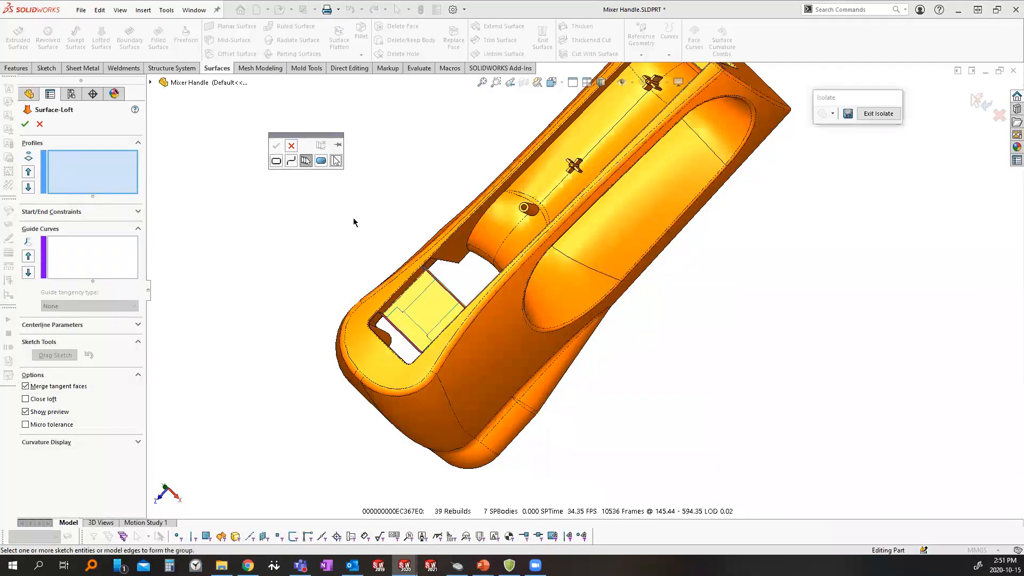
pyautogui.scroll(-6, 490, 255)
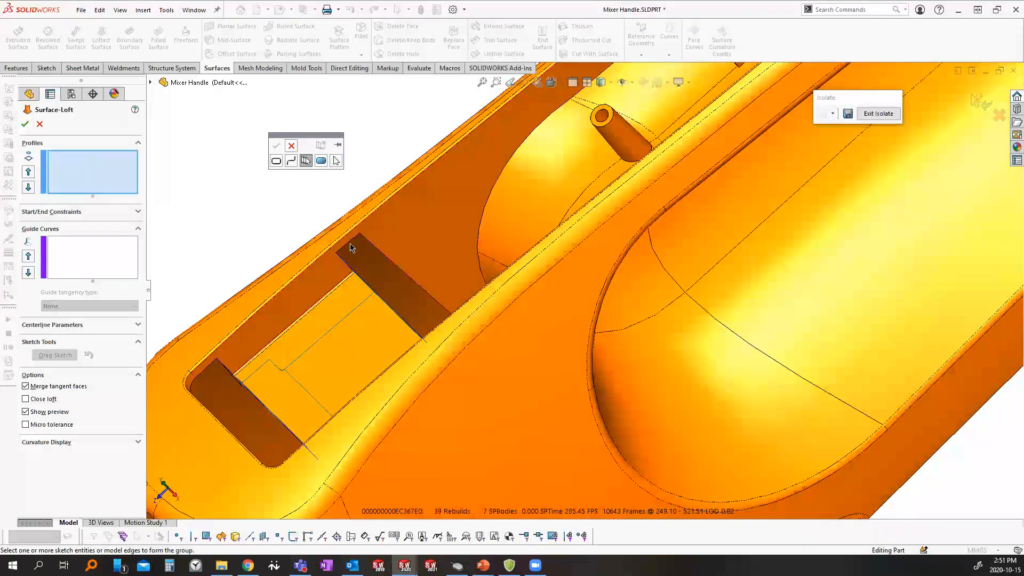
pyautogui.click(349, 243)
pyautogui.click(380, 251)
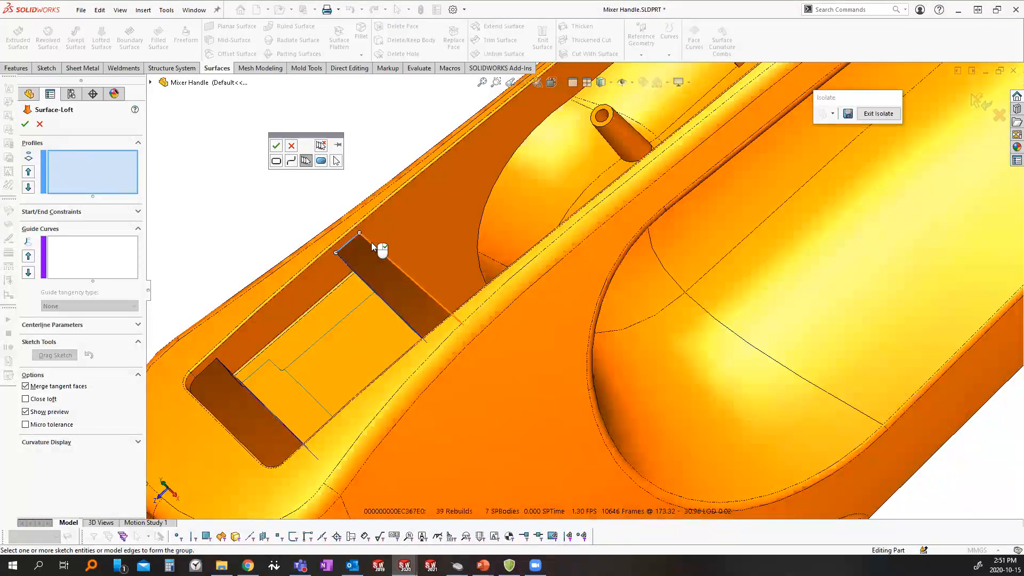
pyautogui.moveTo(400, 274); pyautogui.dragTo(447, 308, button='middle')
pyautogui.click(446, 300)
pyautogui.scroll(-4, 478, 296)
pyautogui.moveTo(446, 298); pyautogui.dragTo(413, 301, button='middle')
pyautogui.scroll(1, 412, 301)
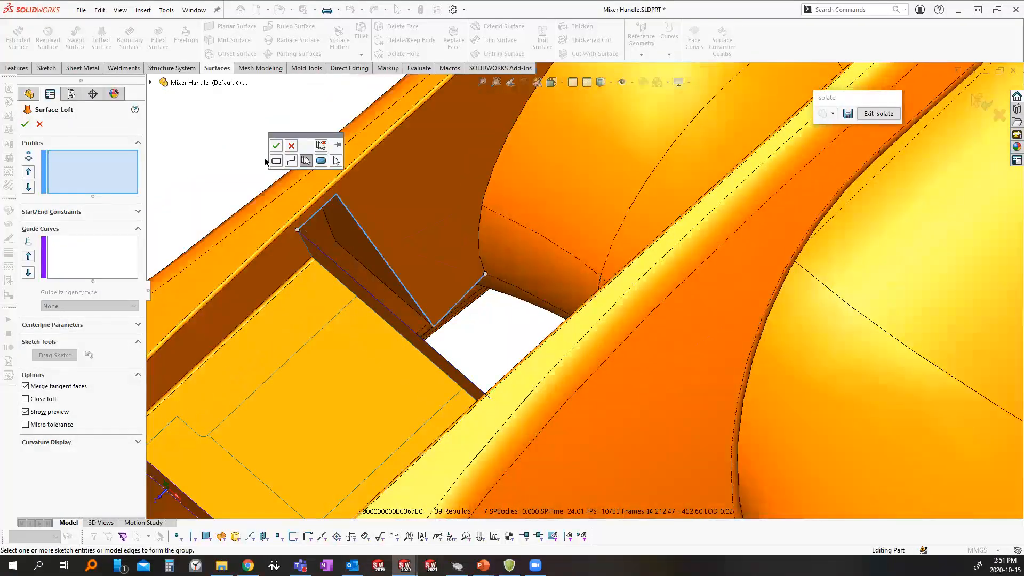
pyautogui.click(275, 146)
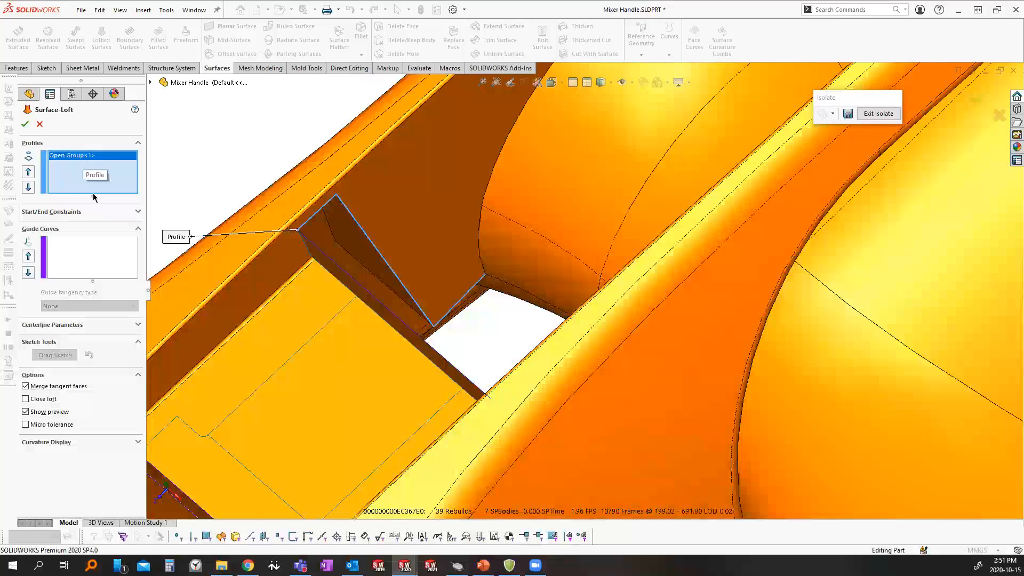
# Define the second loft profile as an open group of the matching stepped edges on the opposite side wall
pyautogui.rightClick(97, 176)
pyautogui.click(138, 193)
pyautogui.moveTo(425, 295); pyautogui.dragTo(570, 274, button='middle')
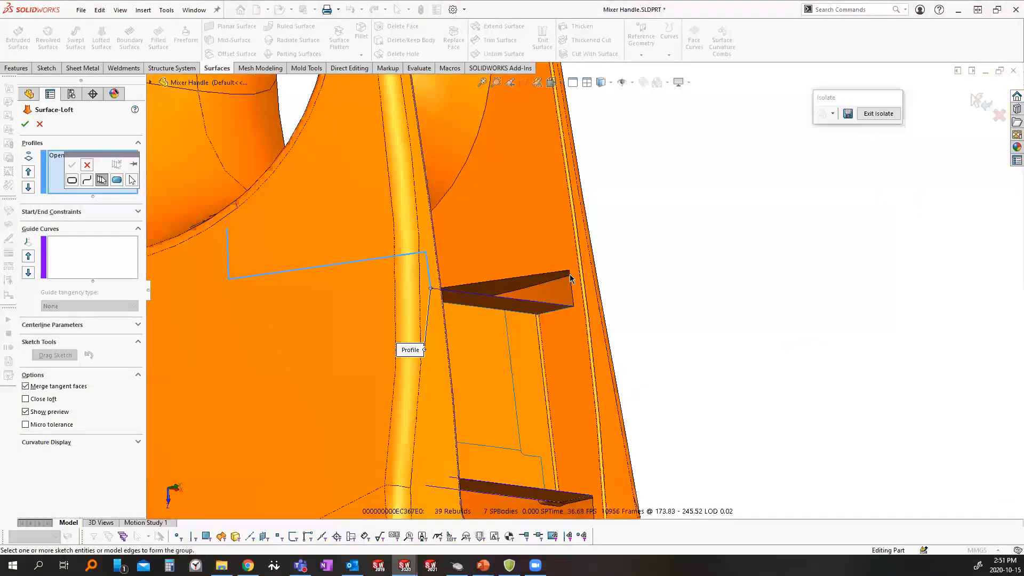
pyautogui.click(559, 273)
pyautogui.moveTo(556, 272); pyautogui.dragTo(474, 296, button='middle')
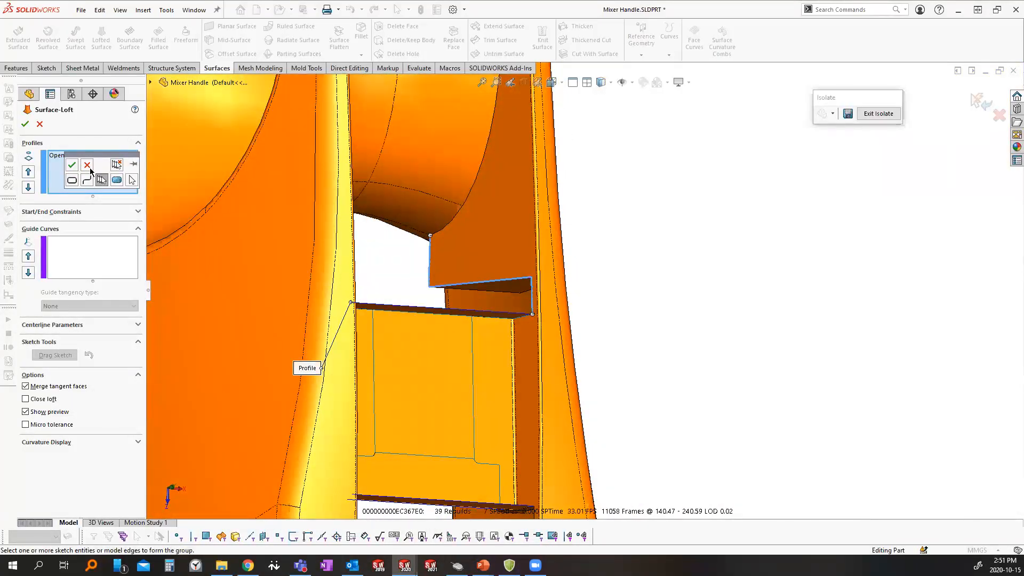
pyautogui.click(72, 166)
# Add the arched edges spanning the opening to the loft as an open-group guide curve
pyautogui.moveTo(436, 272); pyautogui.dragTo(405, 251, button='middle')
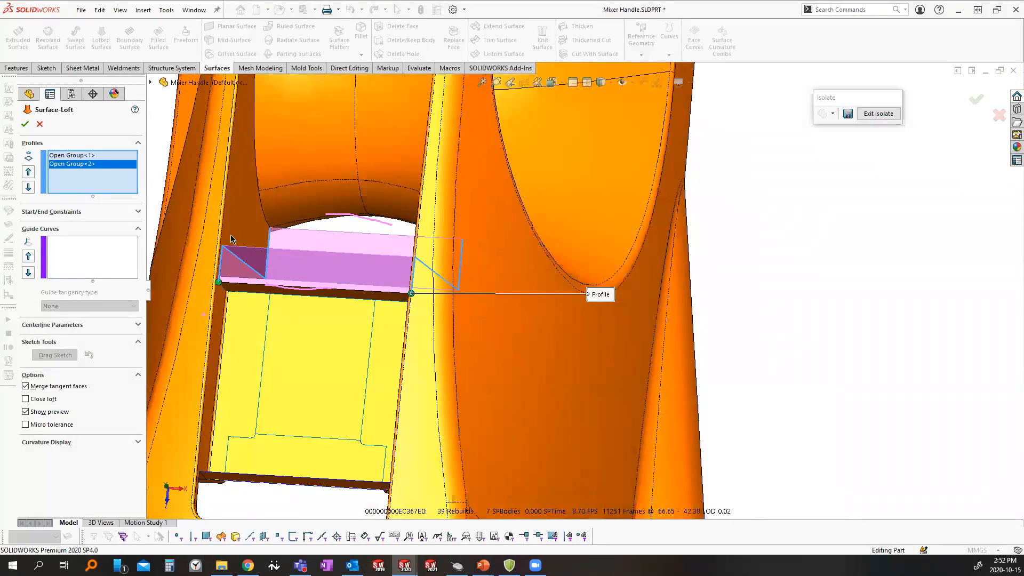
pyautogui.click(74, 248)
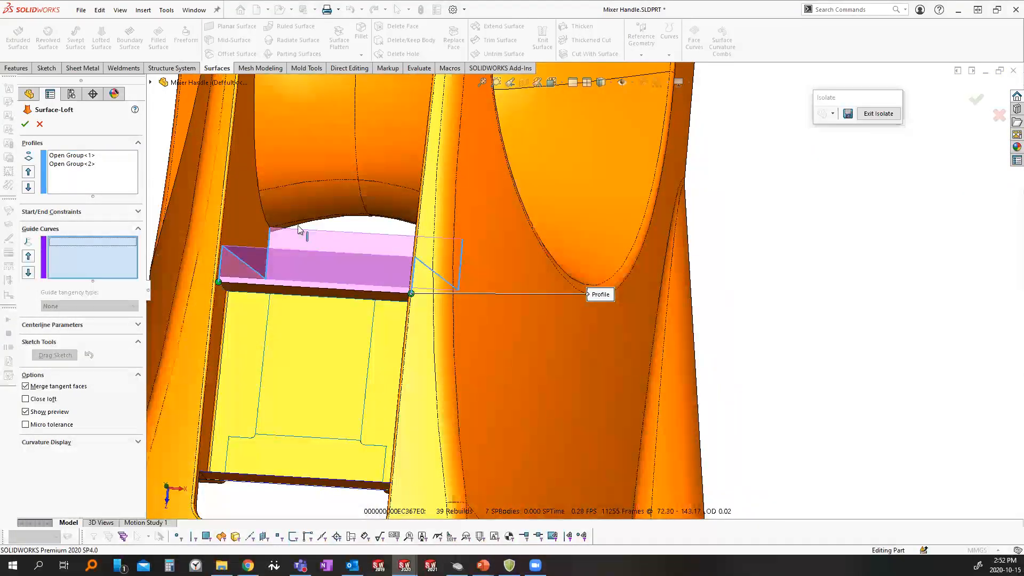
pyautogui.rightClick(114, 254)
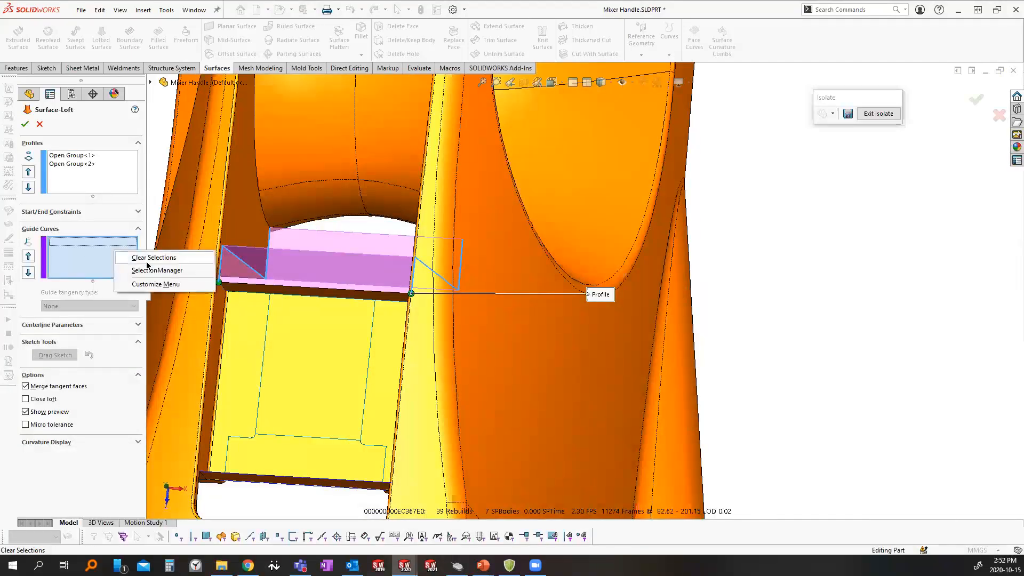
pyautogui.click(176, 270)
pyautogui.click(336, 218)
pyautogui.moveTo(336, 218); pyautogui.dragTo(383, 226, button='middle')
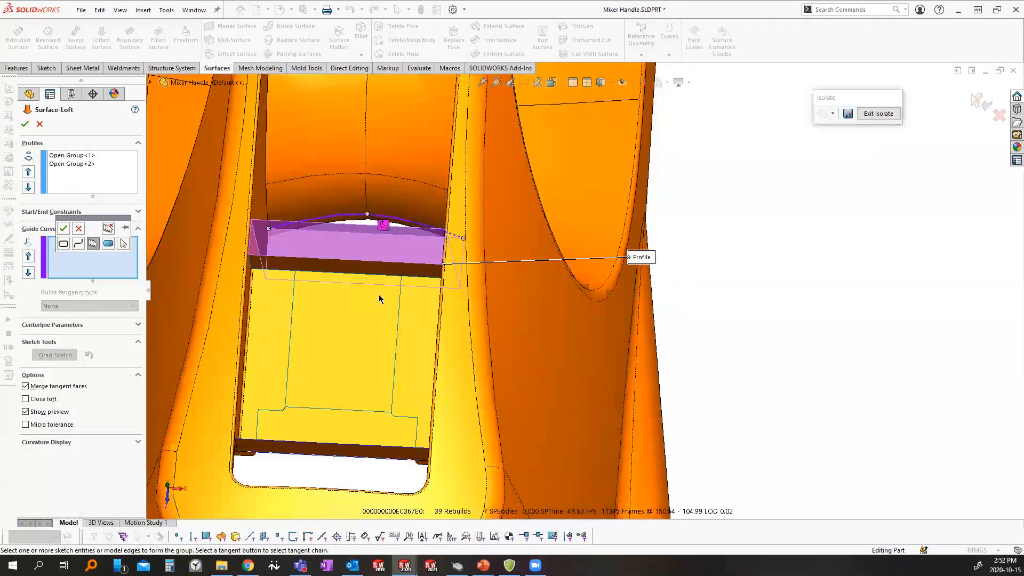
pyautogui.click(63, 228)
# Add the straight wall-to-wall curve along the filled strip as the second guide curve of the loft
pyautogui.moveTo(370, 239); pyautogui.dragTo(359, 274, button='middle')
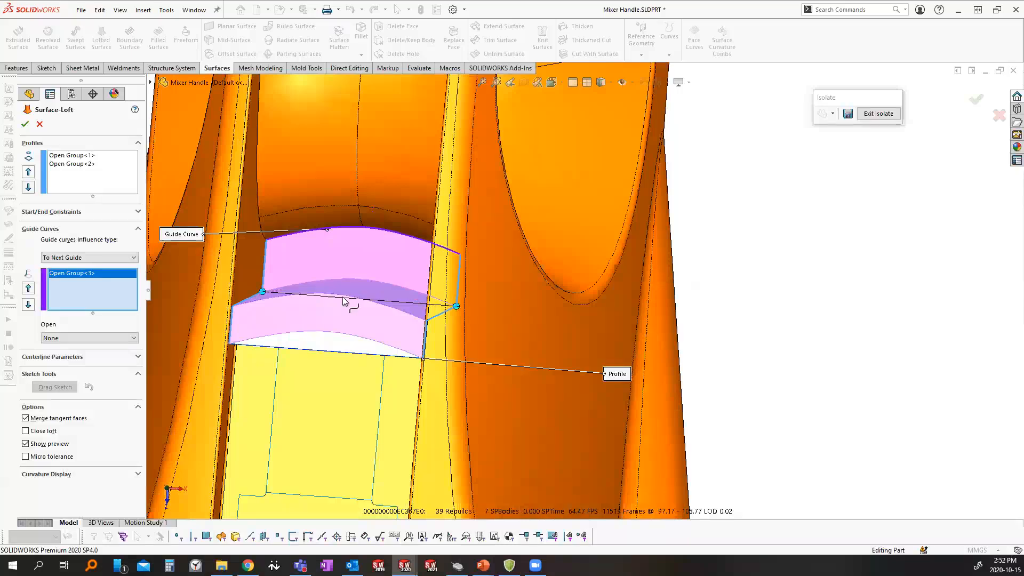
pyautogui.moveTo(313, 351); pyautogui.dragTo(337, 317, button='middle')
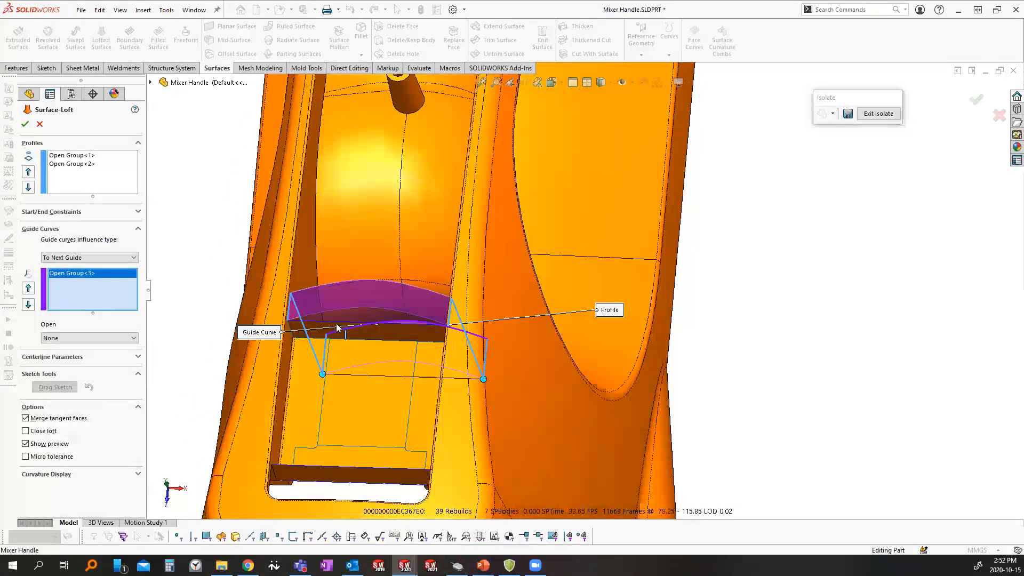
pyautogui.click(338, 325)
pyautogui.moveTo(330, 334); pyautogui.dragTo(374, 364, button='middle')
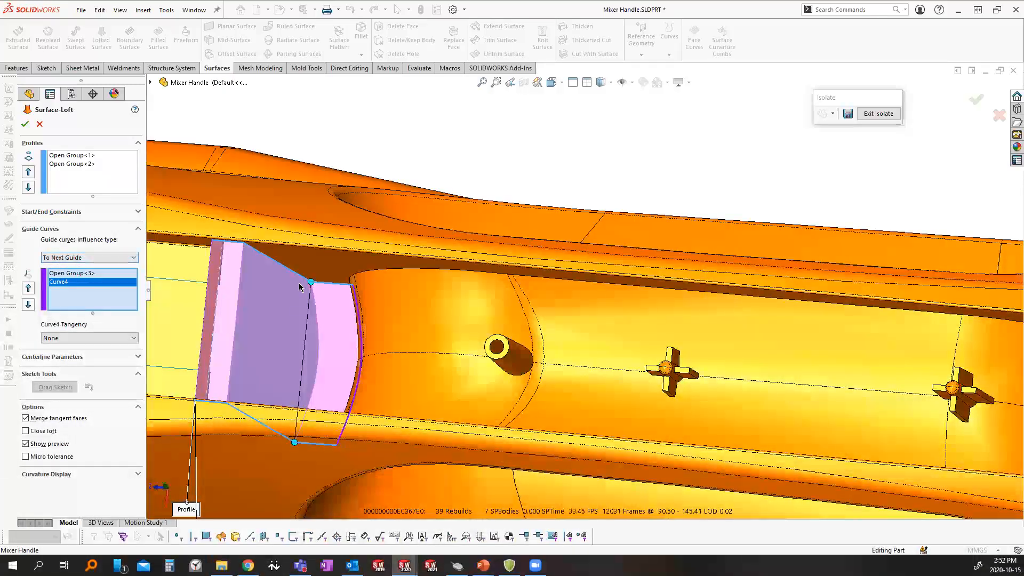
# Set the loft's guide curves influence type to To Next Sharp and create the lofted surface
pyautogui.click(80, 257)
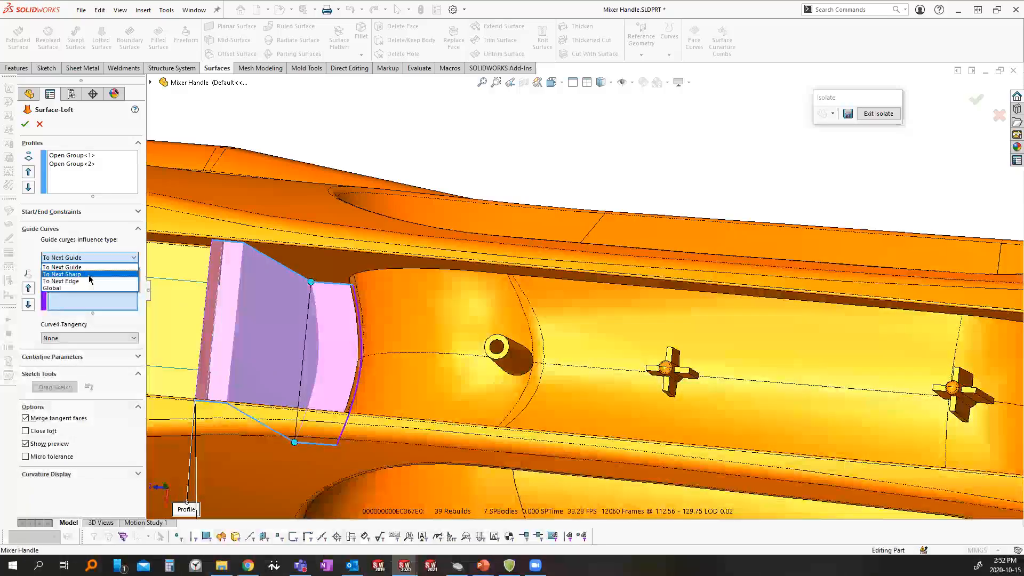
pyautogui.click(89, 275)
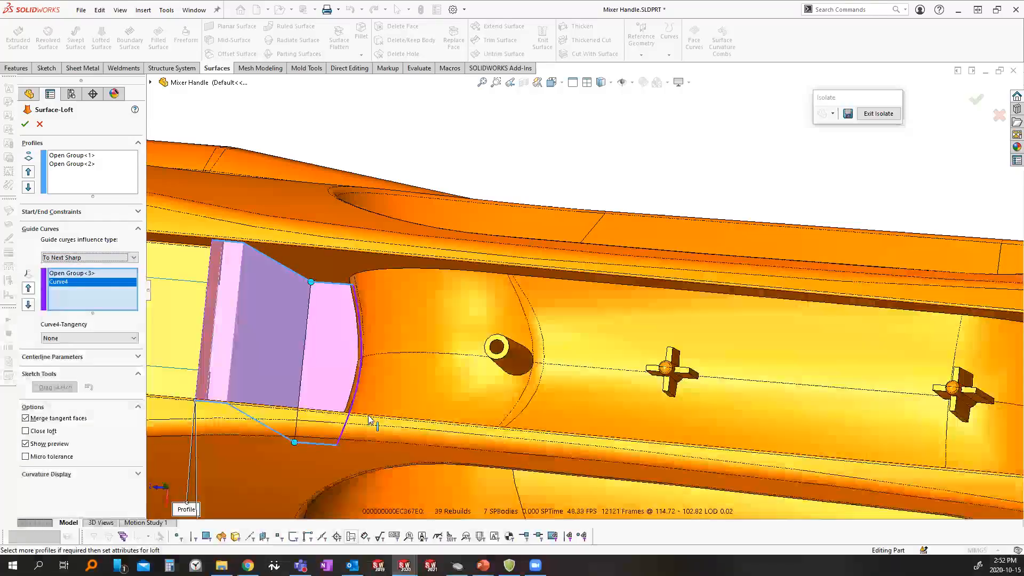
pyautogui.press('f')
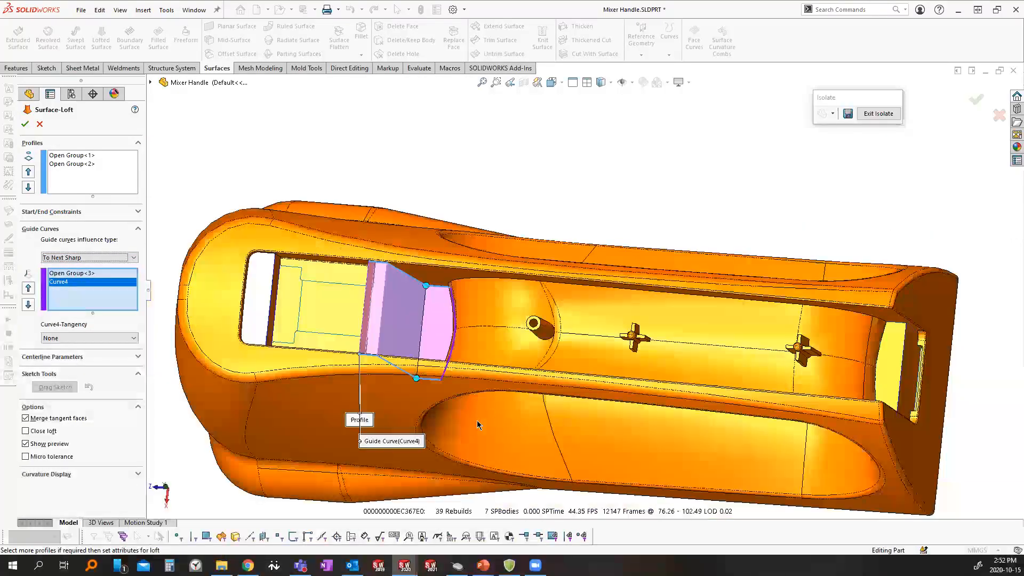
pyautogui.moveTo(488, 411); pyautogui.dragTo(500, 297, button='middle')
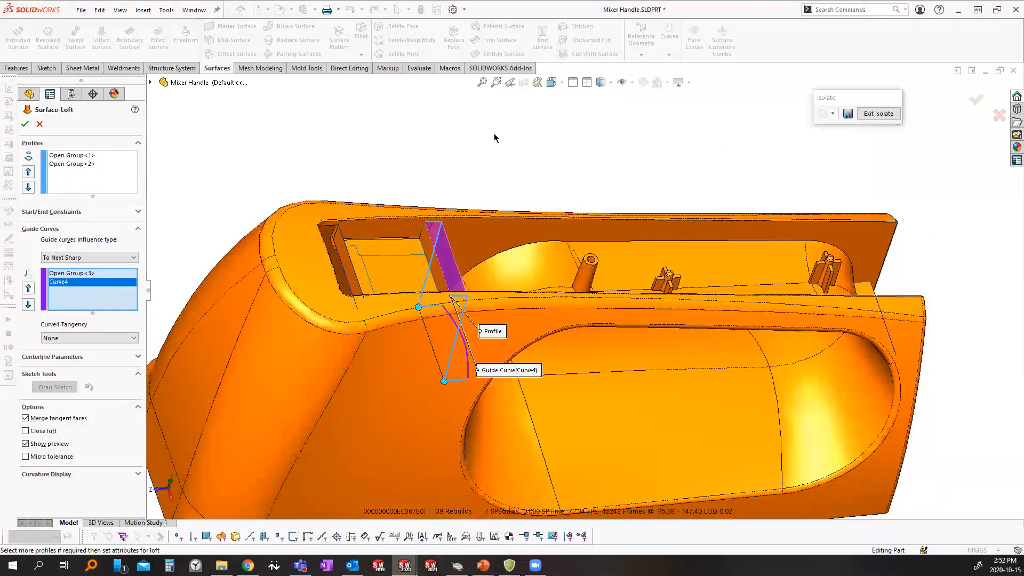
pyautogui.click(24, 124)
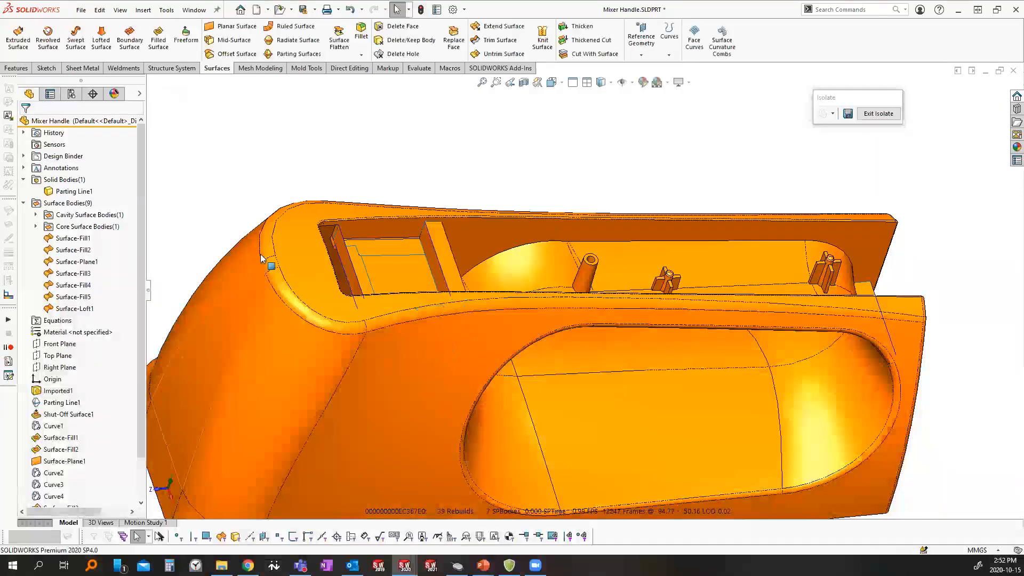
# Hide all reference item types in the view and exit the current isolation of the part
pyautogui.scroll(-5, 430, 201)
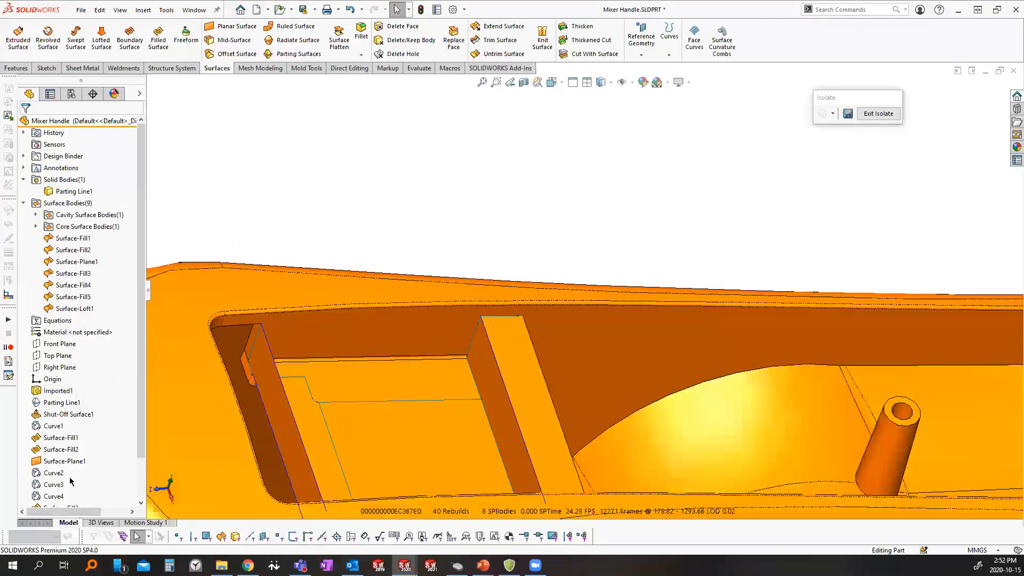
pyautogui.scroll(-2, 66, 483)
pyautogui.click(620, 83)
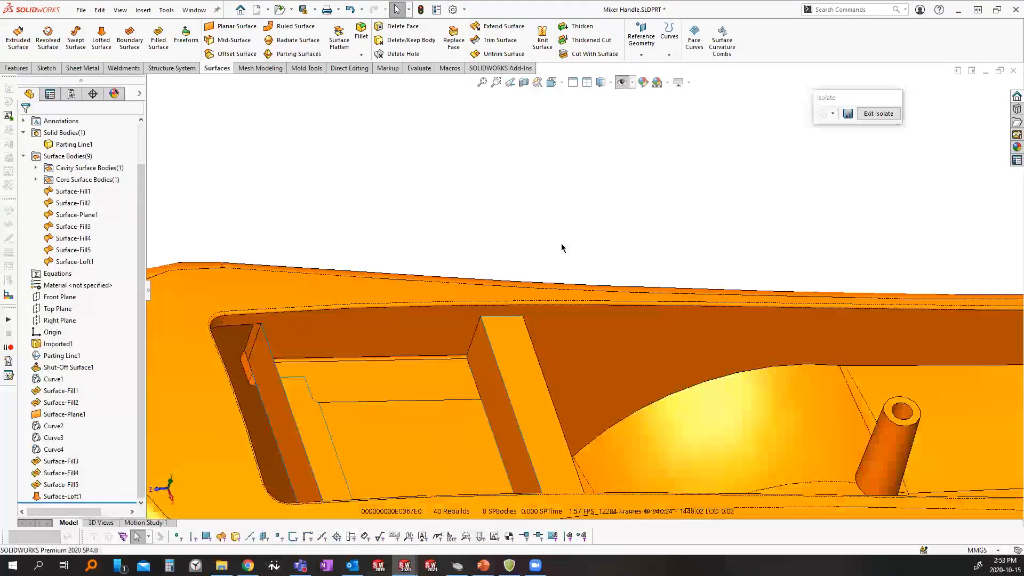
pyautogui.scroll(2, 488, 447)
pyautogui.scroll(-2, 460, 452)
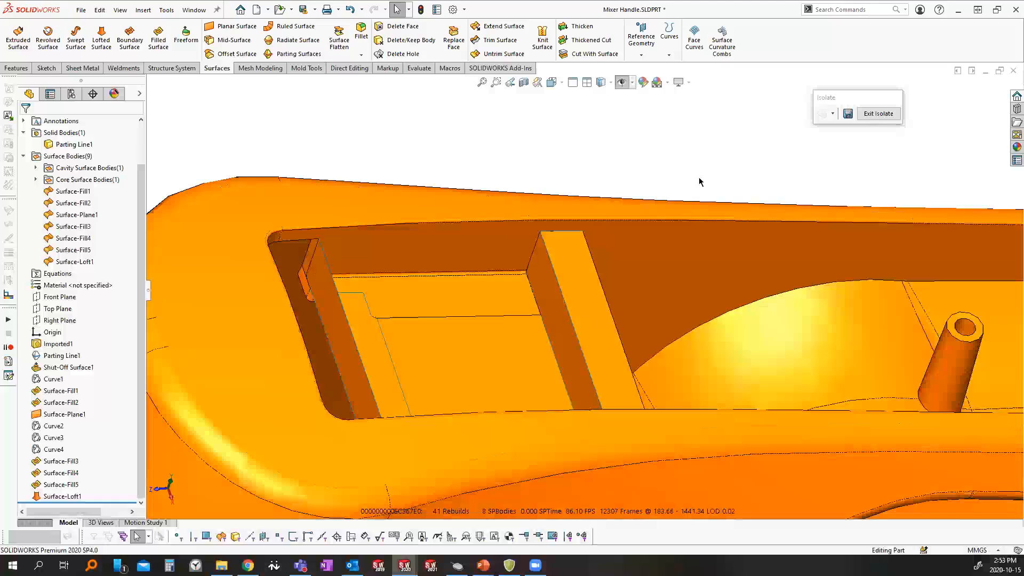
pyautogui.click(74, 191)
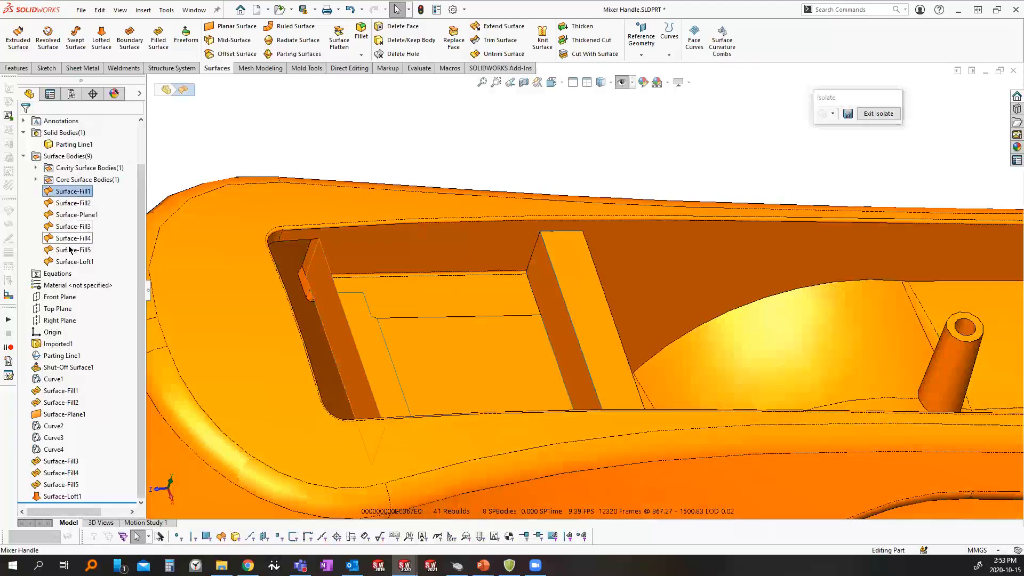
pyautogui.keyDown('shift'); pyautogui.click(72, 262); pyautogui.keyUp('shift')
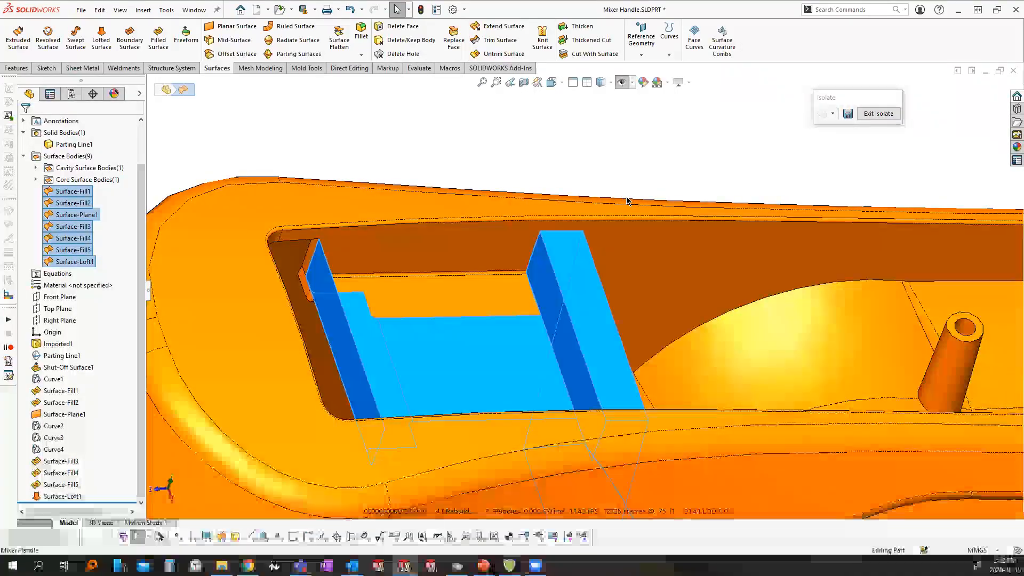
pyautogui.click(755, 176)
pyautogui.click(879, 114)
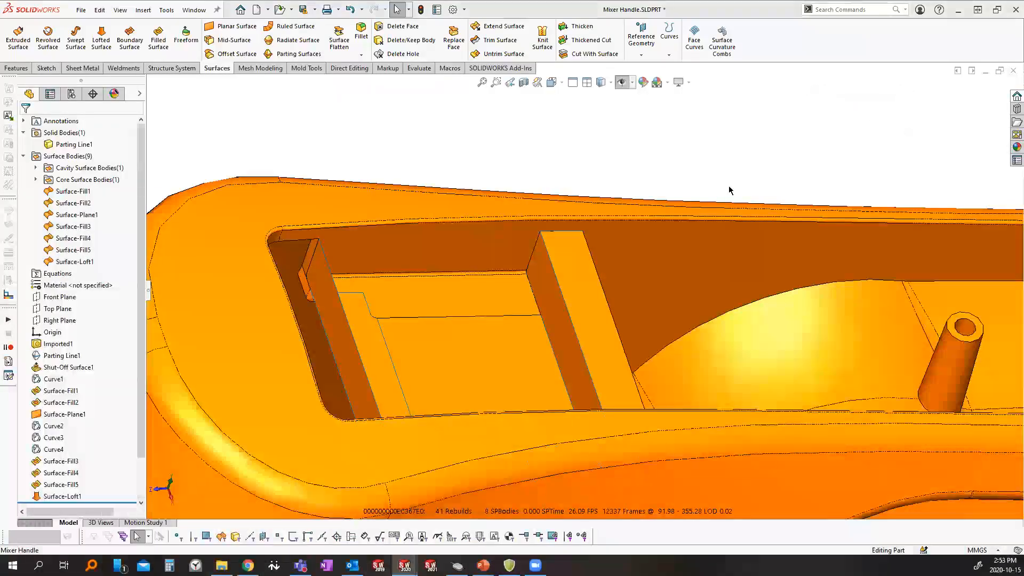
# Isolate the seven manual shut-off surface bodies, from Surface-Fill1 through Surface-Loft1
pyautogui.click(68, 191)
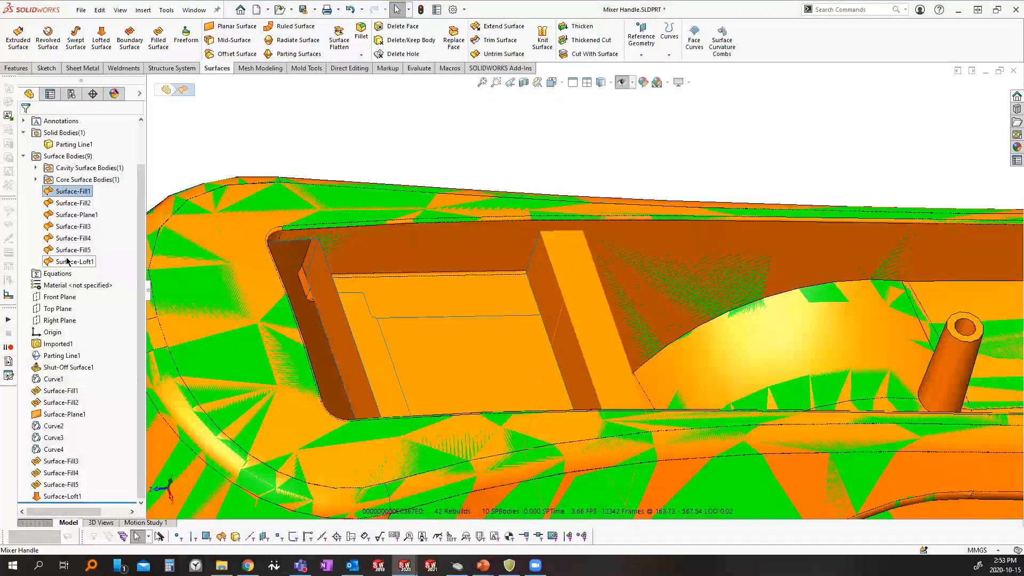
pyautogui.keyDown('shift'); pyautogui.click(72, 261); pyautogui.keyUp('shift')
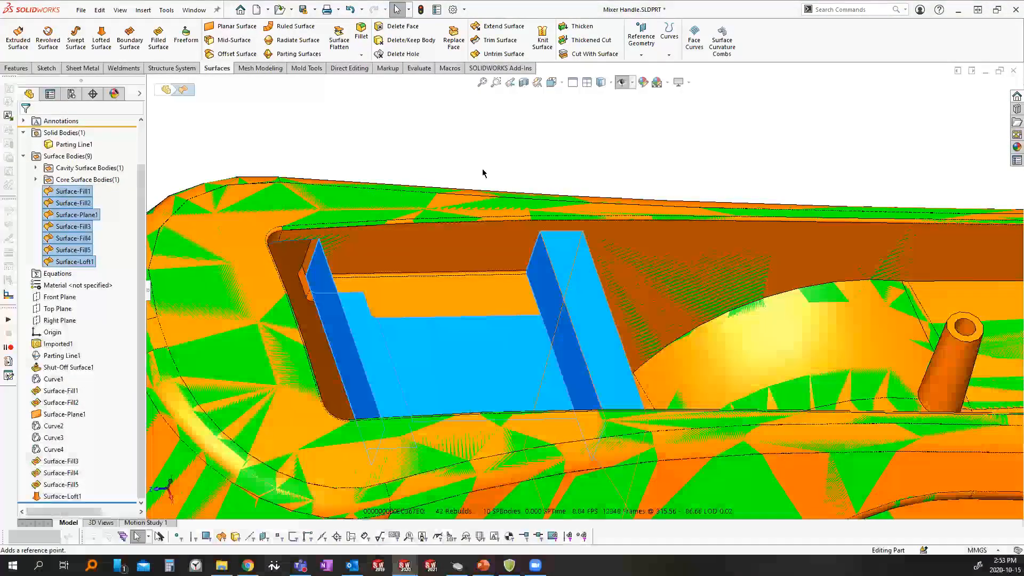
pyautogui.moveTo(484, 171); pyautogui.dragTo(528, 160, button='right')
pyautogui.scroll(7, 768, 316)
pyautogui.moveTo(773, 337); pyautogui.dragTo(620, 405, button='middle')
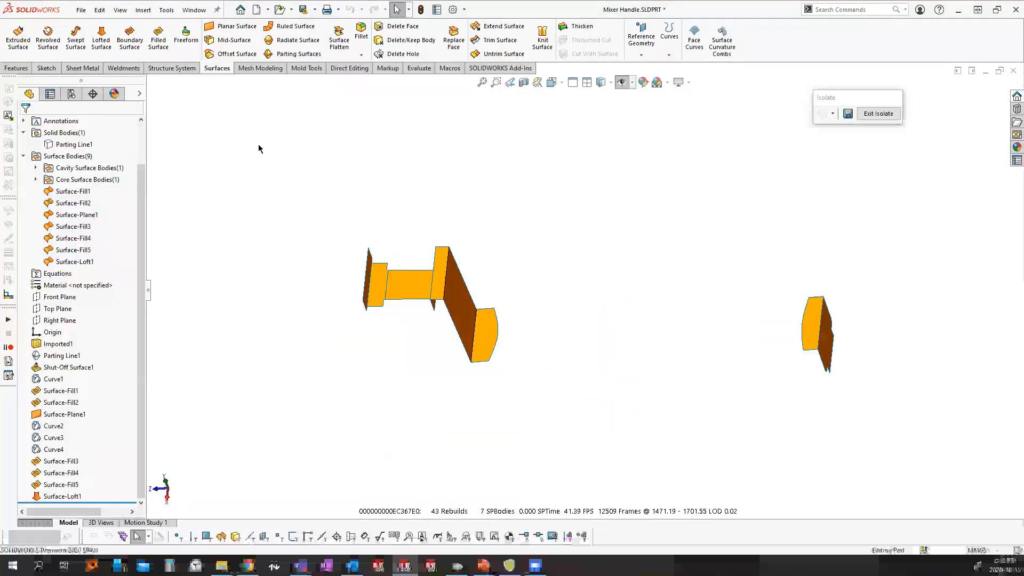
# Knit the five connected shut-off surfaces into one body and the two end surfaces into another, both with Merge entities enabled
pyautogui.click(543, 44)
pyautogui.moveTo(300, 218); pyautogui.dragTo(581, 412)
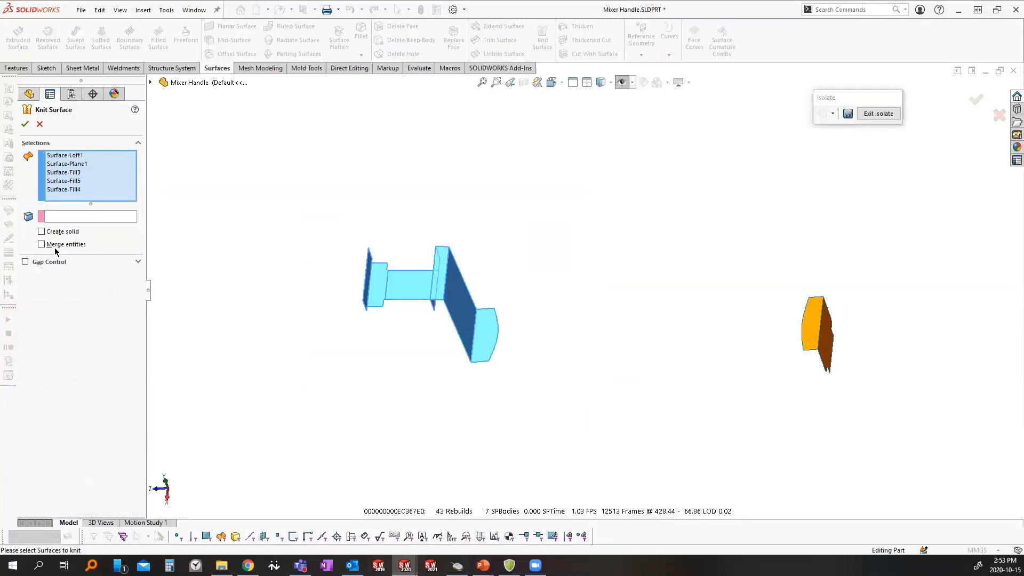
pyautogui.click(25, 125)
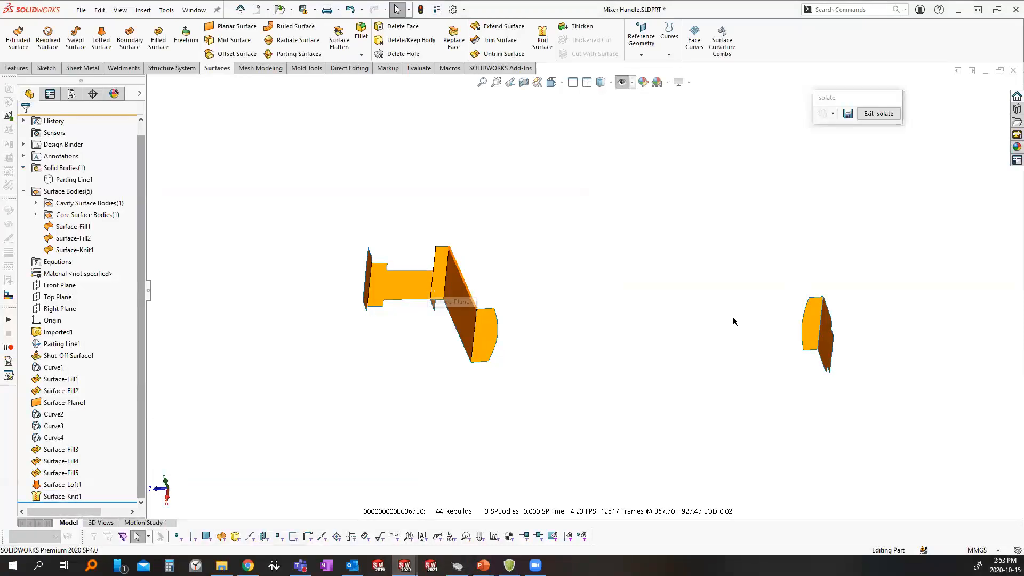
pyautogui.click(815, 327)
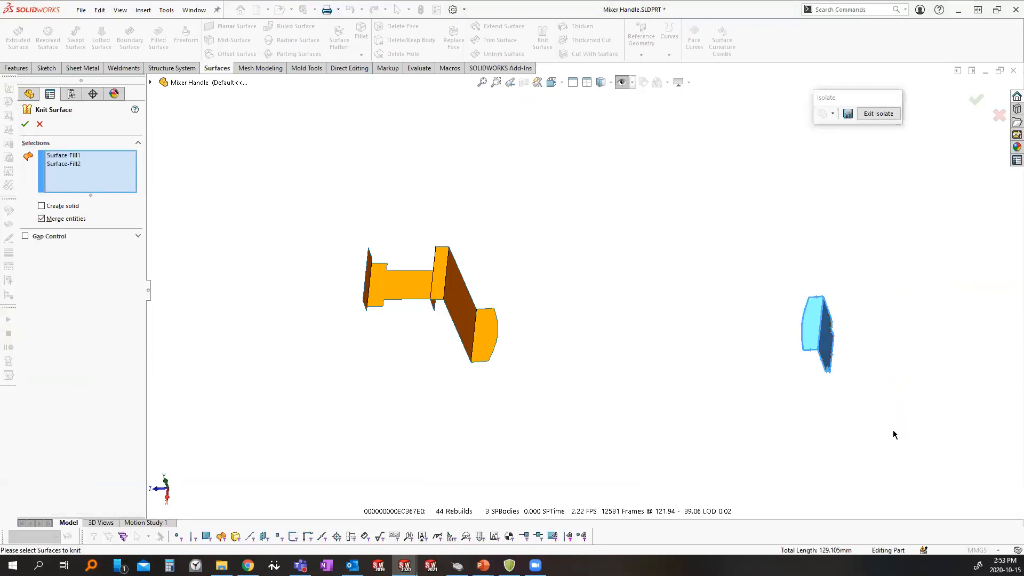
pyautogui.click(24, 124)
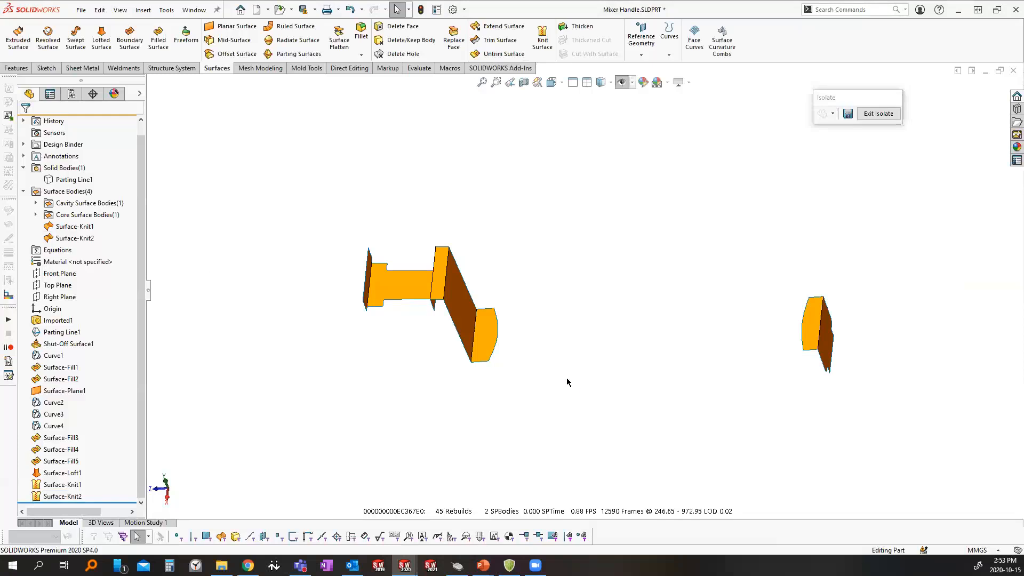
# Copy all faces of both knitted surfaces with a 0 mm surface offset and exit the isolated view
pyautogui.click(235, 54)
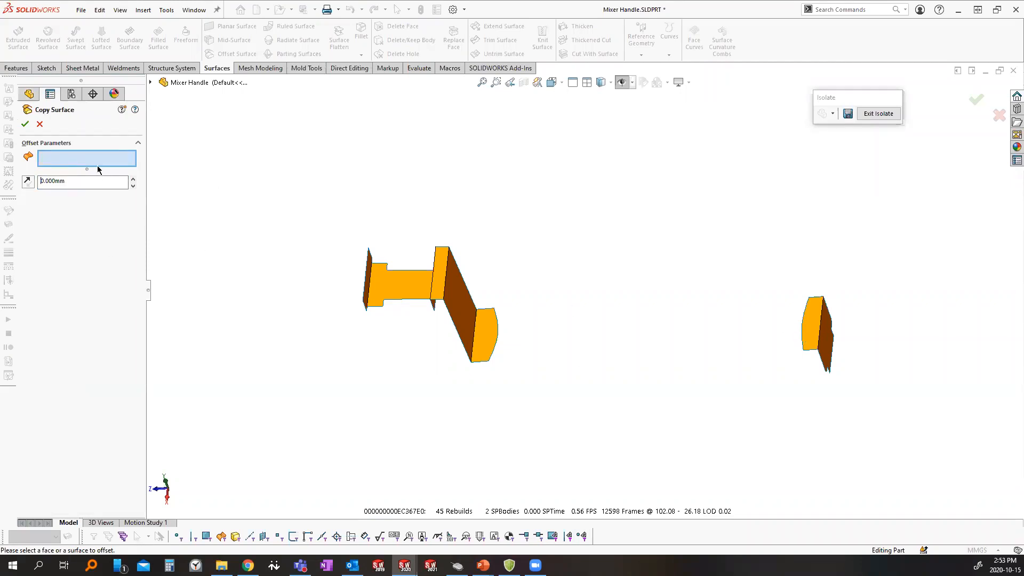
pyautogui.moveTo(276, 180); pyautogui.dragTo(902, 469)
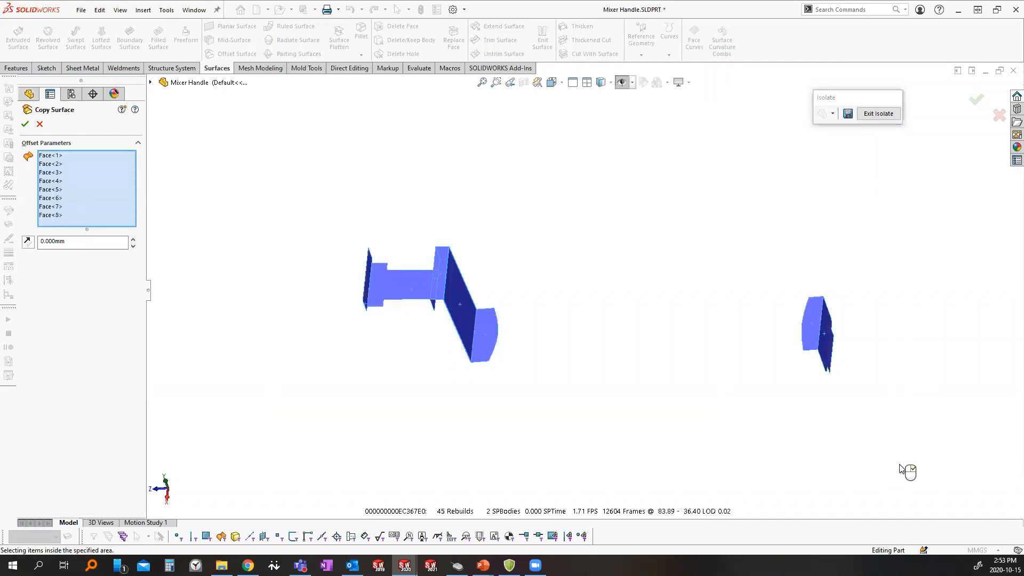
pyautogui.click(25, 125)
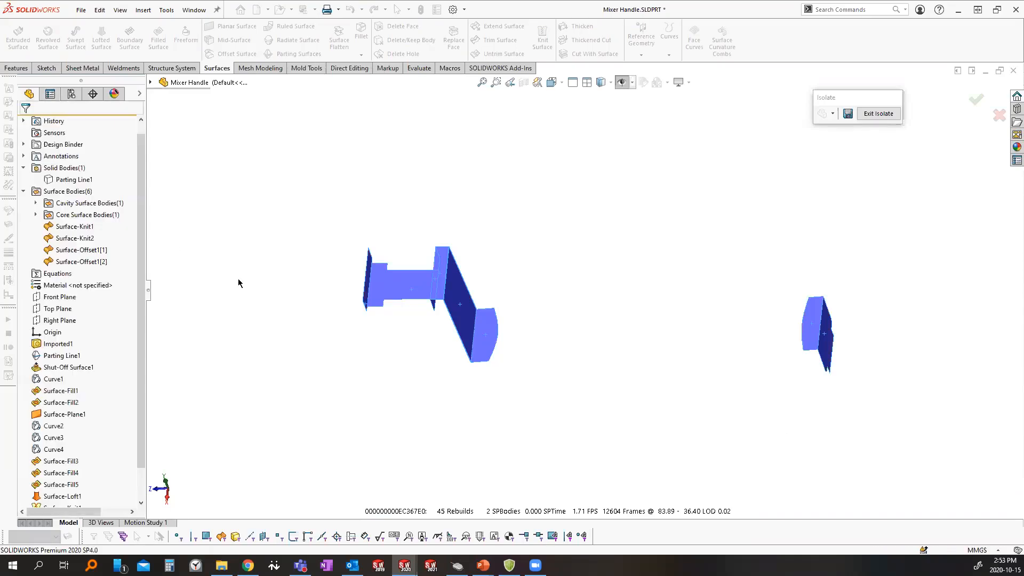
pyautogui.click(71, 226)
pyautogui.click(71, 238)
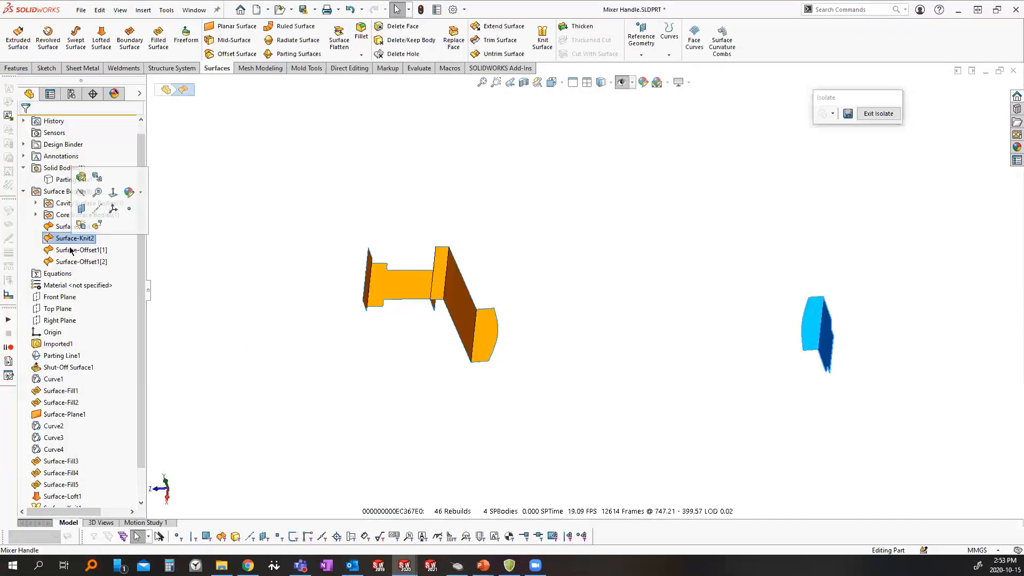
pyautogui.click(72, 250)
pyautogui.click(574, 151)
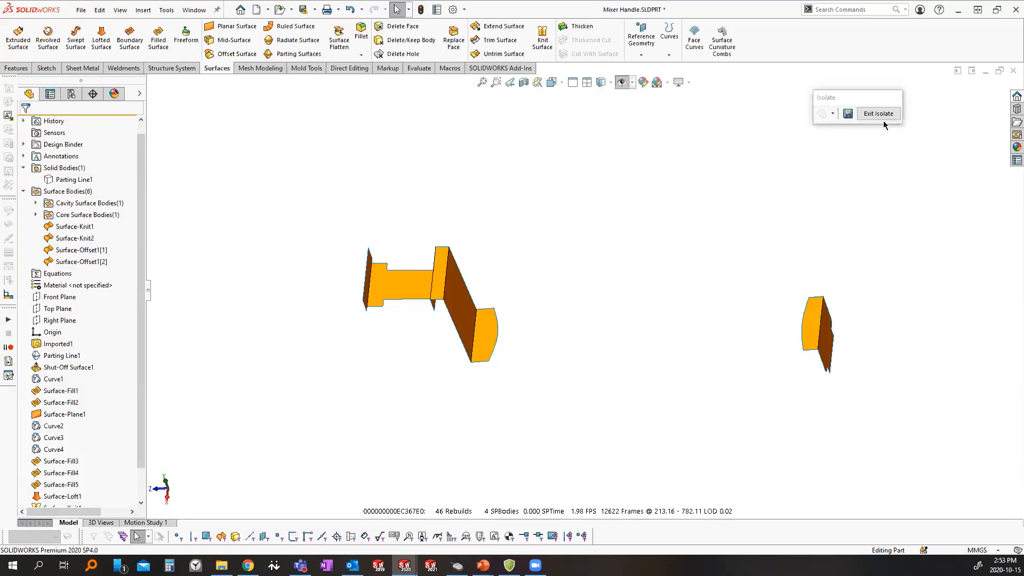
# Move the two knitted surfaces into Cavity Surface Bodies and their two offset copies into Core Surface Bodies
pyautogui.click(69, 226)
pyautogui.click(66, 240)
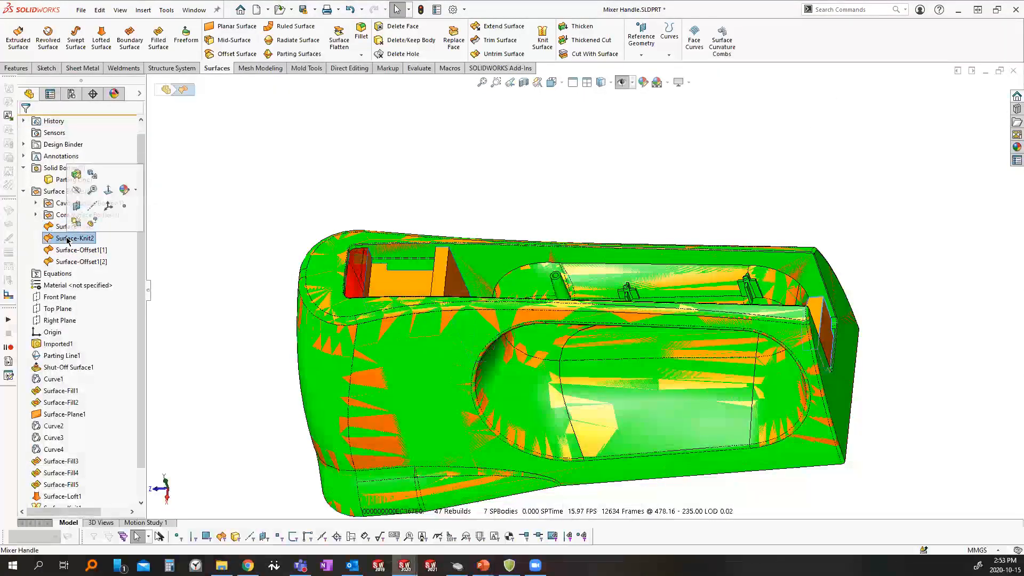
pyautogui.click(51, 229)
pyautogui.moveTo(50, 229)
pyautogui.mouseDown()
pyautogui.moveTo(54, 202)
pyautogui.moveTo(75, 204)
pyautogui.moveTo(65, 216)
pyautogui.mouseUp()
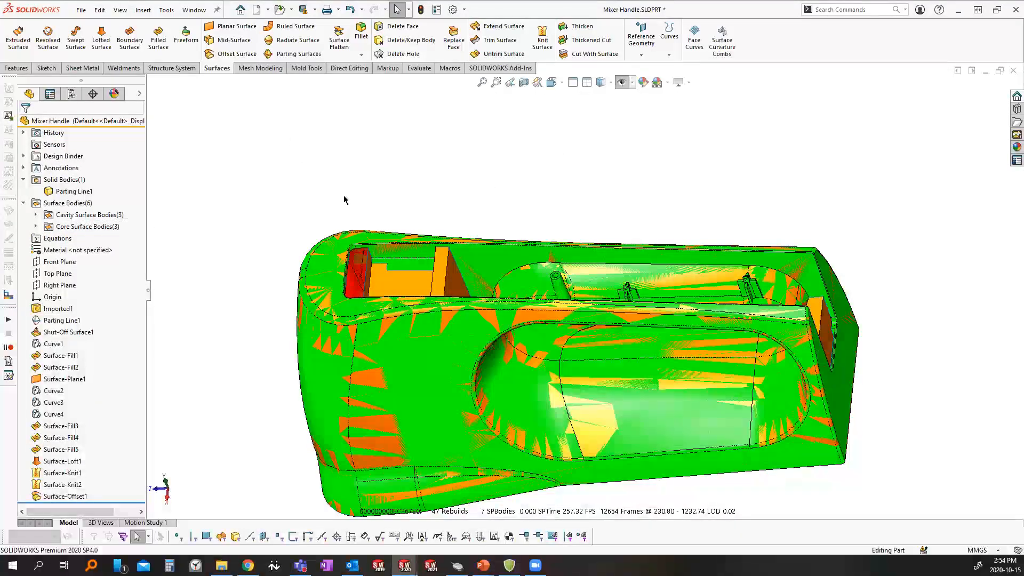
# Inspect the pocket opening up close and undo the sorting of the surfaces into the cavity and core folders
pyautogui.moveTo(573, 320); pyautogui.dragTo(569, 395, button='middle')
pyautogui.scroll(-7, 411, 277)
pyautogui.middleClick(387, 254)
pyautogui.moveTo(387, 254); pyautogui.dragTo(325, 211, button='middle')
pyautogui.click(348, 281)
pyautogui.scroll(1, 348, 281)
pyautogui.hotkey('ctrl', 'z')
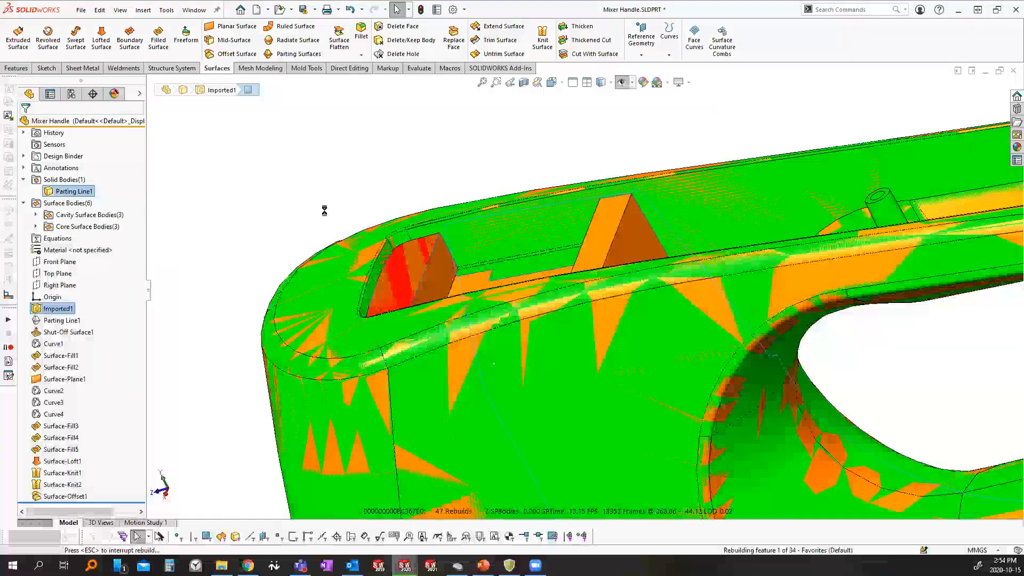
# Try again to sort the knitted surfaces into the cavity folder and the offset copies into the core folder
pyautogui.scroll(5, 409, 305)
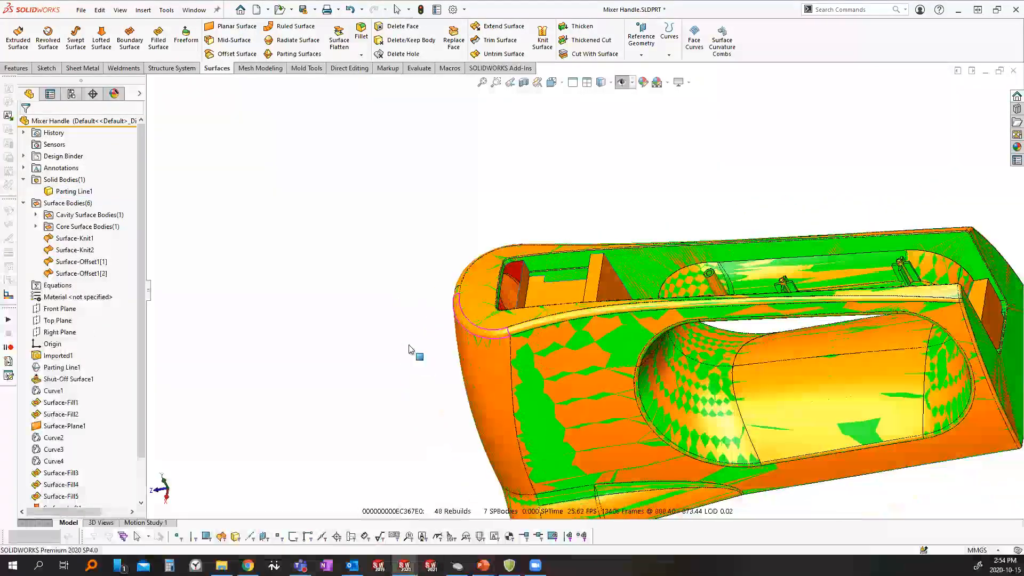
pyautogui.click(70, 239)
pyautogui.moveTo(61, 240)
pyautogui.mouseDown()
pyautogui.moveTo(63, 215)
pyautogui.moveTo(59, 228)
pyautogui.mouseUp()
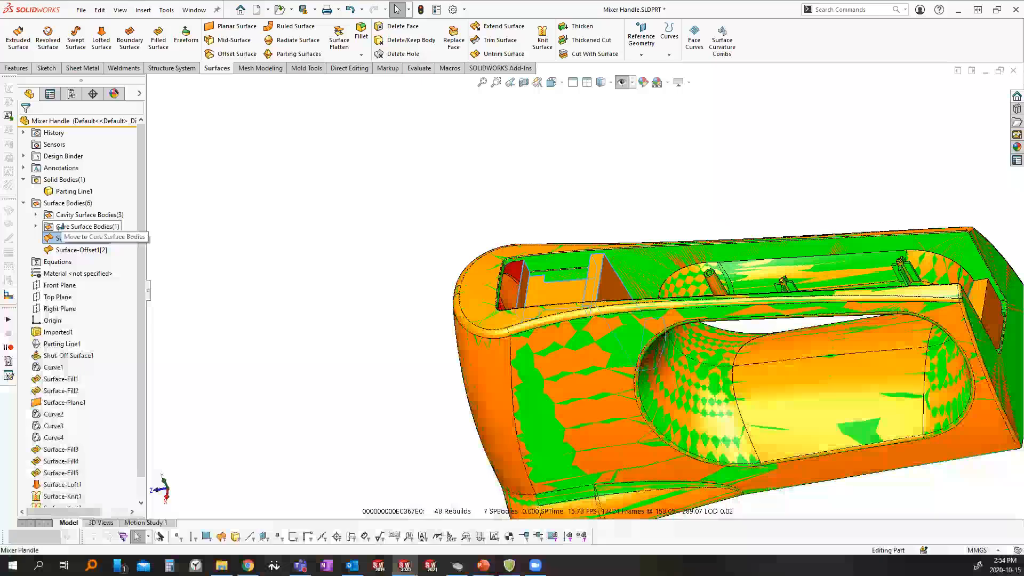
pyautogui.click(58, 240)
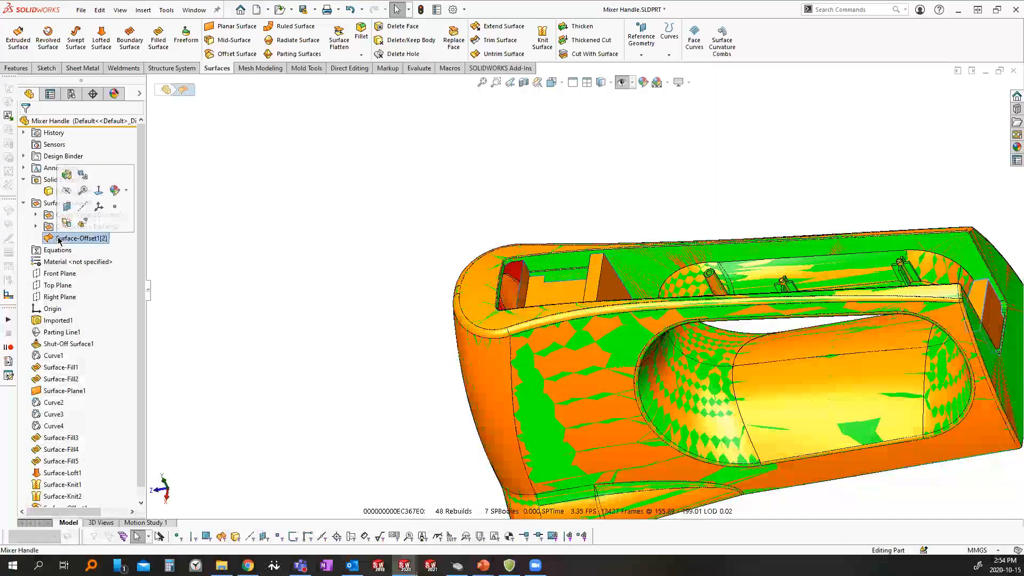
pyautogui.moveTo(61, 241); pyautogui.dragTo(59, 227)
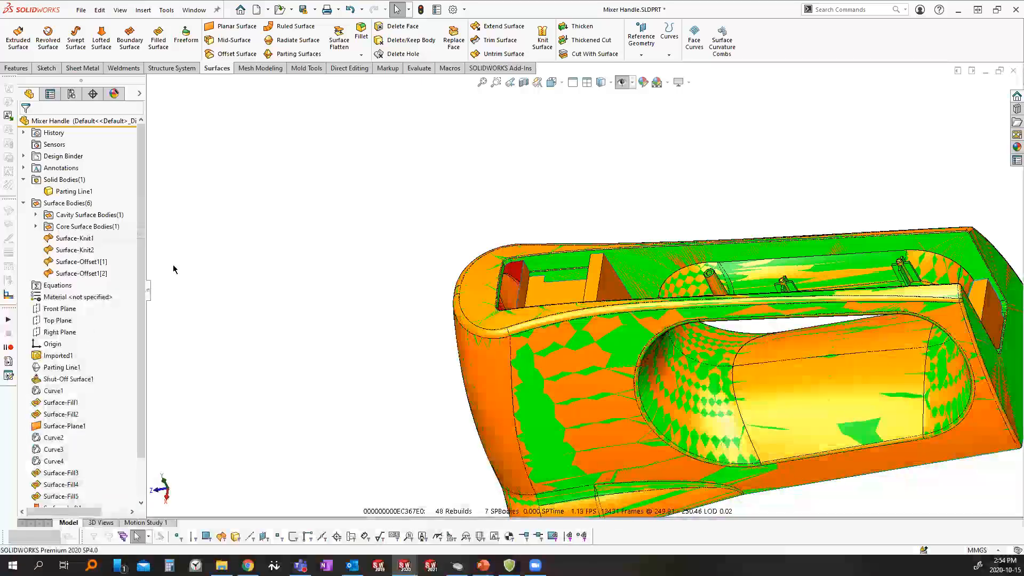
# Move Surface-Knit1 and Surface-Knit2 into the Cavity Surface Bodies folder and force a full rebuild of the part
pyautogui.moveTo(83, 215); pyautogui.dragTo(82, 218)
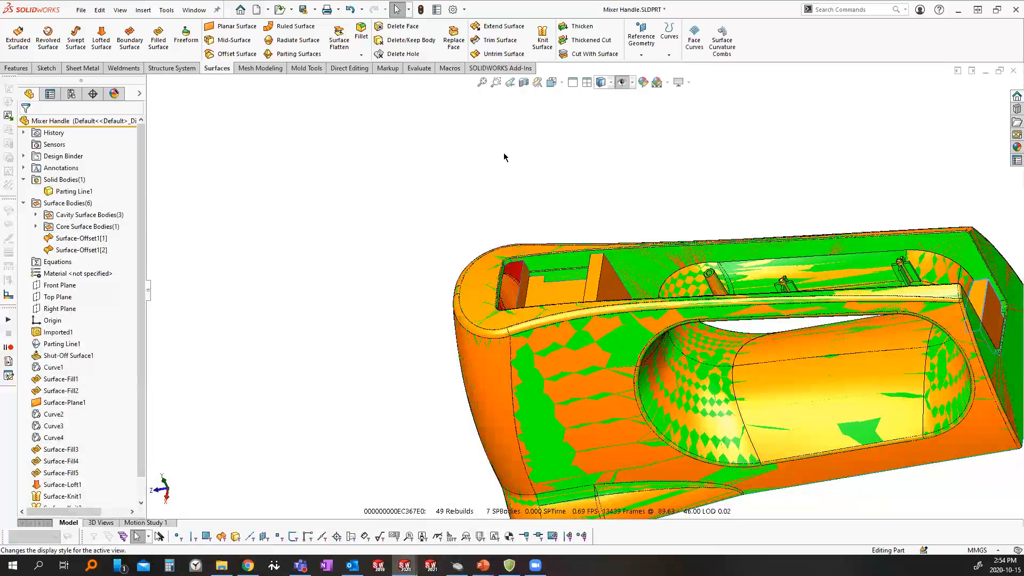
pyautogui.scroll(-4, 571, 295)
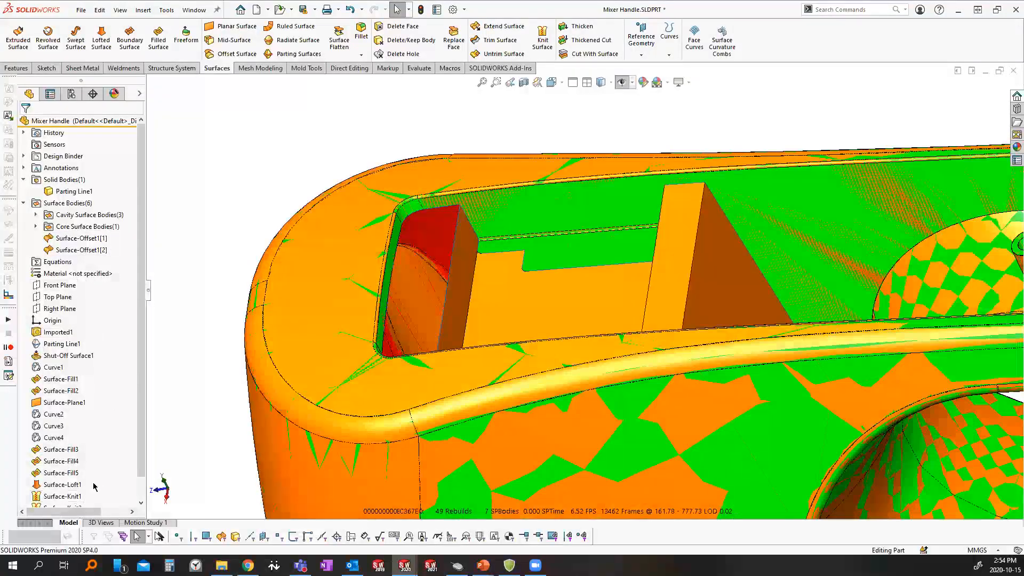
pyautogui.scroll(-1, 99, 488)
pyautogui.hotkey('ctrl', 'q')
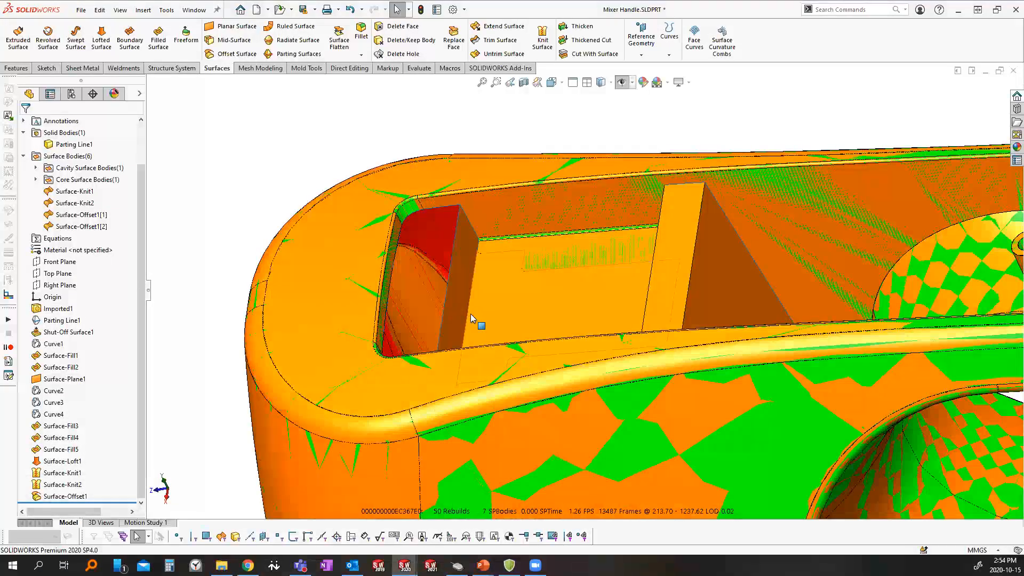
# Roll the part's history back to just after Surface-Fill5, ahead of Surface-Loft1
pyautogui.scroll(1, 469, 253)
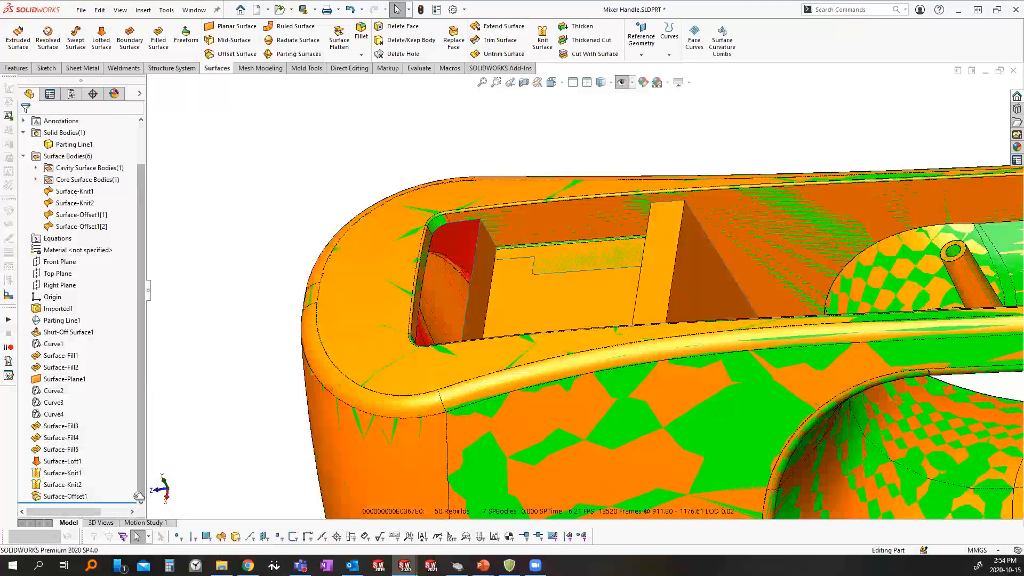
pyautogui.moveTo(113, 503); pyautogui.dragTo(118, 471)
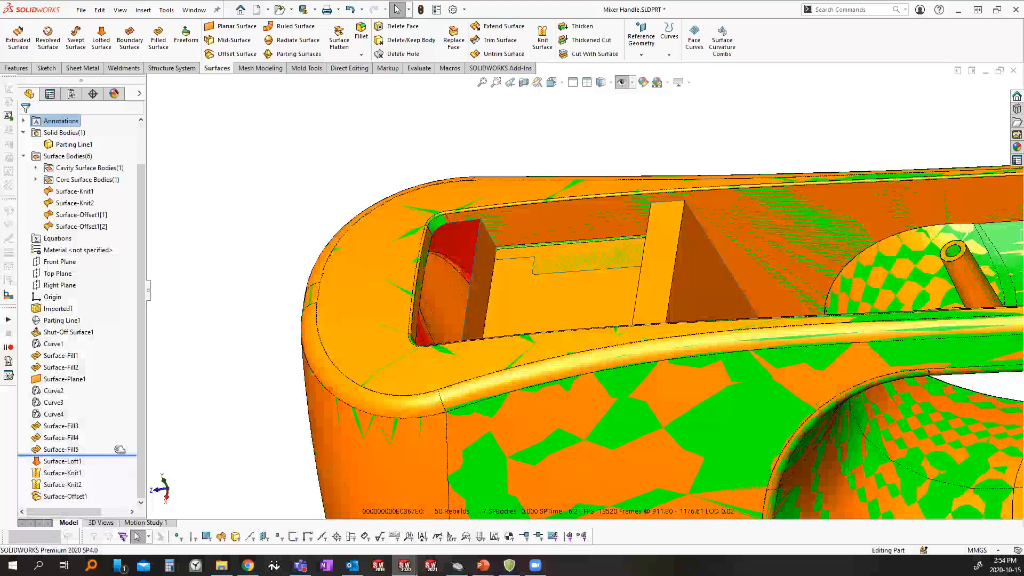
pyautogui.moveTo(119, 449); pyautogui.dragTo(120, 455)
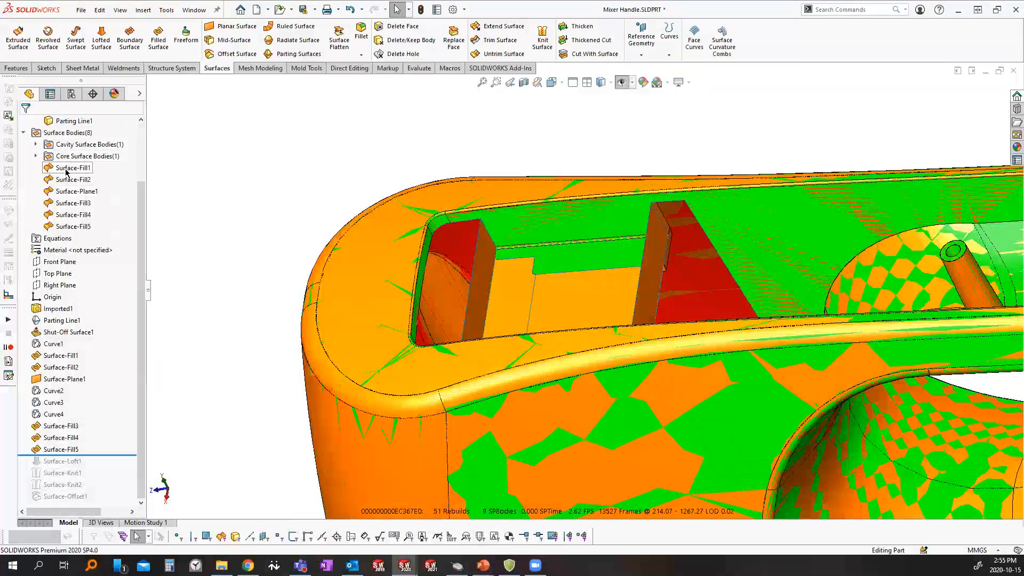
# Isolate the Parting Line1 solid body together with the surface bodies from Surface-Fill1 through Surface-Fill5, including Surface-Plane1
pyautogui.click(72, 168)
pyautogui.click(74, 120)
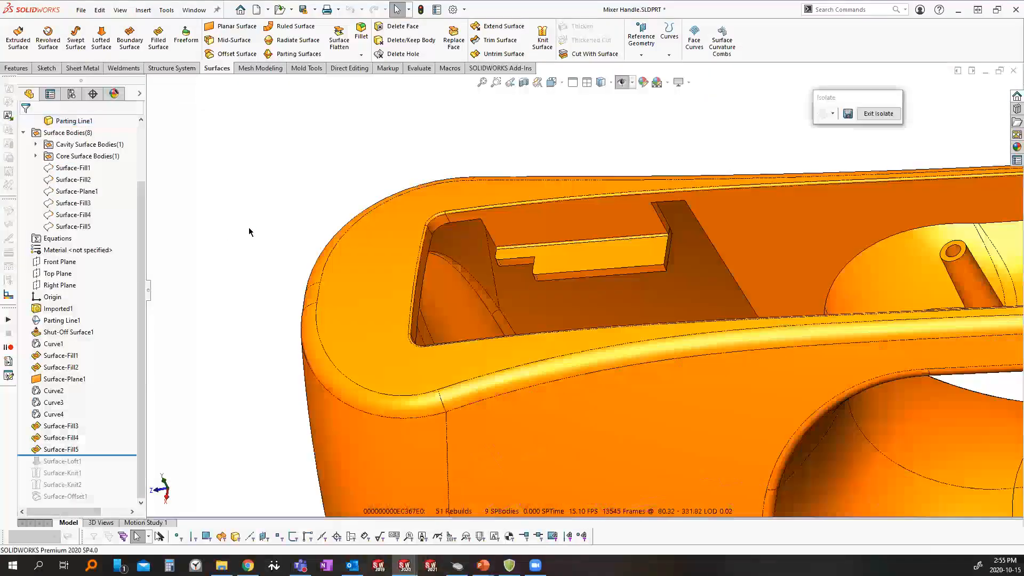
pyautogui.click(75, 171)
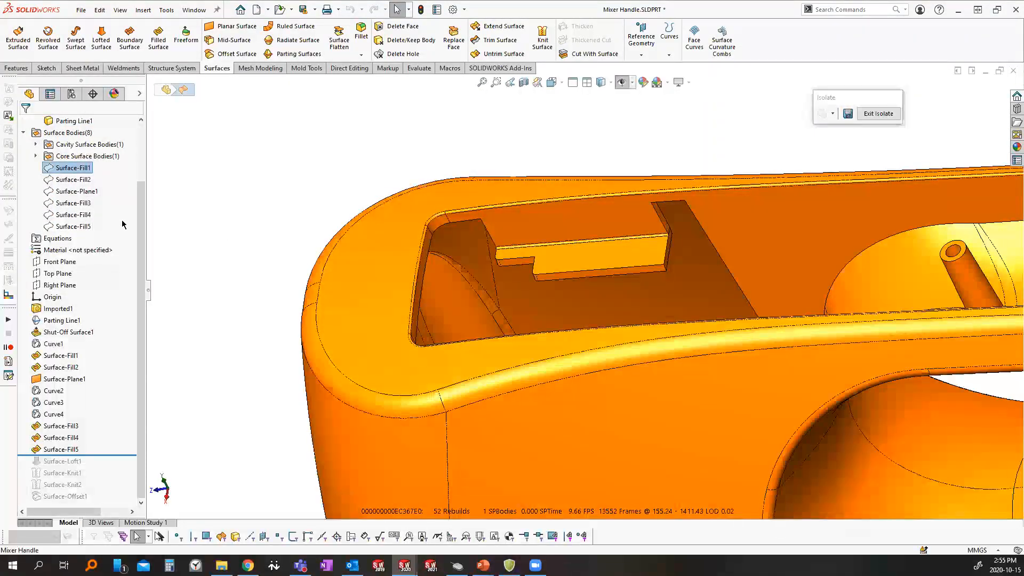
pyautogui.click(68, 123)
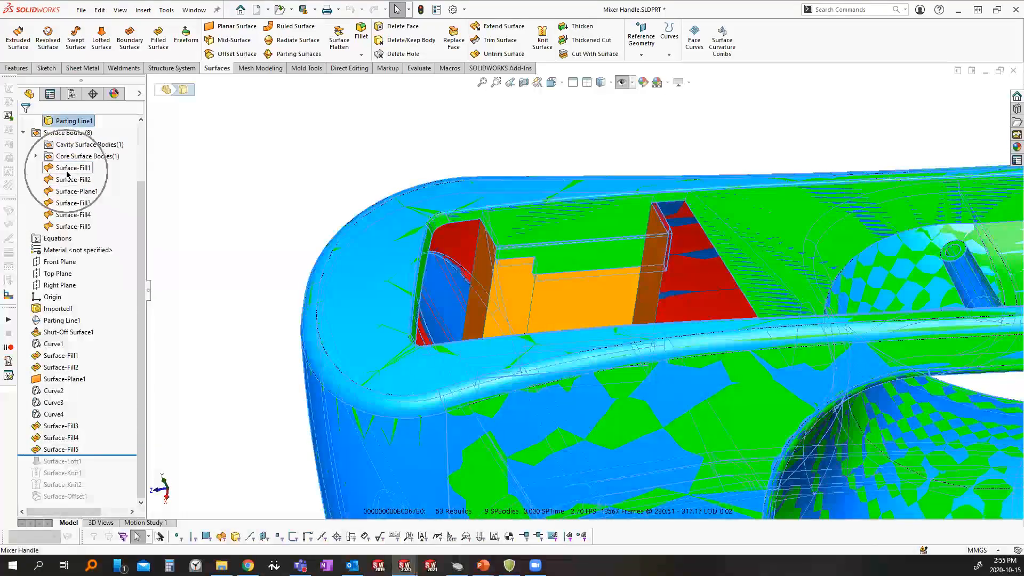
pyautogui.click(73, 226)
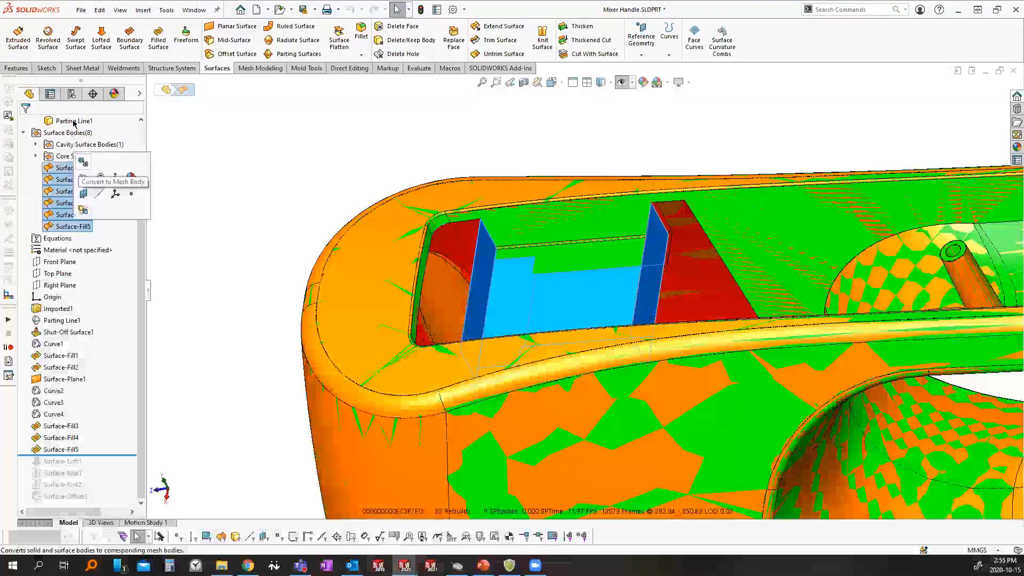
pyautogui.keyDown('shift'); pyautogui.click(73, 168); pyautogui.keyUp('shift')
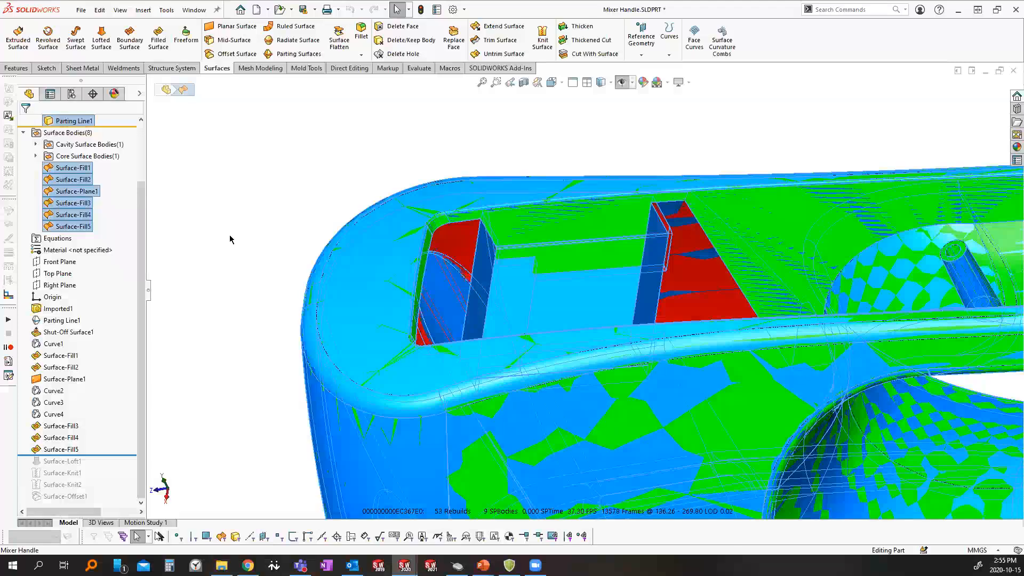
pyautogui.moveTo(231, 238); pyautogui.dragTo(240, 171, button='right')
pyautogui.scroll(-2, 482, 247)
pyautogui.moveTo(502, 249); pyautogui.dragTo(497, 324, button='middle')
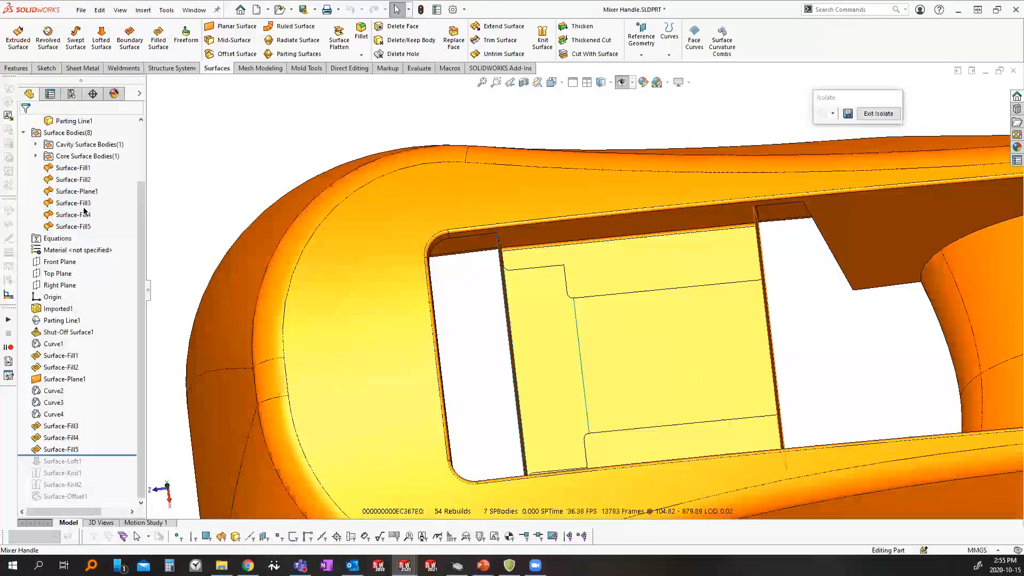
# Close the open pocket at the handle's rounded end with a Filled Surface bounded by its six surrounding edges, using Contact
pyautogui.moveTo(341, 299); pyautogui.dragTo(320, 251, button='middle')
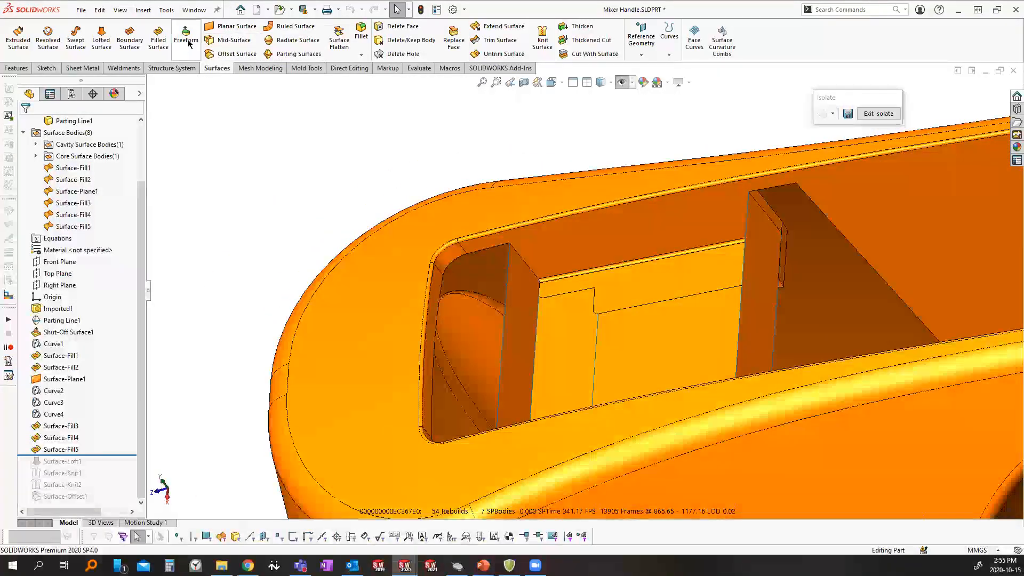
pyautogui.click(159, 41)
pyautogui.click(493, 245)
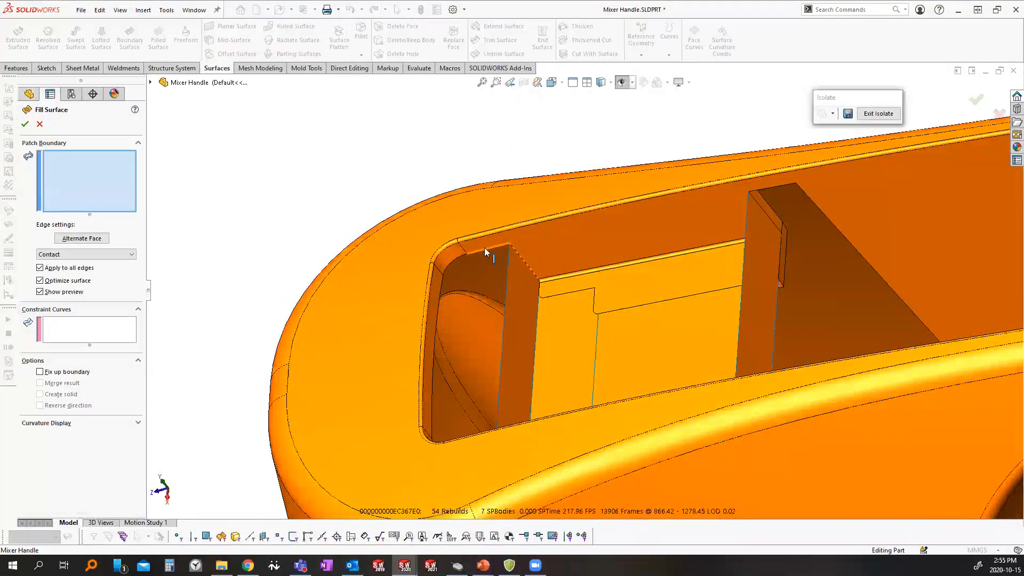
pyautogui.click(458, 257)
pyautogui.click(436, 347)
pyautogui.moveTo(448, 348); pyautogui.dragTo(543, 353, button='middle')
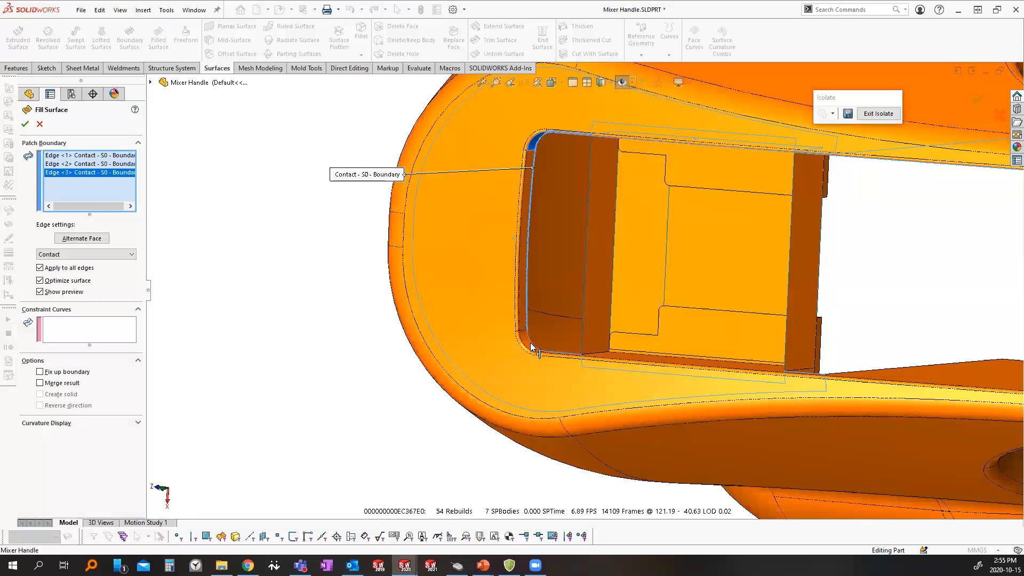
pyautogui.click(531, 344)
pyautogui.scroll(-5, 565, 356)
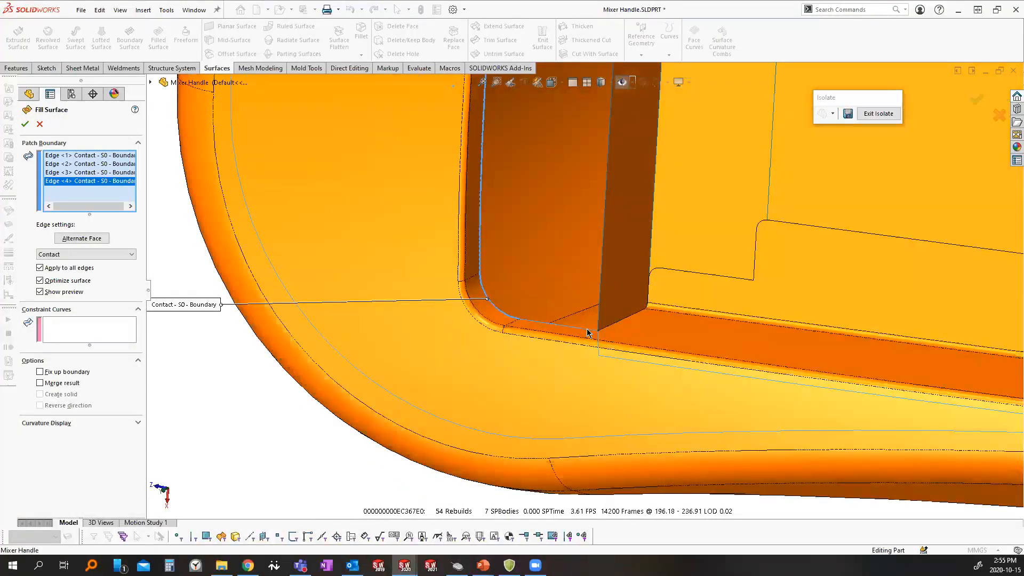
pyautogui.click(587, 333)
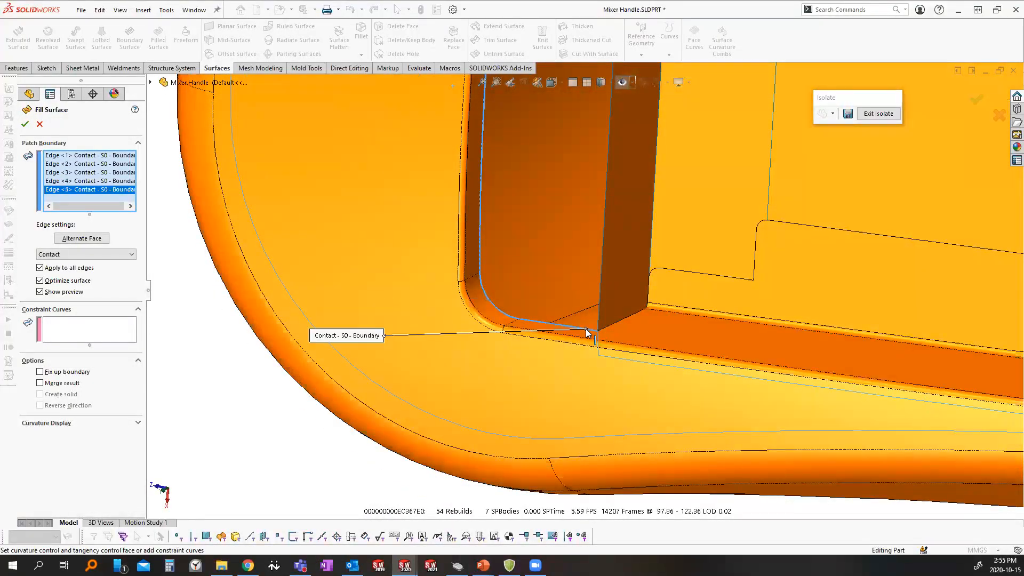
pyautogui.click(599, 303)
pyautogui.moveTo(584, 309); pyautogui.dragTo(40, 194, button='middle')
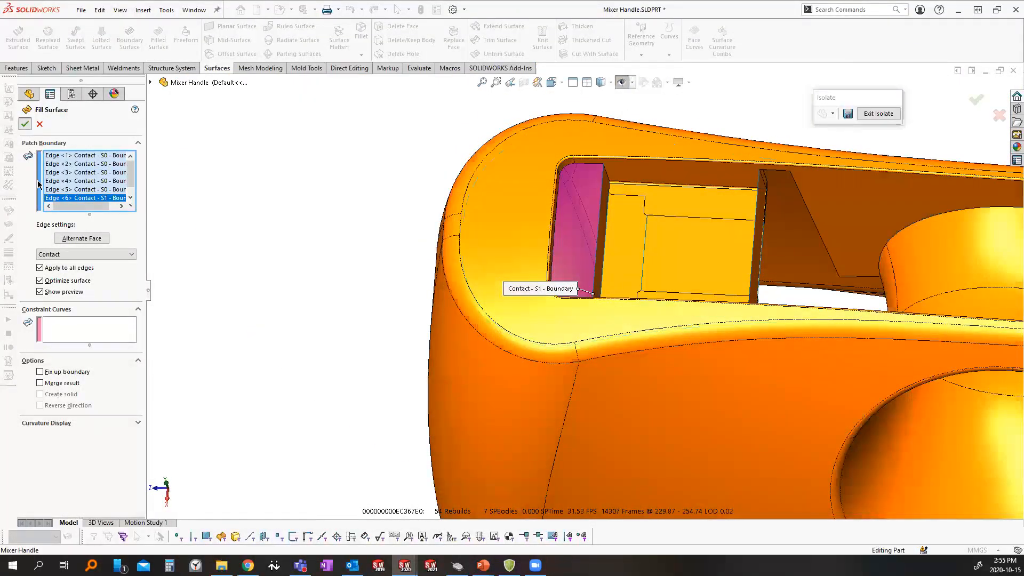
# Roll the history forward to the end and add the new end-pocket fill to Surface-Knit1
pyautogui.moveTo(104, 457); pyautogui.dragTo(99, 502)
pyautogui.click(63, 472)
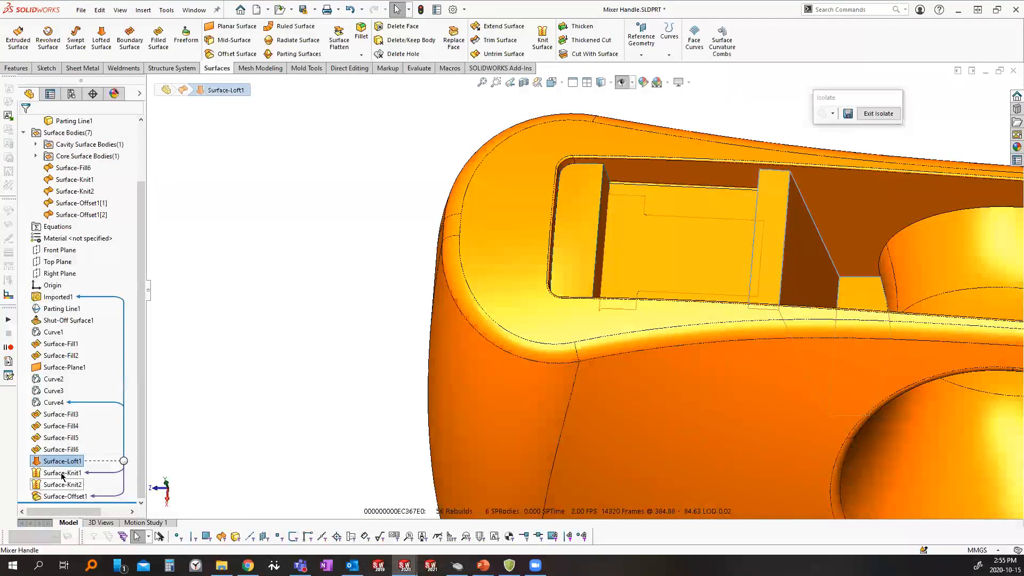
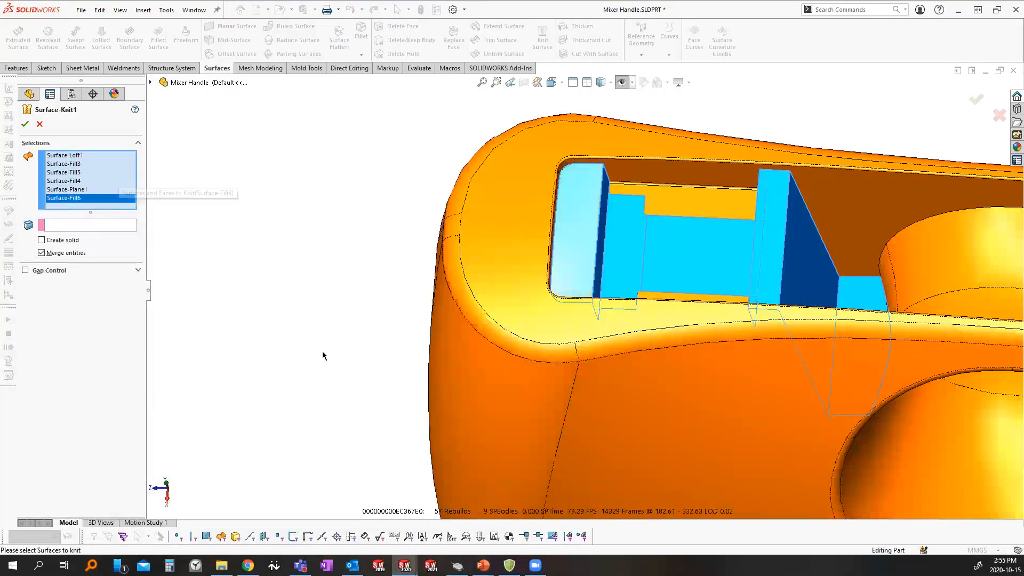
pyautogui.click(25, 126)
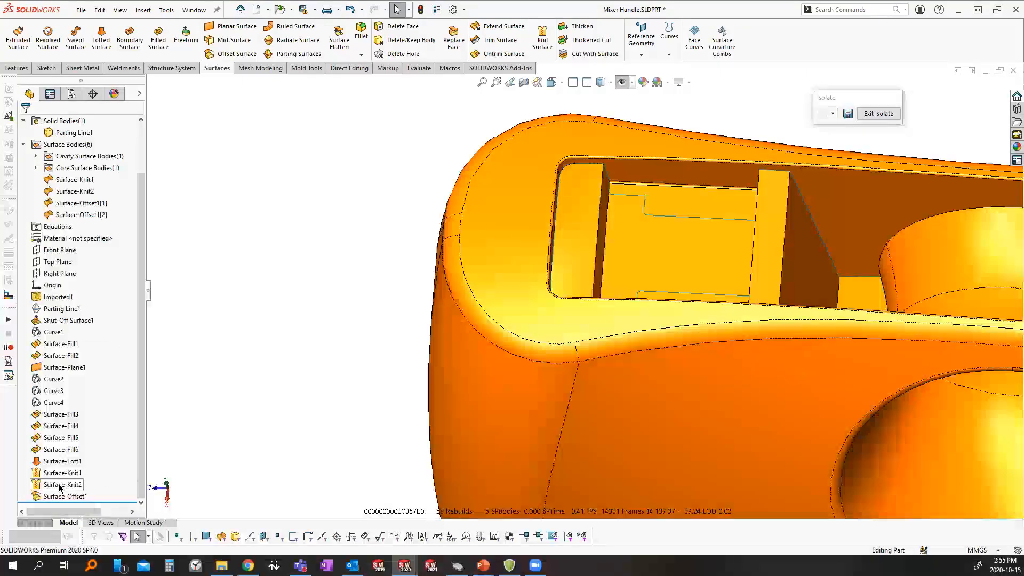
# Edit Surface-Offset1 to include the new end-pocket fill as a ninth face at 0 mm offset
pyautogui.click(61, 484)
pyautogui.scroll(5, 799, 370)
pyautogui.moveTo(799, 370); pyautogui.dragTo(754, 359, button='middle')
pyautogui.click(277, 389)
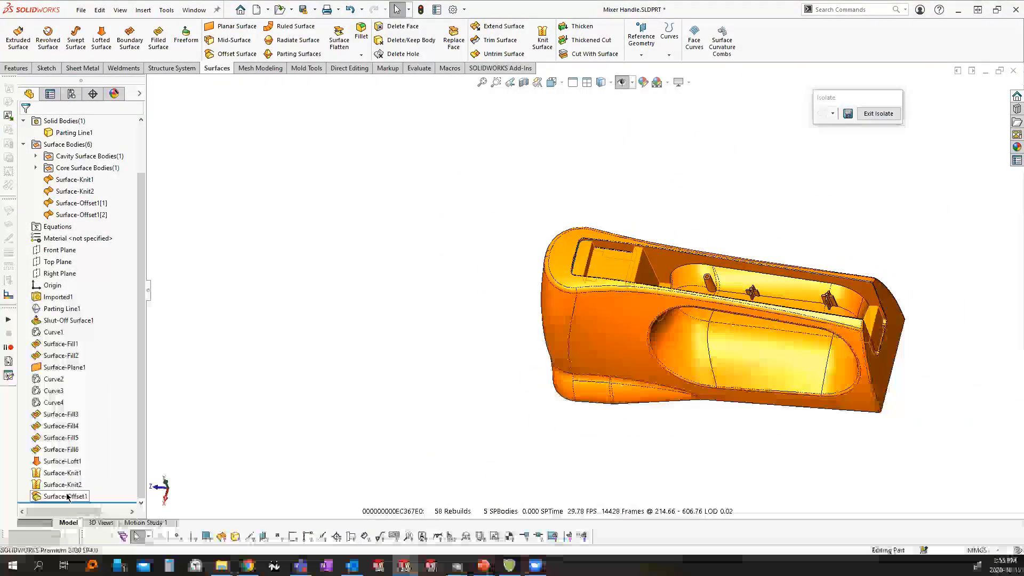
pyautogui.click(65, 497)
pyautogui.click(79, 430)
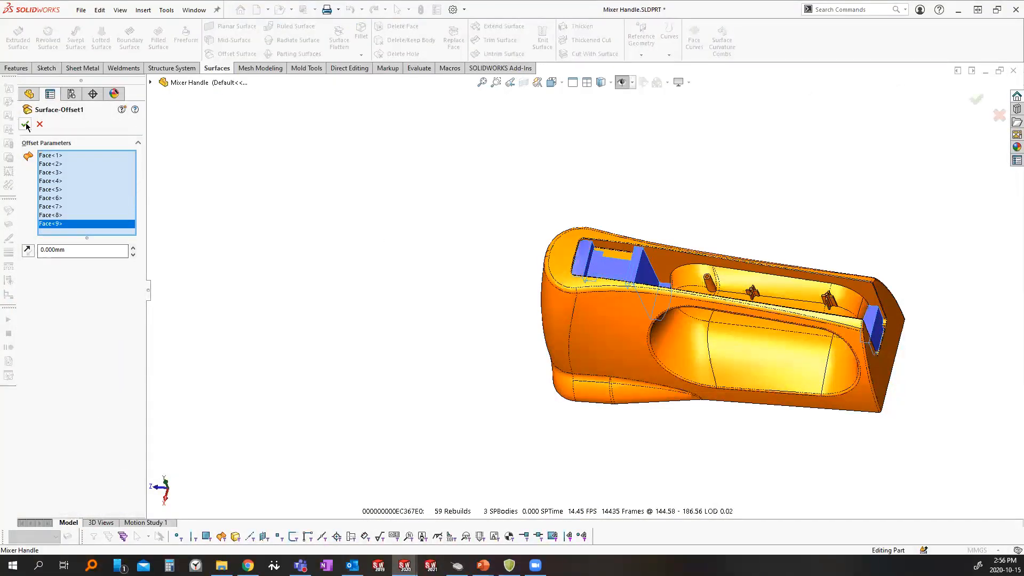
pyautogui.click(25, 125)
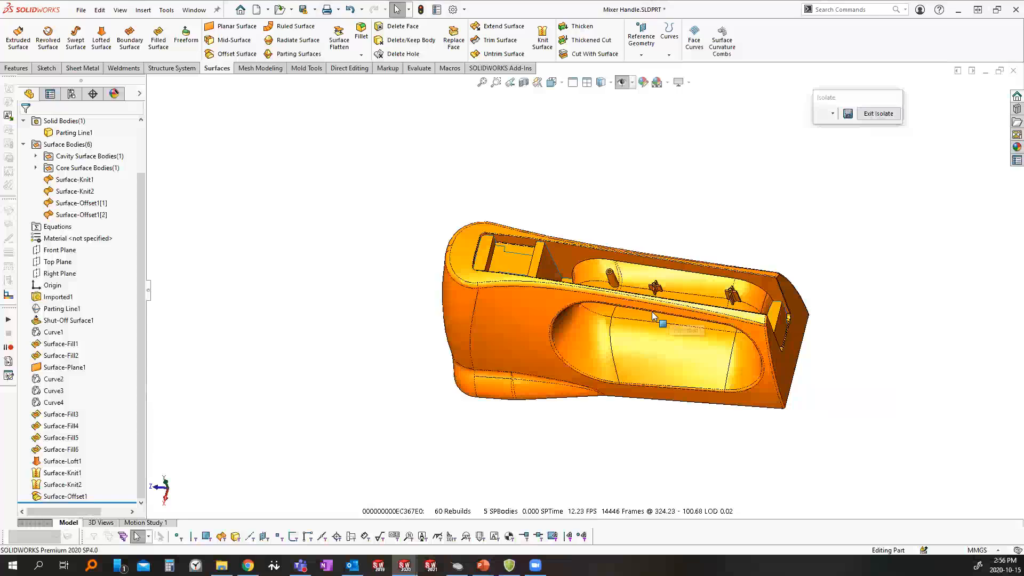
# Try to sort the two knitted surfaces into Cavity Surface Bodies and the two offset copies into Core Surface Bodies
pyautogui.scroll(-3, 652, 311)
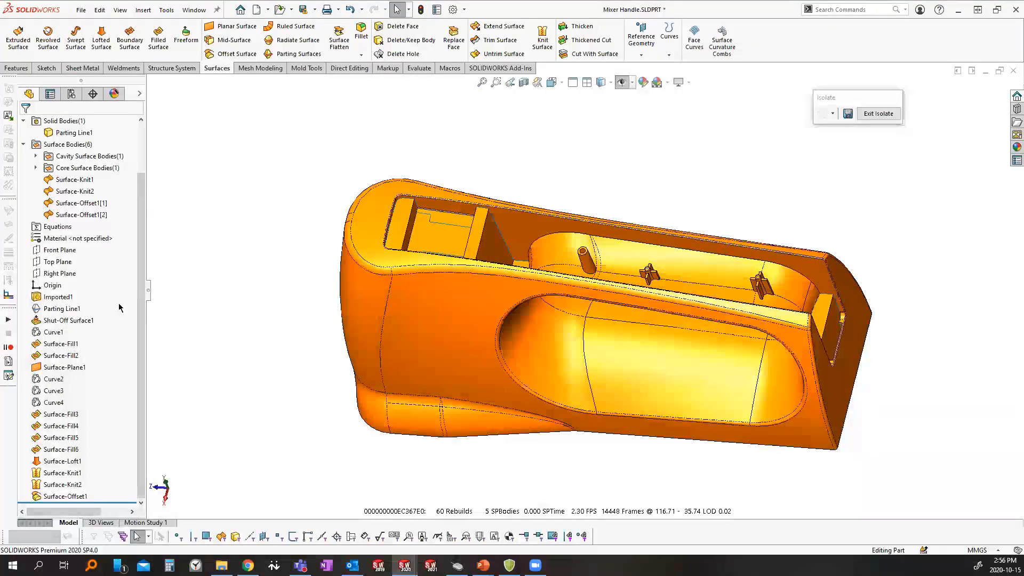
pyautogui.click(68, 182)
pyautogui.moveTo(69, 181)
pyautogui.mouseDown()
pyautogui.moveTo(68, 157)
pyautogui.moveTo(72, 168)
pyautogui.mouseUp()
pyautogui.moveTo(70, 203)
pyautogui.mouseDown()
pyautogui.moveTo(74, 192)
pyautogui.moveTo(74, 203)
pyautogui.mouseUp()
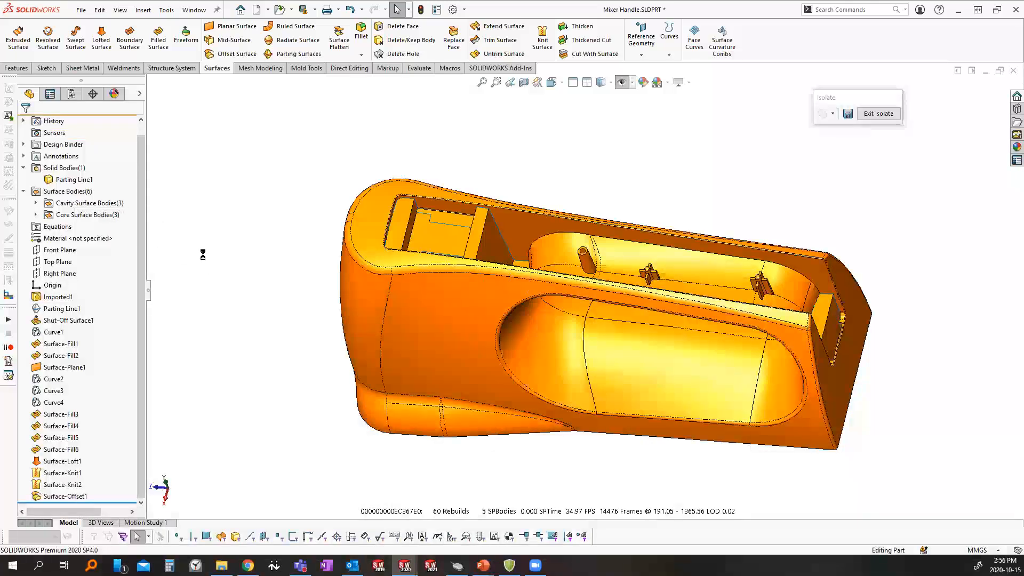
# Exit the current isolation and isolate the cavity shut-off surface Shut-Off Surface1[2] with Surface-Knit1 and Surface-Knit2
pyautogui.click(878, 113)
pyautogui.scroll(-8, 750, 321)
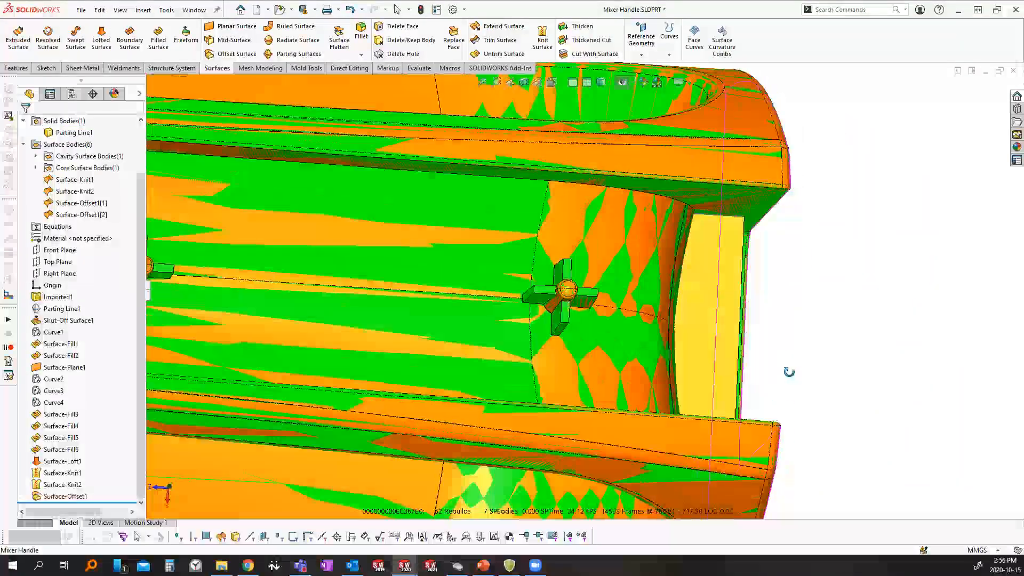
pyautogui.moveTo(789, 372); pyautogui.dragTo(745, 224, button='middle')
pyautogui.scroll(6, 745, 224)
pyautogui.click(67, 180)
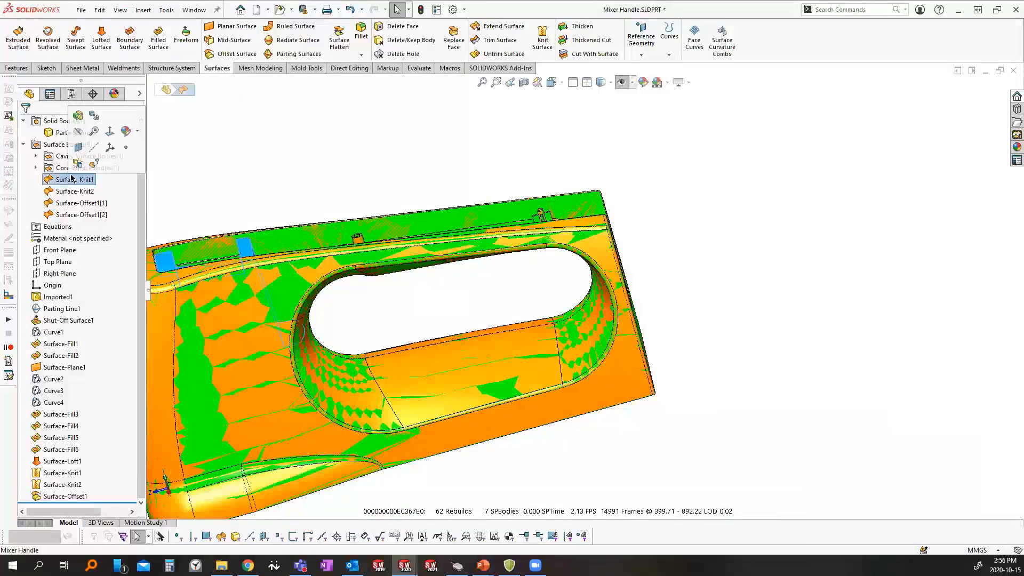
pyautogui.click(36, 155)
pyautogui.click(75, 168)
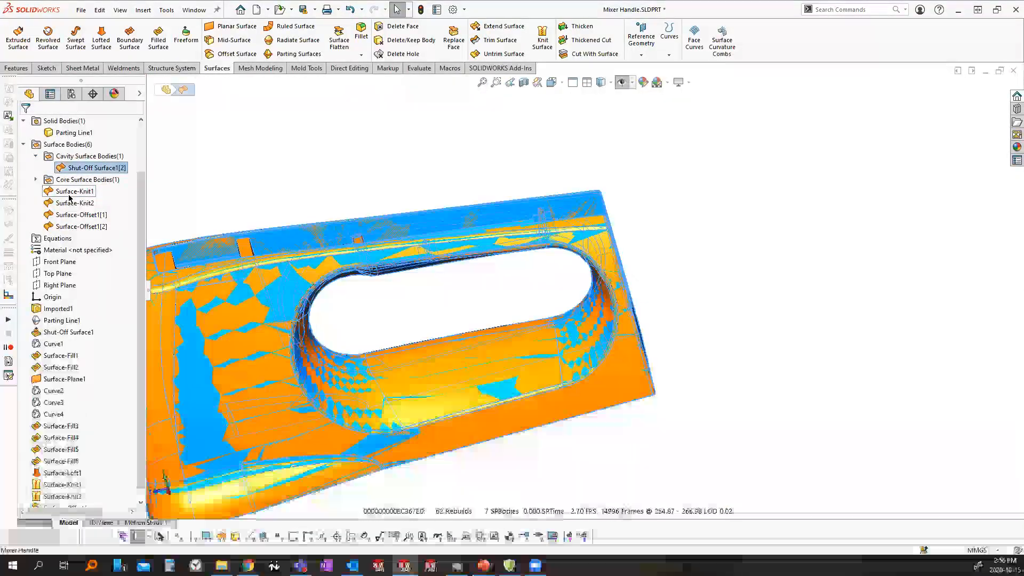
pyautogui.keyDown('ctrl'); pyautogui.click(66, 203); pyautogui.keyUp('ctrl')
pyautogui.press('i')
# Examine how the knitted surfaces close the pocket and end openings of the cavity surface, and end the isolation
pyautogui.scroll(2, 403, 191)
pyautogui.moveTo(394, 200); pyautogui.dragTo(286, 393, button='middle')
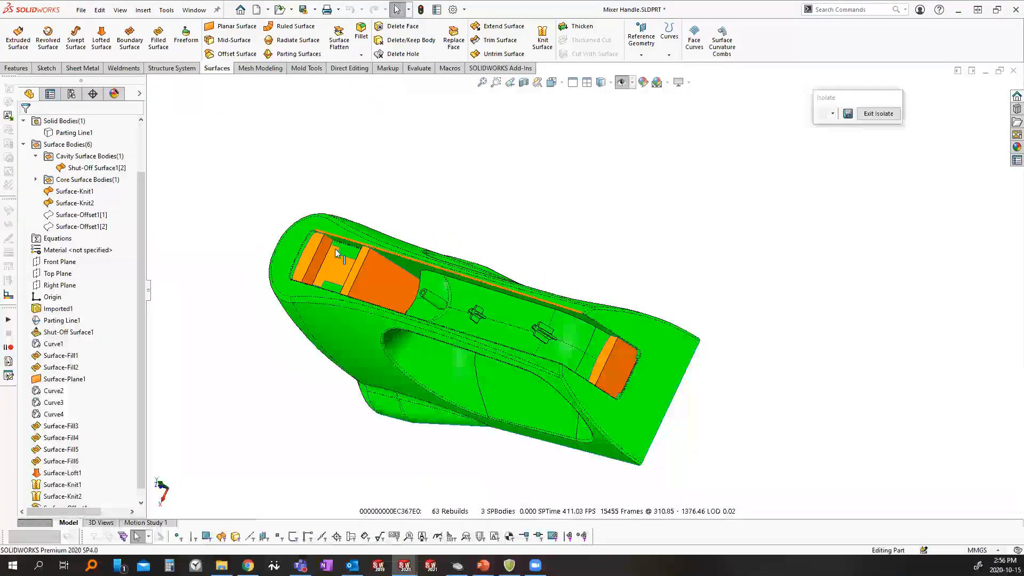
pyautogui.scroll(-8, 343, 252)
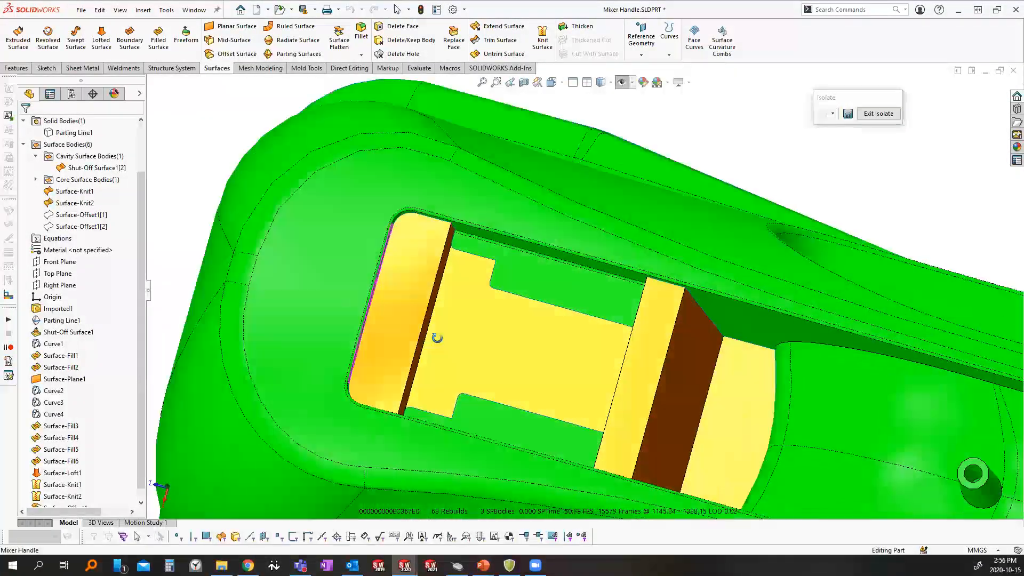
pyautogui.moveTo(437, 338); pyautogui.dragTo(469, 269, button='middle')
pyautogui.scroll(-5, 455, 252)
pyautogui.scroll(2, 455, 252)
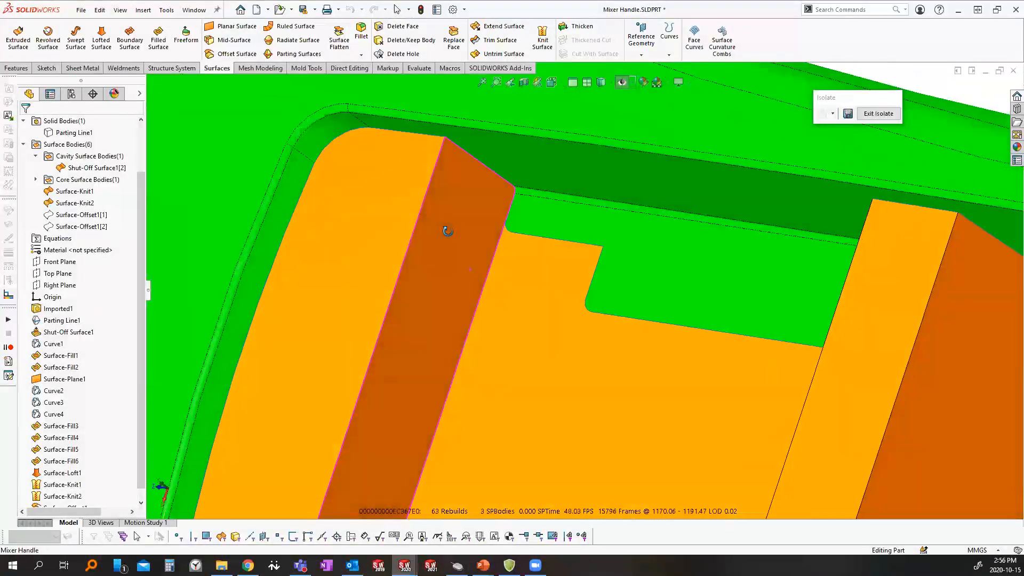
pyautogui.scroll(5, 800, 393)
pyautogui.scroll(-4, 800, 393)
pyautogui.moveTo(832, 444); pyautogui.dragTo(849, 370, button='middle')
pyautogui.scroll(6, 848, 370)
pyautogui.scroll(-5, 918, 388)
pyautogui.moveTo(918, 388); pyautogui.dragTo(768, 404, button='middle')
pyautogui.scroll(-3, 521, 424)
pyautogui.press('Escape')
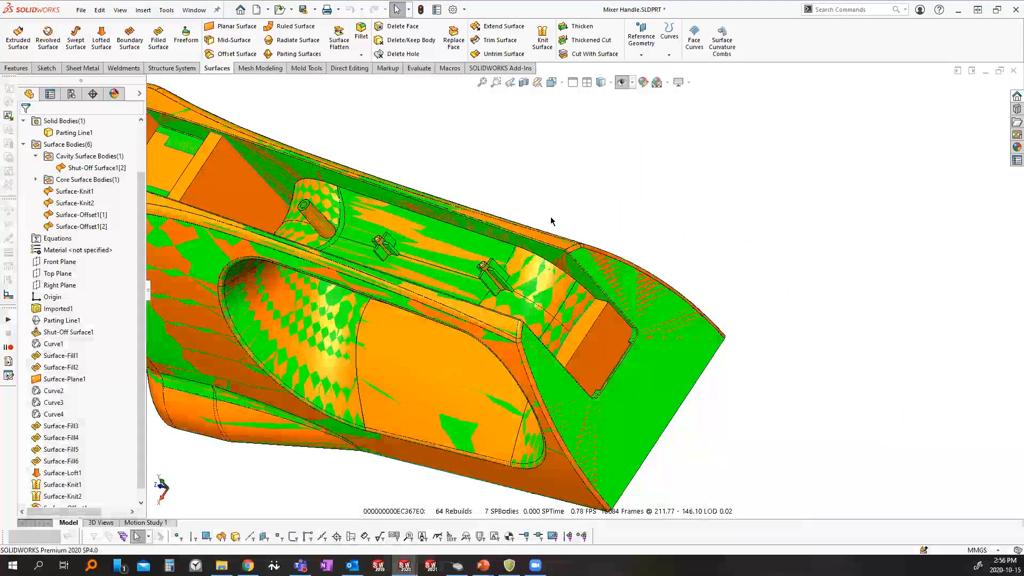
# Show the handle in trimetric view and try to move Surface-Knit1 into the Cavity Surface Bodies folder
pyautogui.scroll(4, 551, 219)
pyautogui.moveTo(381, 159); pyautogui.dragTo(449, 71, button='right')
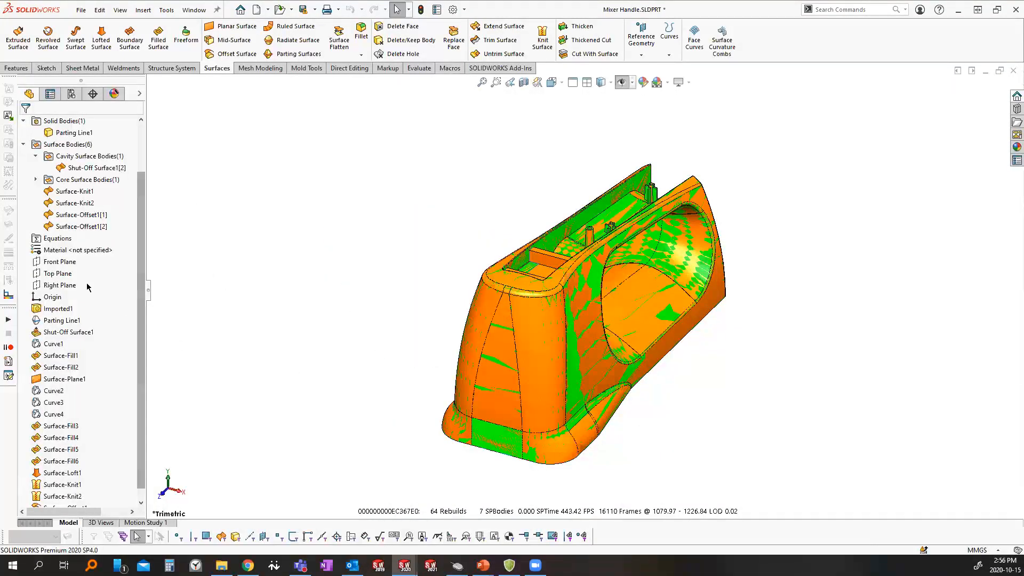
pyautogui.moveTo(72, 193); pyautogui.dragTo(78, 156)
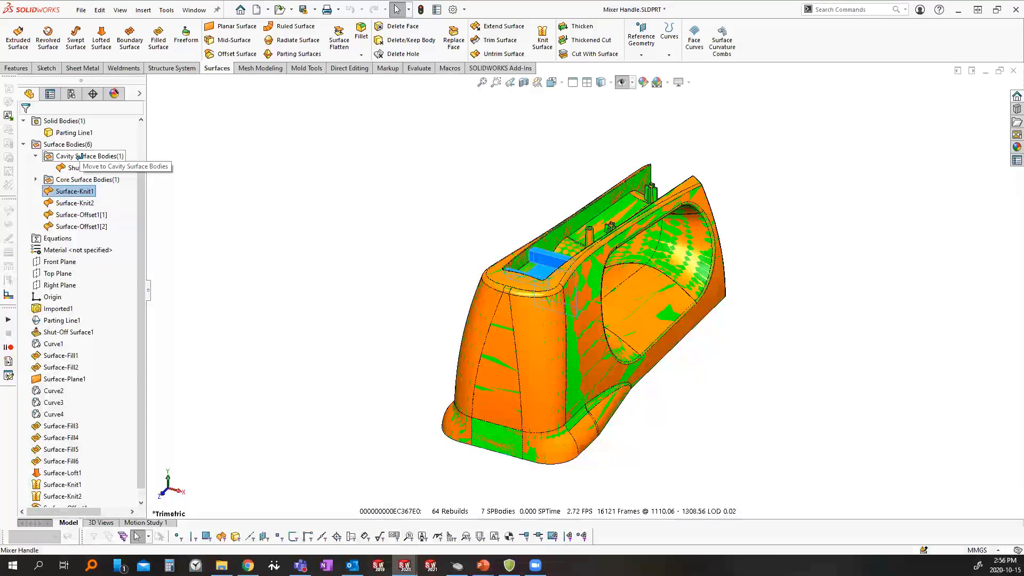
pyautogui.moveTo(79, 157); pyautogui.dragTo(88, 192)
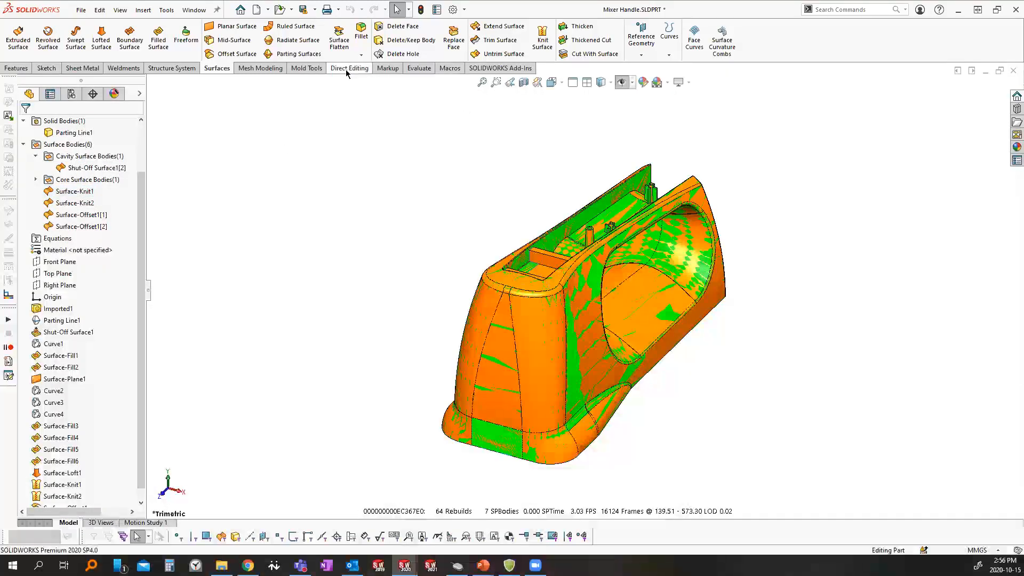
# Insert the mold folders to add the missing Parting Surface Bodies folder
pyautogui.click(309, 69)
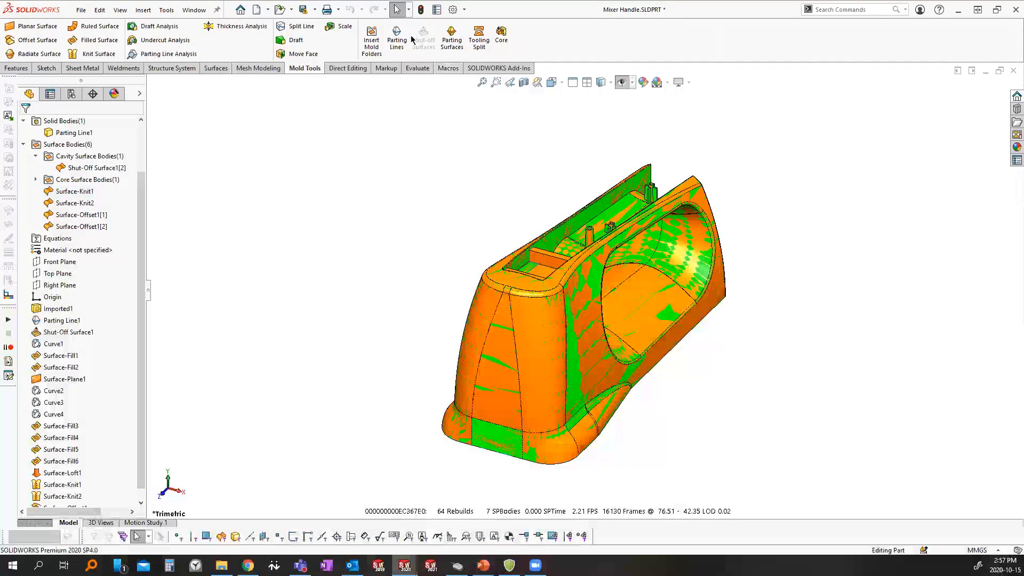
pyautogui.click(373, 43)
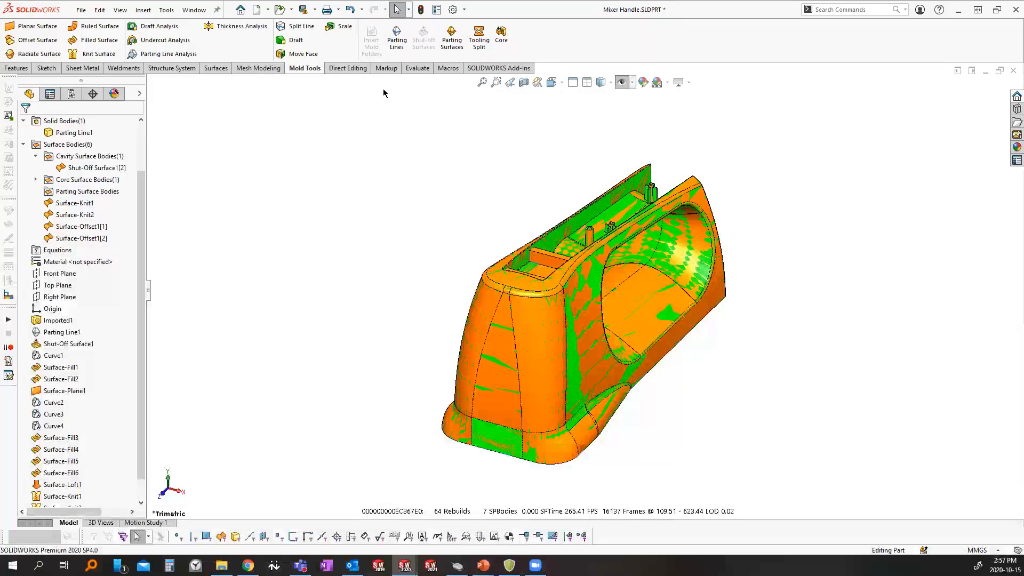
# Create a parting surface from Parting Line1, perpendicular to pull, with a distance of 25 mm
pyautogui.click(452, 42)
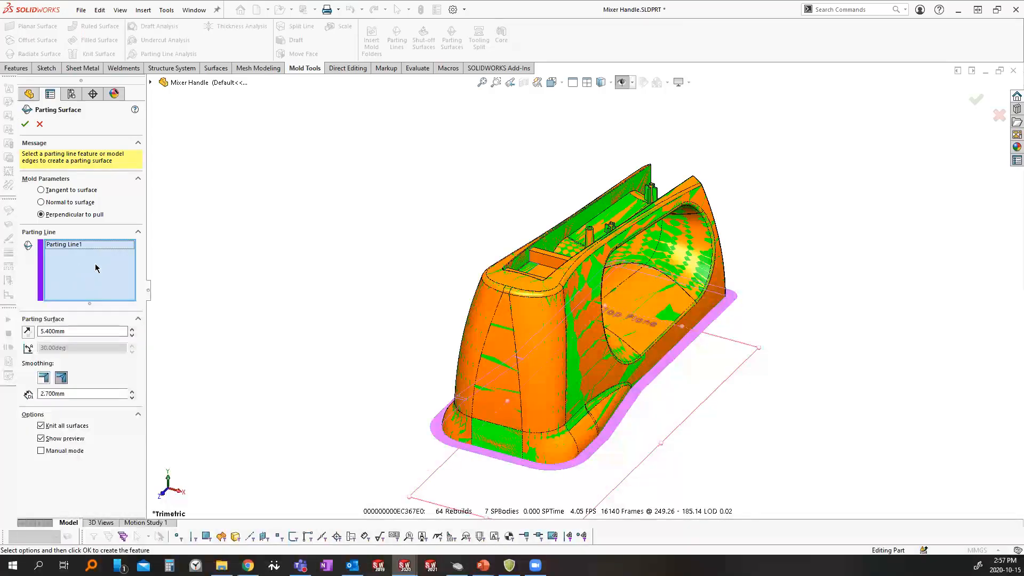
pyautogui.click(78, 246)
pyautogui.moveTo(615, 377)
pyautogui.mouseDown(button='middle')
pyautogui.moveTo(622, 343)
pyautogui.moveTo(613, 364)
pyautogui.mouseUp(button='middle')
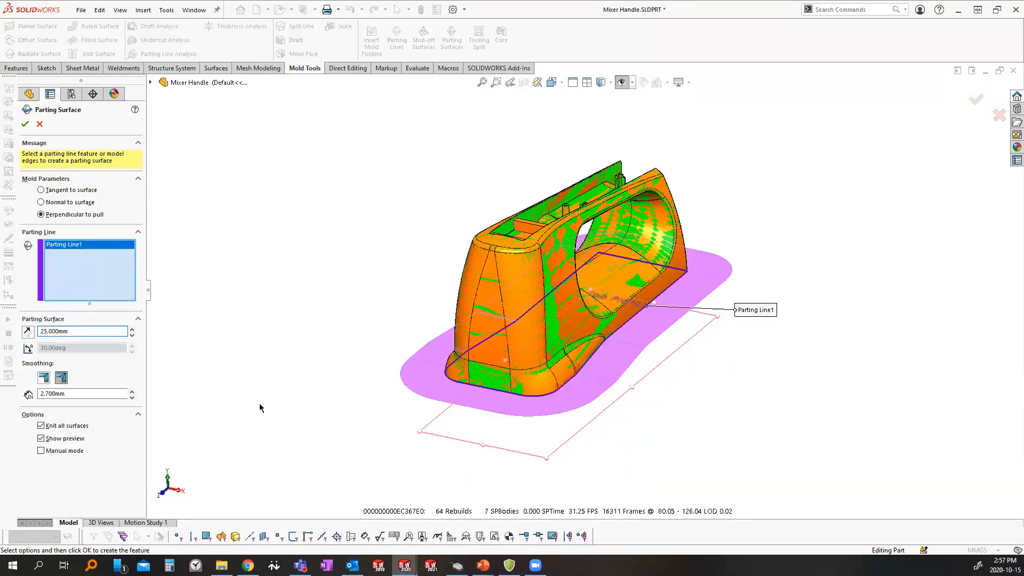
pyautogui.click(23, 124)
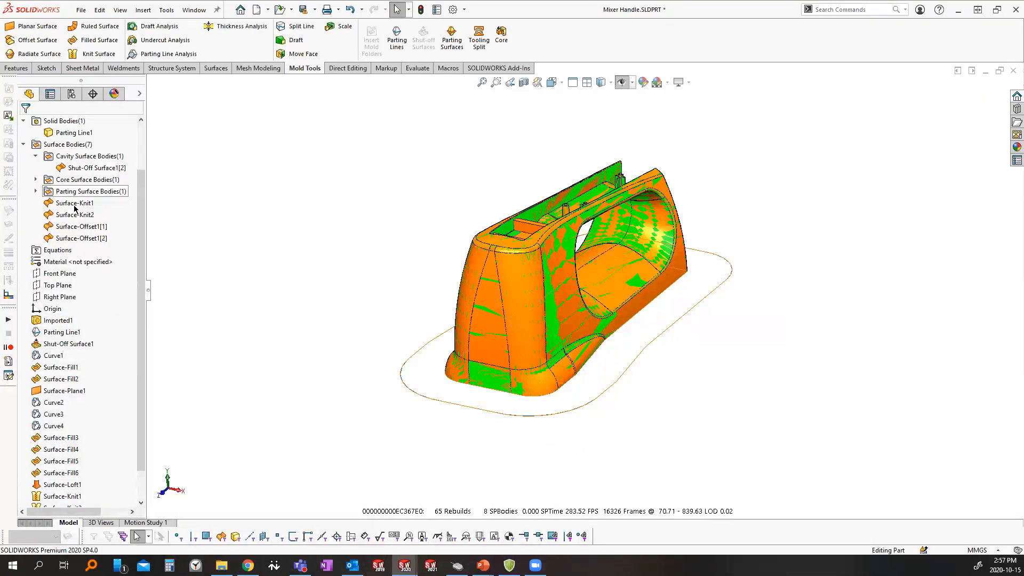
# Move Surface-Knit1 and Surface-Knit2 into the Cavity Surface Bodies folder and both Surface-Offset1 bodies into the Core Surface Bodies folder
pyautogui.moveTo(512, 278); pyautogui.dragTo(480, 341, button='middle')
pyautogui.click(80, 204)
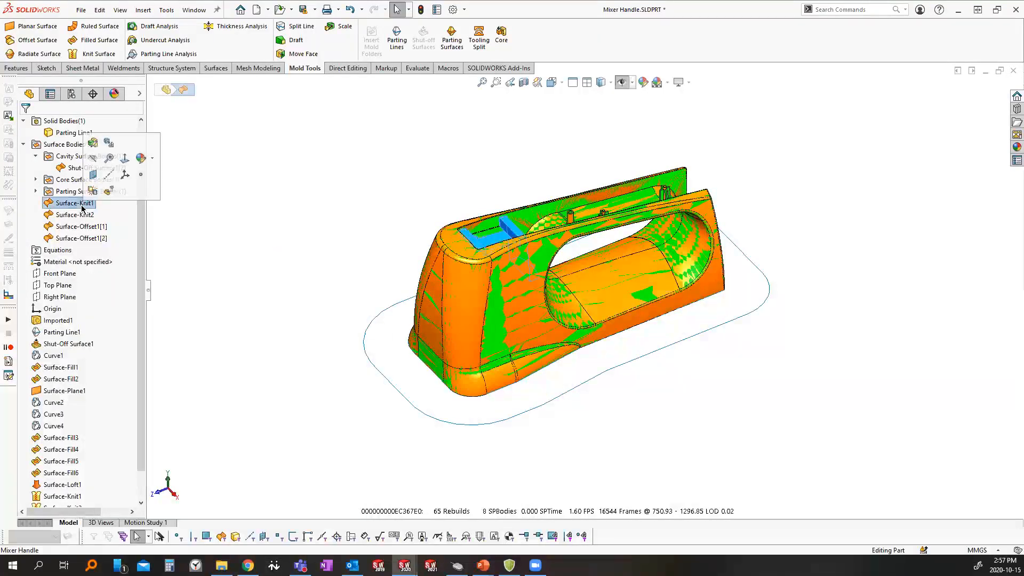
pyautogui.moveTo(80, 203); pyautogui.dragTo(69, 163)
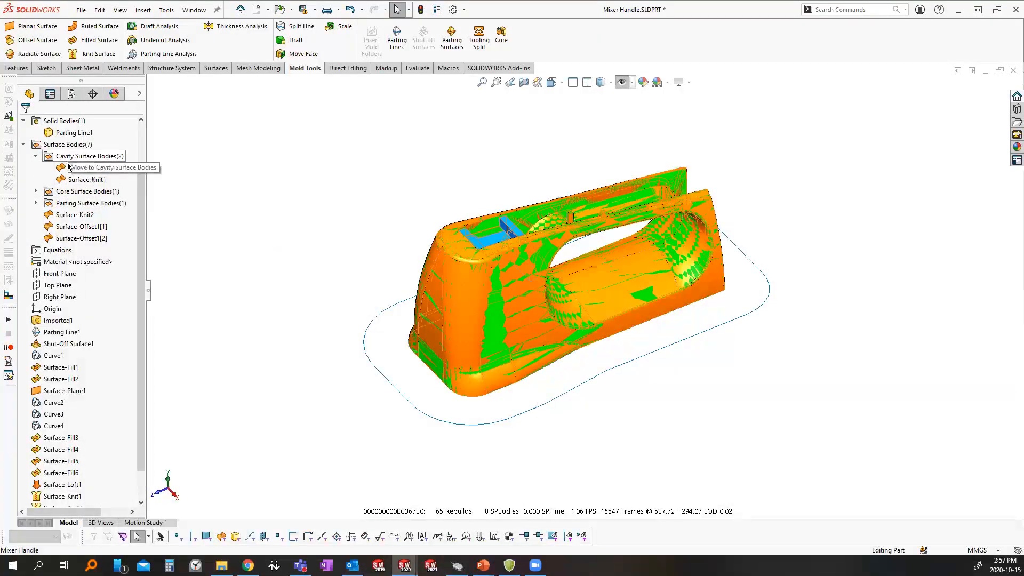
pyautogui.click(64, 215)
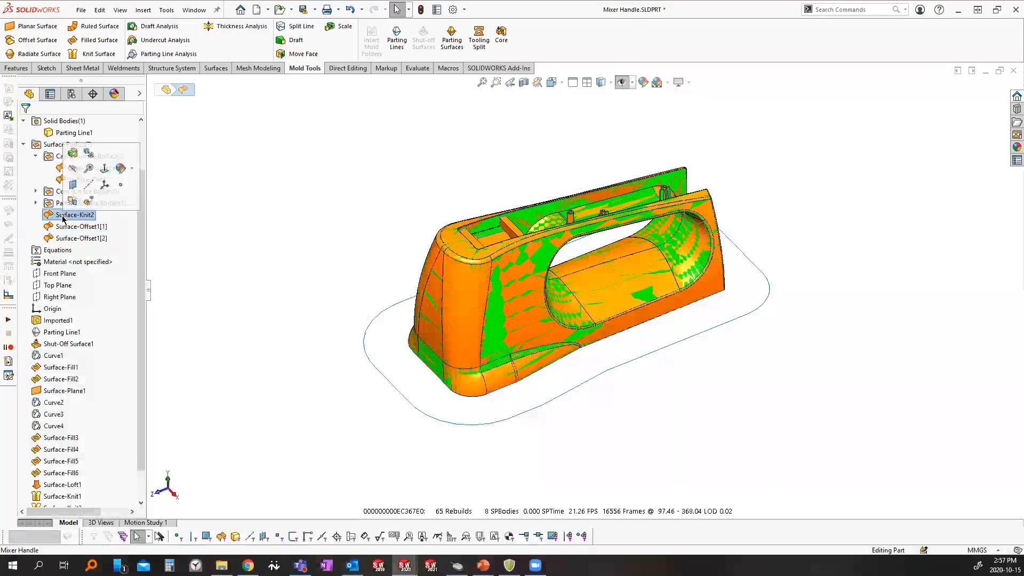
pyautogui.moveTo(60, 216); pyautogui.dragTo(67, 159)
pyautogui.moveTo(74, 227); pyautogui.dragTo(72, 203)
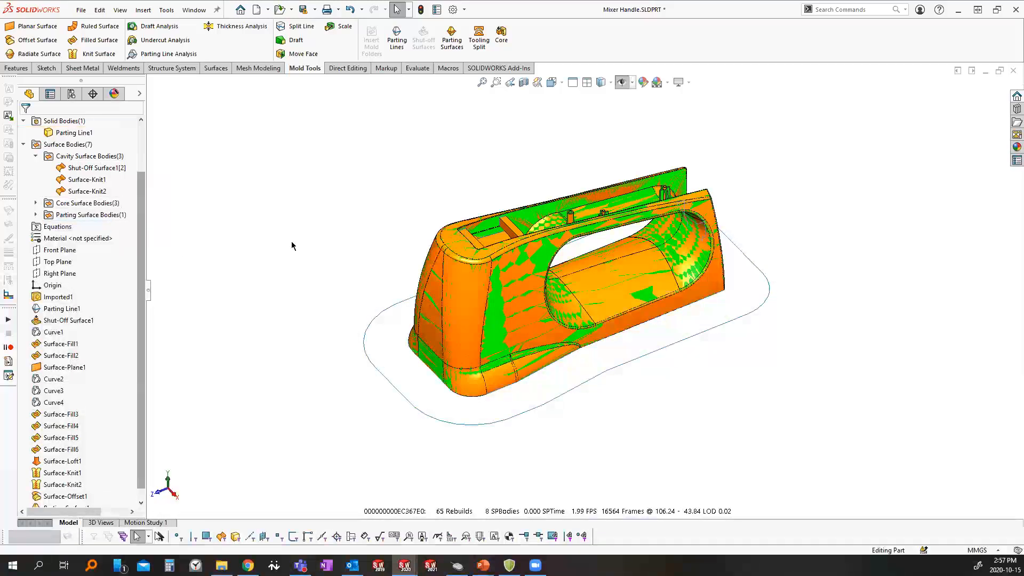
# Sketch a corner rectangle about 85 by 187 mm on the parting surface, enclosing the handle outline, and exit the sketch
pyautogui.moveTo(600, 367); pyautogui.dragTo(581, 266, button='middle')
pyautogui.click(456, 327)
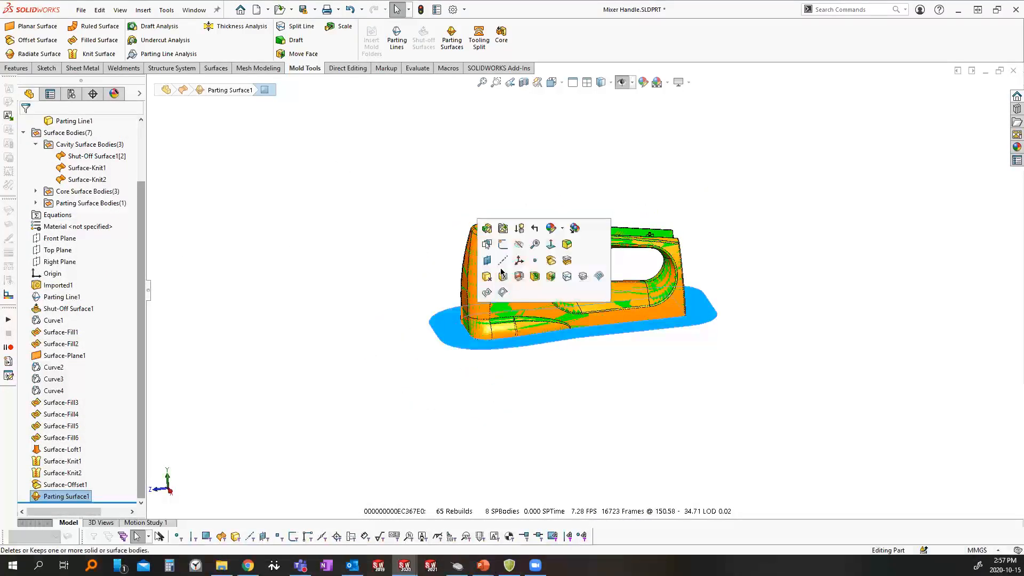
pyautogui.click(507, 253)
pyautogui.click(315, 226)
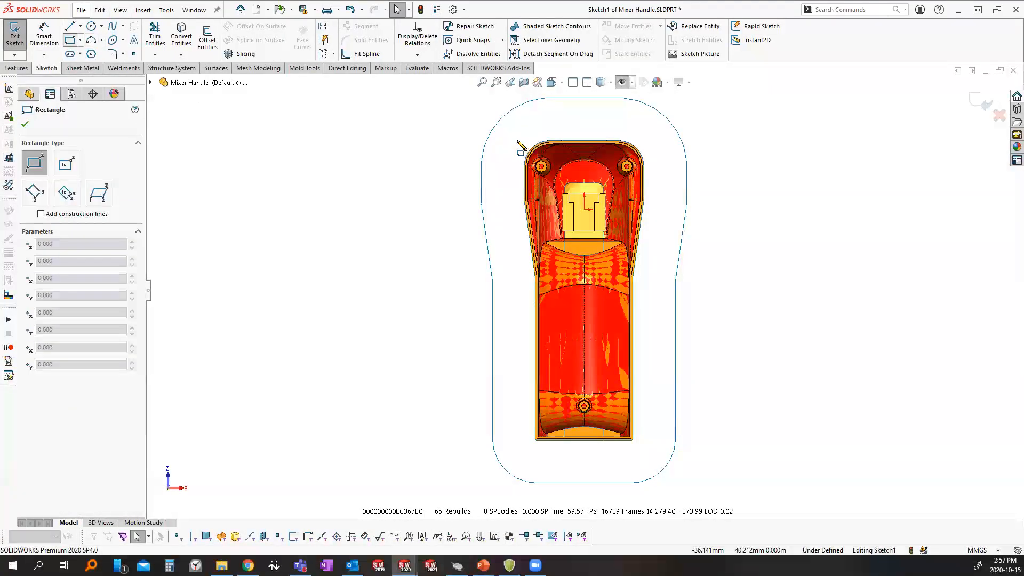
pyautogui.click(510, 129)
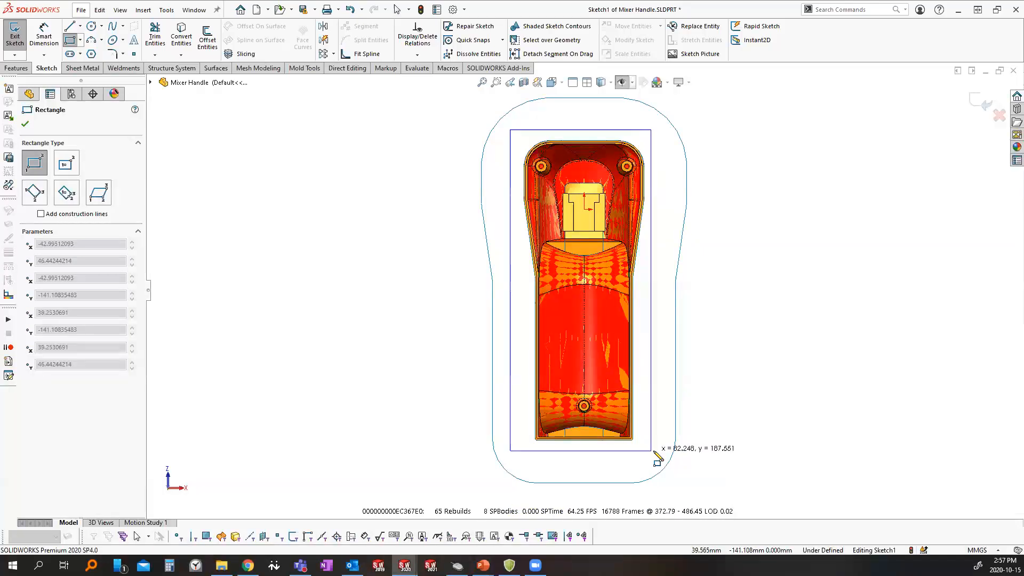
pyautogui.click(656, 450)
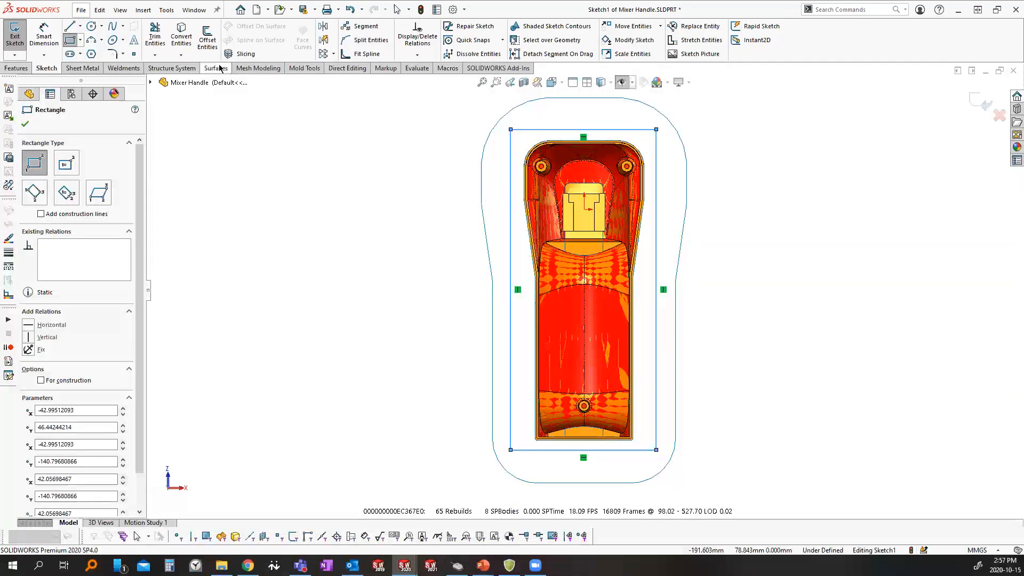
pyautogui.click(296, 69)
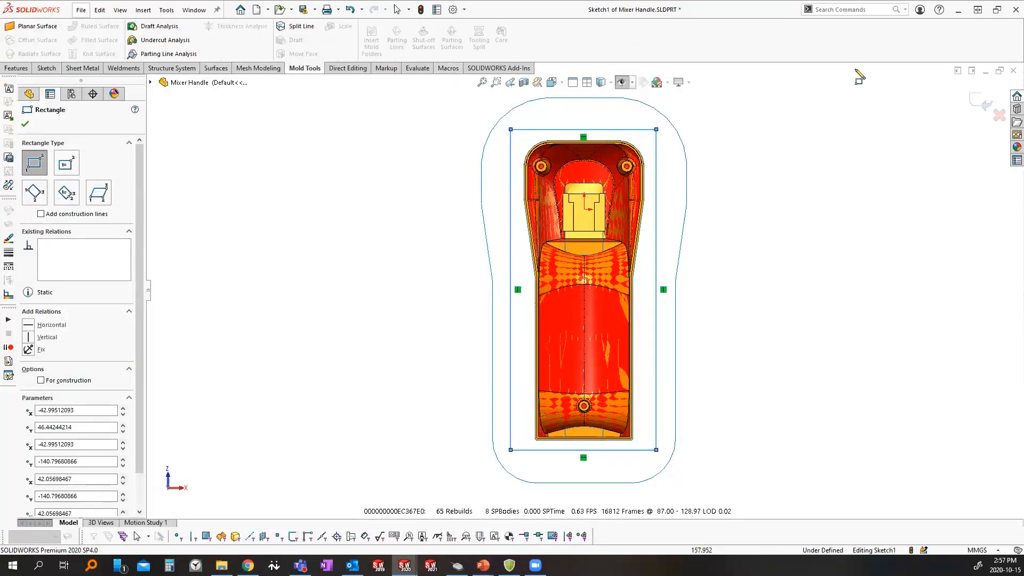
pyautogui.click(985, 103)
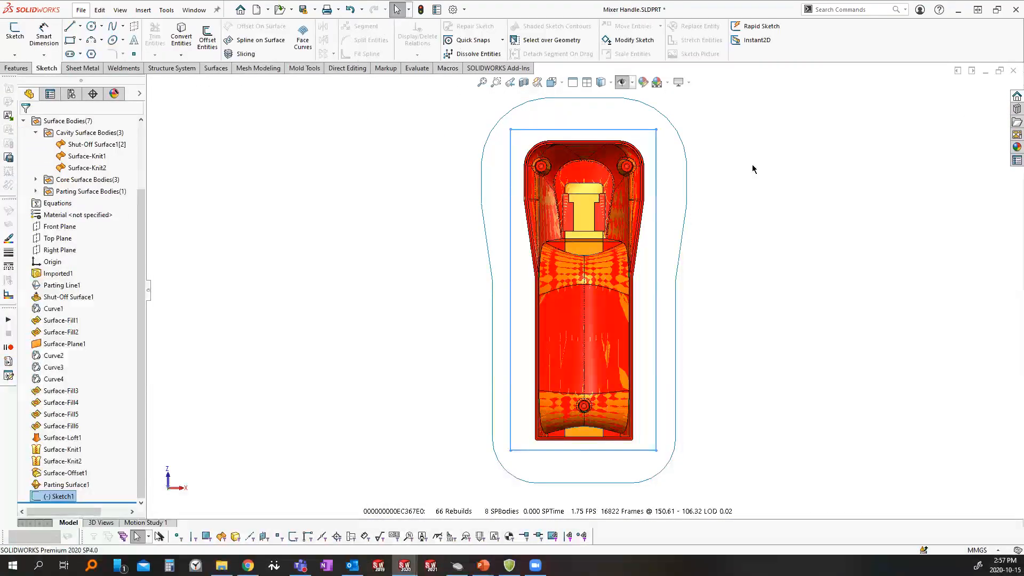
# Create a tooling split from the rectangle sketch with block sizes of 99.84 mm above and 17.14 mm below the parting surface
pyautogui.click(299, 69)
pyautogui.click(479, 40)
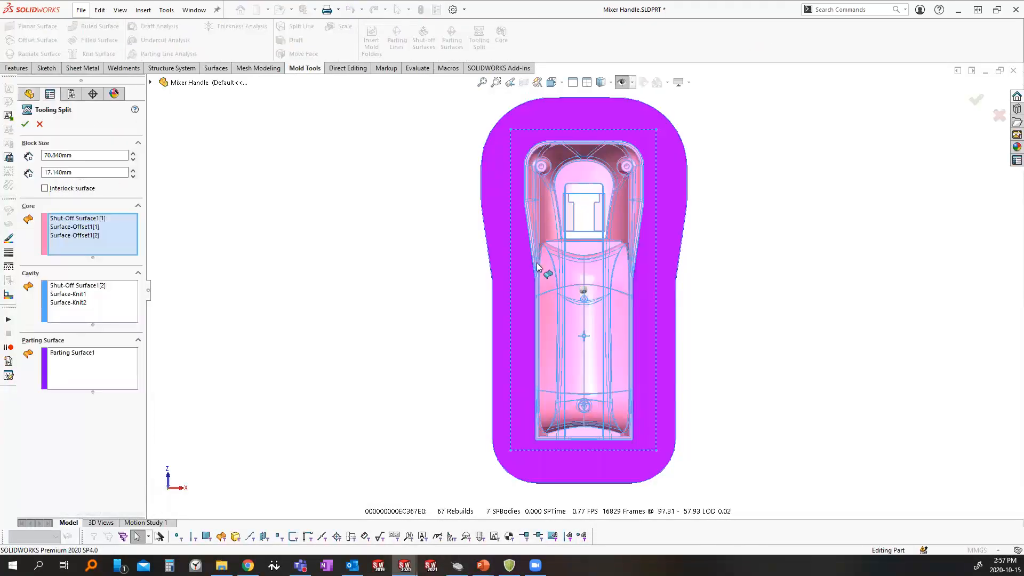
pyautogui.moveTo(487, 263); pyautogui.dragTo(430, 254, button='middle')
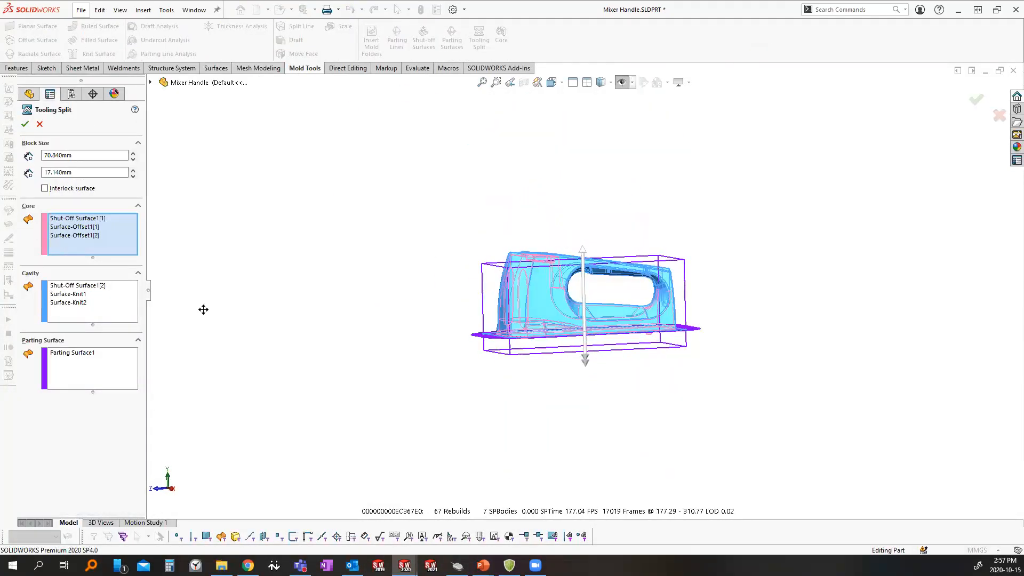
pyautogui.click(75, 235)
pyautogui.scroll(-2, 570, 268)
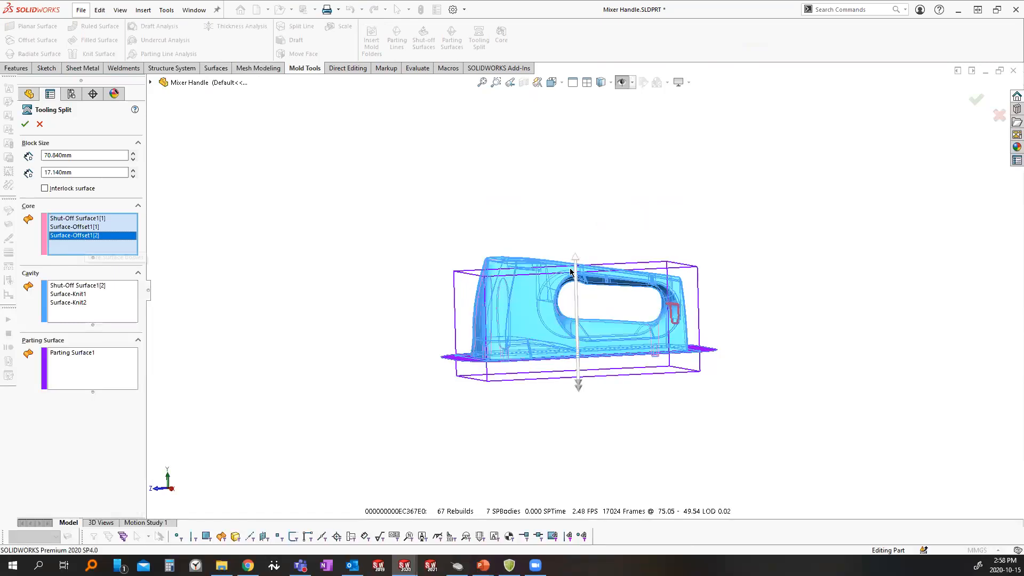
pyautogui.moveTo(576, 258); pyautogui.dragTo(569, 239)
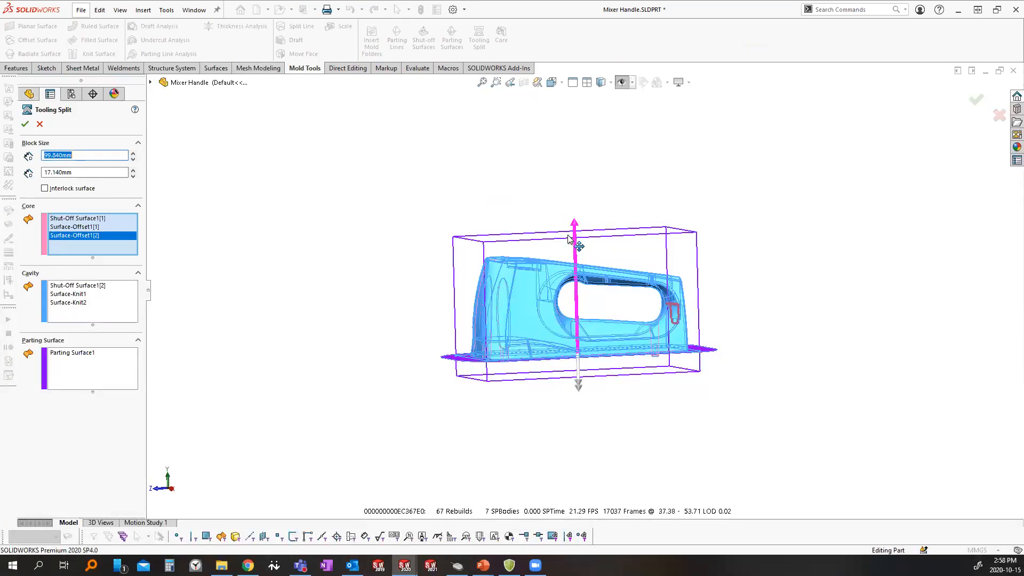
pyautogui.moveTo(575, 287); pyautogui.dragTo(539, 277, button='middle')
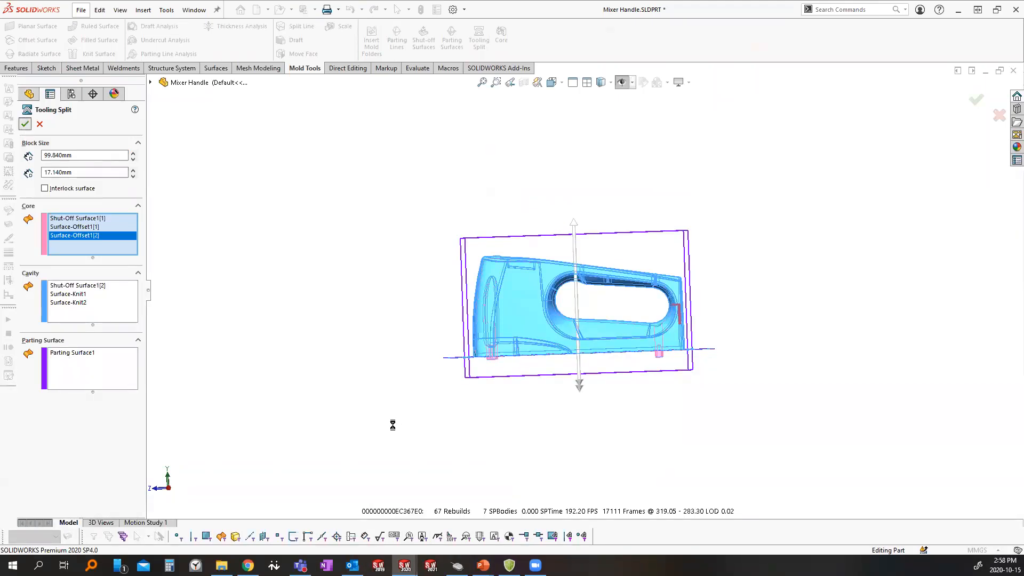
pyautogui.press('Return')
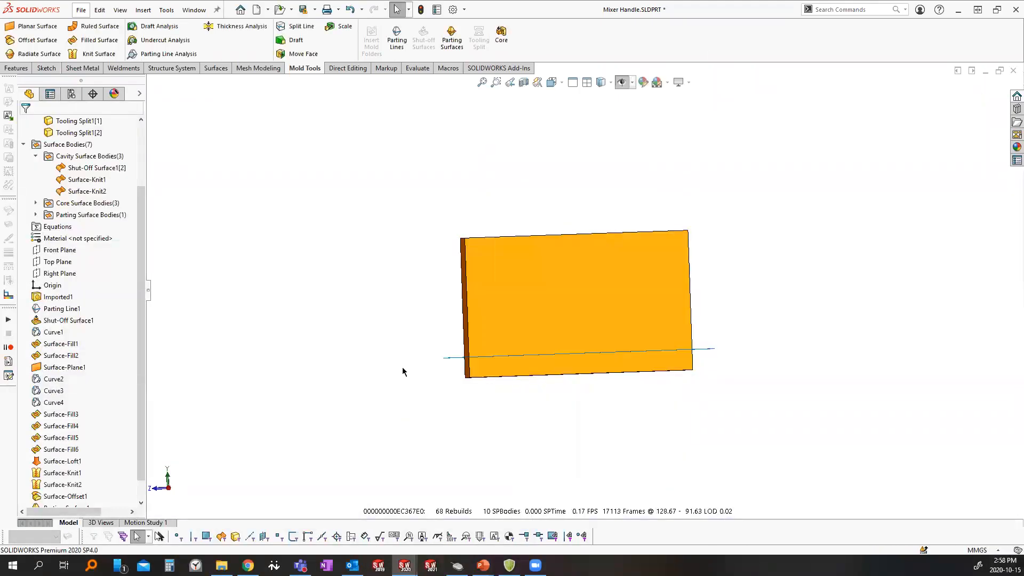
# Isolate the handle's solid body Parting Line1 from the two tooling blocks
pyautogui.moveTo(377, 327); pyautogui.dragTo(526, 258, button='middle')
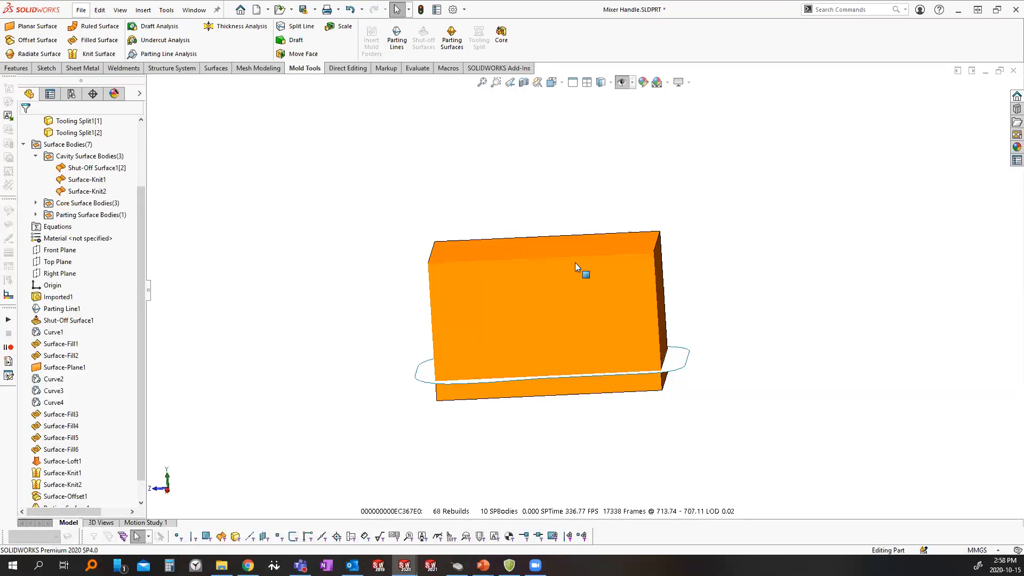
pyautogui.scroll(2, 84, 163)
pyautogui.rightClick(83, 163)
pyautogui.click(109, 145)
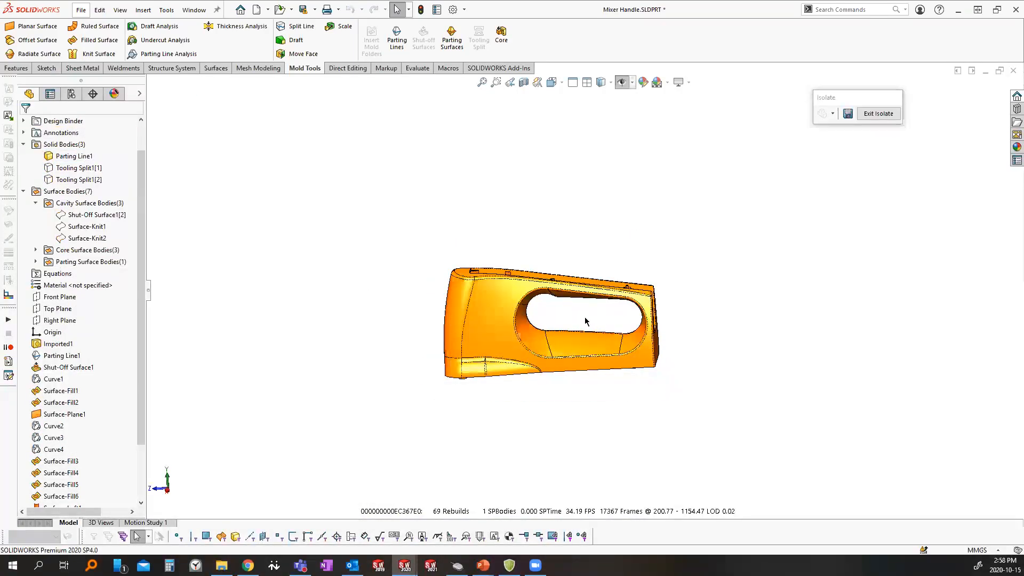
pyautogui.keyDown('ctrl'); pyautogui.keyDown('shift'); pyautogui.moveTo(505, 47); pyautogui.dragTo(728, 294); pyautogui.keyUp('shift'); pyautogui.keyUp('ctrl')
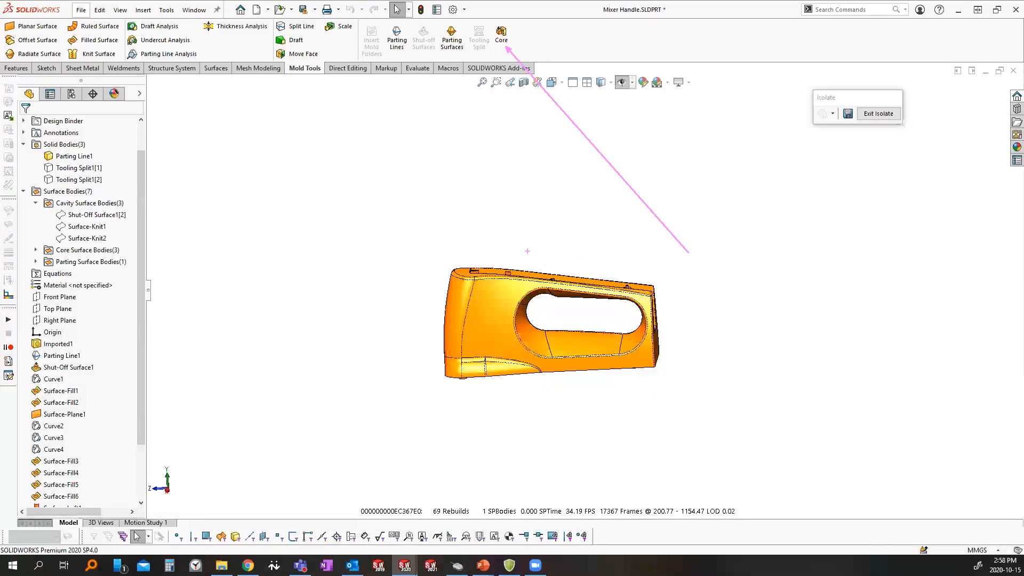
pyautogui.press('Escape')
pyautogui.click(502, 33)
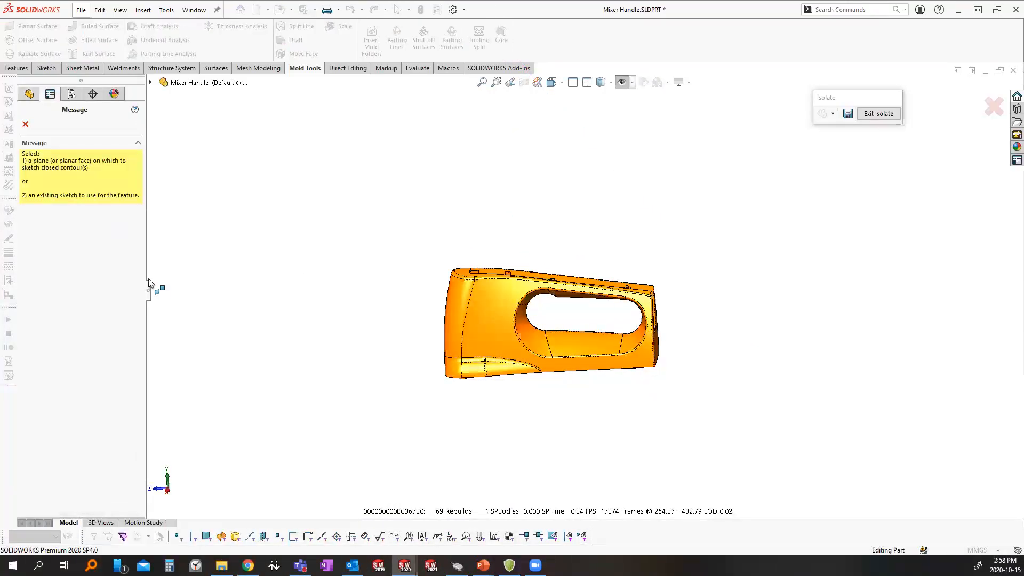
pyautogui.press('Escape')
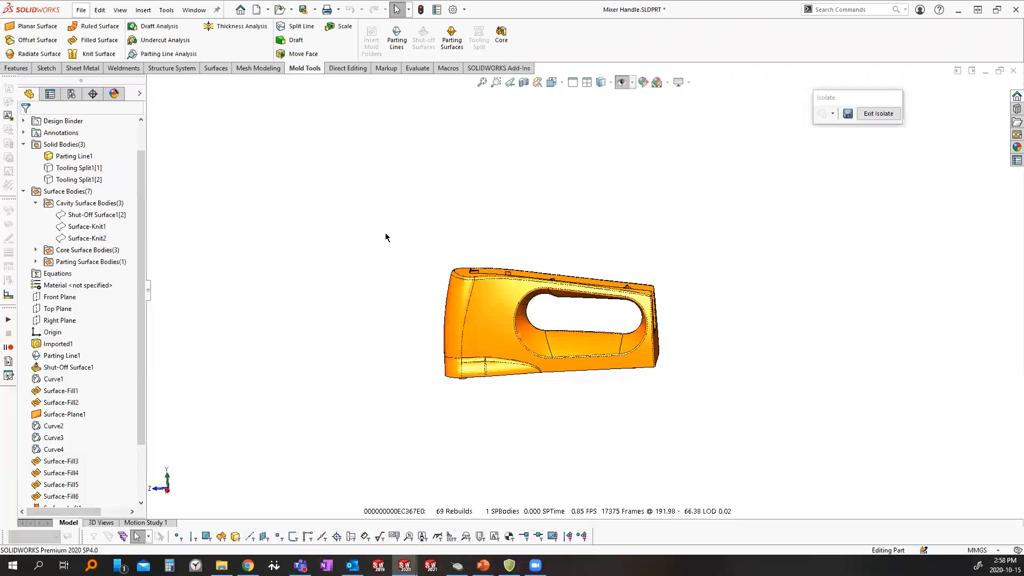
pyautogui.click(501, 33)
pyautogui.press('Escape')
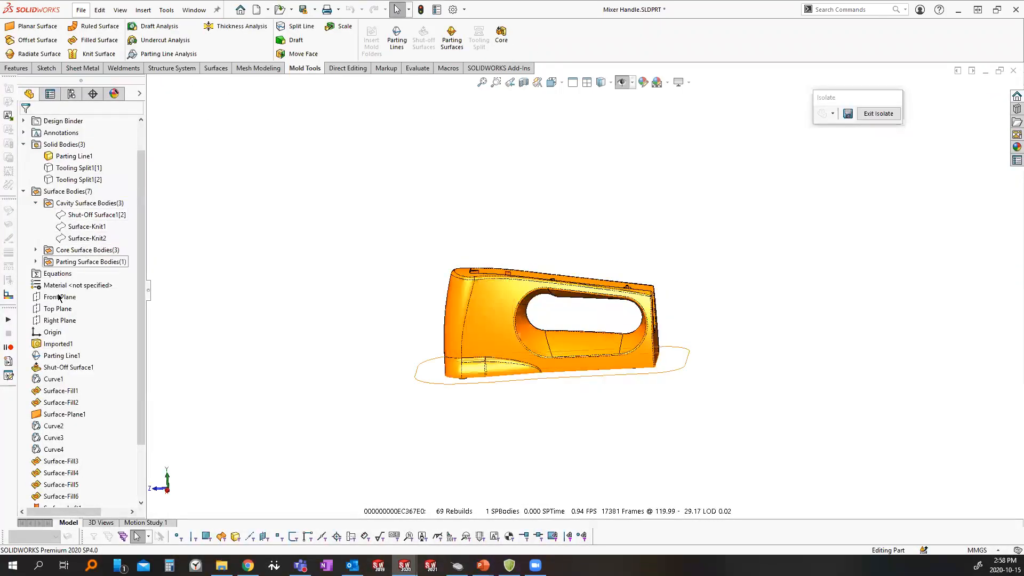
# Sketch the edge loop of the large side grip opening on the Right Plane with Convert Entities, and exit the sketch
pyautogui.click(63, 320)
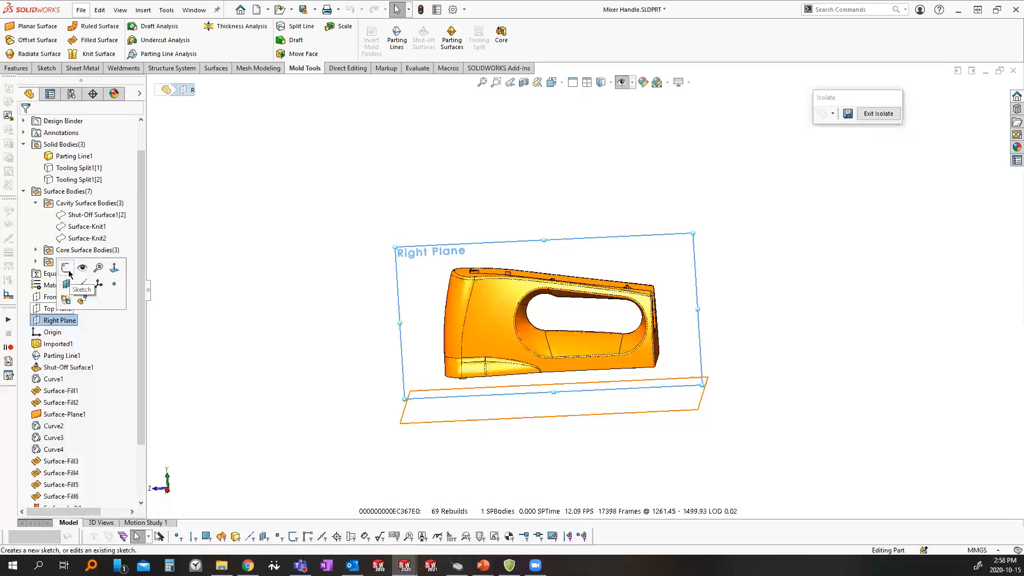
pyautogui.click(67, 284)
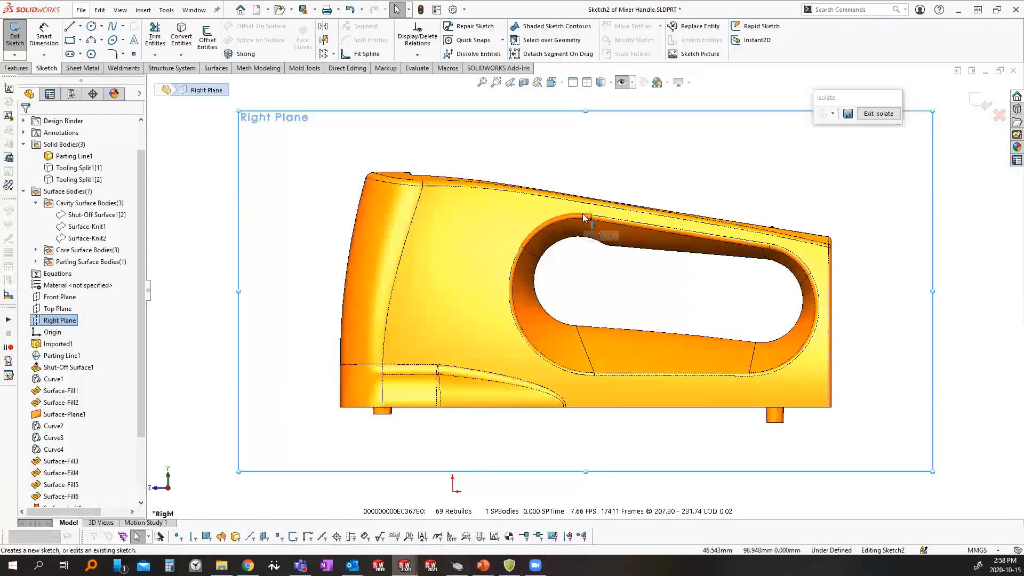
pyautogui.rightClick(589, 217)
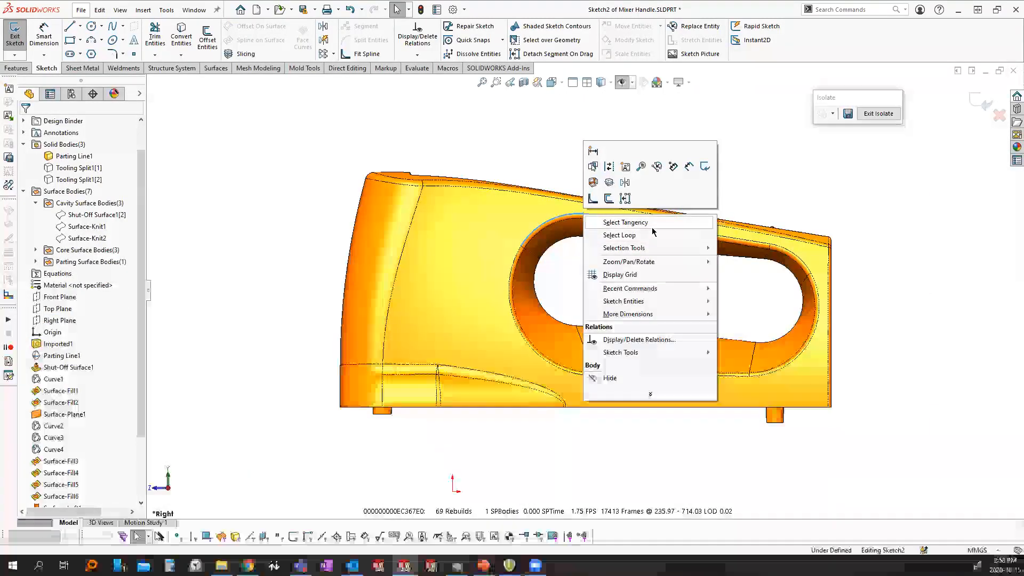
pyautogui.click(650, 234)
pyautogui.click(181, 36)
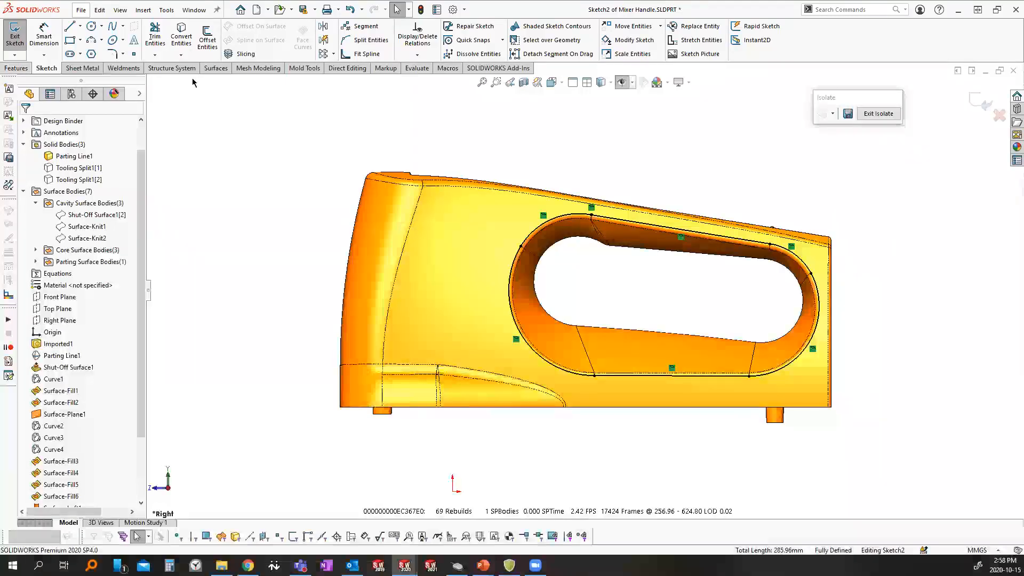
pyautogui.click(315, 69)
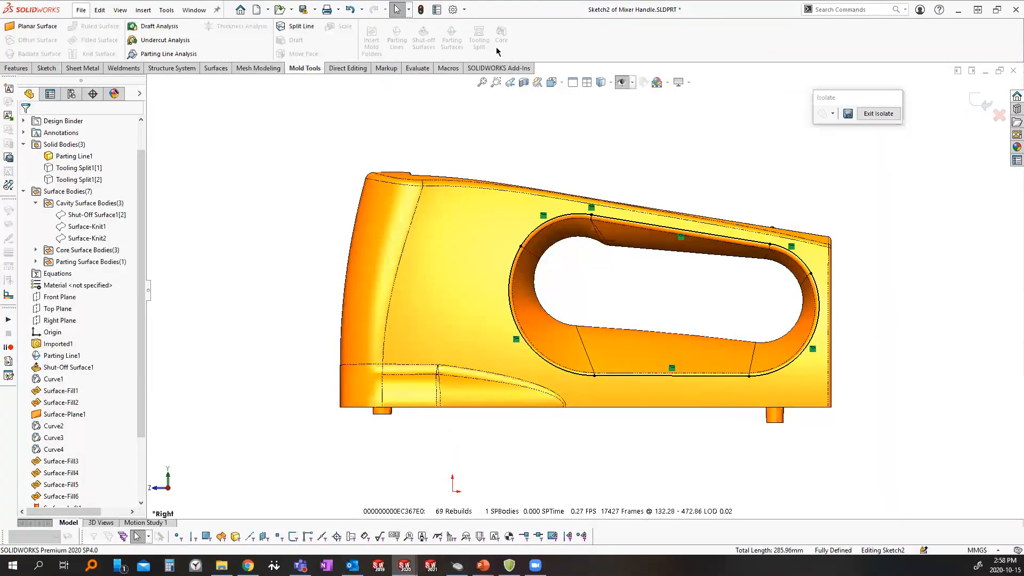
pyautogui.click(982, 103)
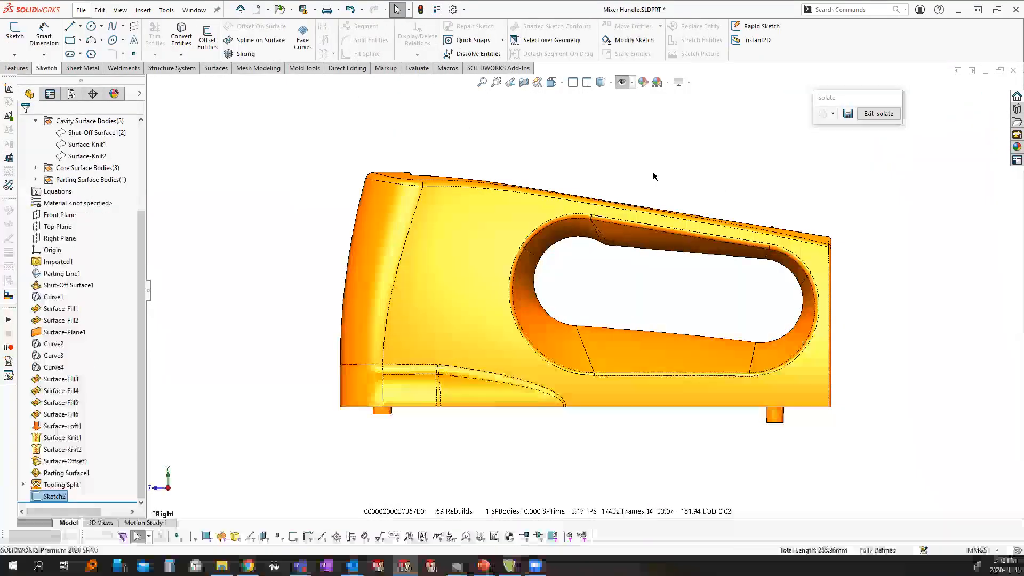
# Preview a Core feature extruded from Sketch2 through the grip opening, and cancel it
pyautogui.click(317, 69)
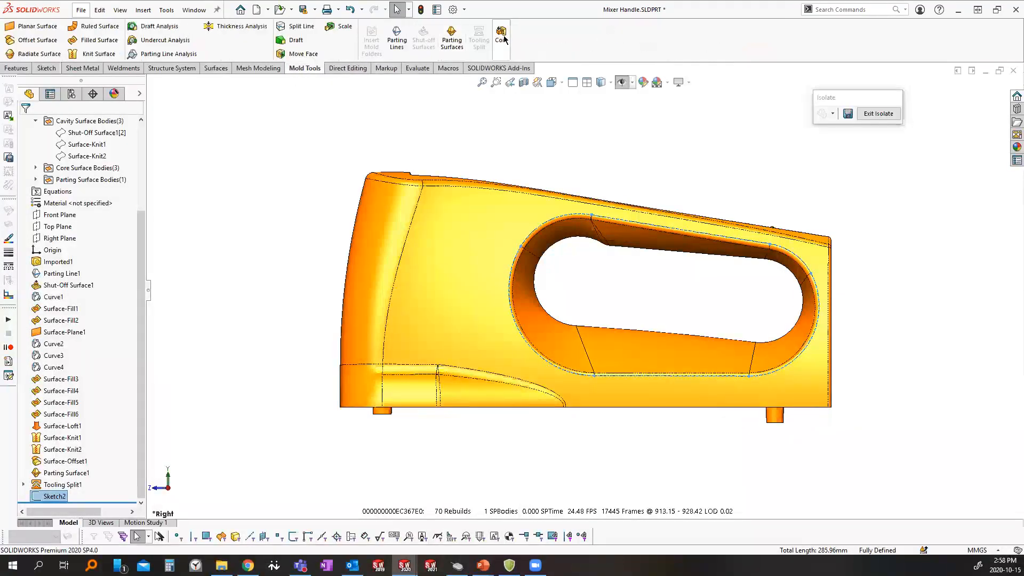
pyautogui.moveTo(709, 325); pyautogui.dragTo(584, 324, button='middle')
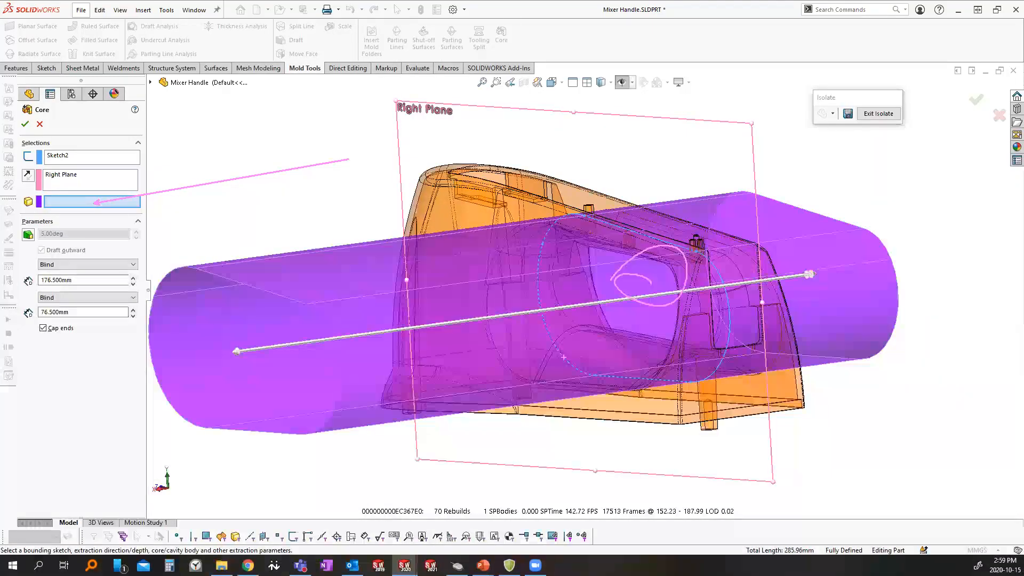
pyautogui.press('Escape')
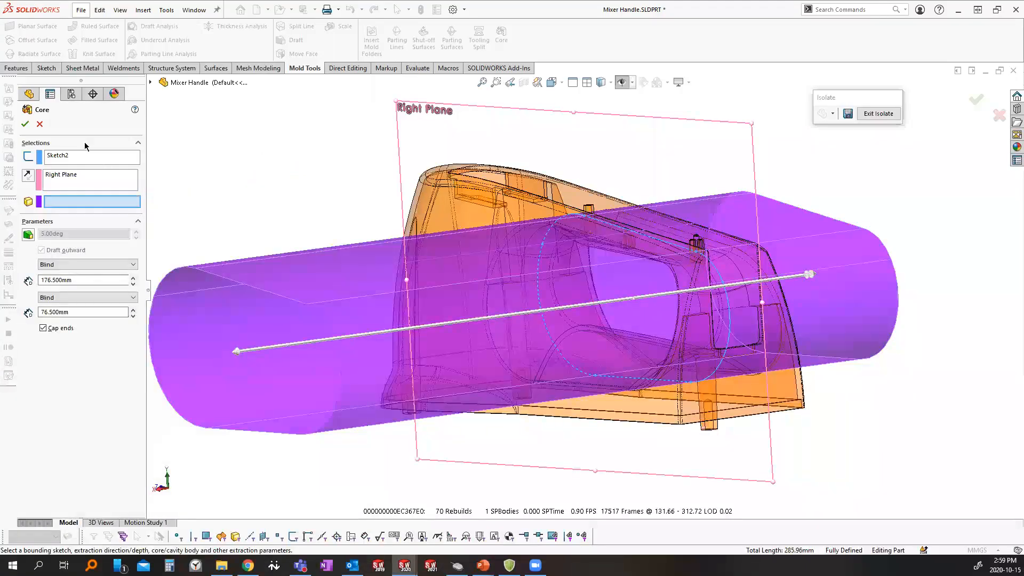
pyautogui.click(39, 128)
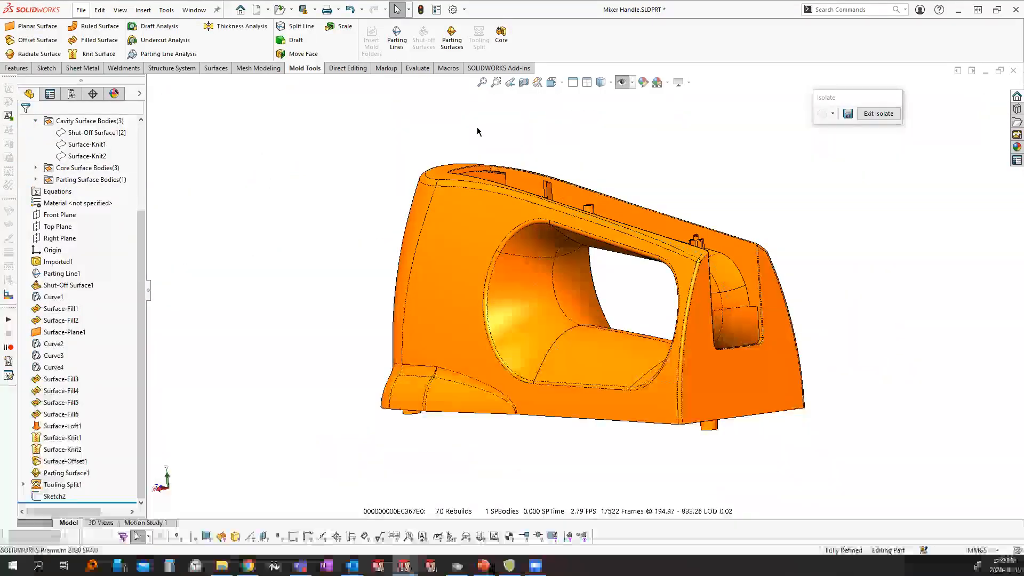
# Start a Filled Surface with Contact edge settings and select the first four inner edges of the grip opening, around its wide end
pyautogui.moveTo(559, 366); pyautogui.dragTo(695, 265, button='middle')
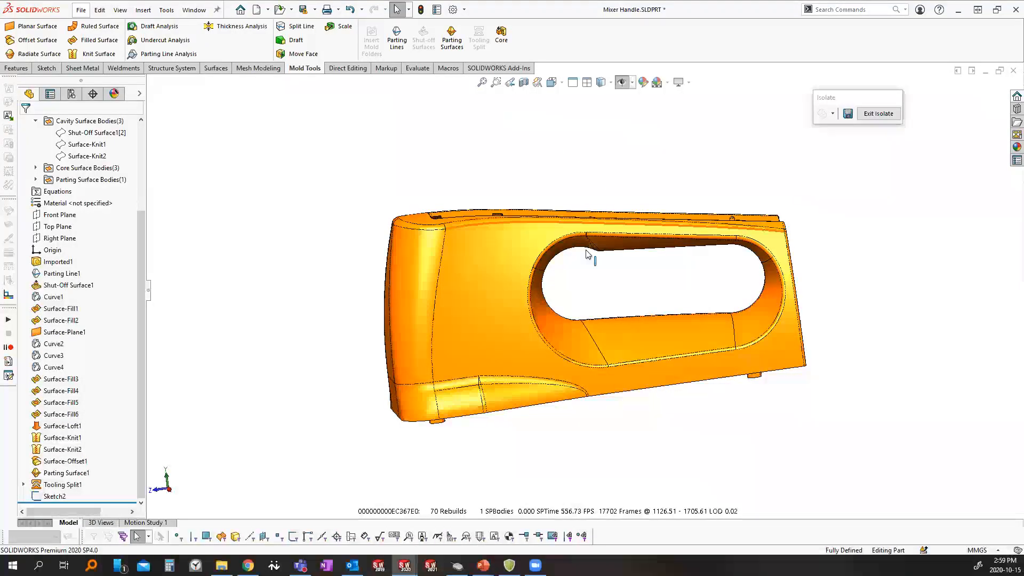
pyautogui.click(82, 43)
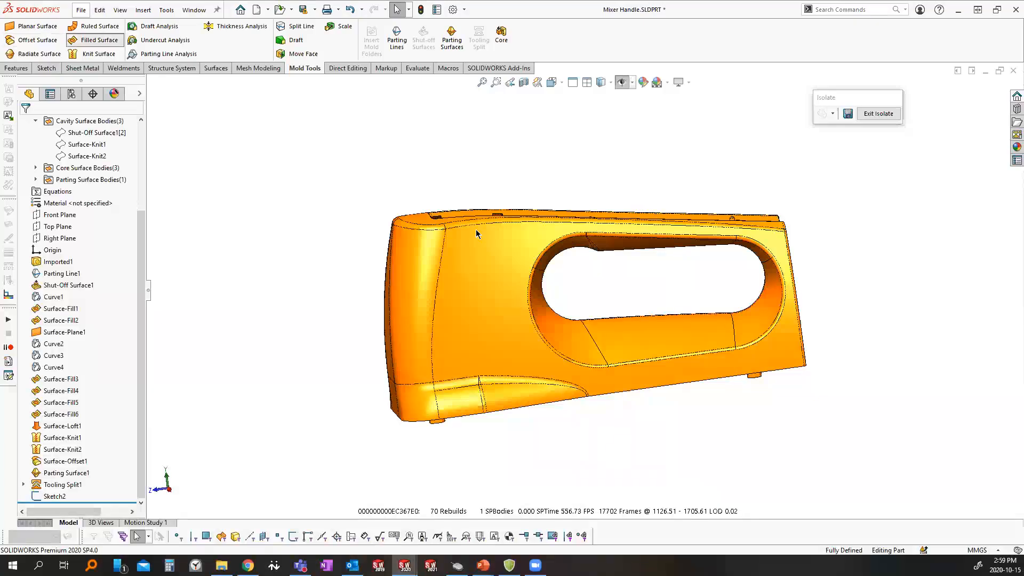
pyautogui.scroll(-5, 589, 303)
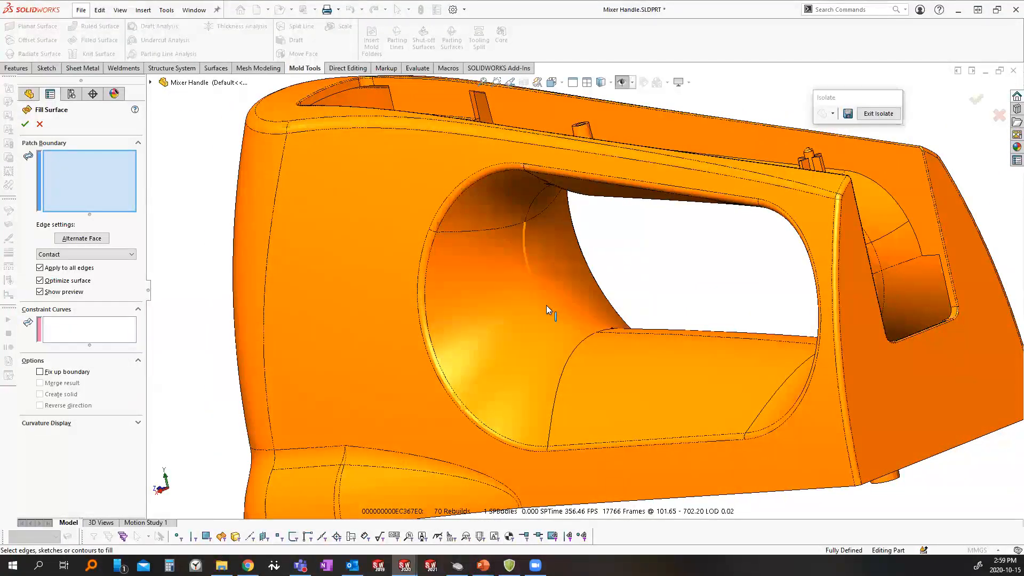
pyautogui.click(547, 306)
pyautogui.moveTo(546, 305); pyautogui.dragTo(574, 228, button='middle')
pyautogui.click(544, 195)
pyautogui.scroll(-3, 575, 228)
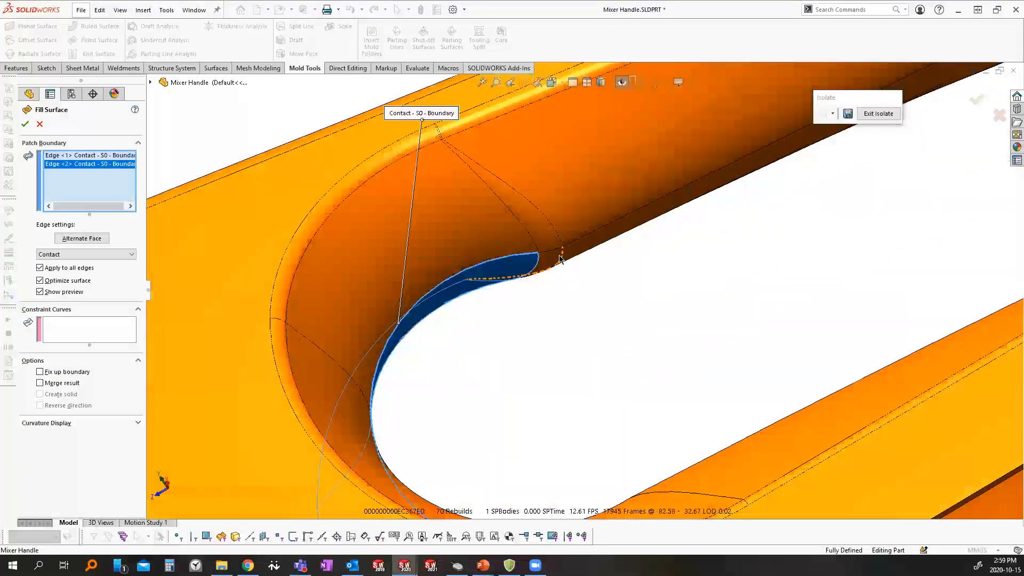
pyautogui.click(574, 241)
pyautogui.click(576, 244)
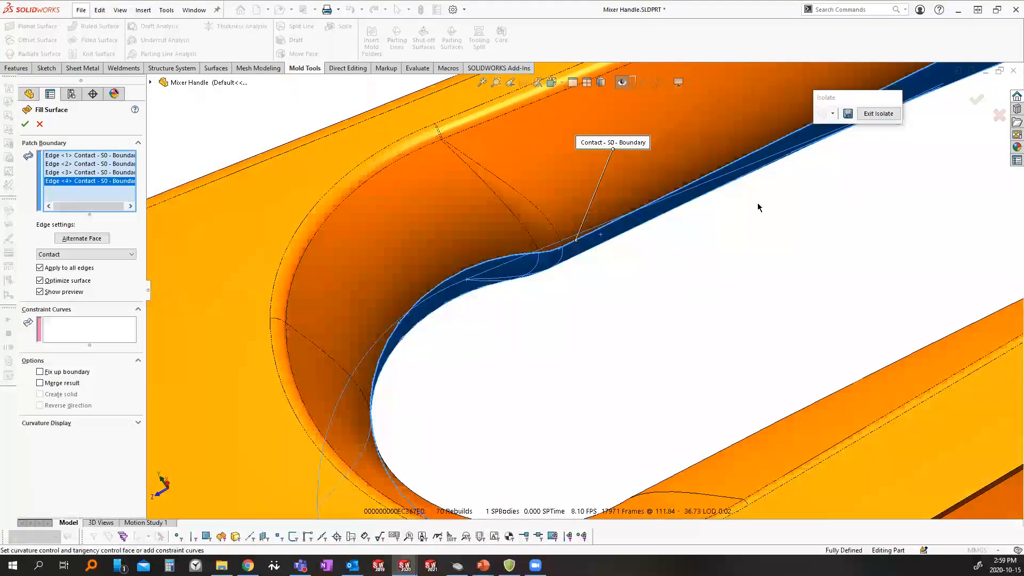
# Add the three remaining inner edges of the grip opening to the patch boundary and create the filled surface
pyautogui.scroll(3, 577, 244)
pyautogui.scroll(-3, 634, 246)
pyautogui.click(634, 243)
pyautogui.click(665, 290)
pyautogui.moveTo(665, 290); pyautogui.dragTo(656, 496, button='middle')
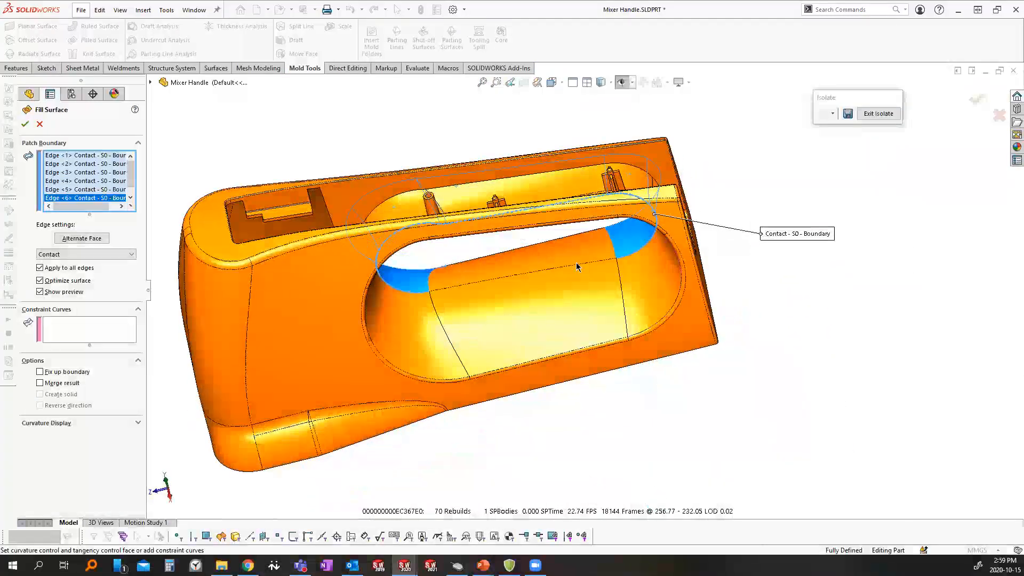
pyautogui.click(576, 263)
pyautogui.moveTo(468, 348); pyautogui.dragTo(453, 293, button='middle')
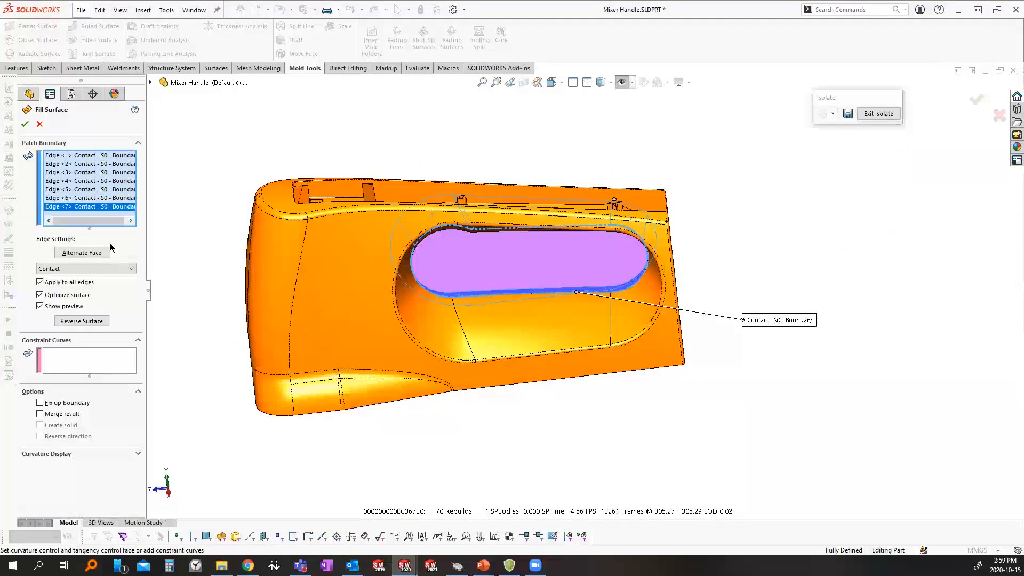
pyautogui.click(25, 125)
# Start a Knit Surface with the new fill surface and the tapered inner wall faces of the grip opening
pyautogui.moveTo(537, 286); pyautogui.dragTo(478, 254, button='middle')
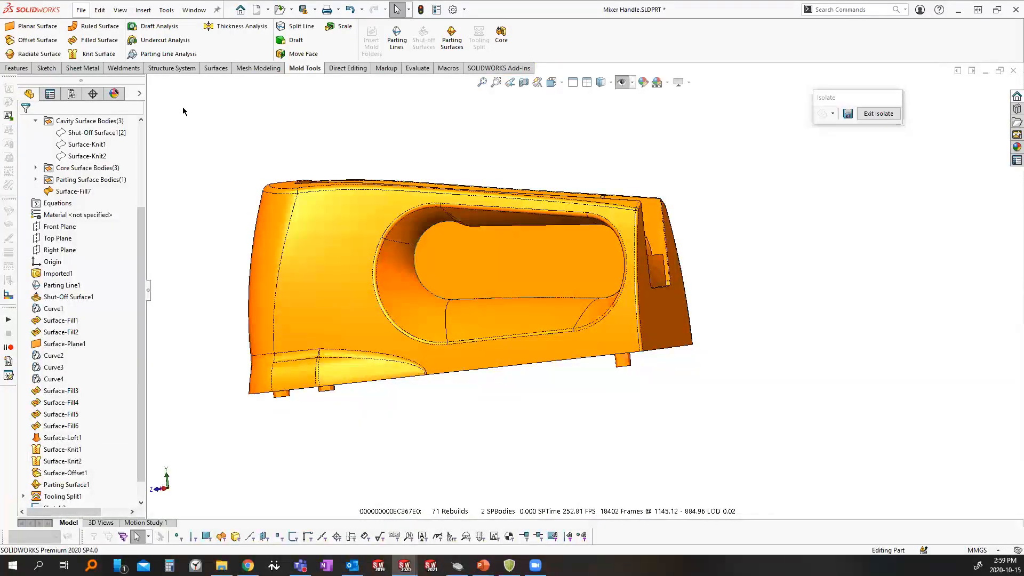
pyautogui.click(89, 55)
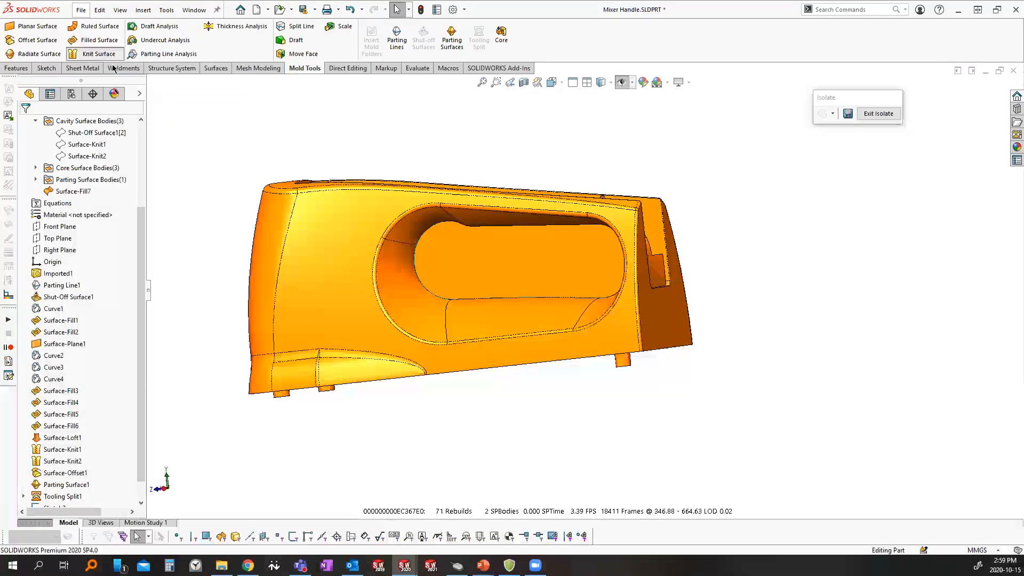
pyautogui.click(485, 265)
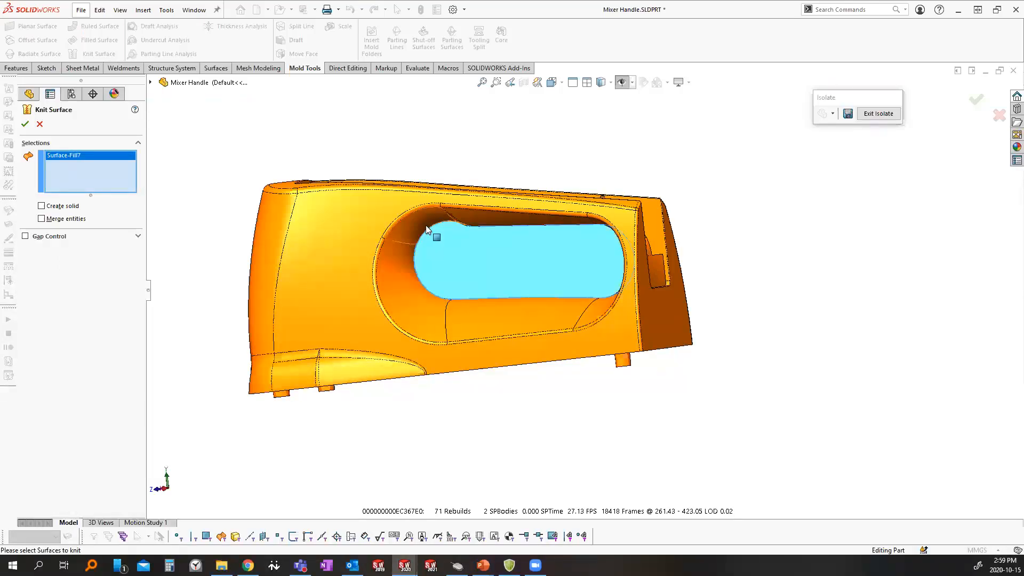
pyautogui.click(426, 225)
pyautogui.click(399, 269)
pyautogui.click(469, 330)
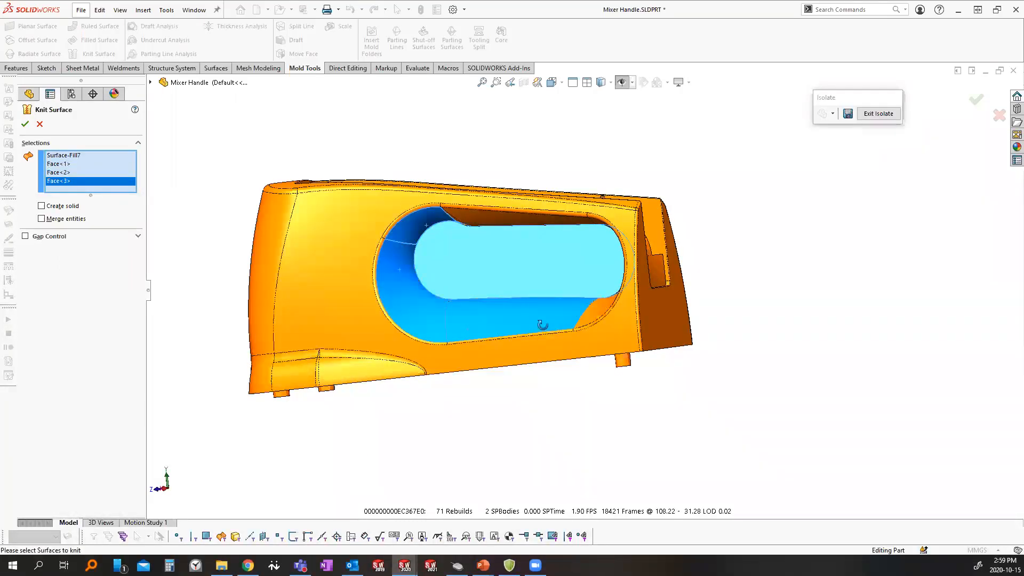
pyautogui.scroll(-3, 469, 331)
pyautogui.click(664, 302)
pyautogui.click(664, 249)
pyautogui.moveTo(664, 249); pyautogui.dragTo(665, 163, button='middle')
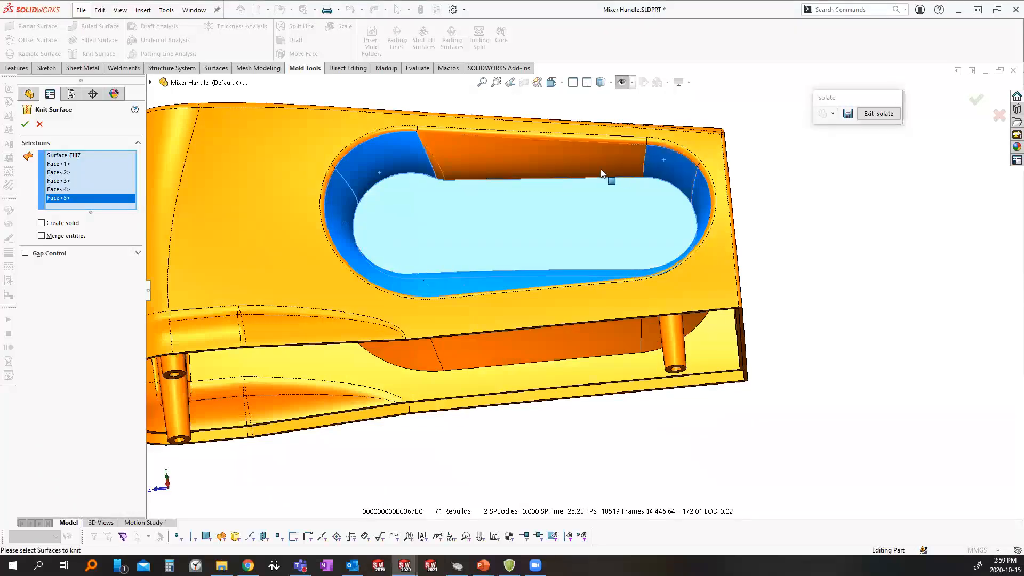
pyautogui.click(612, 156)
# Add the rounded rim faces along the upper side, narrow end and lower side of the grip opening to the knit selection
pyautogui.scroll(-3, 643, 156)
pyautogui.scroll(-1, 643, 155)
pyautogui.click(692, 164)
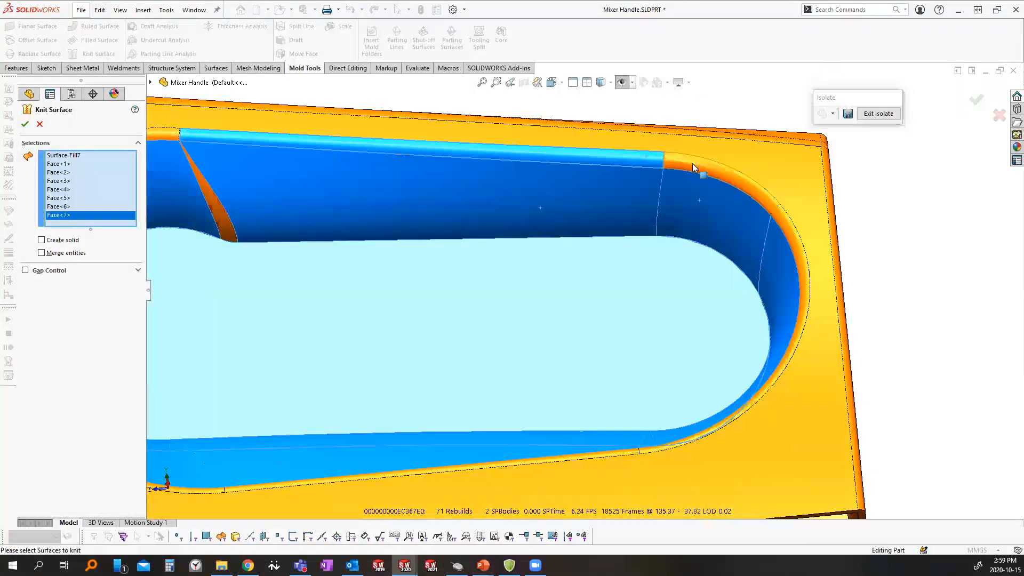
pyautogui.click(774, 221)
pyautogui.click(782, 219)
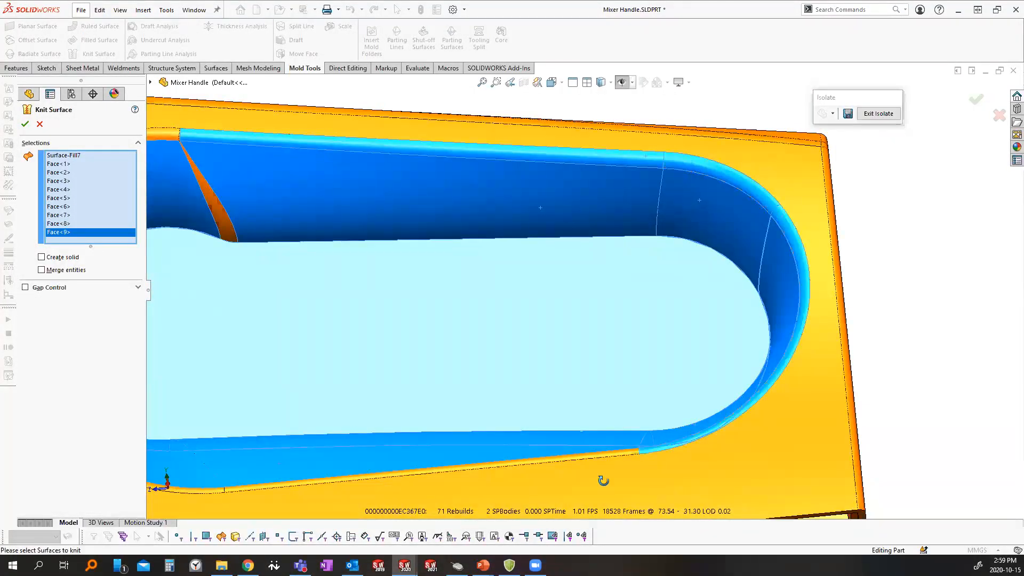
pyautogui.scroll(-2, 602, 480)
pyautogui.click(517, 439)
pyautogui.scroll(5, 518, 439)
pyautogui.moveTo(382, 338); pyautogui.dragTo(366, 243, button='middle')
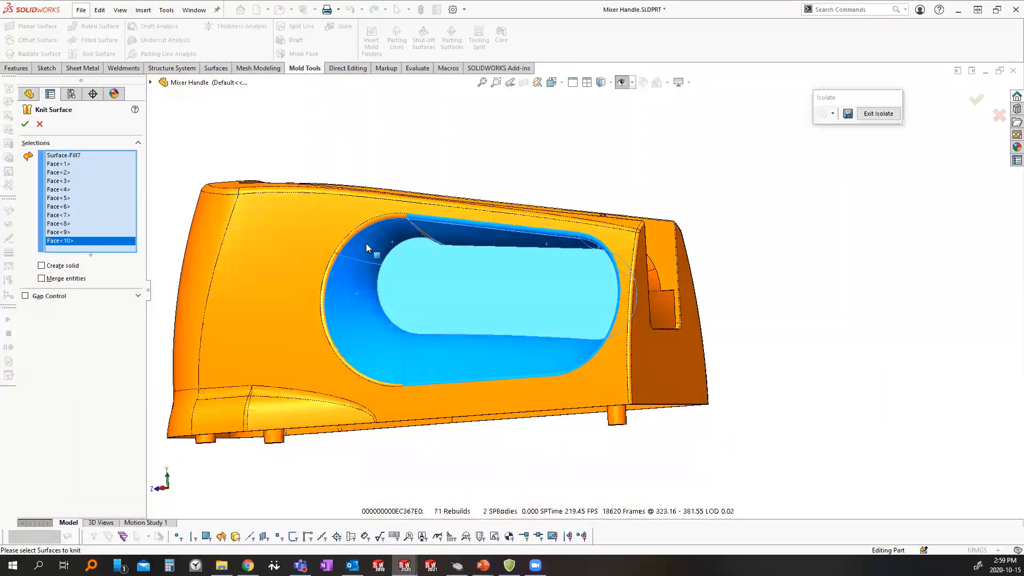
# Add the remaining faces at the wide end, including the thin sliver in the rim, and create the knit without Create solid or Merge entities
pyautogui.scroll(-5, 375, 266)
pyautogui.click(379, 271)
pyautogui.click(342, 322)
pyautogui.moveTo(534, 299); pyautogui.dragTo(595, 227, button='middle')
pyautogui.scroll(-5, 560, 202)
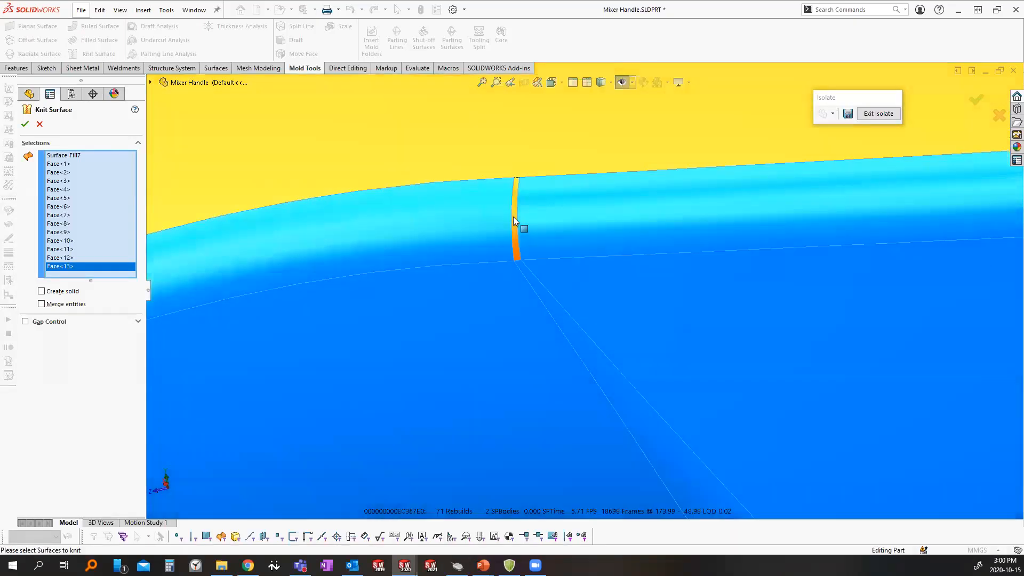
pyautogui.click(515, 221)
pyautogui.scroll(3, 563, 405)
pyautogui.scroll(5, 646, 363)
pyautogui.moveTo(646, 362); pyautogui.dragTo(708, 496, button='middle')
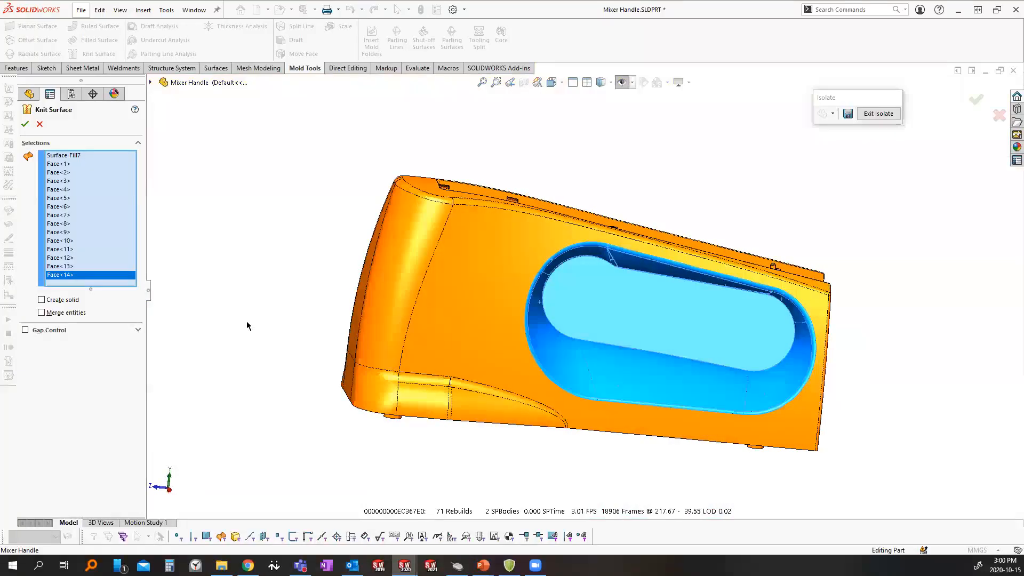
pyautogui.click(25, 124)
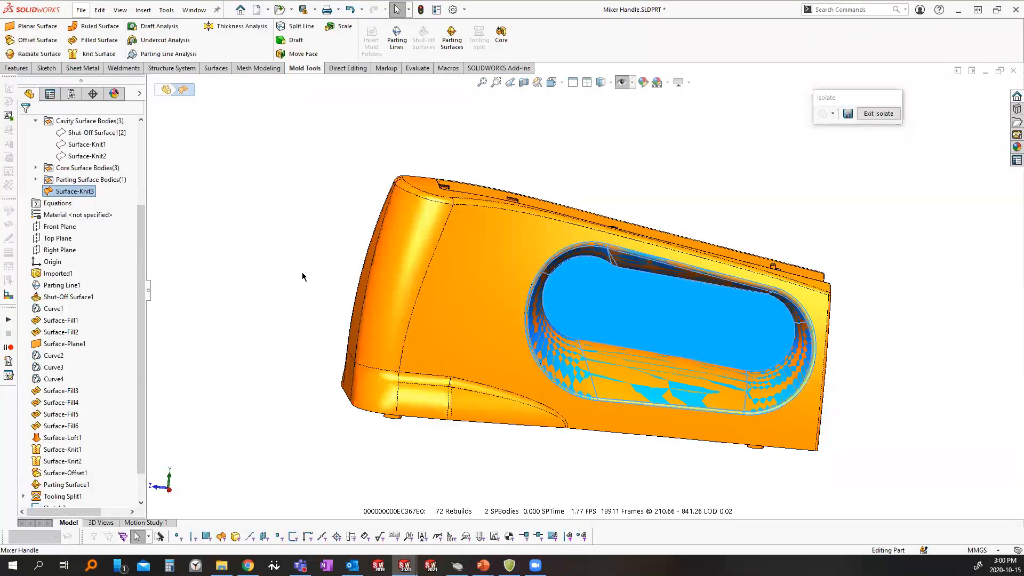
# Isolate the Surface-Knit3 body and start a Ruled Surface on its outer rim using Select Open Loop
pyautogui.click(70, 193)
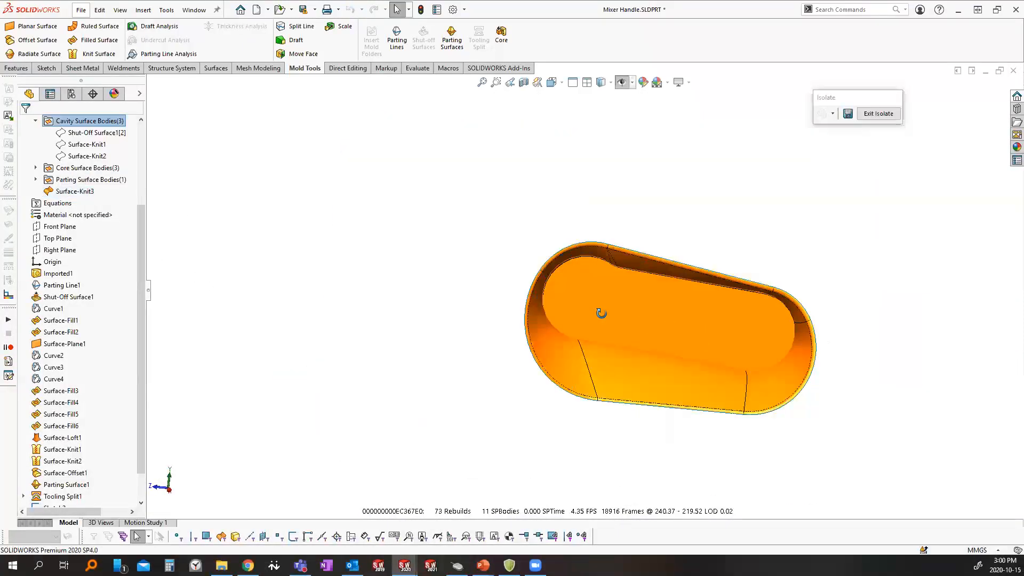
pyautogui.moveTo(599, 327); pyautogui.dragTo(582, 296, button='middle')
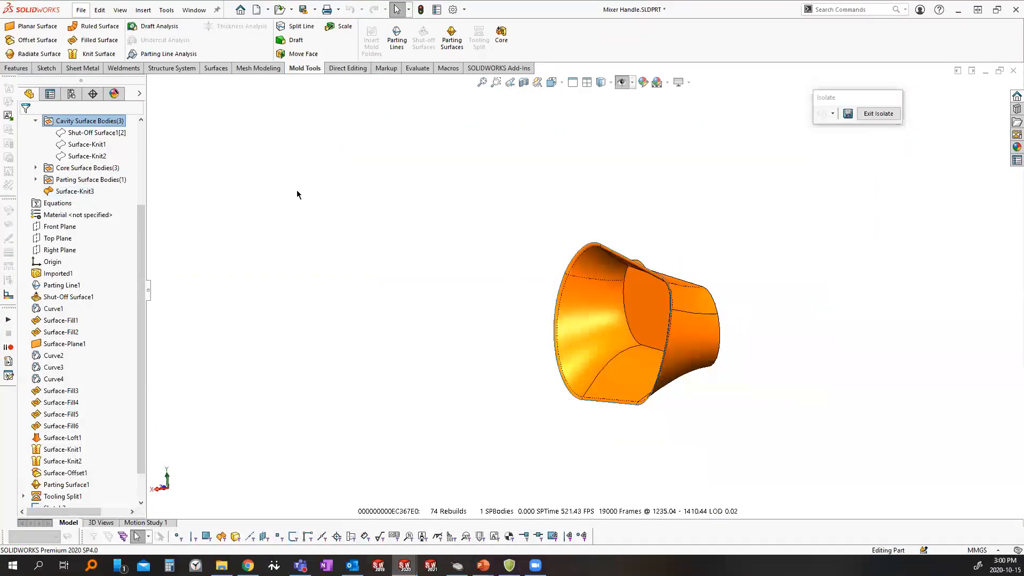
pyautogui.click(99, 26)
pyautogui.moveTo(502, 271); pyautogui.dragTo(590, 286, button='middle')
pyautogui.scroll(-2, 497, 272)
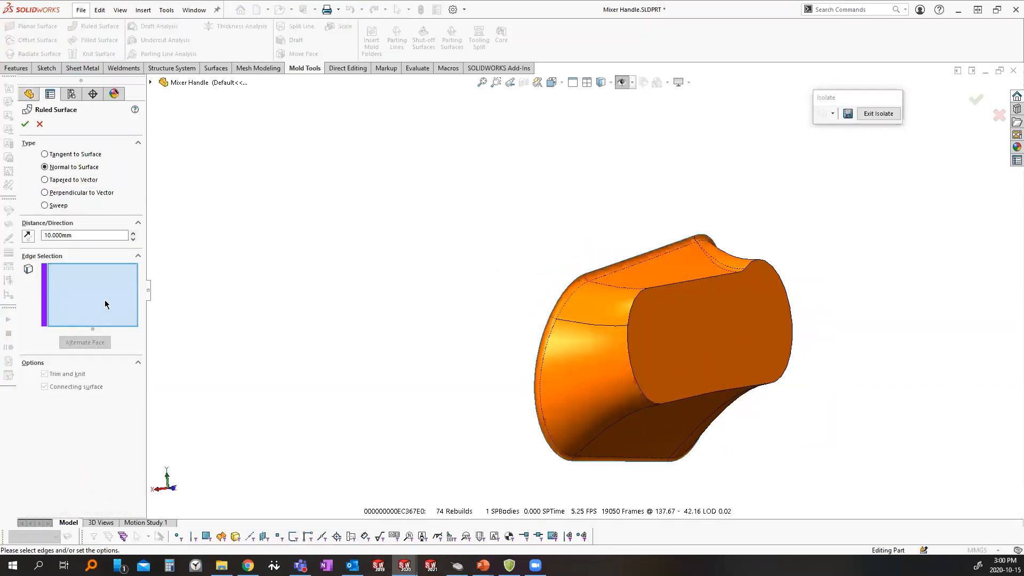
pyautogui.rightClick(615, 262)
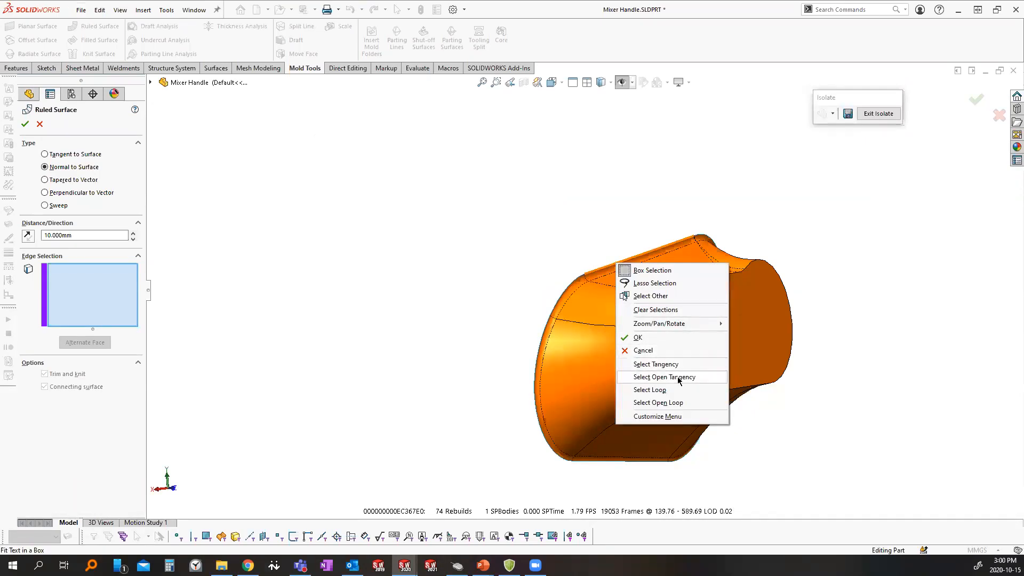
pyautogui.click(659, 403)
pyautogui.moveTo(658, 420)
pyautogui.mouseDown(button='middle')
pyautogui.moveTo(713, 365)
pyautogui.moveTo(648, 427)
pyautogui.mouseUp(button='middle')
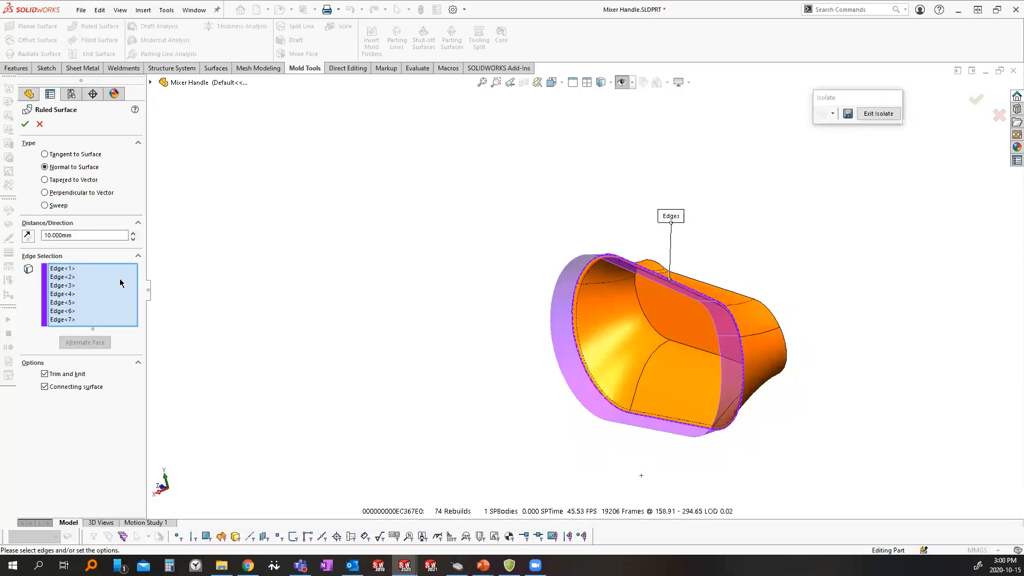
# Set the ruled surface distance to 50 mm
pyautogui.click(134, 233)
pyautogui.click(133, 233)
pyautogui.click(133, 233)
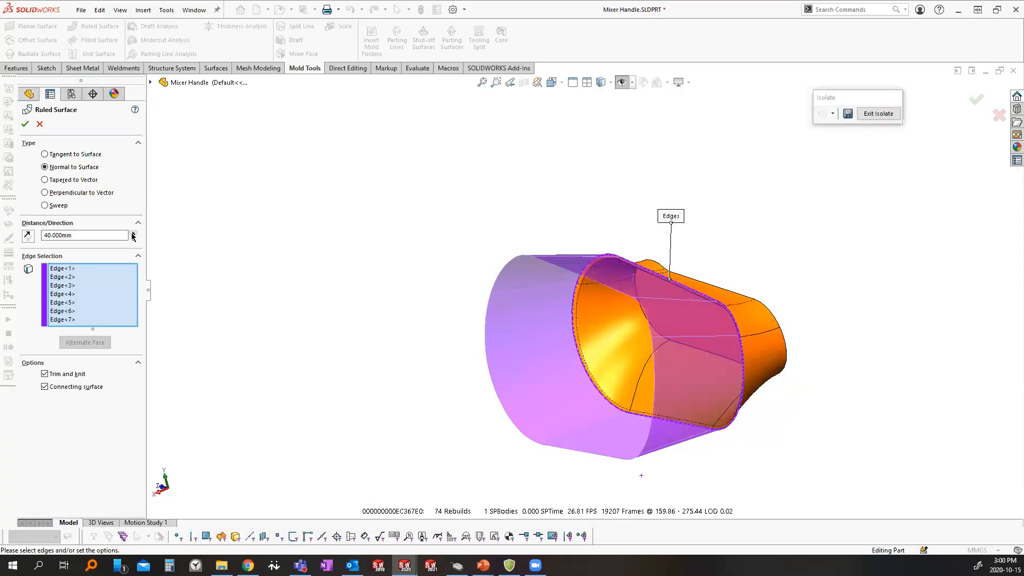
pyautogui.click(134, 233)
pyautogui.moveTo(418, 322); pyautogui.dragTo(400, 302, button='middle')
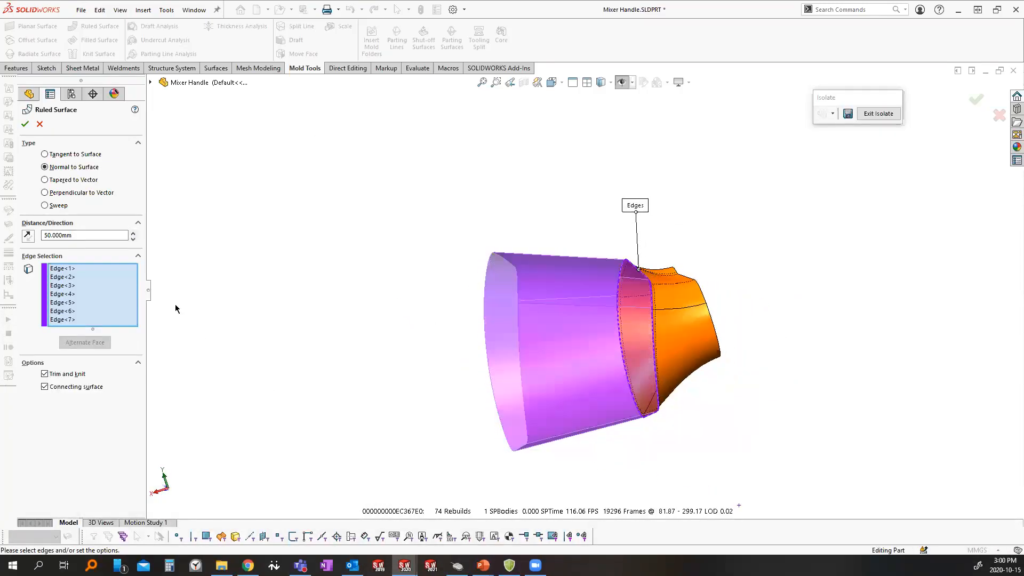
# Make the ruled surface Tapered to Vector at 3 degrees, using the flat fill face as reference vector, and create it
pyautogui.click(75, 181)
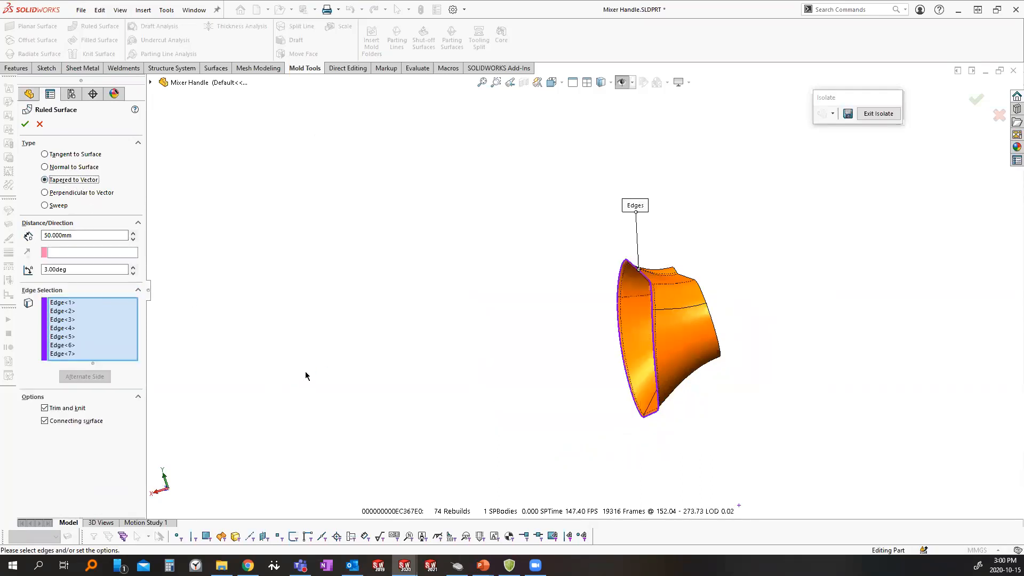
pyautogui.moveTo(304, 372); pyautogui.dragTo(361, 379, button='middle')
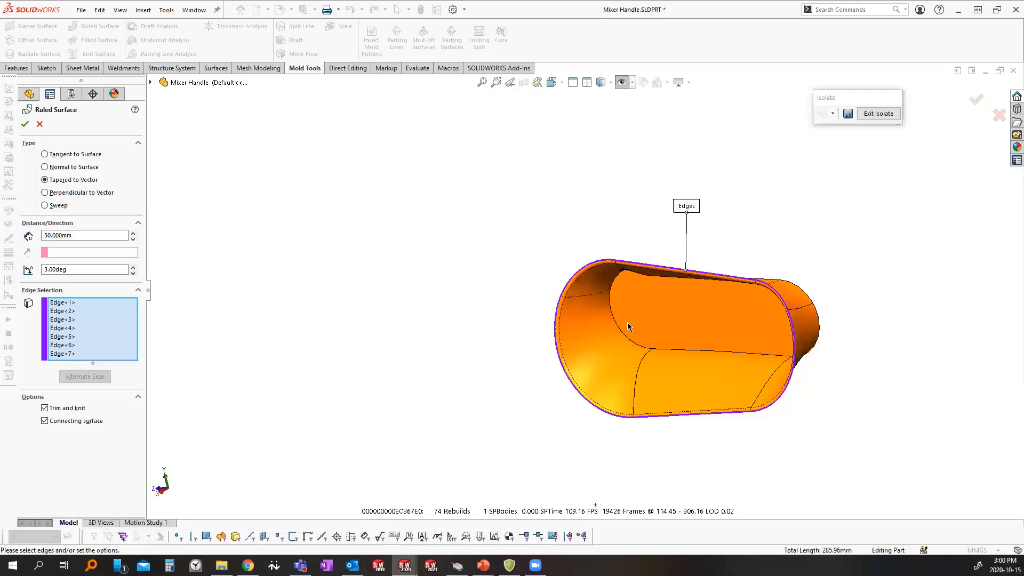
pyautogui.click(121, 252)
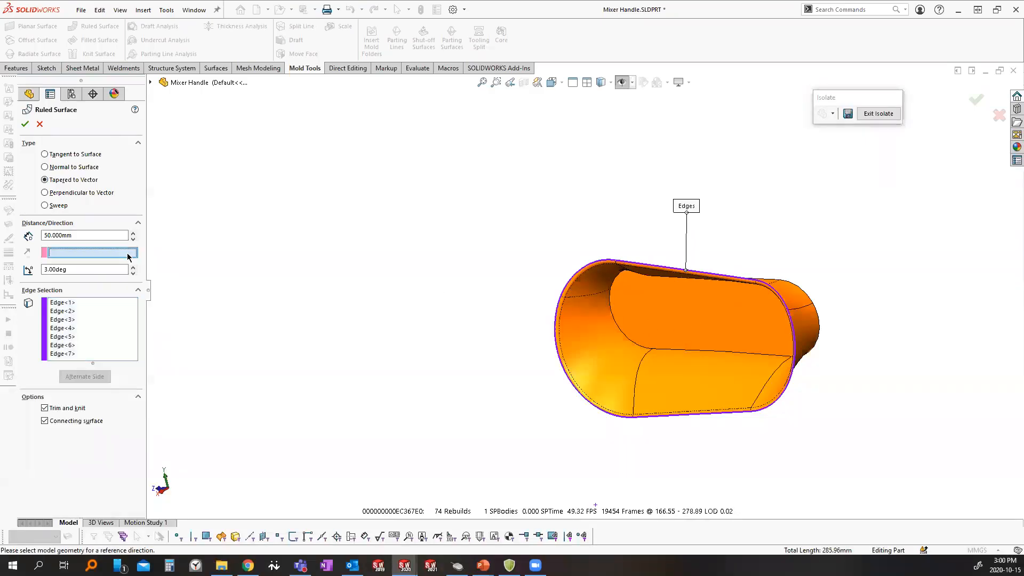
pyautogui.click(652, 326)
pyautogui.moveTo(652, 325); pyautogui.dragTo(154, 351, button='middle')
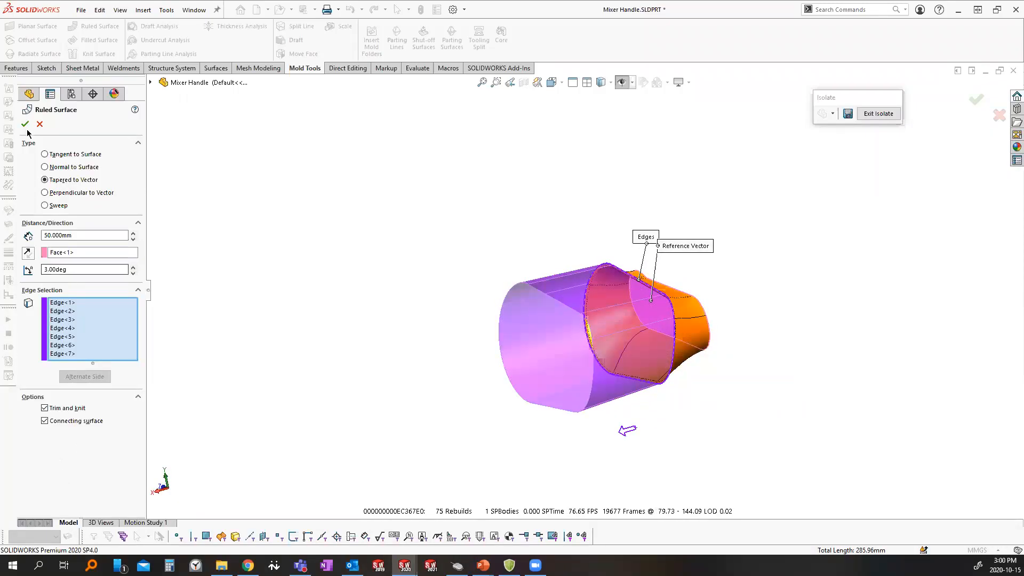
pyautogui.moveTo(600, 332); pyautogui.dragTo(548, 312, button='middle')
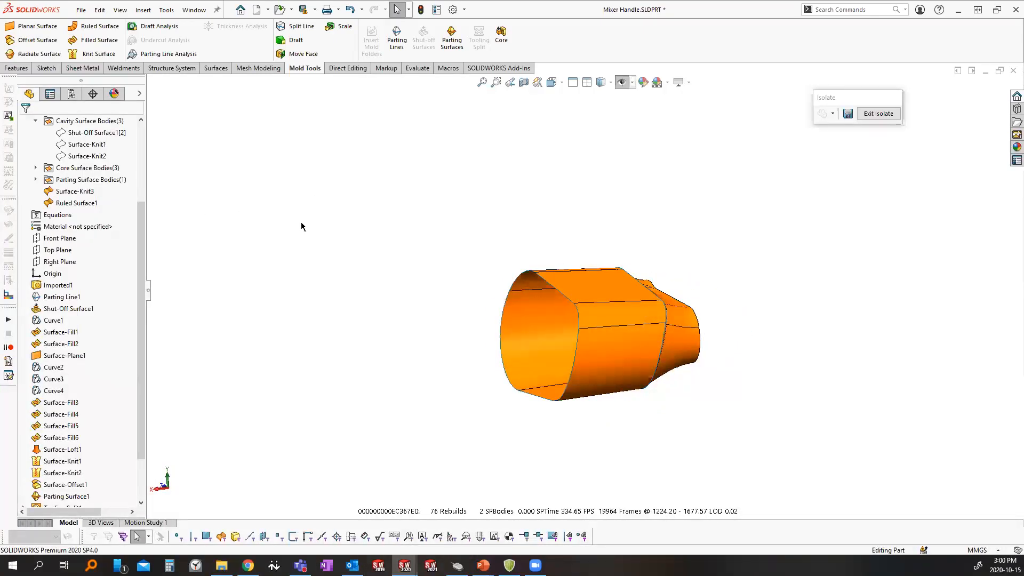
# Exit the isolated view and knit Ruled Surface1 with Surface-Knit3, with Merge entities enabled and Create solid off
pyautogui.press('Escape')
pyautogui.moveTo(617, 369); pyautogui.dragTo(659, 371, button='middle')
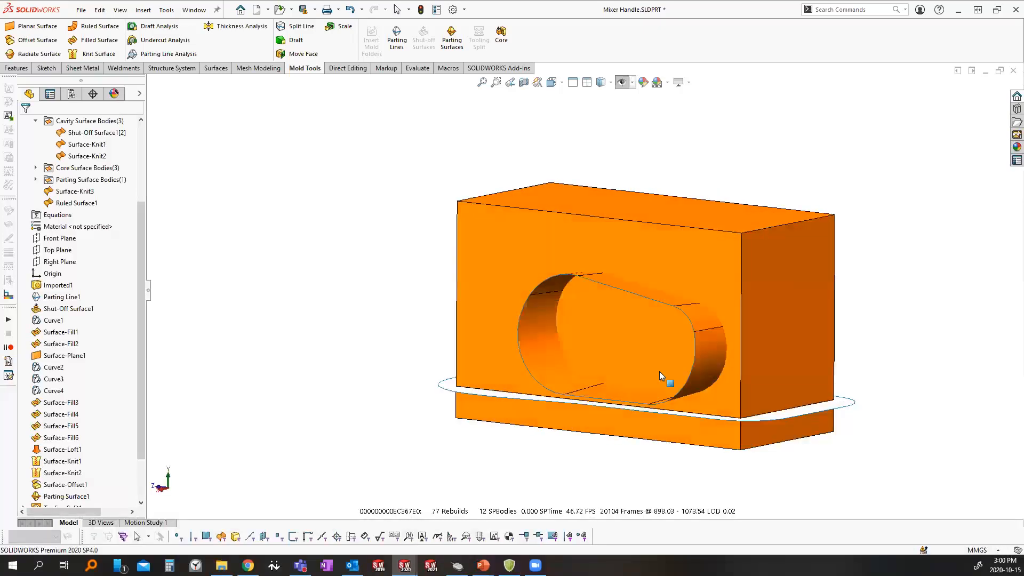
pyautogui.click(87, 202)
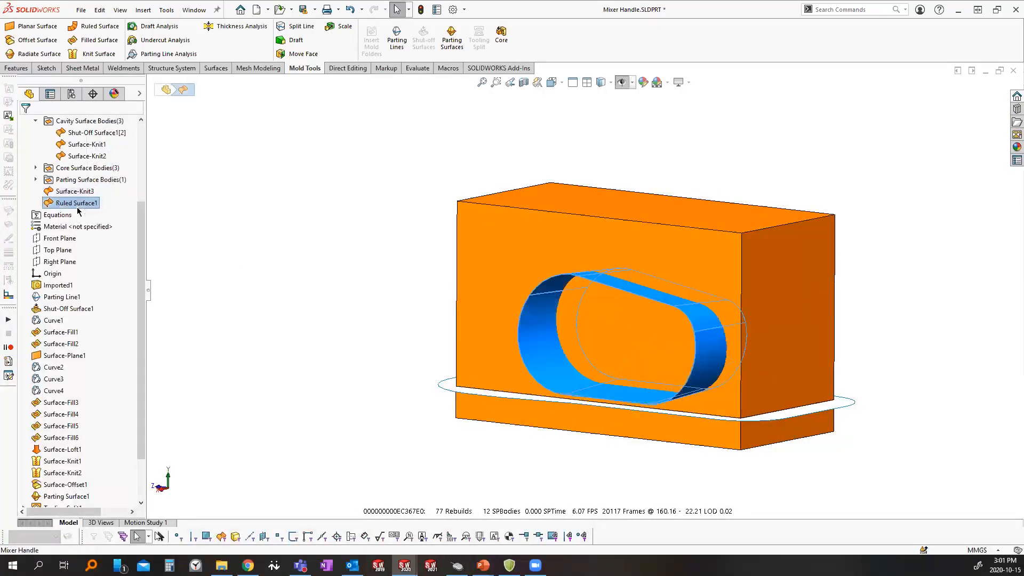
pyautogui.keyDown('ctrl'); pyautogui.click(73, 192); pyautogui.keyUp('ctrl')
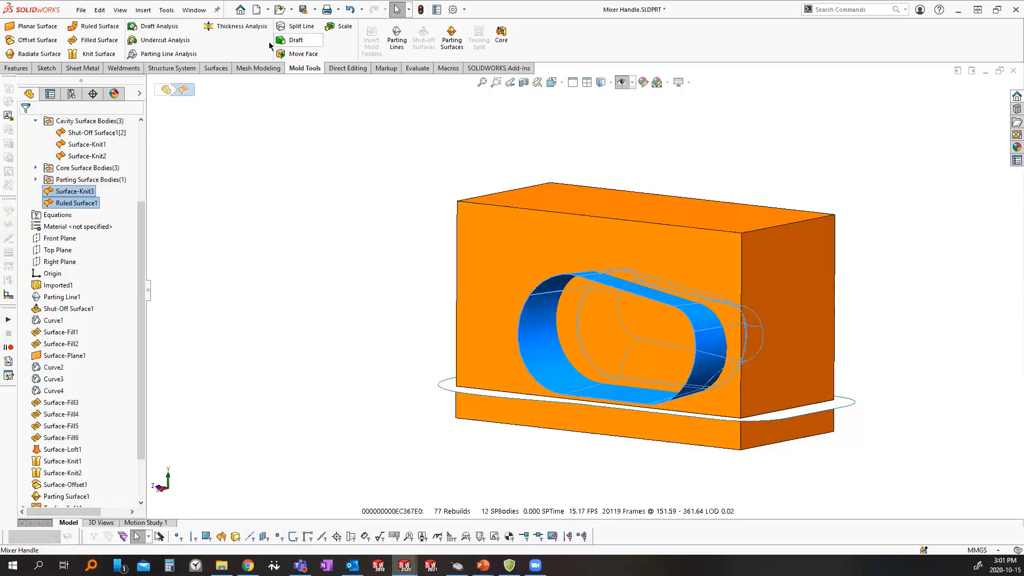
pyautogui.click(91, 53)
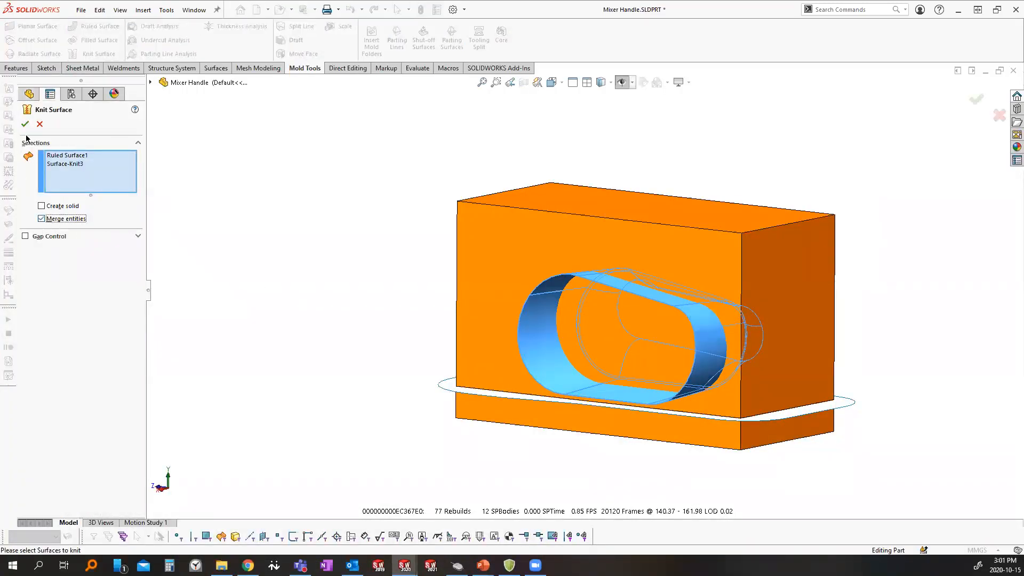
pyautogui.press('Return')
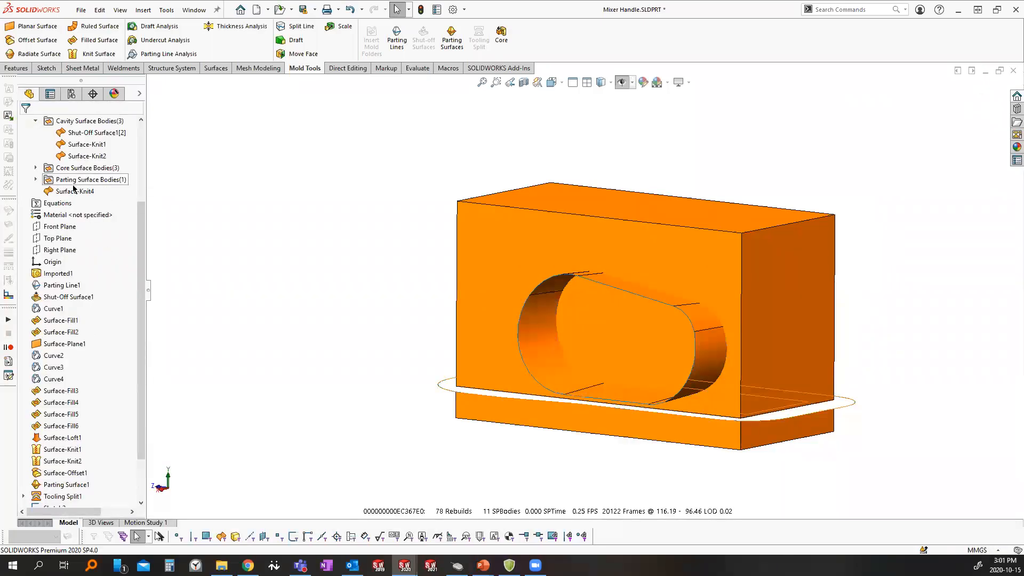
# Isolate the Surface-Knit4 body
pyautogui.moveTo(487, 407); pyautogui.dragTo(356, 345, button='middle')
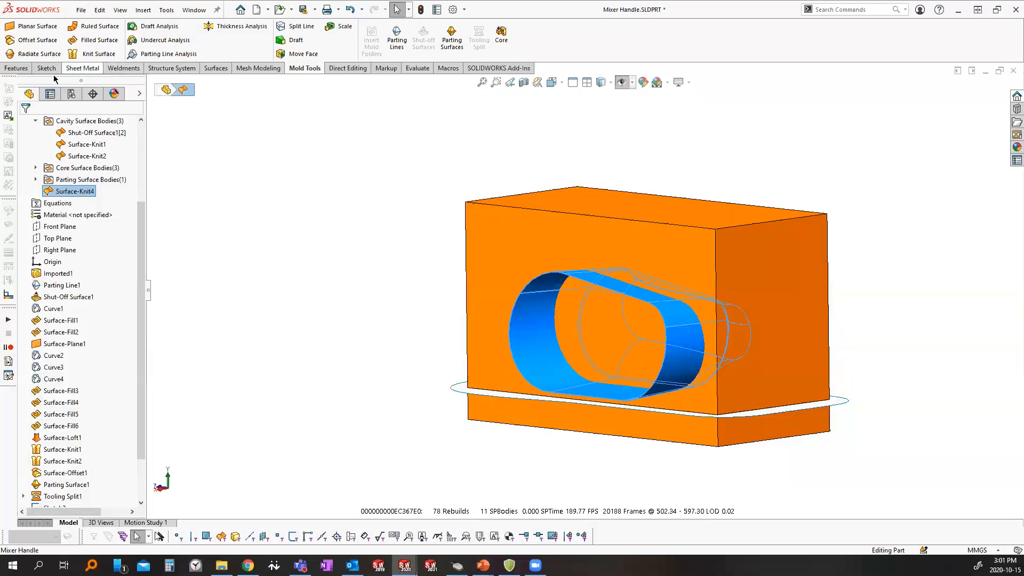
pyautogui.click(20, 69)
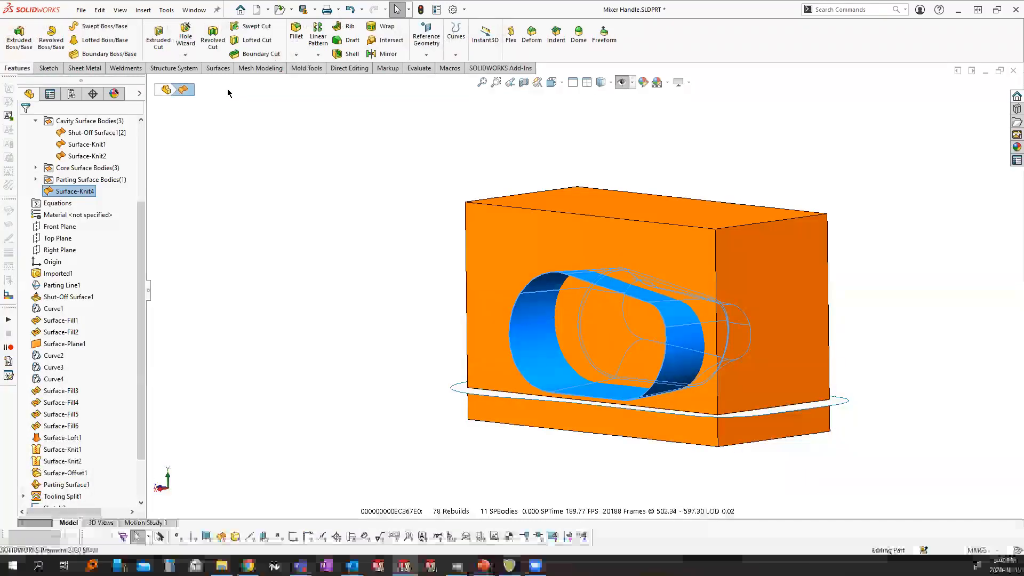
pyautogui.click(382, 54)
pyautogui.moveTo(526, 297); pyautogui.dragTo(334, 265, button='middle')
pyautogui.press('Escape')
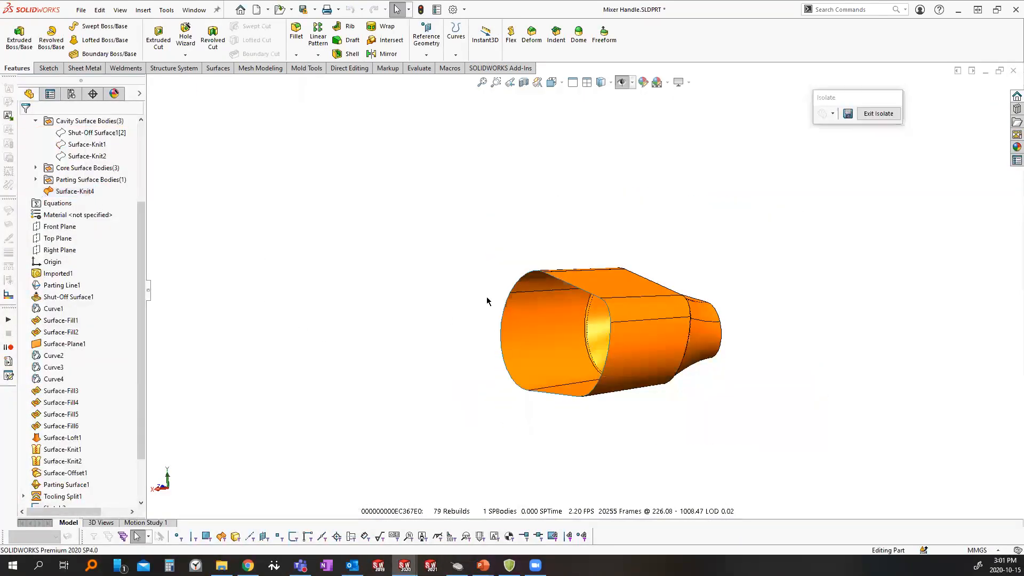
# Mirror the Surface-Knit4 body about its flat inner end face with Merge solids and Knit surfaces off, and exit the isolated view
pyautogui.moveTo(487, 299); pyautogui.dragTo(465, 296, button='middle')
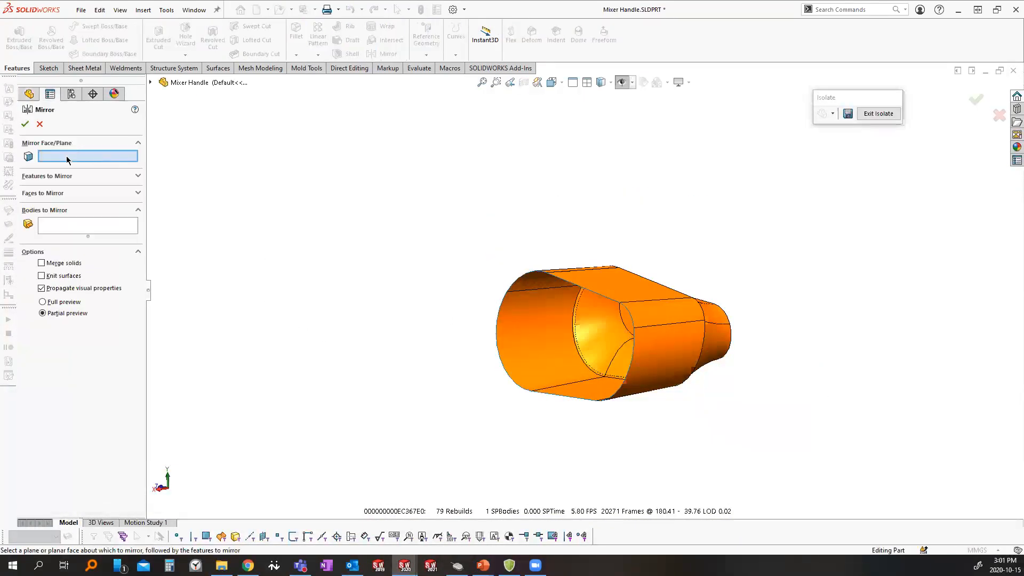
pyautogui.moveTo(658, 331); pyautogui.dragTo(712, 335, button='middle')
pyautogui.click(636, 342)
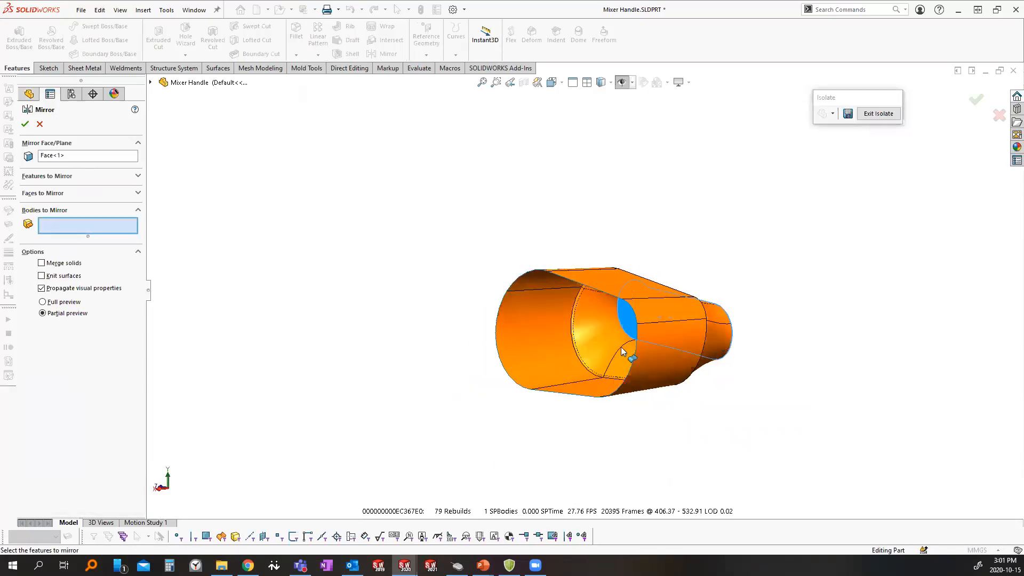
pyautogui.click(585, 274)
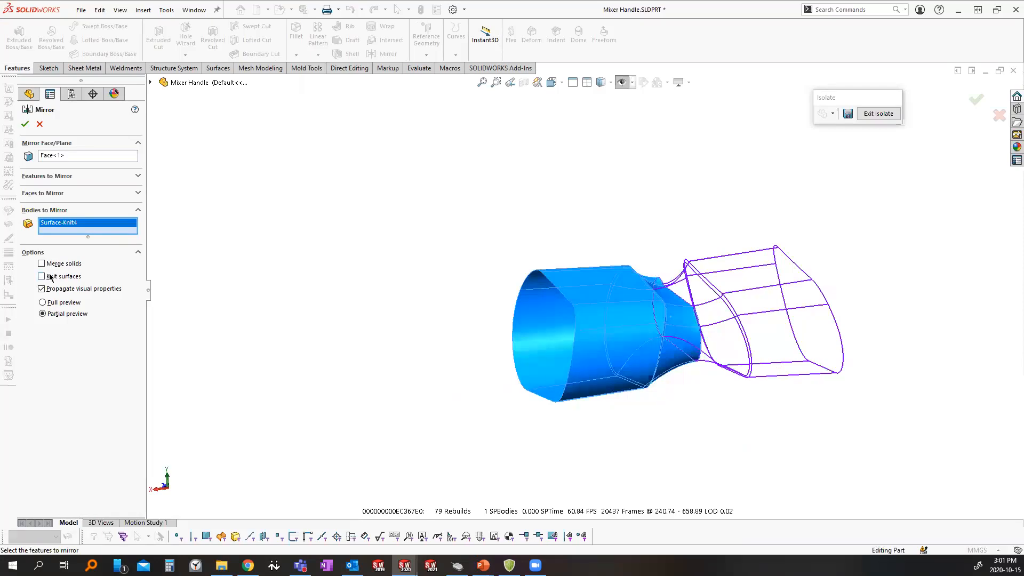
pyautogui.click(25, 125)
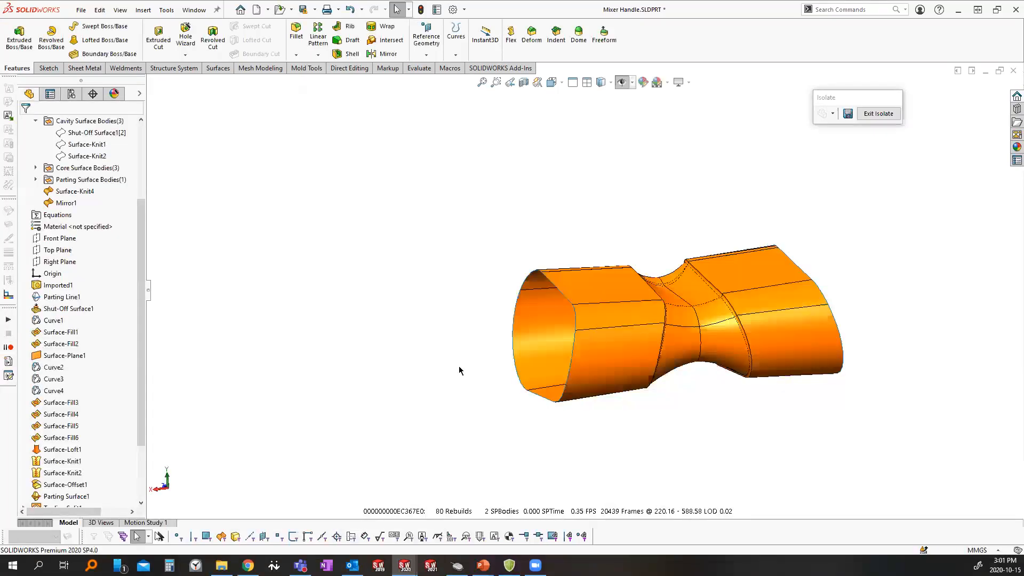
pyautogui.moveTo(650, 400); pyautogui.dragTo(570, 375, button='middle')
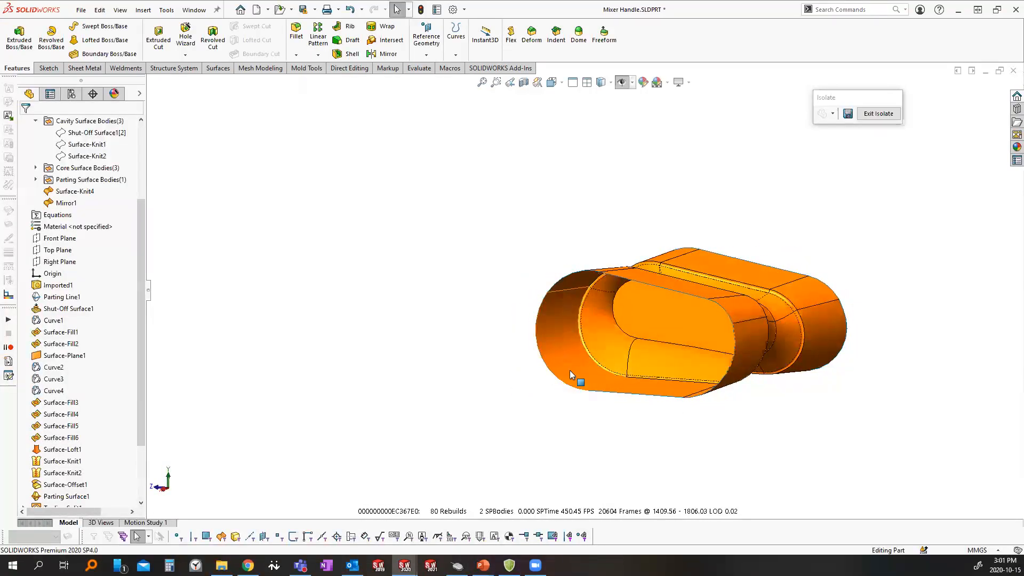
pyautogui.press('Escape')
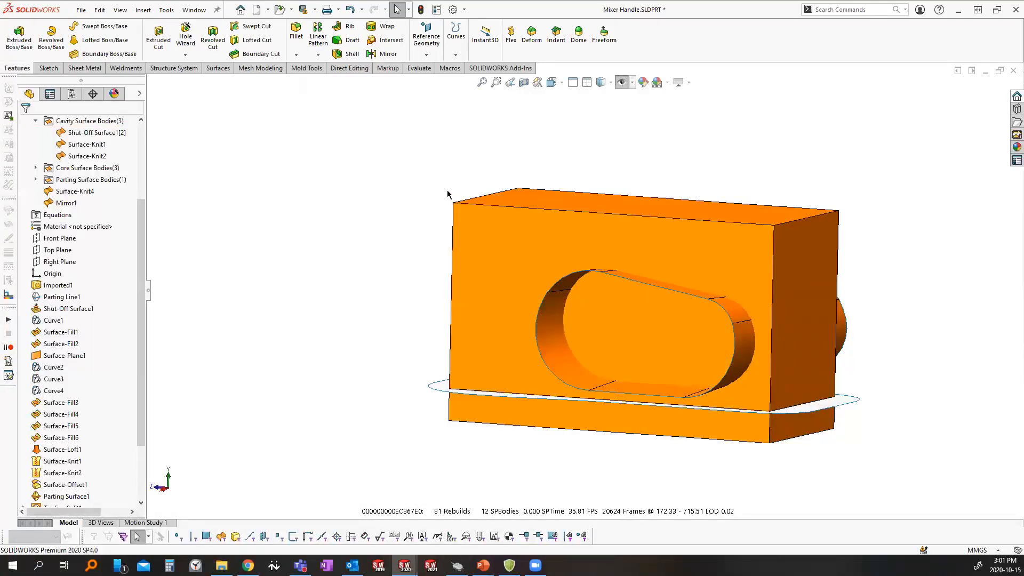
# Start a Split with the Surface-Knit4 and Mirror1 surface bodies as trim tools
pyautogui.click(342, 69)
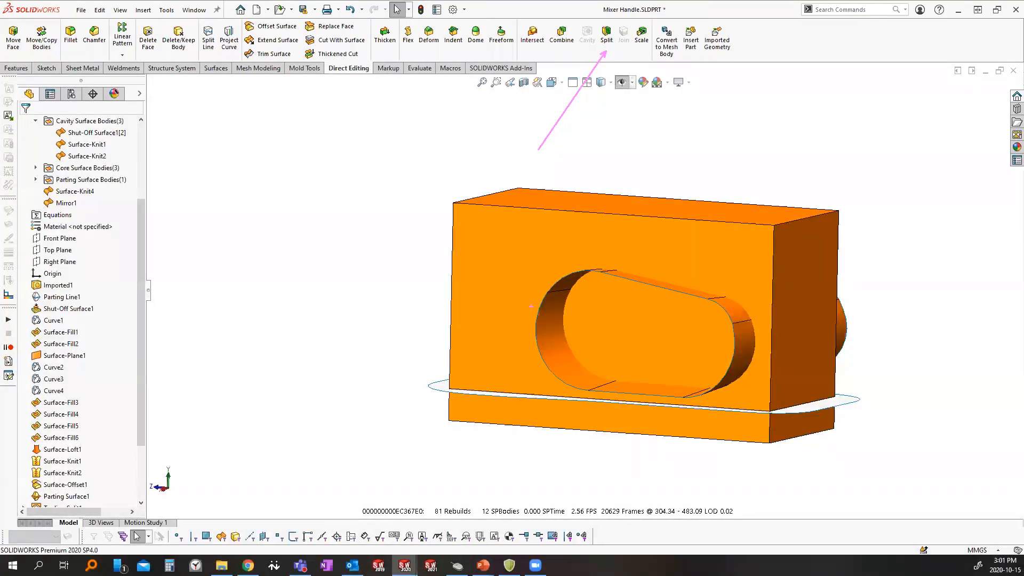
pyautogui.click(606, 39)
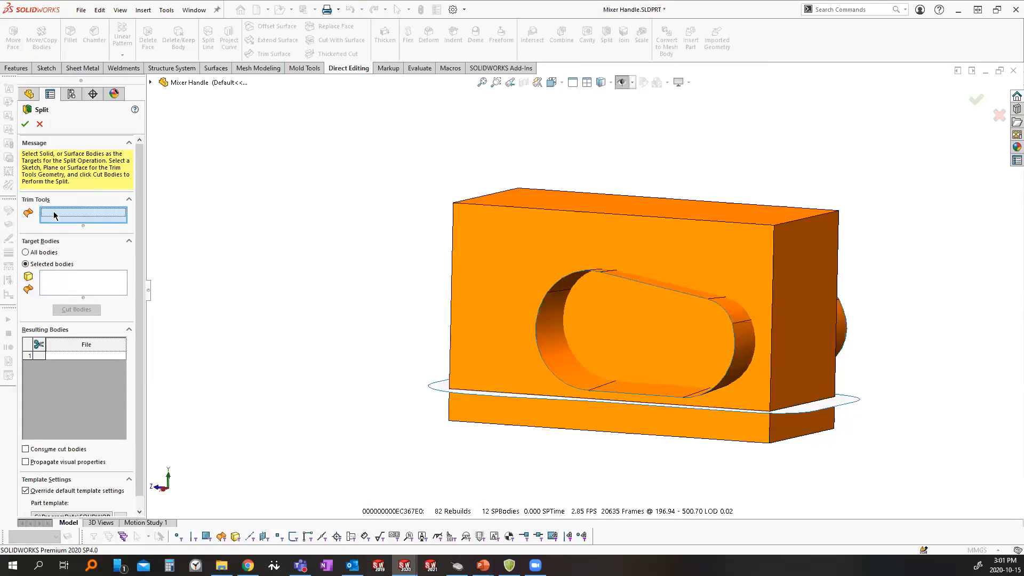
pyautogui.click(556, 304)
pyautogui.moveTo(621, 347); pyautogui.dragTo(712, 362, button='middle')
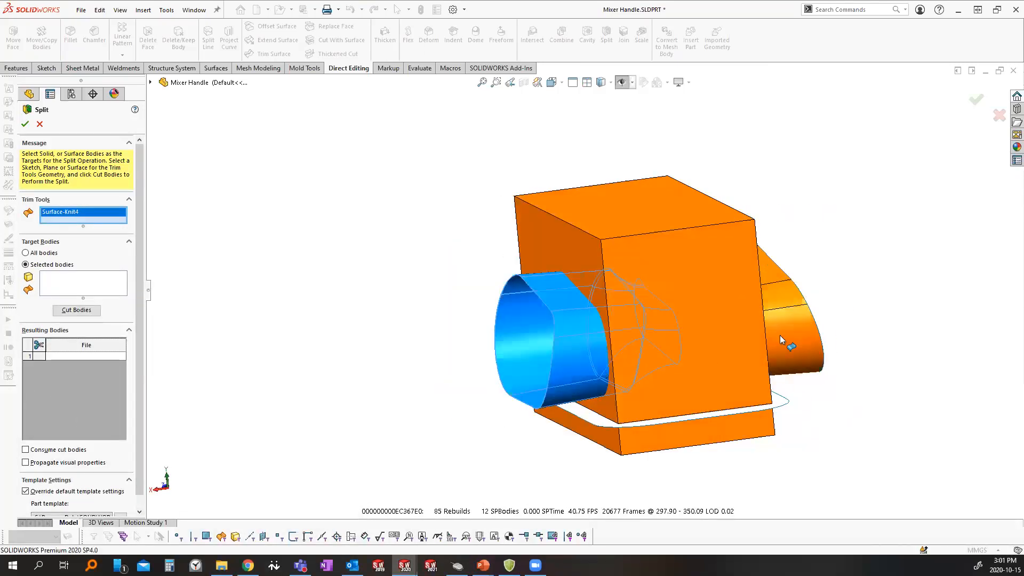
pyautogui.click(799, 319)
pyautogui.moveTo(799, 319); pyautogui.dragTo(456, 389, button='middle')
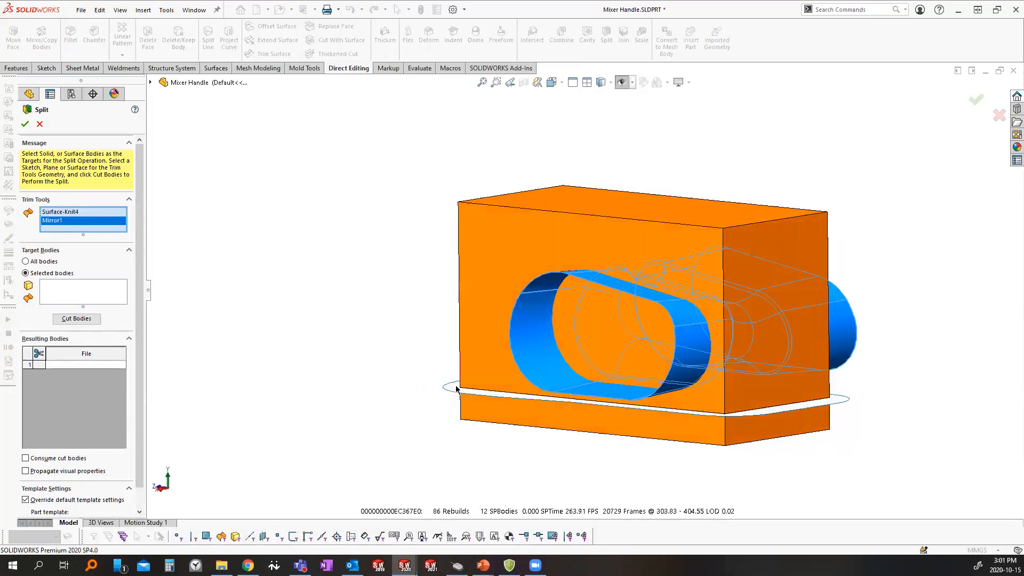
# Cut the upper mold block Tooling Split1[2] as the target body and create all three resulting bodies
pyautogui.click(89, 291)
pyautogui.click(496, 232)
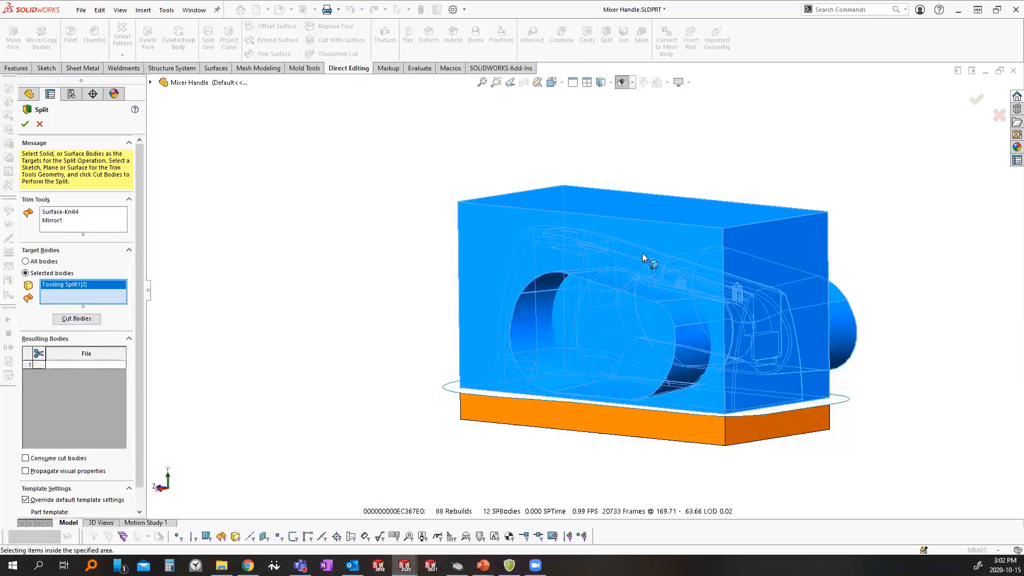
pyautogui.click(77, 319)
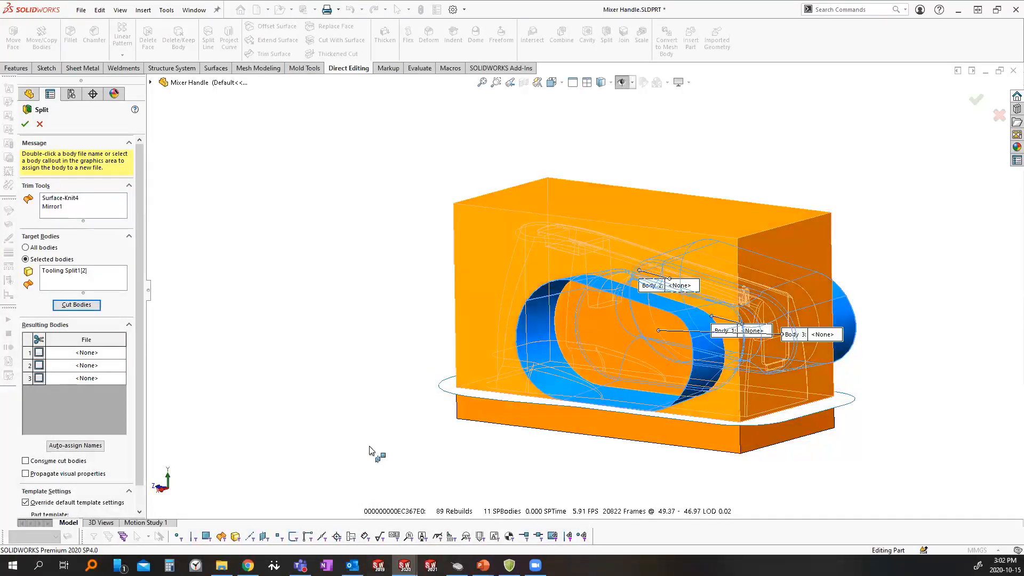
pyautogui.click(38, 352)
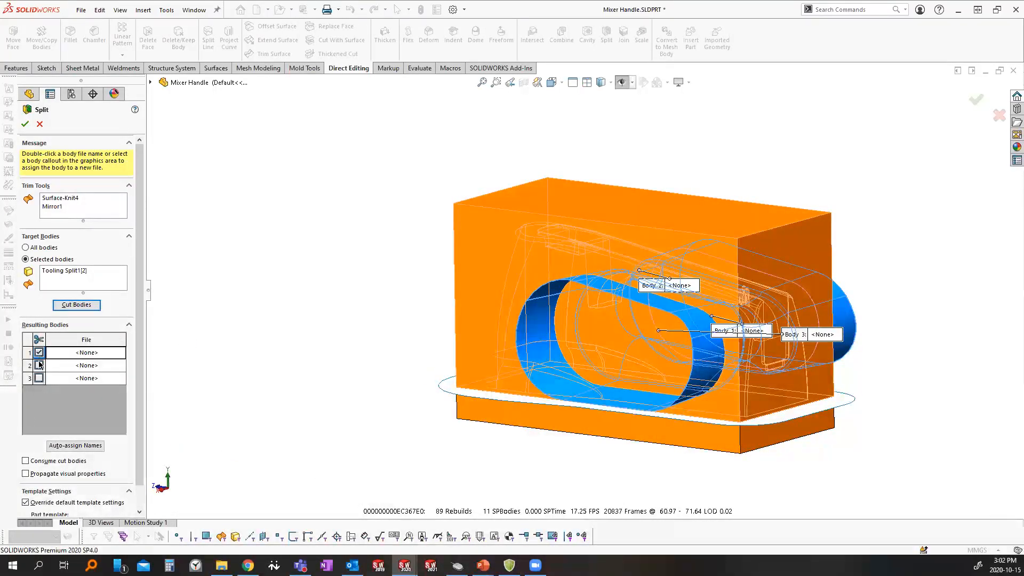
pyautogui.click(38, 366)
pyautogui.click(38, 378)
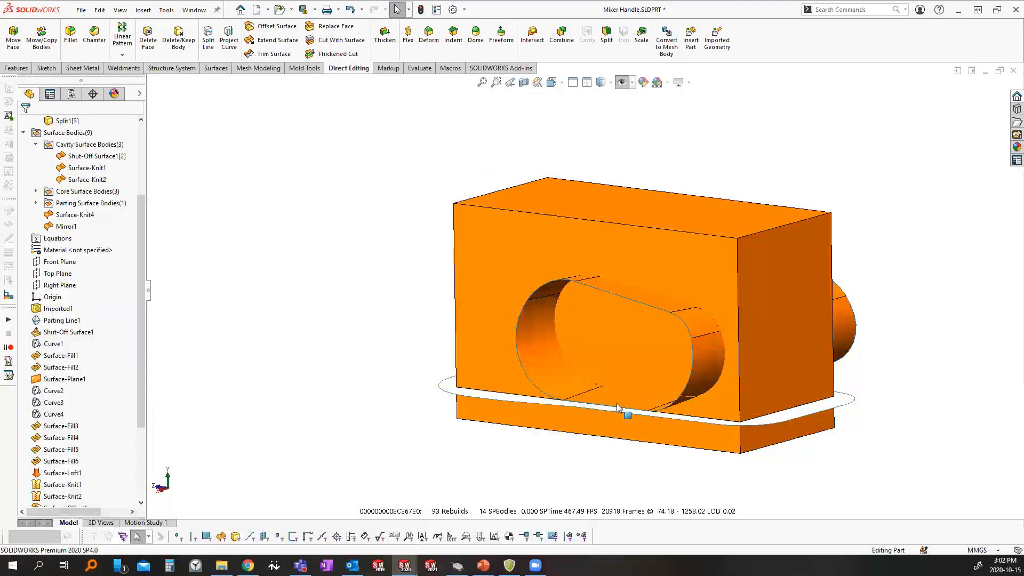
# Delete all the surface bodies, including the cavity, core and parting surfaces, Surface-Knit4 and Mirror1
pyautogui.moveTo(600, 391); pyautogui.dragTo(628, 393, button='middle')
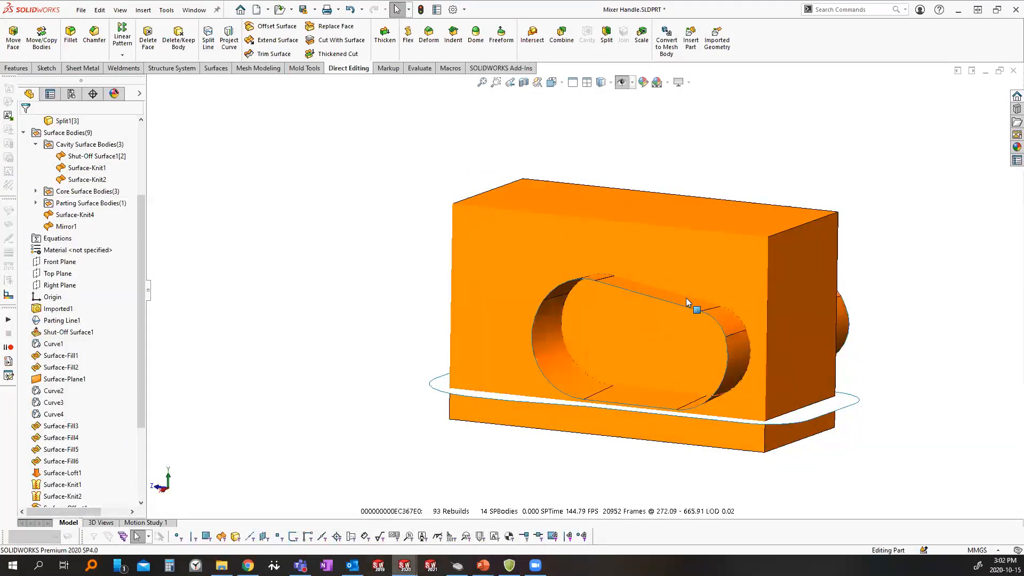
pyautogui.click(36, 192)
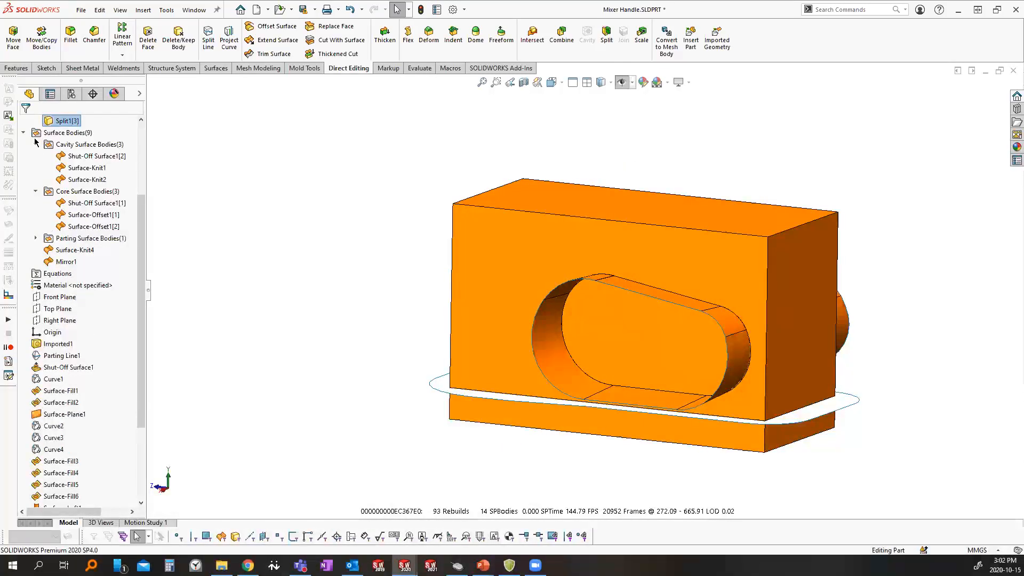
pyautogui.click(36, 144)
pyautogui.rightClick(45, 133)
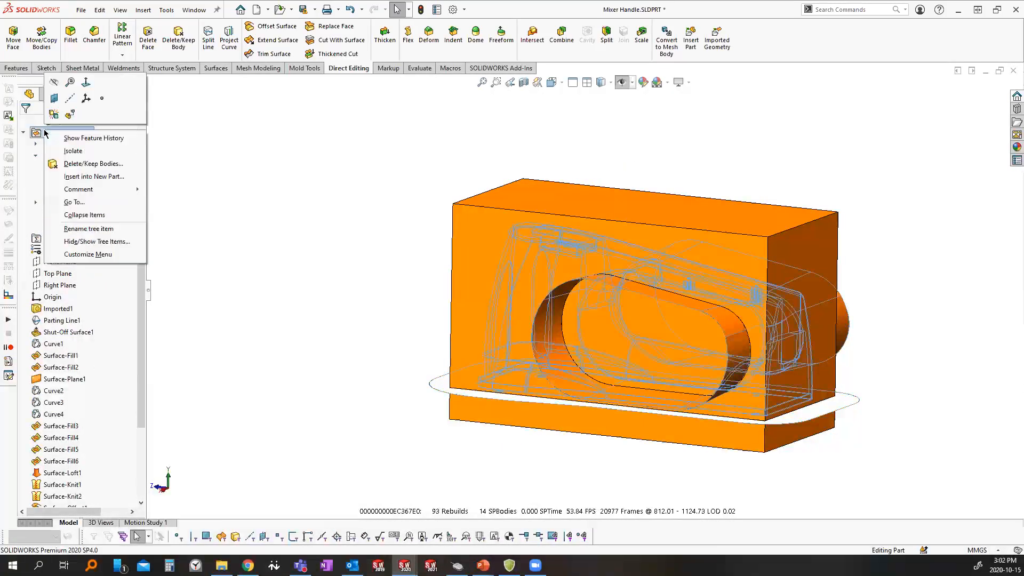
pyautogui.click(106, 164)
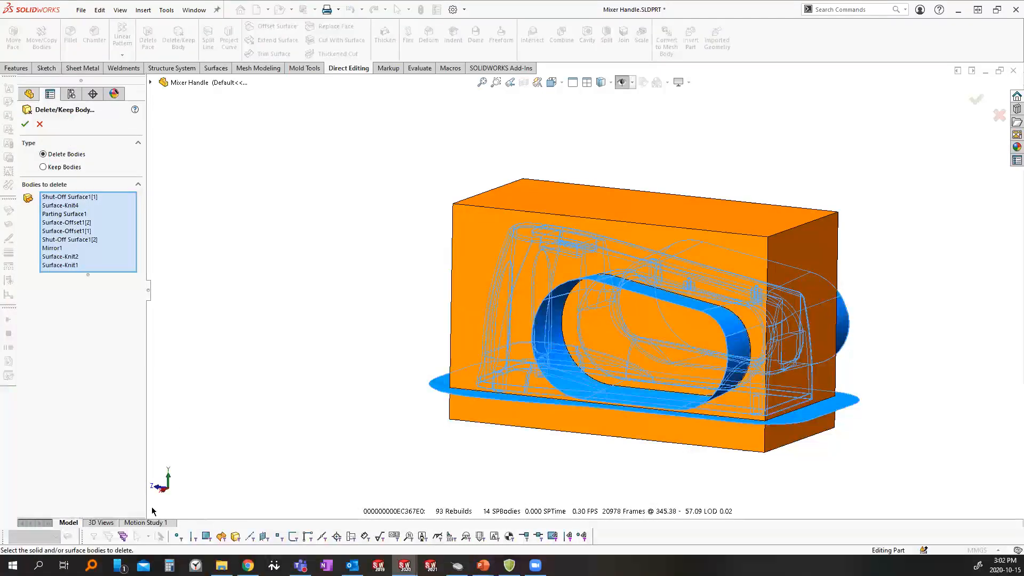
pyautogui.click(25, 124)
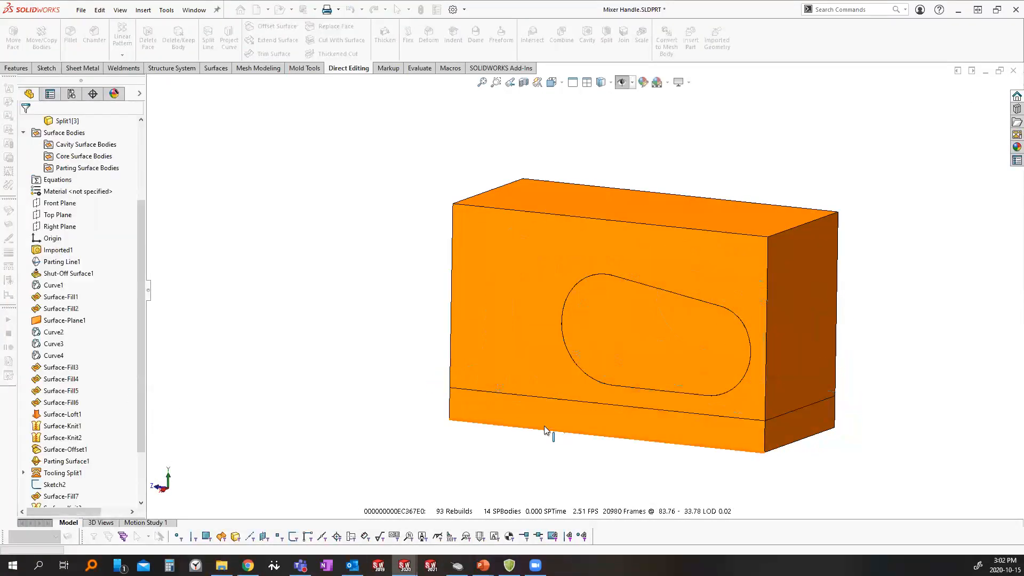
# Create a new exploded view for the Default configuration and move the cavity block up along Y by about 133 mm
pyautogui.click(72, 95)
pyautogui.rightClick(80, 143)
pyautogui.click(128, 151)
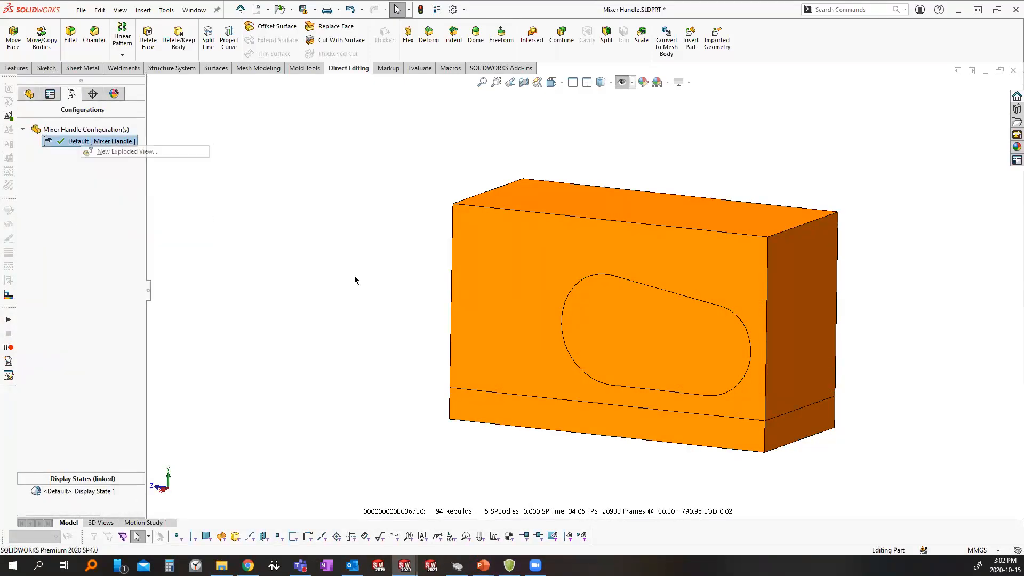
pyautogui.click(524, 249)
pyautogui.moveTo(504, 179); pyautogui.dragTo(496, 4)
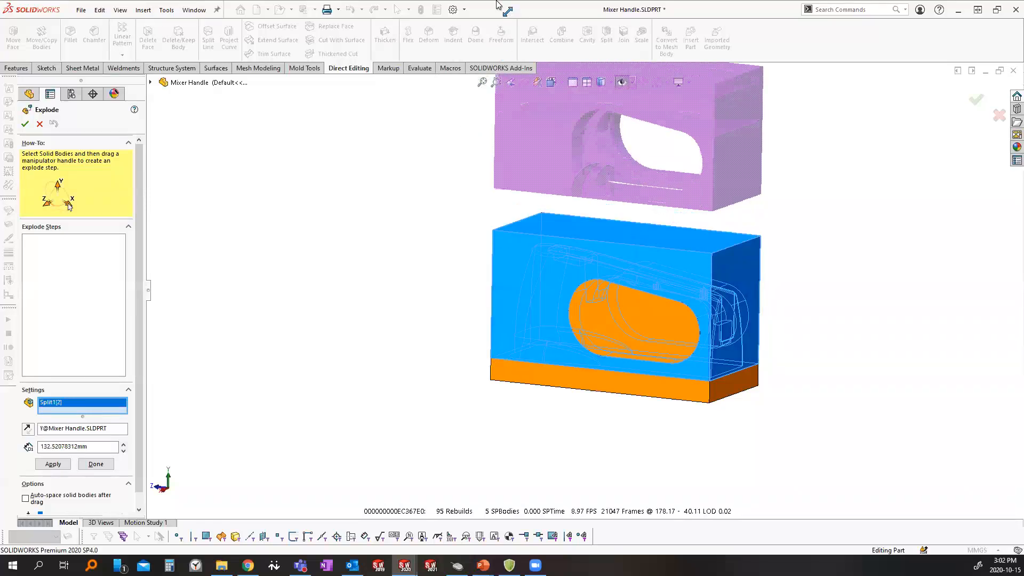
# Explode the two side cores outward in opposite X directions, the first by about 113 mm and the other by about 101 mm
pyautogui.click(621, 323)
pyautogui.moveTo(621, 323); pyautogui.dragTo(507, 276, button='middle')
pyautogui.moveTo(507, 276); pyautogui.dragTo(379, 291)
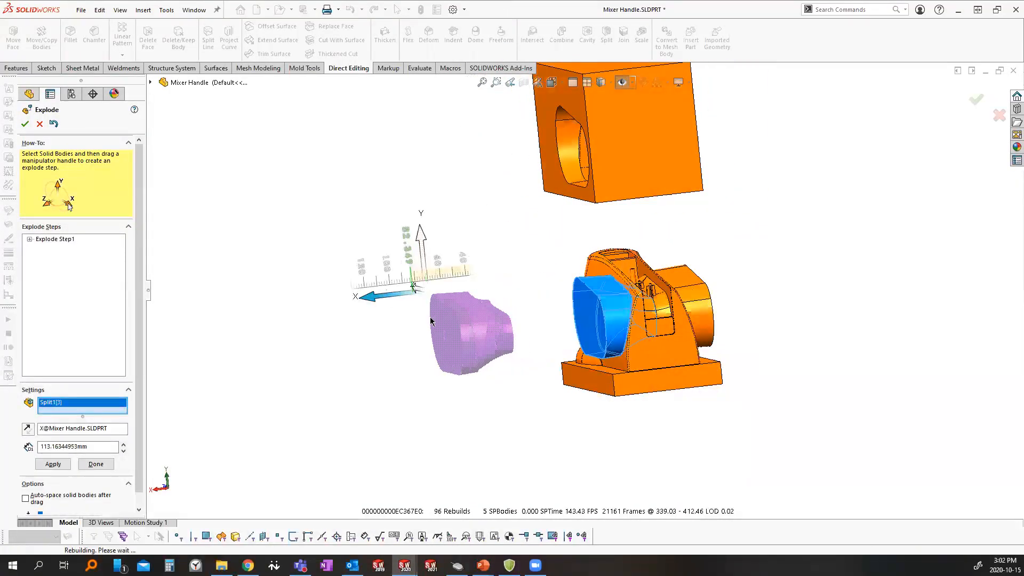
pyautogui.click(714, 293)
pyautogui.moveTo(718, 292); pyautogui.dragTo(856, 288)
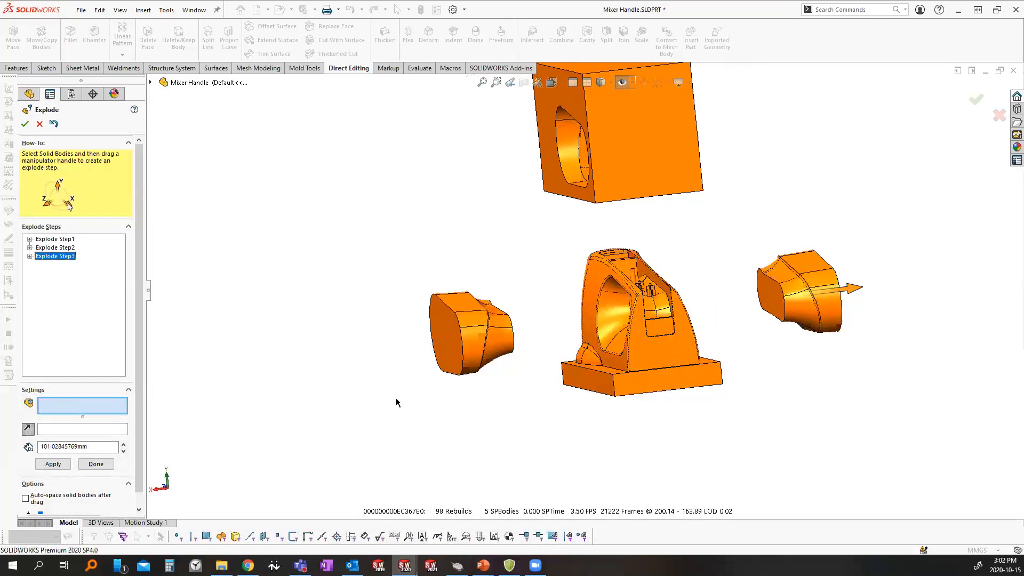
# Explode the core block downward along Y by about 84 mm and finish the exploded view
pyautogui.click(613, 387)
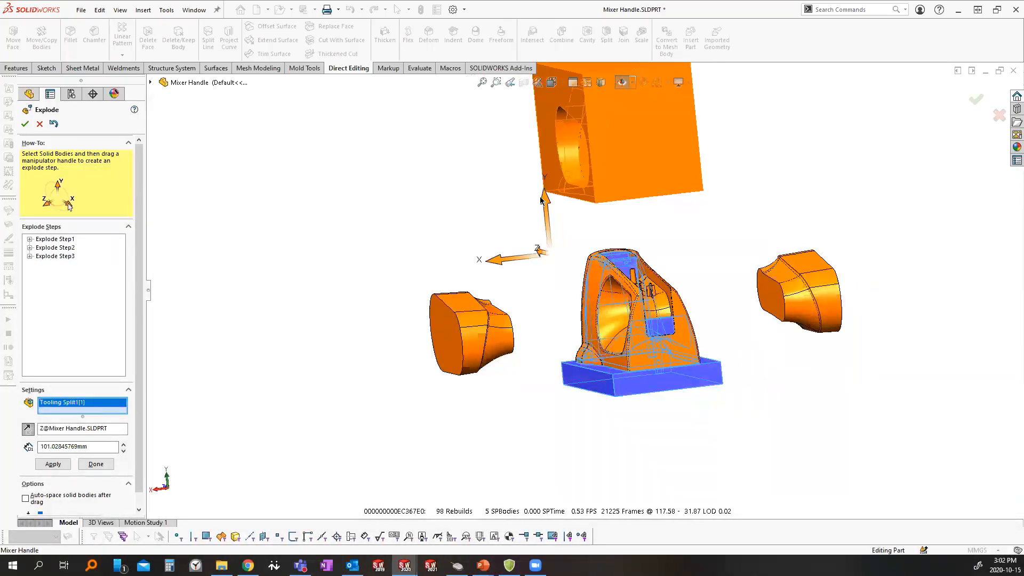
pyautogui.moveTo(545, 201); pyautogui.dragTo(560, 397)
pyautogui.moveTo(754, 343); pyautogui.dragTo(773, 283, button='middle')
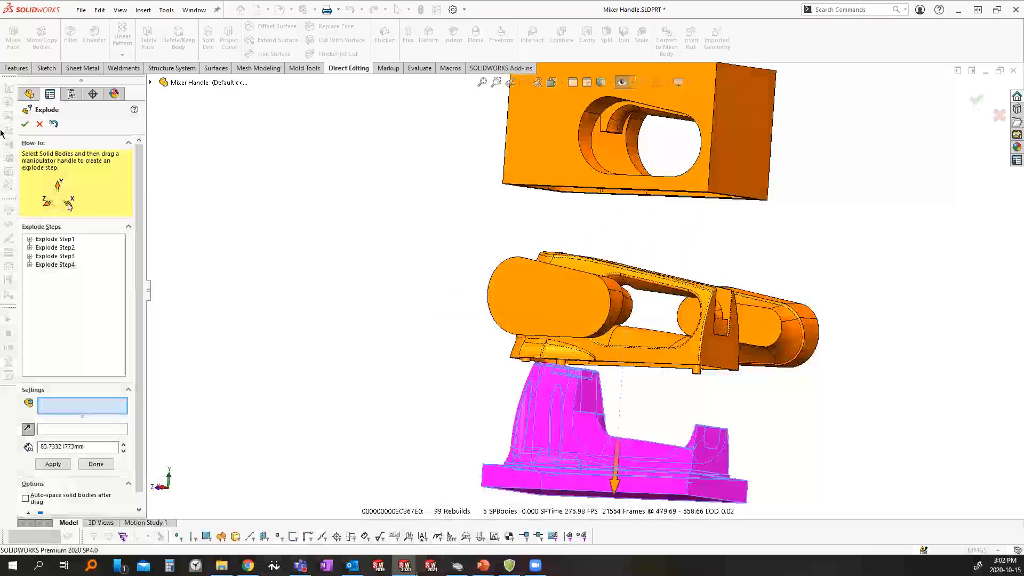
pyautogui.click(25, 124)
# Isolate the core block and collapse the exploded view
pyautogui.moveTo(688, 420); pyautogui.dragTo(722, 466, button='middle')
pyautogui.scroll(-8, 653, 407)
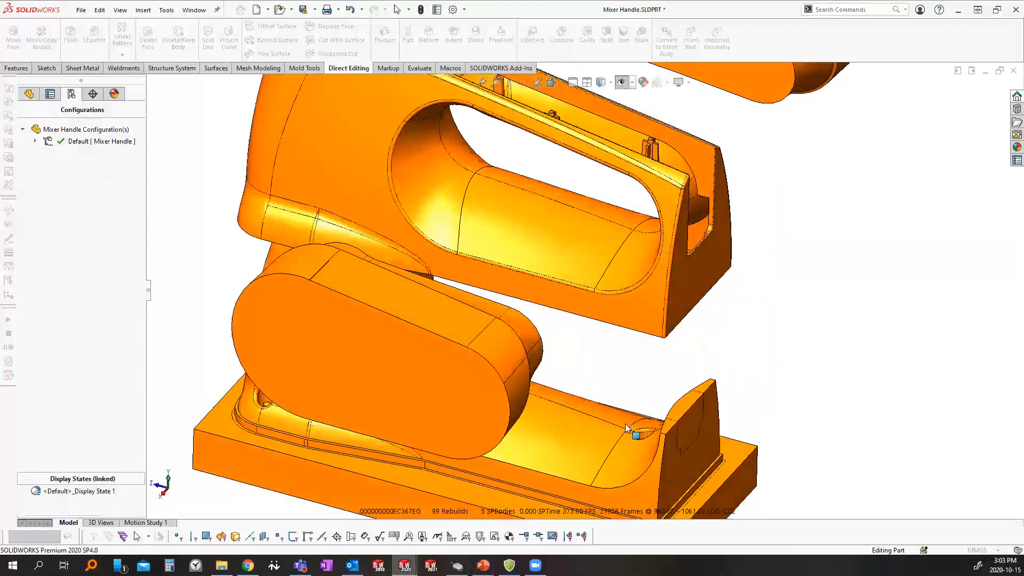
pyautogui.scroll(-6, 640, 406)
pyautogui.click(633, 336)
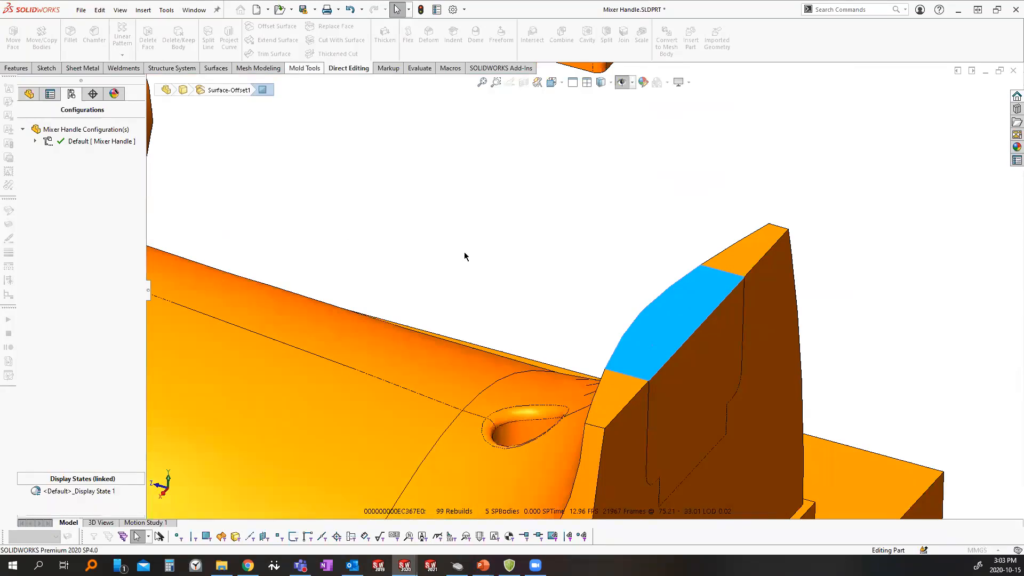
pyautogui.click(426, 250)
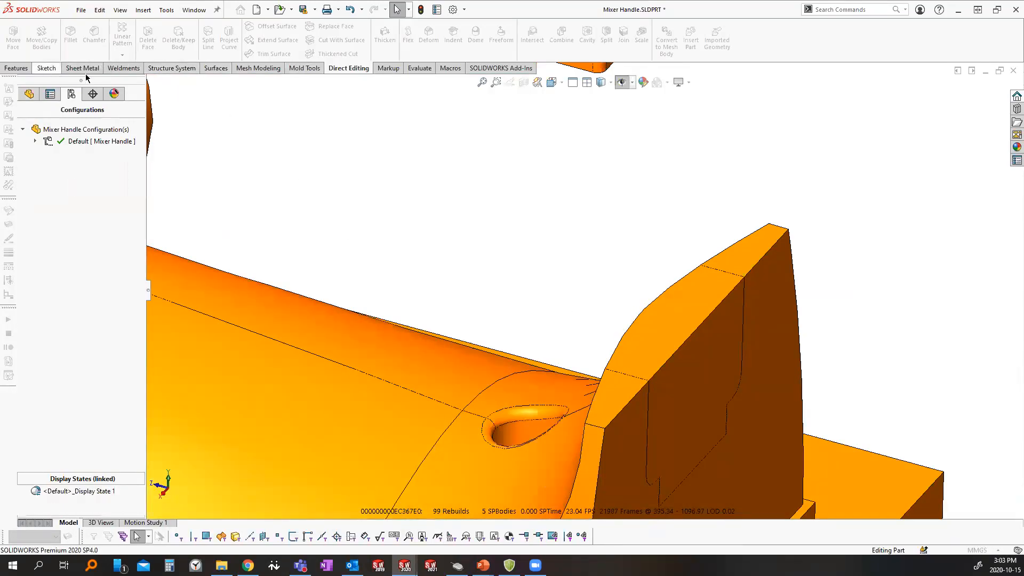
pyautogui.click(35, 141)
pyautogui.click(289, 322)
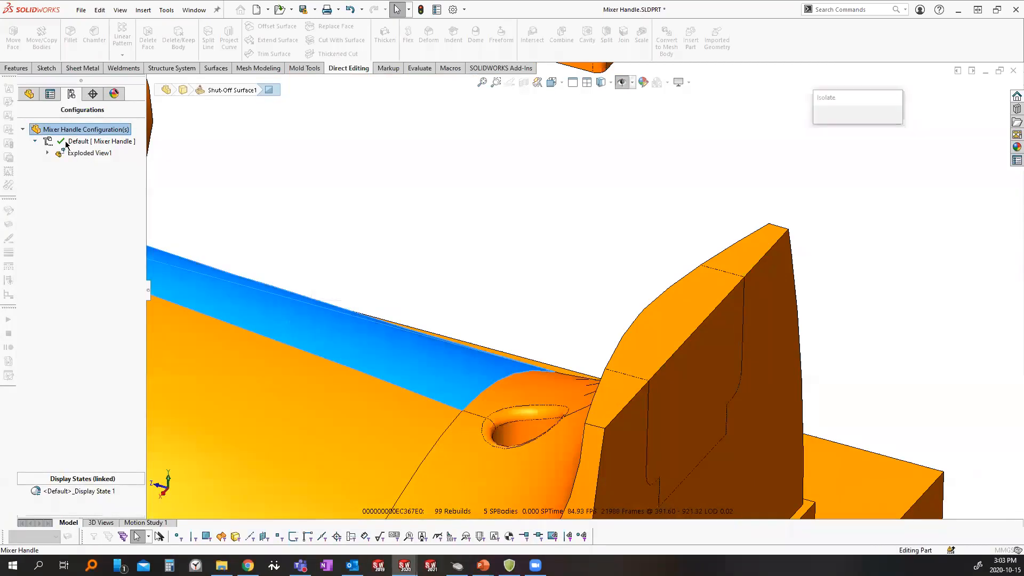
pyautogui.doubleClick(83, 153)
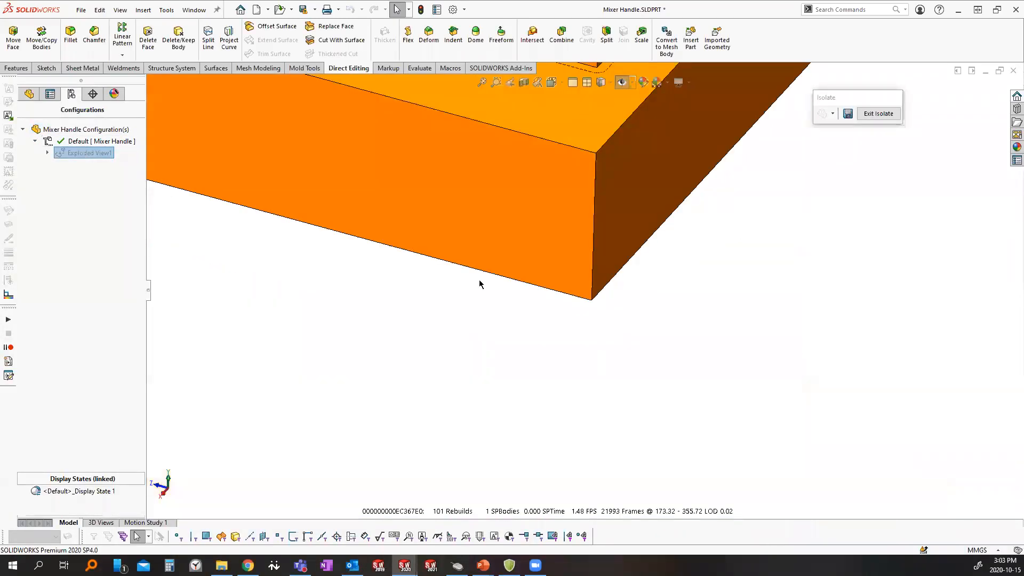
# Delete the three faces on top of the core's end shut-off wall using Delete and Fill with tangent fill
pyautogui.scroll(10, 616, 178)
pyautogui.scroll(-4, 614, 179)
pyautogui.click(149, 34)
pyautogui.moveTo(421, 164)
pyautogui.mouseDown(button='middle')
pyautogui.moveTo(405, 165)
pyautogui.moveTo(421, 184)
pyautogui.mouseUp(button='middle')
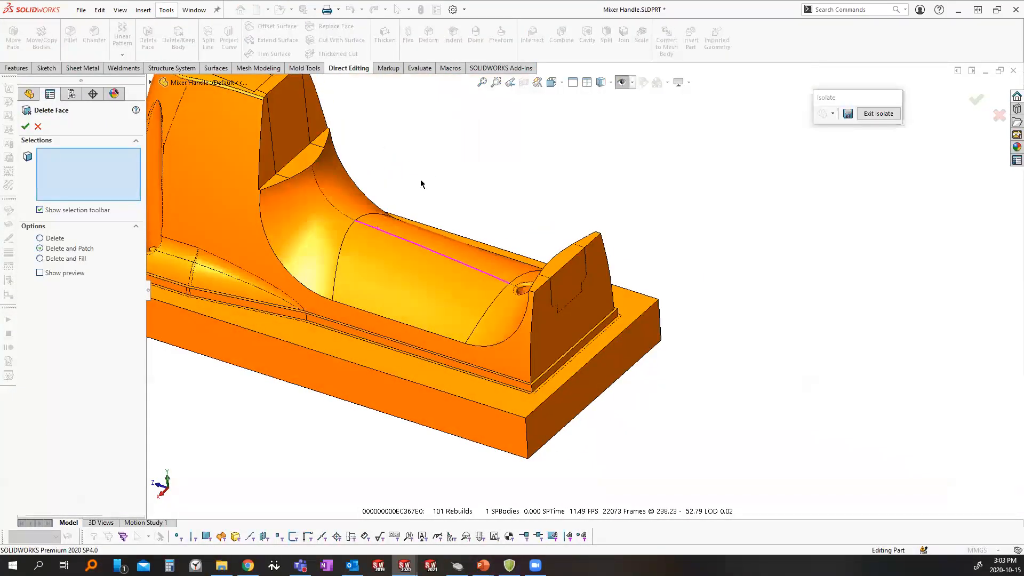
pyautogui.scroll(-5, 569, 251)
pyautogui.click(590, 293)
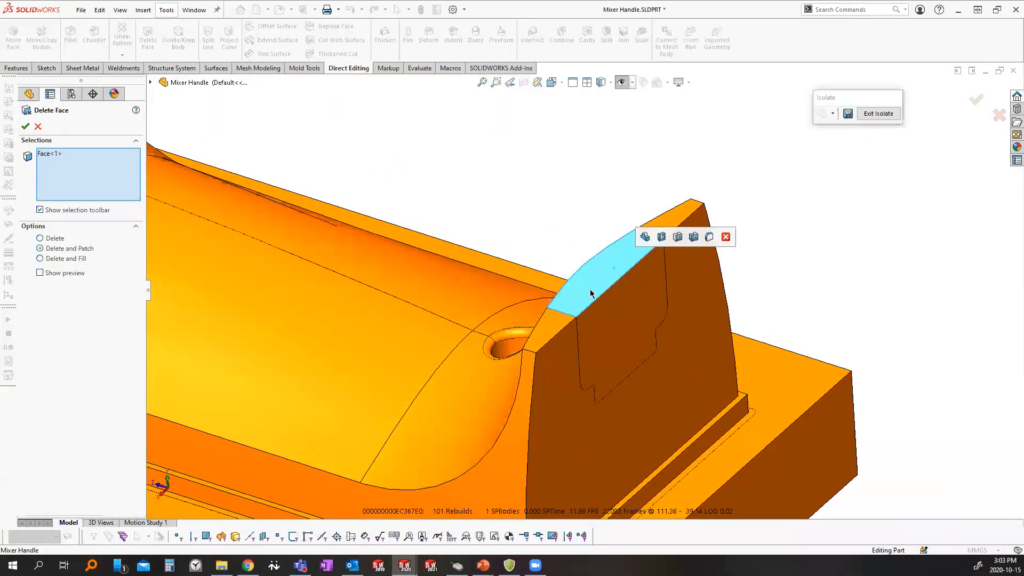
pyautogui.click(567, 312)
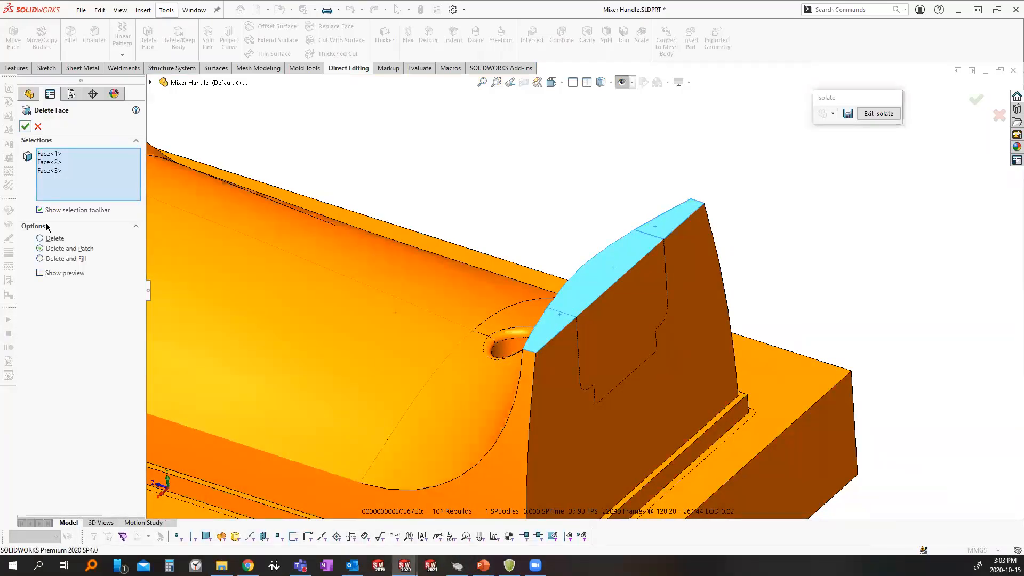
pyautogui.click(66, 259)
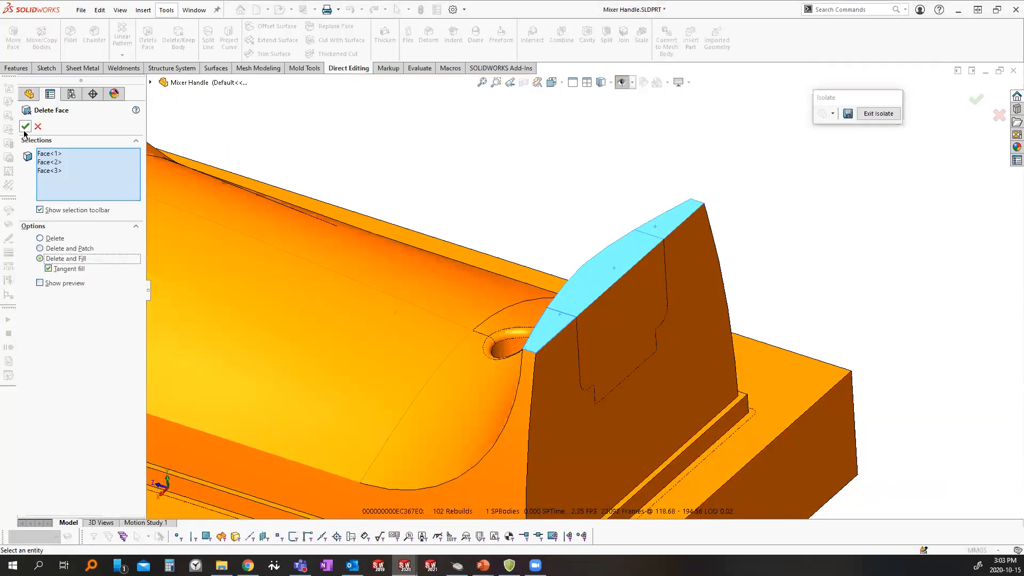
pyautogui.press('Return')
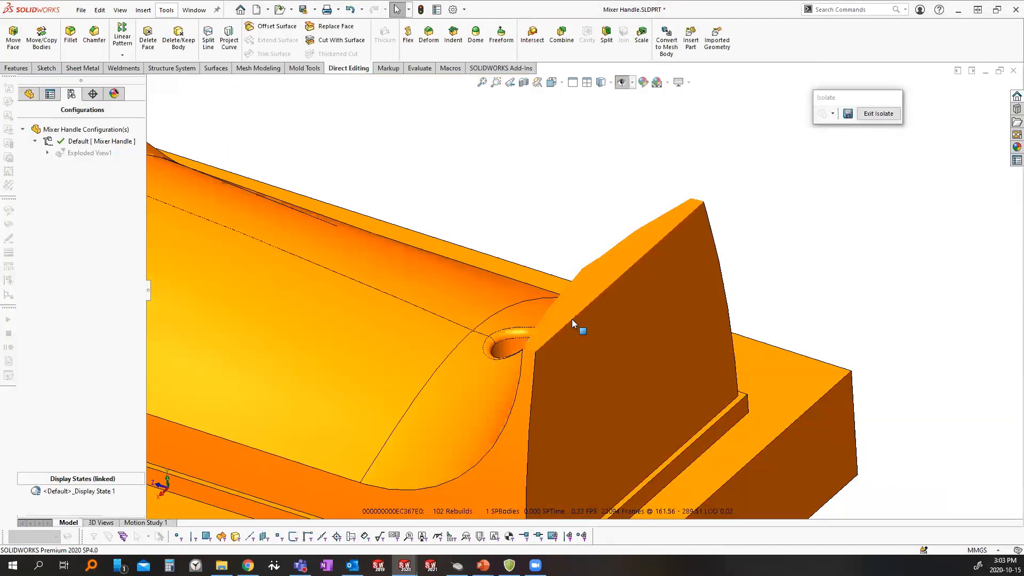
# Exit the isolated display of the core block to bring back the other mold bodies
pyautogui.click(648, 314)
pyautogui.click(560, 156)
pyautogui.press('f')
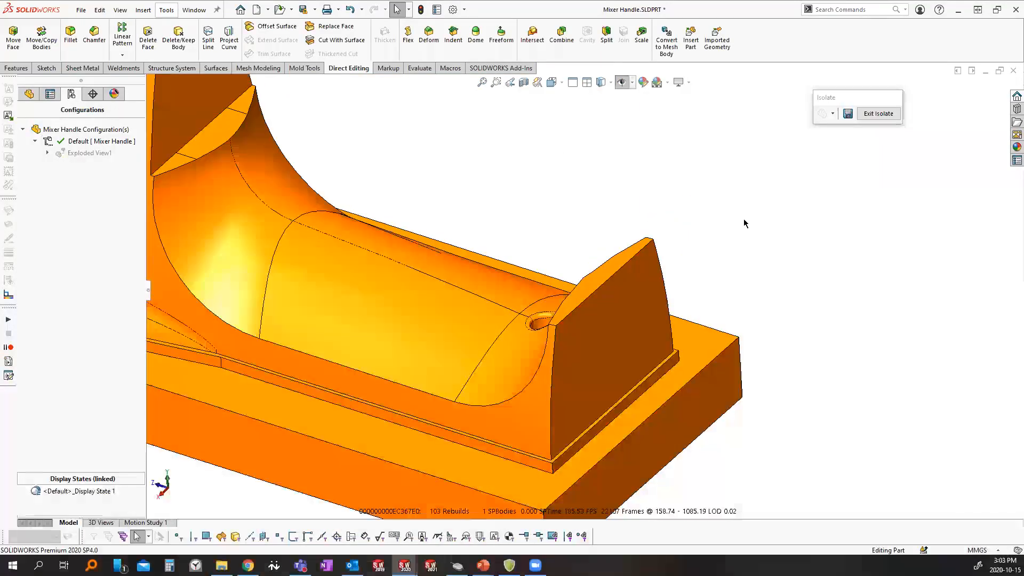
pyautogui.click(878, 114)
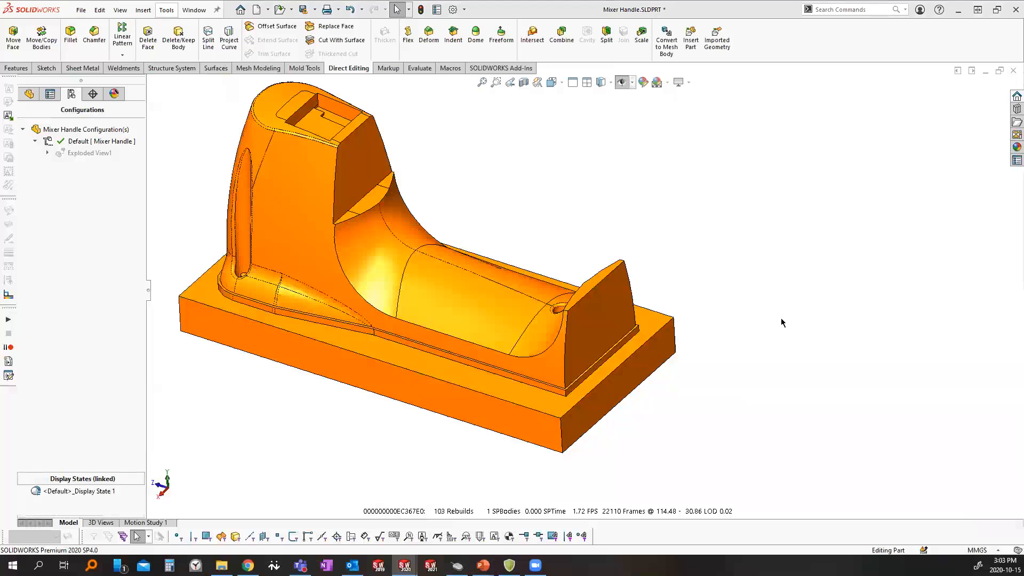
# Section the mold along the Right Plane and examine the contact between the bodies around the end shut-off wall
pyautogui.click(524, 82)
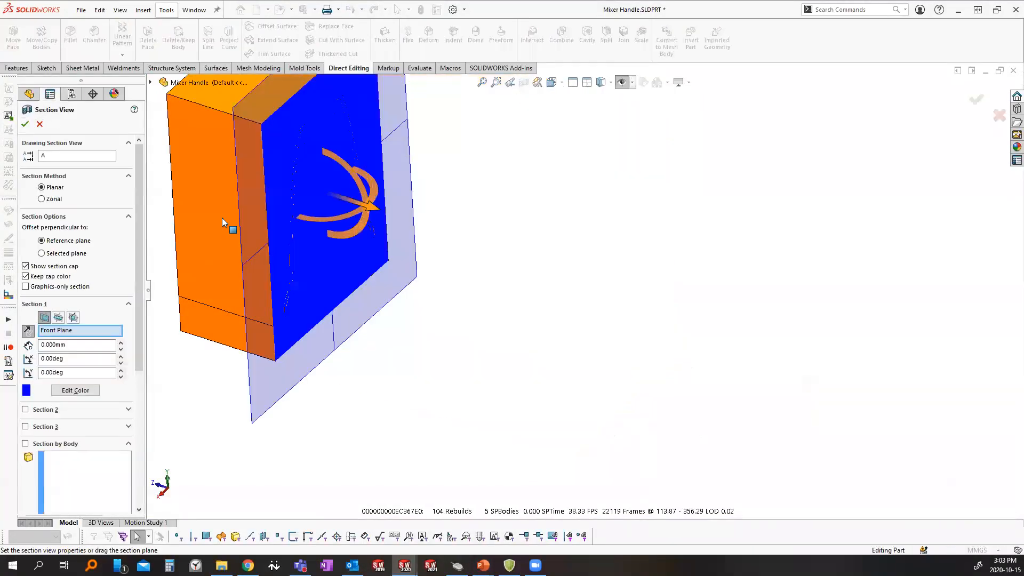
pyautogui.click(73, 318)
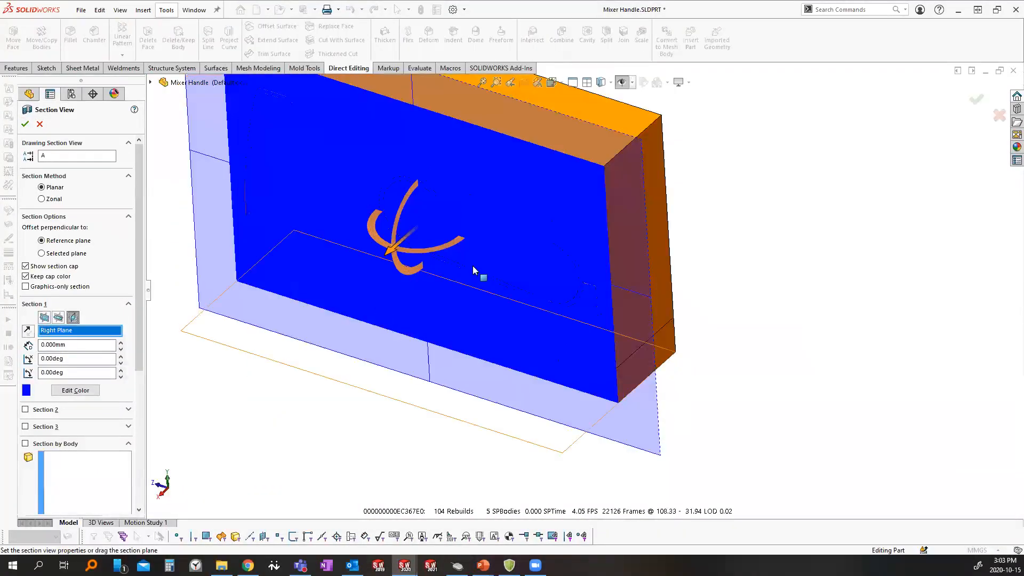
pyautogui.press('Return')
pyautogui.moveTo(379, 338); pyautogui.dragTo(708, 237, button='middle')
pyautogui.scroll(-10, 707, 237)
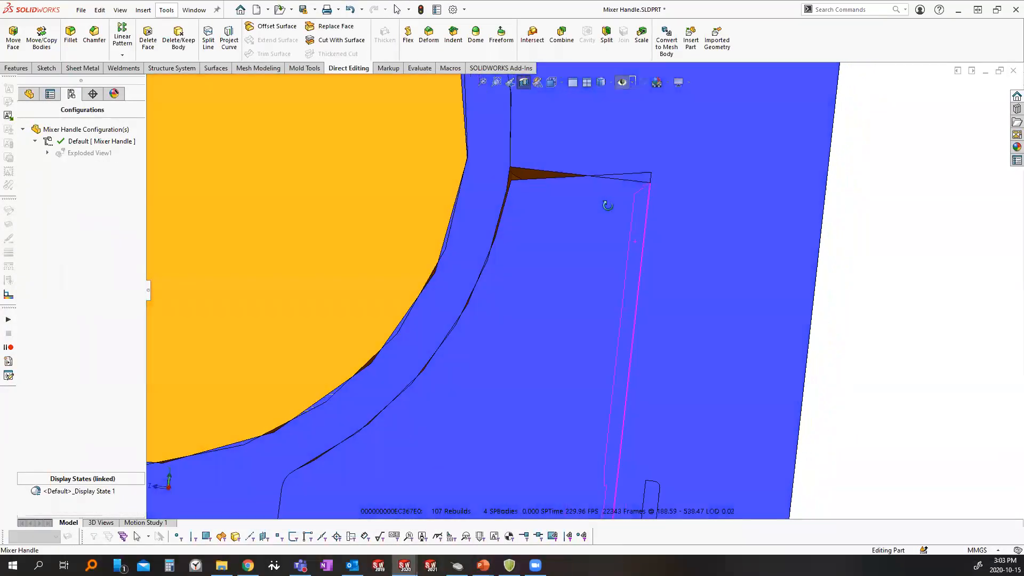
pyautogui.moveTo(608, 206); pyautogui.dragTo(583, 361, button='middle')
pyautogui.scroll(3, 463, 262)
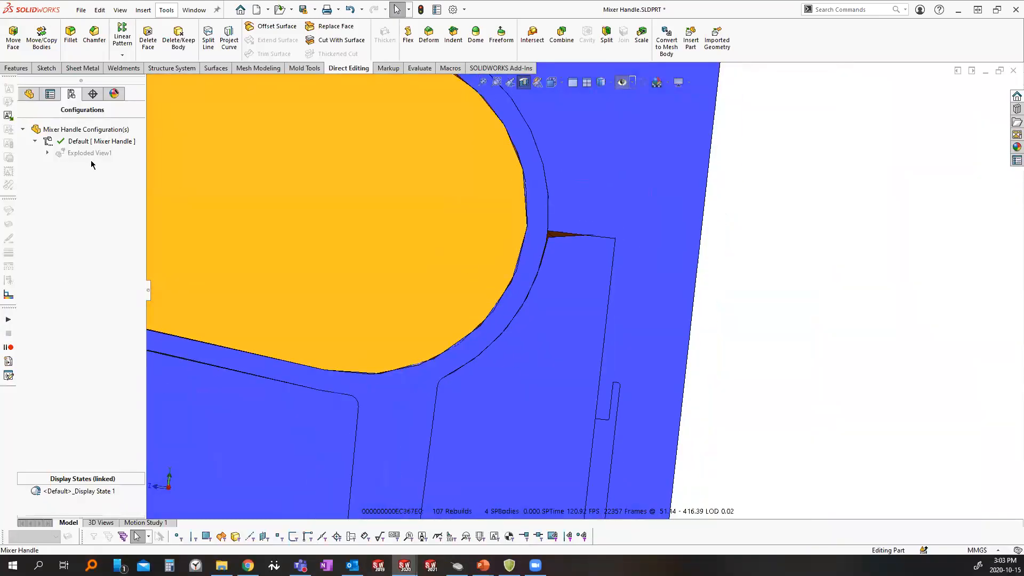
pyautogui.scroll(2, 443, 286)
pyautogui.moveTo(432, 286); pyautogui.dragTo(287, 292, button='middle')
pyautogui.scroll(3, 286, 293)
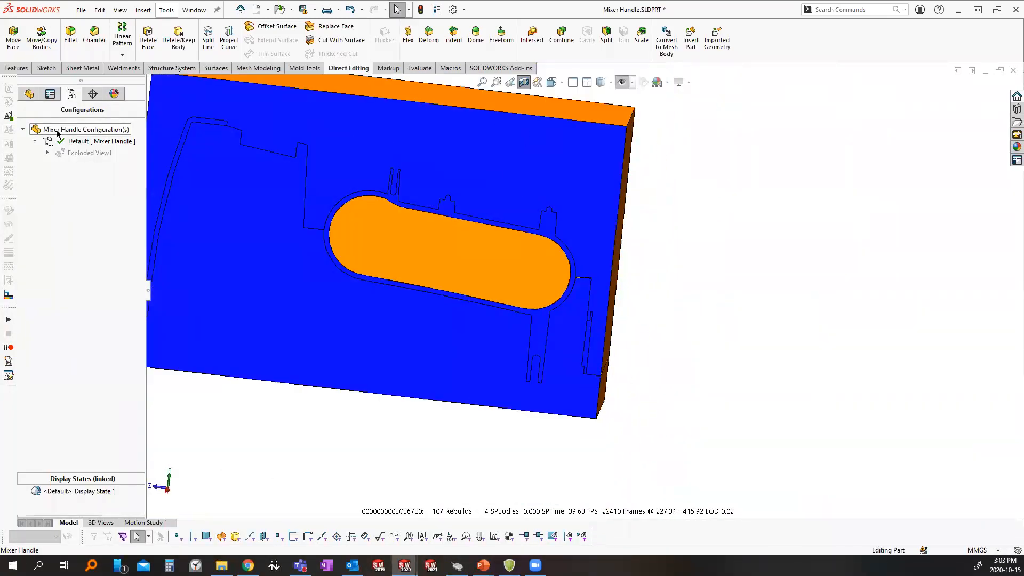
# Delete the DeleteFace2 feature and check the sectioned shut-off area again
pyautogui.click(29, 94)
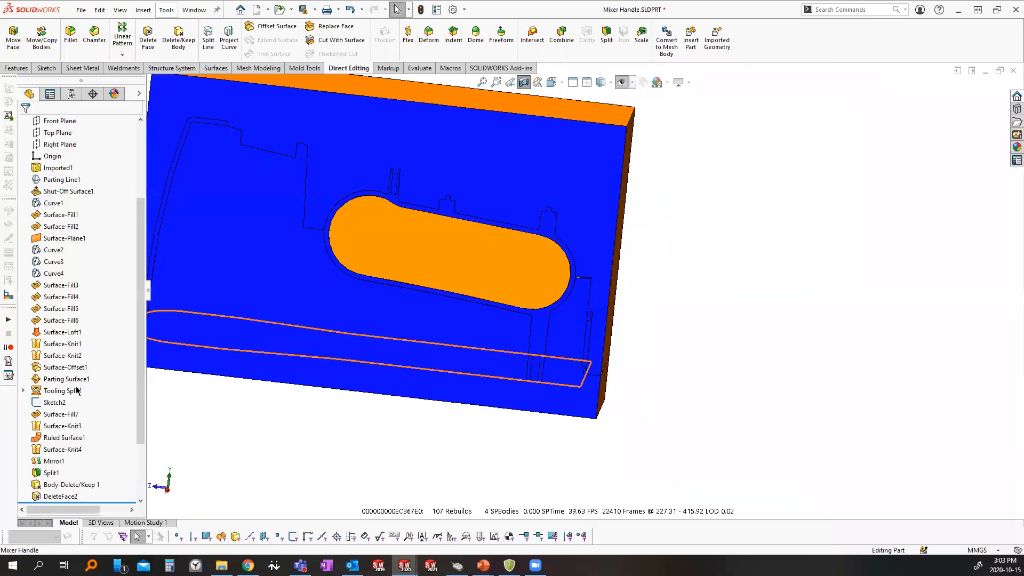
pyautogui.click(54, 497)
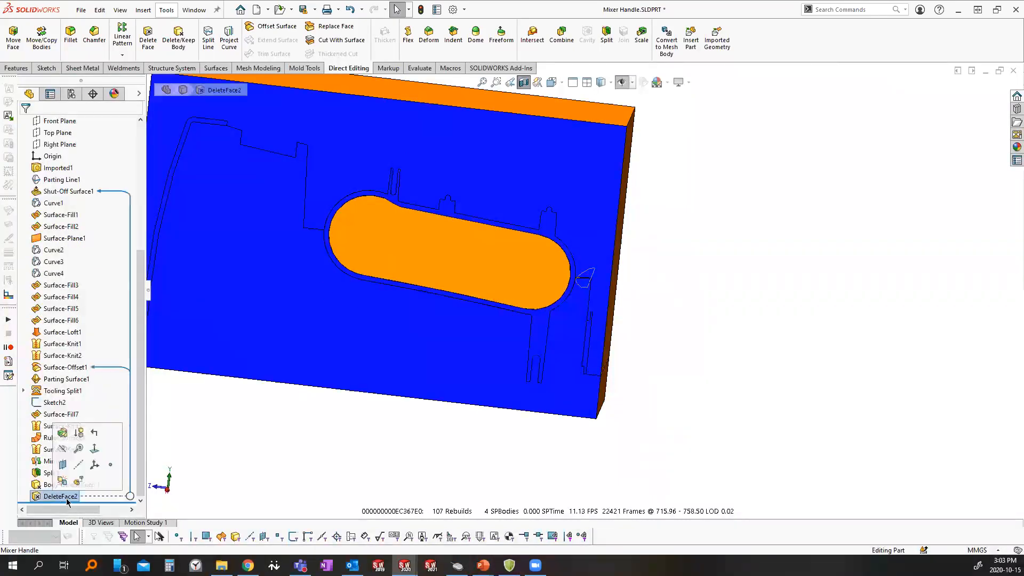
pyautogui.press('Delete')
pyautogui.press('Return')
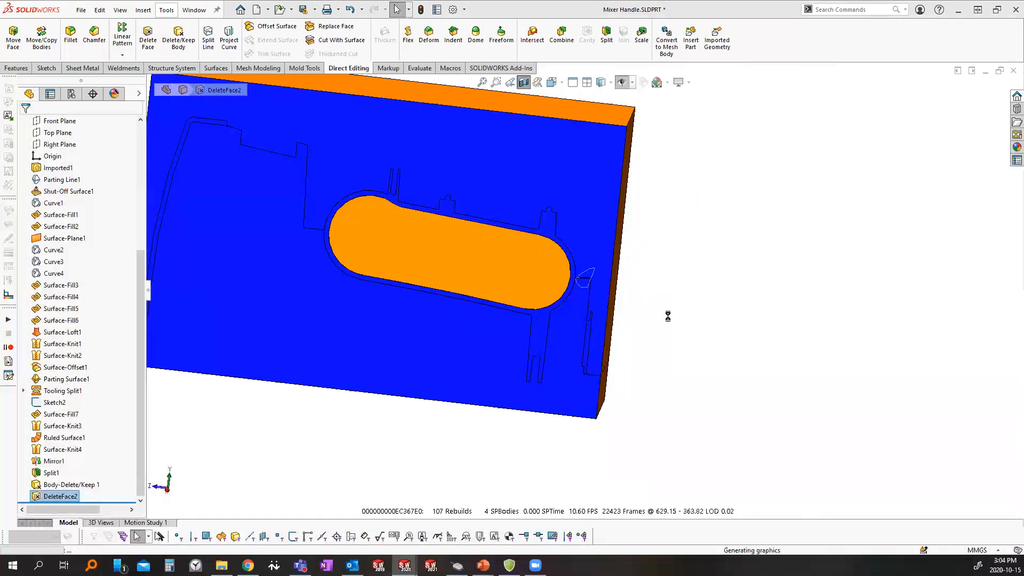
pyautogui.scroll(-6, 552, 282)
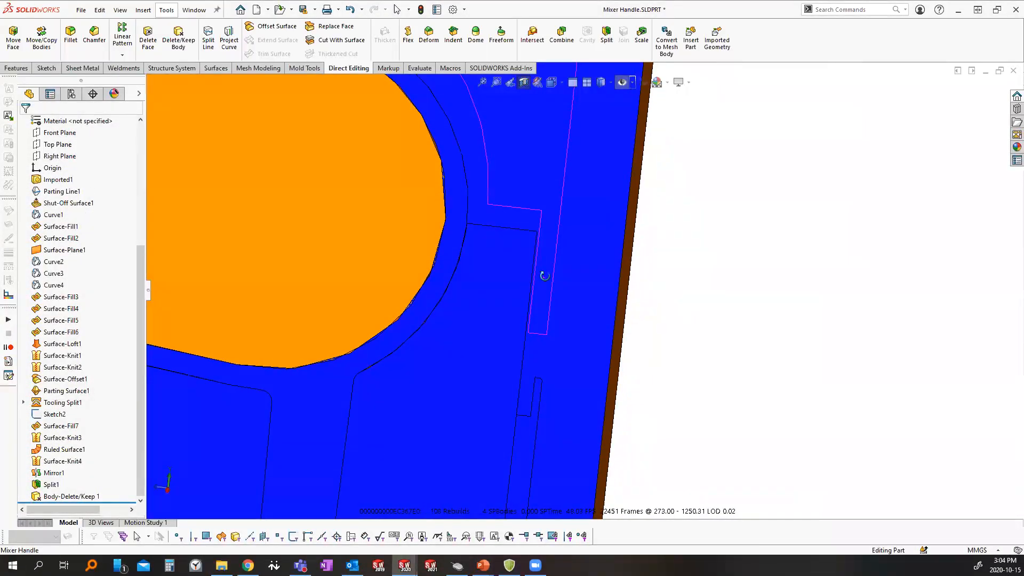
pyautogui.scroll(8, 544, 275)
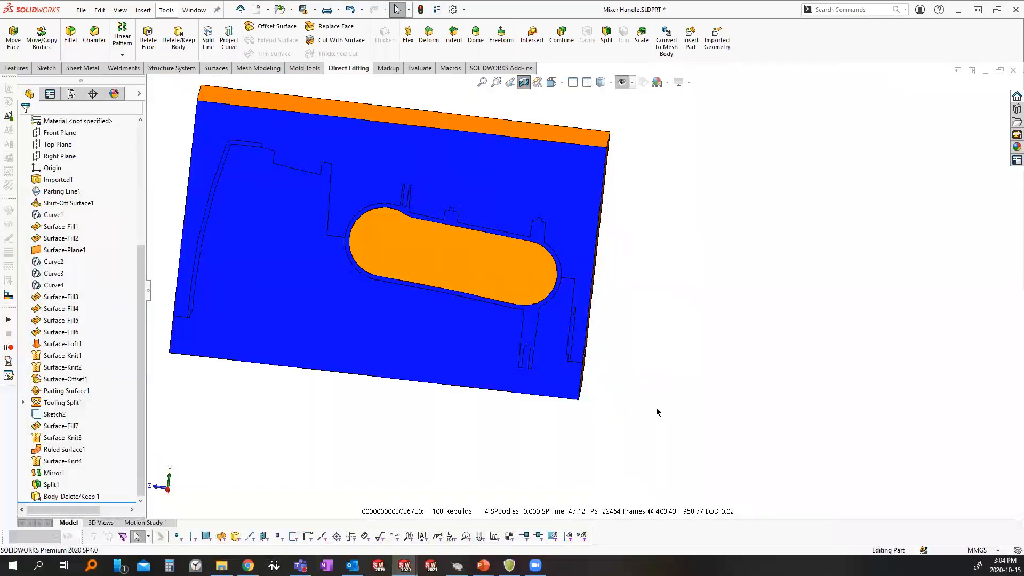
pyautogui.scroll(3, 657, 413)
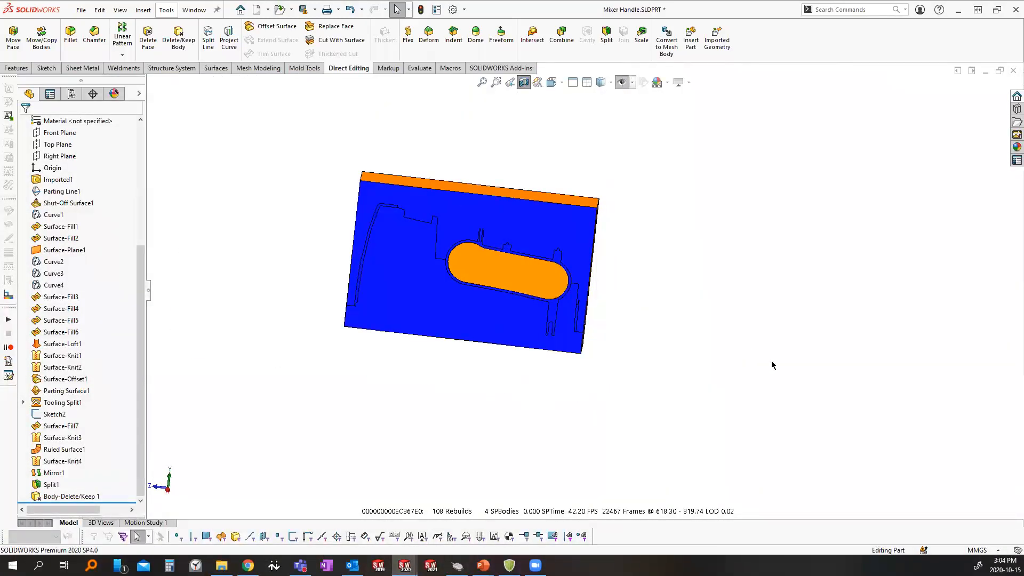